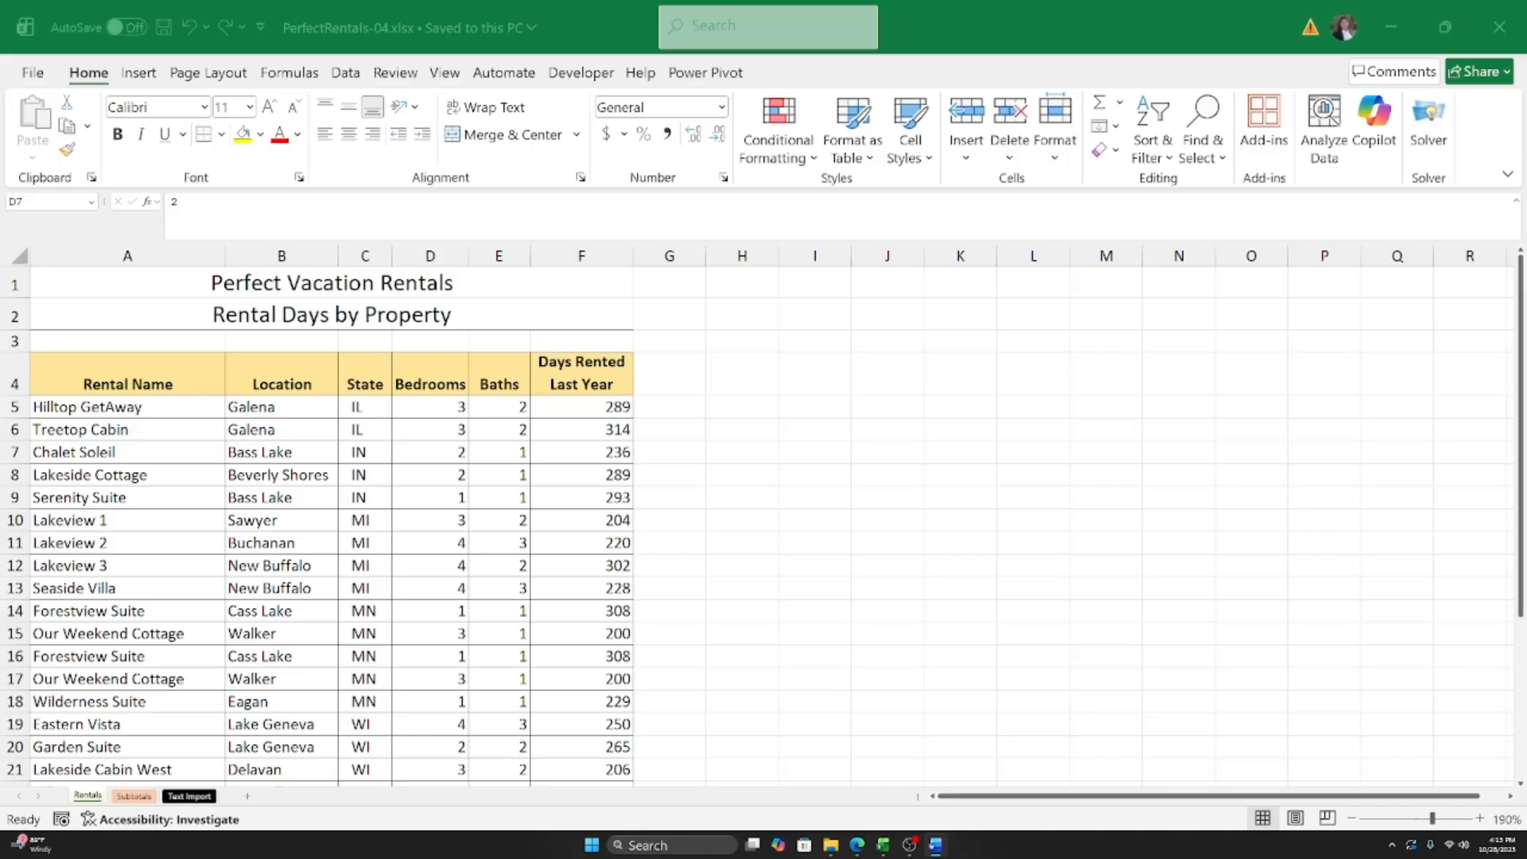
# Step: Look over the vacation rental list on the Rentals sheet, from rental names to days rented last year
pyautogui.click(408, 462)
pyautogui.click(242, 385)
pyautogui.click(295, 549)
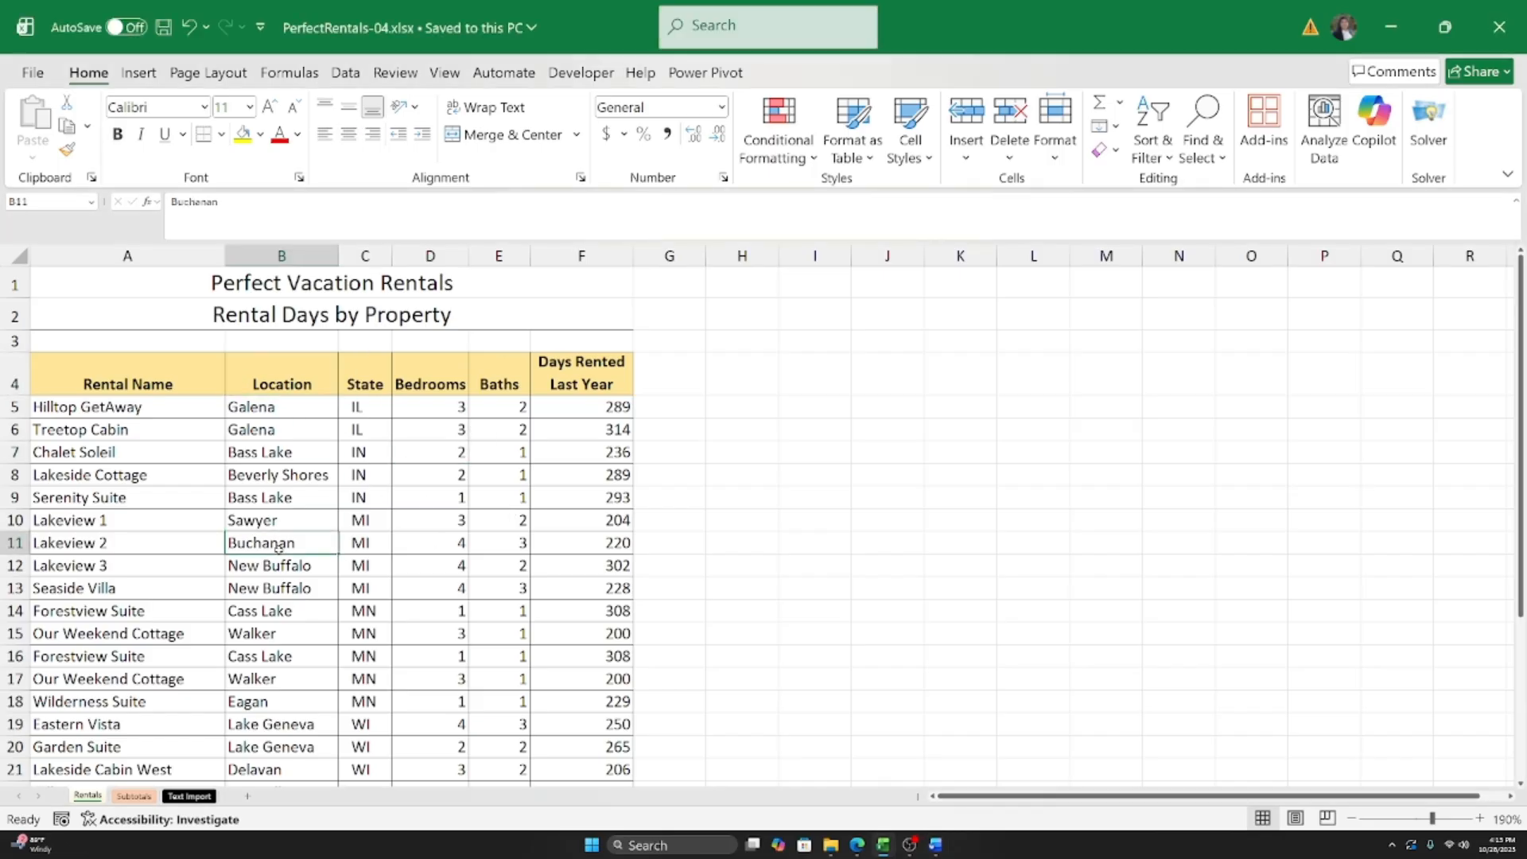
pyautogui.click(498, 521)
pyautogui.click(560, 611)
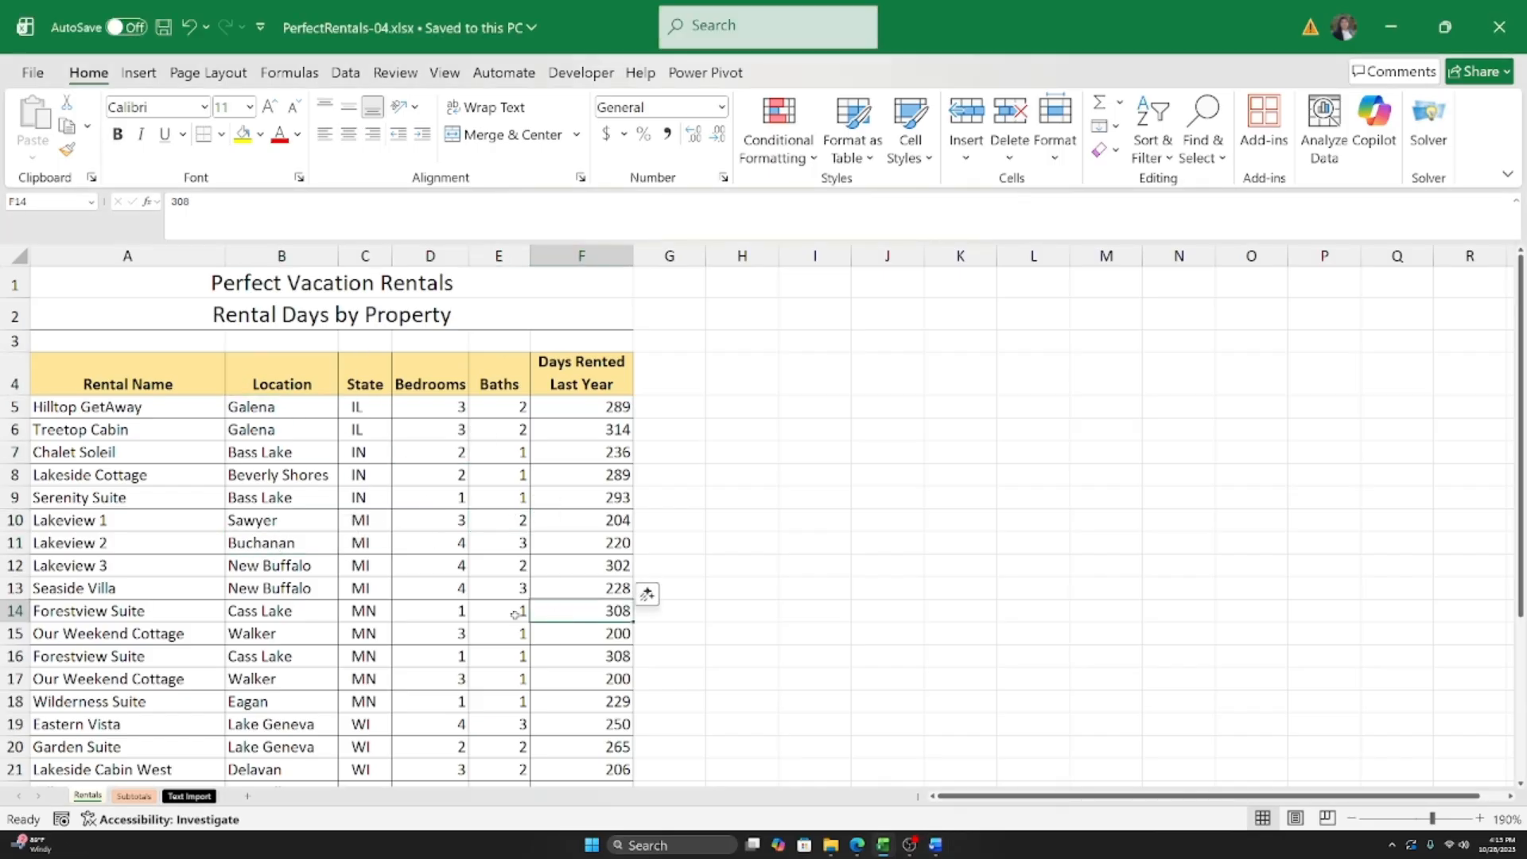
pyautogui.click(517, 524)
pyautogui.click(443, 436)
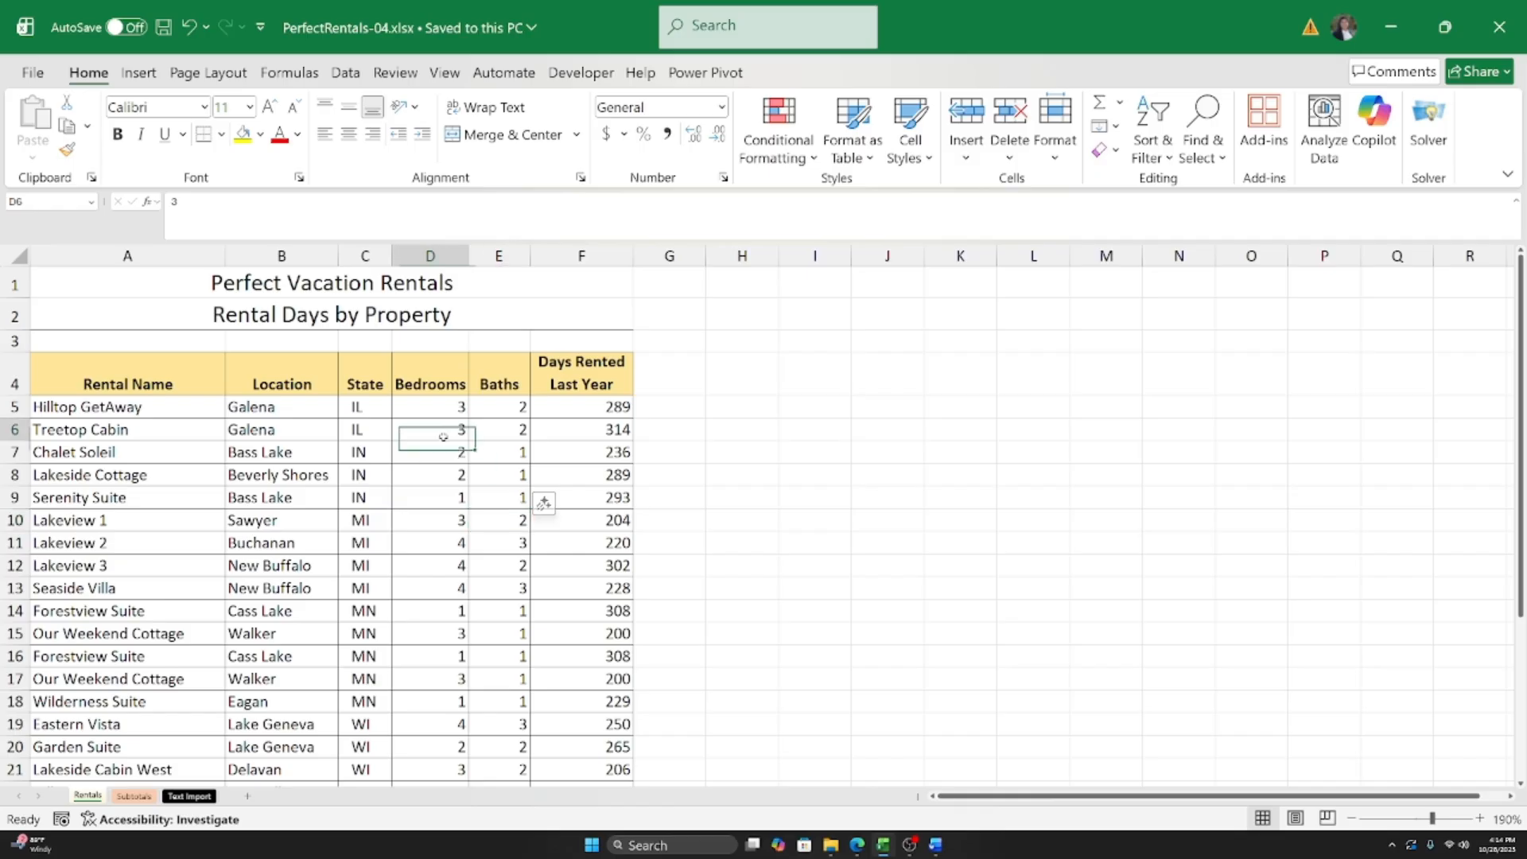
pyautogui.scroll(-2, 451, 554)
pyautogui.scroll(2, 454, 650)
pyautogui.click(544, 488)
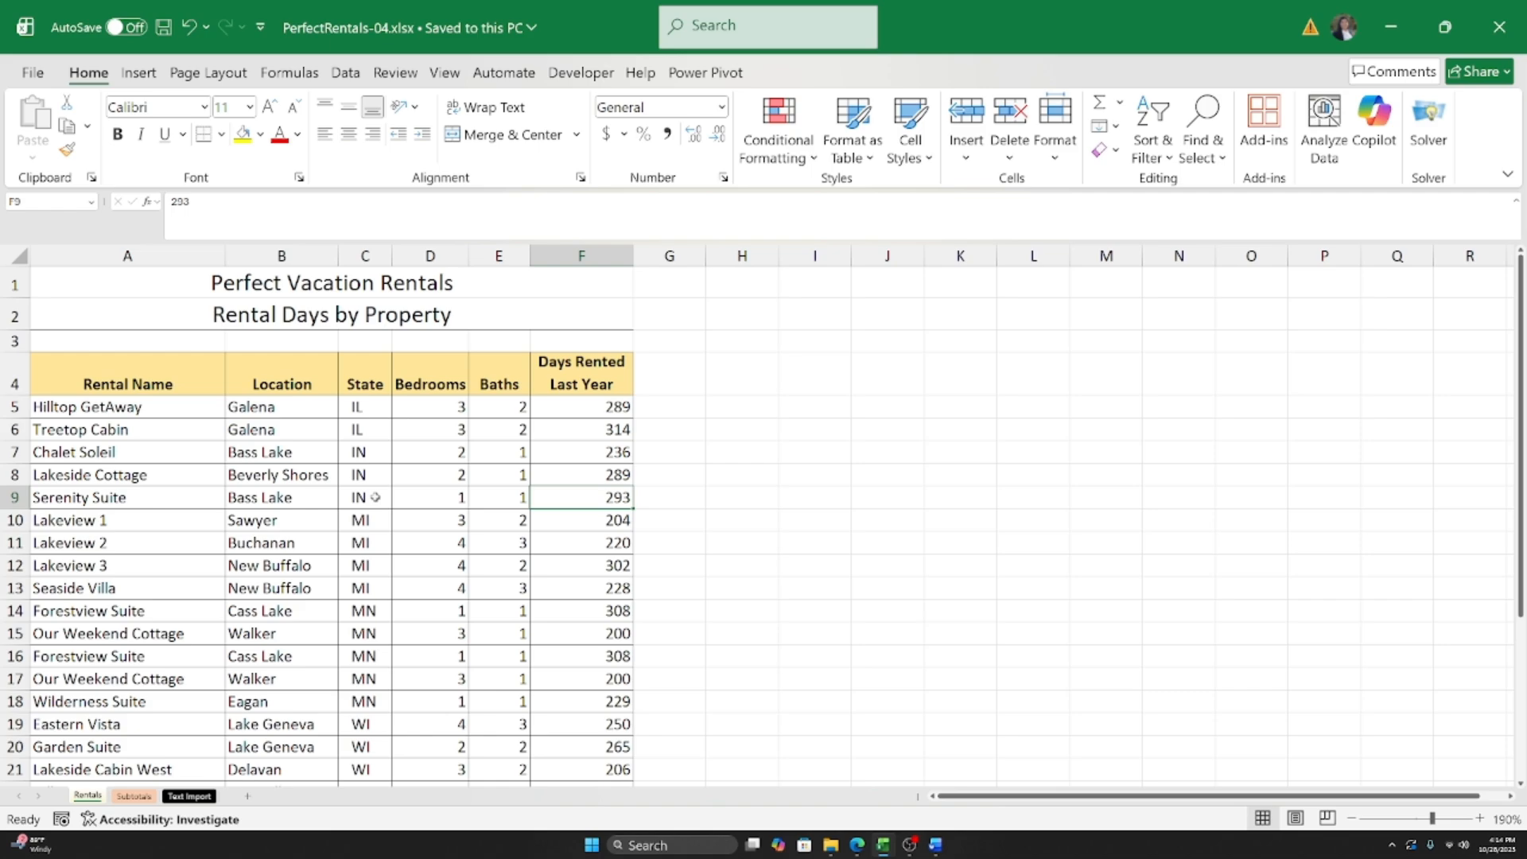
pyautogui.click(142, 75)
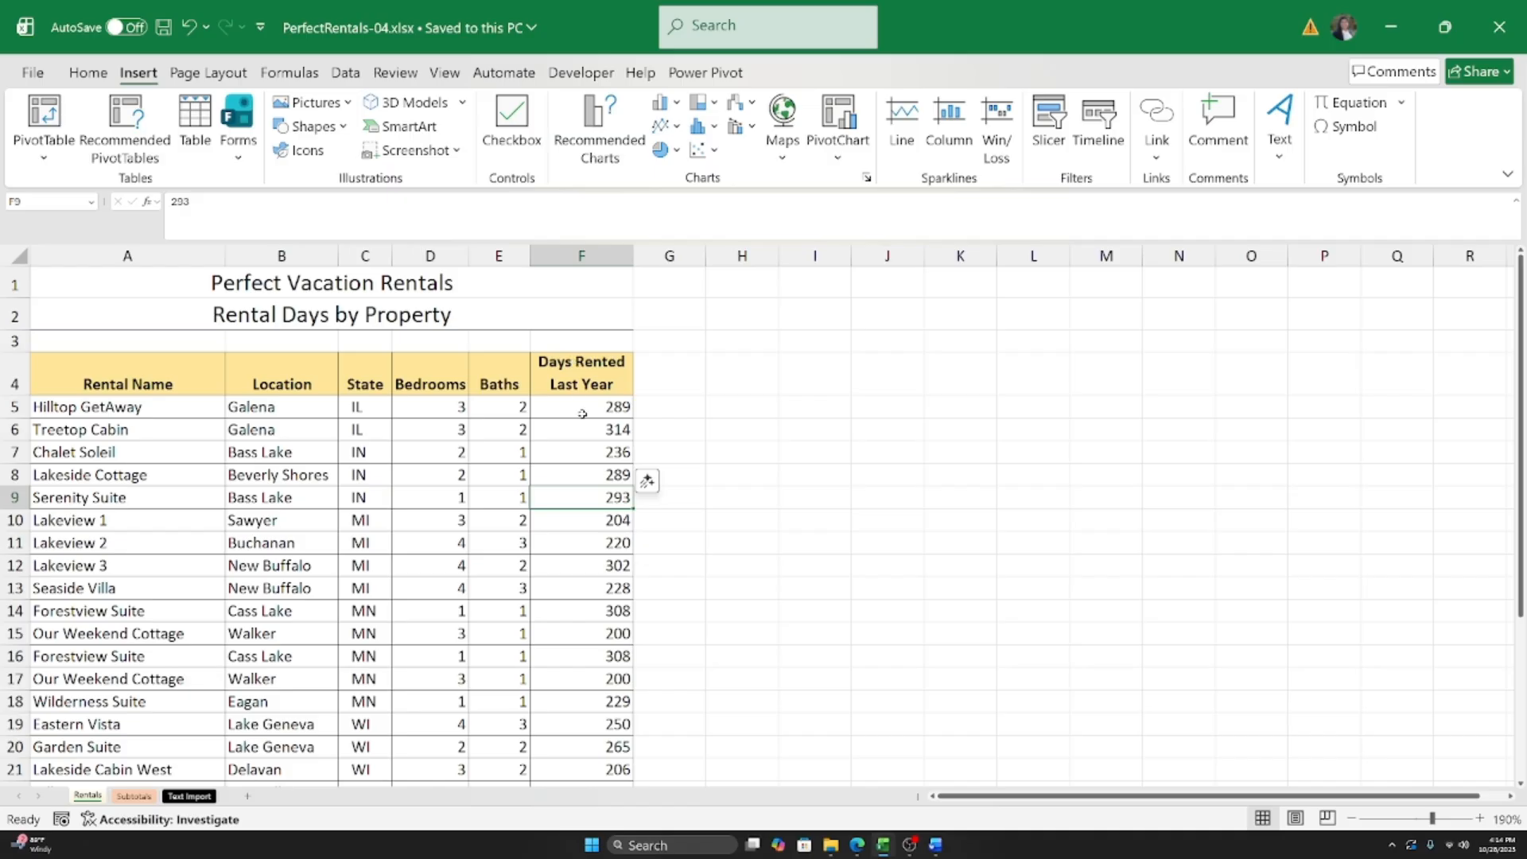
pyautogui.click(461, 451)
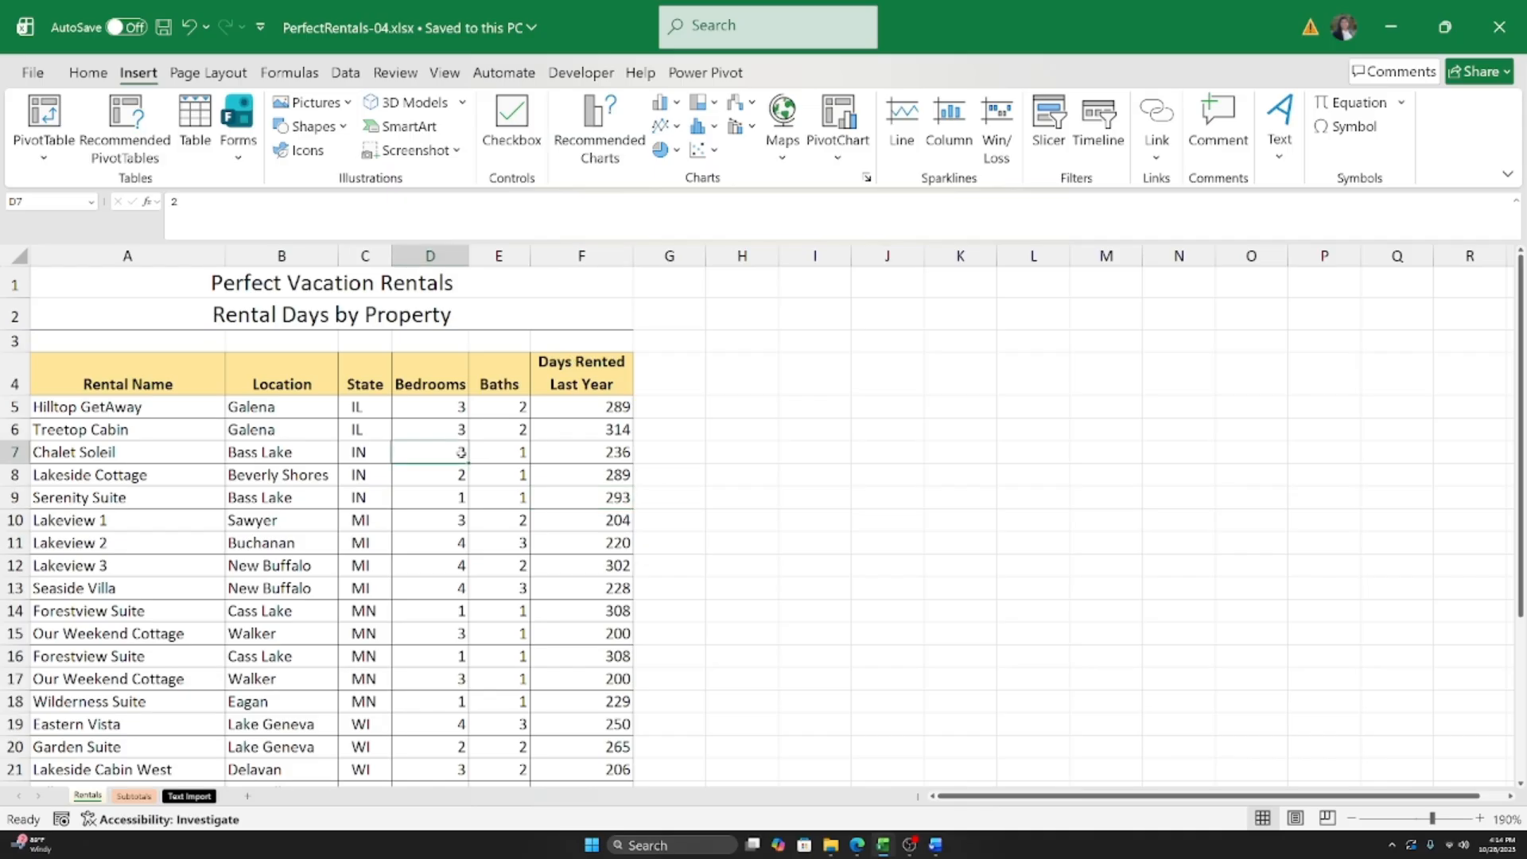
pyautogui.click(87, 73)
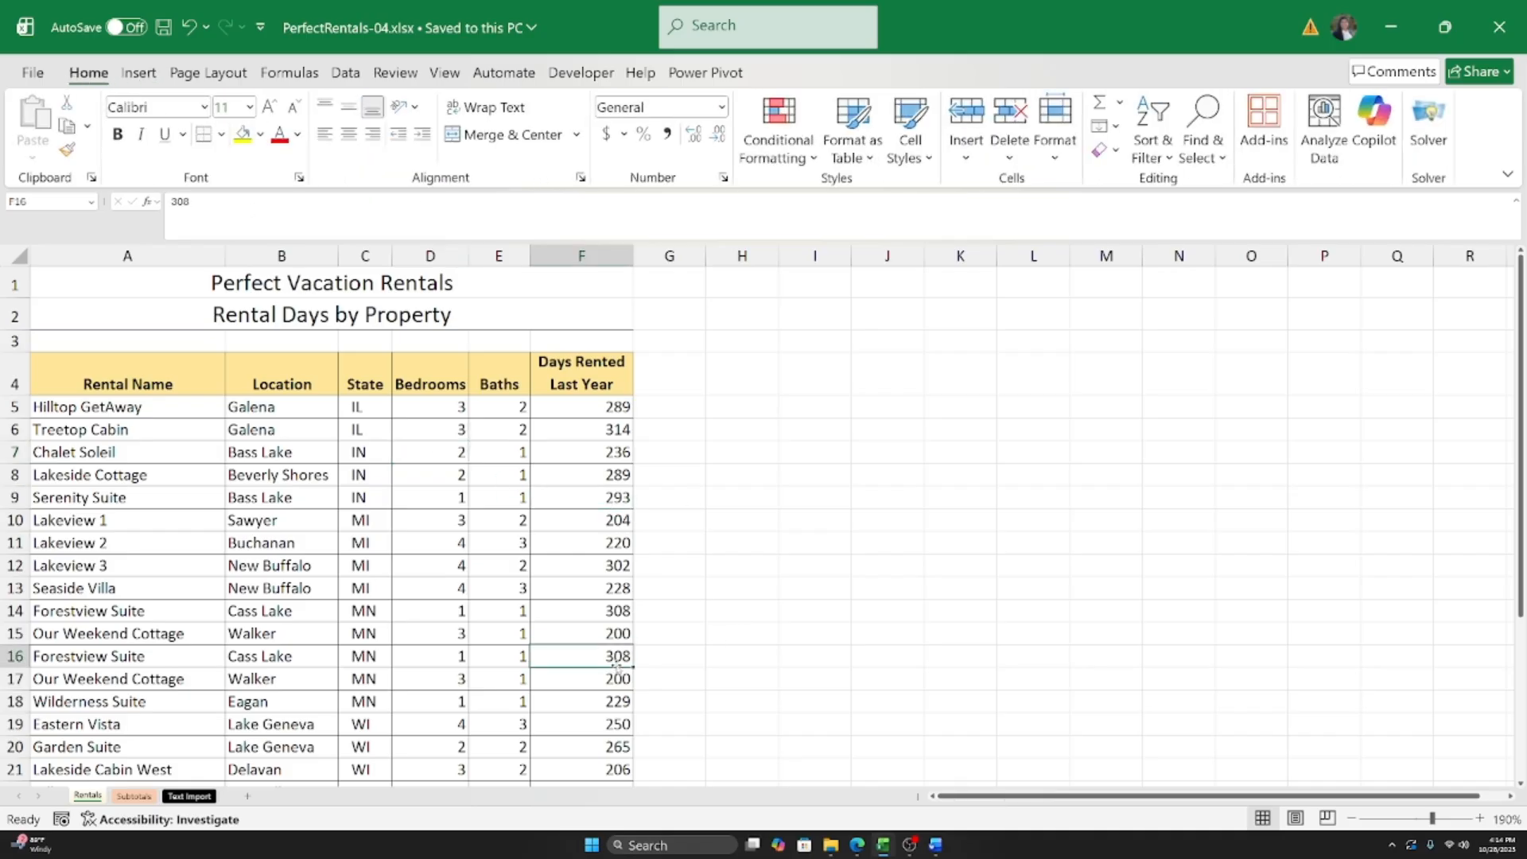
pyautogui.click(583, 411)
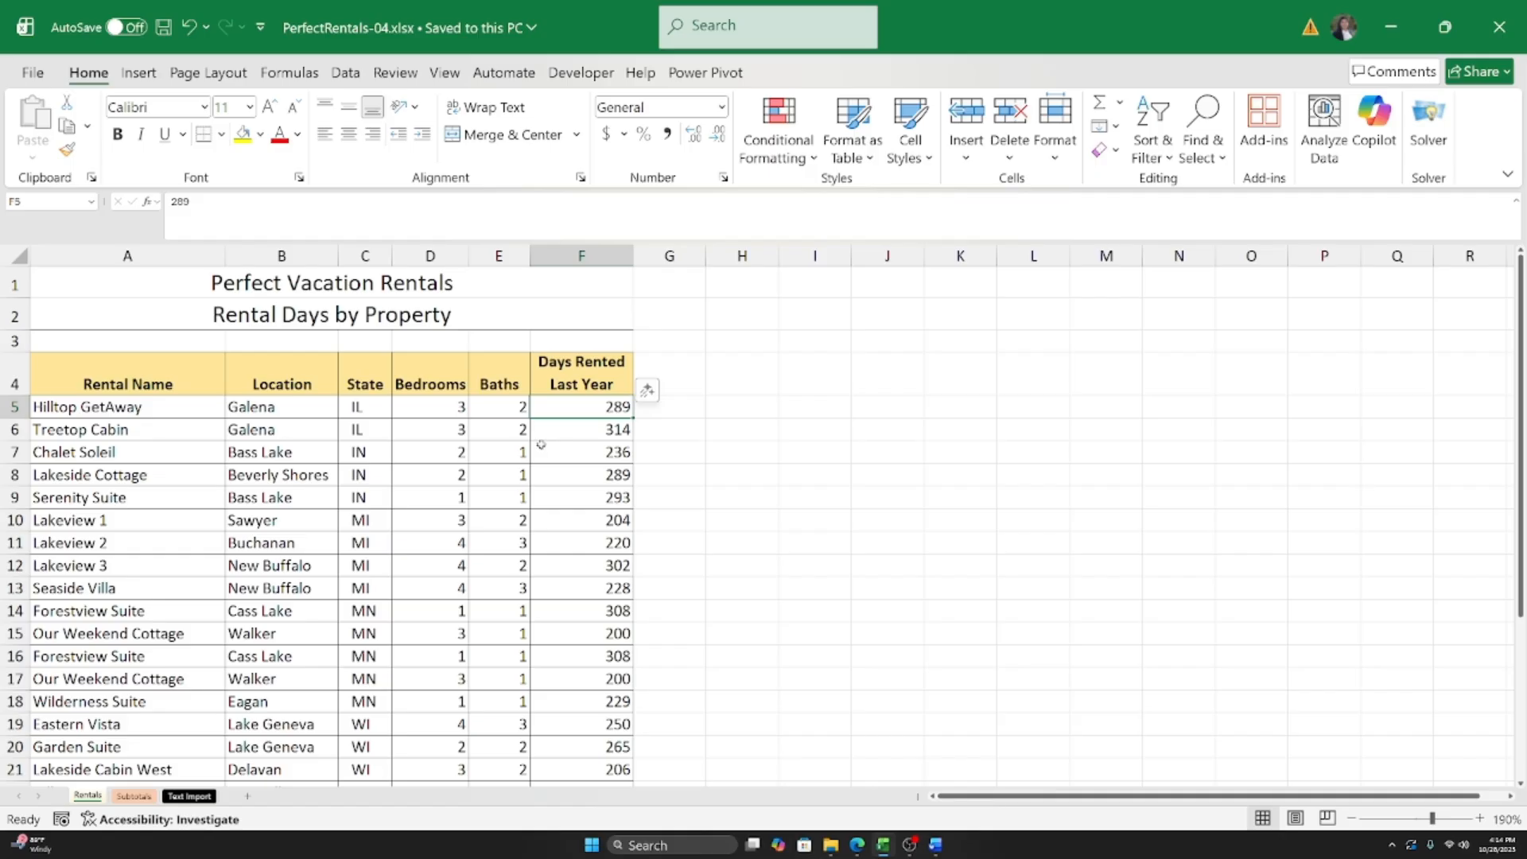
pyautogui.click(593, 471)
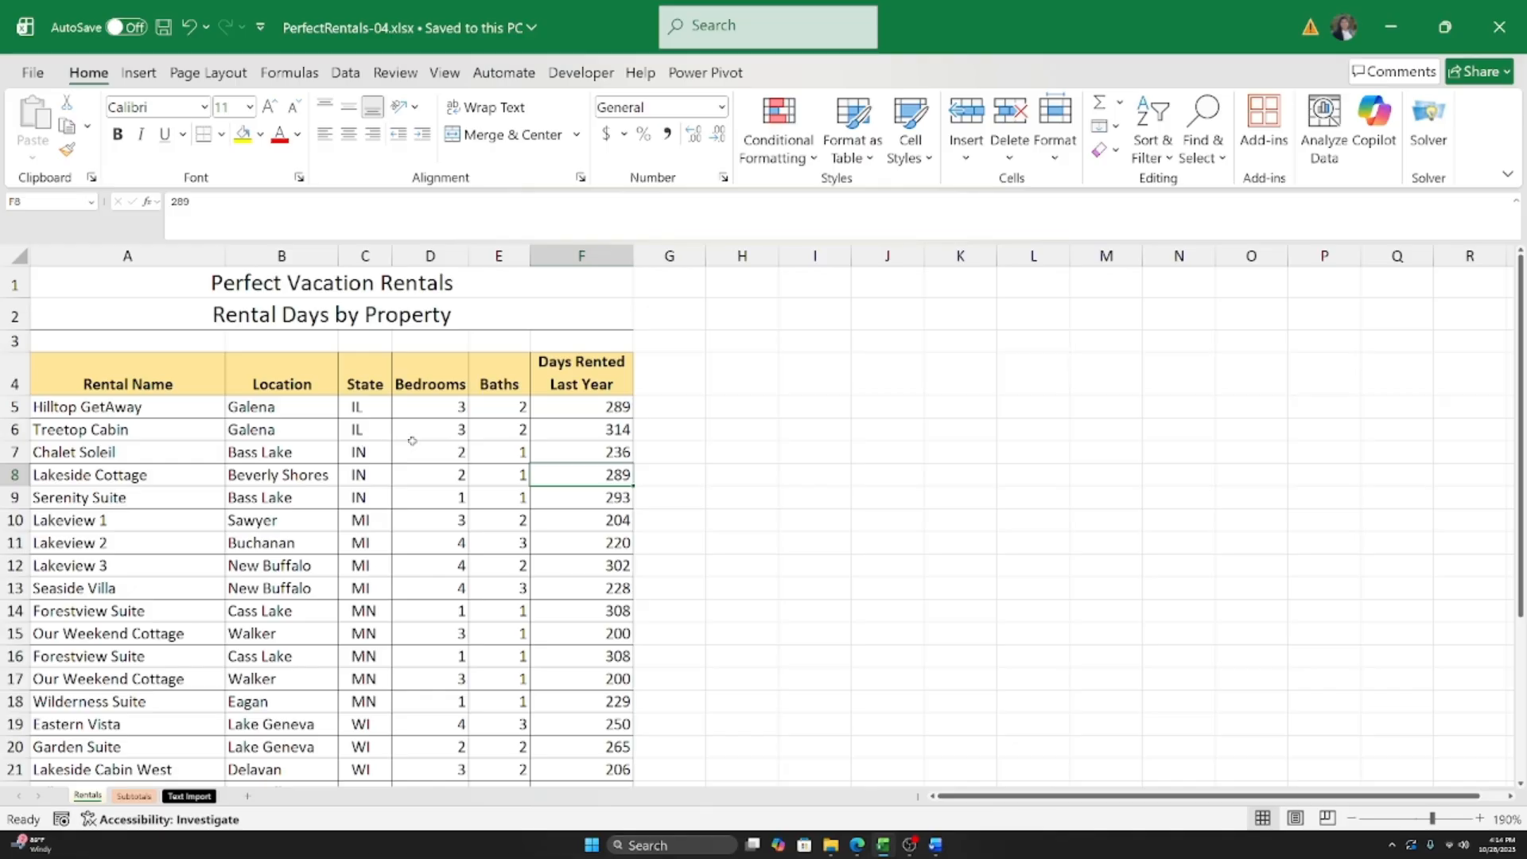
pyautogui.click(558, 566)
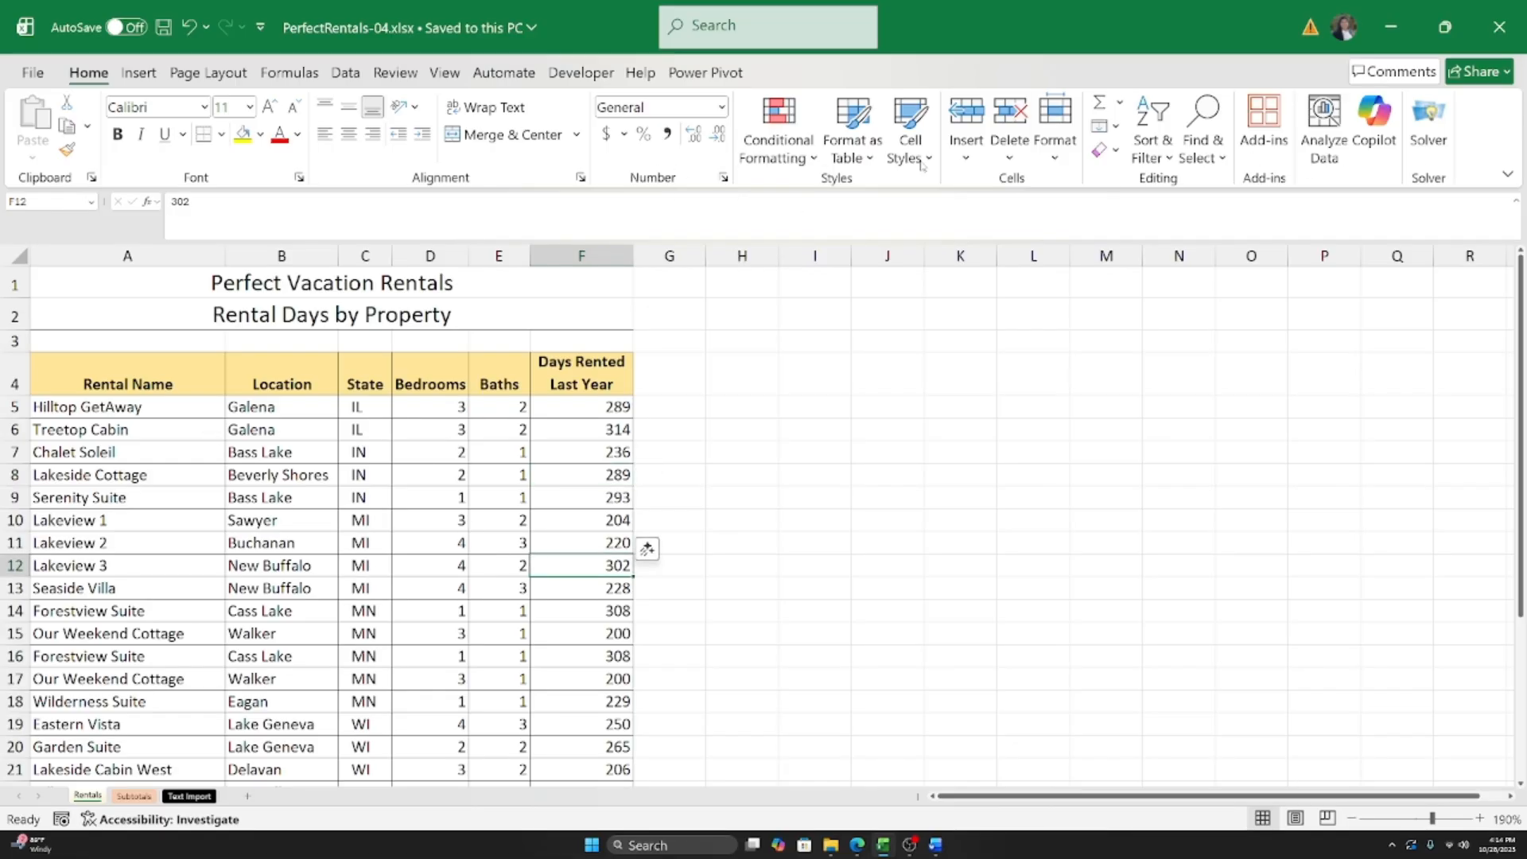
pyautogui.click(598, 455)
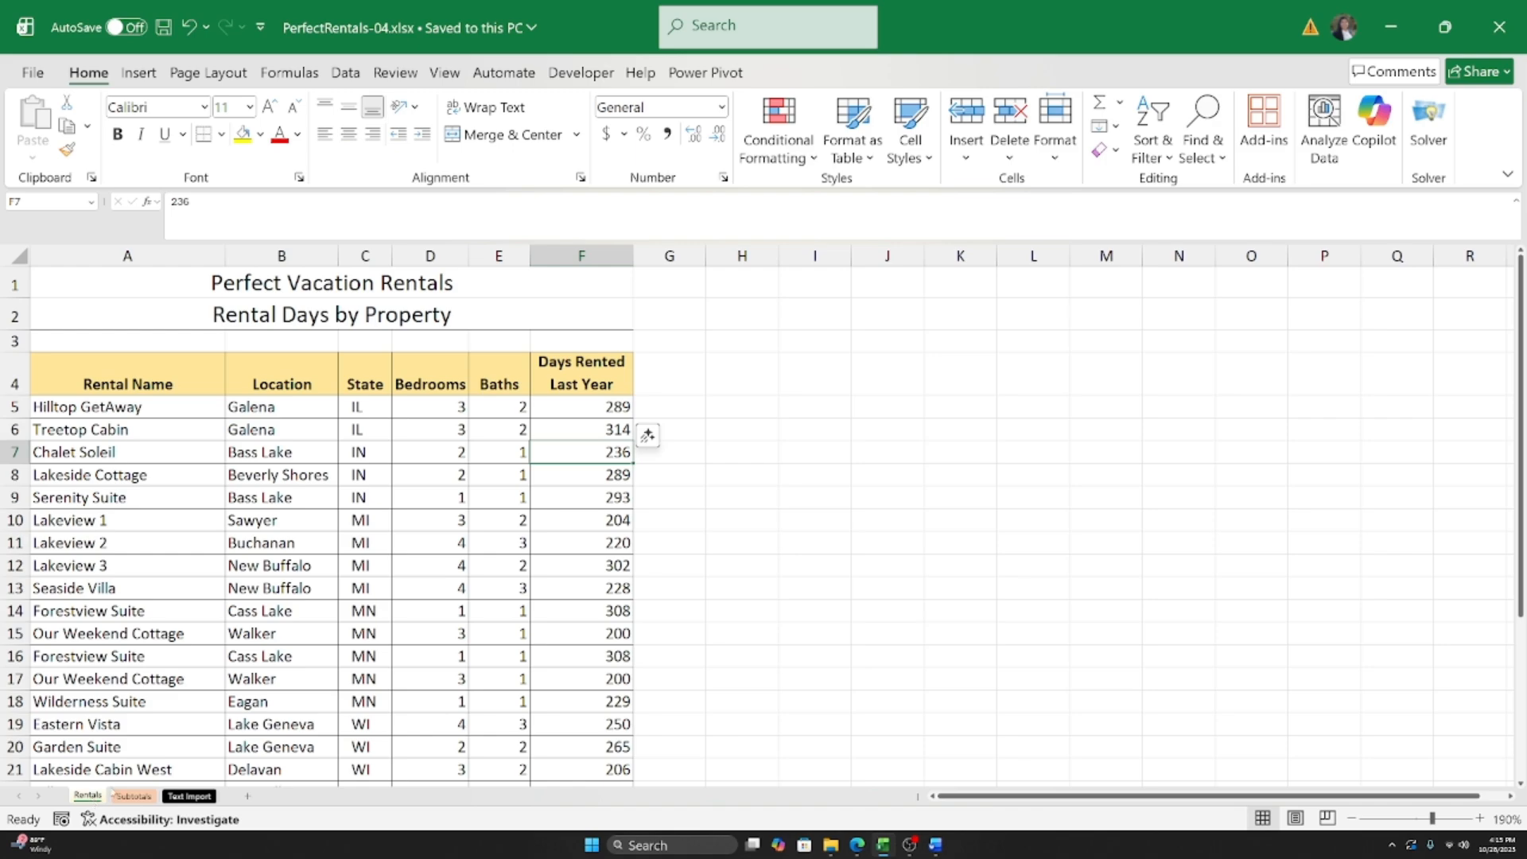
pyautogui.click(215, 385)
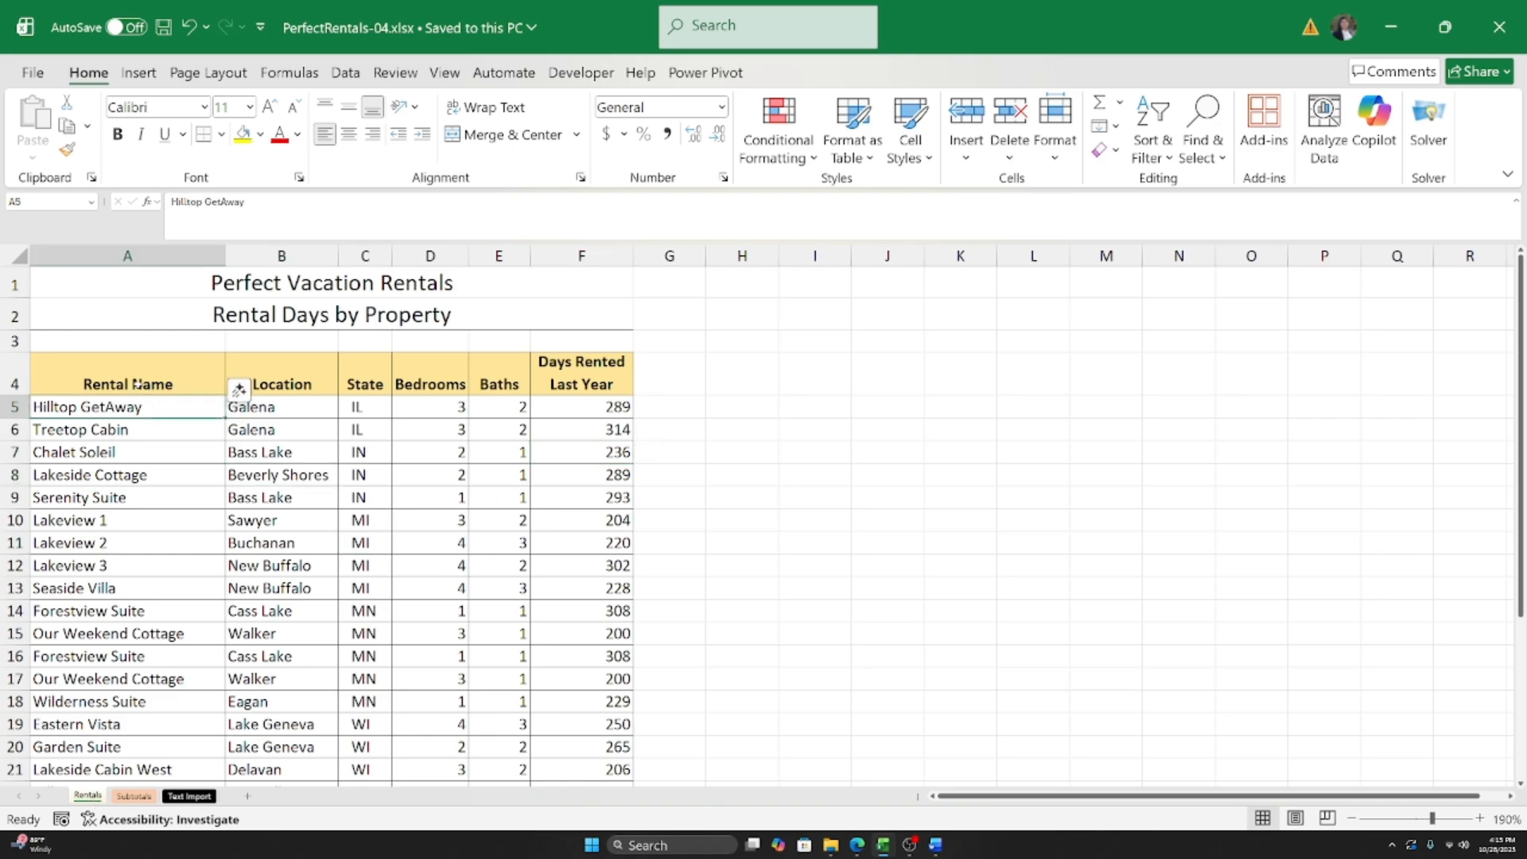
pyautogui.click(331, 491)
pyautogui.click(535, 498)
pyautogui.click(606, 634)
pyautogui.click(369, 674)
pyautogui.click(267, 653)
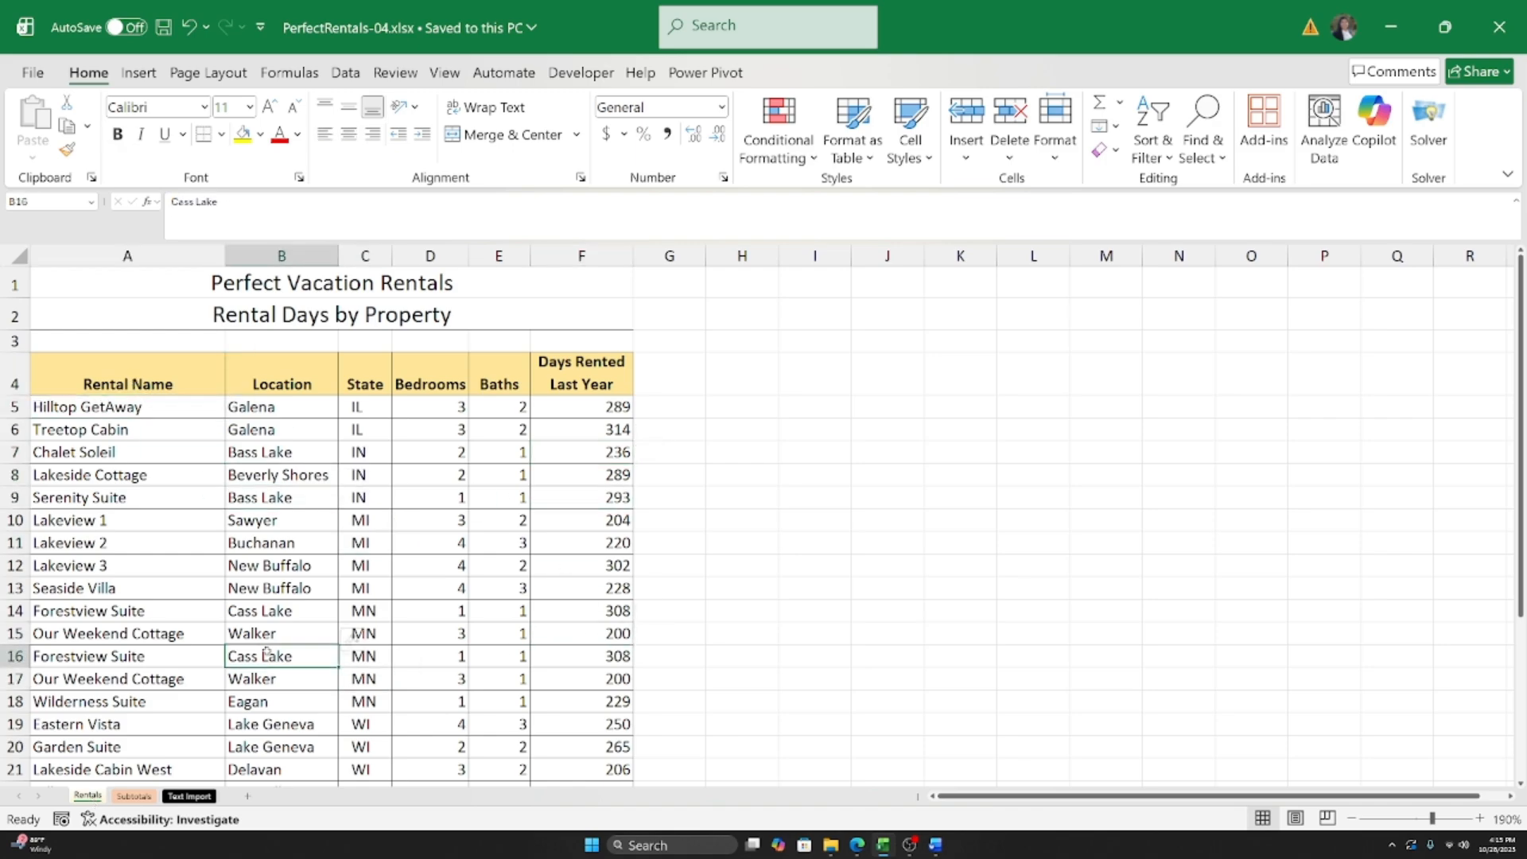
# Step: Highlight the rental list's header row, and then its whole range from the headings through the last record
pyautogui.click(143, 393)
pyautogui.click(143, 406)
pyautogui.moveTo(128, 376); pyautogui.dragTo(573, 377)
pyautogui.click(590, 473)
pyautogui.scroll(-2, 477, 477)
pyautogui.scroll(2, 101, 369)
pyautogui.moveTo(101, 369); pyautogui.dragTo(603, 779)
pyautogui.scroll(3, 159, 477)
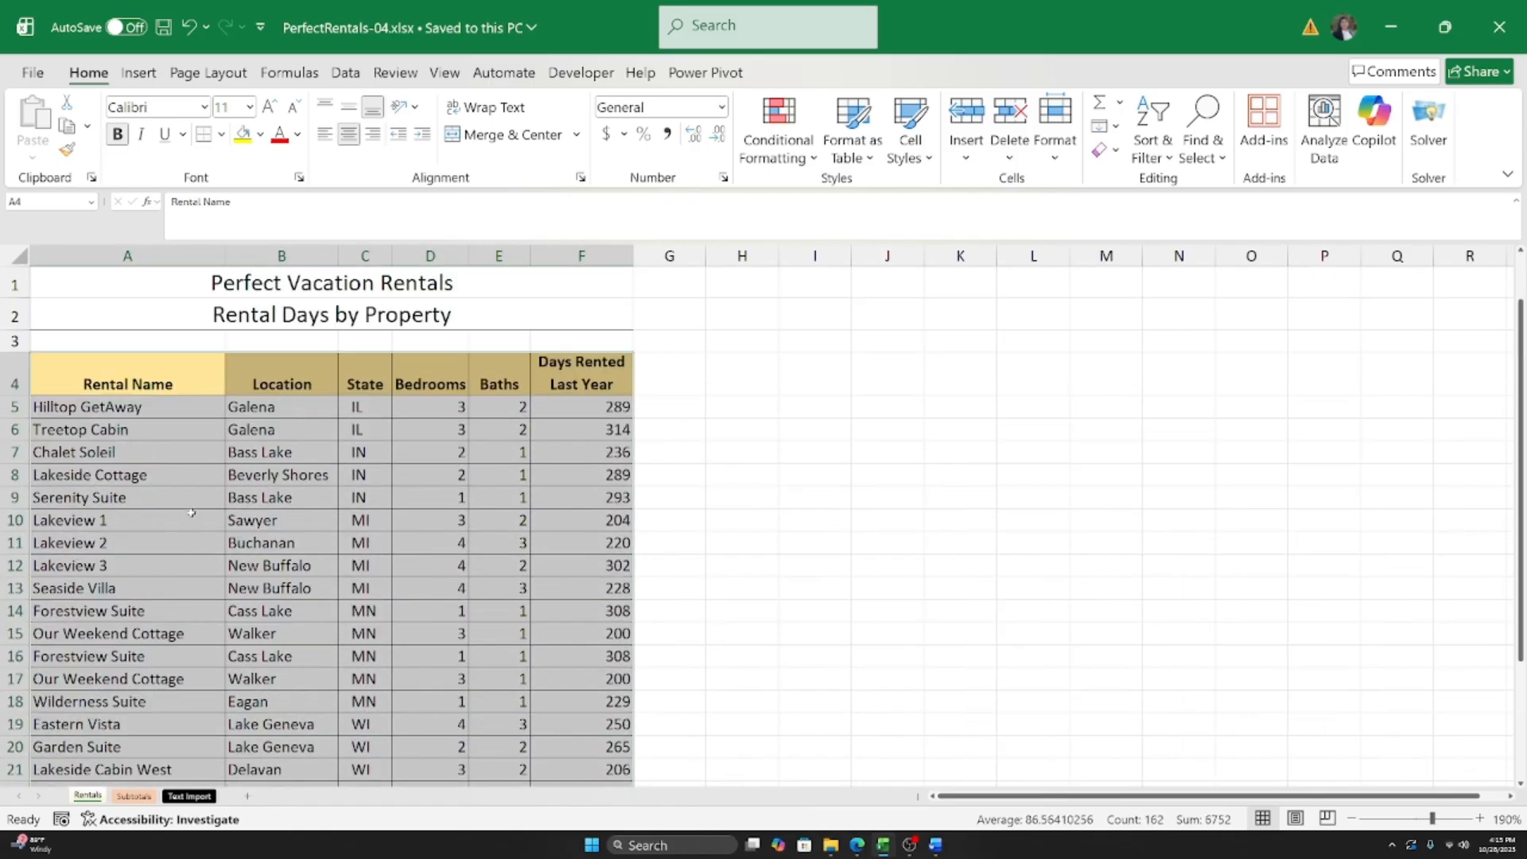
# Step: Highlight the Rental Name column from its heading down through the entries on the Rentals sheet
pyautogui.click(119, 409)
pyautogui.moveTo(144, 384); pyautogui.dragTo(159, 679)
pyautogui.click(366, 521)
pyautogui.click(148, 437)
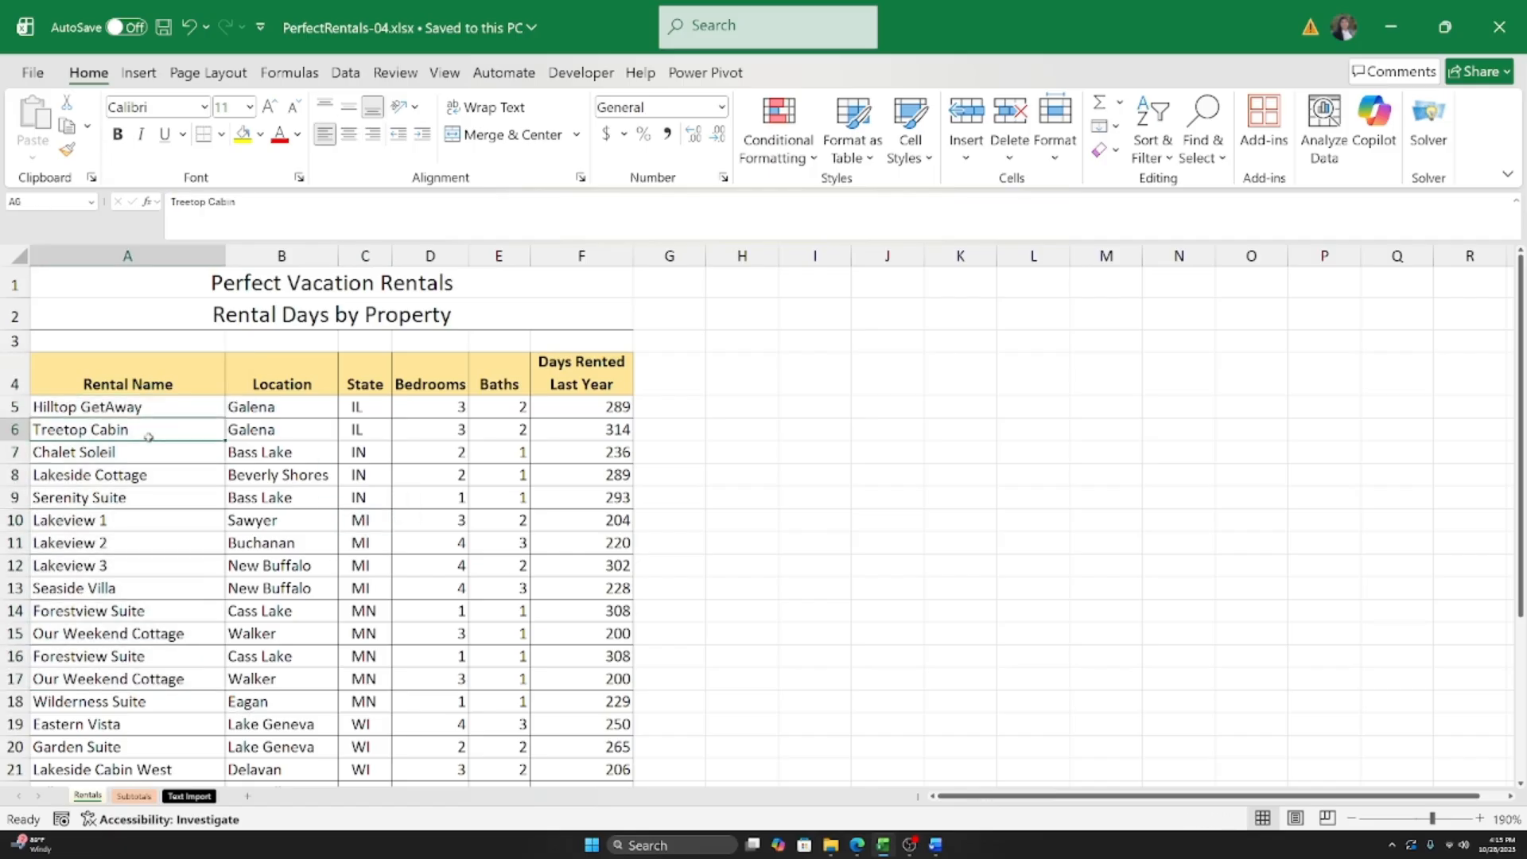
# Step: Switch to the Subtotals sheet and review the table's column headings and all of its records
pyautogui.click(131, 795)
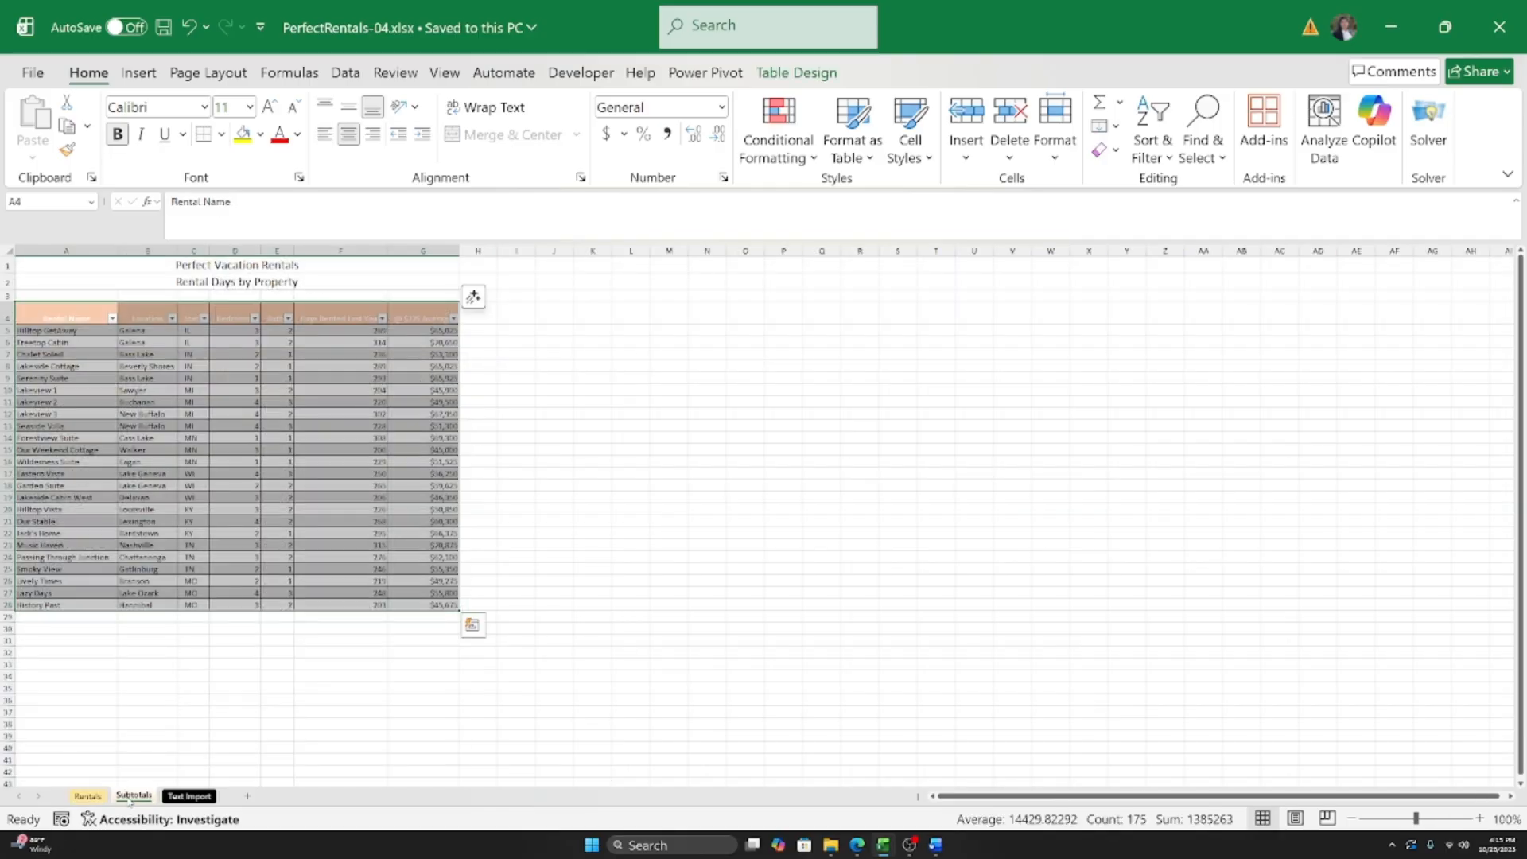
pyautogui.click(133, 530)
pyautogui.scroll(4, 286, 517)
pyautogui.click(294, 511)
pyautogui.scroll(1, 283, 528)
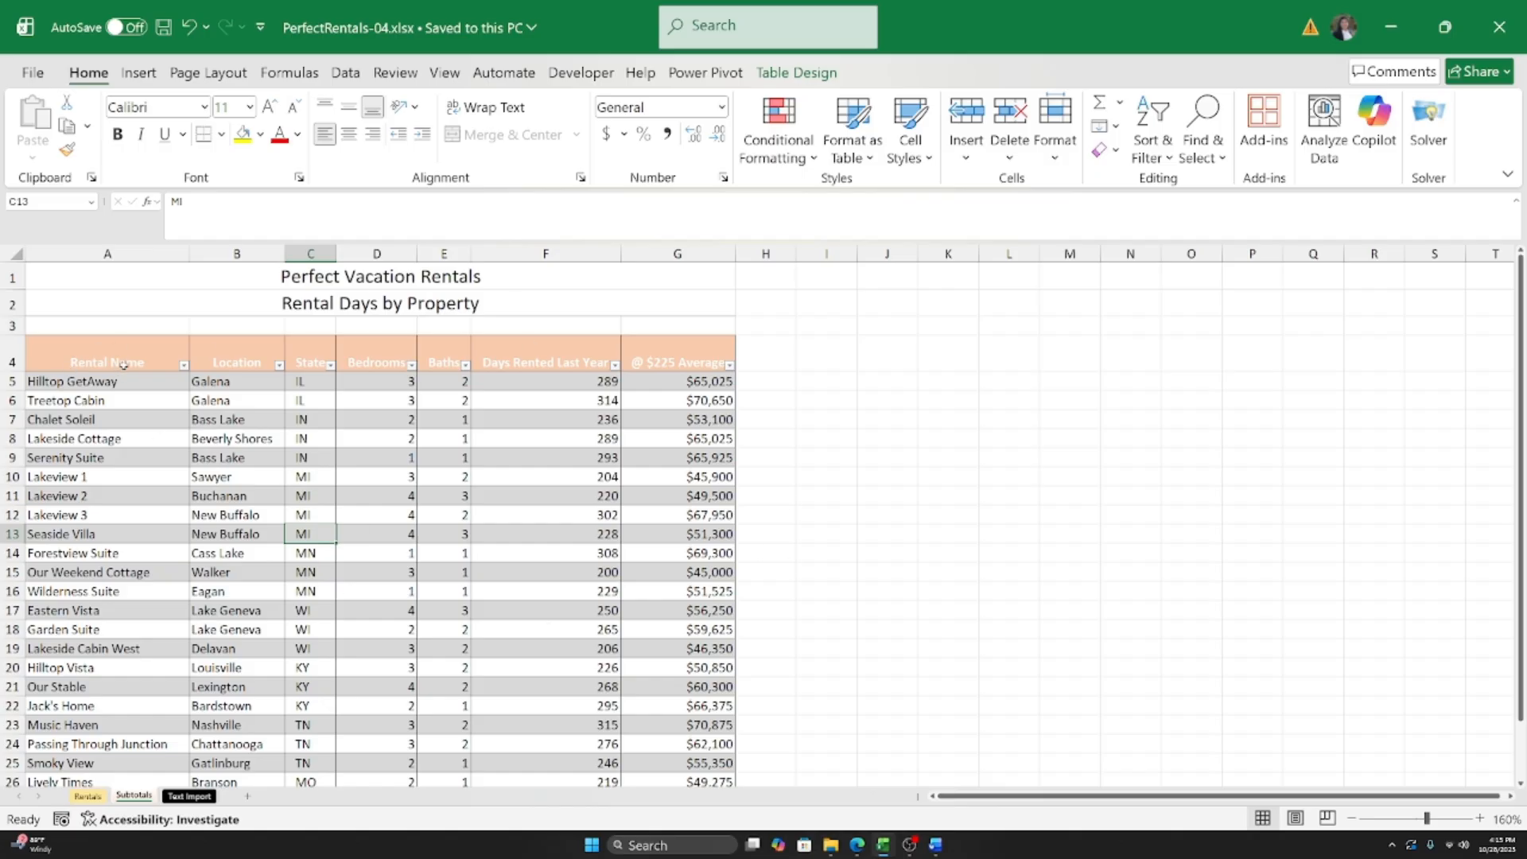
pyautogui.click(132, 357)
pyautogui.click(238, 354)
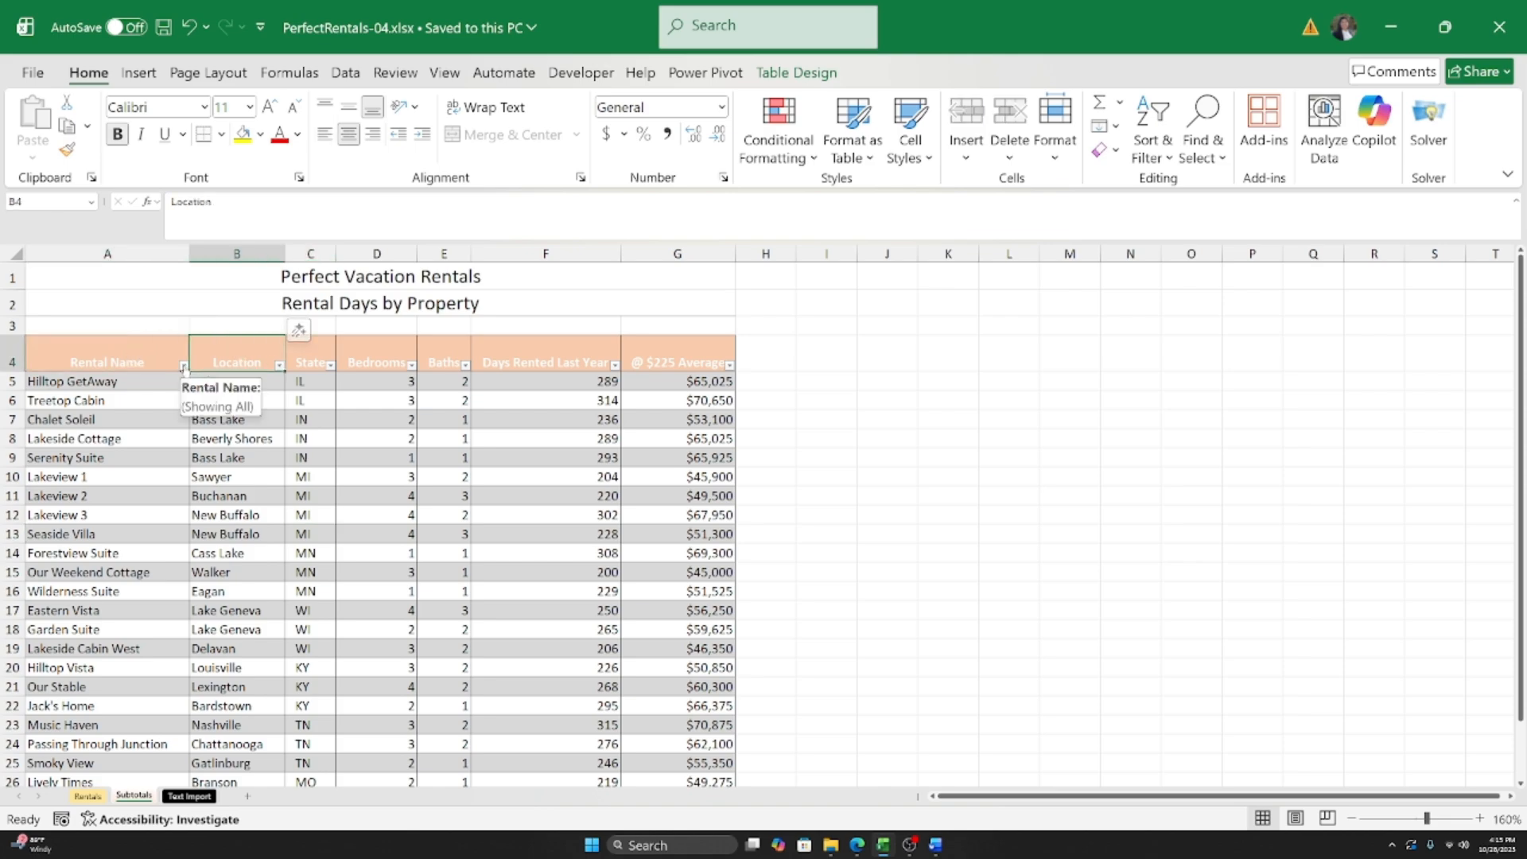
pyautogui.click(184, 366)
pyautogui.click(122, 360)
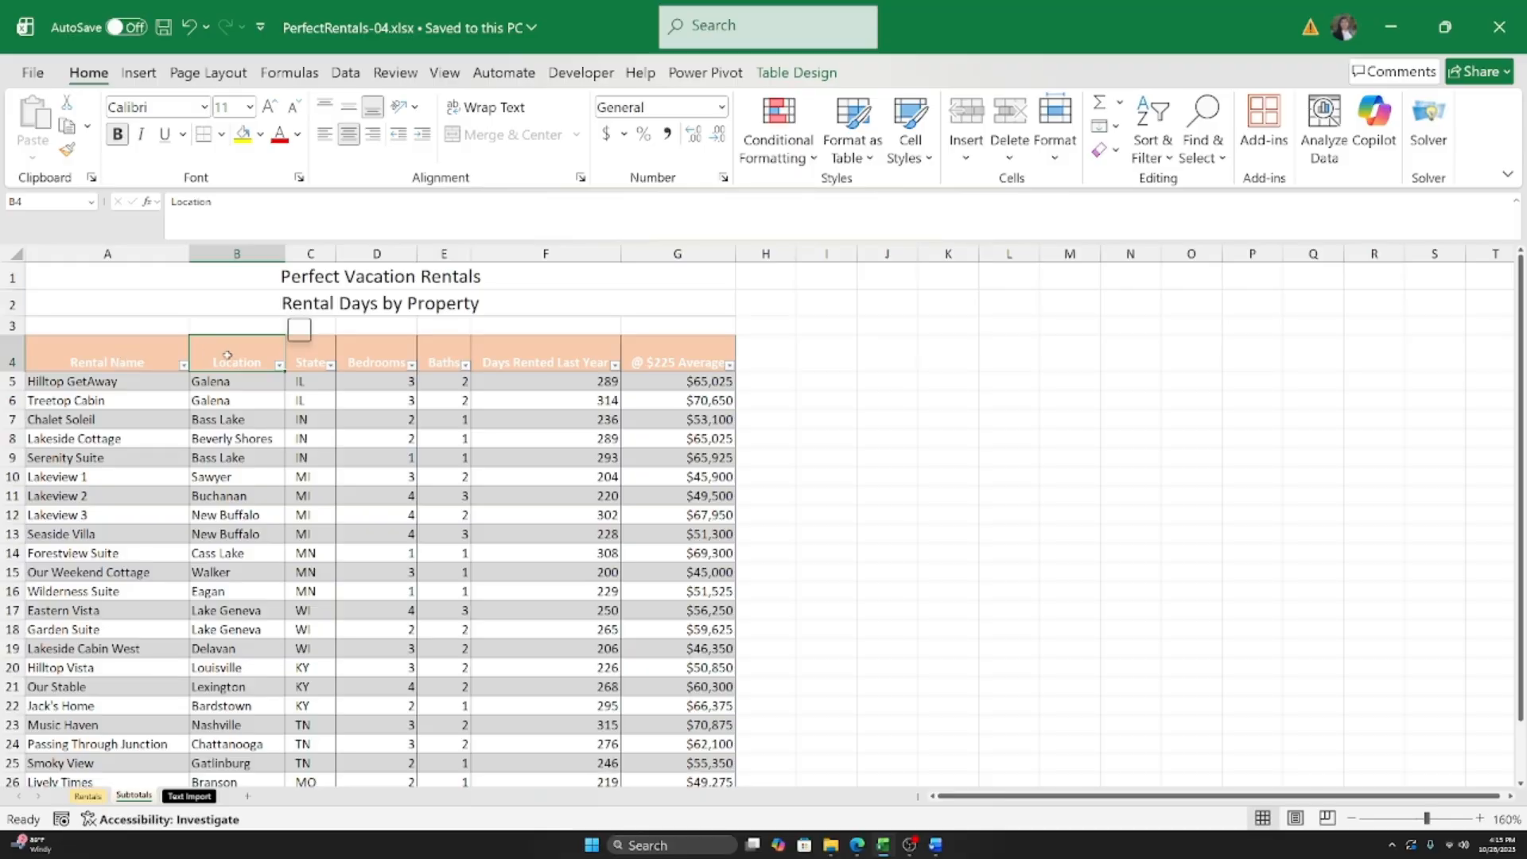
pyautogui.click(148, 363)
pyautogui.click(154, 463)
pyautogui.click(185, 576)
pyautogui.click(437, 499)
pyautogui.click(547, 358)
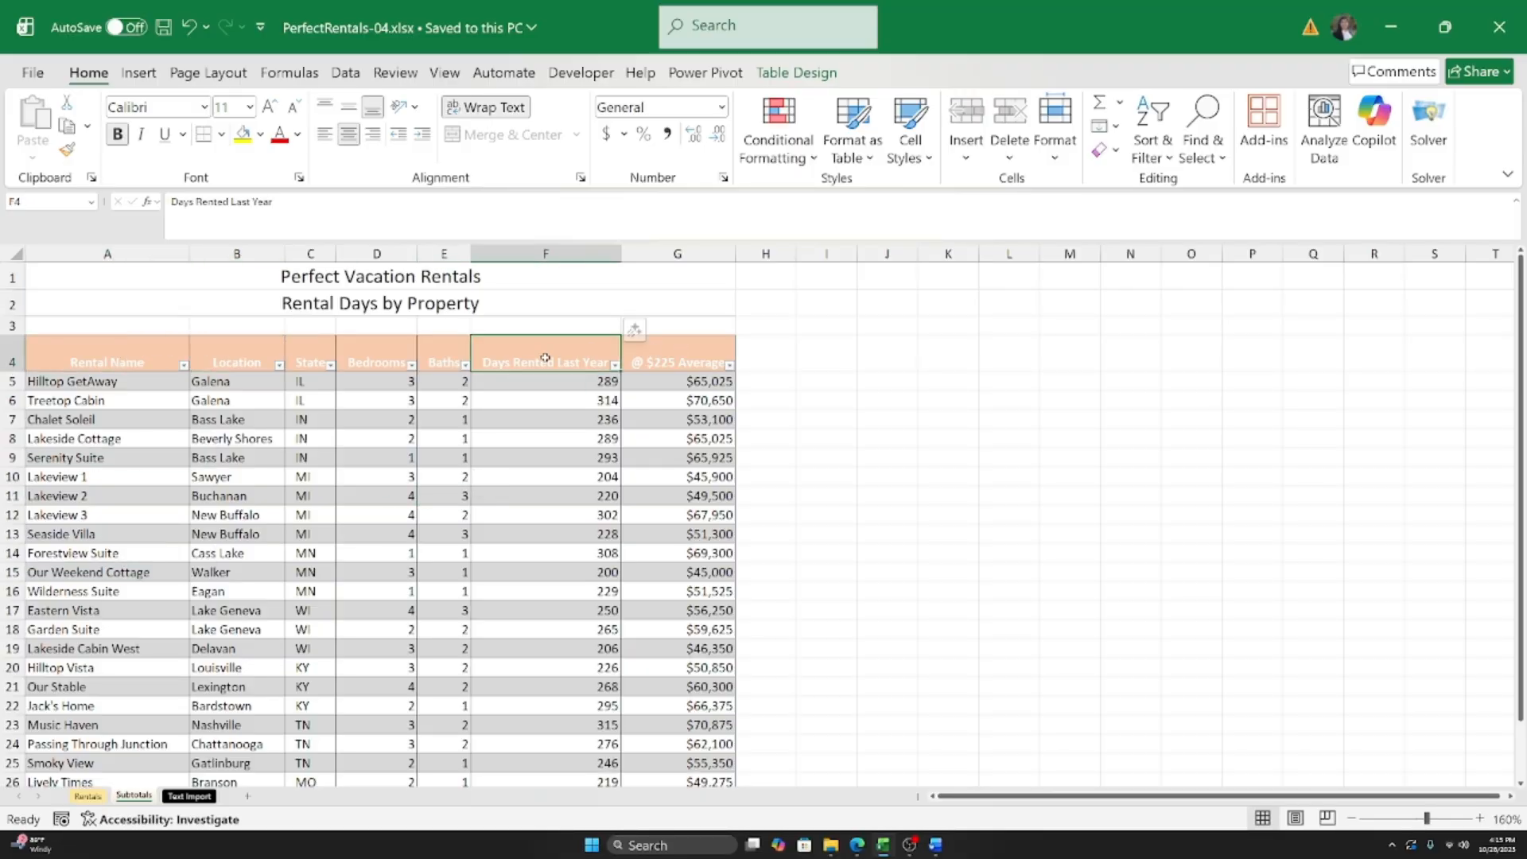
pyautogui.moveTo(107, 382); pyautogui.dragTo(715, 748)
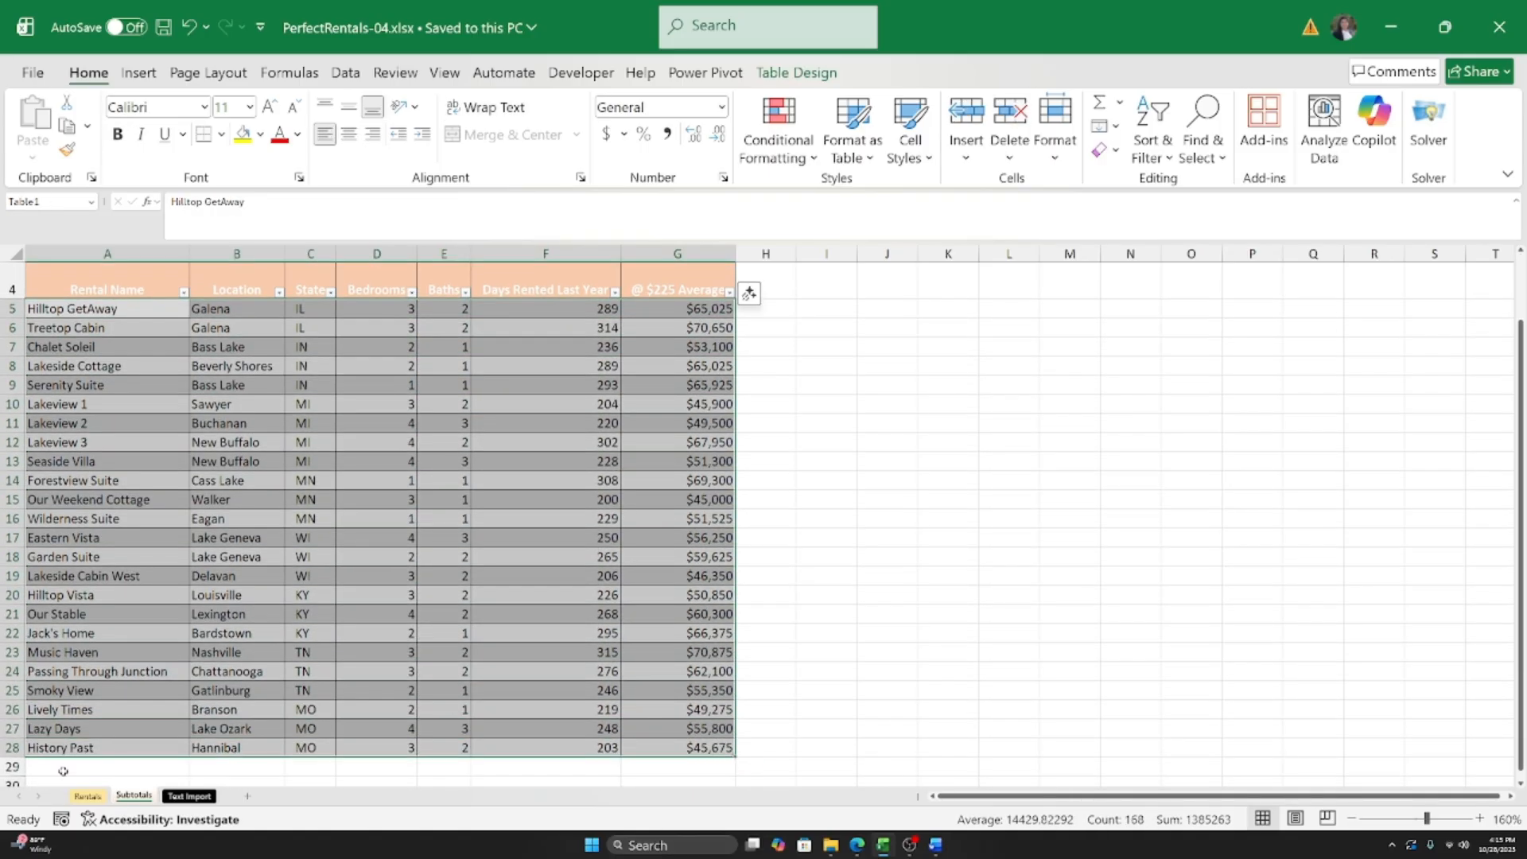
# Step: Compare the Rentals sheet with the Subtotals table, highlighting the table's first three records one row at a time
pyautogui.click(84, 797)
pyautogui.click(191, 539)
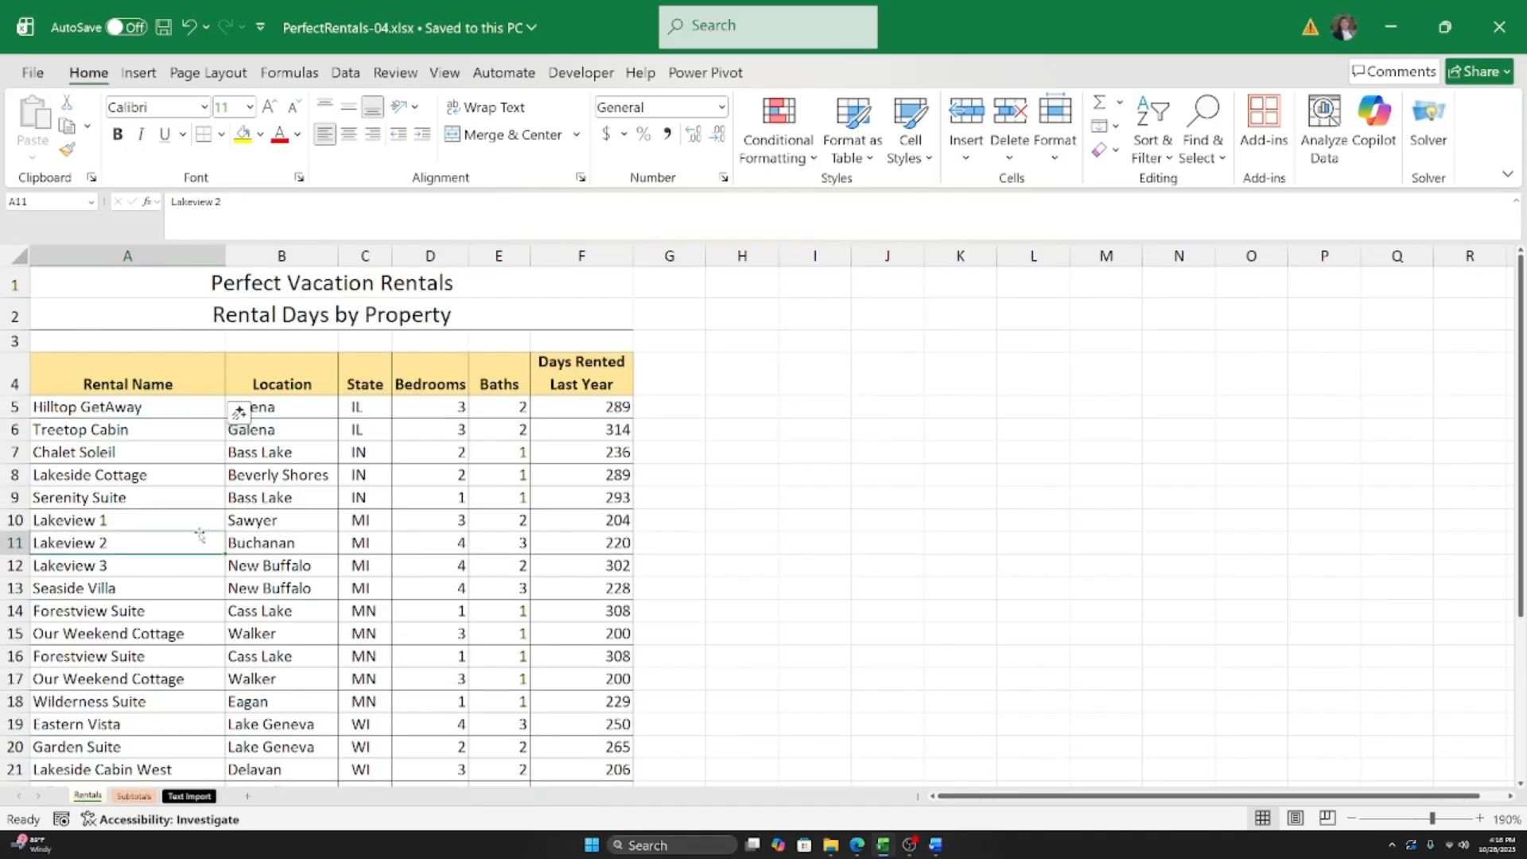
pyautogui.click(136, 796)
pyautogui.scroll(1, 151, 636)
pyautogui.moveTo(152, 517); pyautogui.dragTo(152, 496)
pyautogui.click(82, 378)
pyautogui.moveTo(83, 378); pyautogui.dragTo(727, 382)
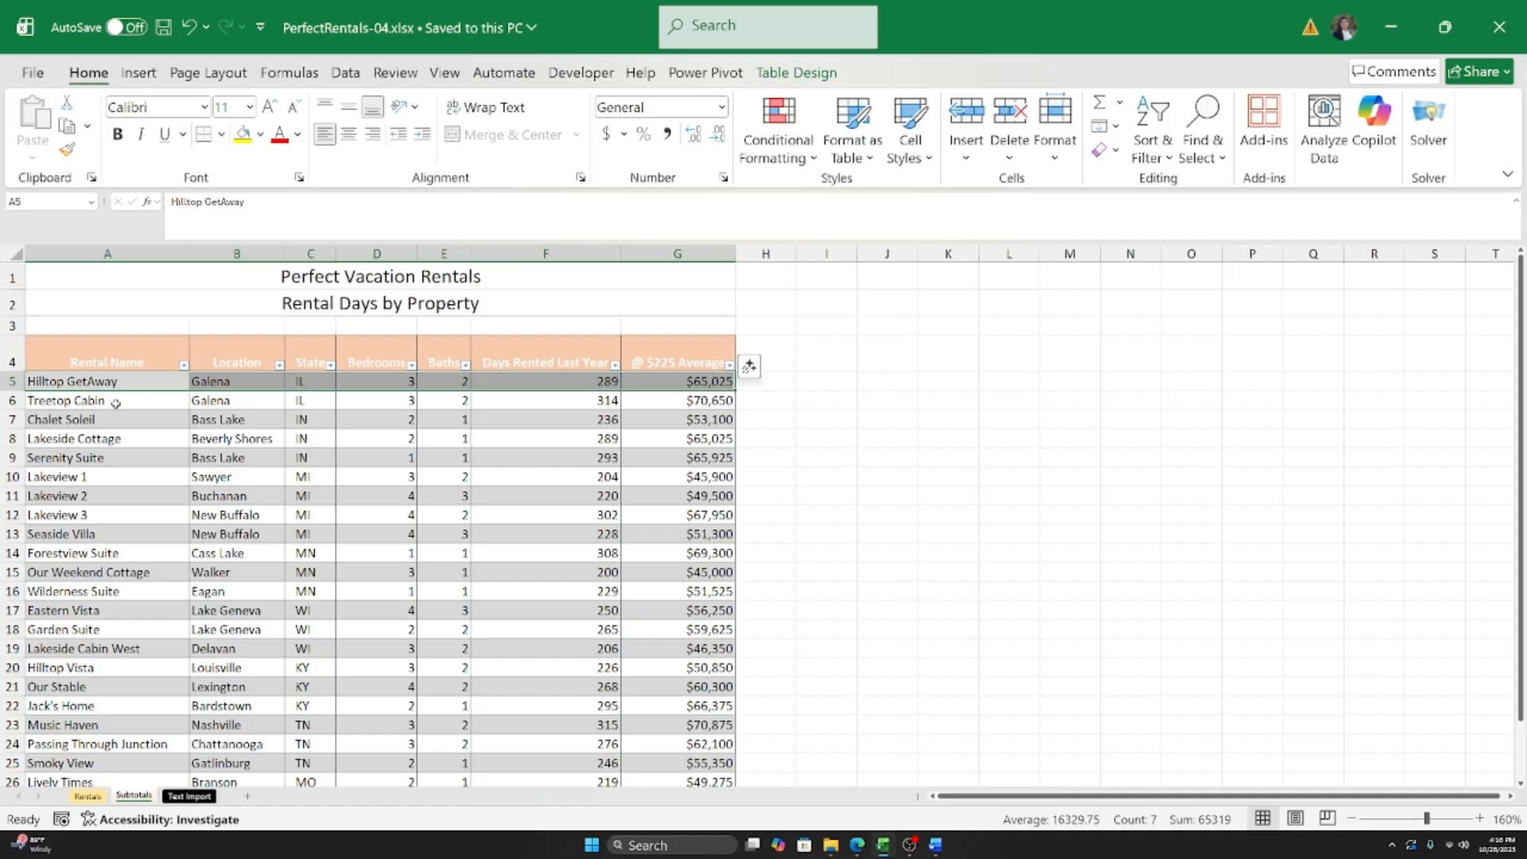
pyautogui.moveTo(115, 403); pyautogui.dragTo(739, 414)
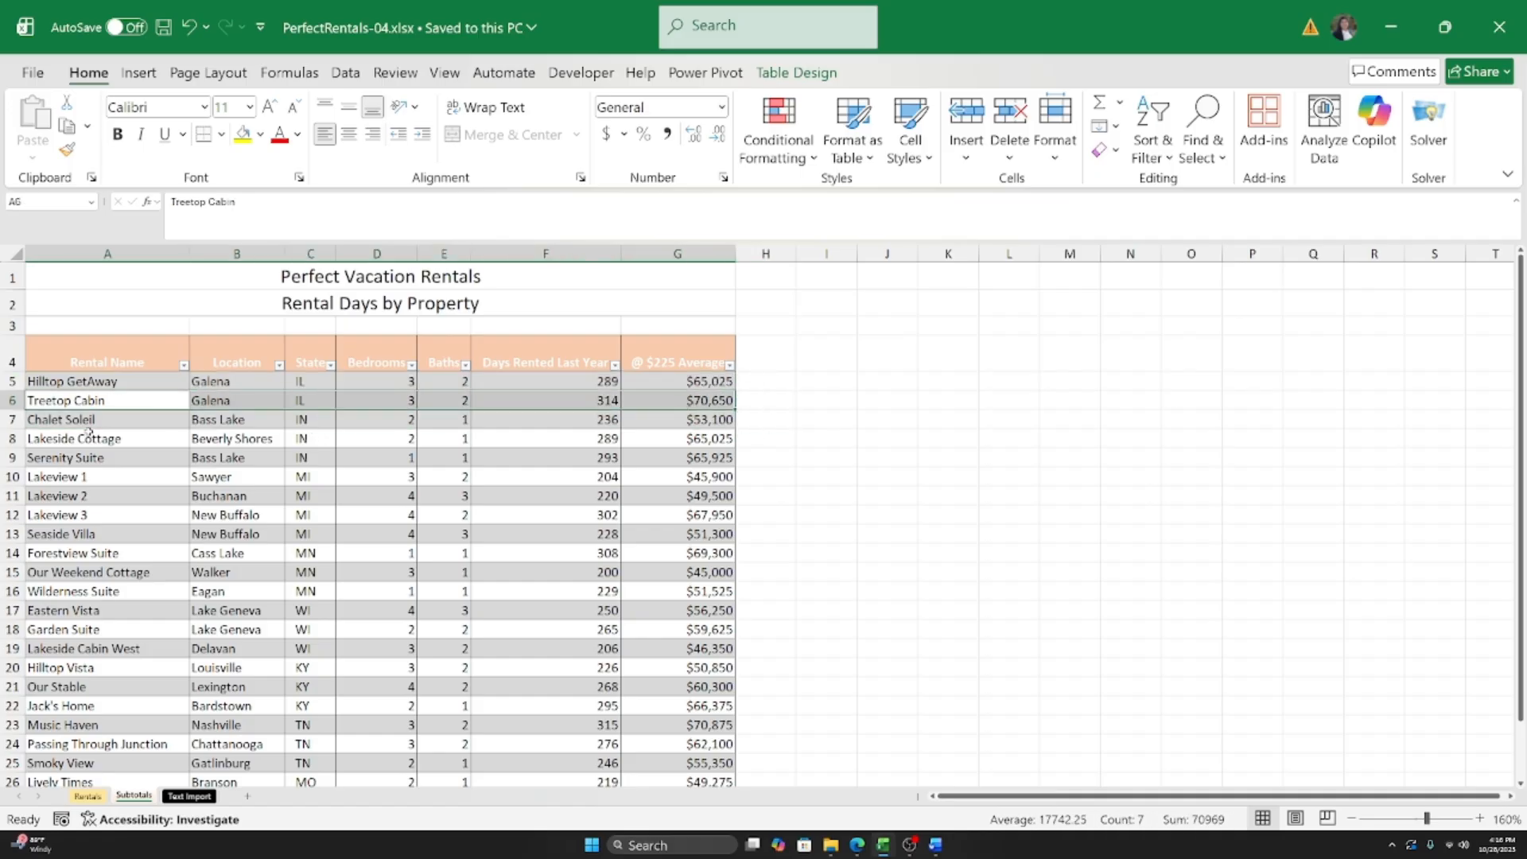
pyautogui.click(141, 420)
pyautogui.moveTo(141, 420); pyautogui.dragTo(671, 436)
pyautogui.click(391, 534)
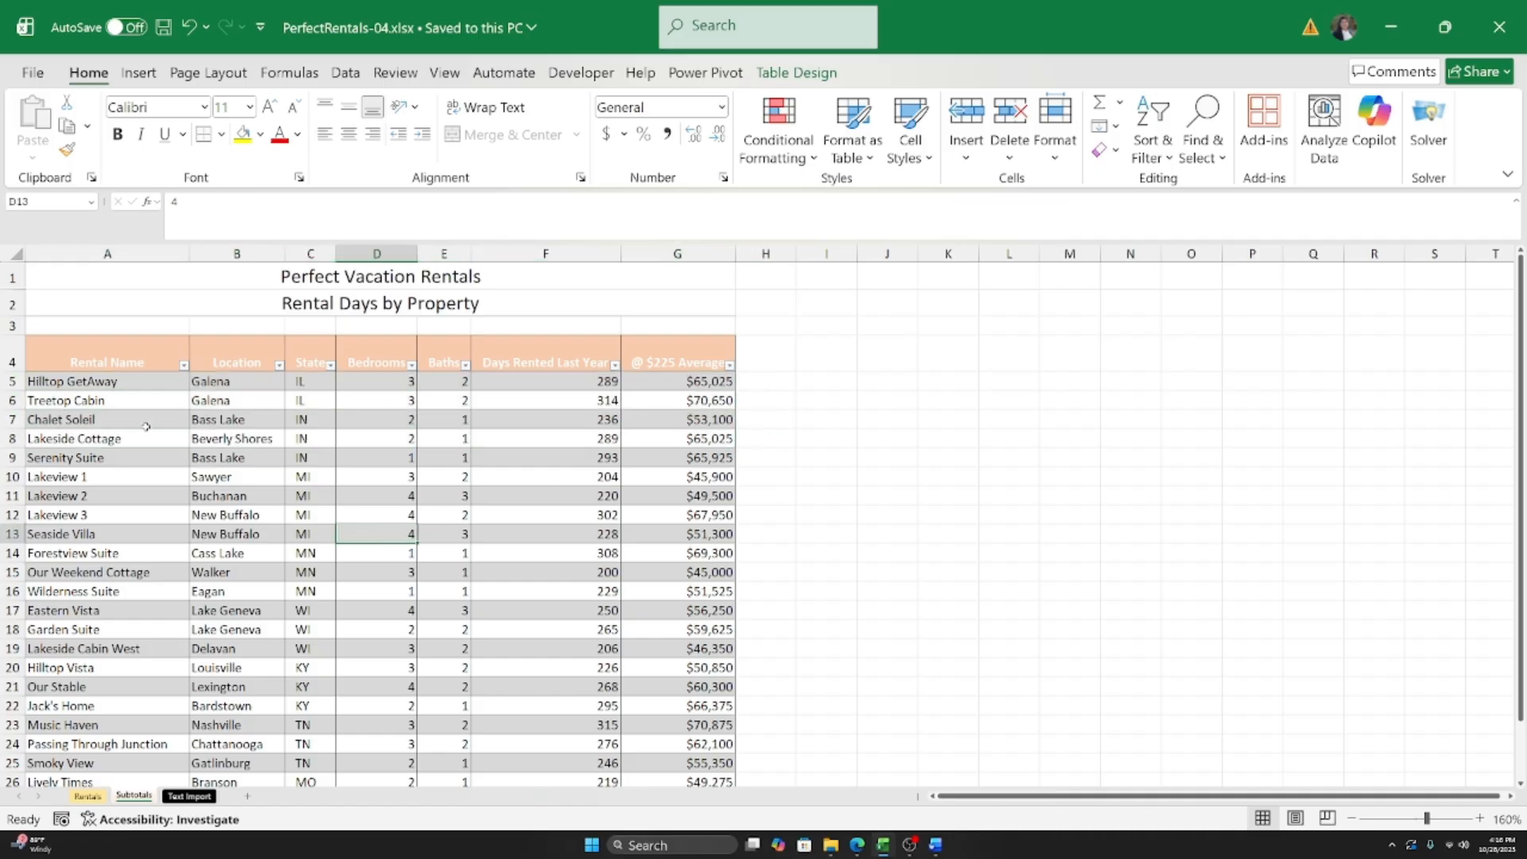
# Step: View the sort and filter options of the Rental Name column in the Subtotals table without applying any
pyautogui.click(117, 381)
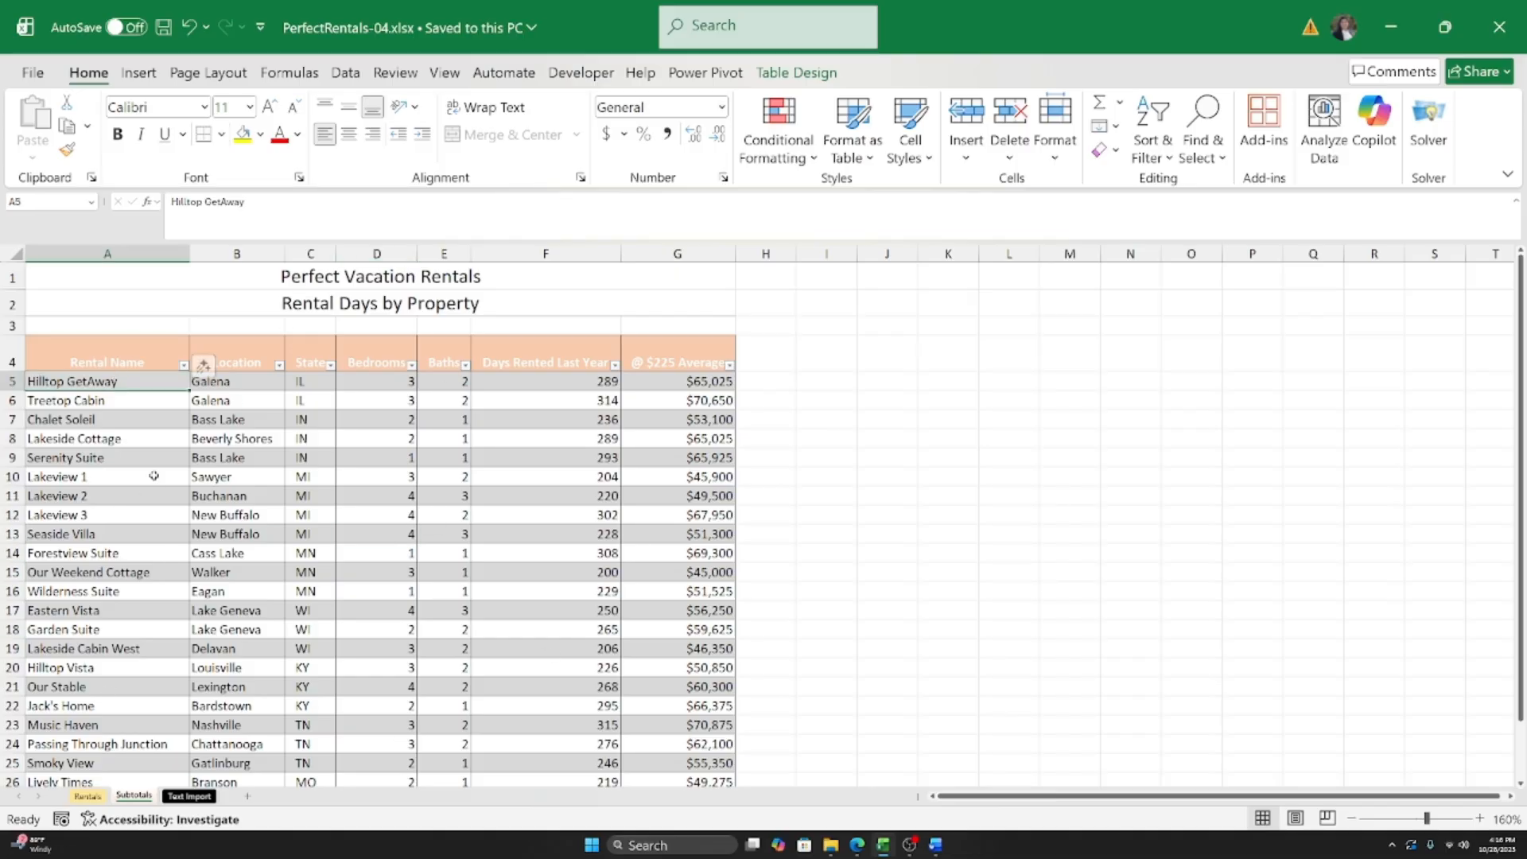
pyautogui.click(154, 476)
pyautogui.click(132, 382)
pyautogui.click(310, 495)
pyautogui.click(488, 493)
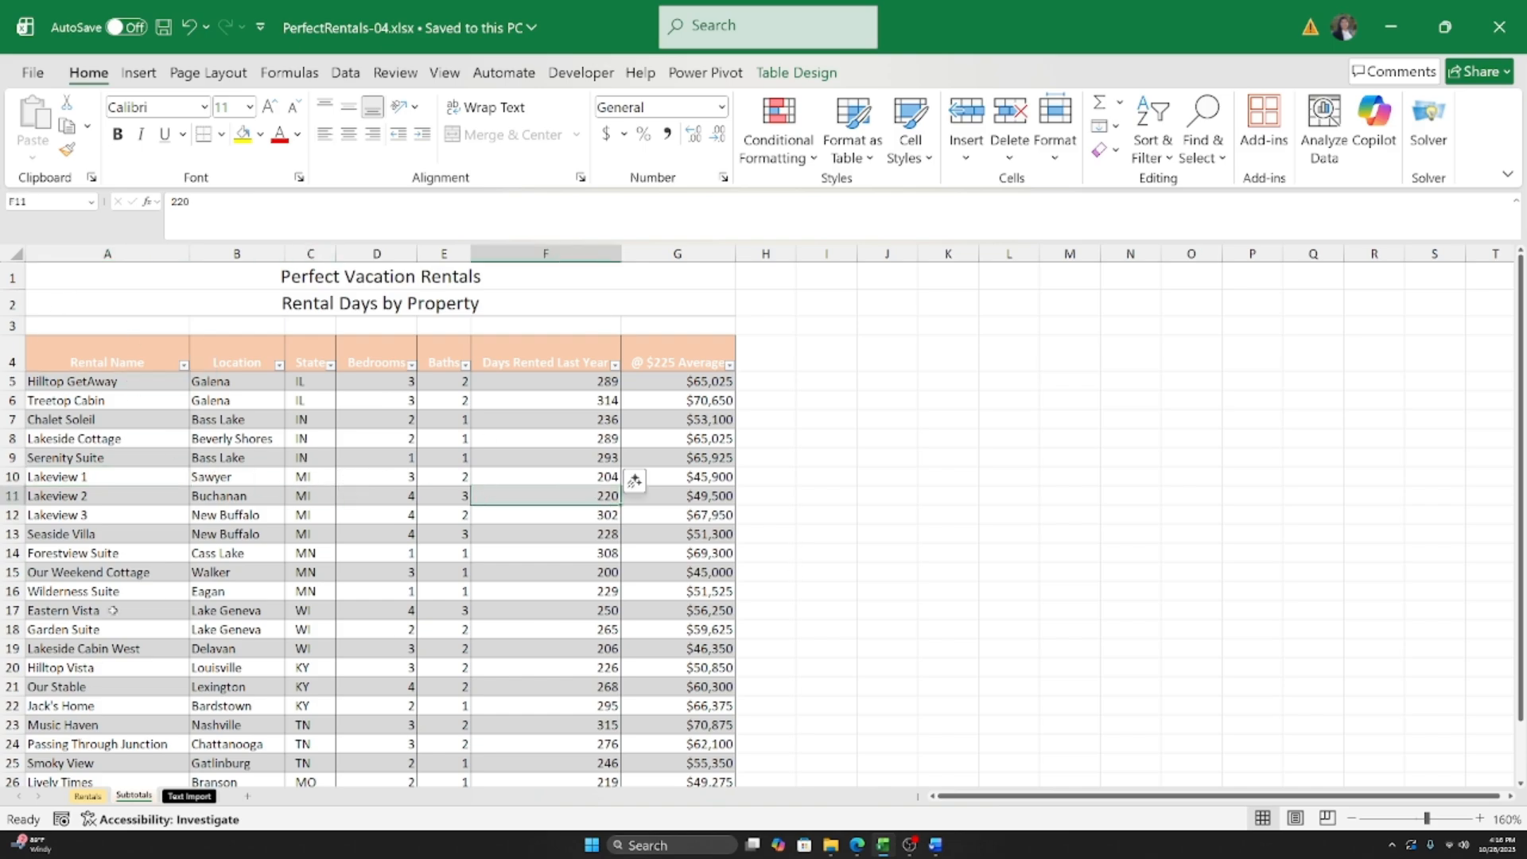
pyautogui.click(306, 451)
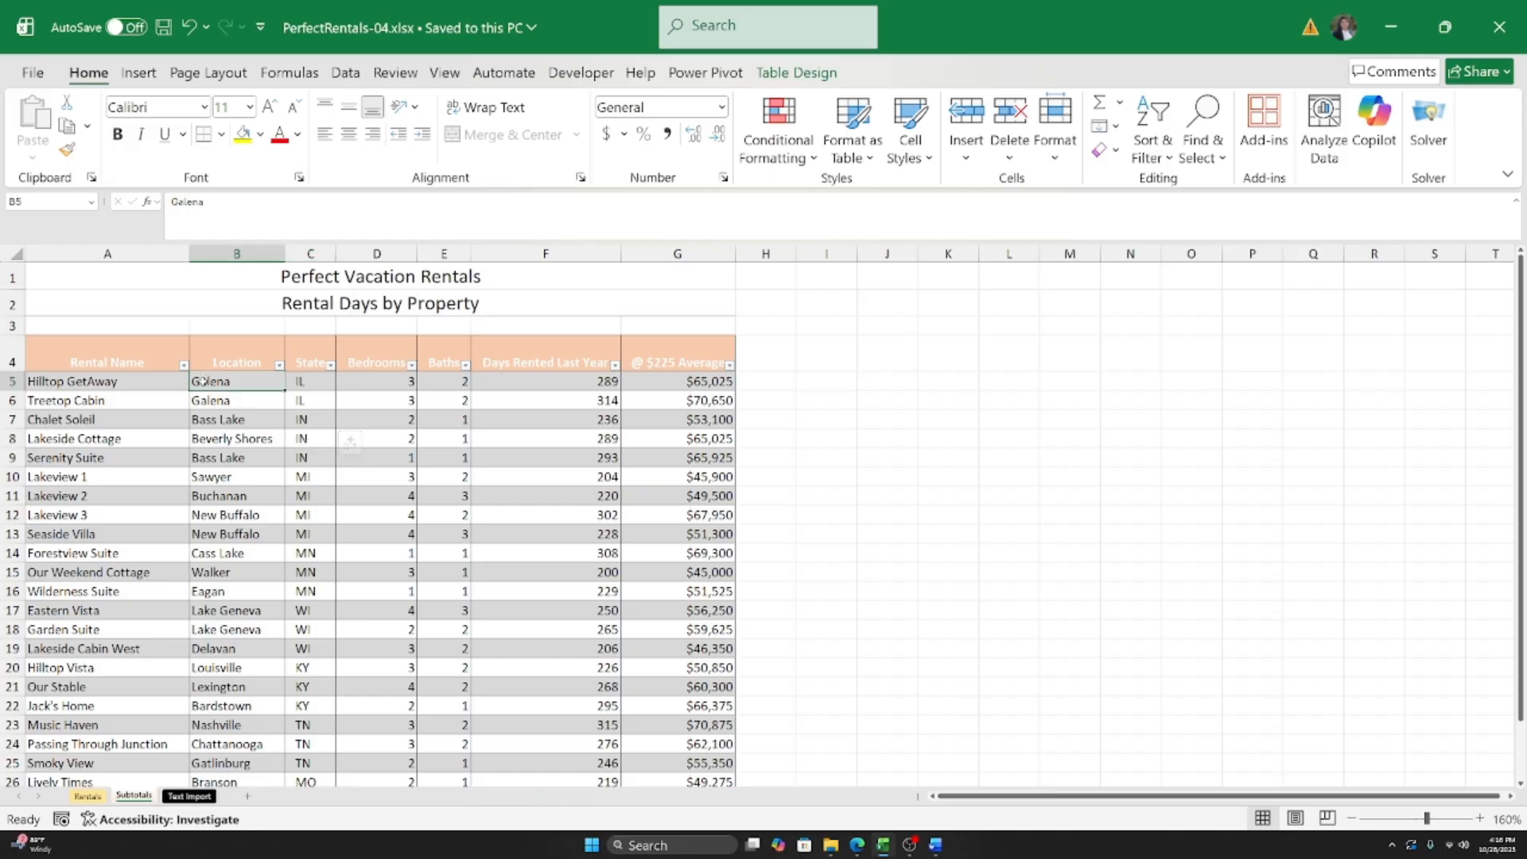
pyautogui.click(148, 385)
pyautogui.click(183, 365)
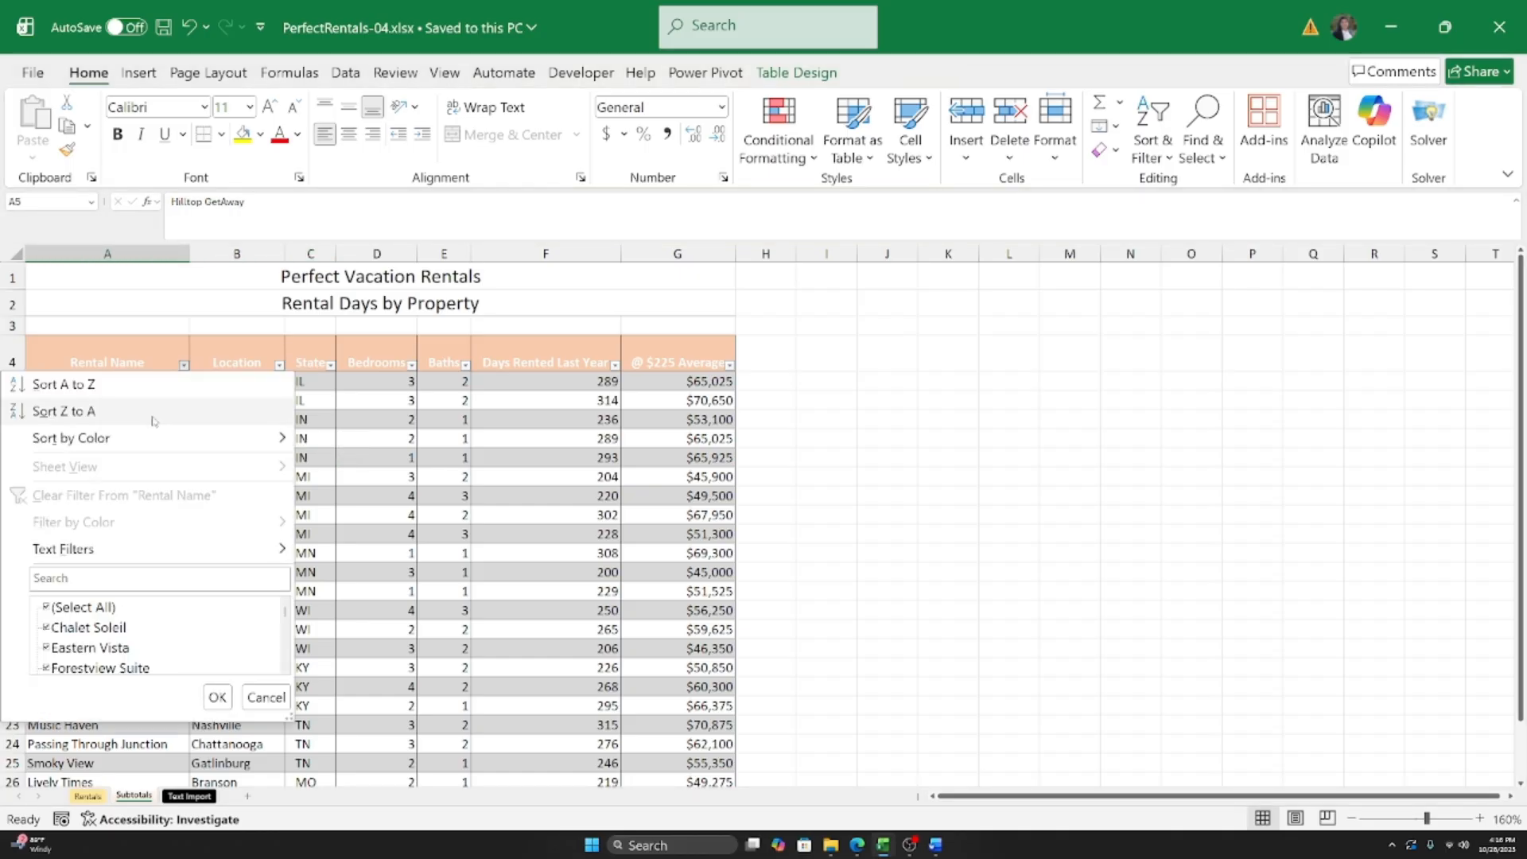
pyautogui.press('Escape')
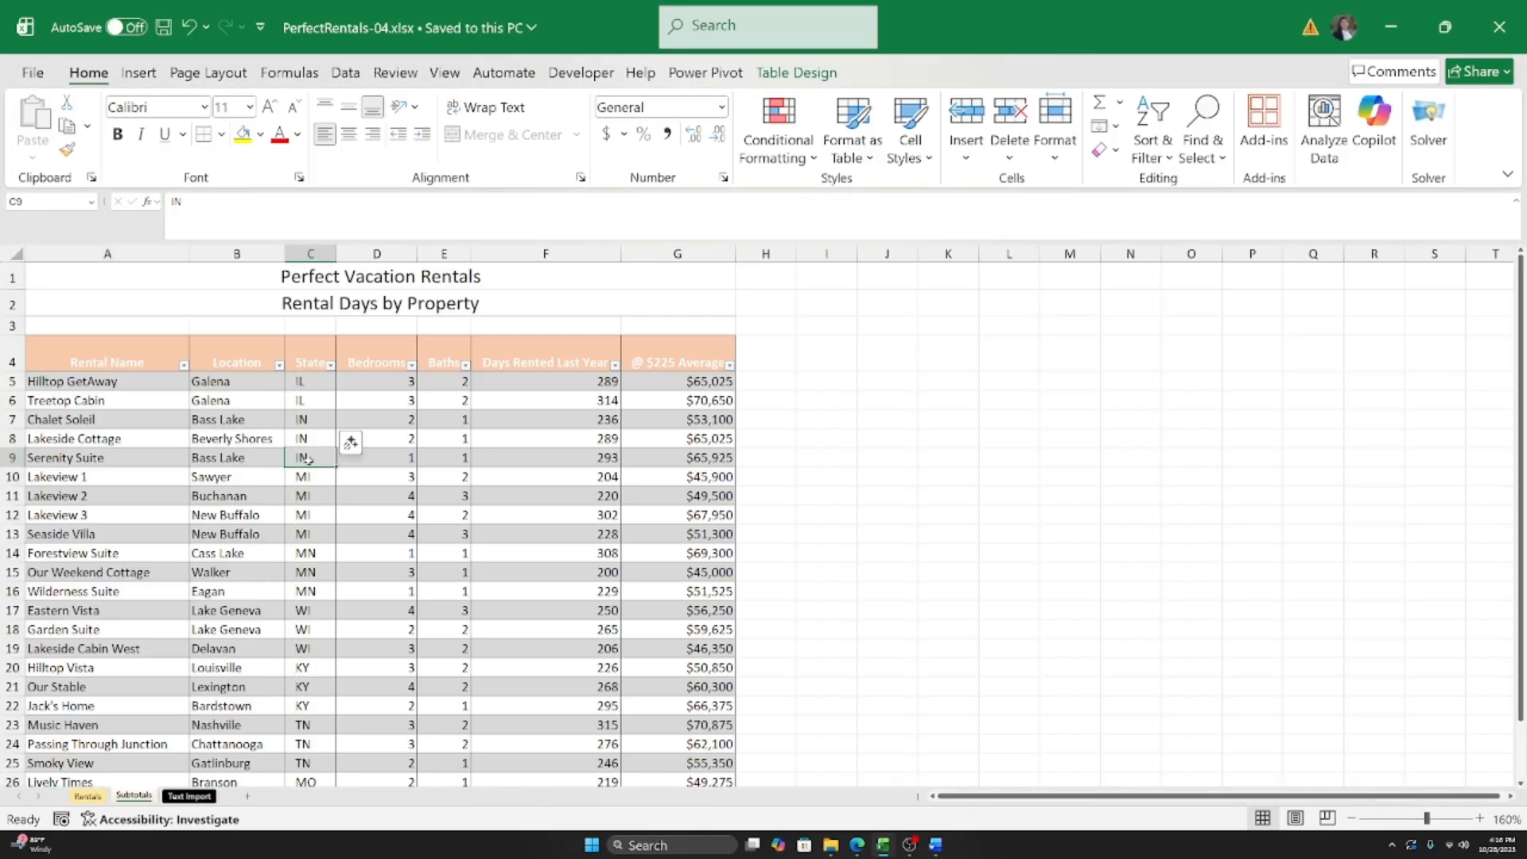
pyautogui.click(630, 459)
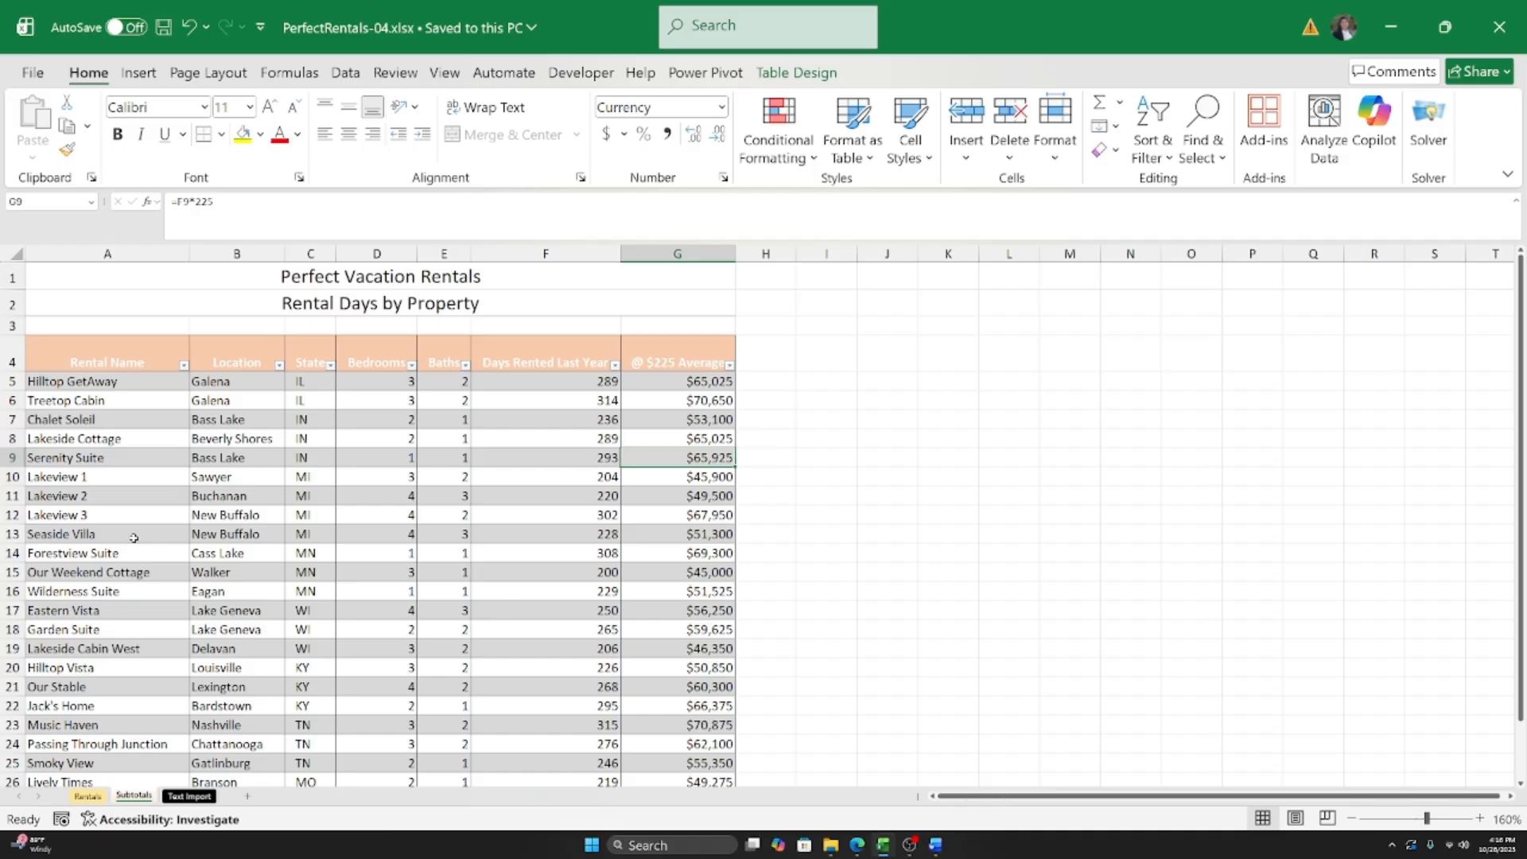
pyautogui.click(485, 404)
pyautogui.click(297, 415)
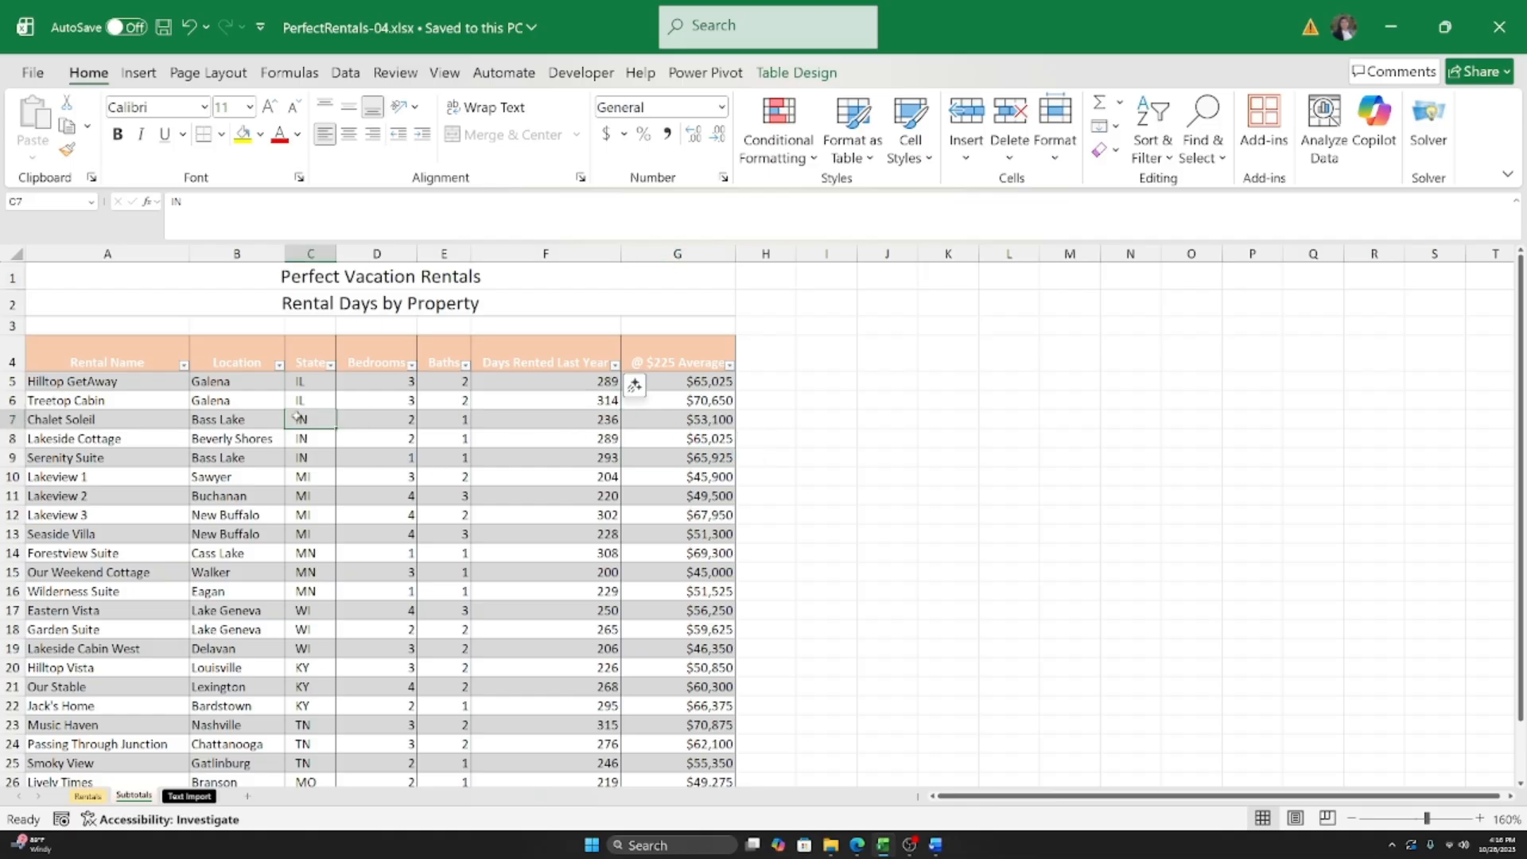
pyautogui.click(175, 426)
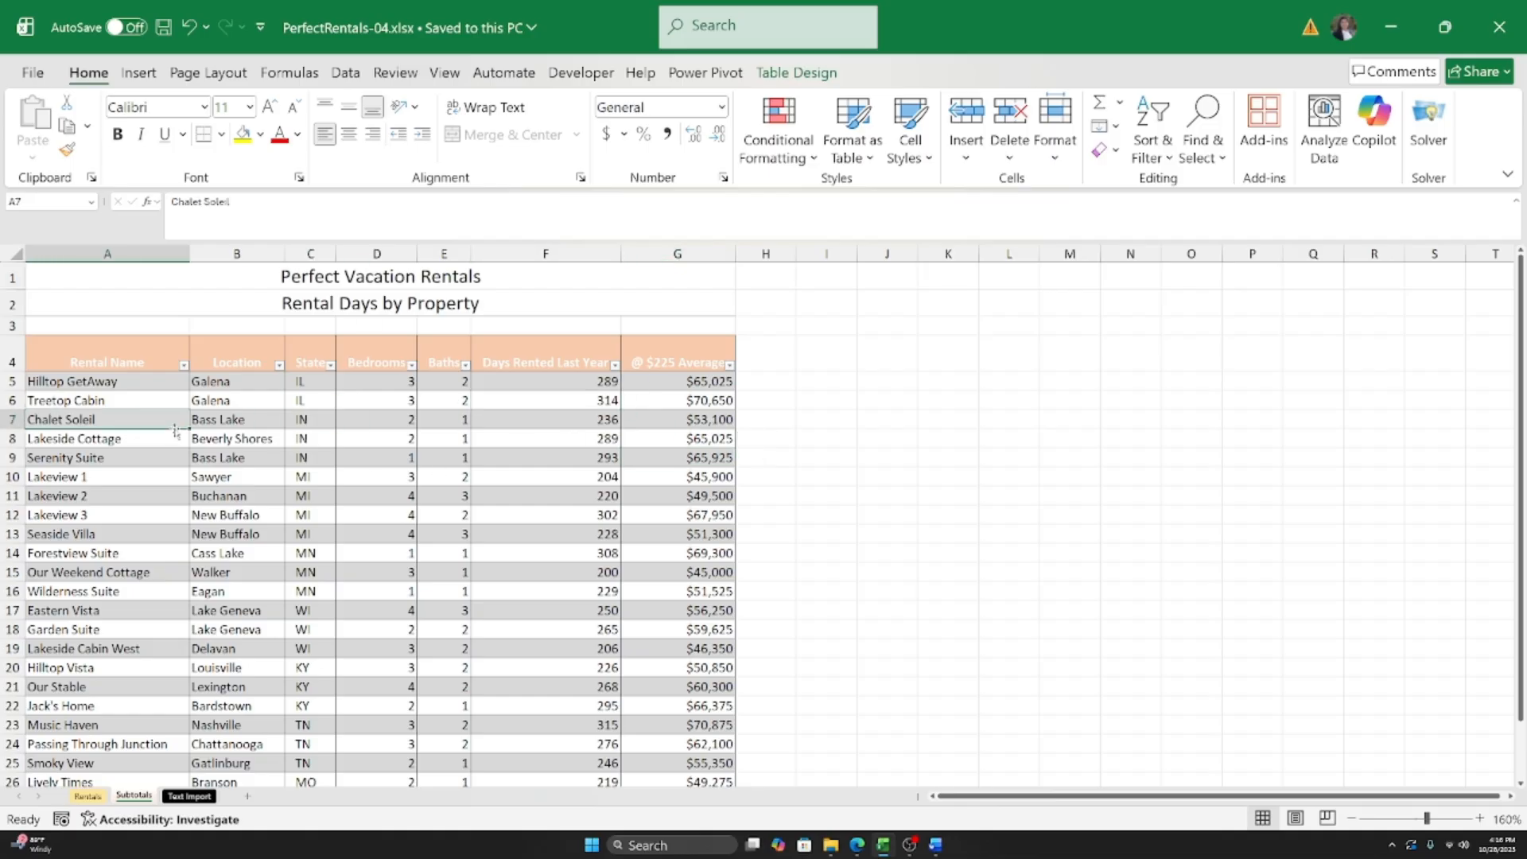
# Step: Return to the Rentals sheet and review the list down to its last record
pyautogui.click(87, 796)
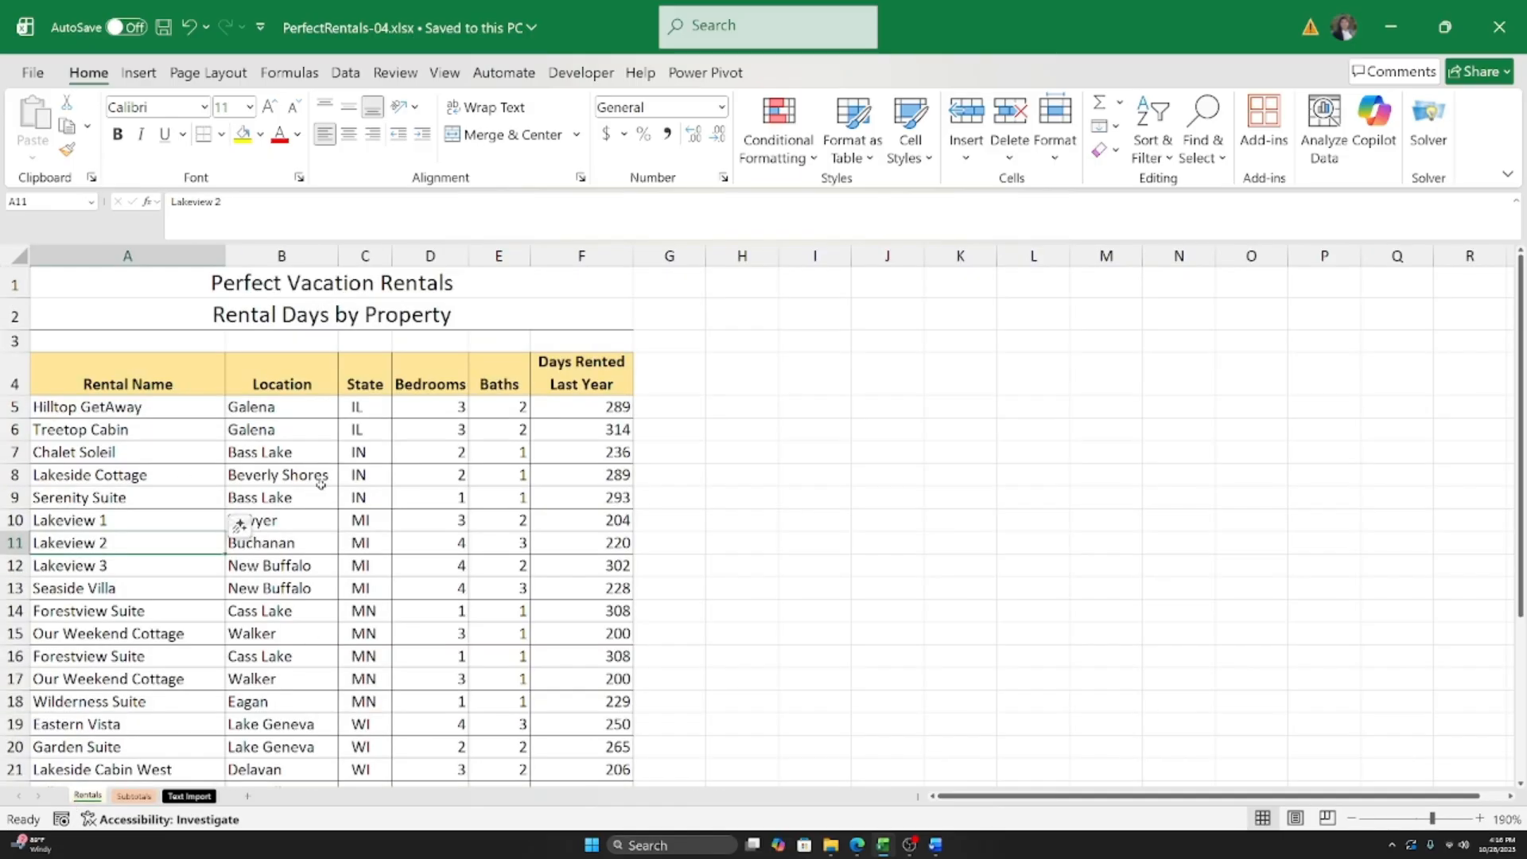
pyautogui.click(125, 416)
pyautogui.click(295, 584)
pyautogui.click(447, 540)
pyautogui.click(510, 742)
pyautogui.scroll(-4, 263, 550)
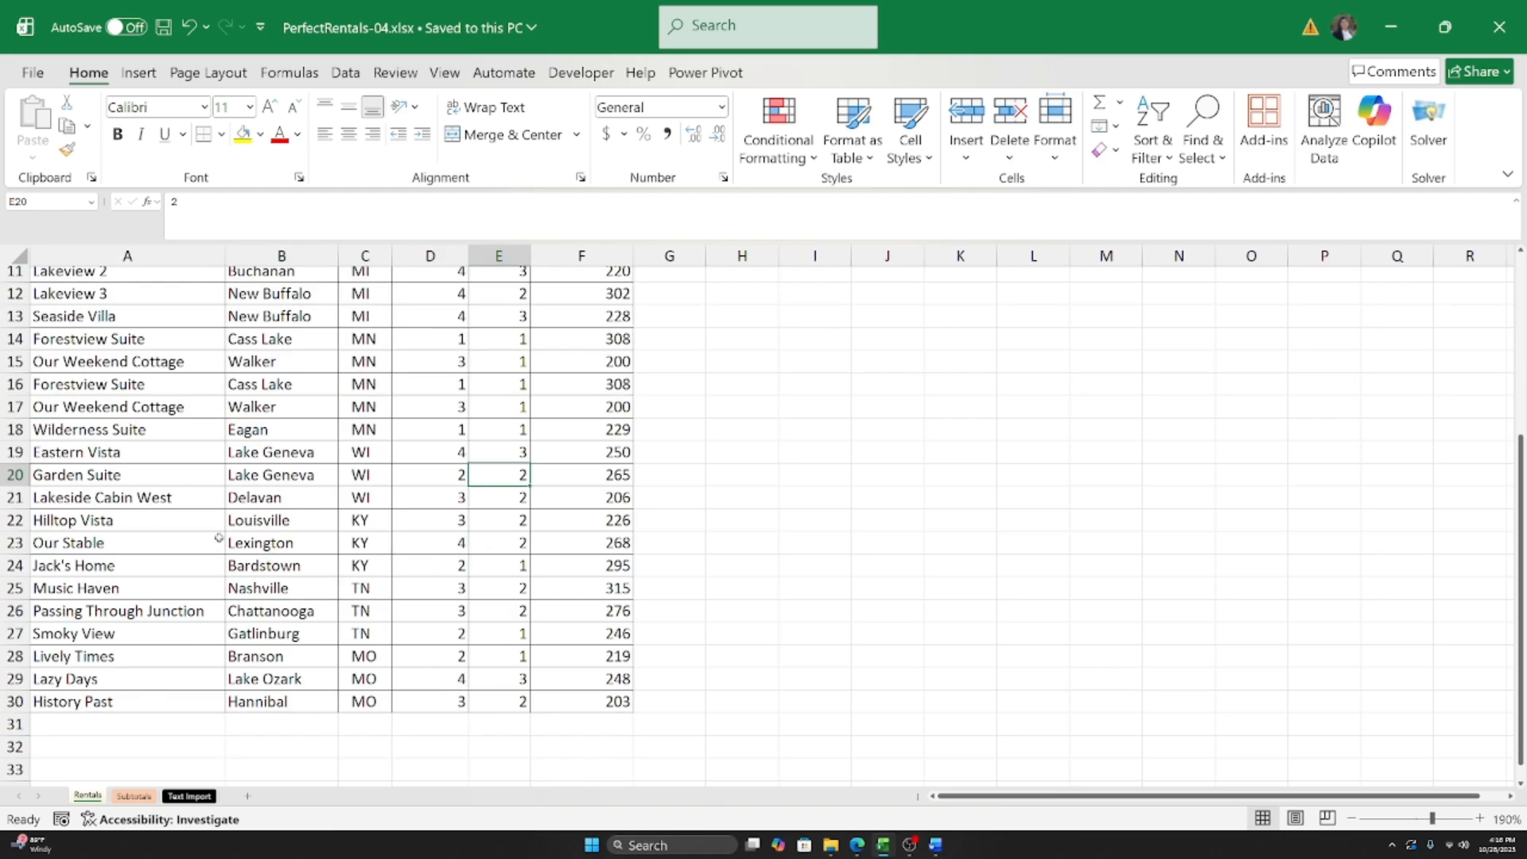
# Step: Review the Rentals list from its last records back up to the column headings in row 4
pyautogui.click(294, 340)
pyautogui.click(143, 566)
pyautogui.click(498, 656)
pyautogui.click(499, 497)
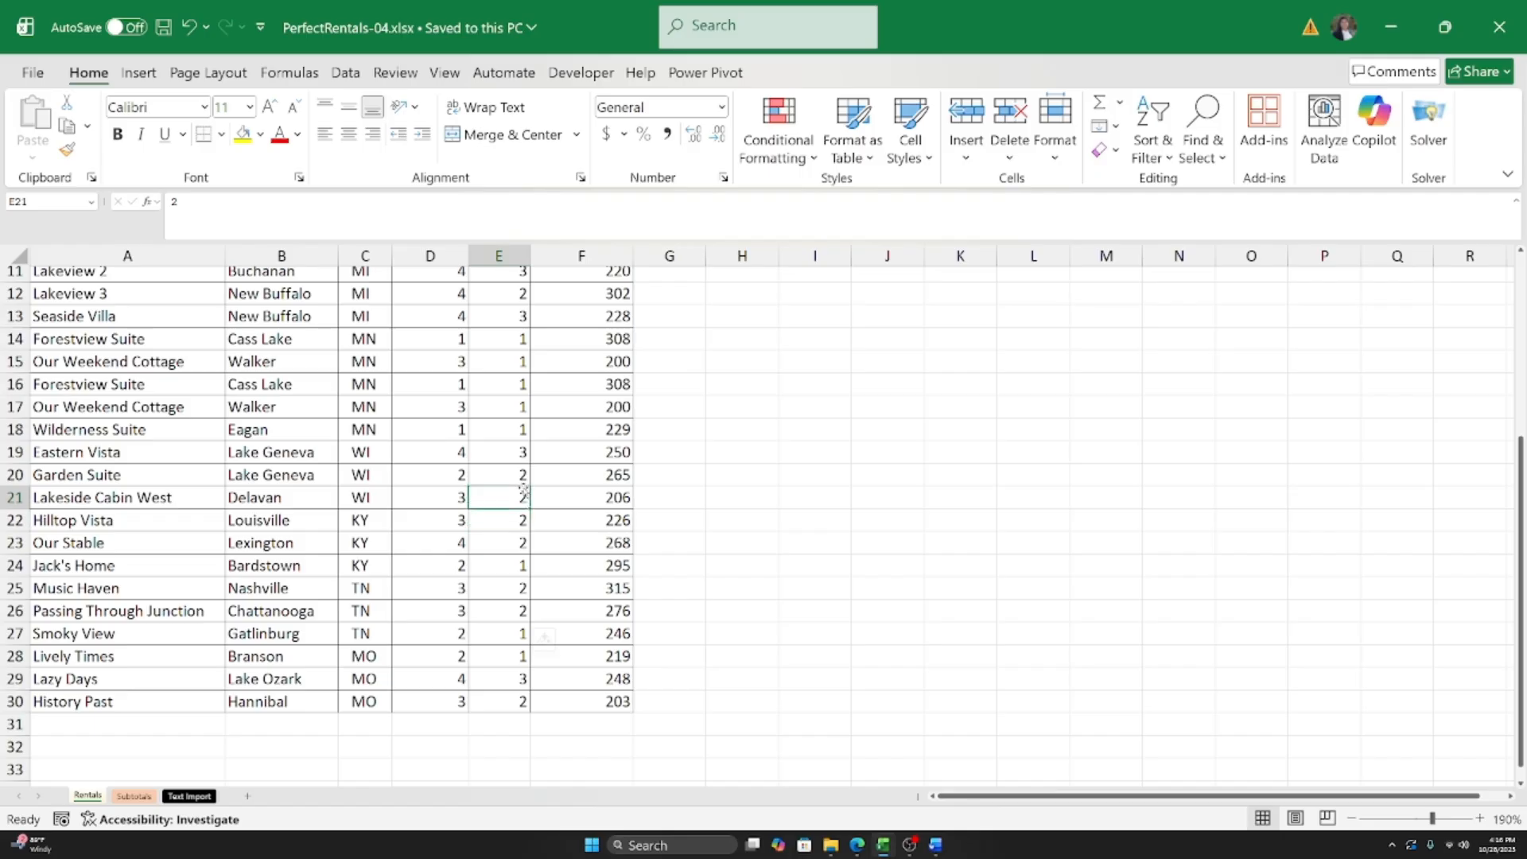
pyautogui.scroll(2, 493, 500)
pyautogui.click(128, 566)
pyautogui.click(493, 429)
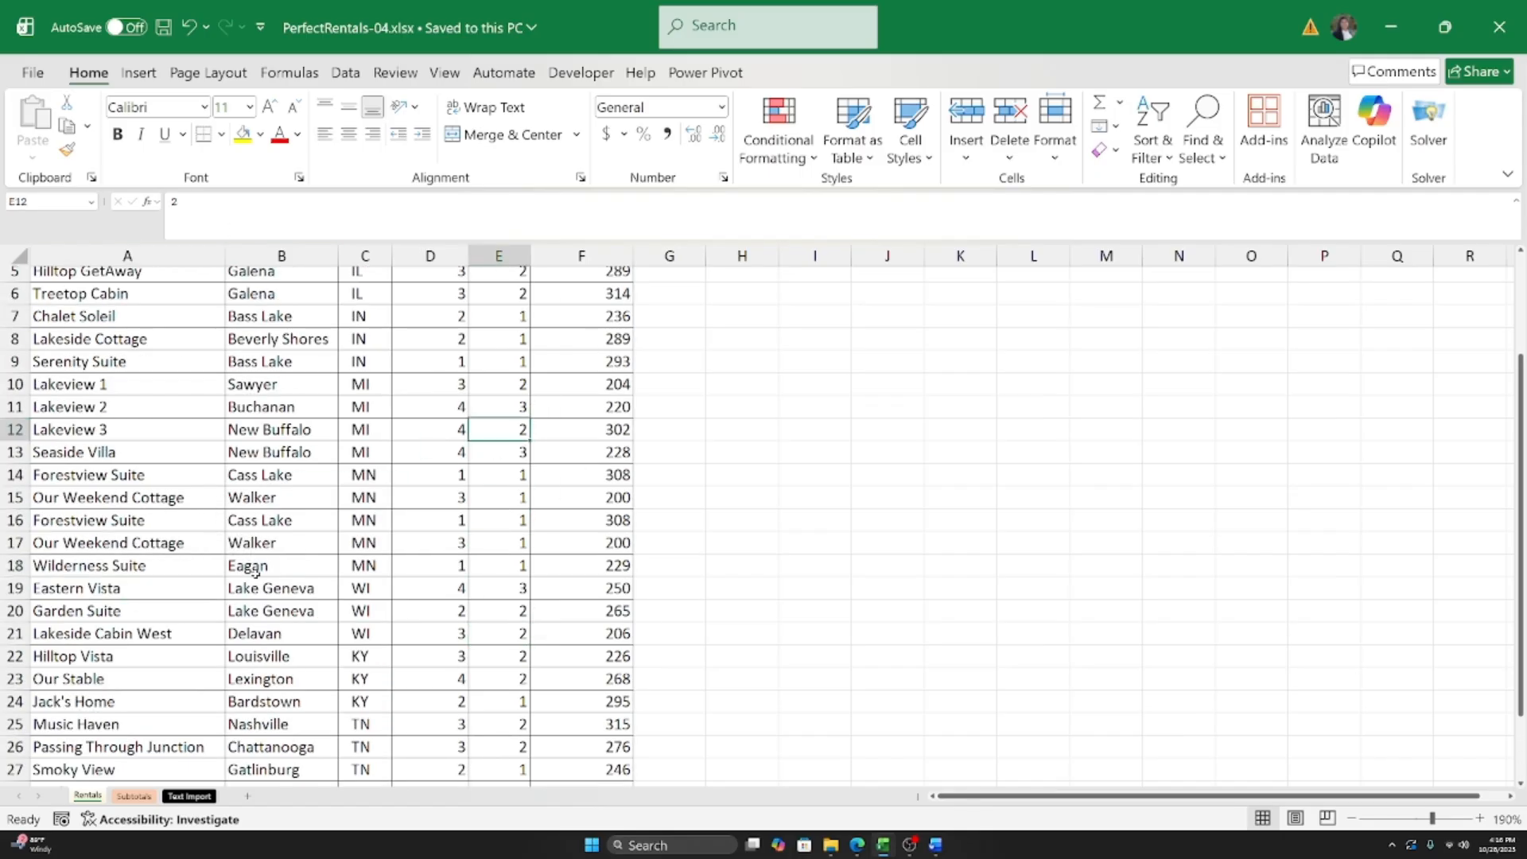
pyautogui.scroll(2, 254, 573)
pyautogui.click(87, 409)
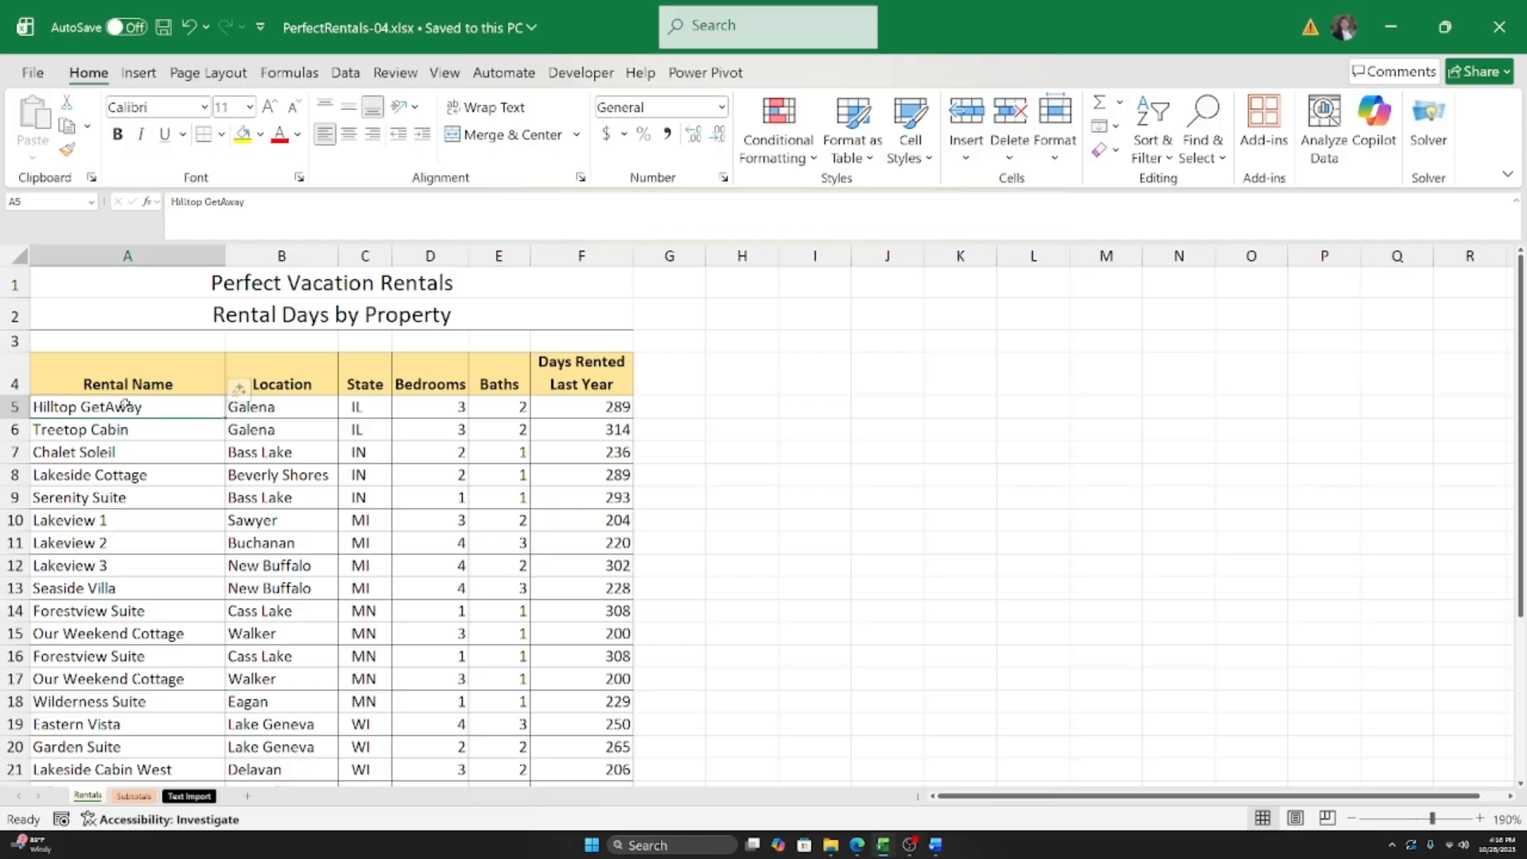
pyautogui.click(119, 365)
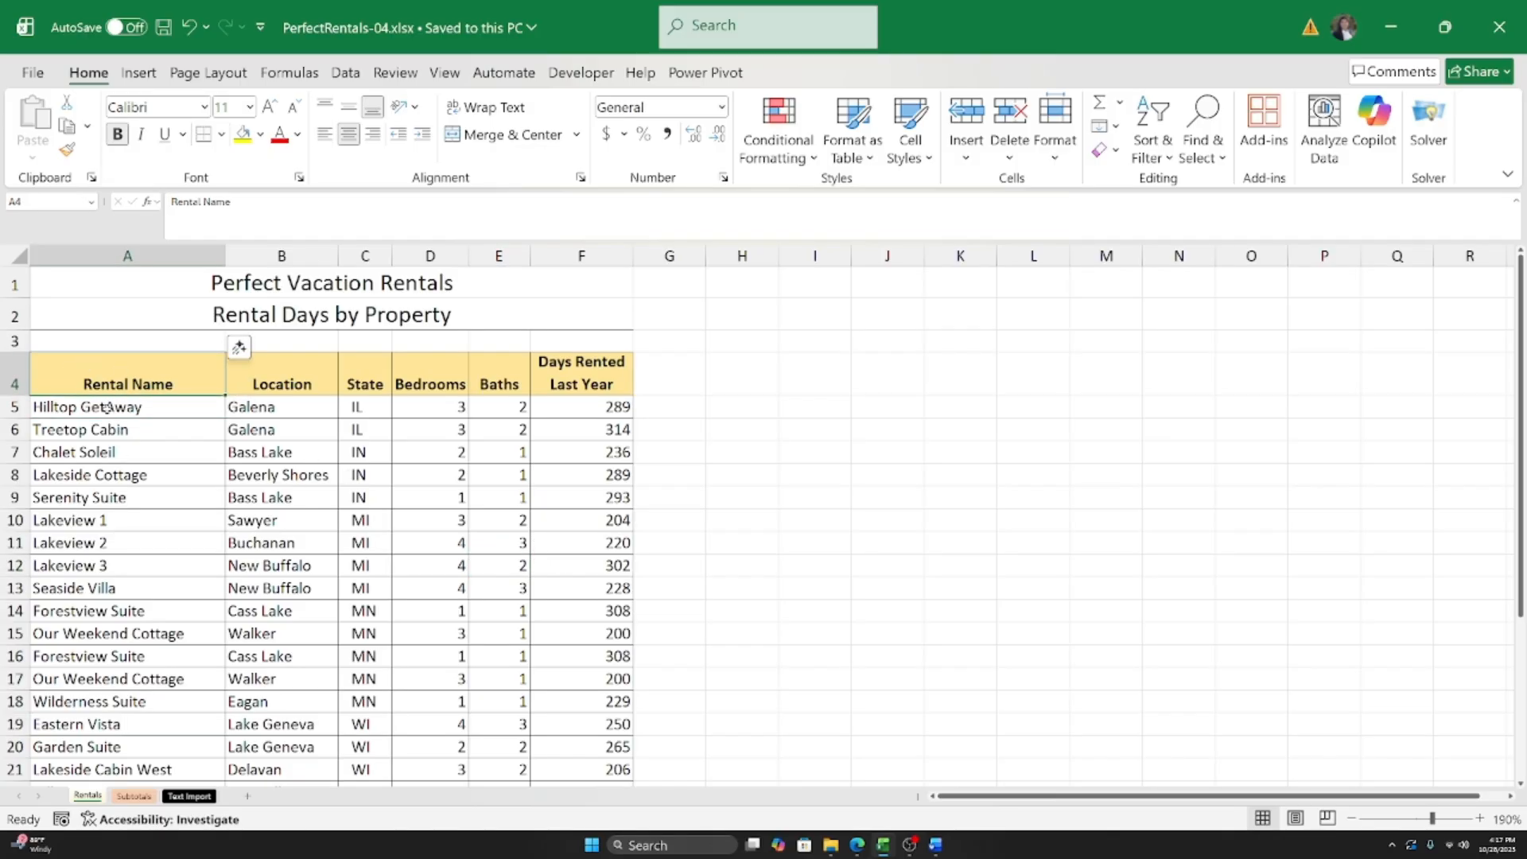
# Step: Start formatting the Rentals list as a table with a blue banded style from the Medium group
pyautogui.click(104, 410)
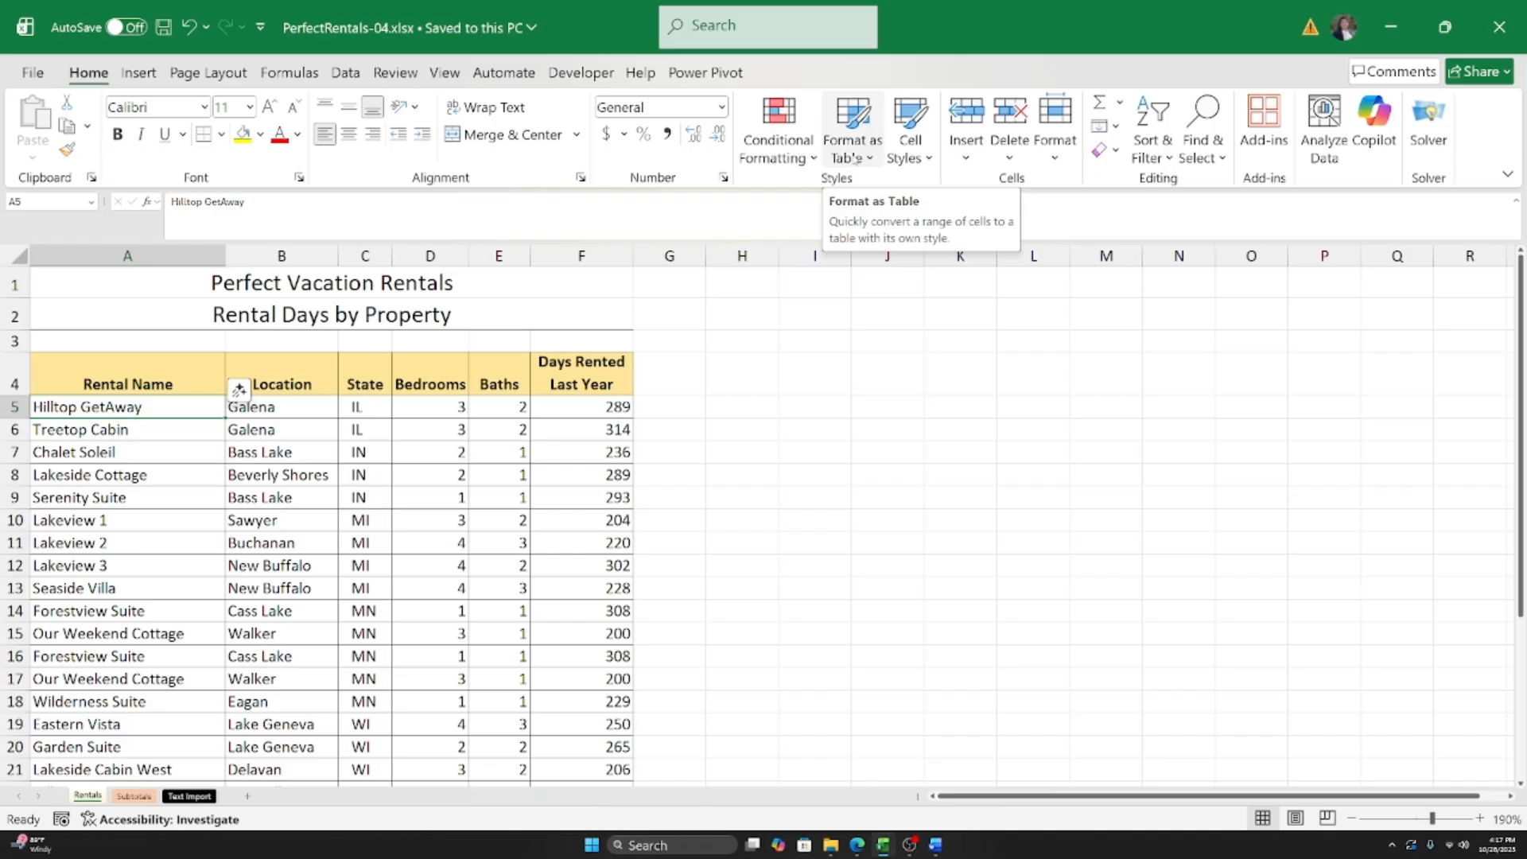
pyautogui.click(853, 148)
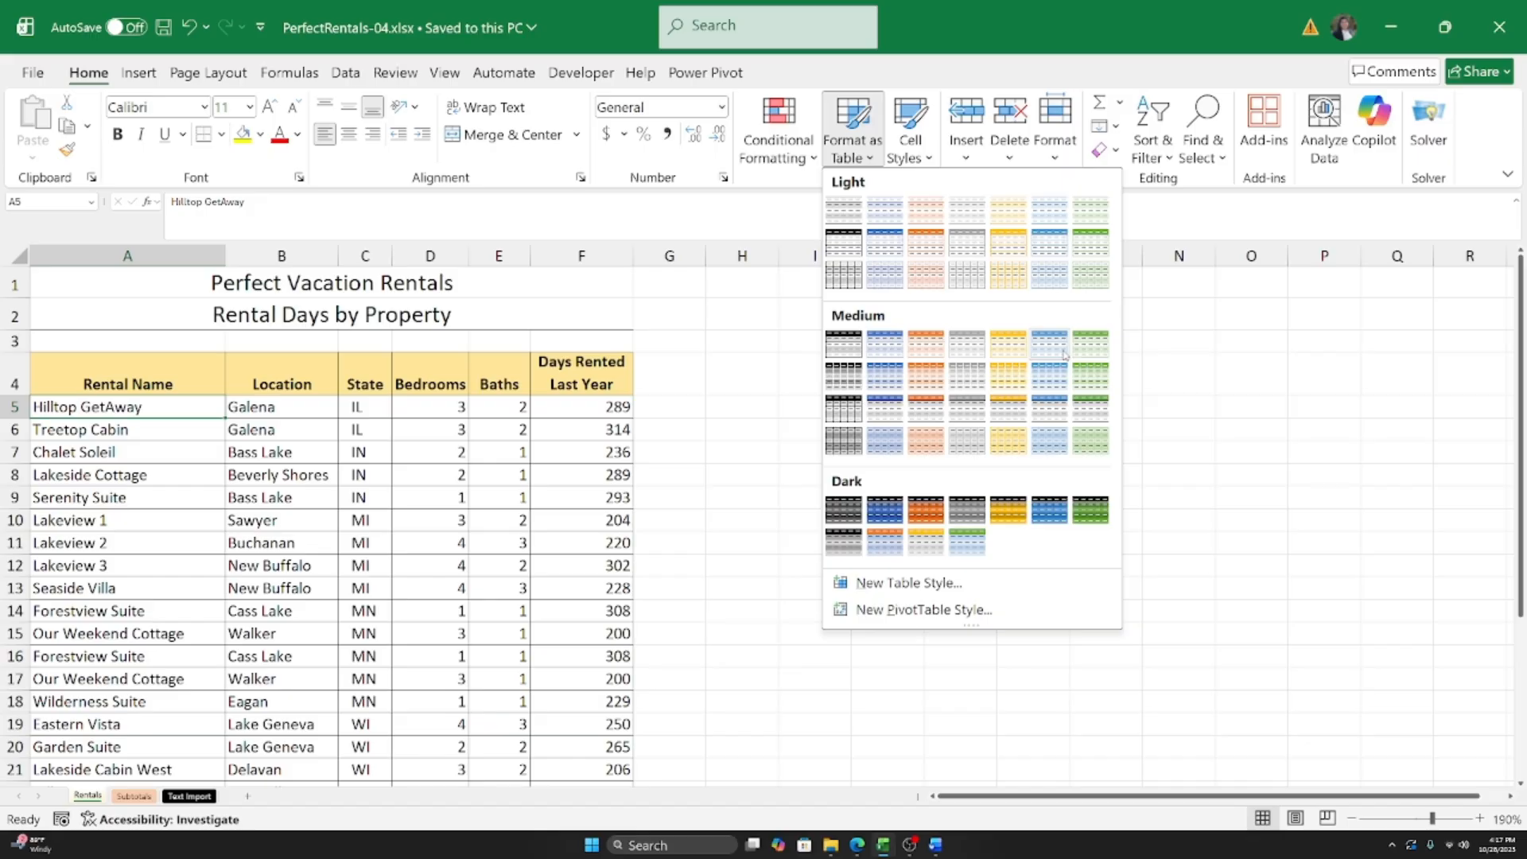
pyautogui.click(1051, 412)
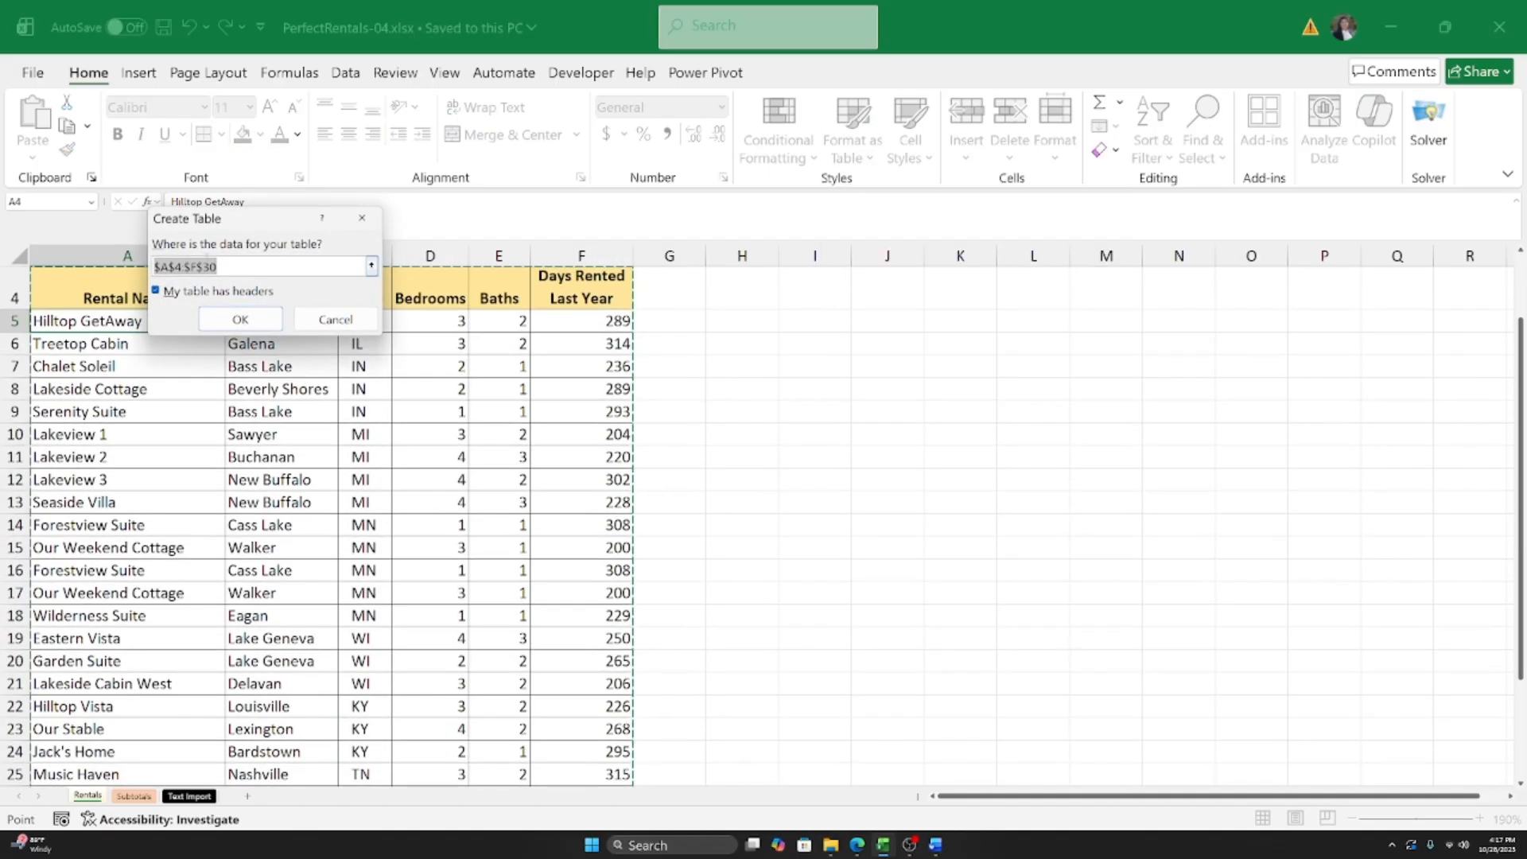
pyautogui.moveTo(236, 219); pyautogui.dragTo(618, 238)
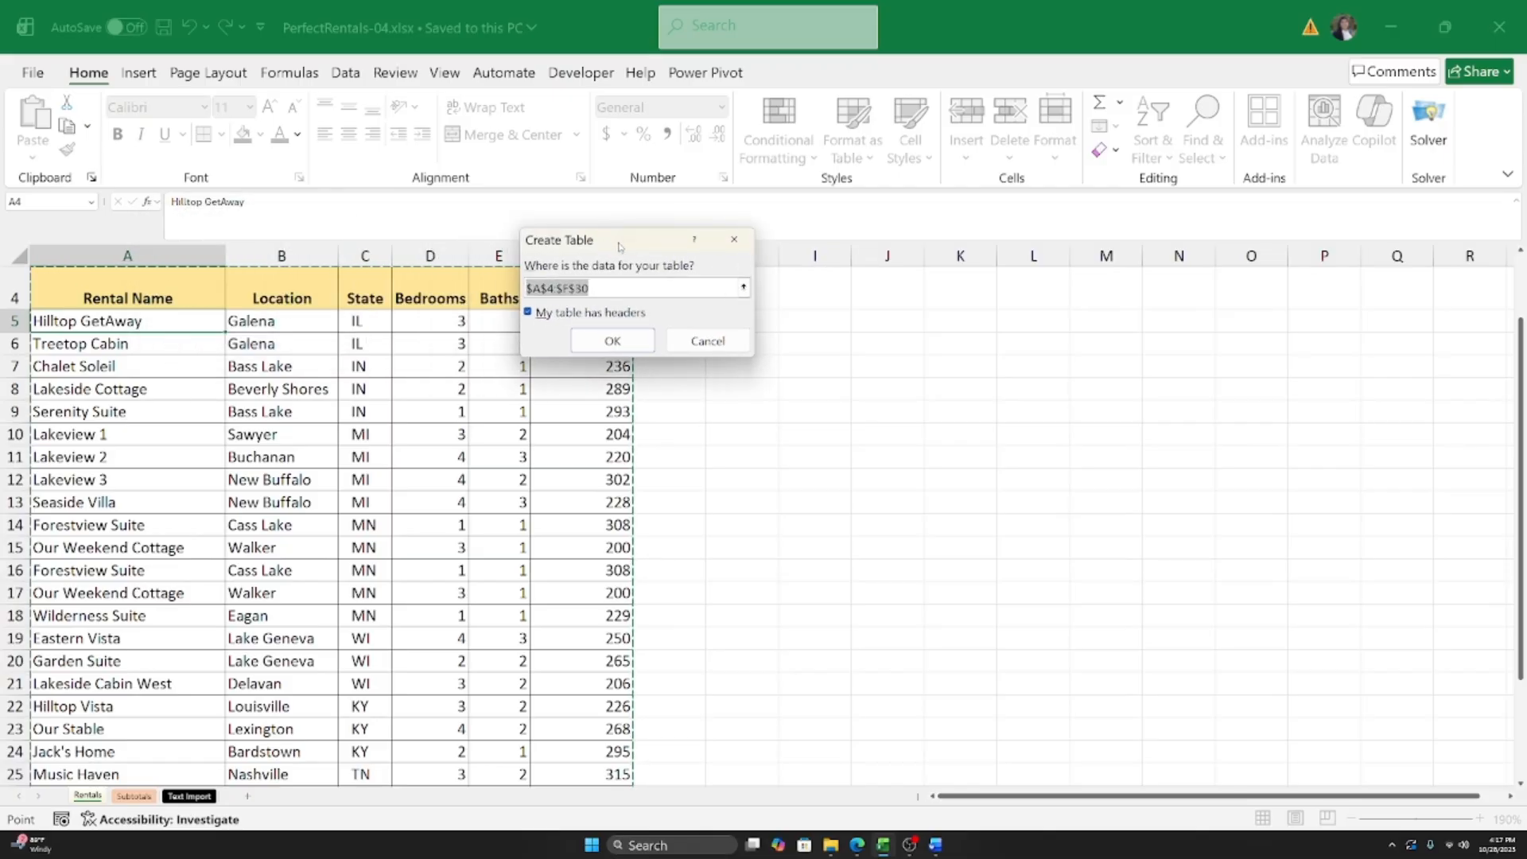
# Step: Check which rows the proposed table range covers, from the column headings down to the last record
pyautogui.scroll(1, 426, 684)
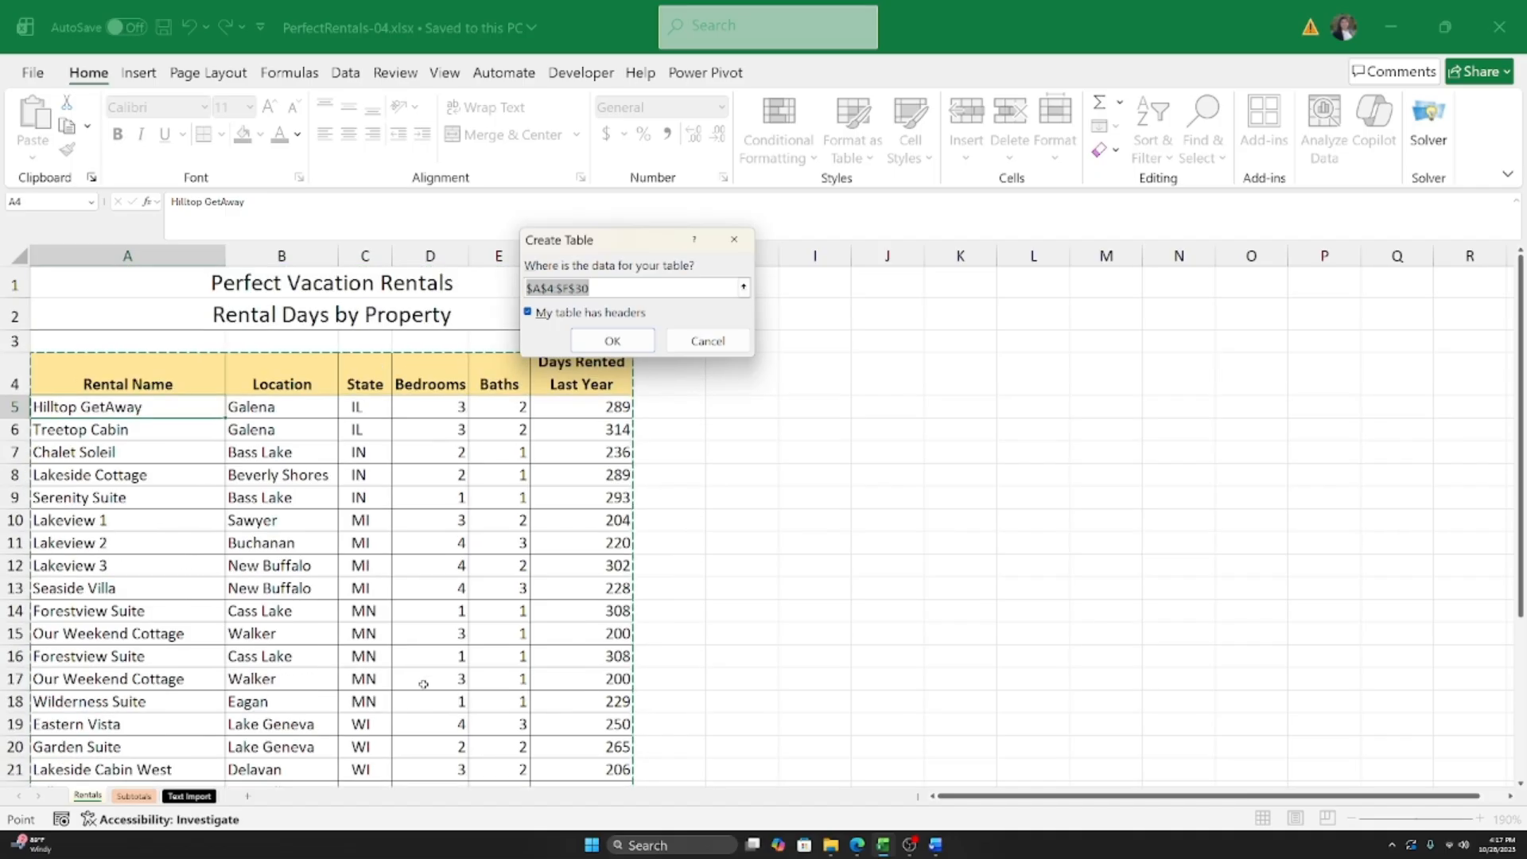
pyautogui.scroll(-5, 494, 538)
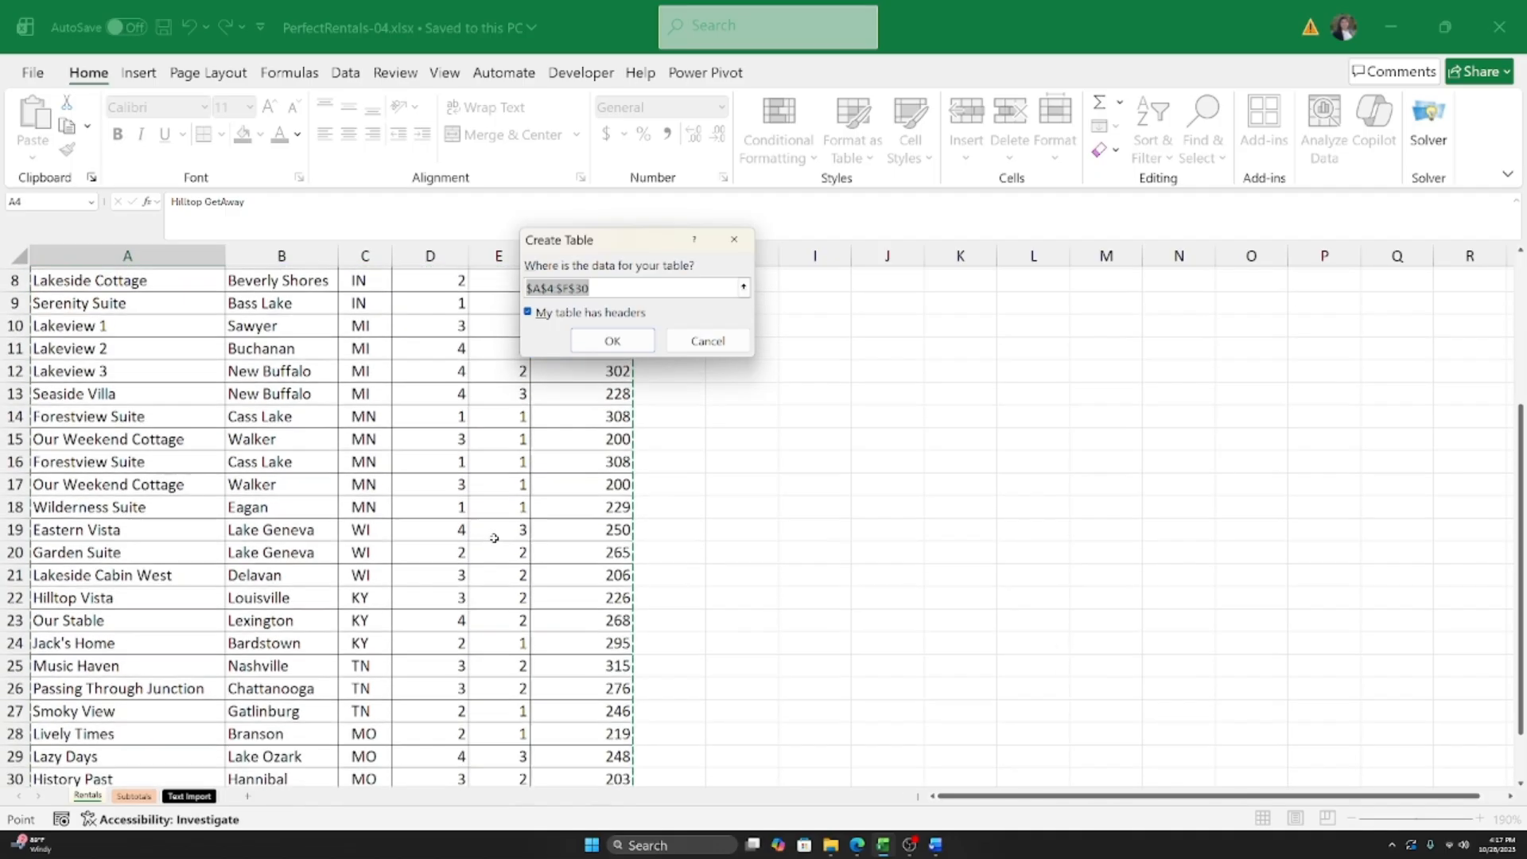
pyautogui.scroll(5, 429, 544)
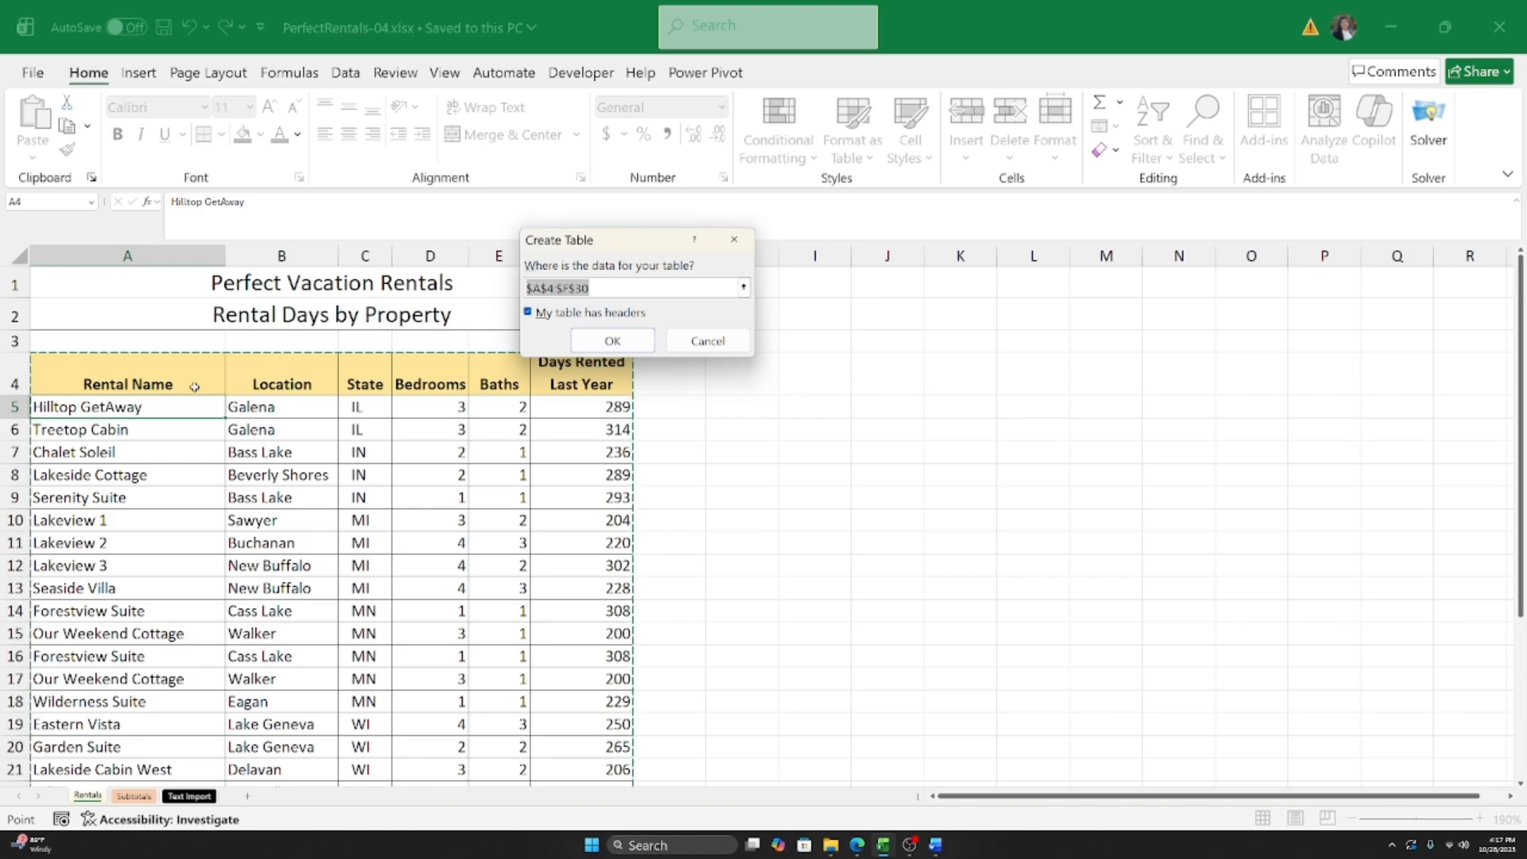
pyautogui.scroll(-5, 171, 417)
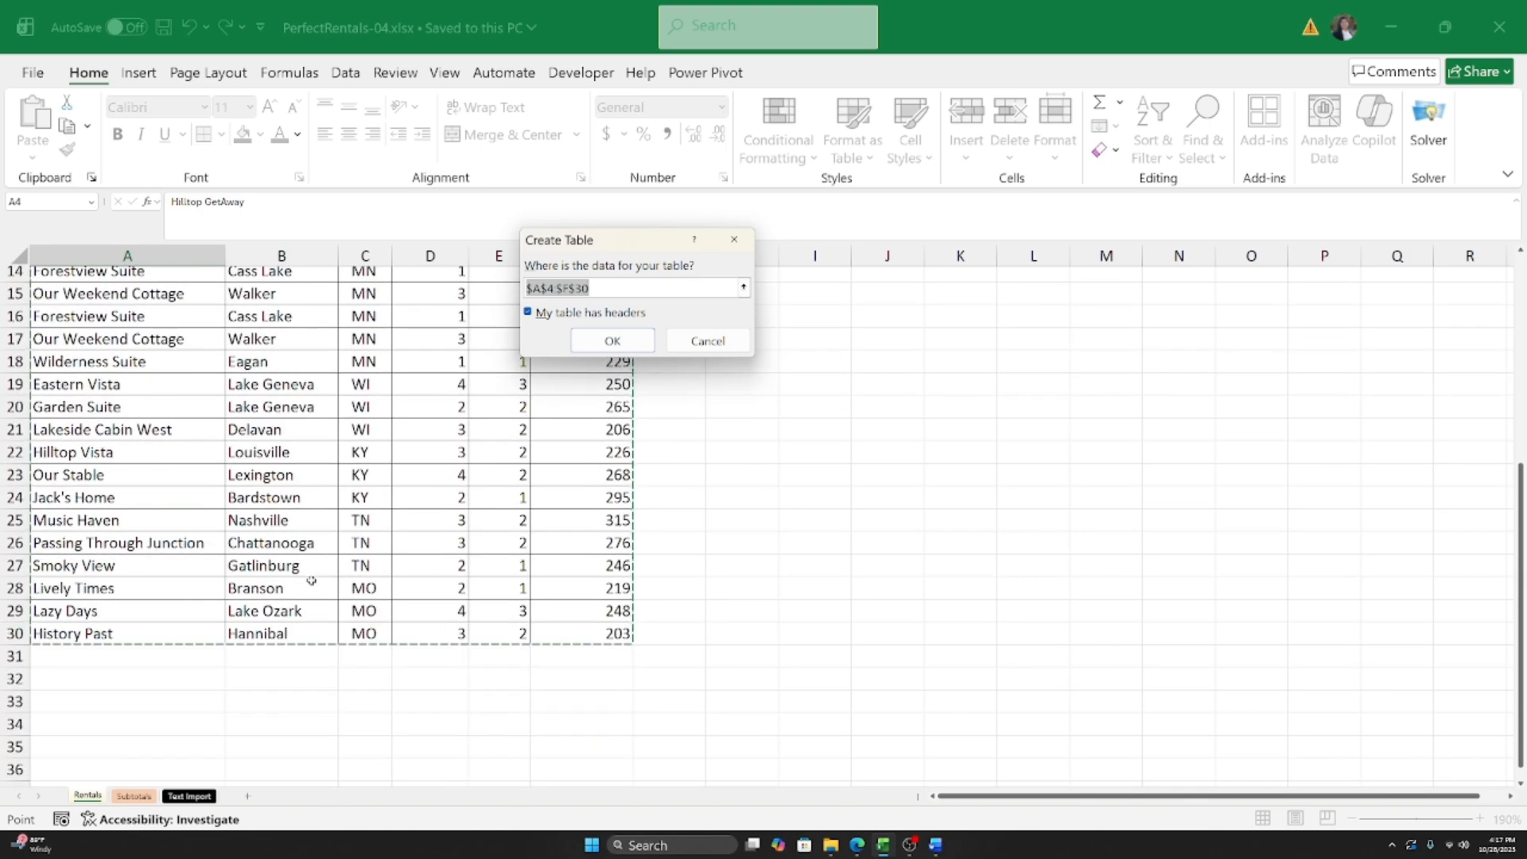
pyautogui.scroll(5, 139, 573)
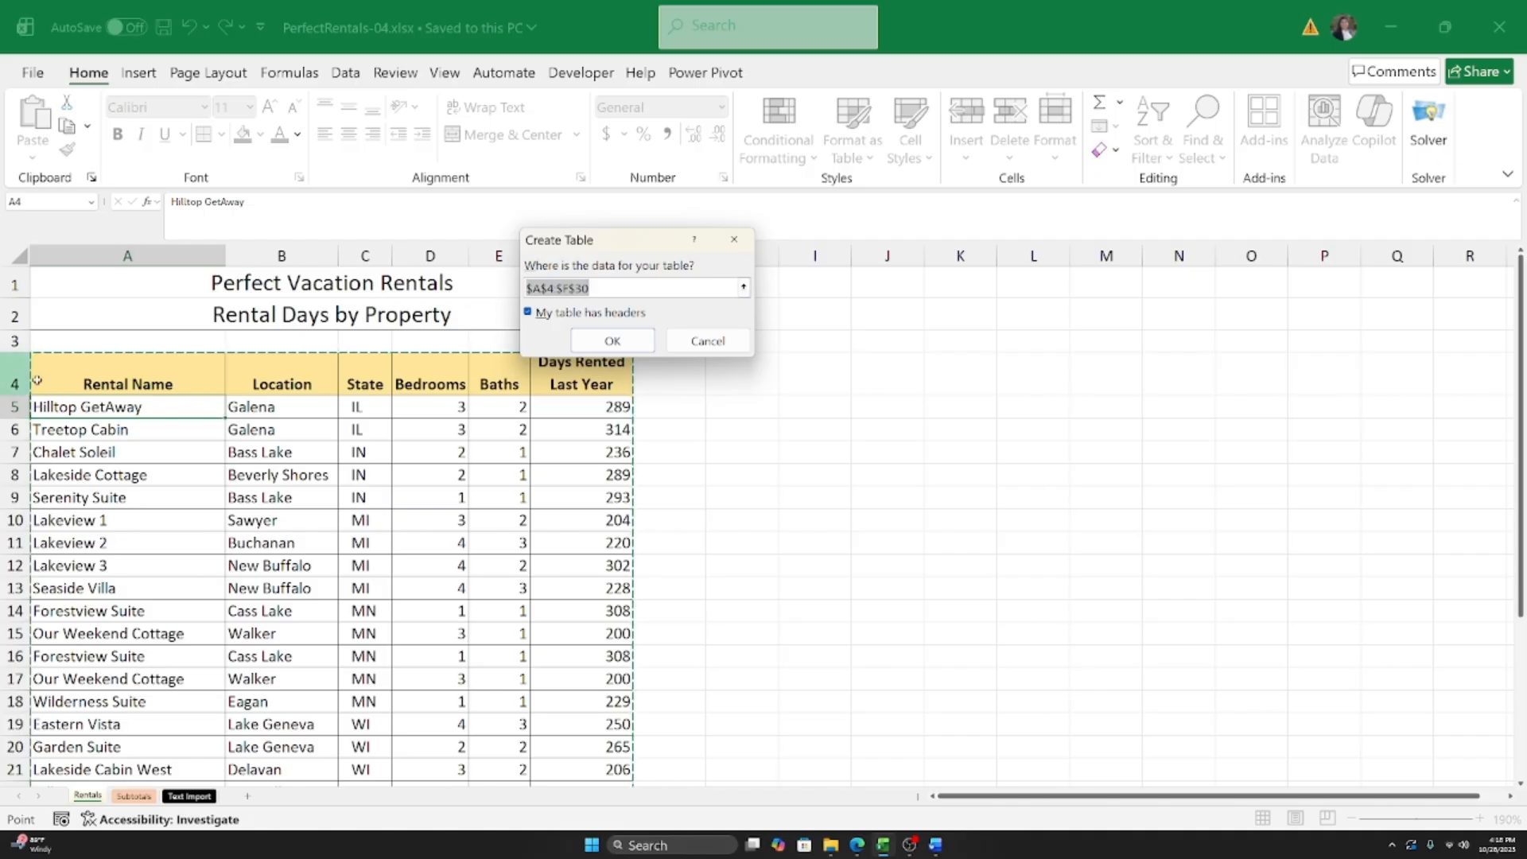
pyautogui.scroll(-1, 607, 638)
pyautogui.scroll(1, 610, 653)
# Step: Reselect A4:F30 as the table's data range and create the table with its first row as headers
pyautogui.click(561, 289)
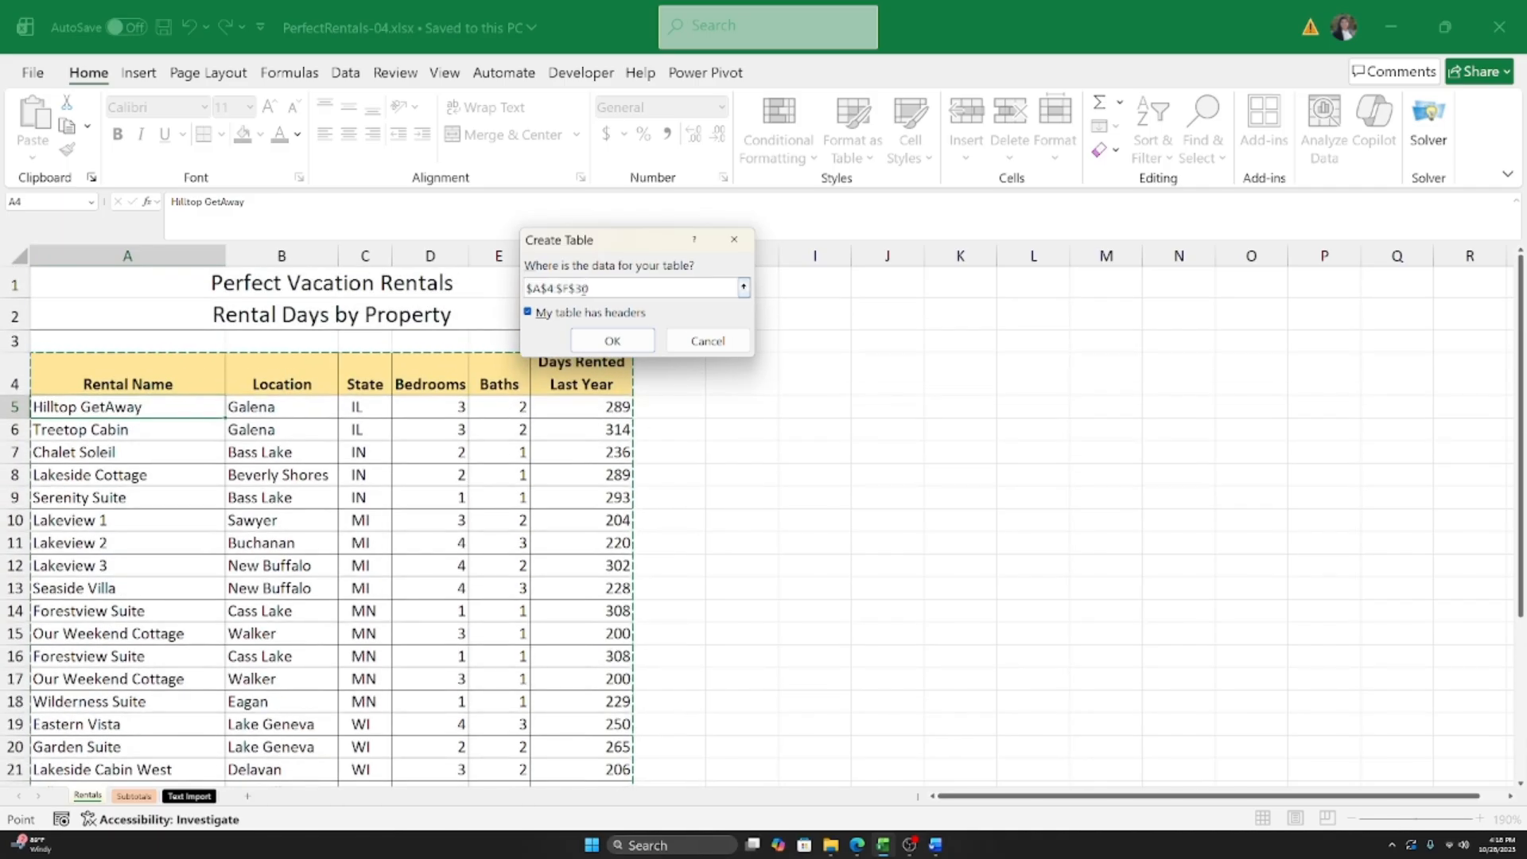
pyautogui.moveTo(596, 288); pyautogui.dragTo(511, 292)
pyautogui.press('BackSpace')
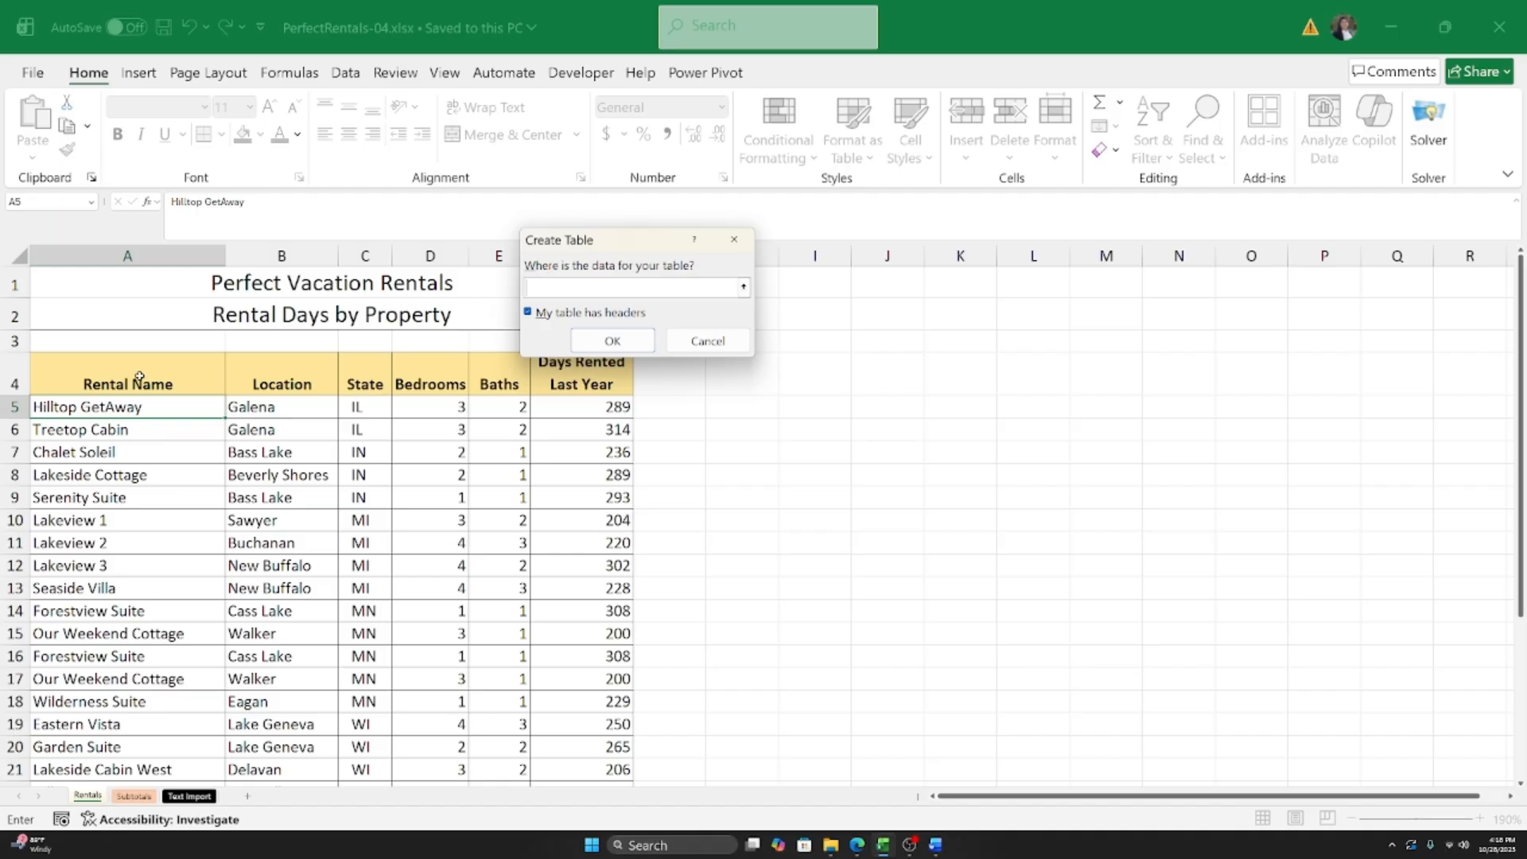
pyautogui.moveTo(120, 372); pyautogui.dragTo(583, 687)
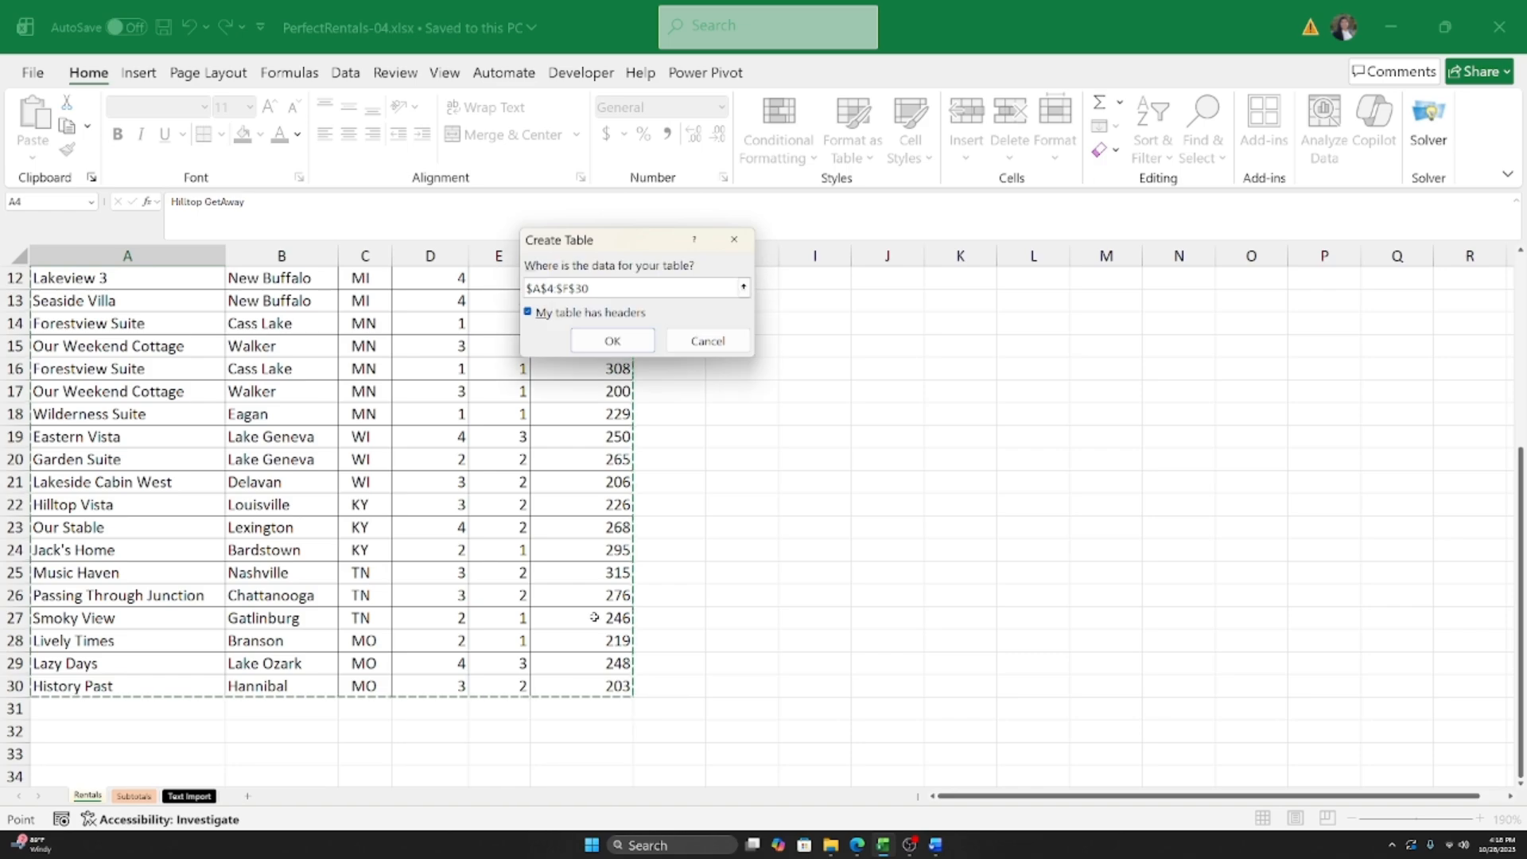
pyautogui.scroll(4, 399, 575)
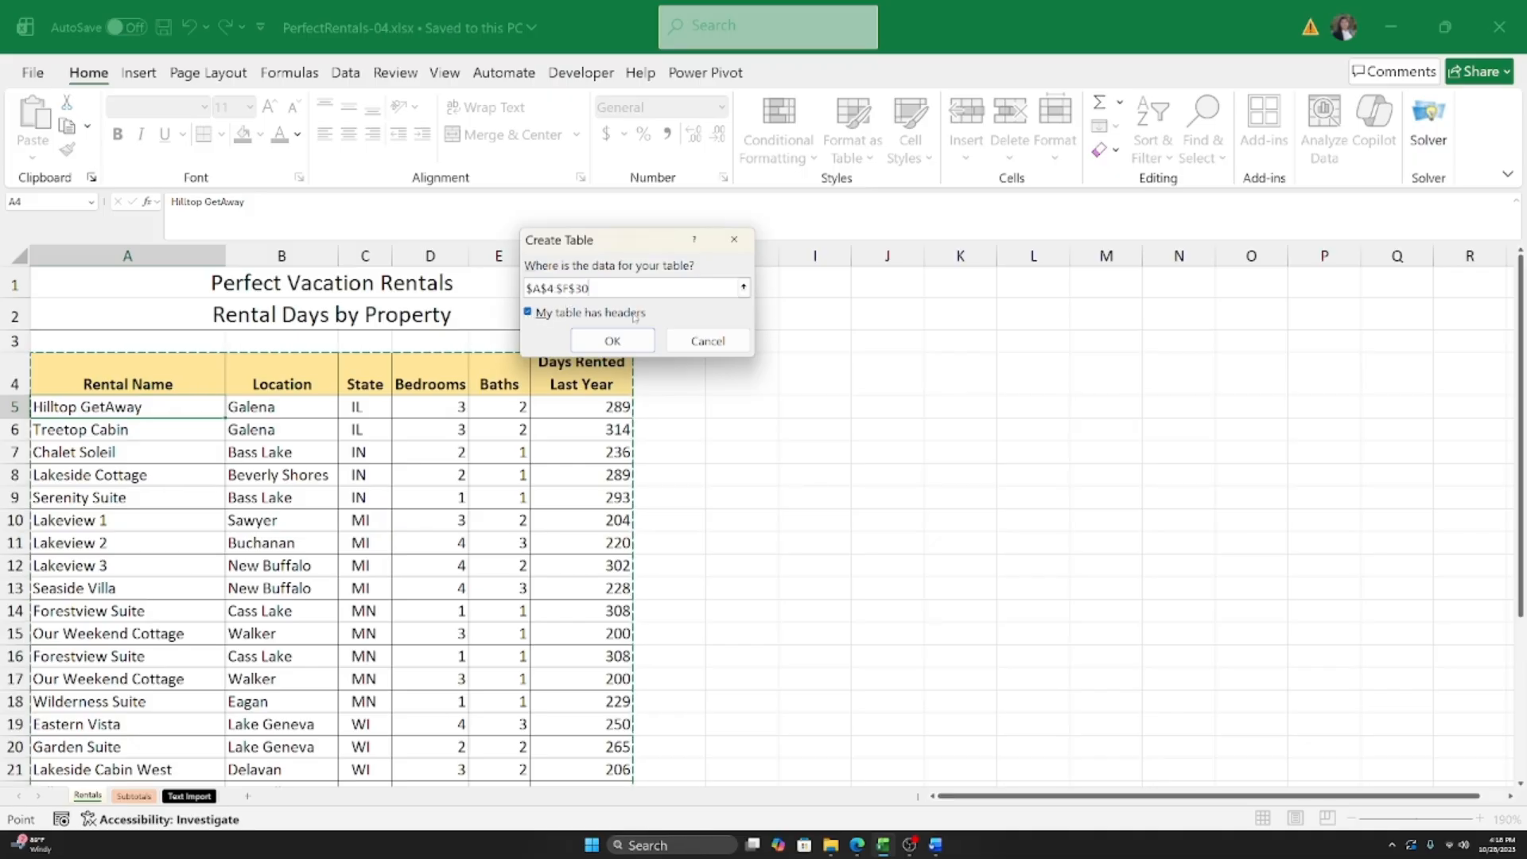
pyautogui.moveTo(642, 247); pyautogui.dragTo(700, 232)
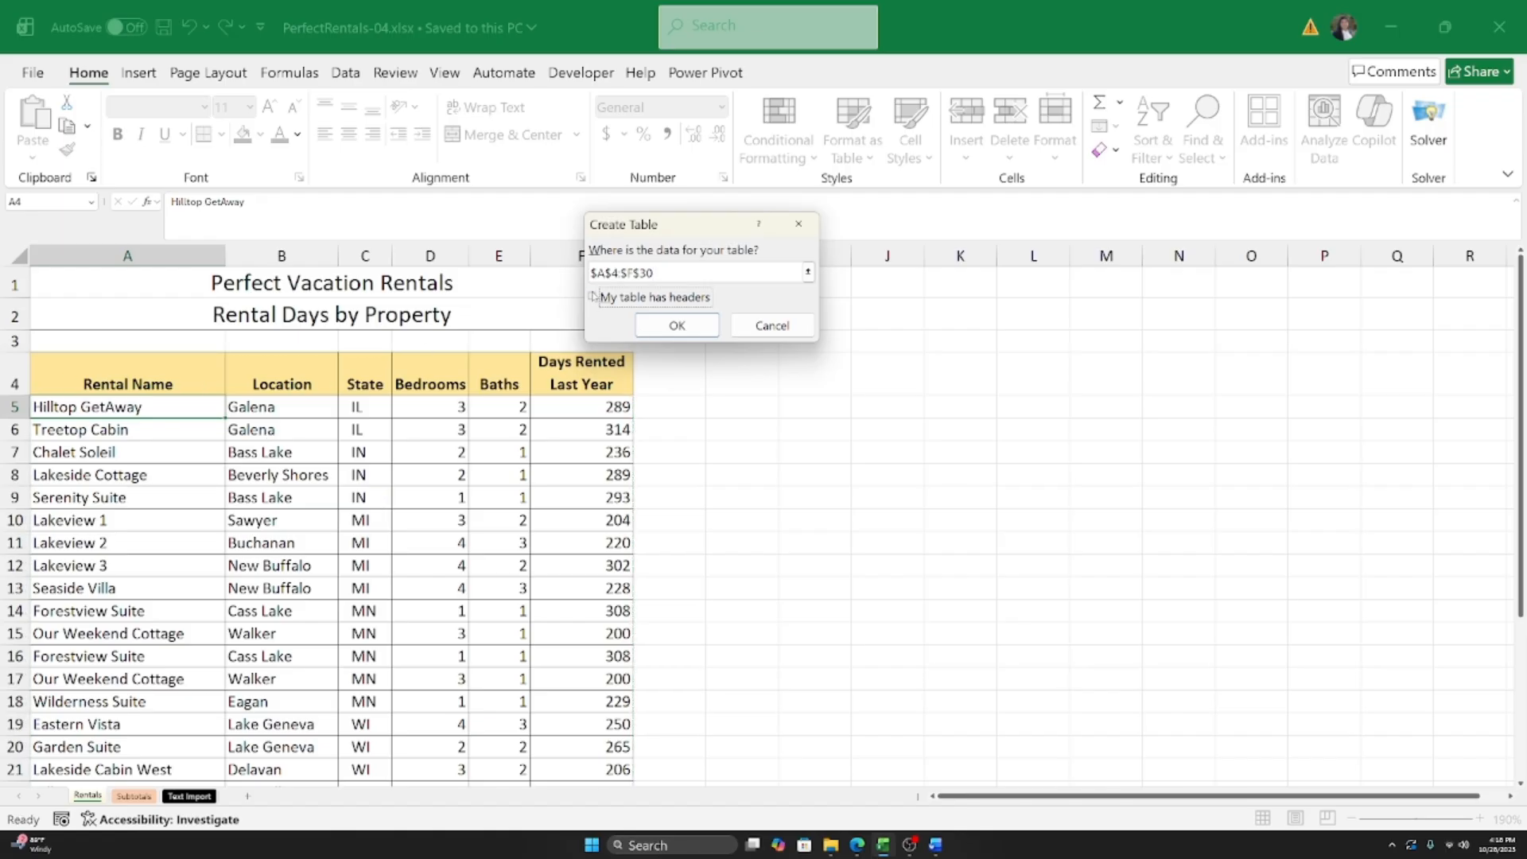
pyautogui.click(678, 325)
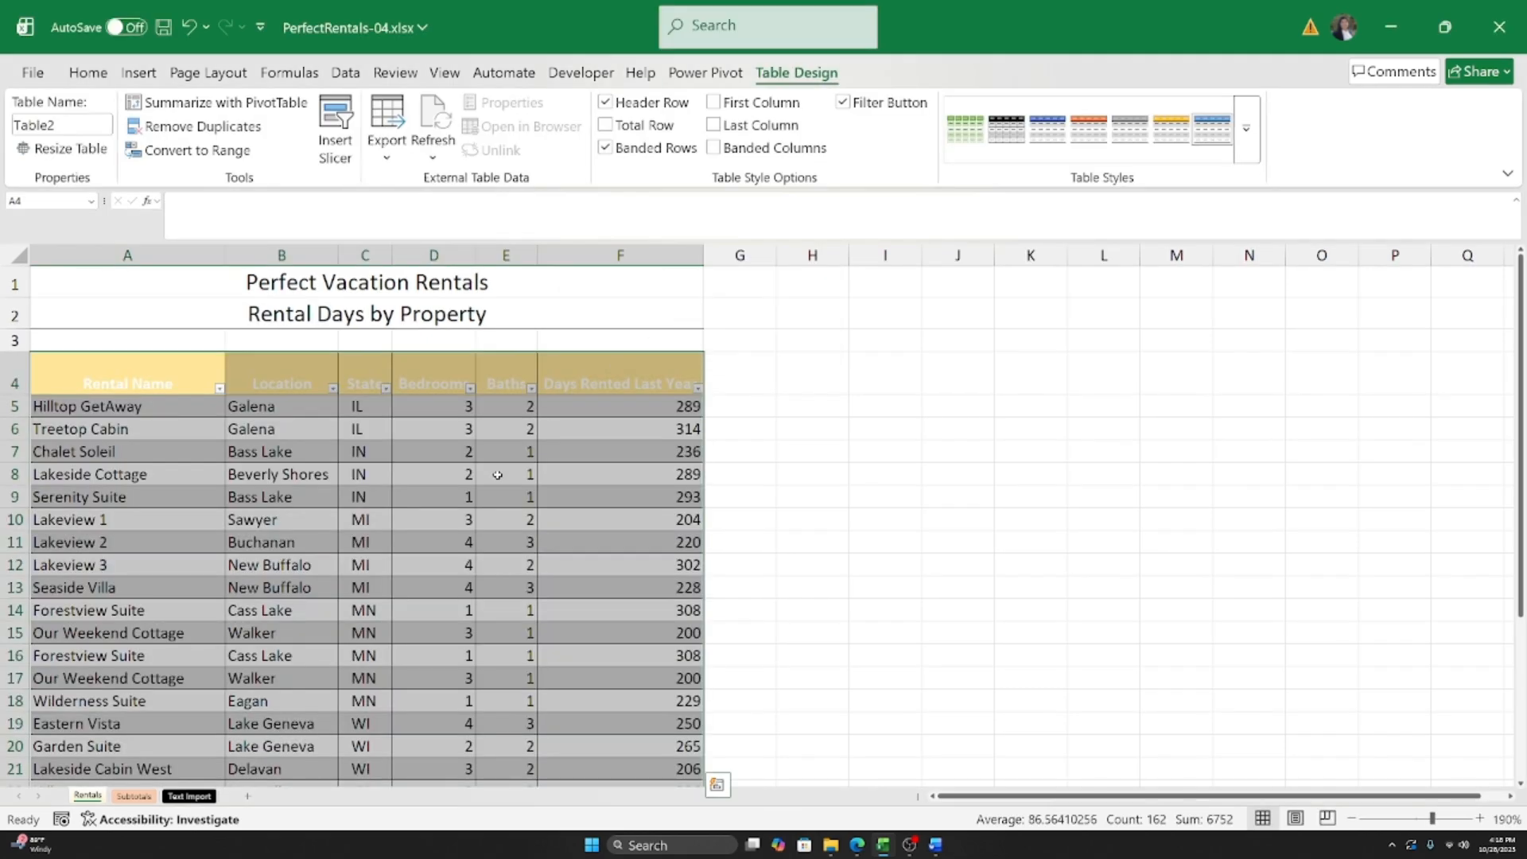
# Step: Examine the new table's heading row and the sort and filter control of the Rental Name column
pyautogui.click(211, 448)
pyautogui.click(175, 414)
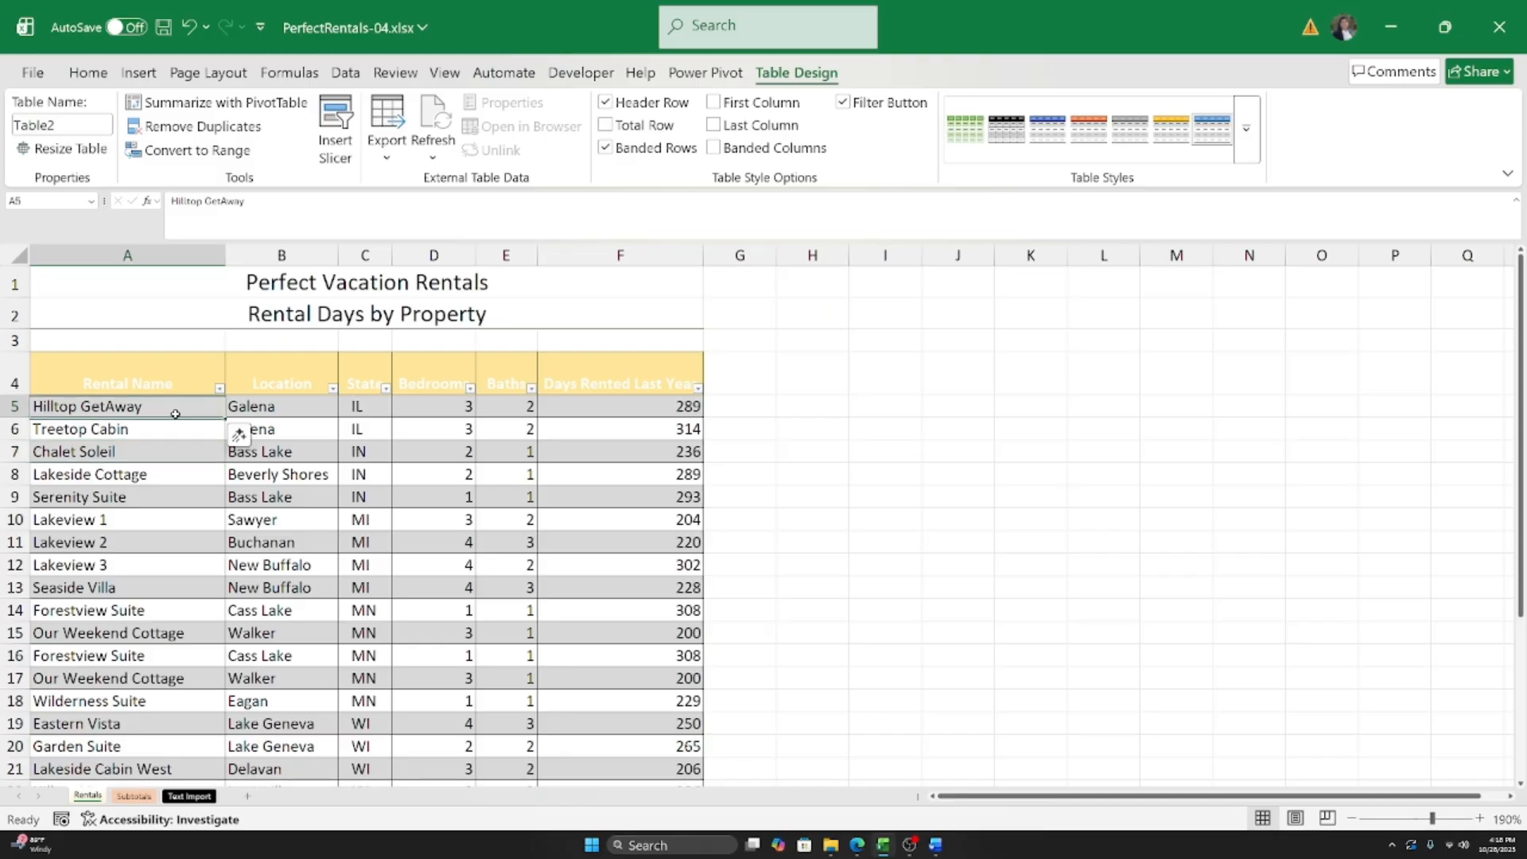
pyautogui.moveTo(149, 378); pyautogui.dragTo(564, 351)
pyautogui.click(224, 399)
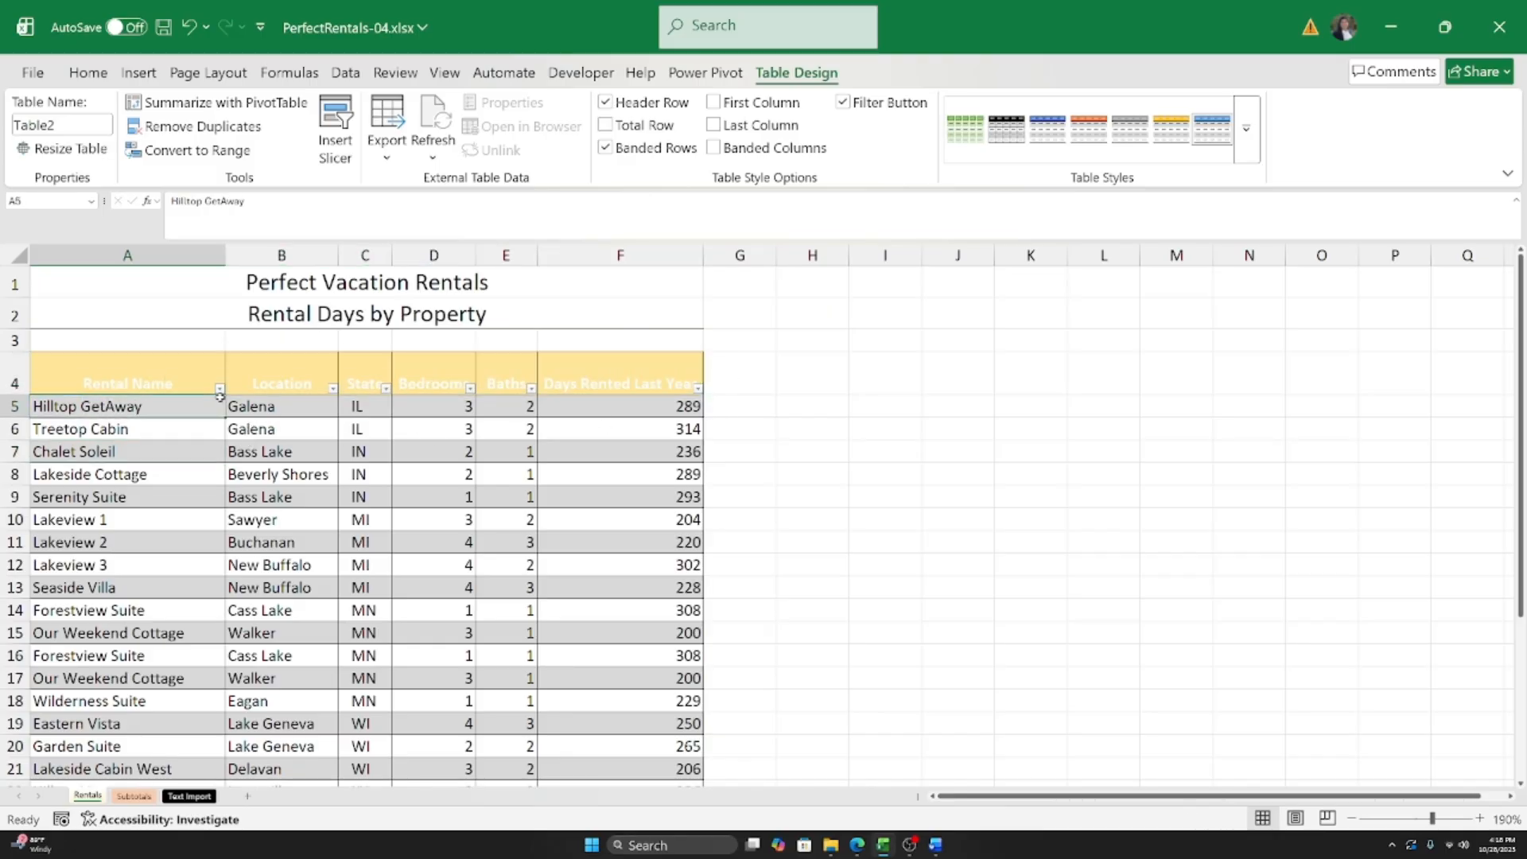
pyautogui.click(272, 533)
pyautogui.click(219, 388)
pyautogui.click(319, 559)
pyautogui.click(319, 559)
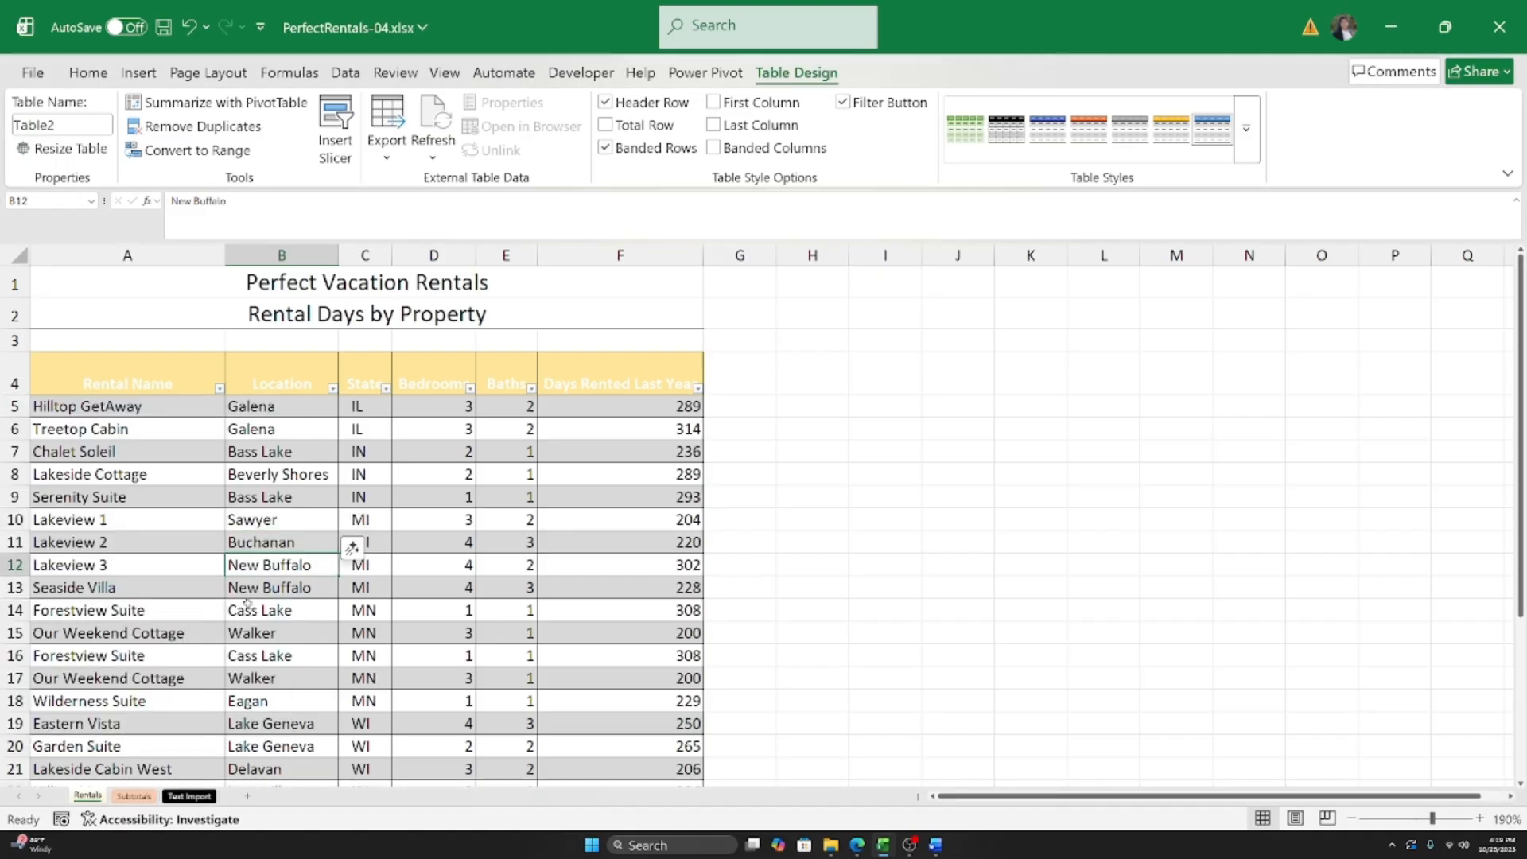
# Step: Select cells throughout the Rentals table, down to its last records, and check that the table design tools remain available
pyautogui.scroll(-3, 328, 612)
pyautogui.scroll(3, 326, 626)
pyautogui.click(355, 542)
pyautogui.click(243, 451)
pyautogui.click(167, 410)
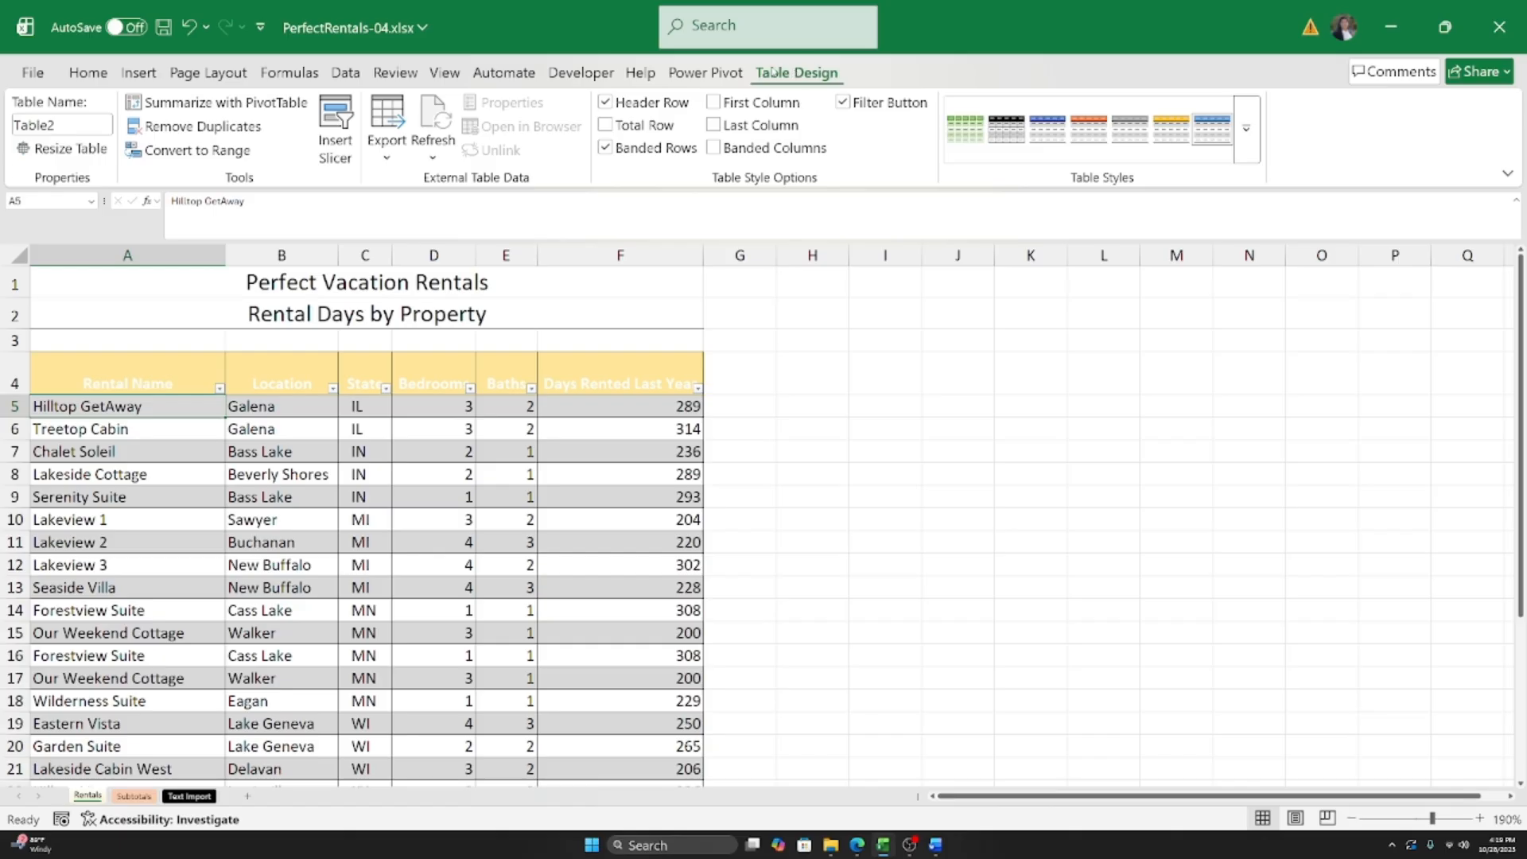
pyautogui.click(385, 474)
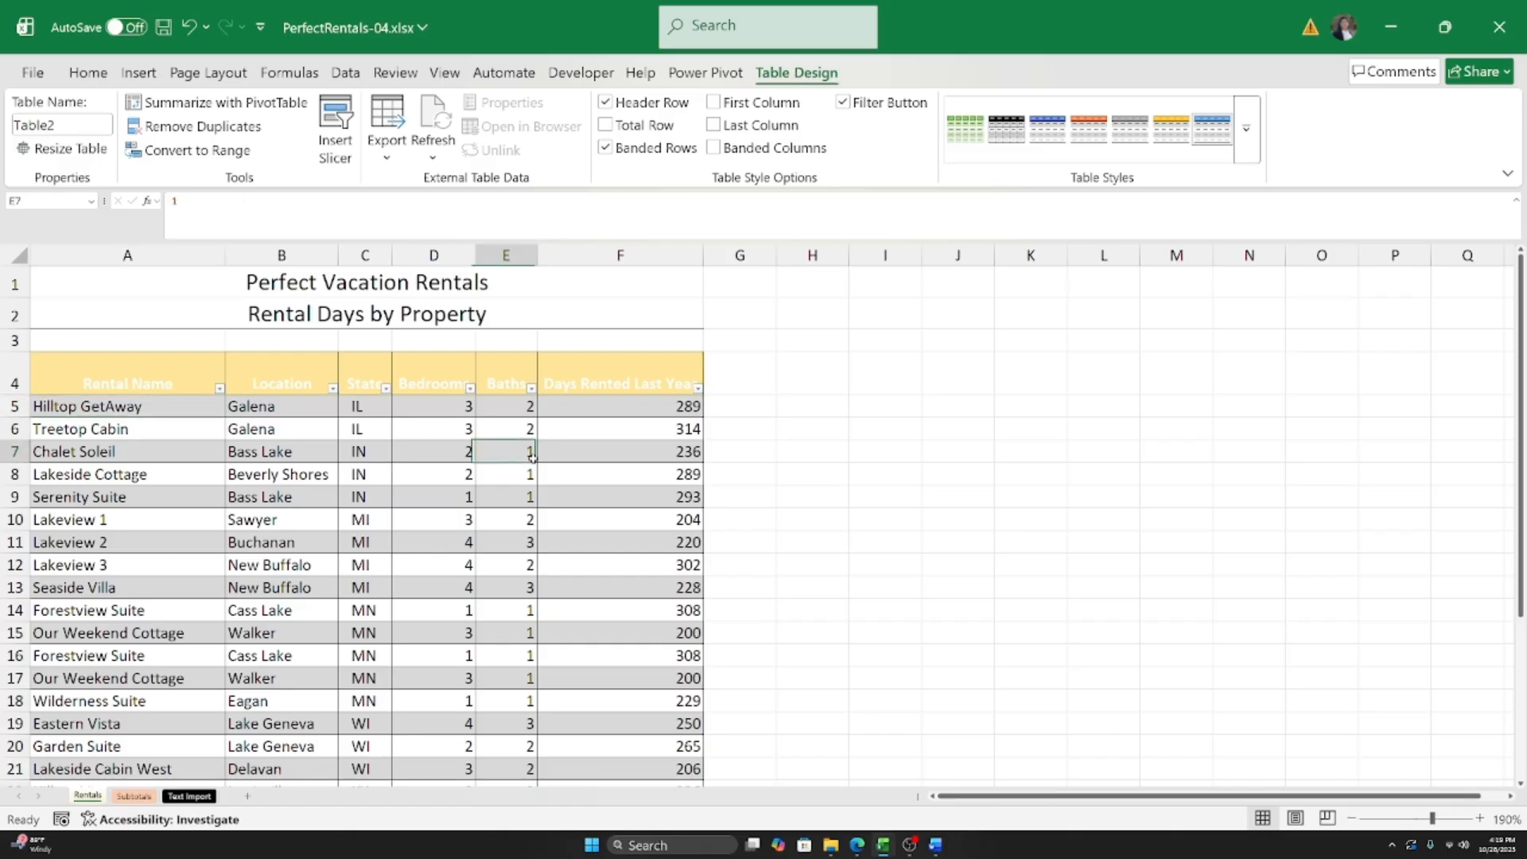
pyautogui.click(199, 475)
pyautogui.click(219, 627)
pyautogui.click(439, 608)
pyautogui.click(306, 452)
pyautogui.click(511, 616)
pyautogui.click(572, 475)
pyautogui.click(175, 543)
pyautogui.click(307, 702)
pyautogui.scroll(-5, 297, 644)
pyautogui.click(145, 584)
pyautogui.click(509, 518)
pyautogui.click(518, 408)
pyautogui.click(604, 537)
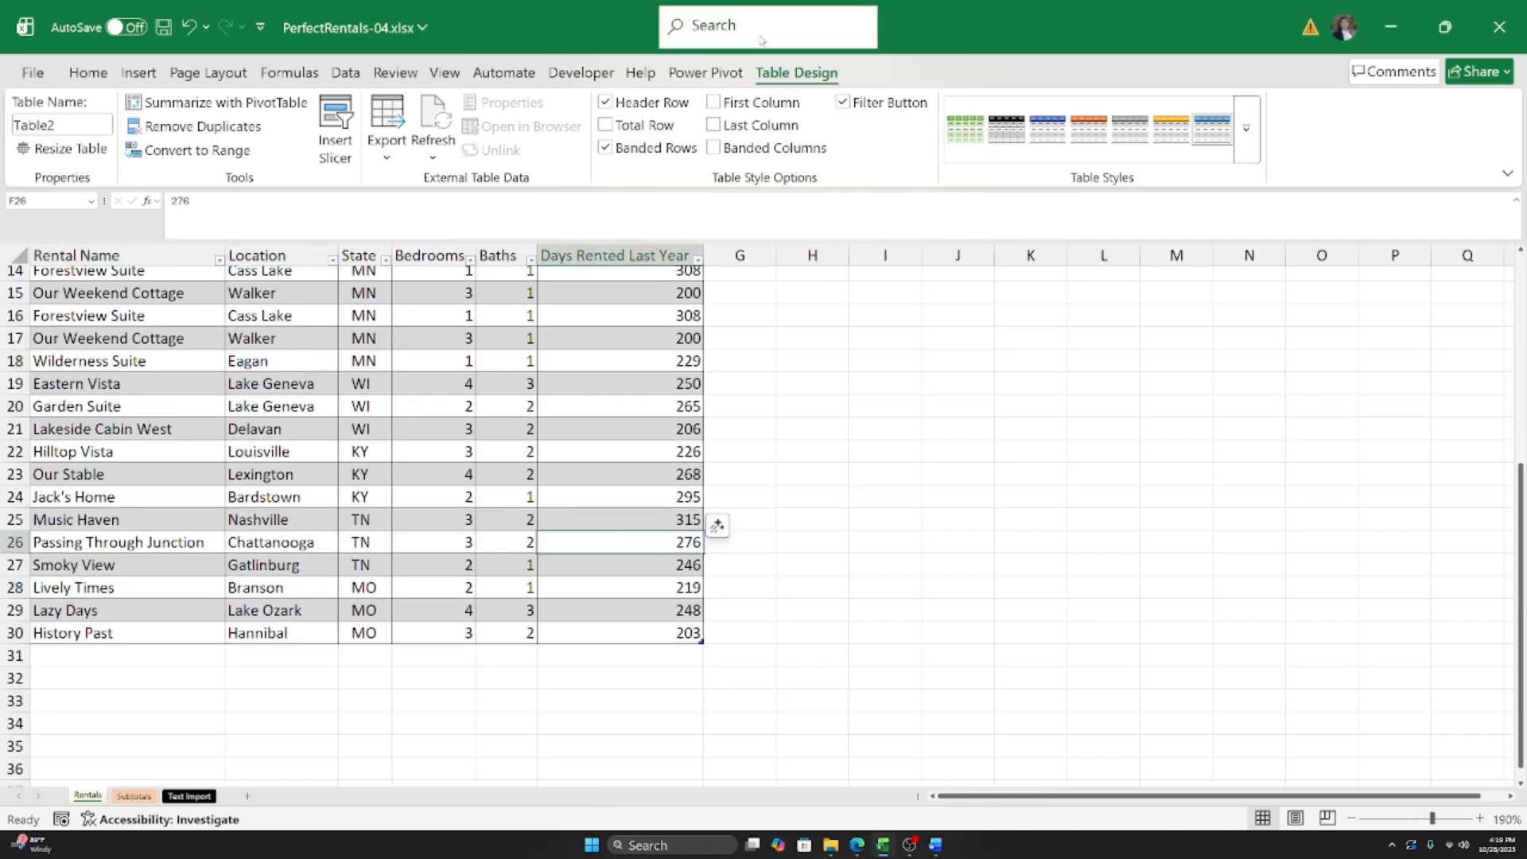
# Step: Compare the availability of the table design tools with cell I6 outside the table selected and with cell A5 inside it selected
pyautogui.scroll(5, 390, 533)
pyautogui.click(911, 430)
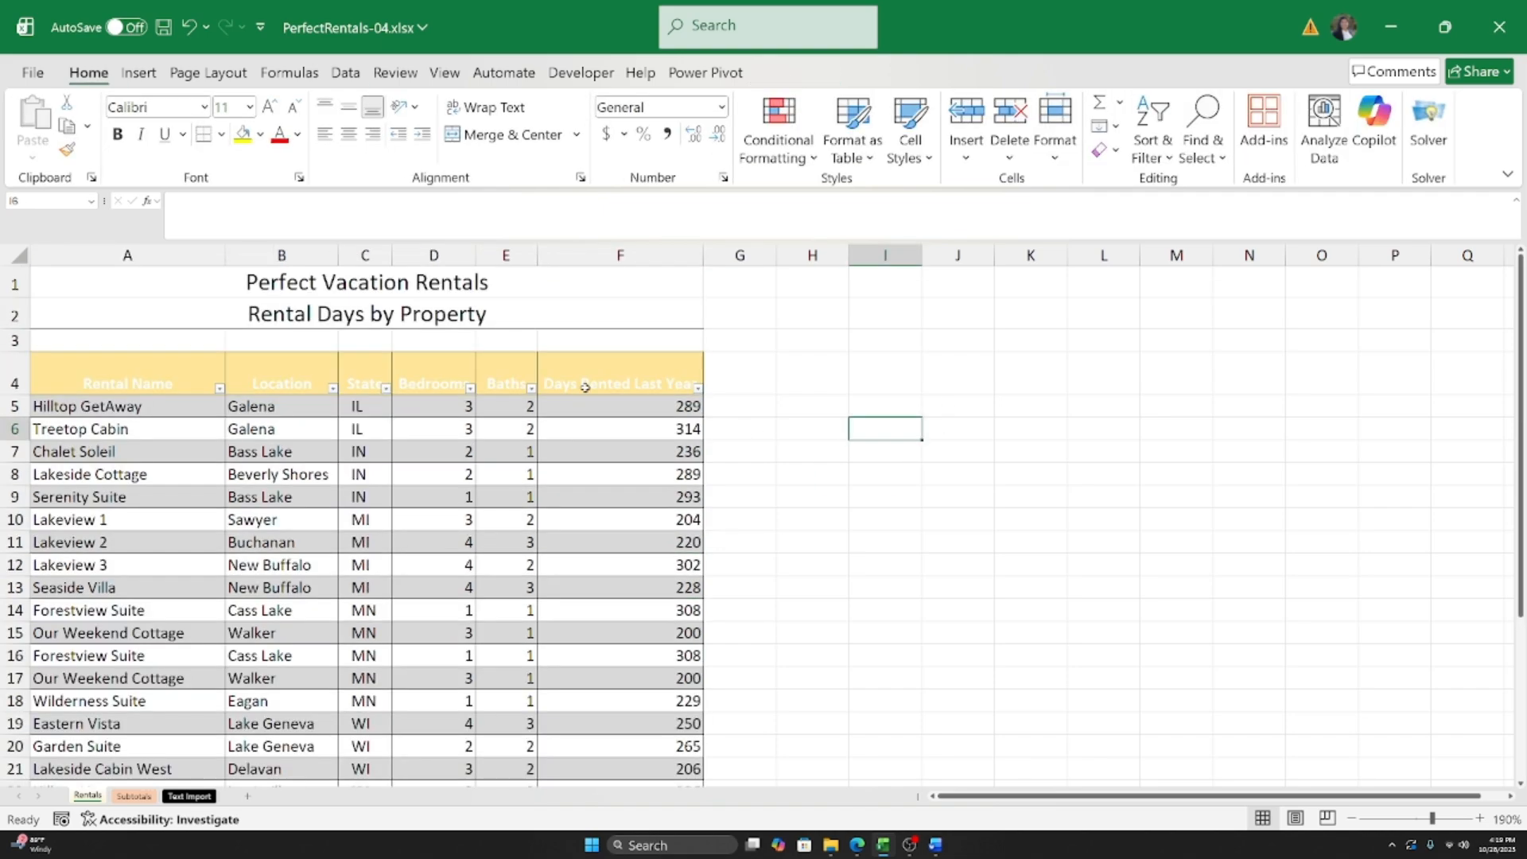
pyautogui.click(106, 408)
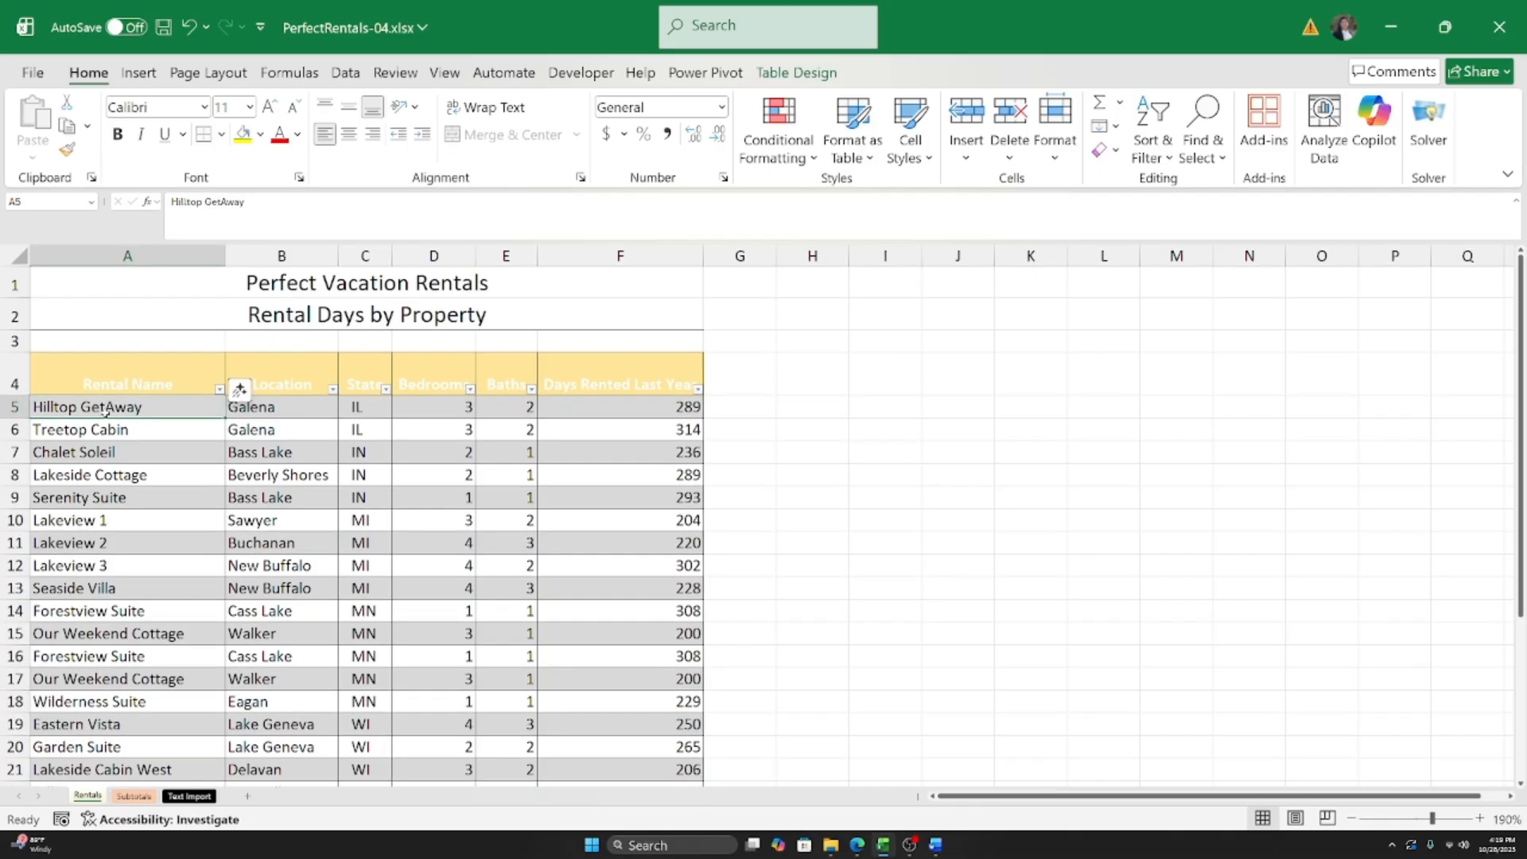
pyautogui.click(788, 73)
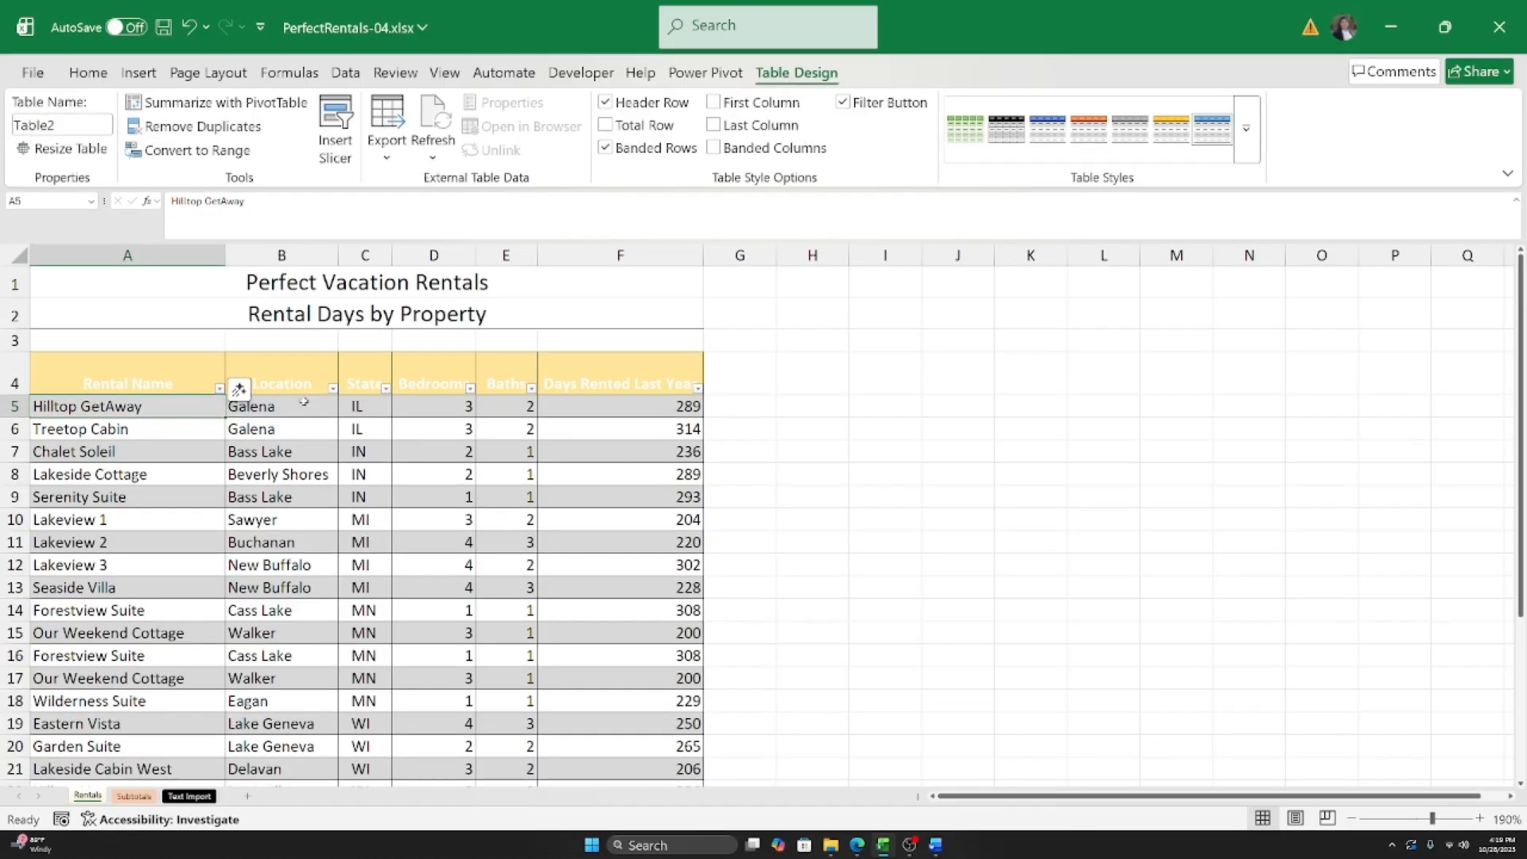
pyautogui.scroll(-1, 270, 445)
pyautogui.scroll(1, 246, 469)
pyautogui.scroll(-2, 501, 628)
pyautogui.scroll(2, 489, 624)
# Step: Apply the Light Gray, Table Style Medium 25 style to the Rentals table
pyautogui.click(88, 73)
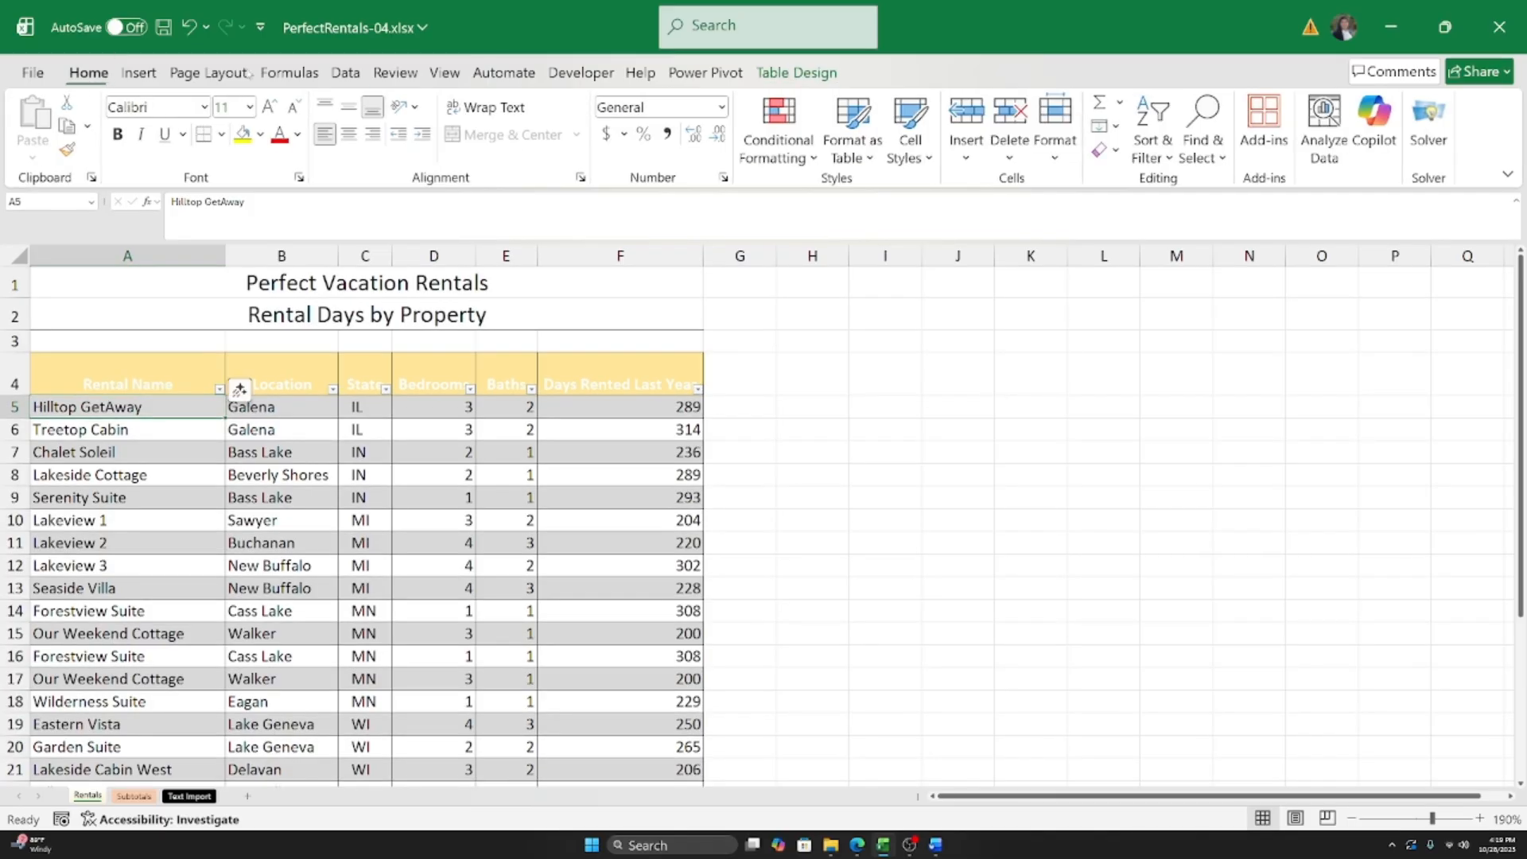
pyautogui.click(794, 70)
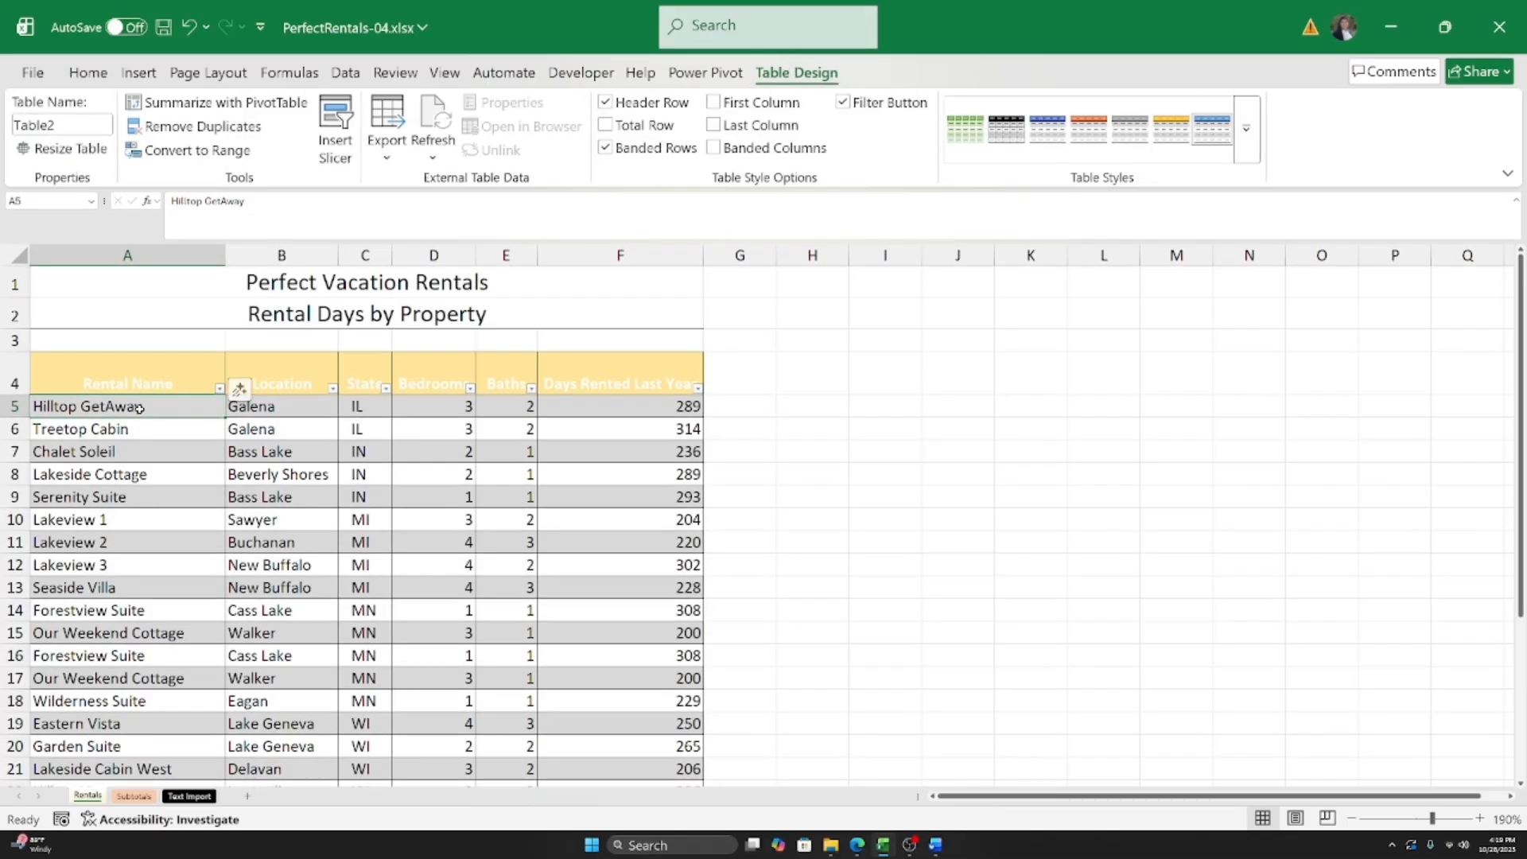
pyautogui.click(1254, 153)
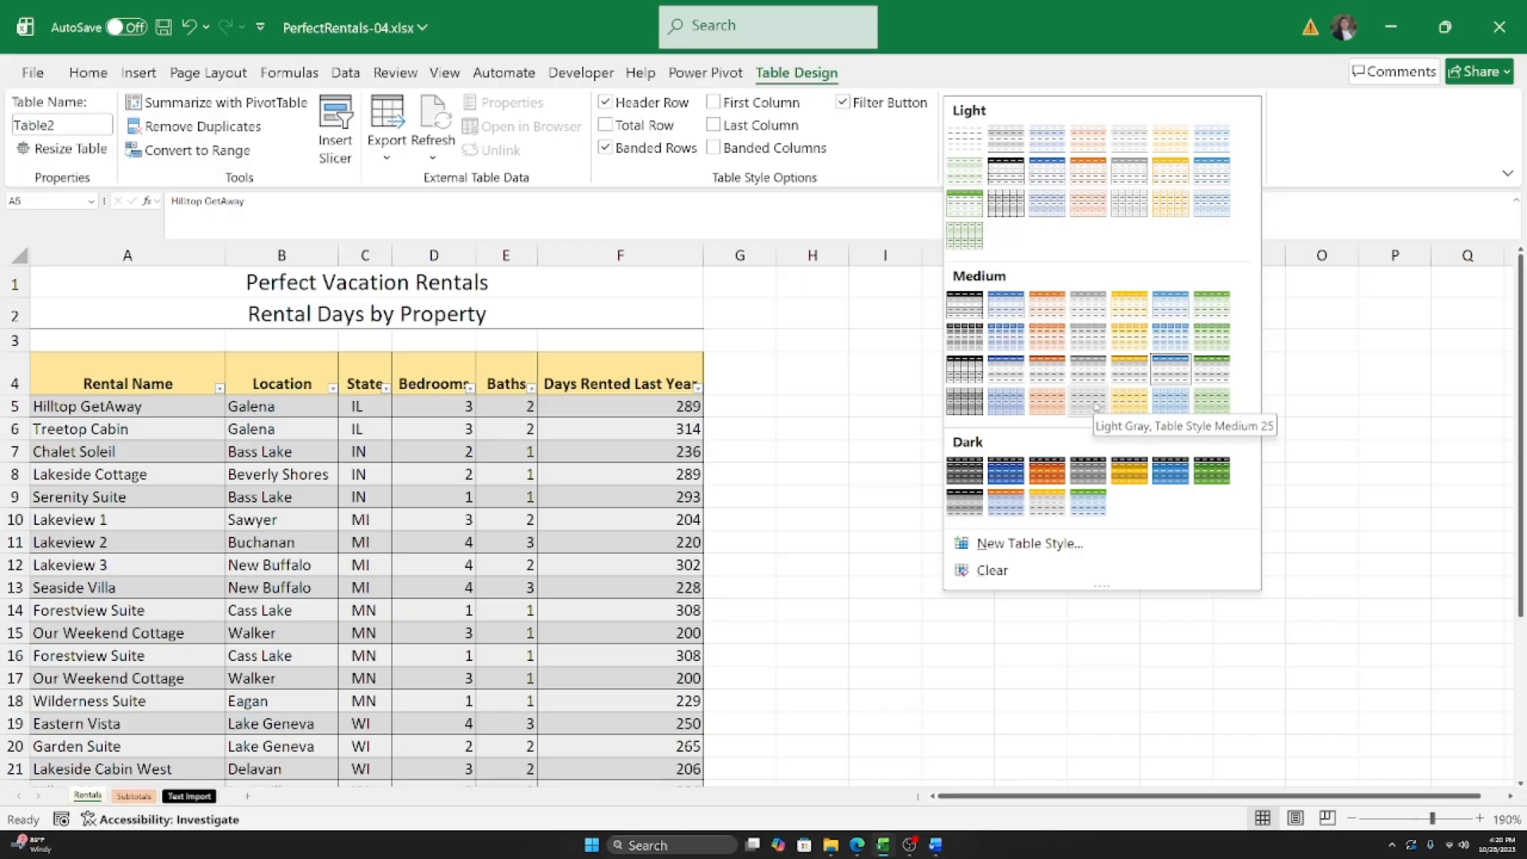
pyautogui.click(1098, 406)
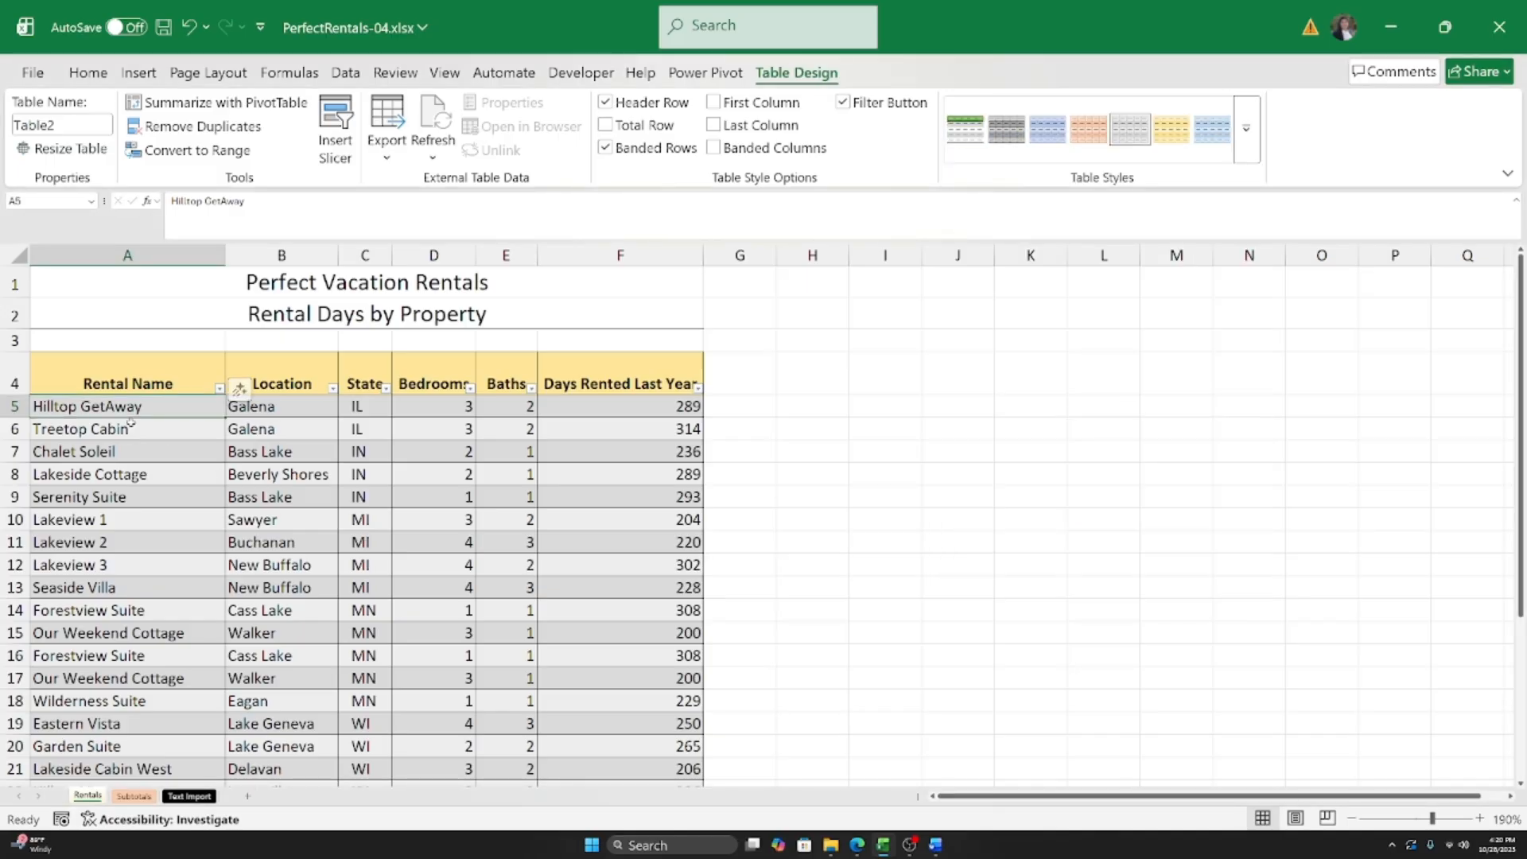
# Step: Hide the Rentals table's header row and restore it, and switch the First Column emphasis on and back off
pyautogui.click(133, 469)
pyautogui.click(128, 433)
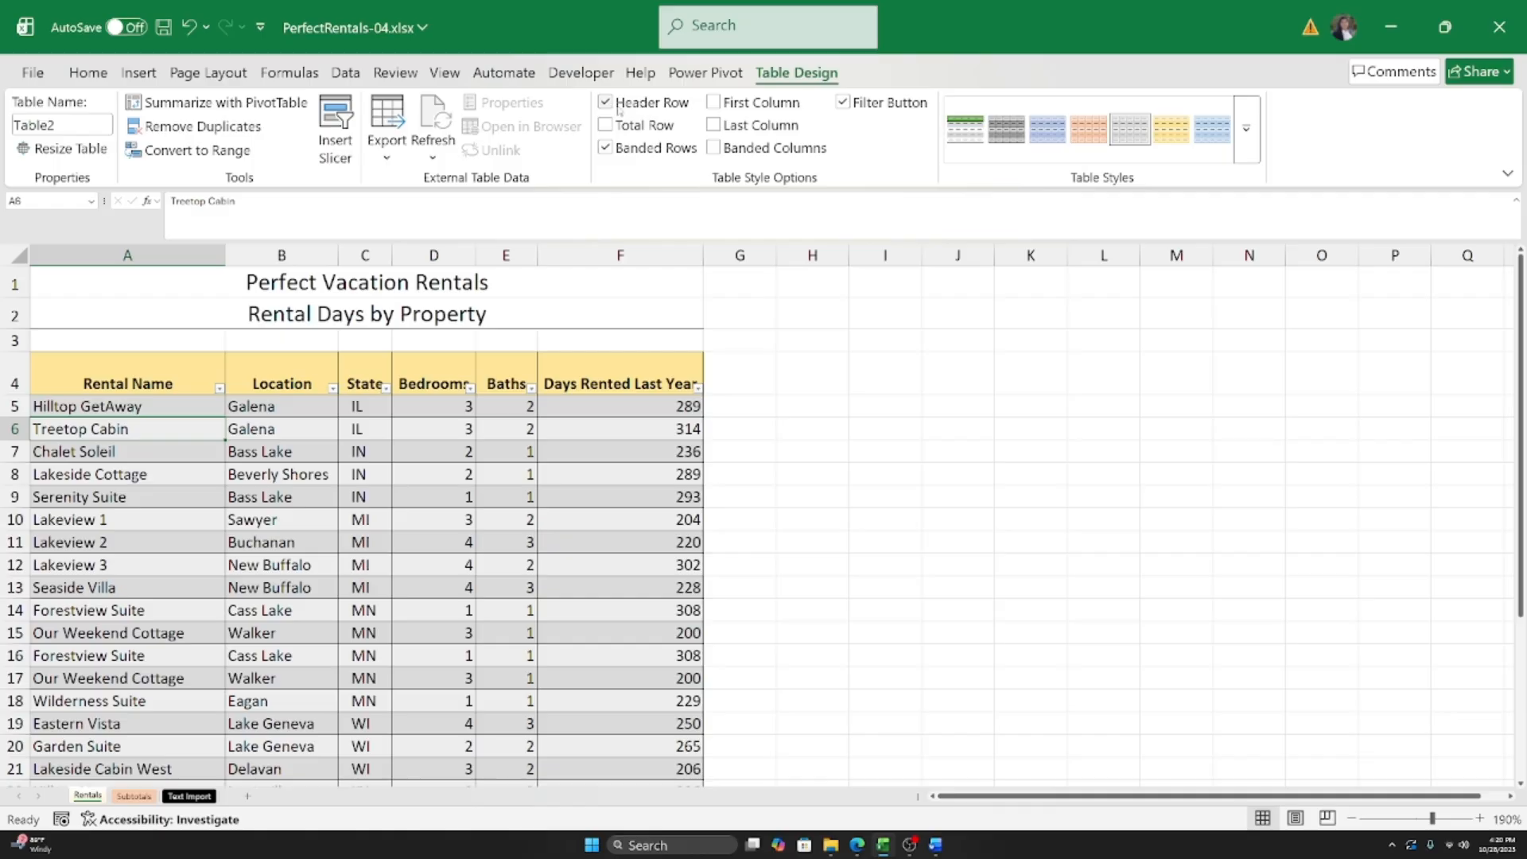
pyautogui.click(103, 378)
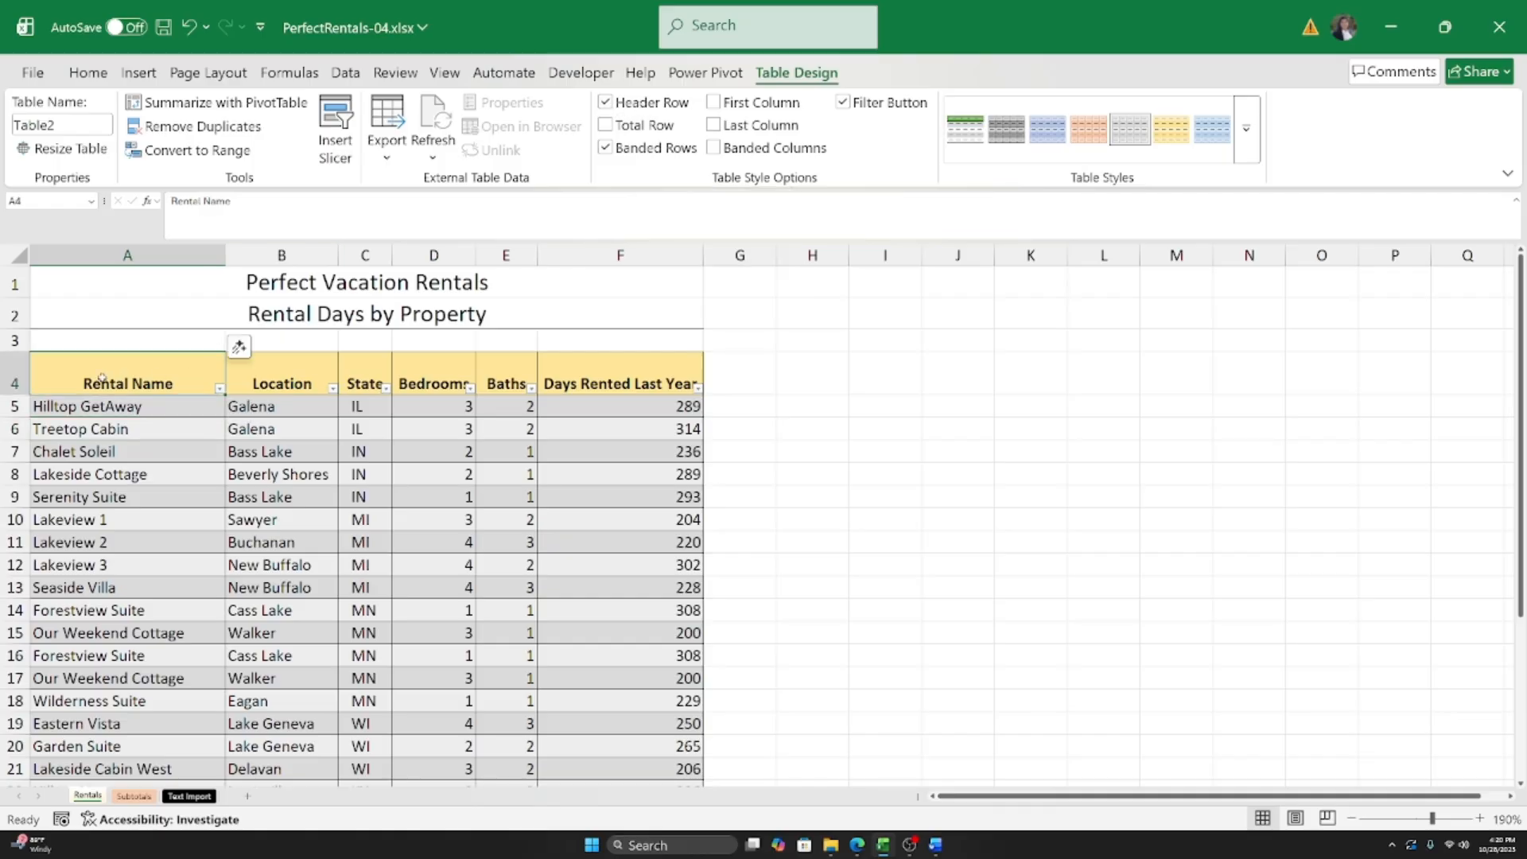
pyautogui.hotkey('ctrl', 'shift', 'Right')
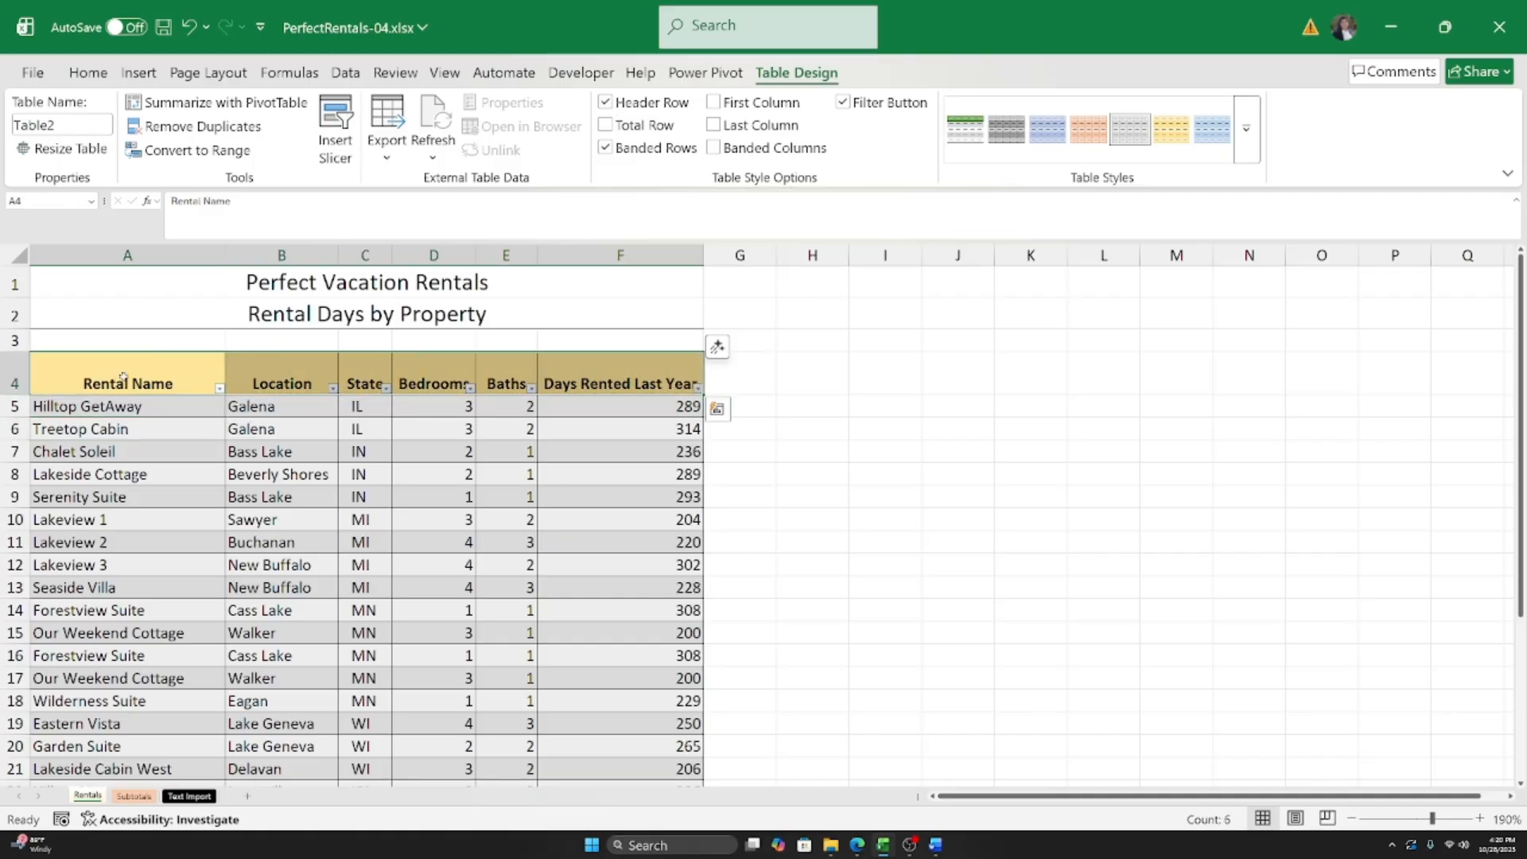
pyautogui.click(187, 423)
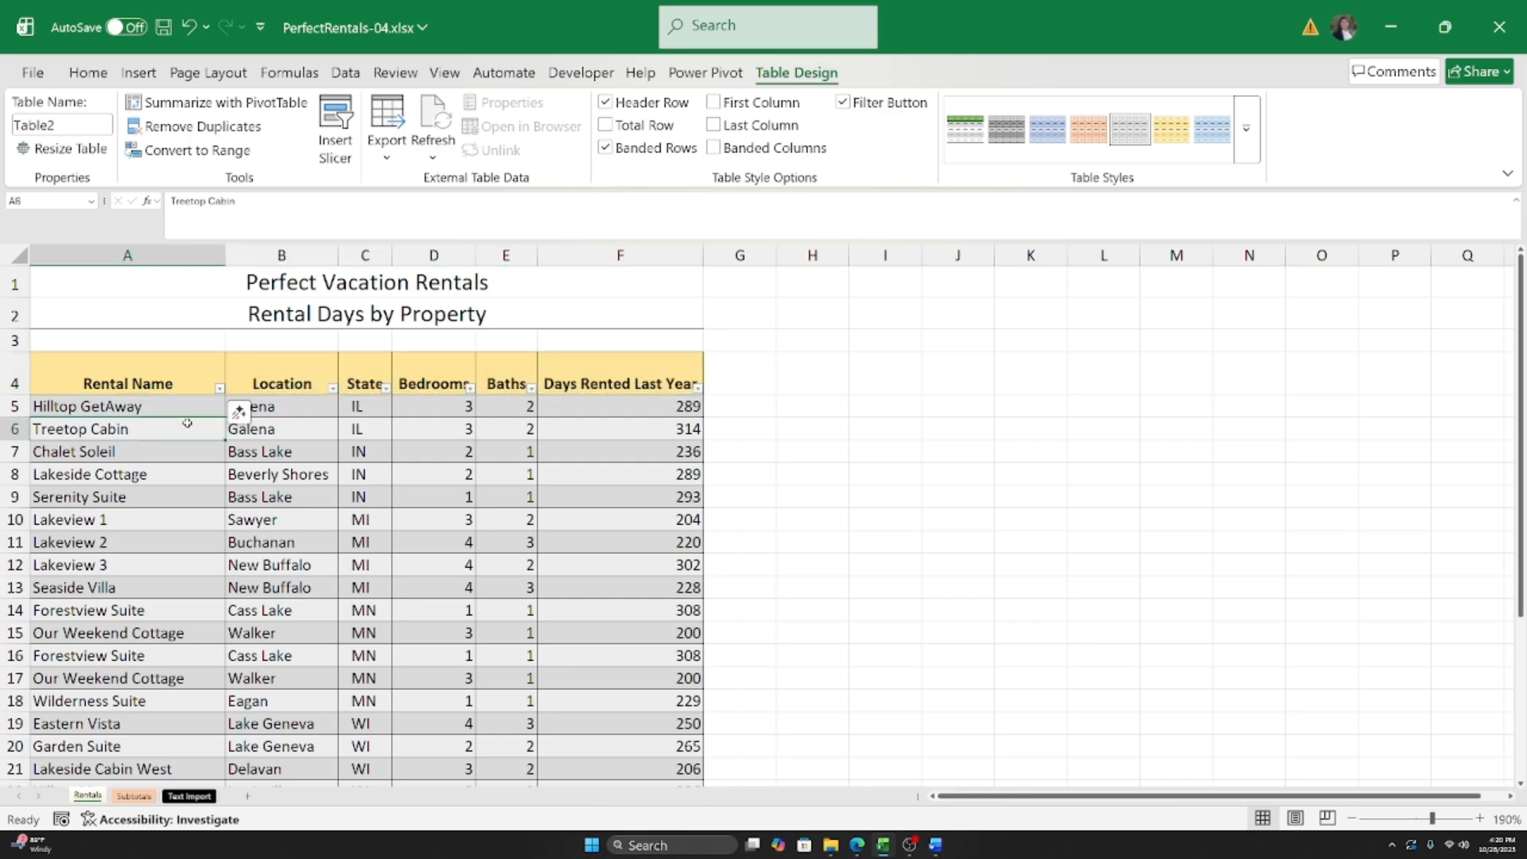
pyautogui.click(603, 104)
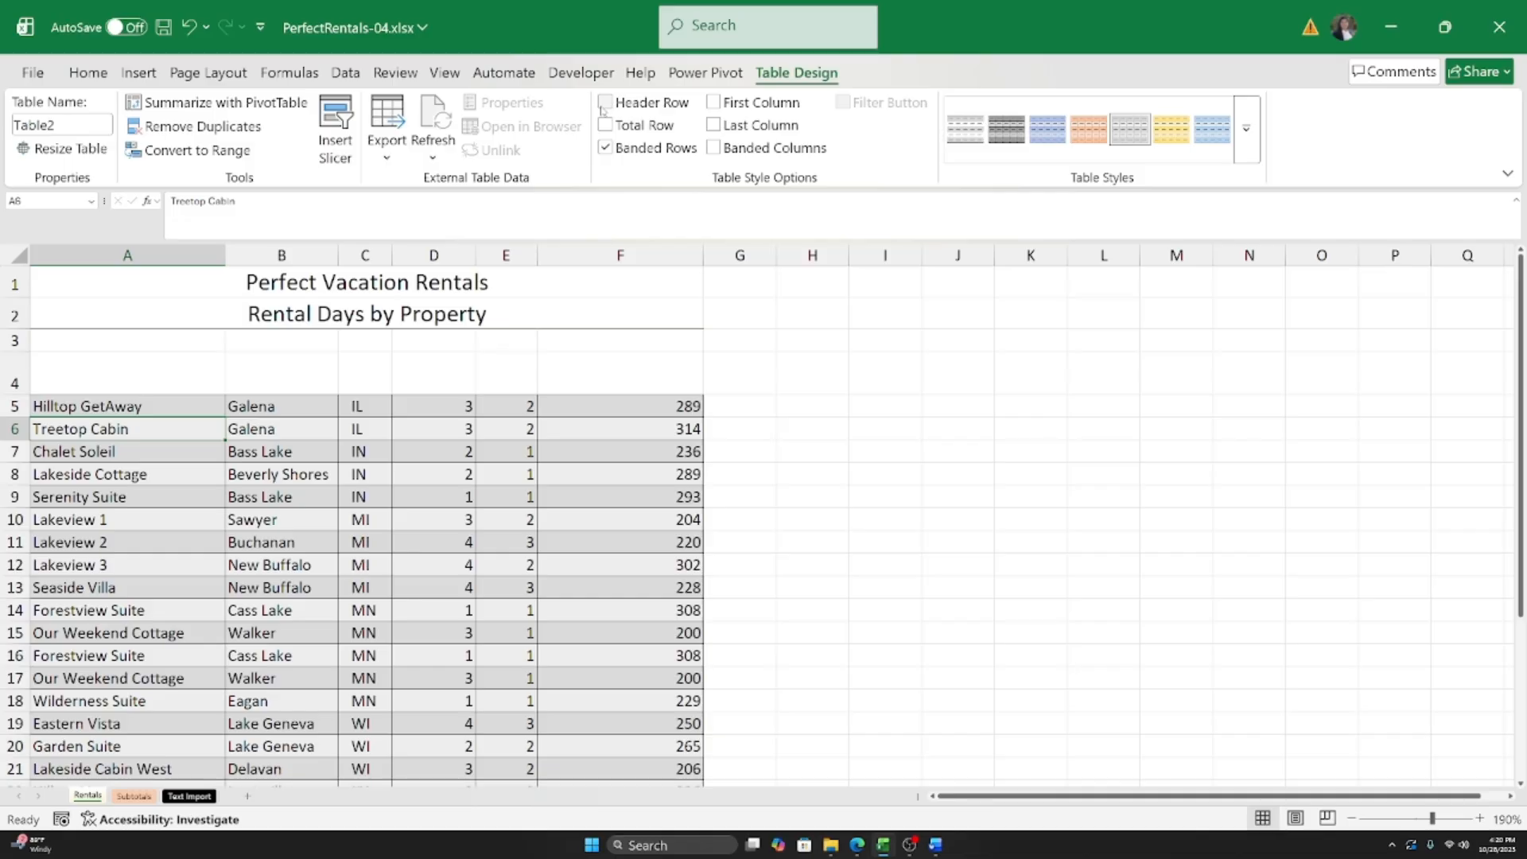
pyautogui.click(602, 110)
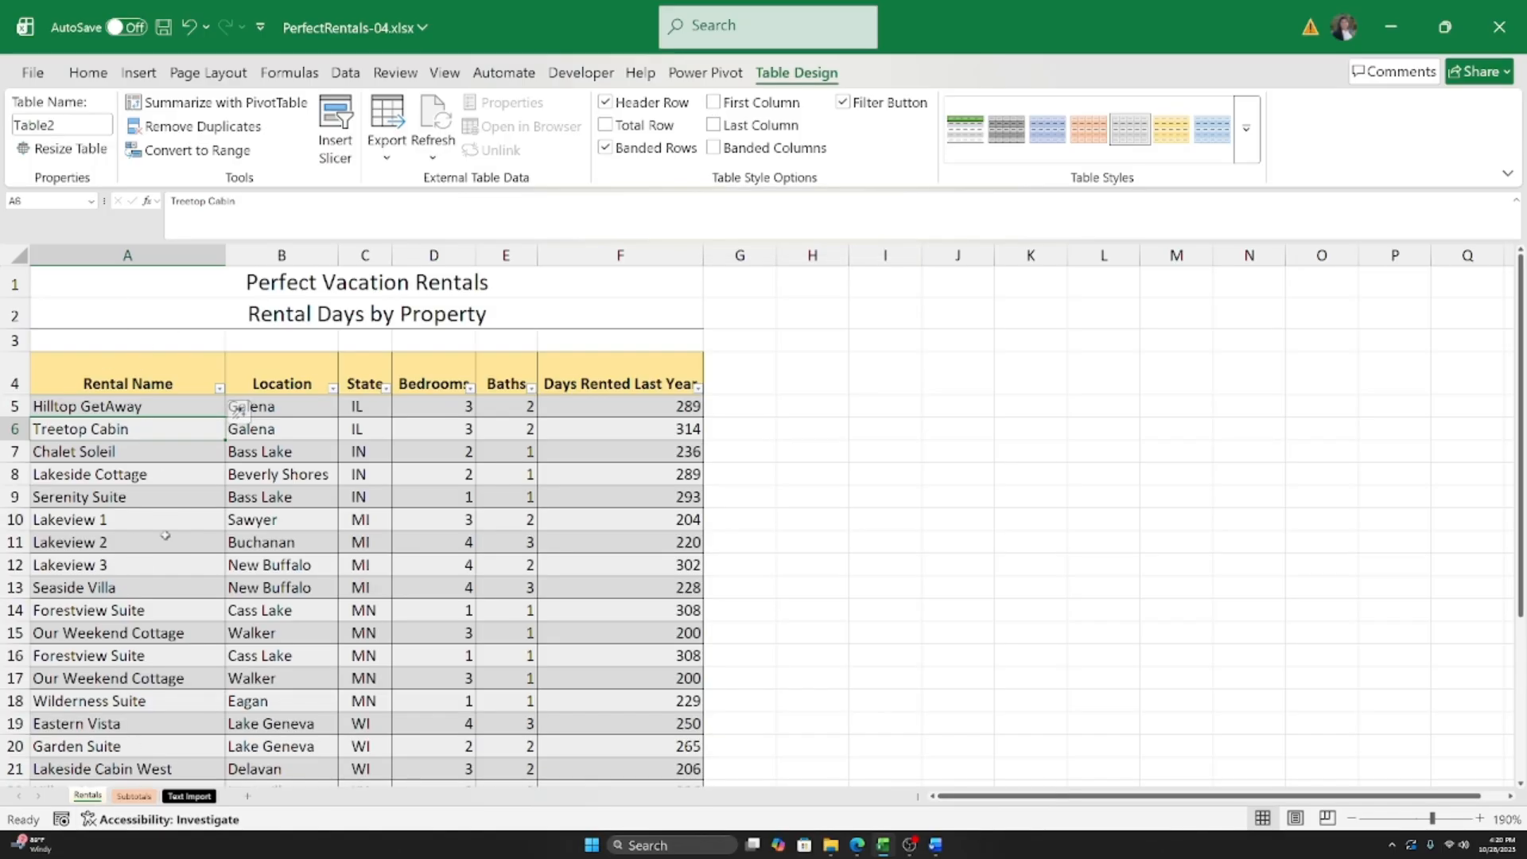
pyautogui.click(713, 103)
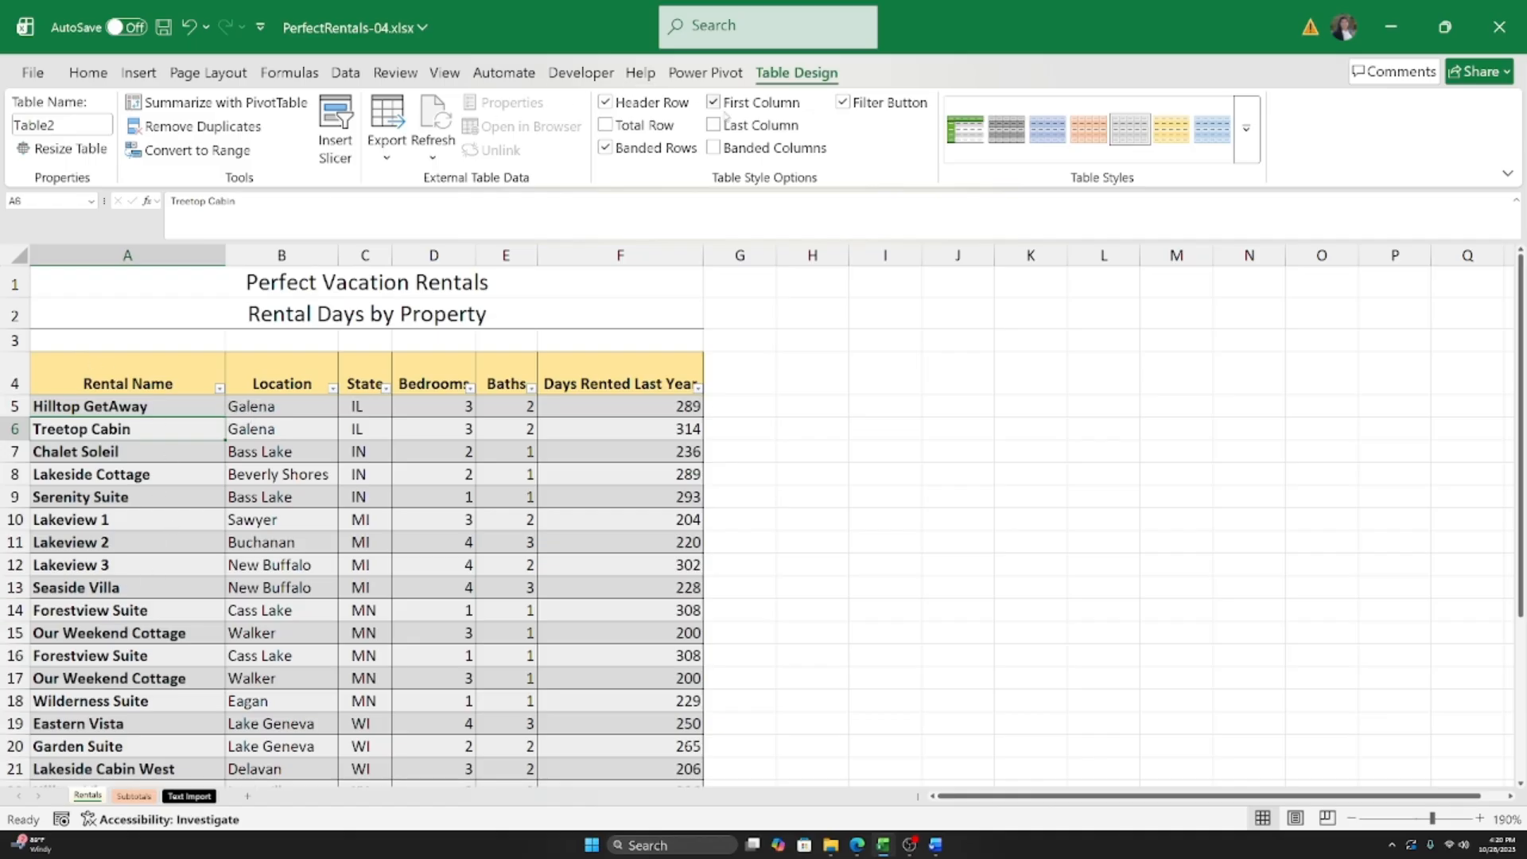
pyautogui.click(714, 103)
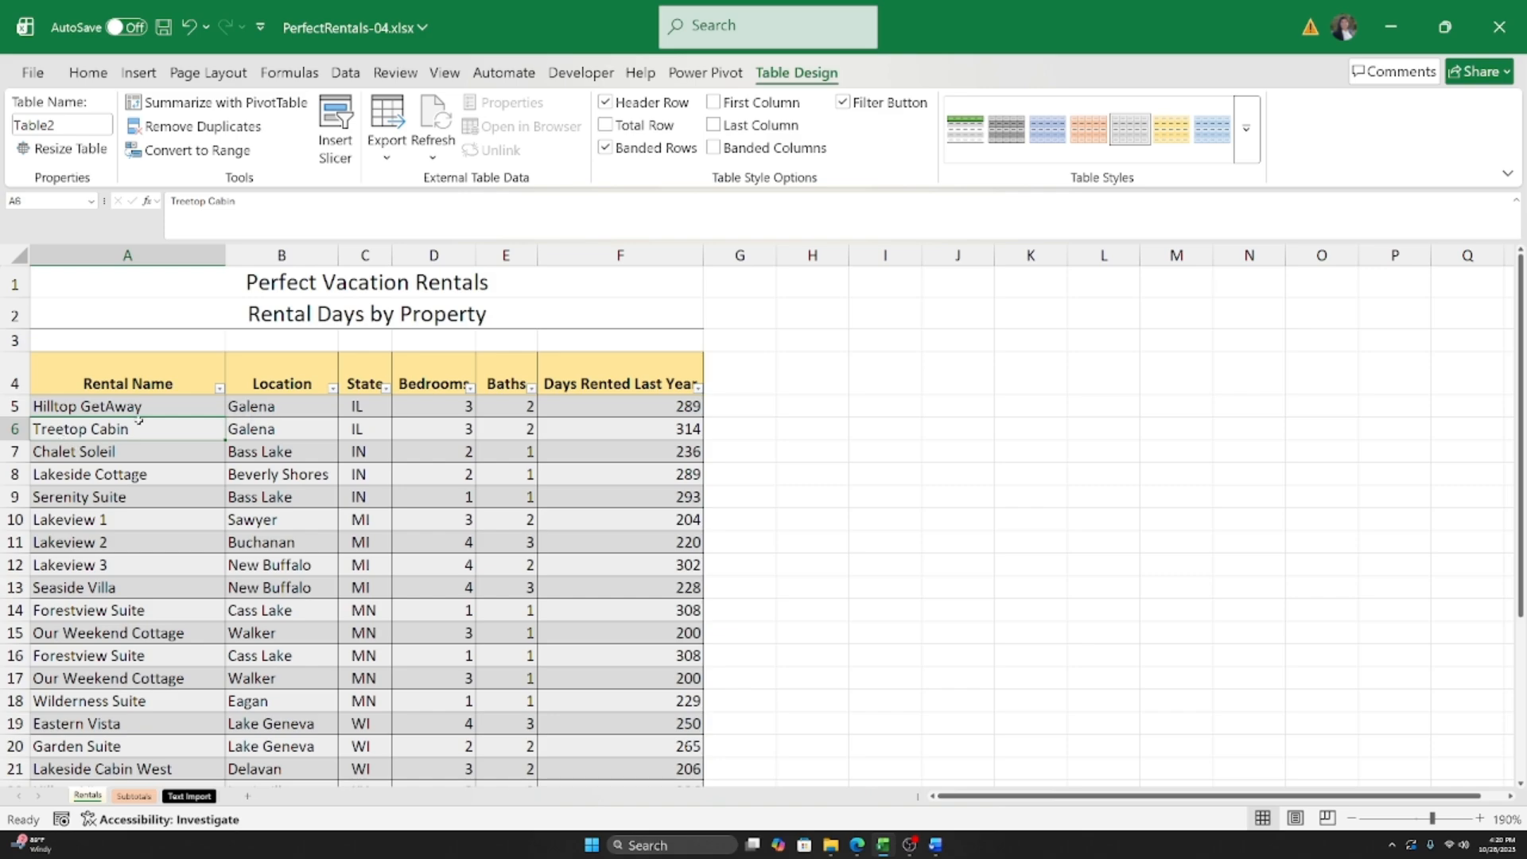
# Step: Turn off banded rows for the Rentals table, review its records without banding, and turn banded rows back on
pyautogui.scroll(3, 449, 460)
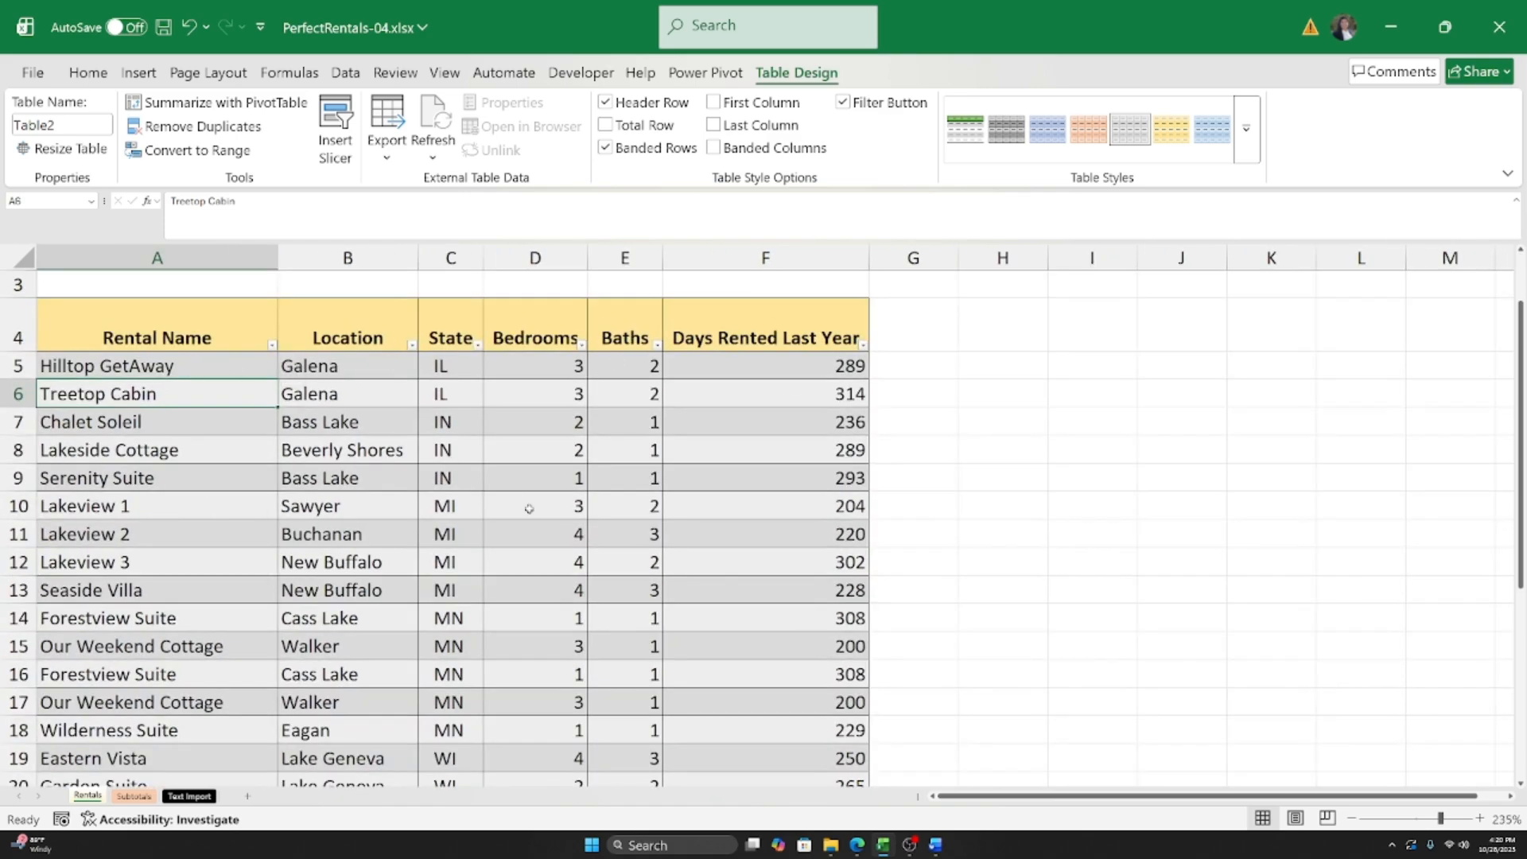
pyautogui.click(605, 148)
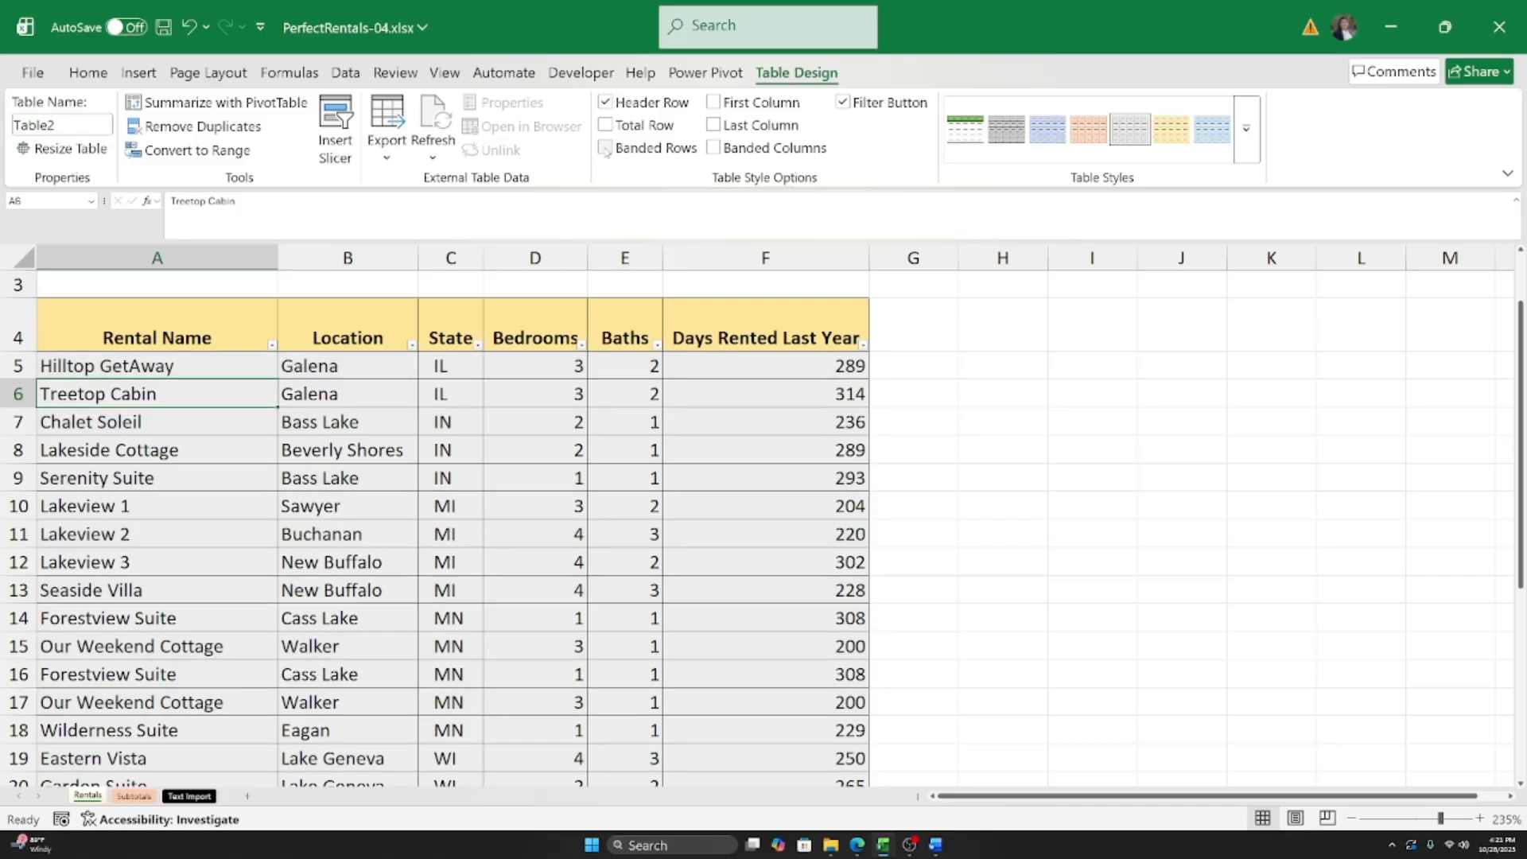
pyautogui.scroll(-4, 586, 475)
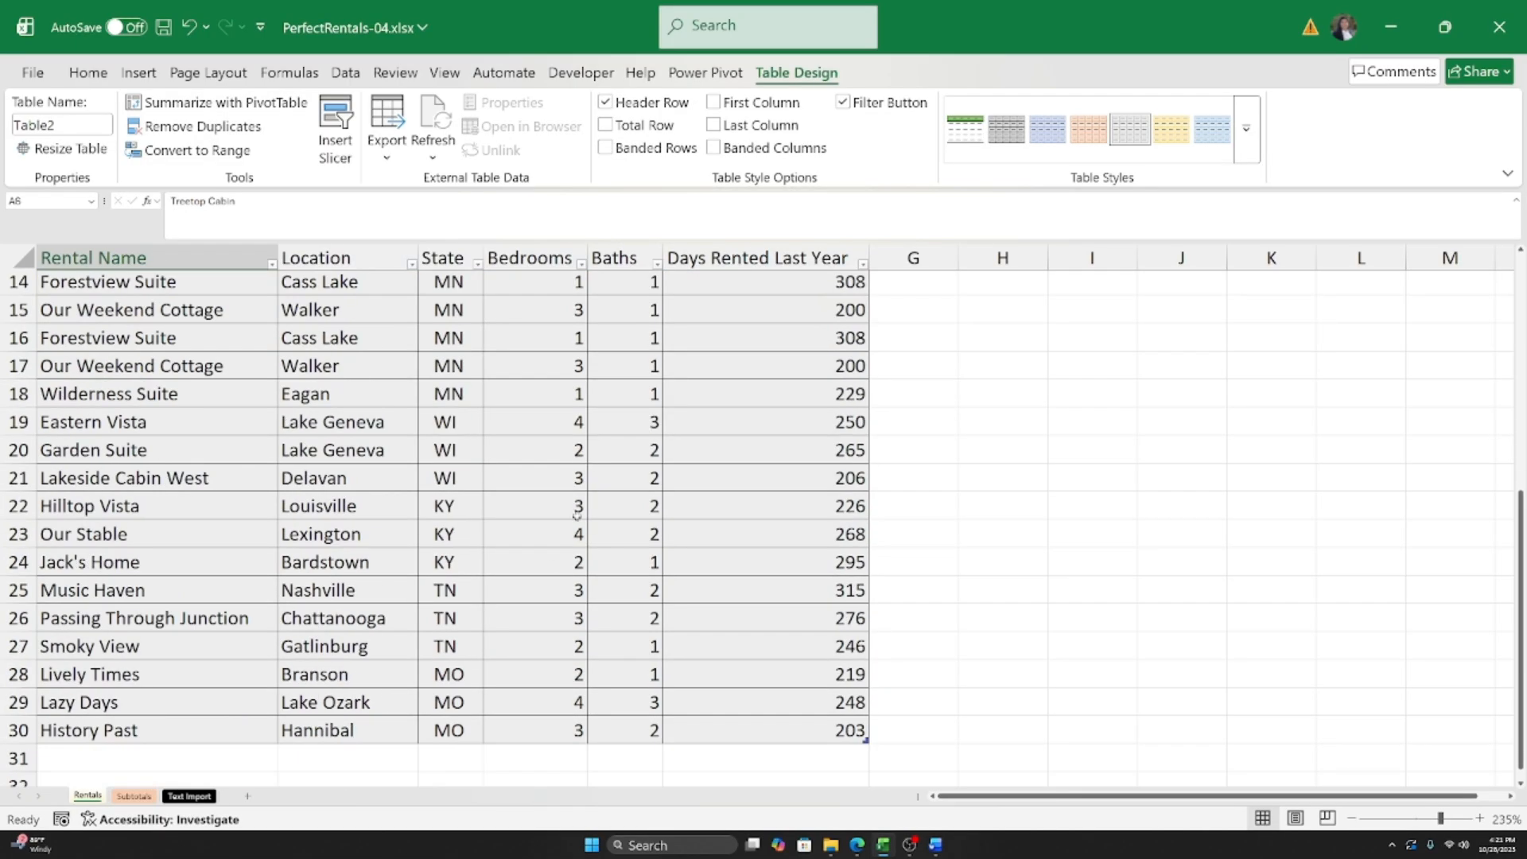
pyautogui.scroll(4, 450, 519)
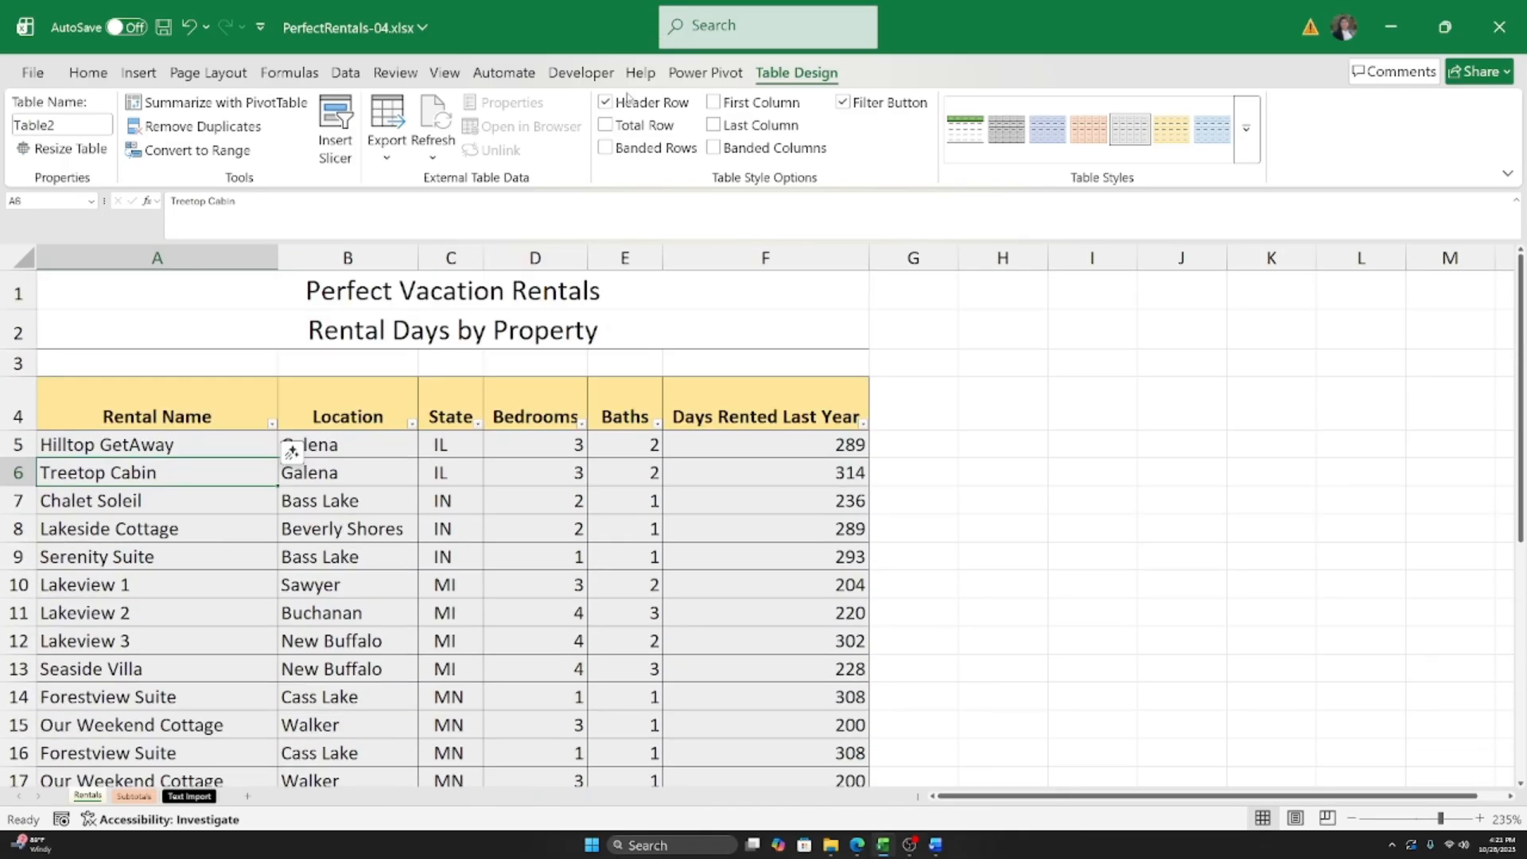
pyautogui.click(615, 149)
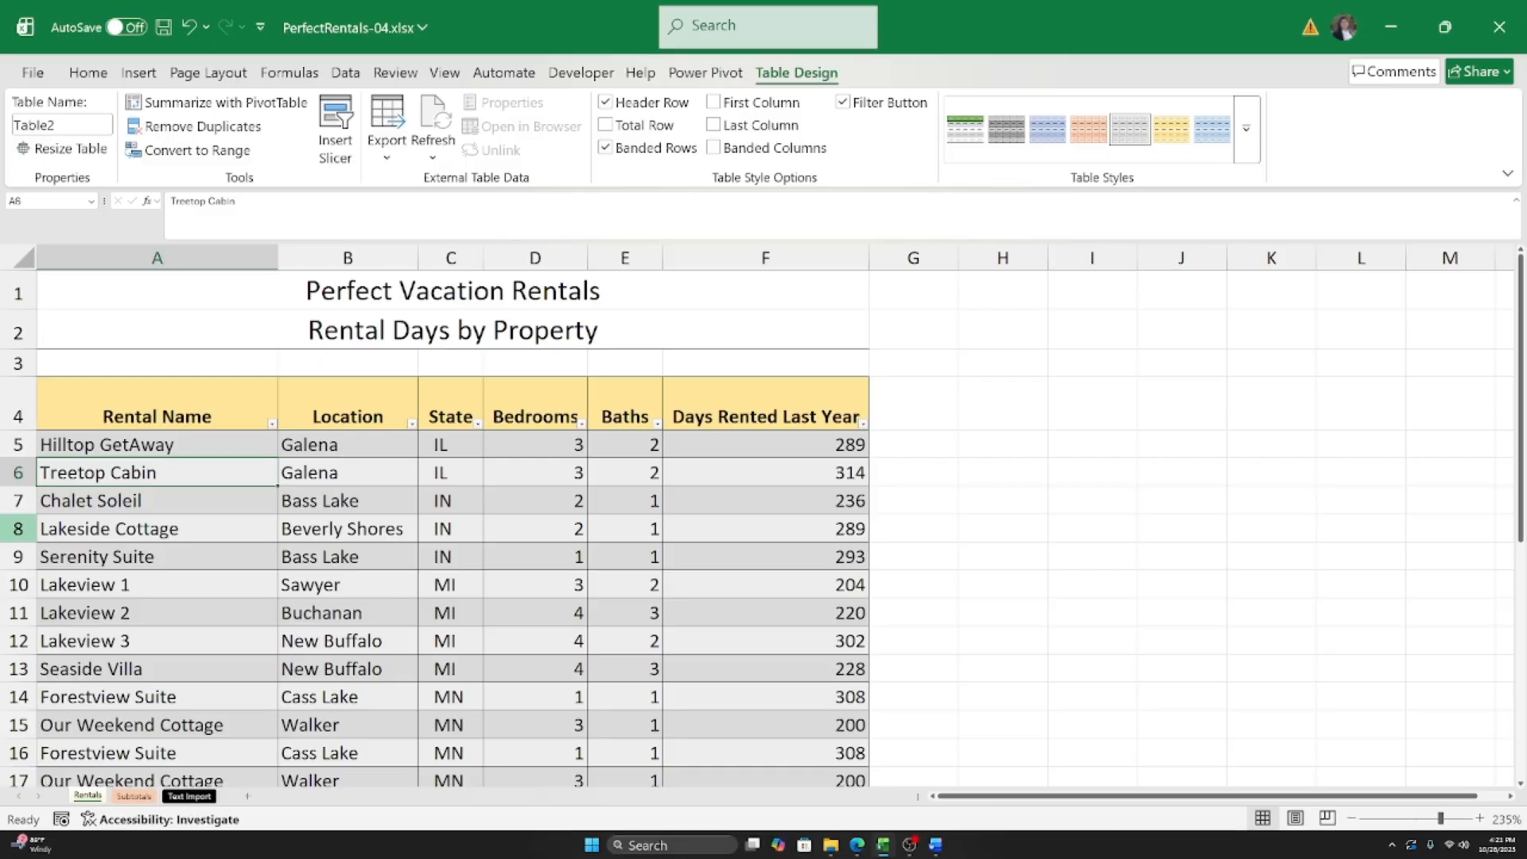
# Step: Try banded columns instead of banded rows on the Rentals table, and return to banded rows
pyautogui.click(92, 528)
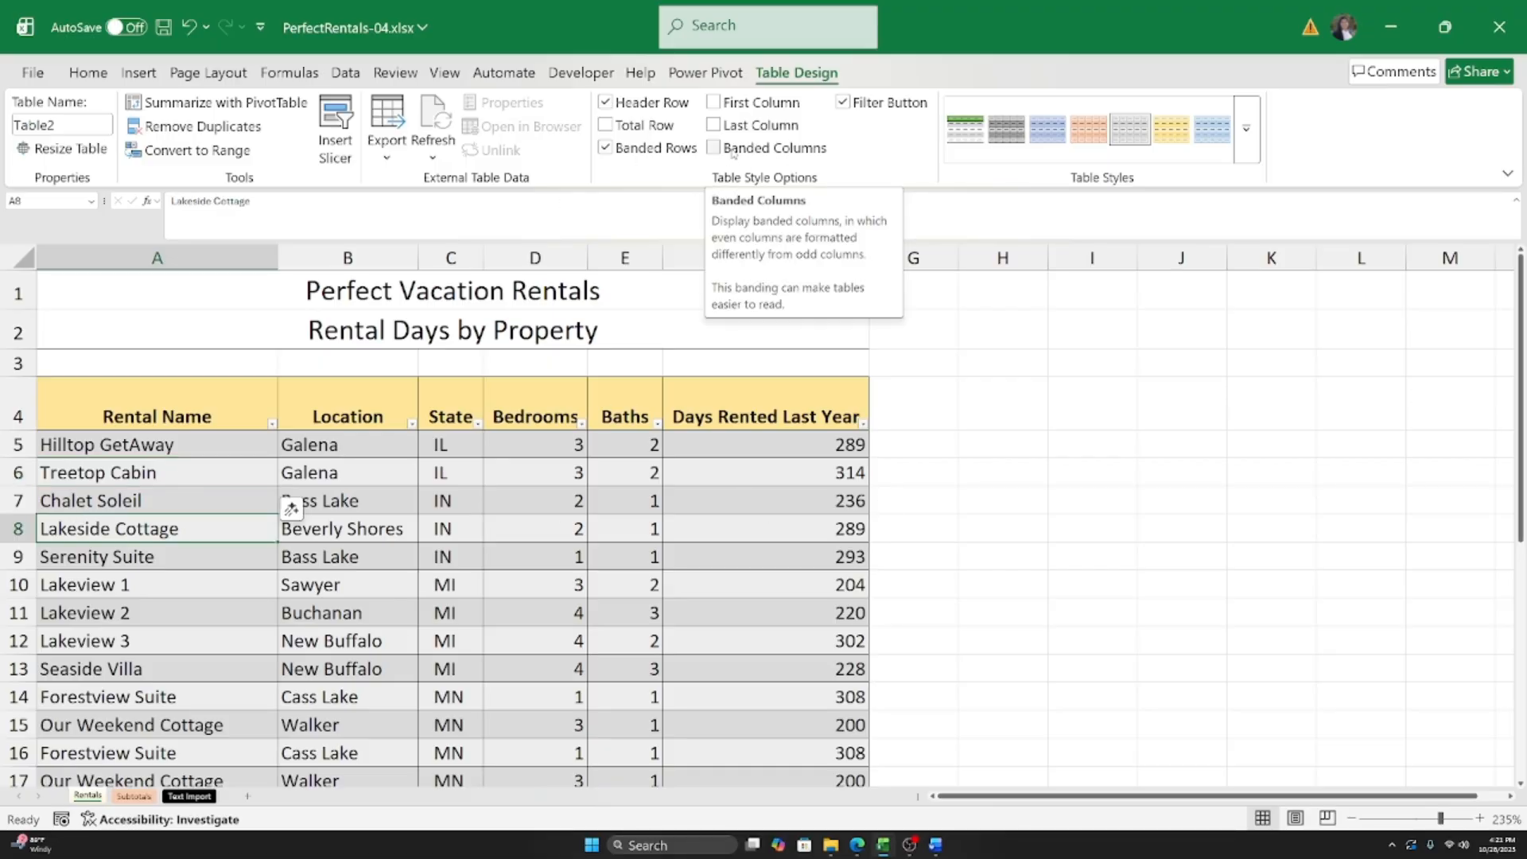
pyautogui.click(605, 148)
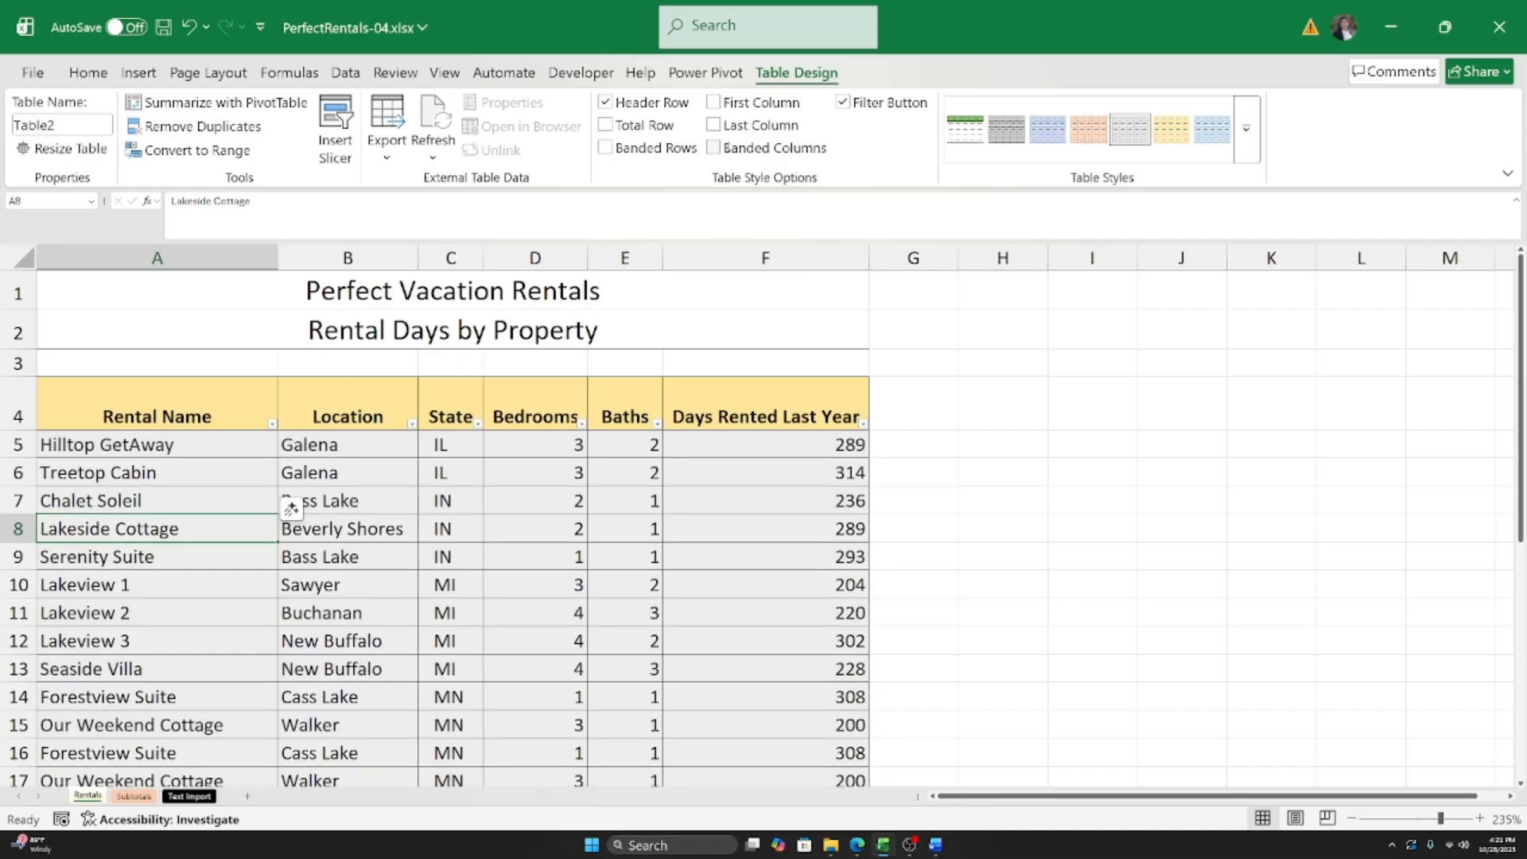
pyautogui.click(714, 148)
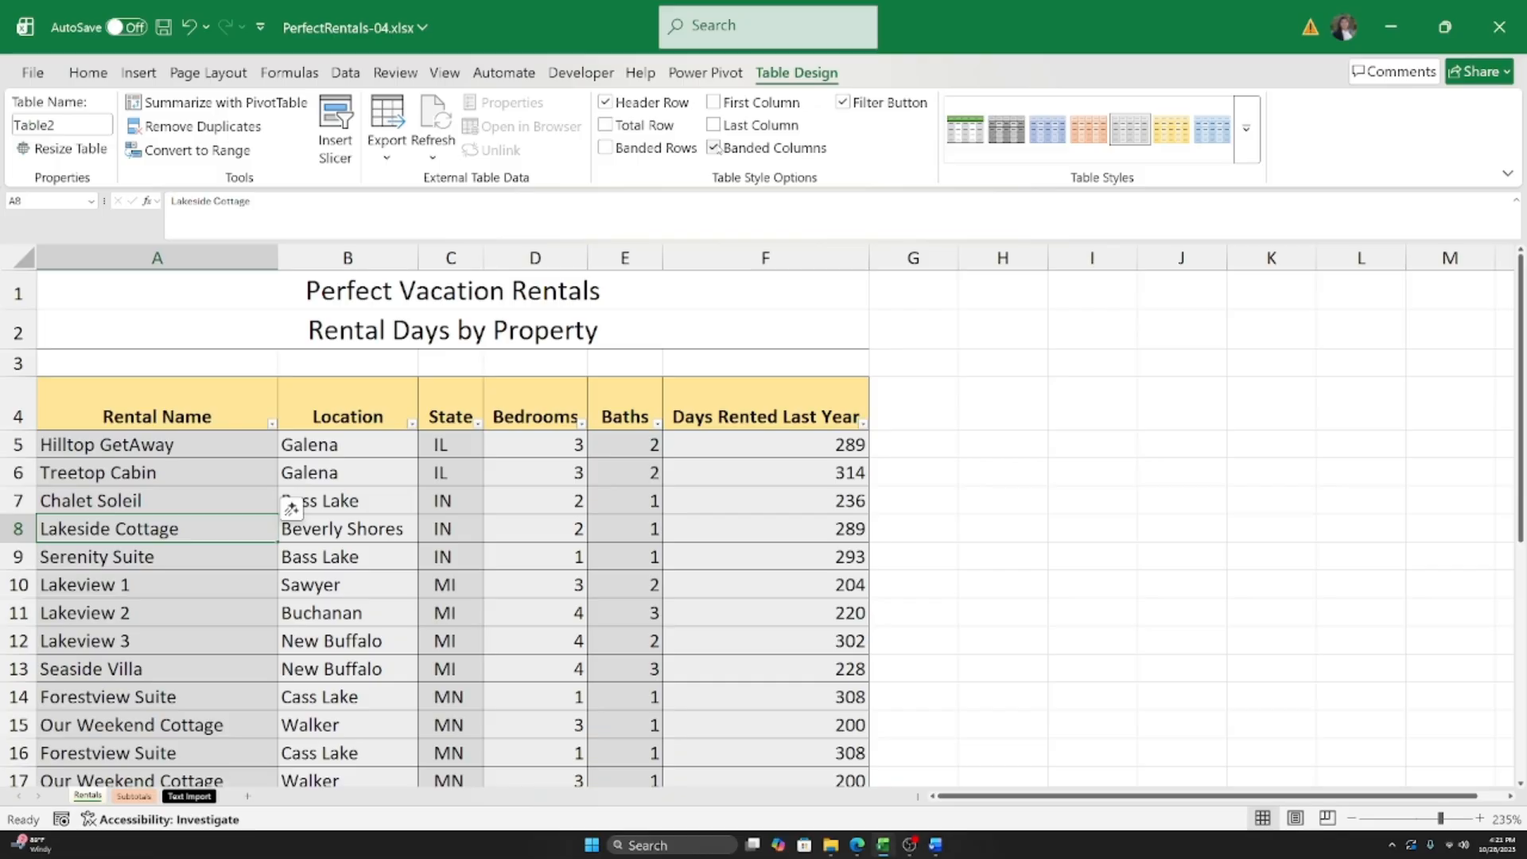
pyautogui.scroll(-2, 469, 460)
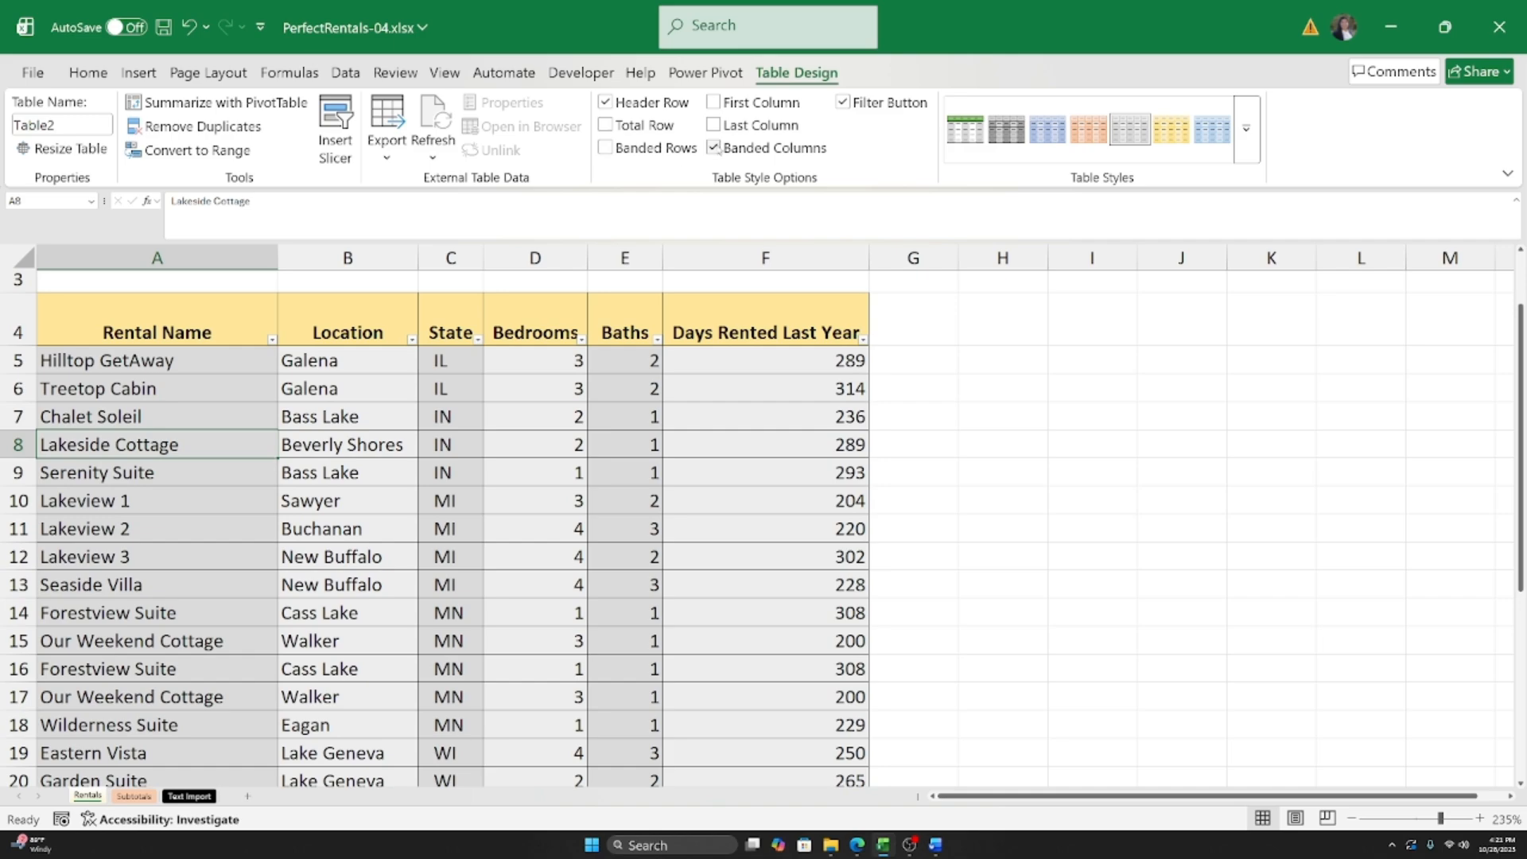
pyautogui.click(713, 147)
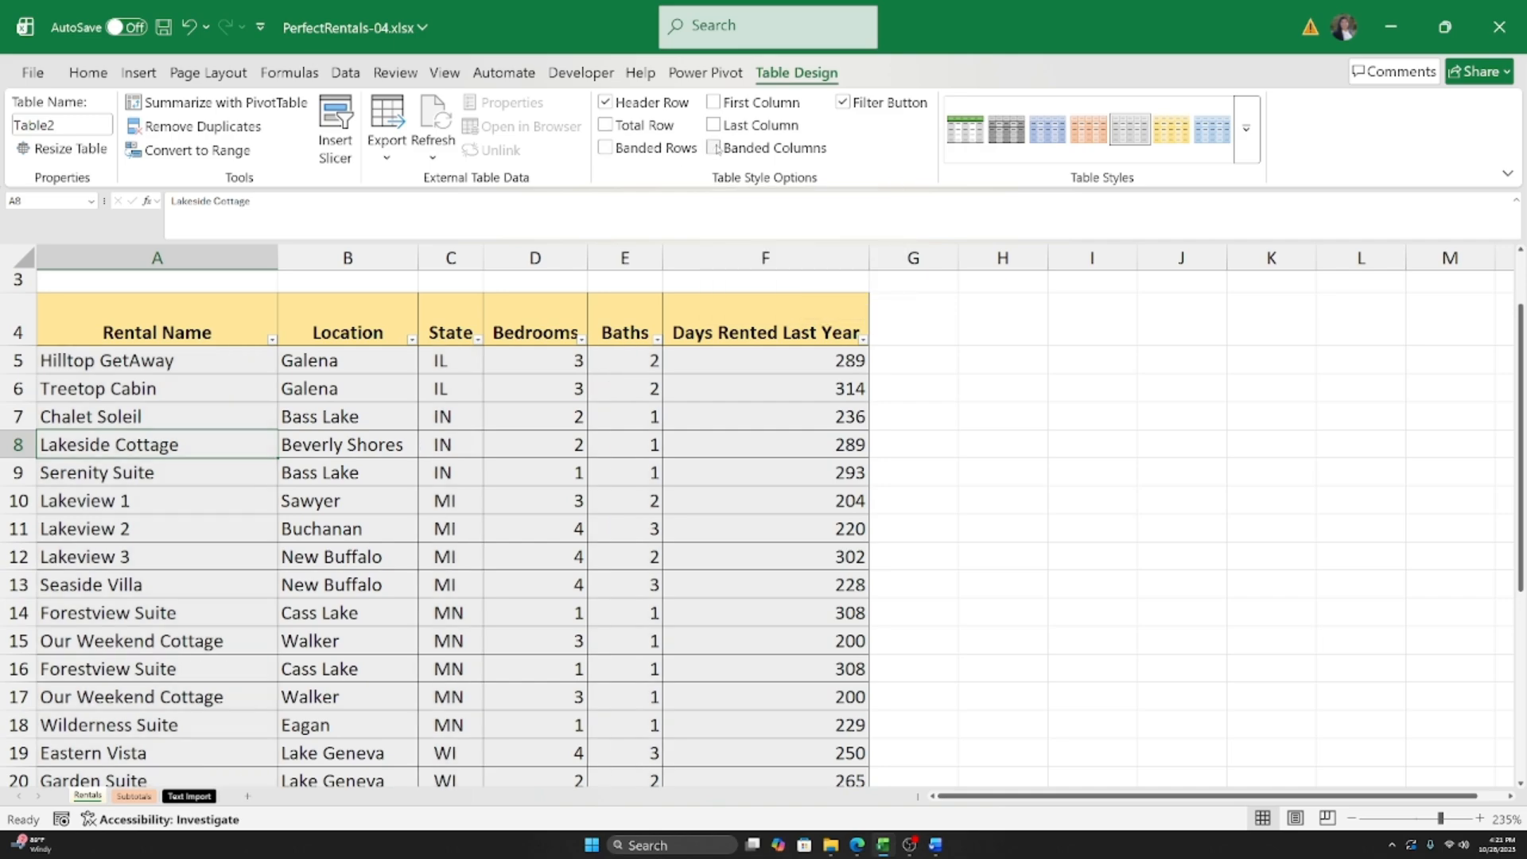
pyautogui.click(605, 148)
pyautogui.scroll(1, 592, 473)
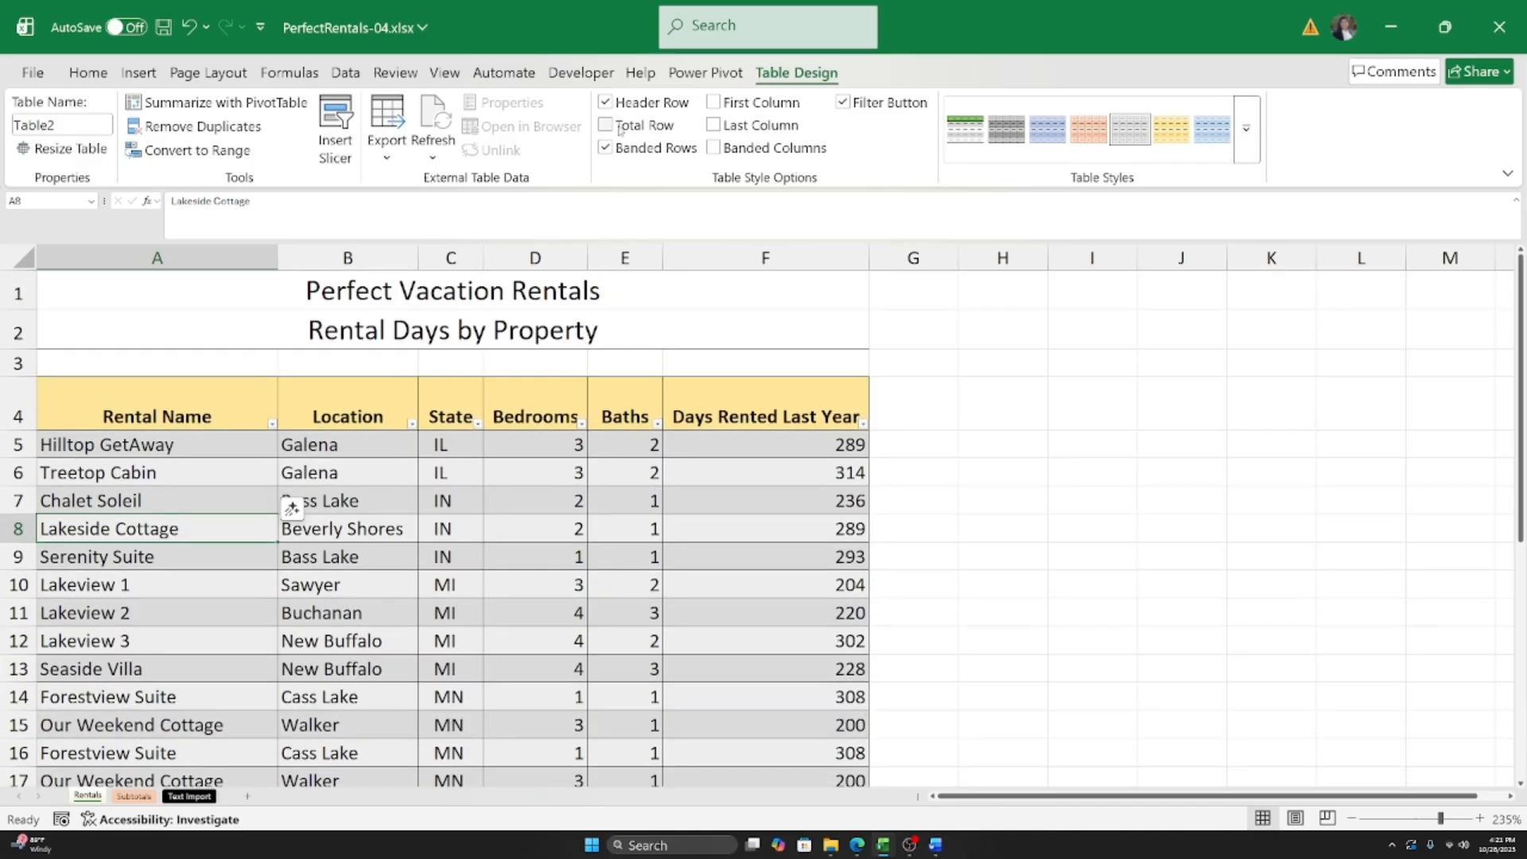
# Step: Add a total row below the last record of the Rentals table
pyautogui.scroll(-3, 390, 613)
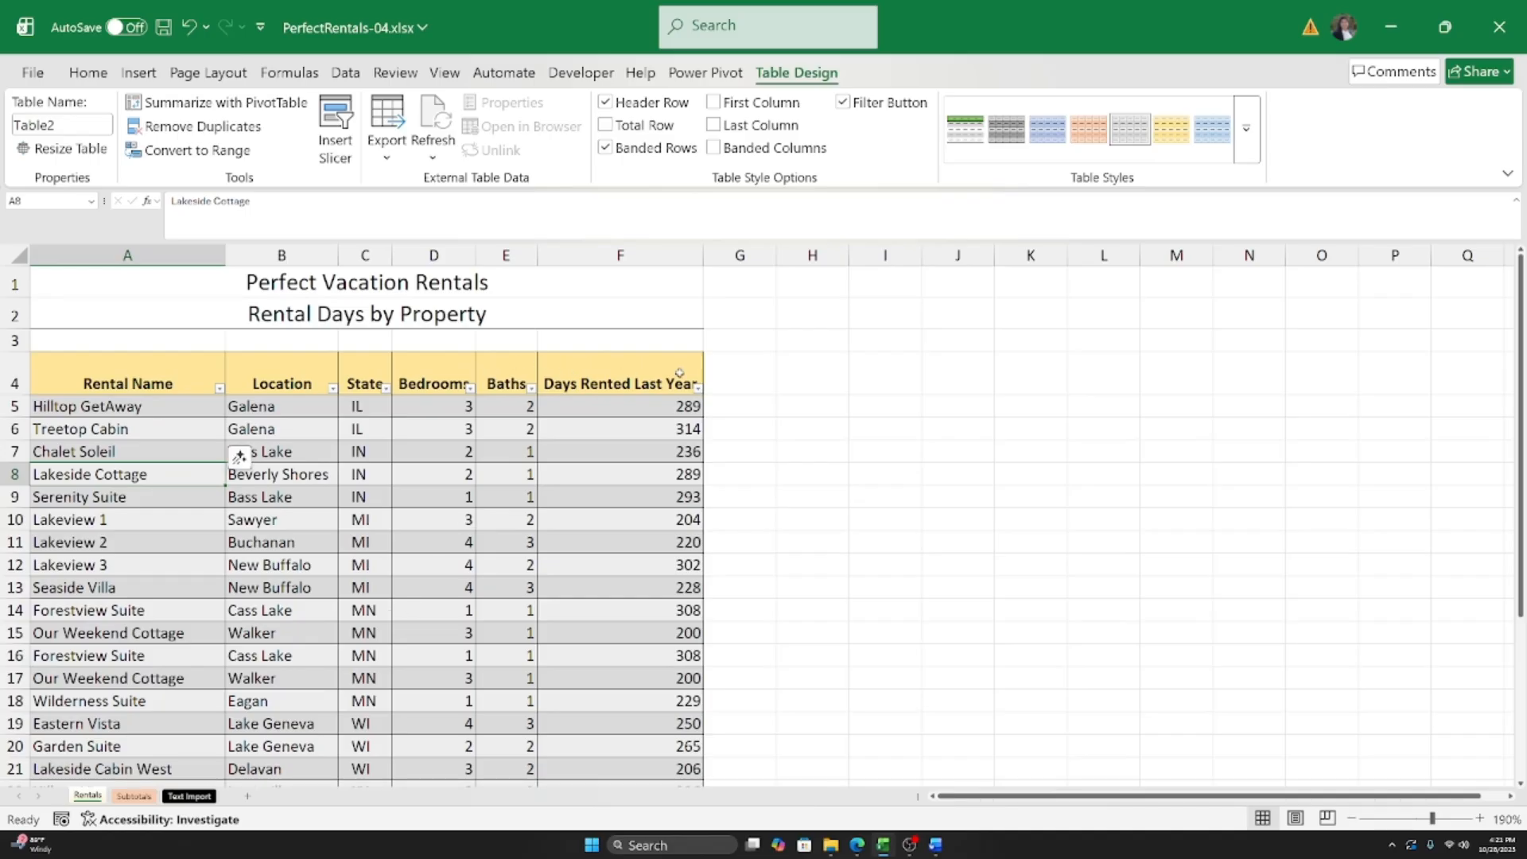
pyautogui.scroll(-5, 624, 465)
pyautogui.scroll(-1, 623, 466)
pyautogui.scroll(1, 624, 486)
pyautogui.click(587, 661)
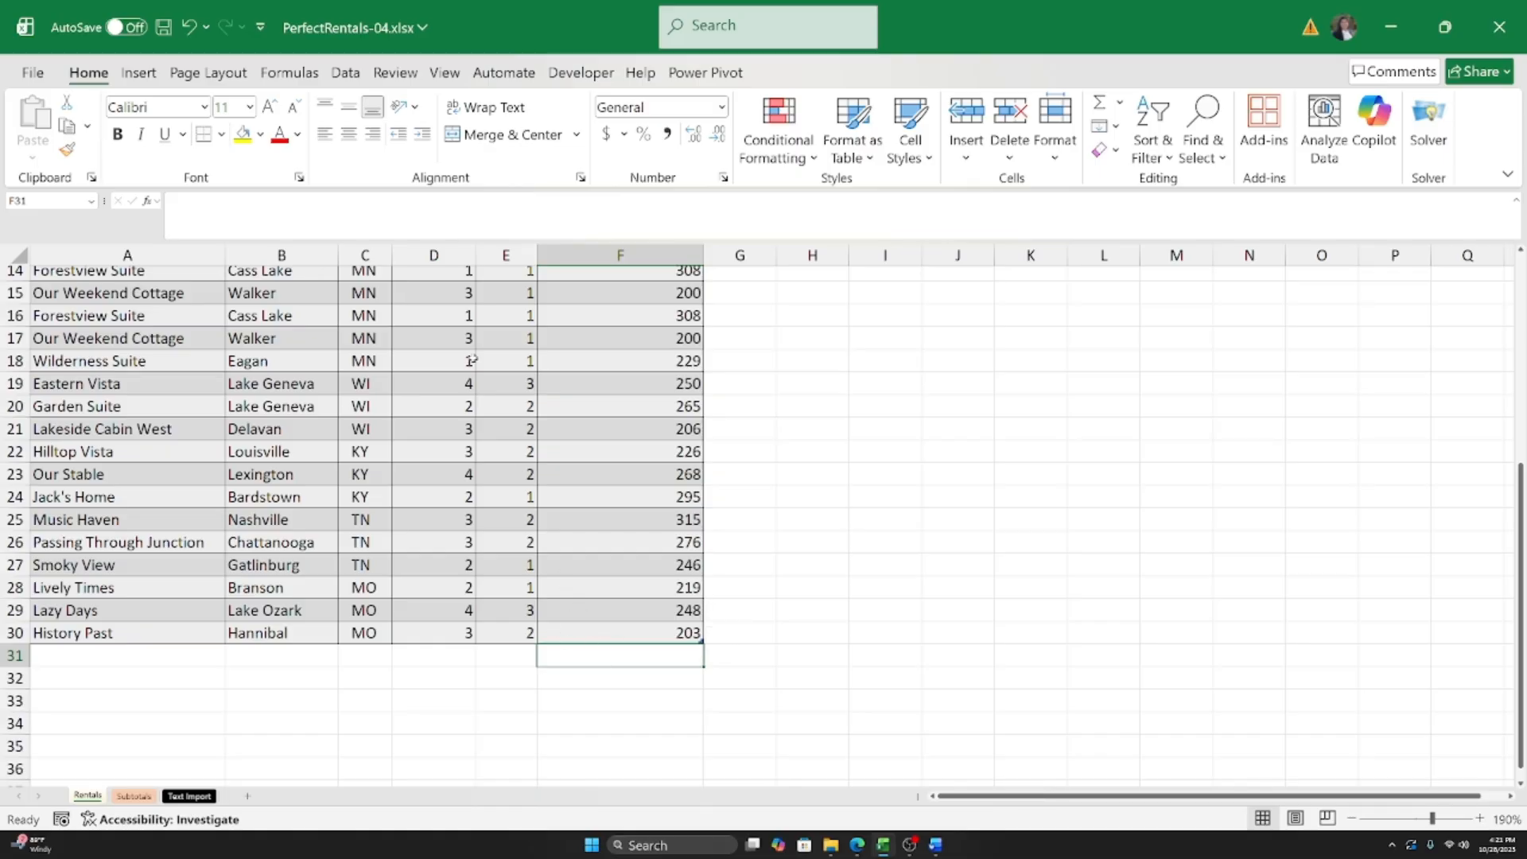
pyautogui.click(602, 409)
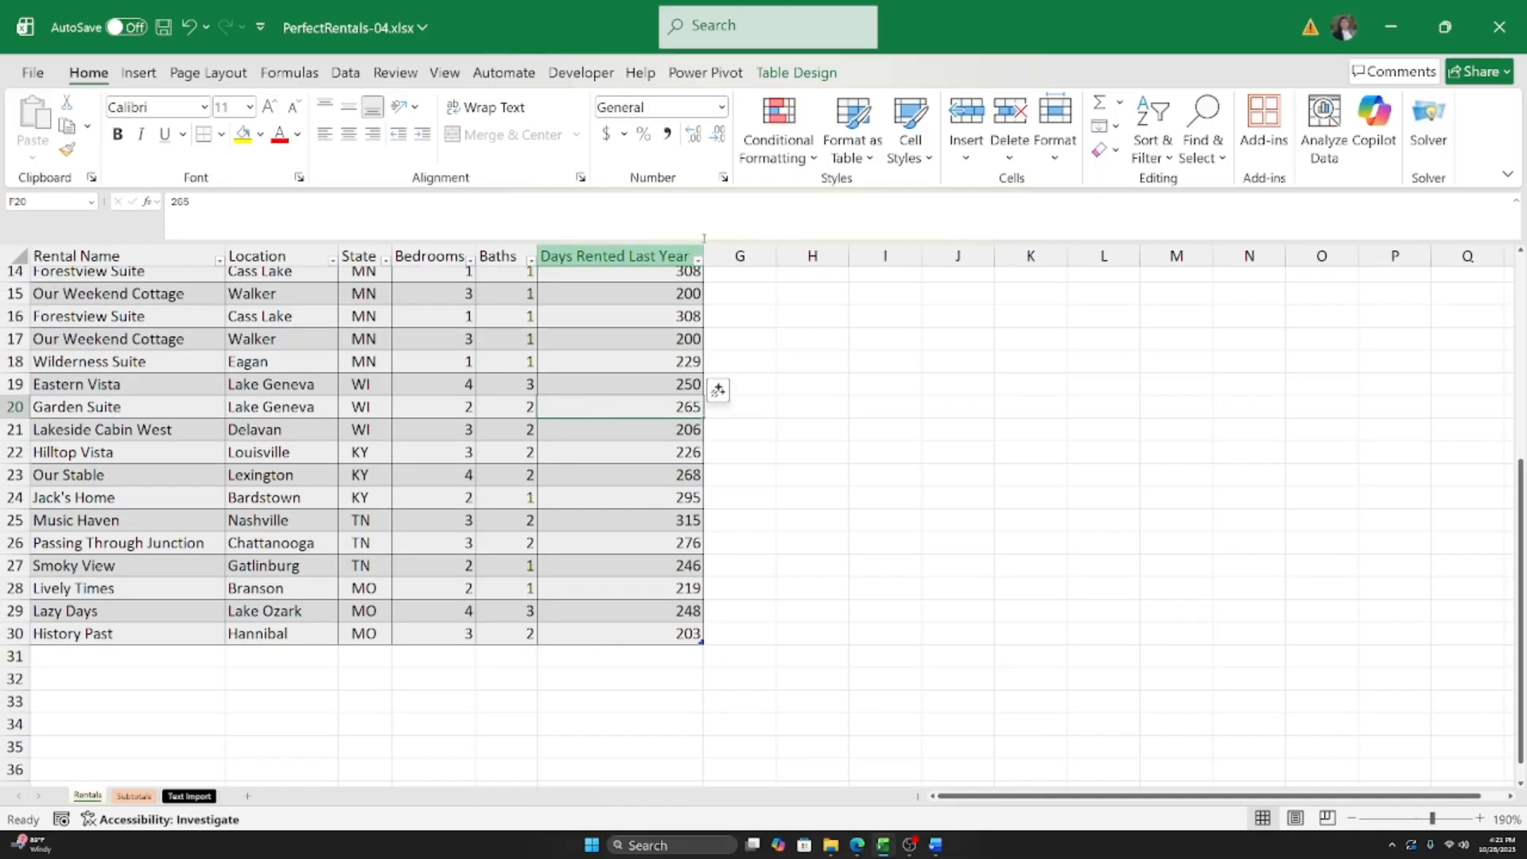
pyautogui.click(803, 70)
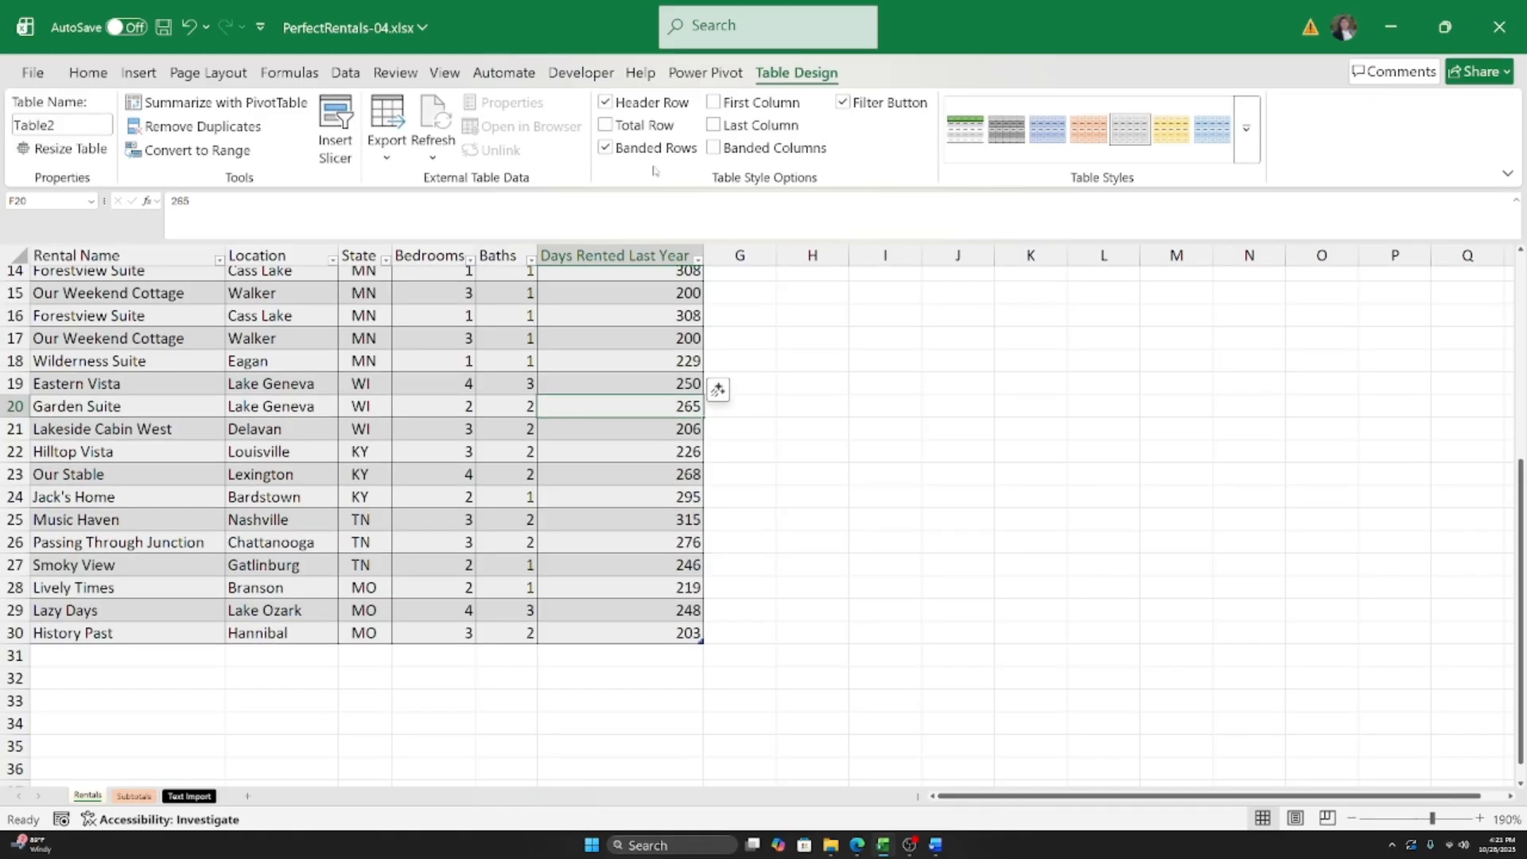
pyautogui.click(605, 126)
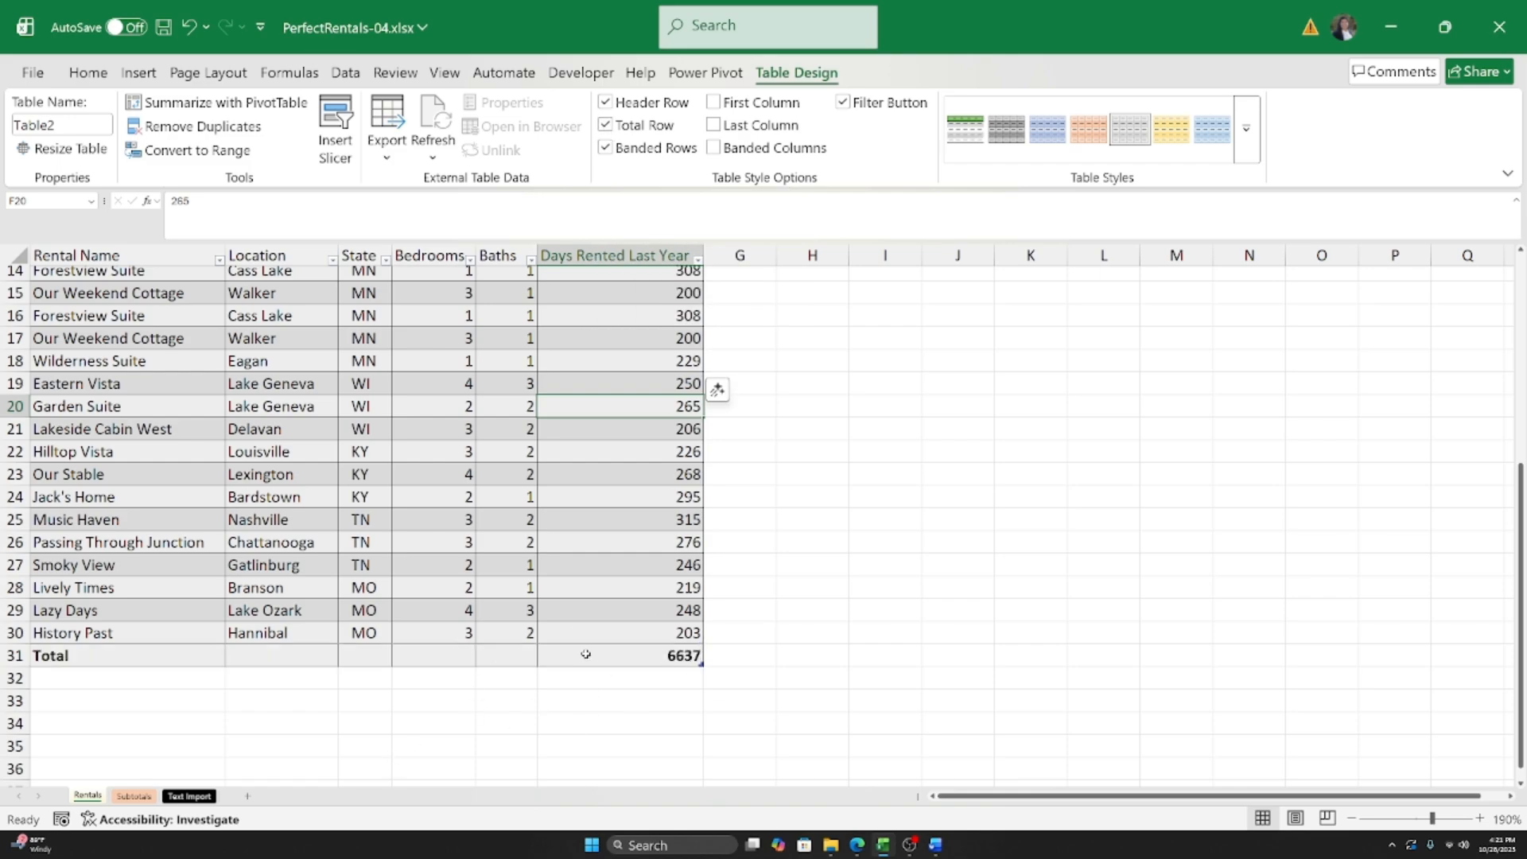
# Step: Examine the new total row, including the Days Rented Last Year total in F31 and the Baths cell E31
pyautogui.scroll(4, 577, 677)
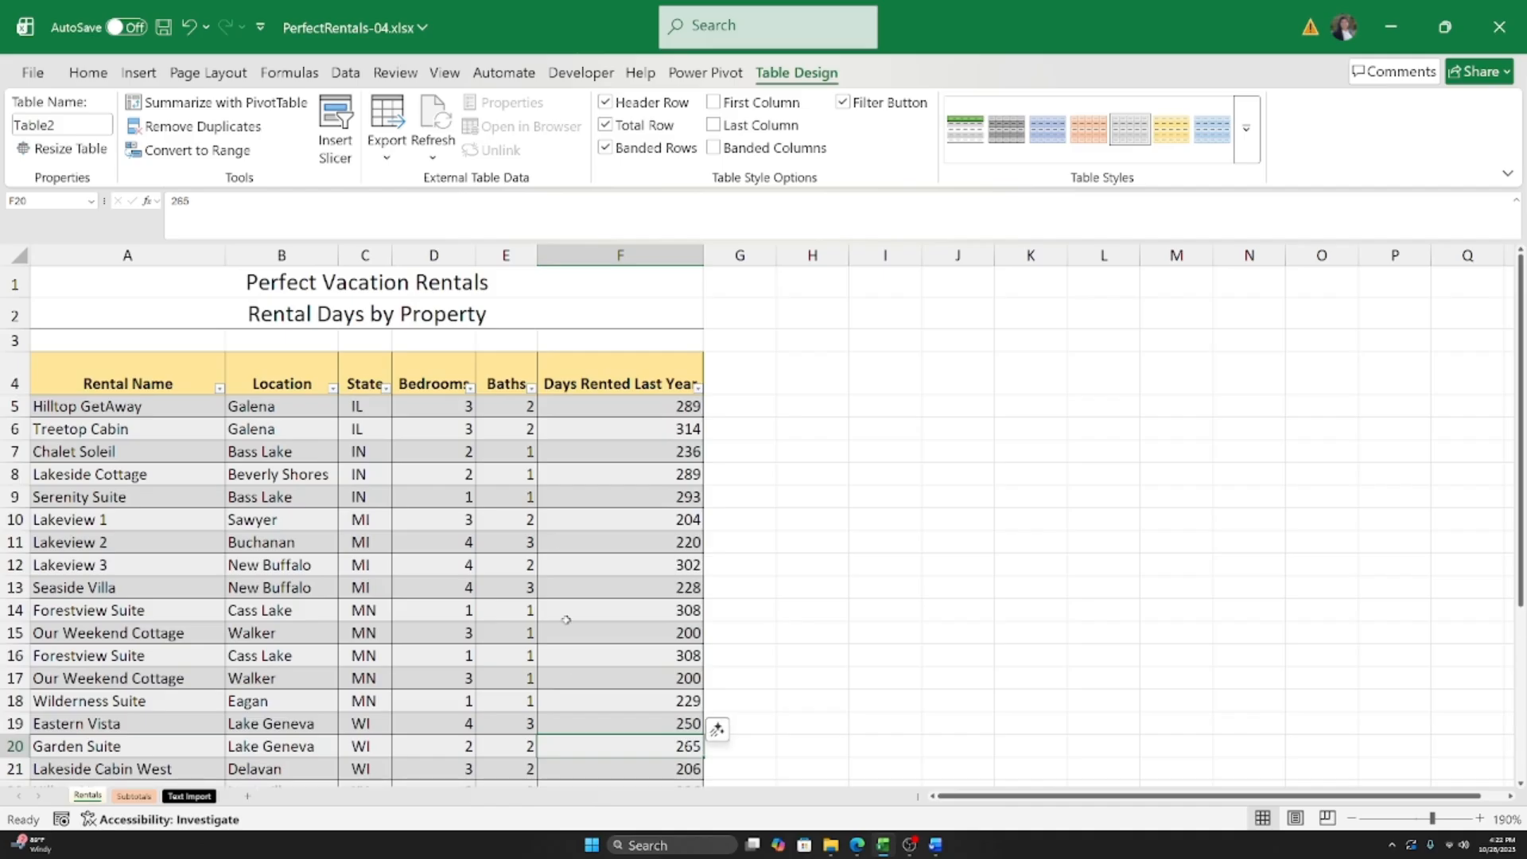
pyautogui.scroll(-4, 646, 560)
pyautogui.scroll(4, 628, 509)
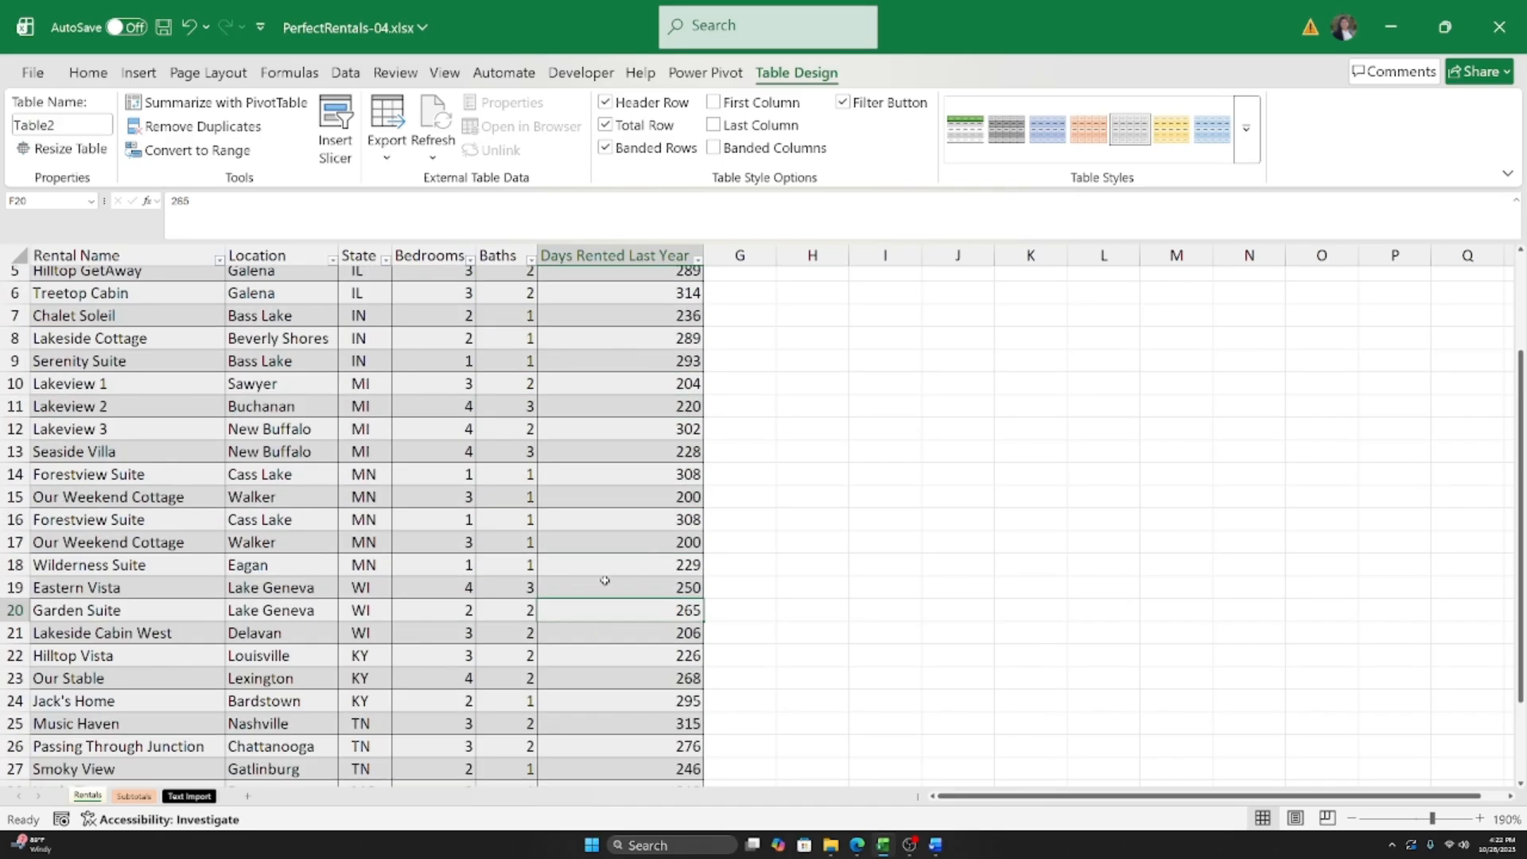
pyautogui.scroll(-4, 617, 454)
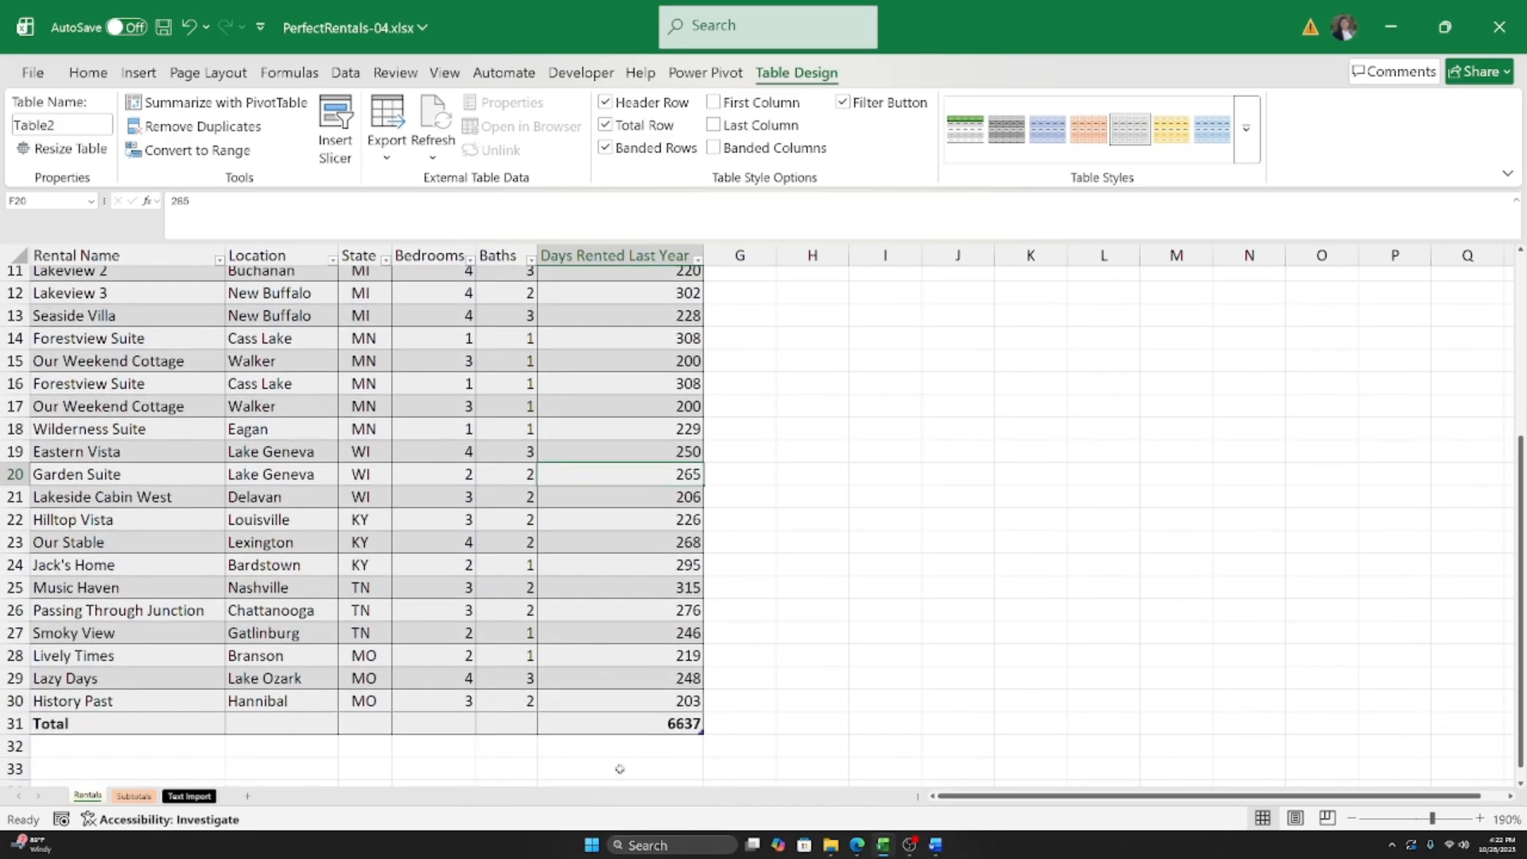
pyautogui.click(582, 725)
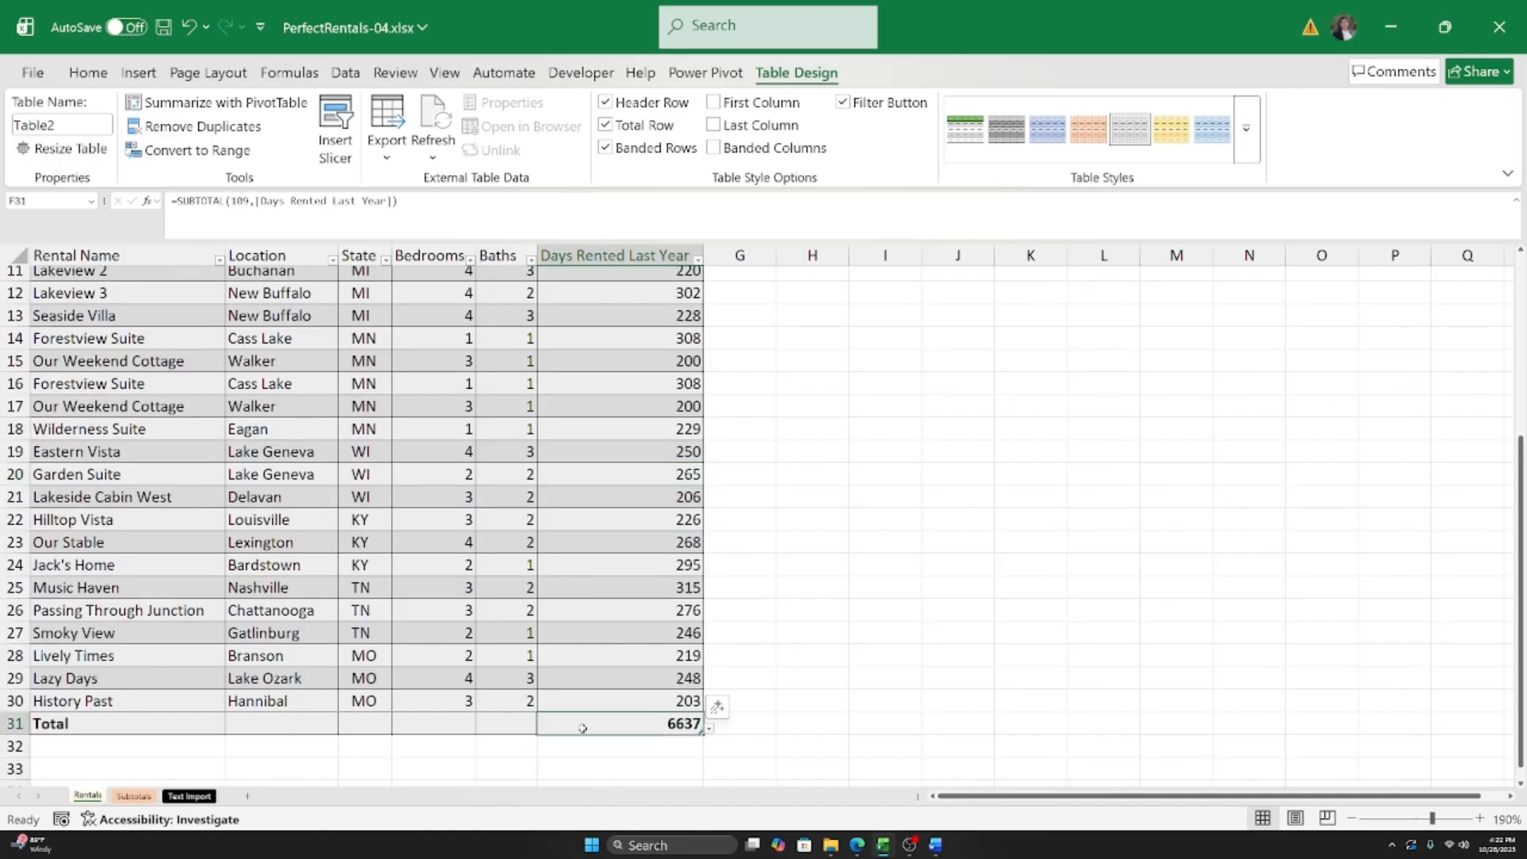
pyautogui.click(511, 730)
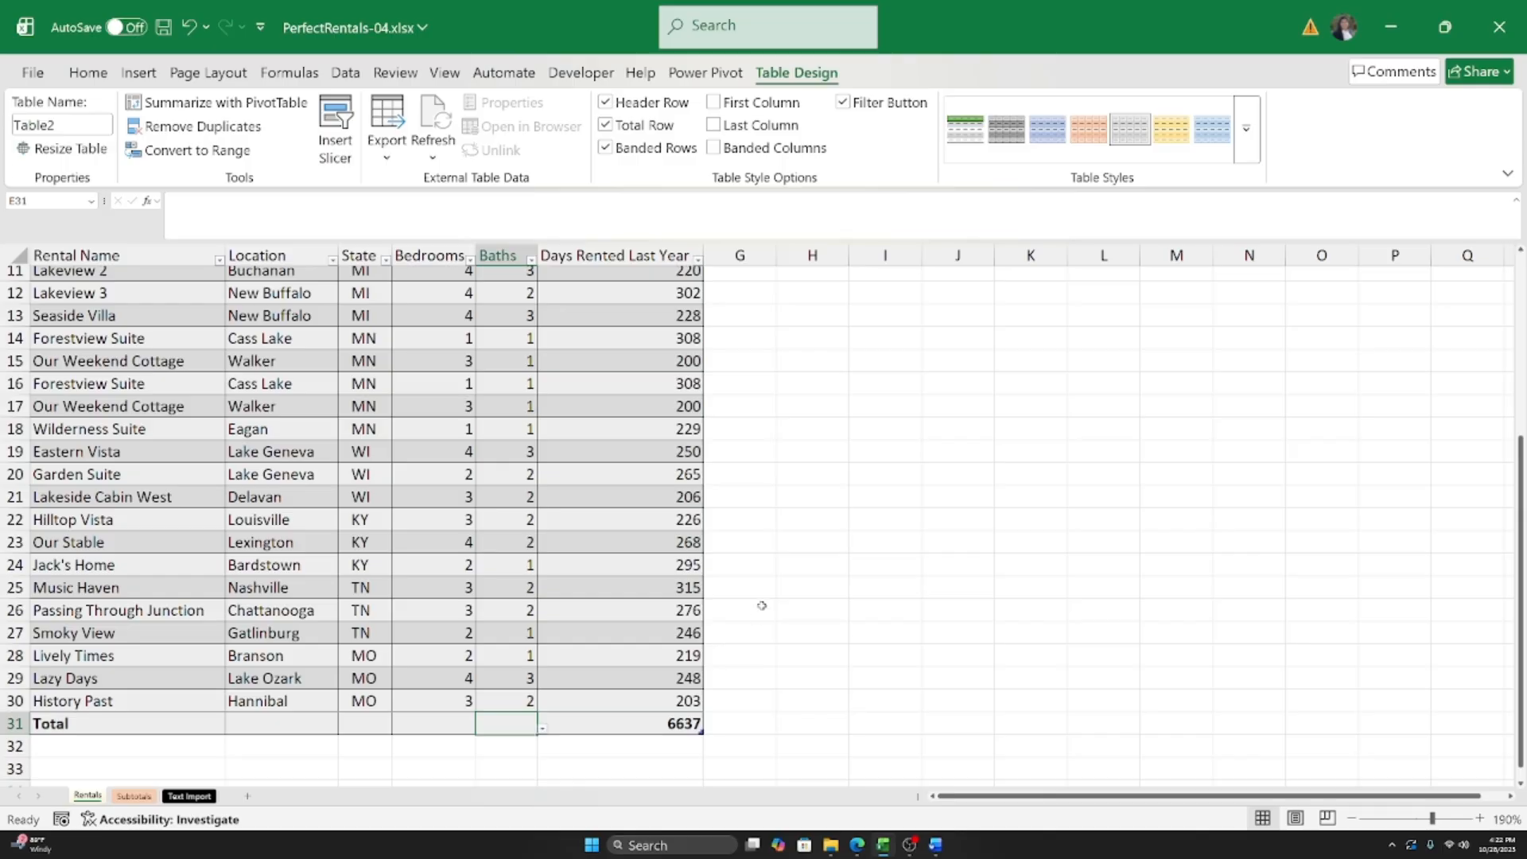
pyautogui.scroll(4, 760, 606)
pyautogui.click(414, 542)
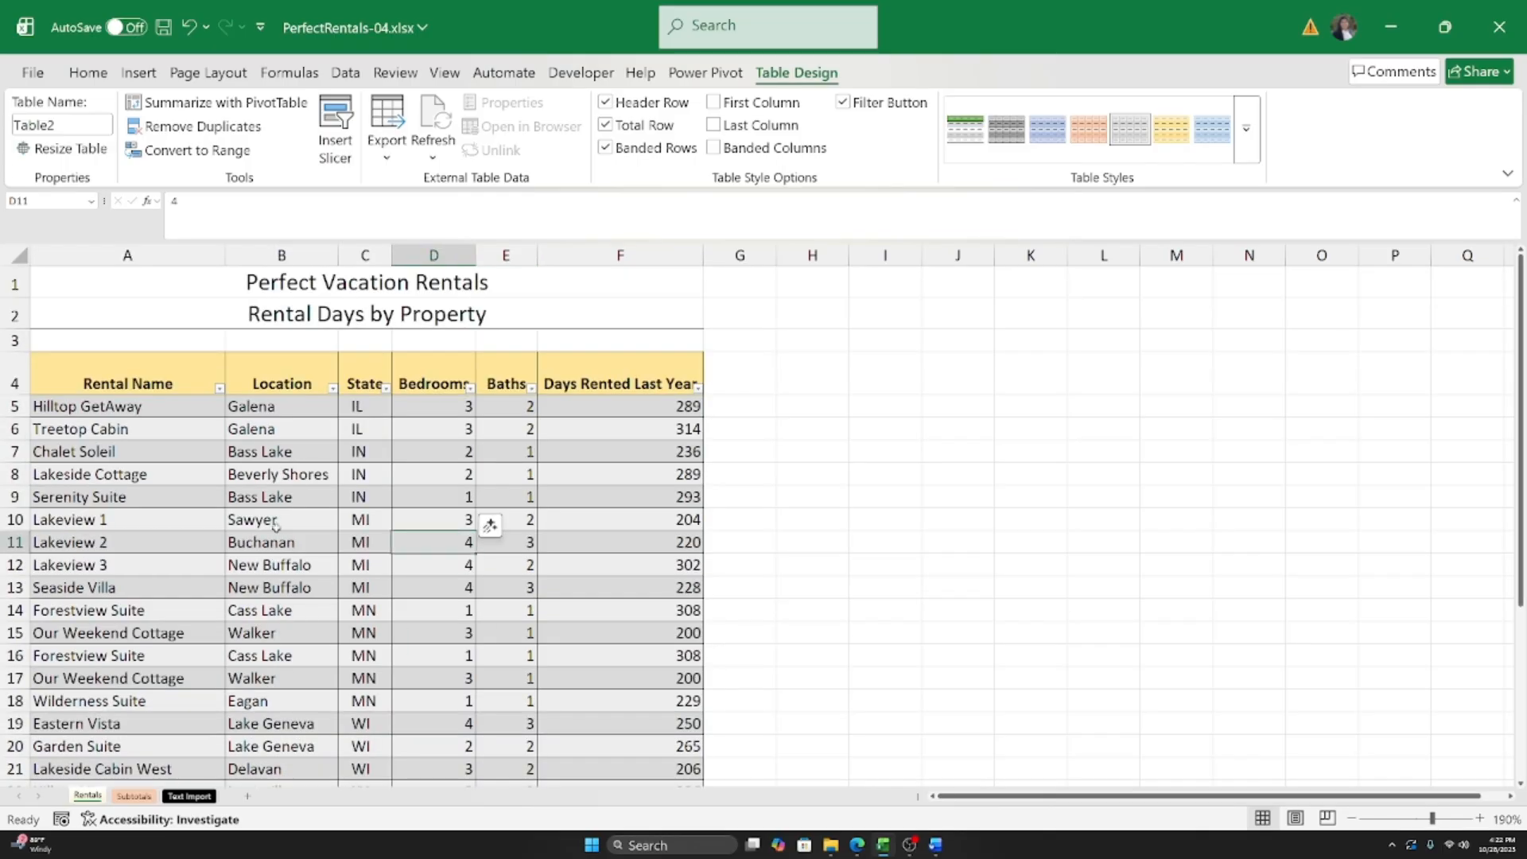
pyautogui.scroll(2, 319, 526)
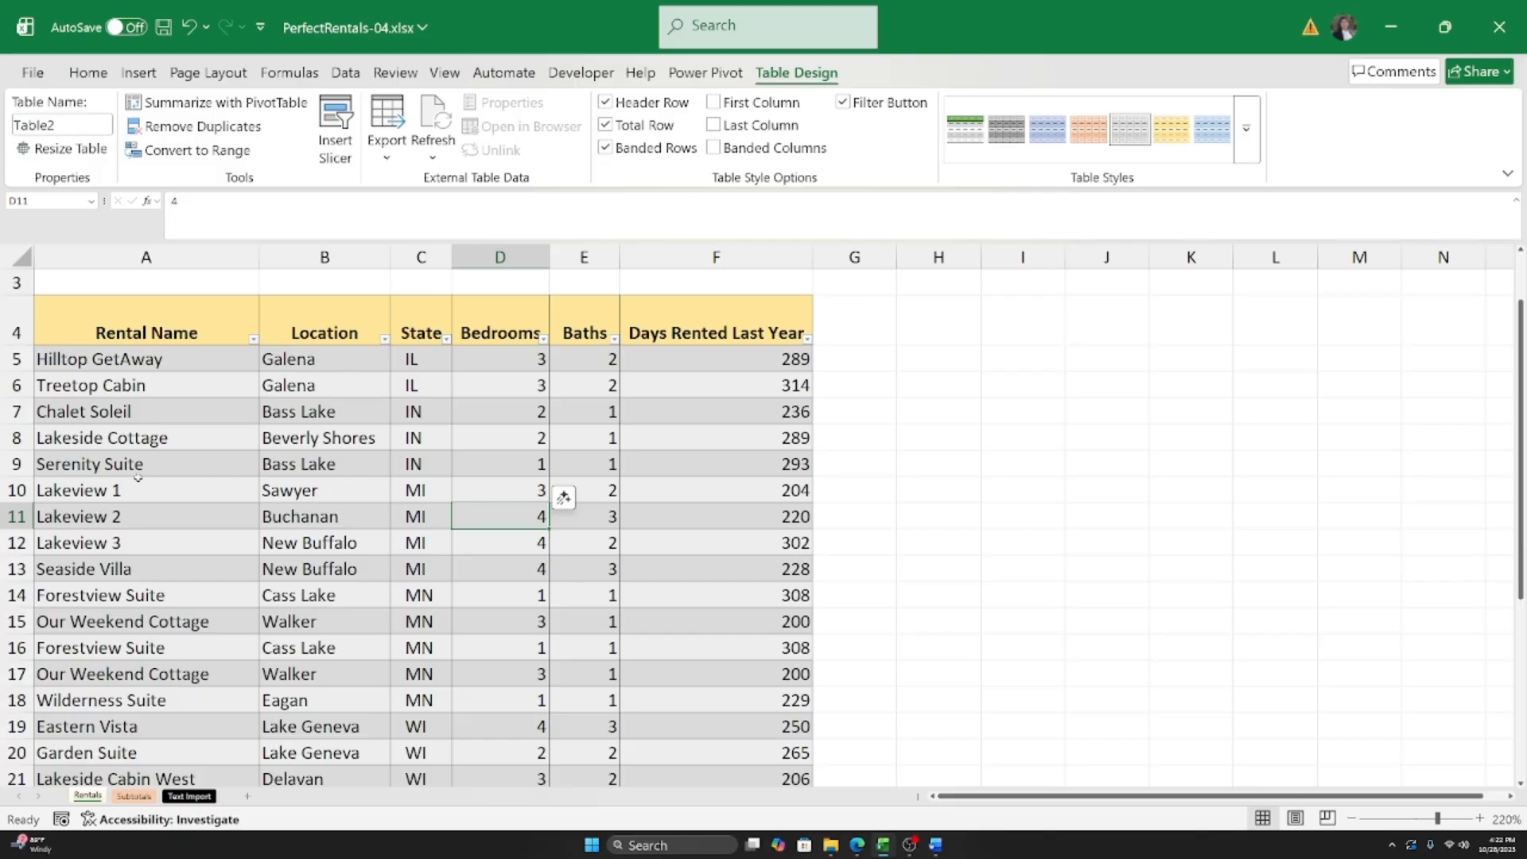
pyautogui.click(129, 437)
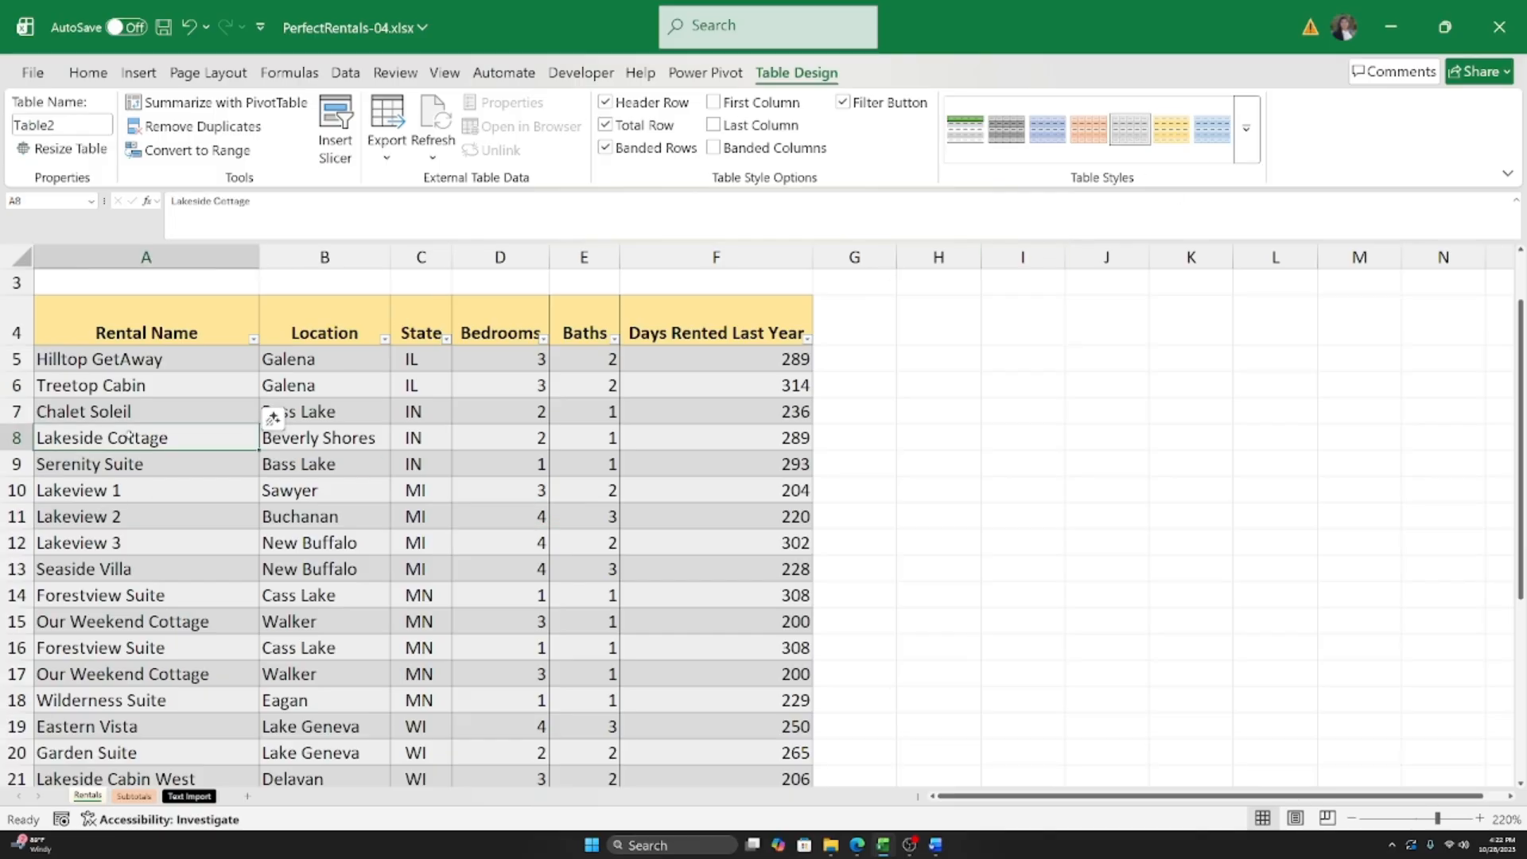
pyautogui.click(89, 73)
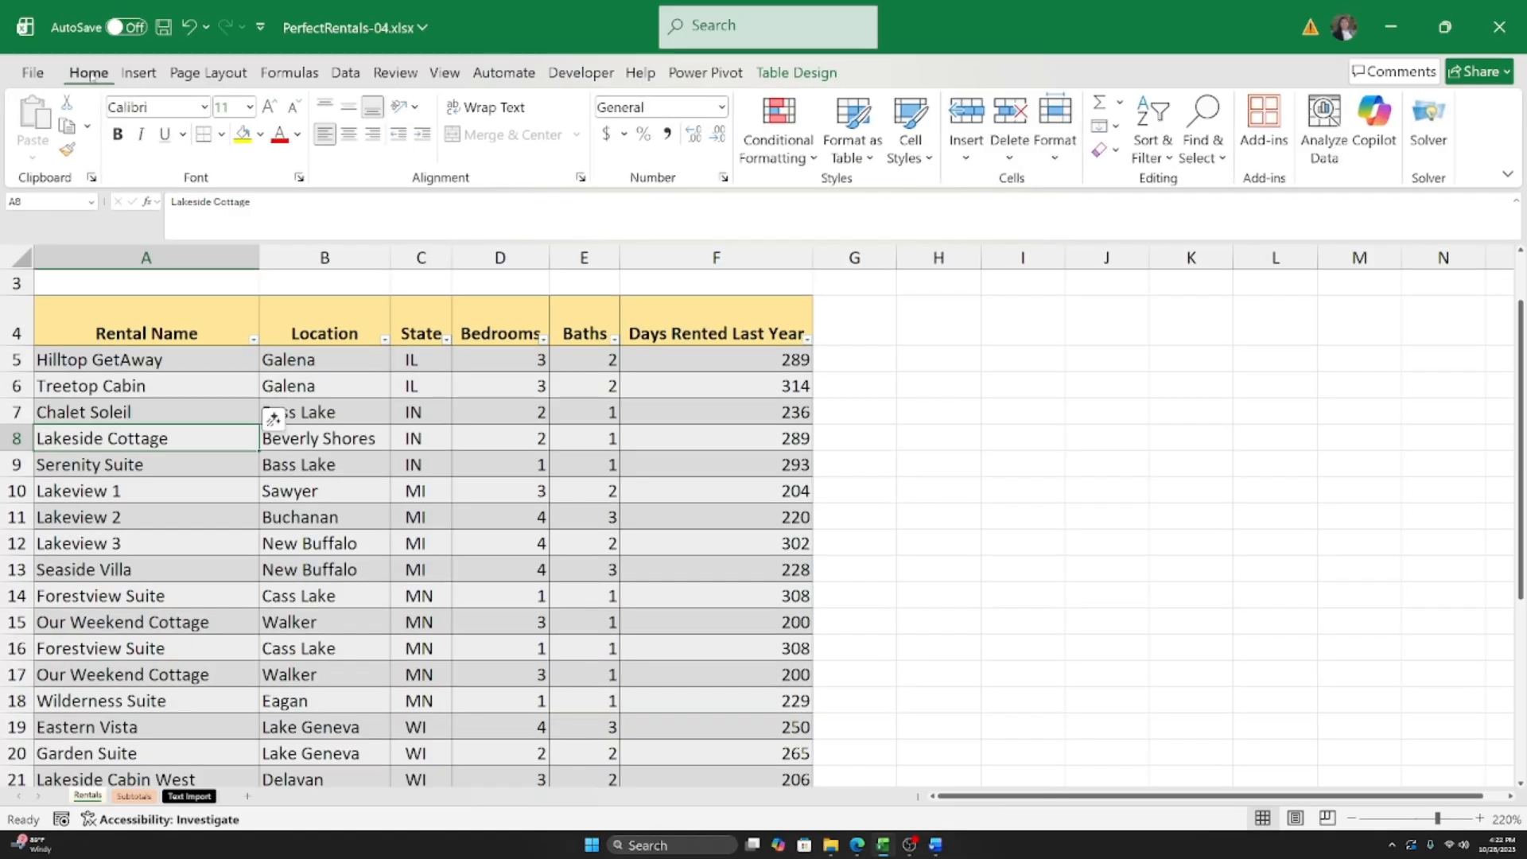
pyautogui.click(188, 414)
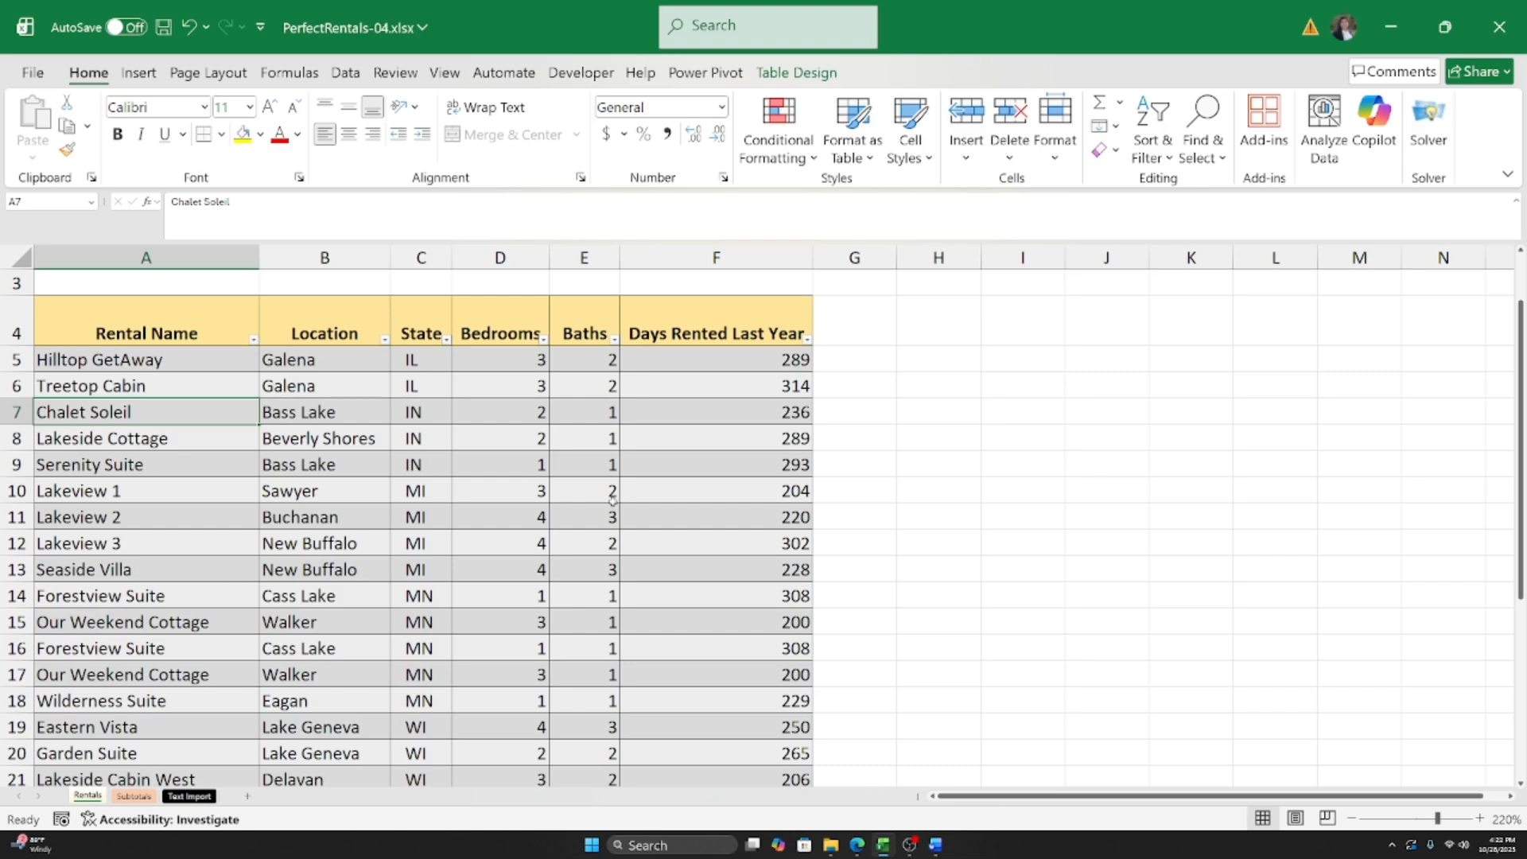
pyautogui.click(194, 358)
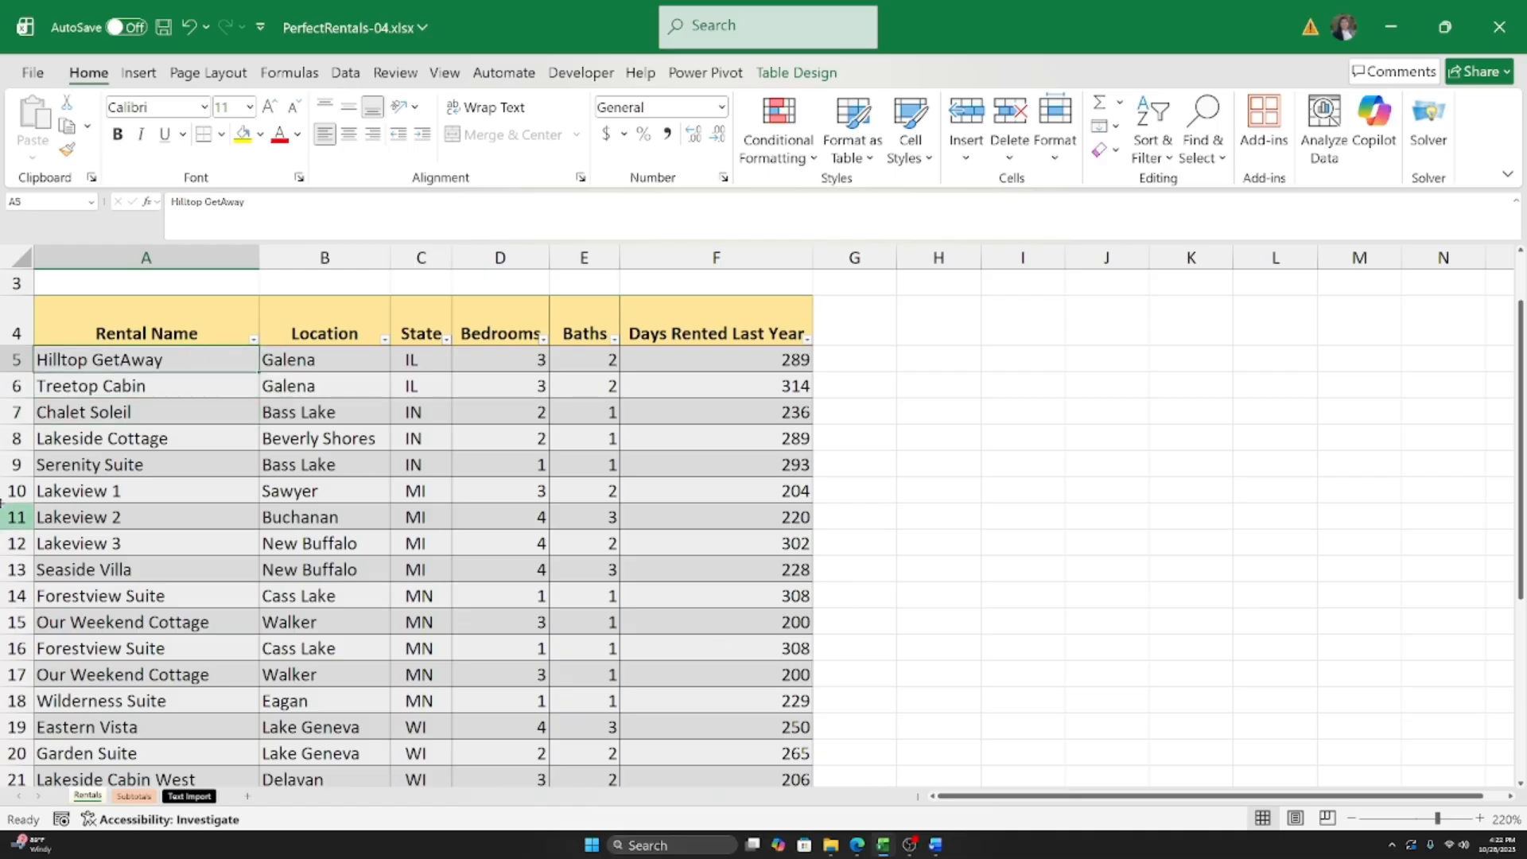
# Step: Sort the Rentals table alphabetically by Rental Name, from A to Z
pyautogui.click(116, 390)
pyautogui.click(99, 363)
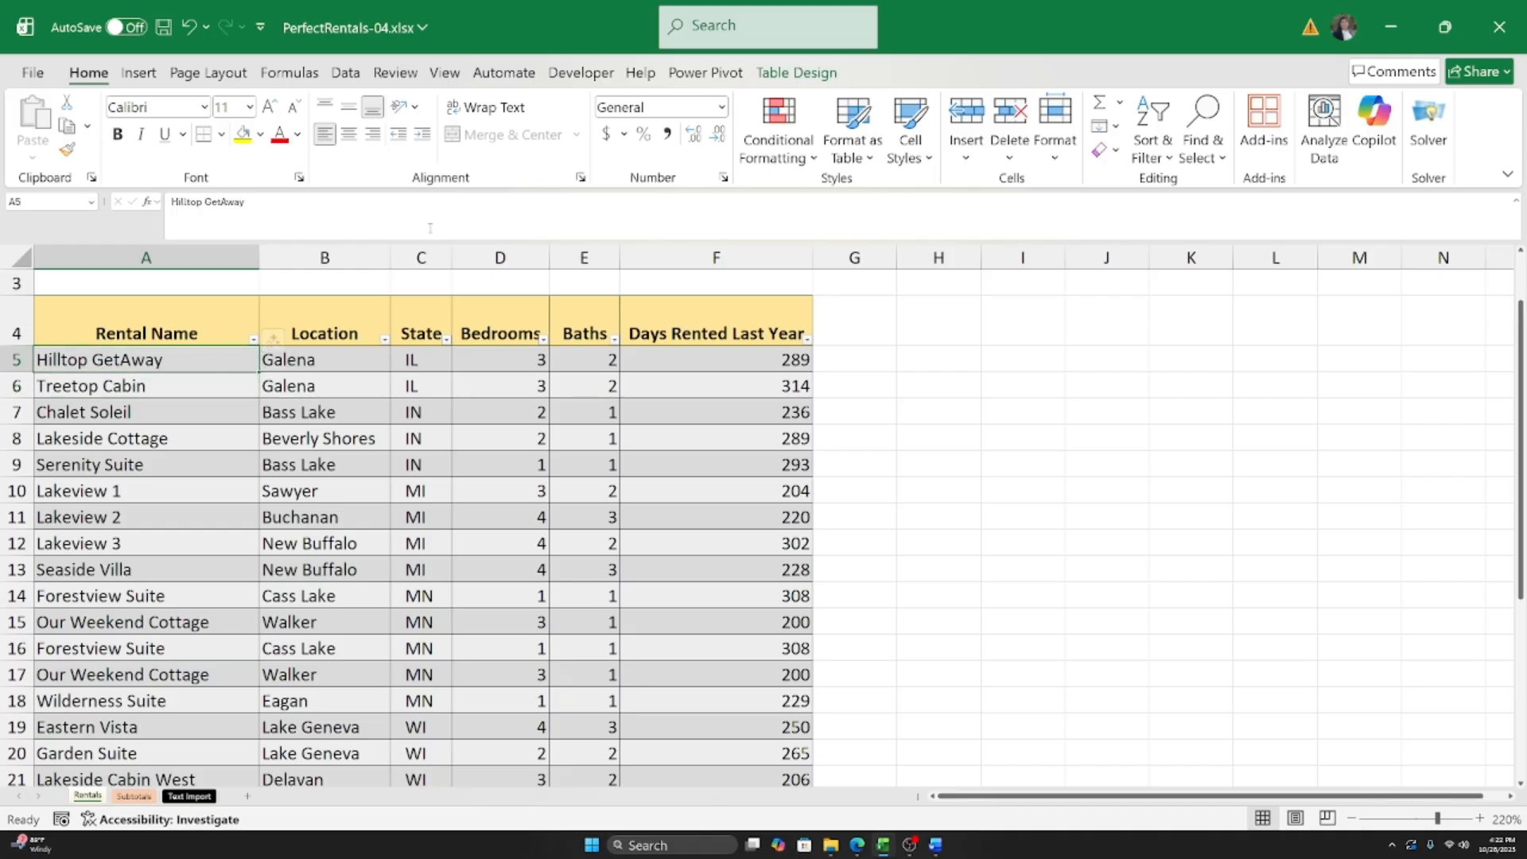
pyautogui.click(1150, 159)
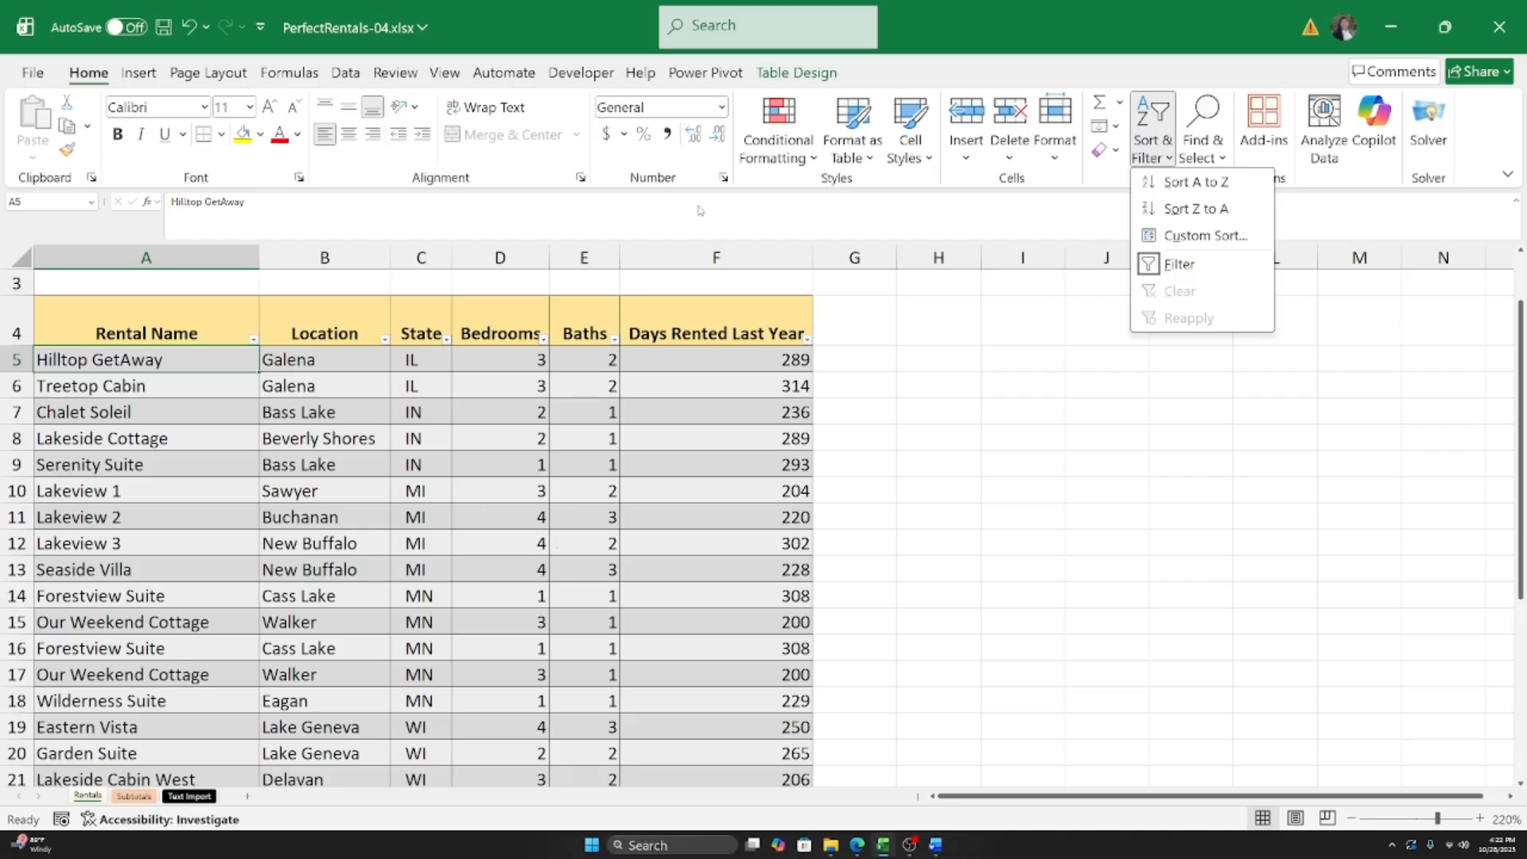
pyautogui.click(1206, 183)
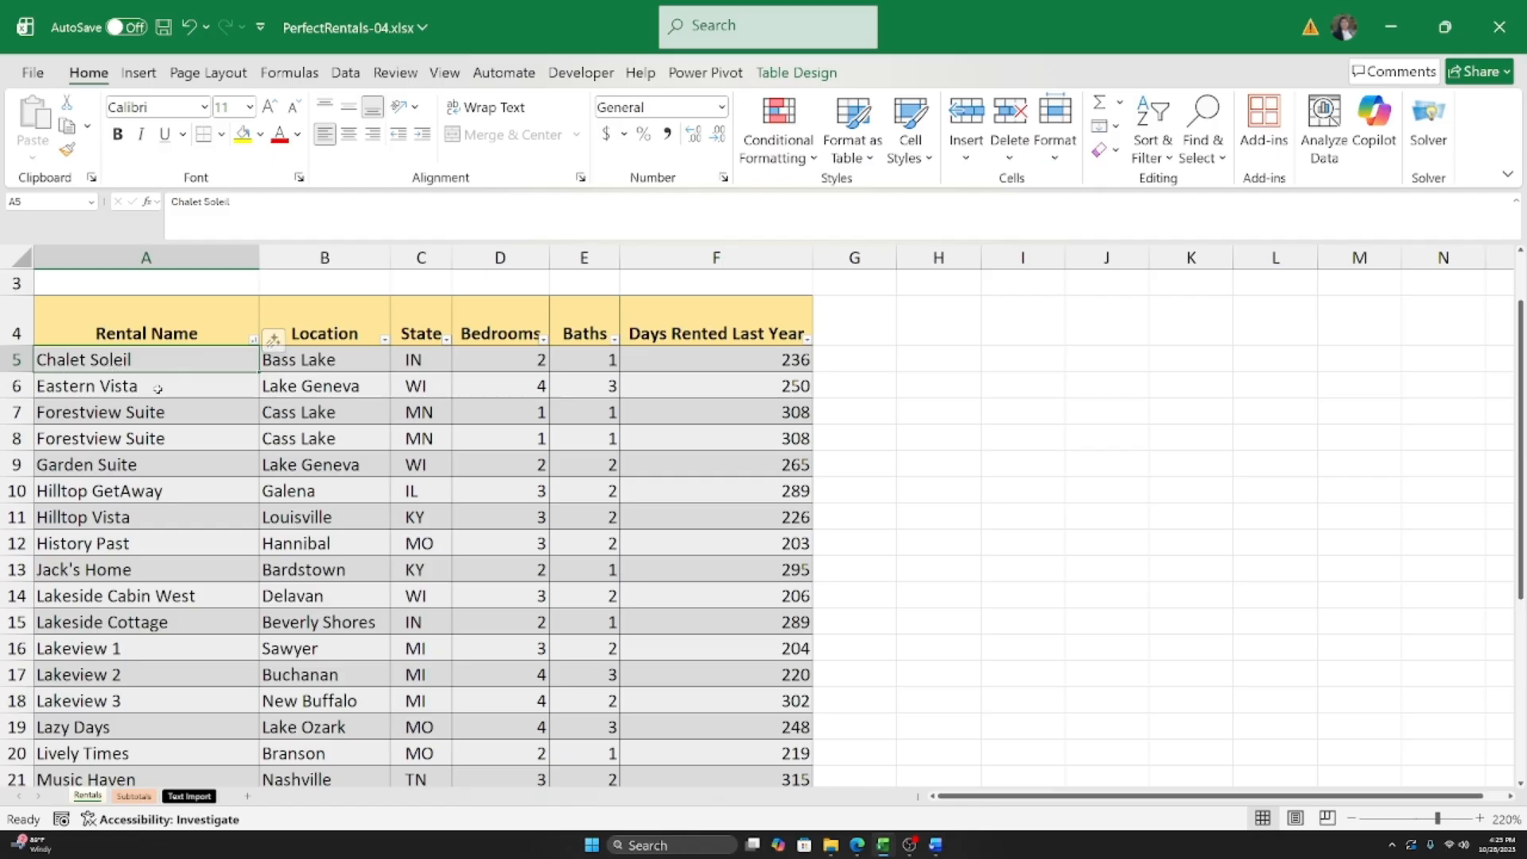
# Step: Examine the Rental Name order from the first record through the last record above the total row
pyautogui.click(123, 694)
pyautogui.click(133, 369)
pyautogui.click(150, 438)
pyautogui.click(142, 650)
pyautogui.click(140, 673)
pyautogui.scroll(-4, 140, 673)
pyautogui.click(141, 650)
pyautogui.click(127, 699)
pyautogui.click(122, 645)
pyautogui.click(110, 545)
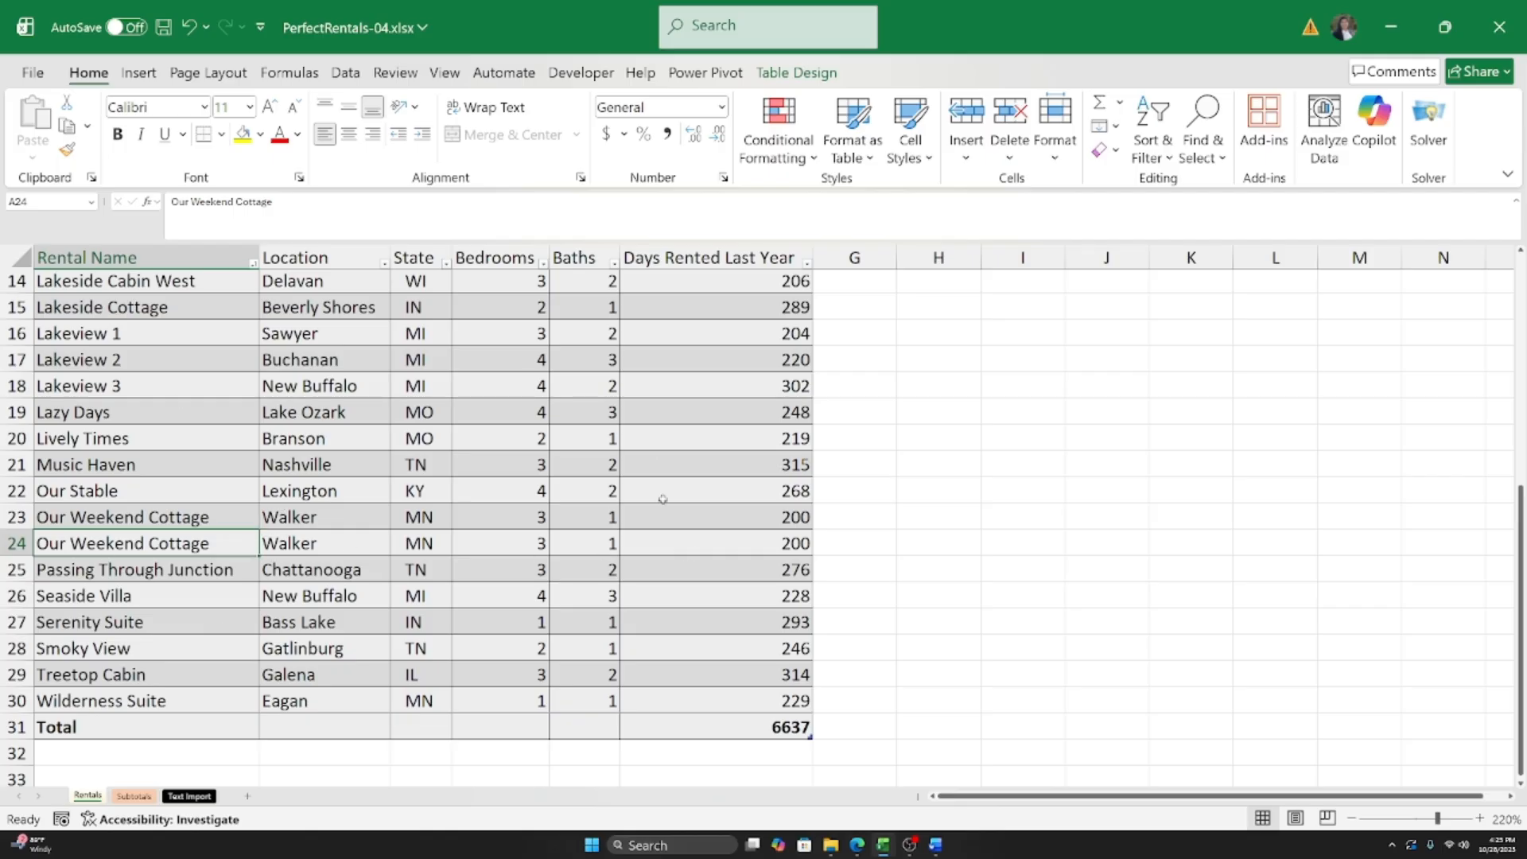
pyautogui.click(180, 675)
pyautogui.scroll(5, 176, 664)
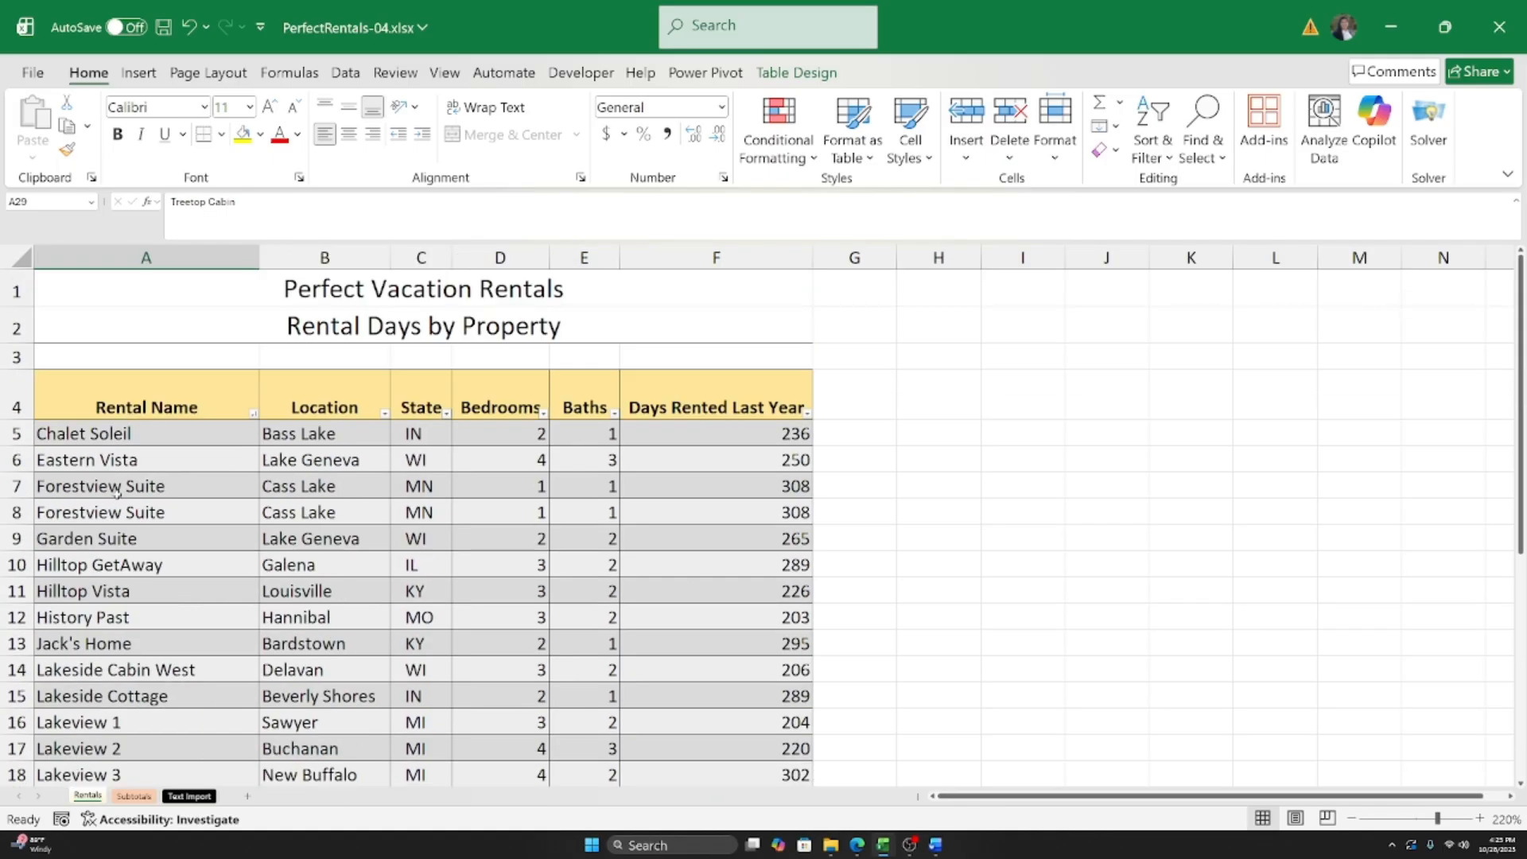
pyautogui.click(84, 433)
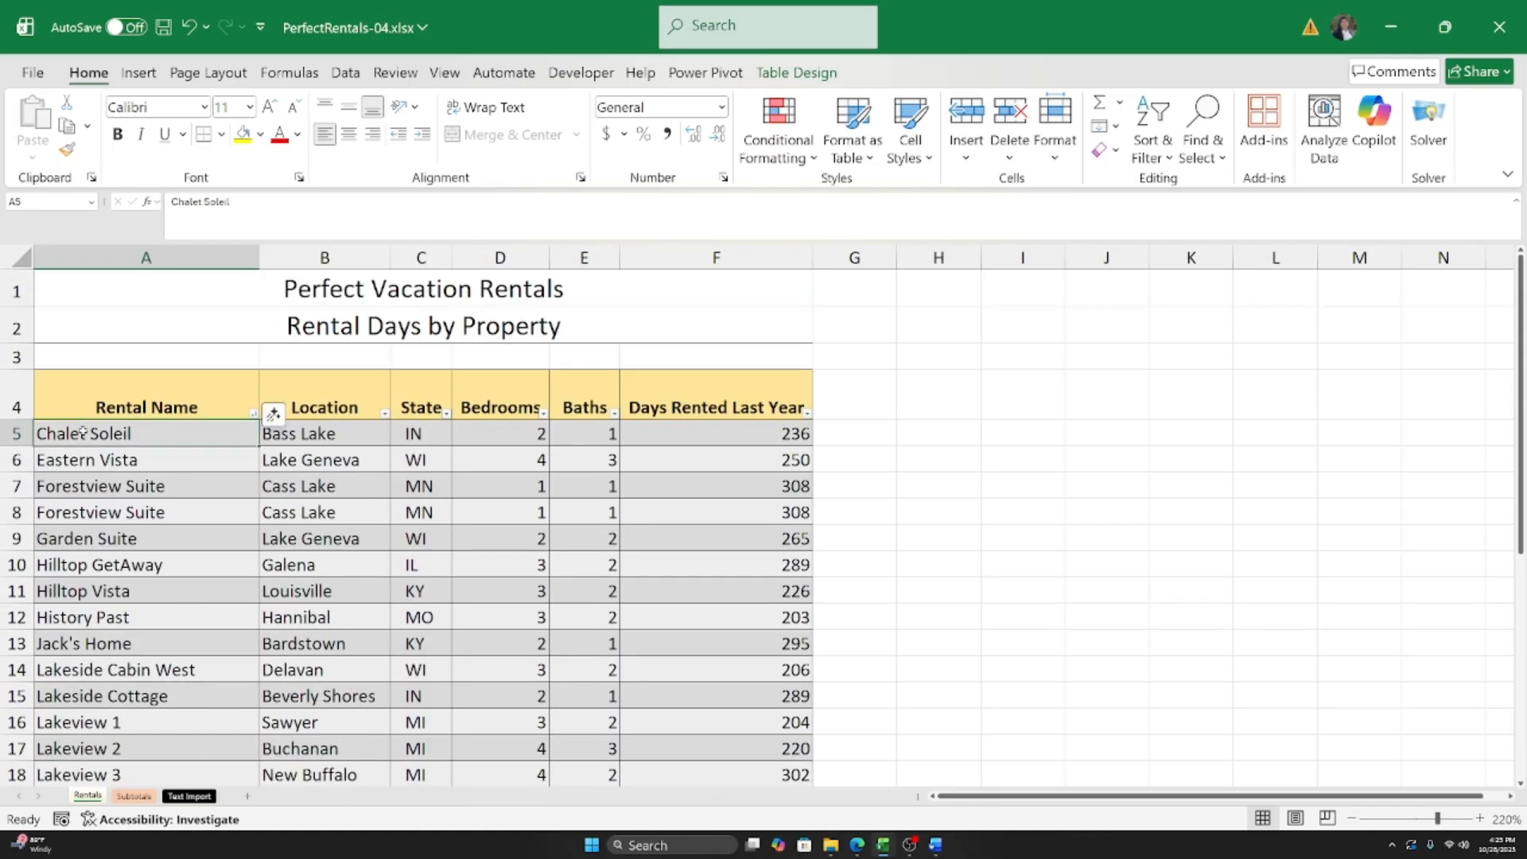
# Step: Sort the table by Location from A to Z and review the order of the records
pyautogui.click(301, 434)
pyautogui.scroll(-1, 330, 430)
pyautogui.scroll(1, 330, 427)
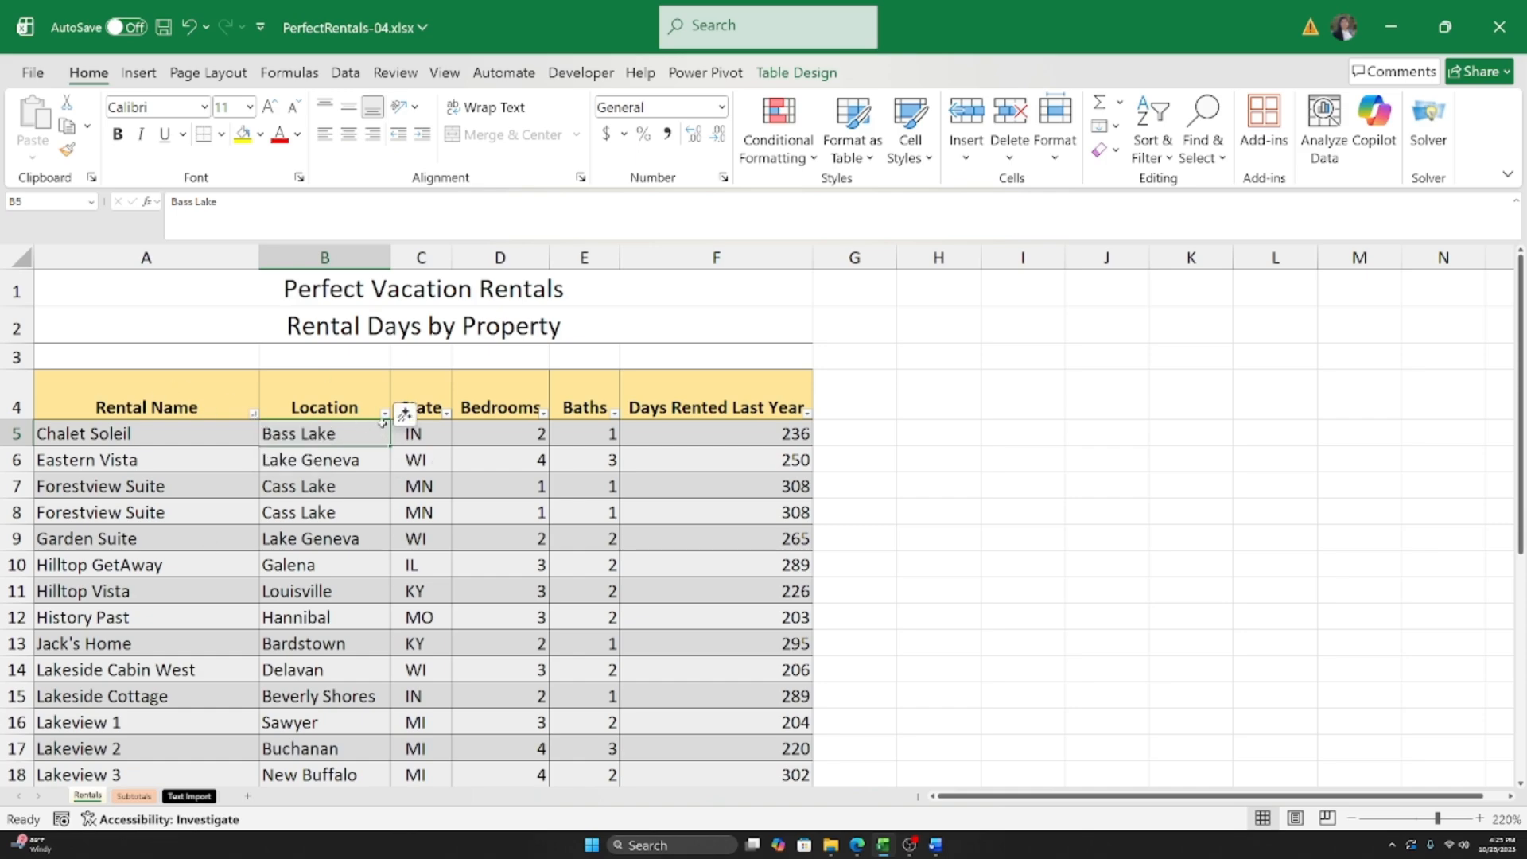
pyautogui.click(385, 413)
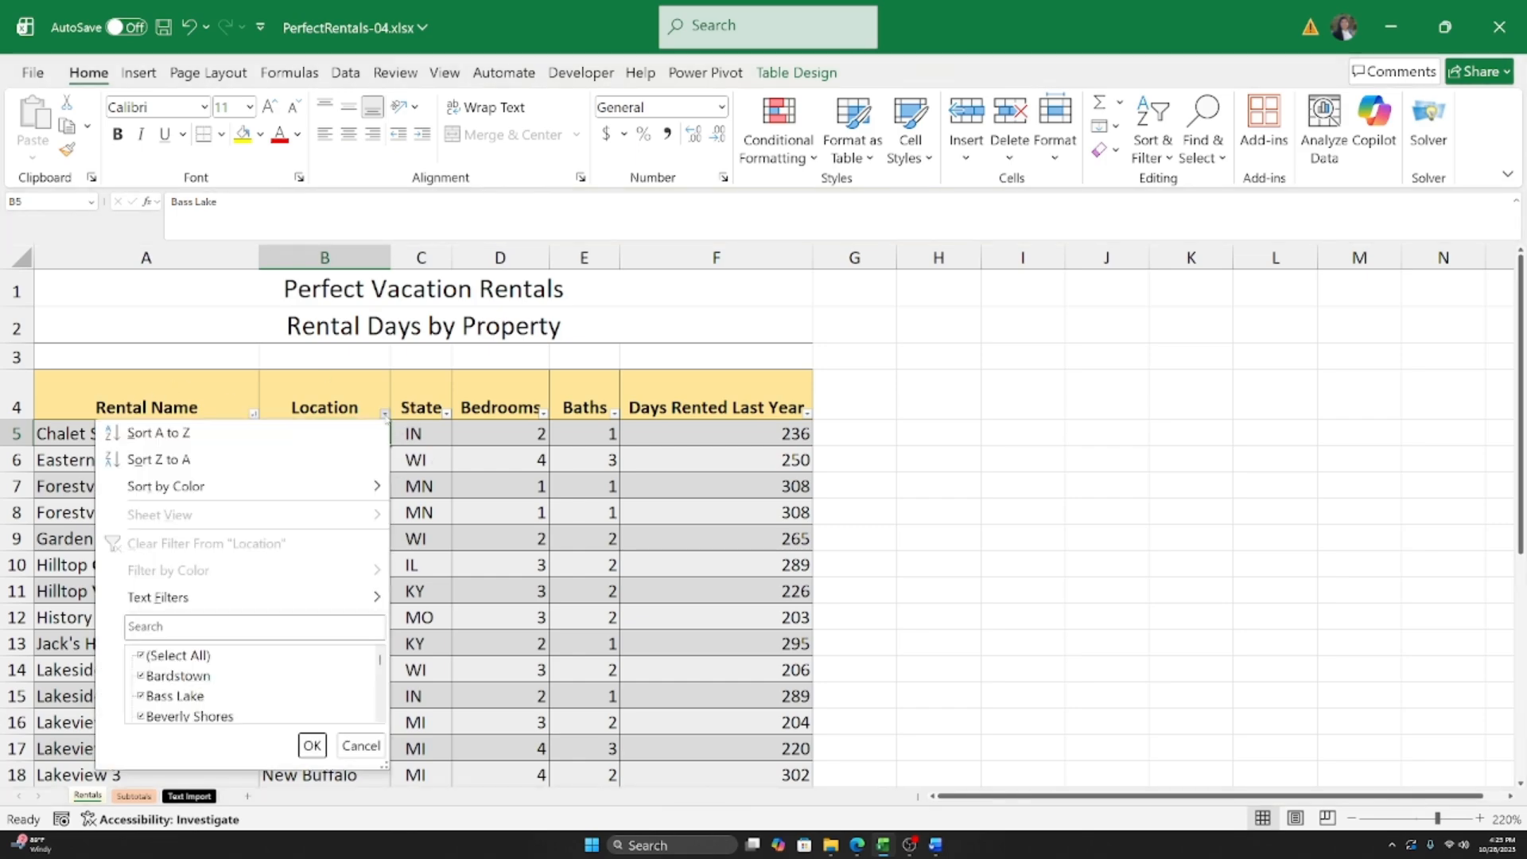
pyautogui.click(262, 440)
pyautogui.click(347, 490)
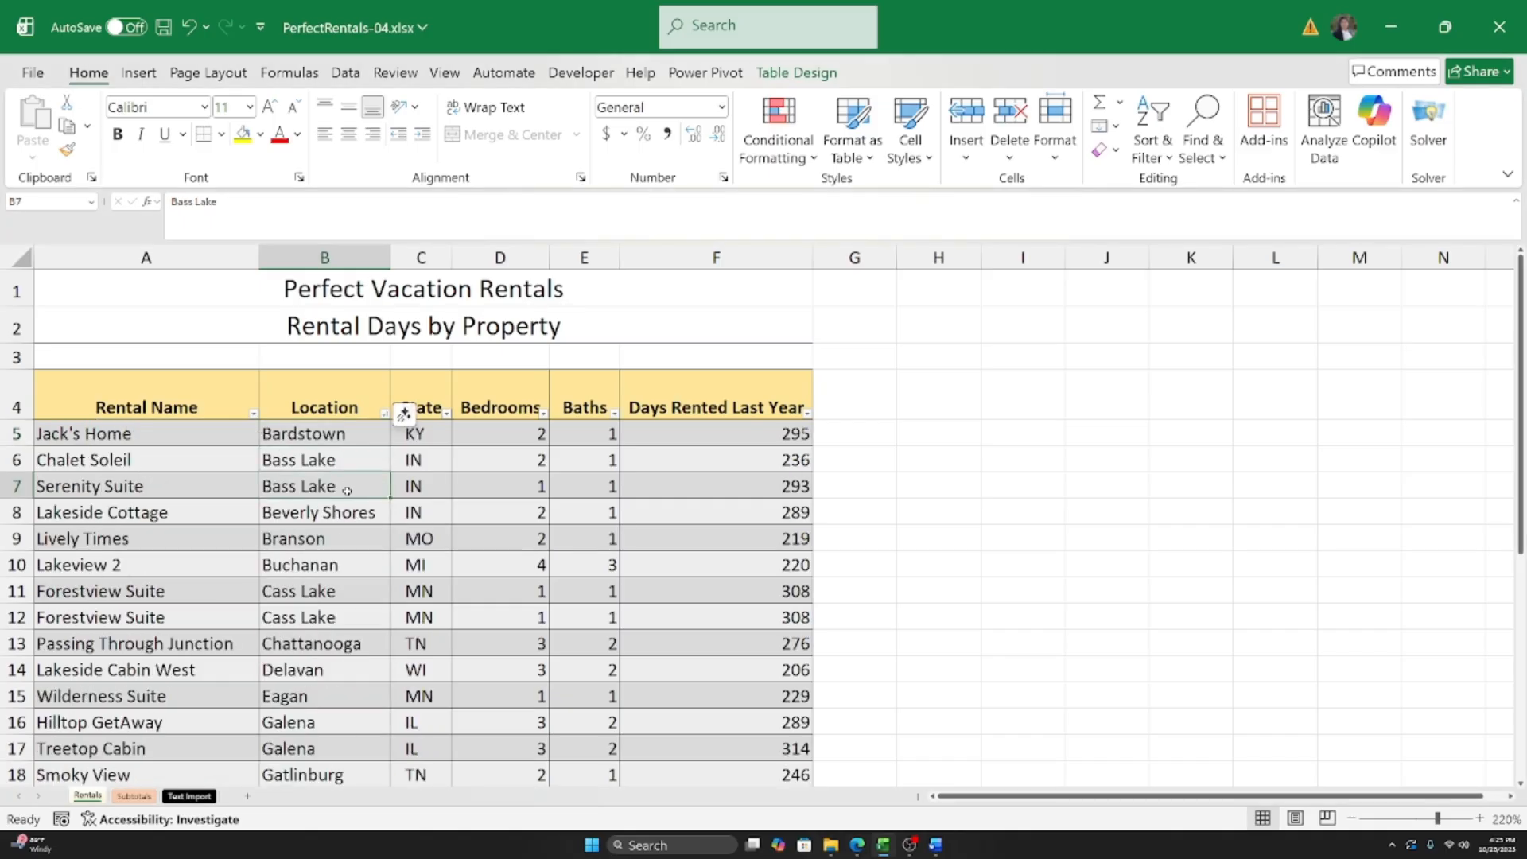
pyautogui.click(313, 437)
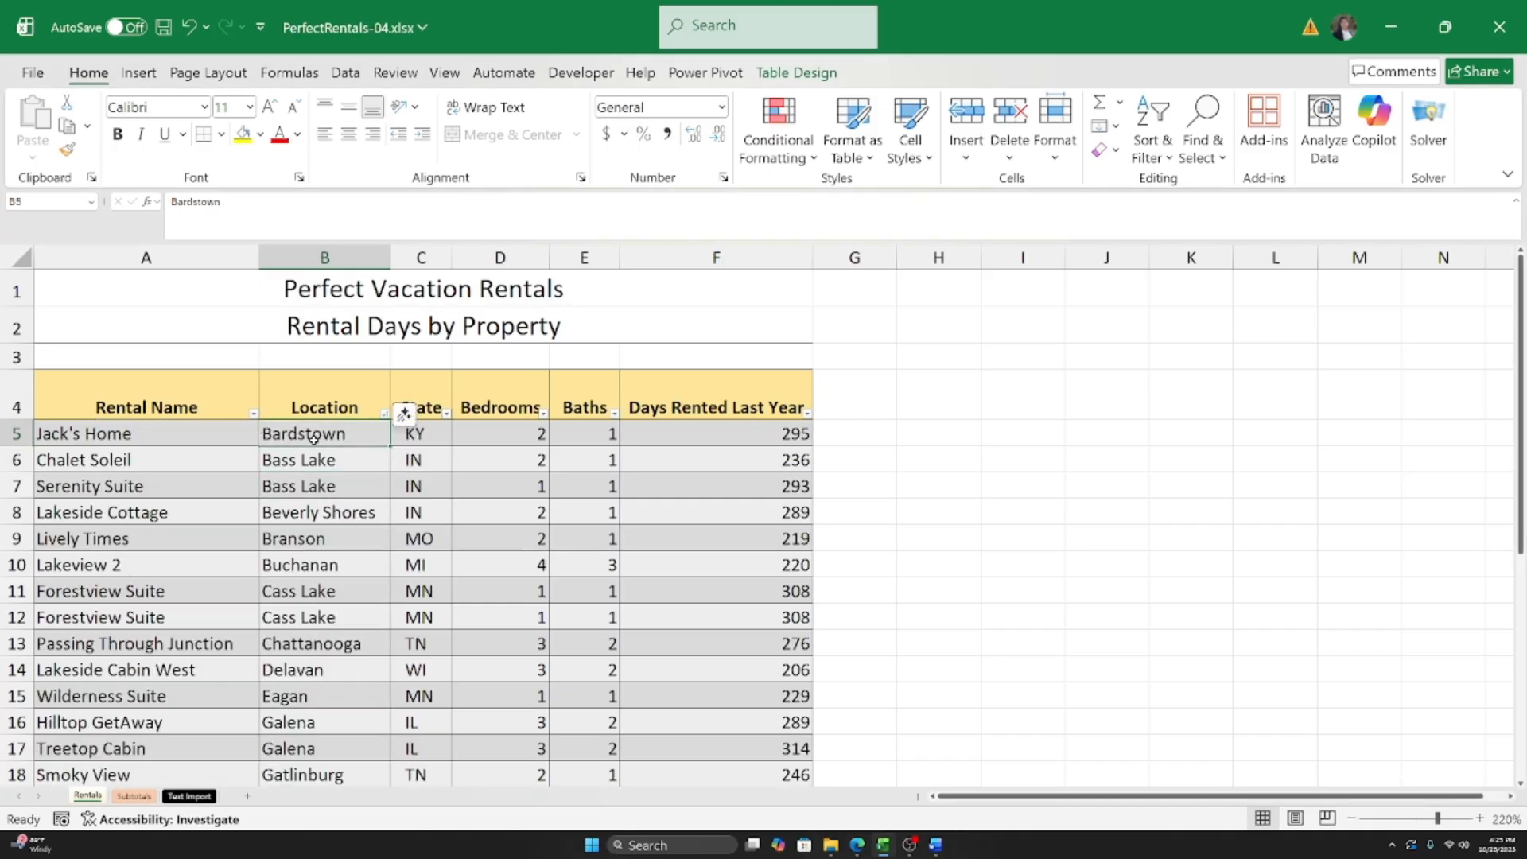
pyautogui.scroll(-5, 313, 436)
pyautogui.scroll(5, 318, 445)
# Step: Sort the table by State from A to Z and review the order down to the last record
pyautogui.click(411, 434)
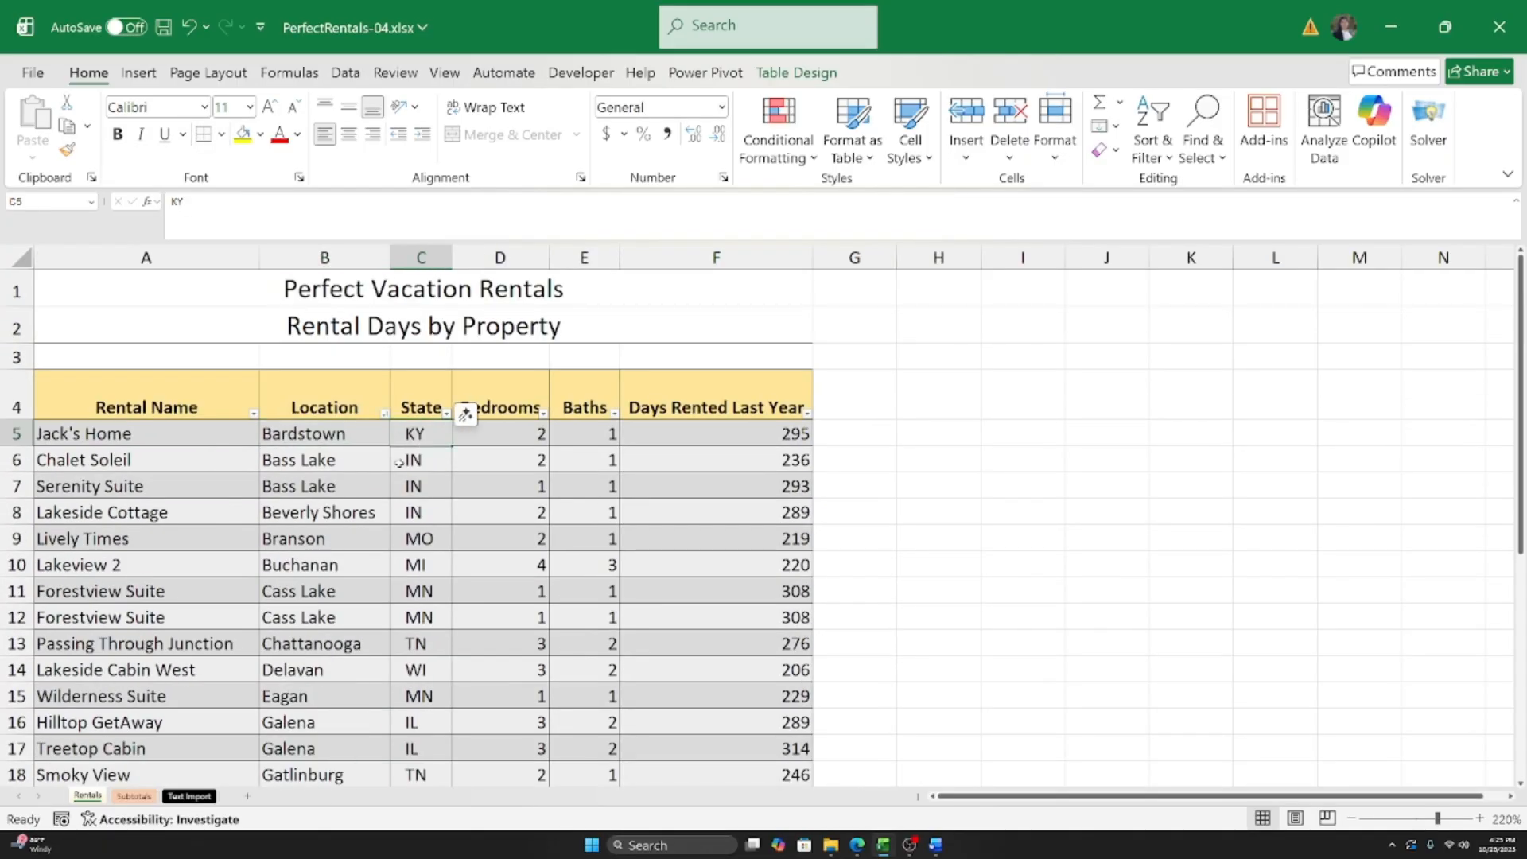
pyautogui.click(446, 414)
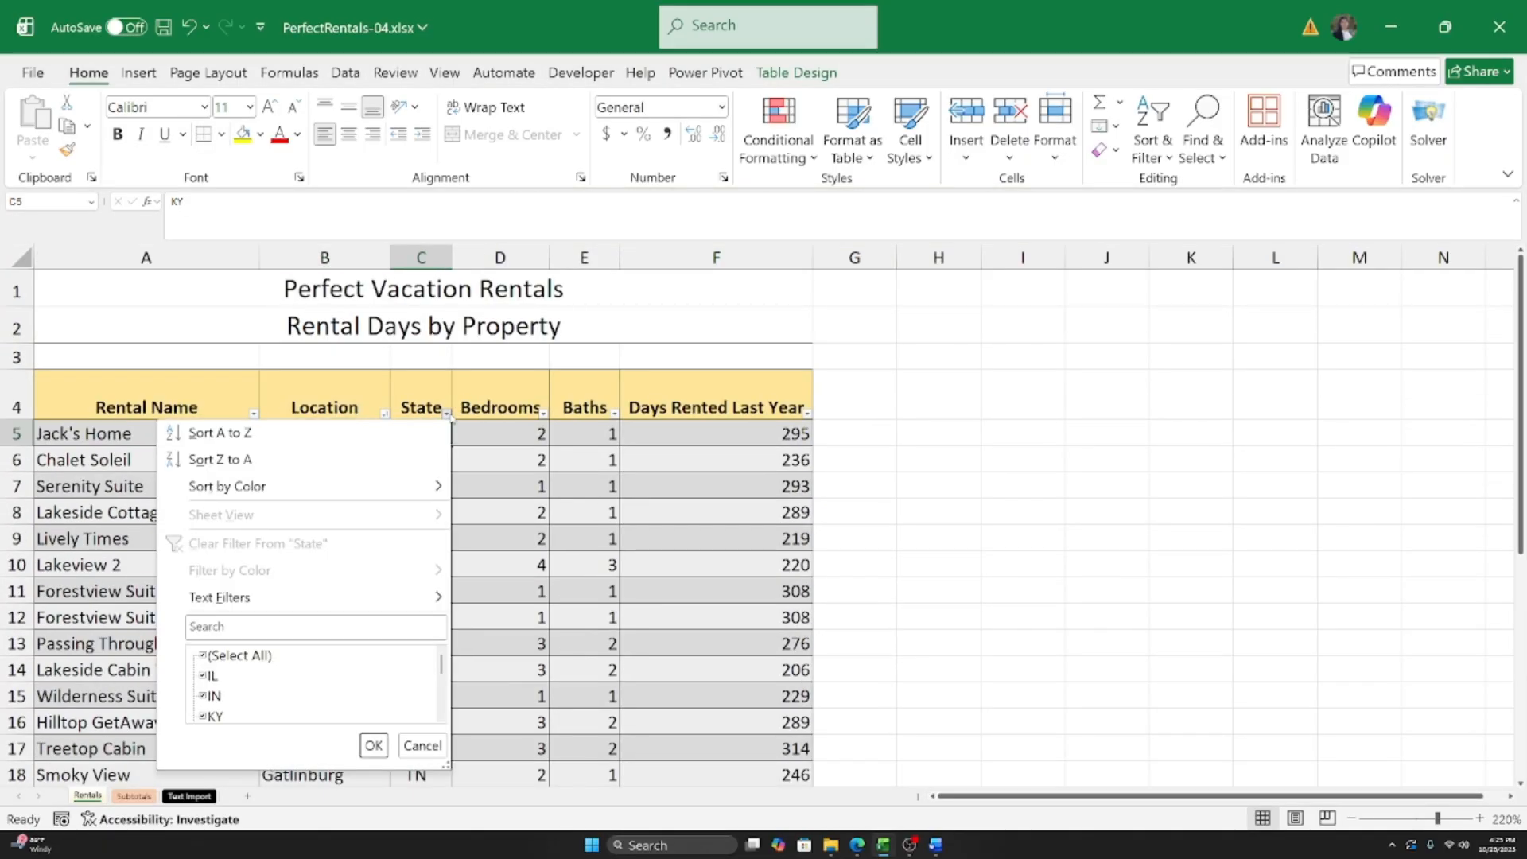
pyautogui.click(347, 436)
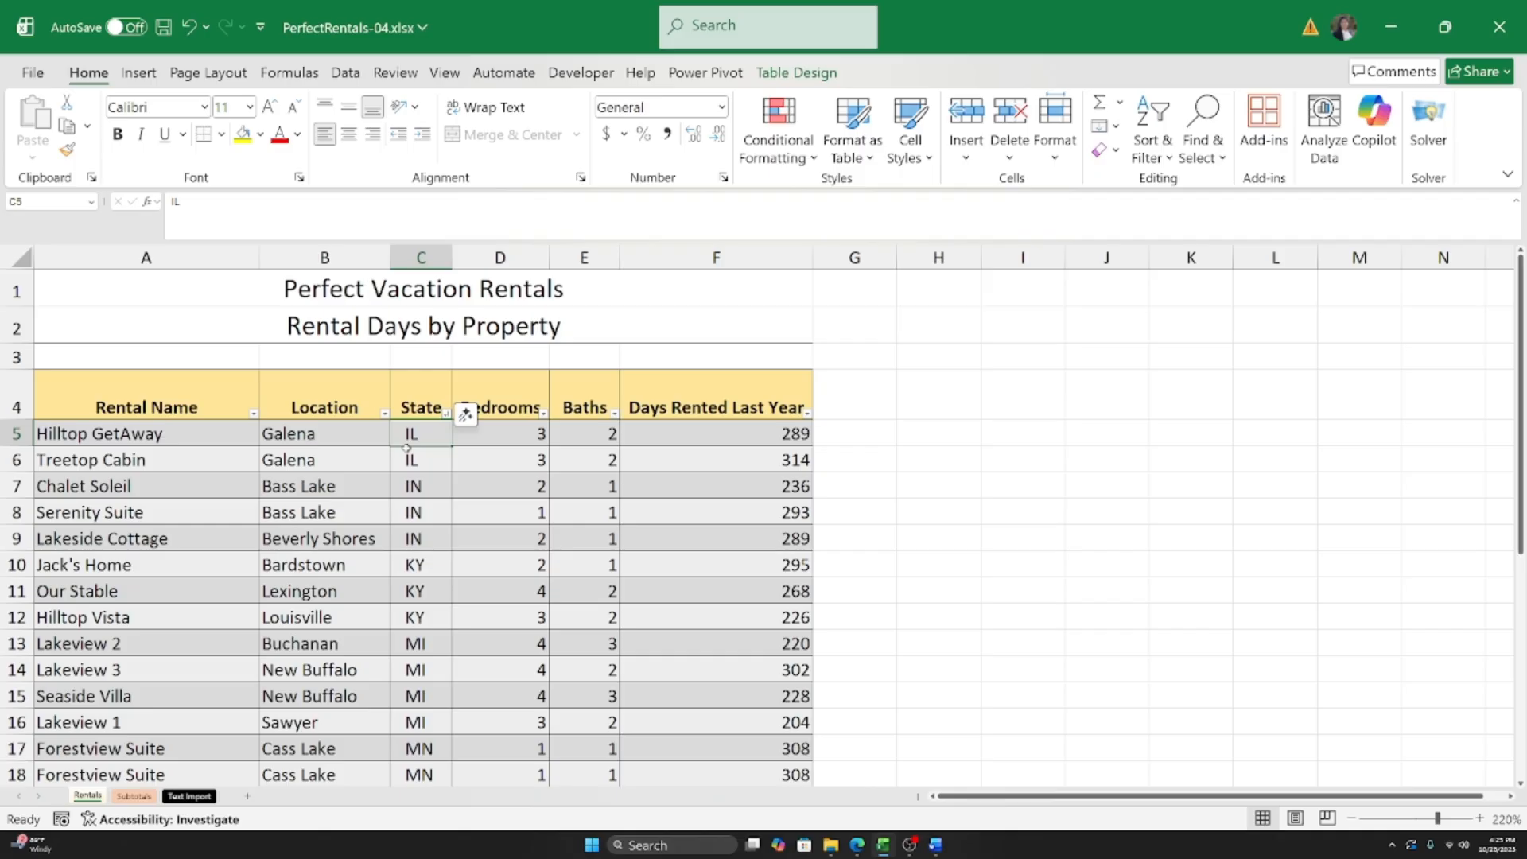
pyautogui.scroll(-1, 406, 448)
pyautogui.click(412, 685)
pyautogui.scroll(5, 428, 373)
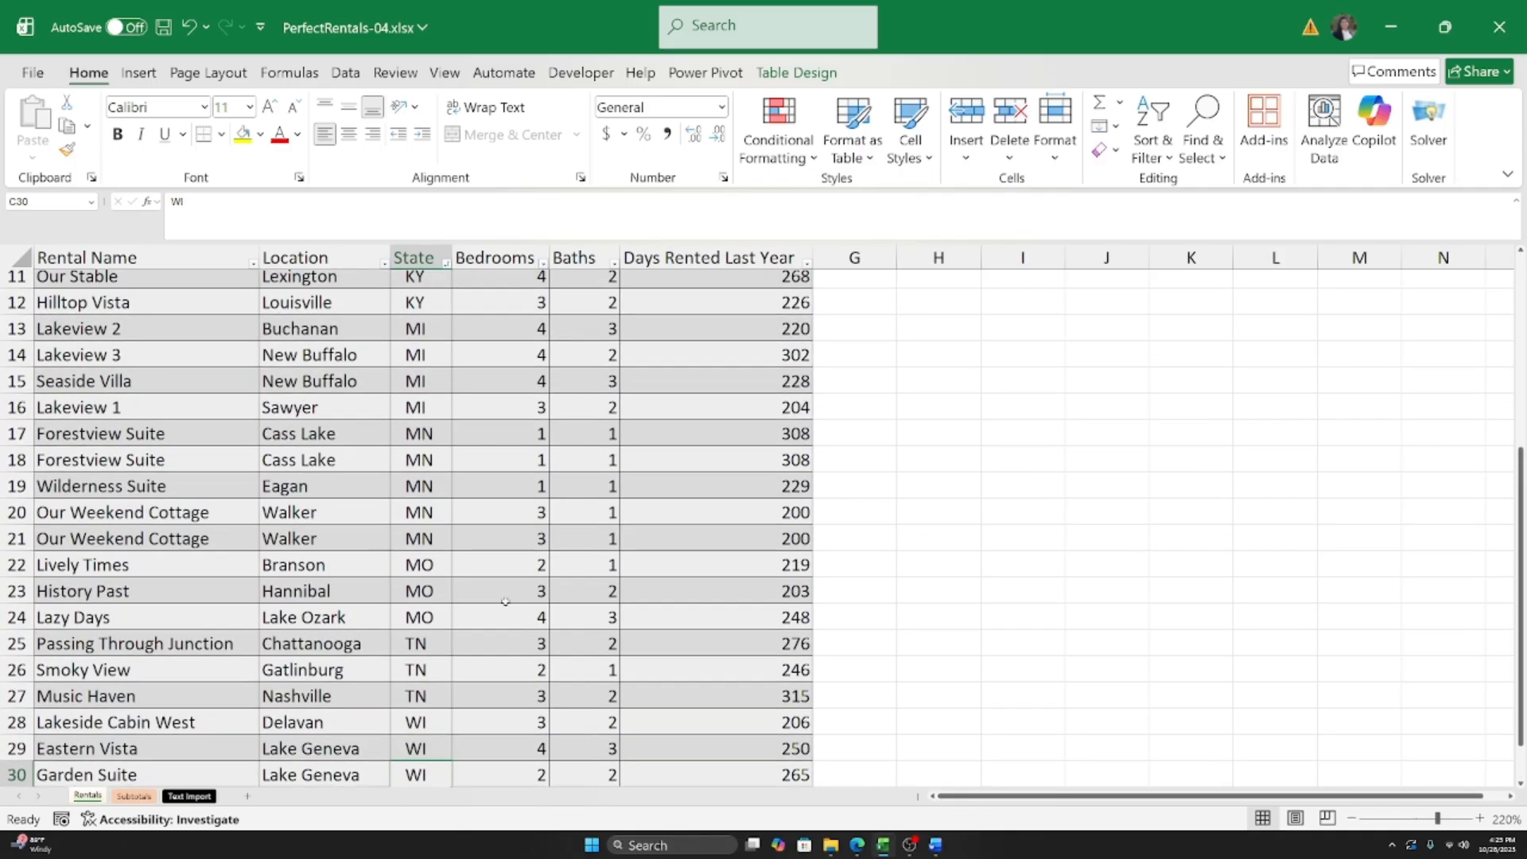
pyautogui.click(412, 437)
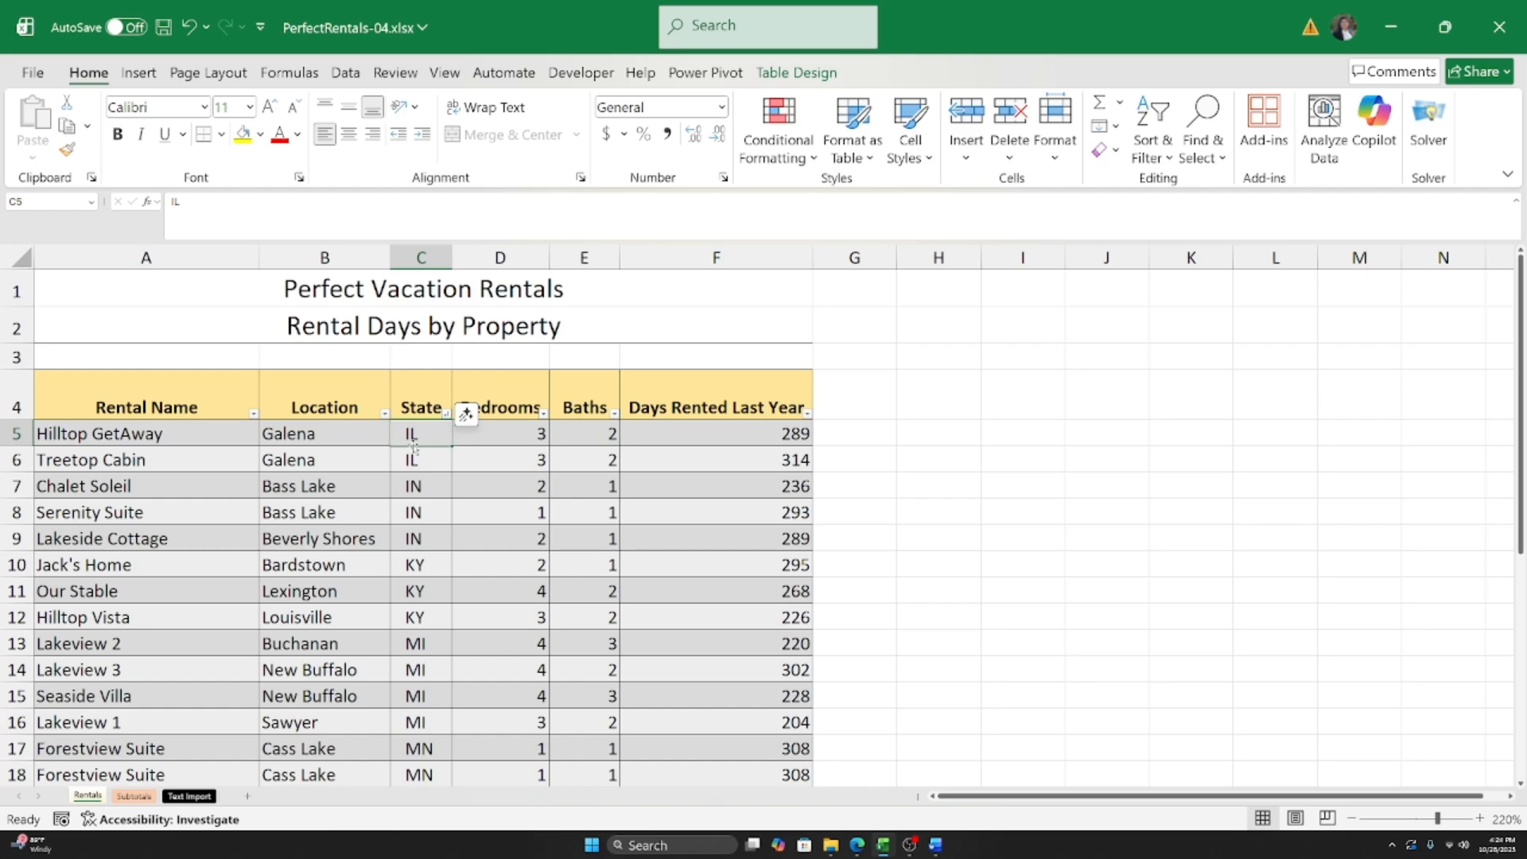
# Step: Compare the rental names within the states, then start a custom sort with State as the first sort column
pyautogui.click(73, 439)
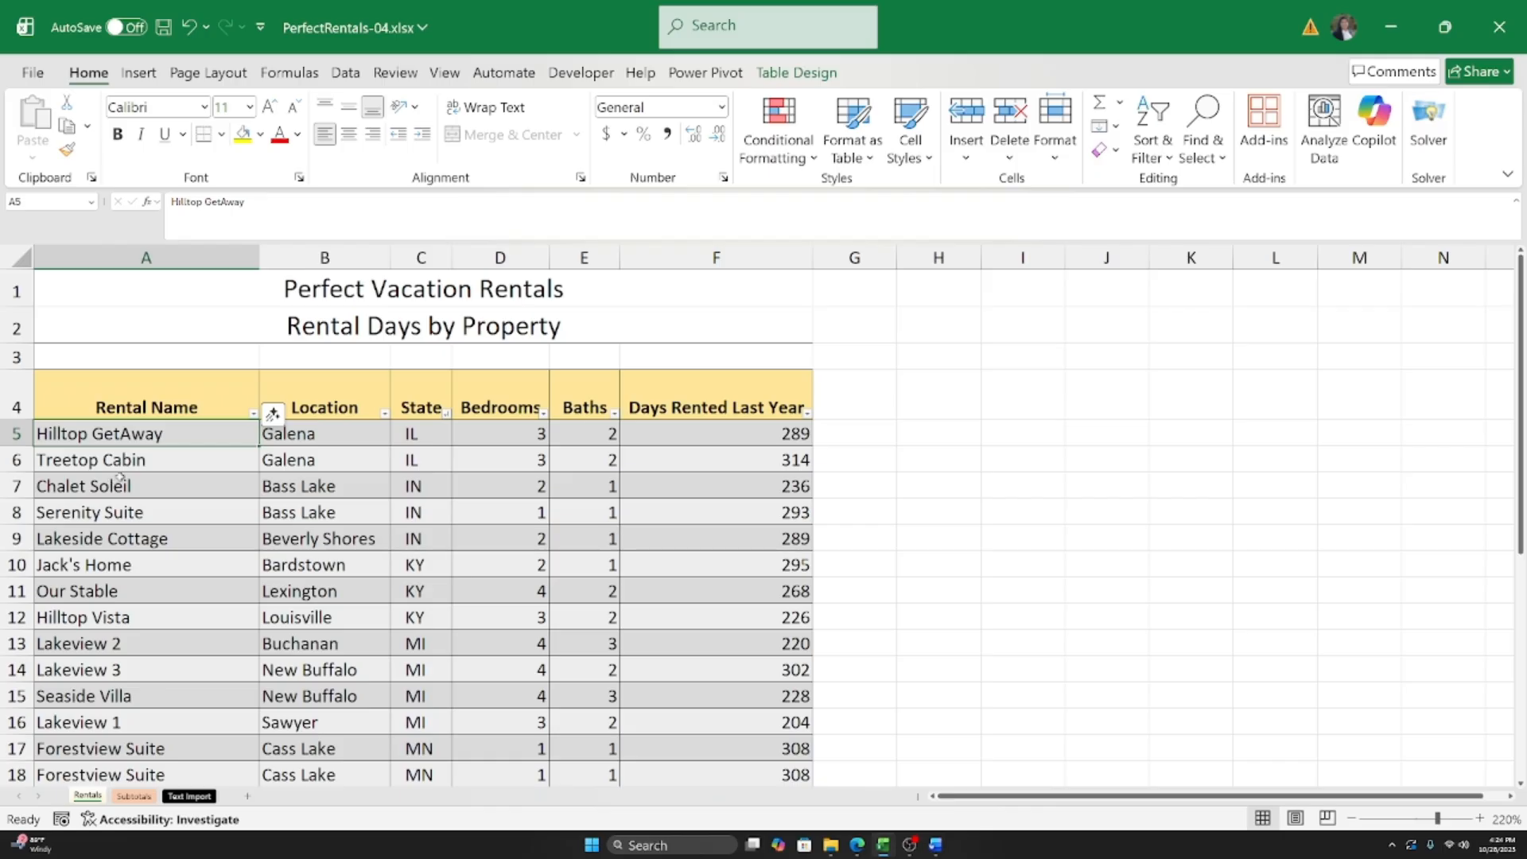
pyautogui.click(72, 489)
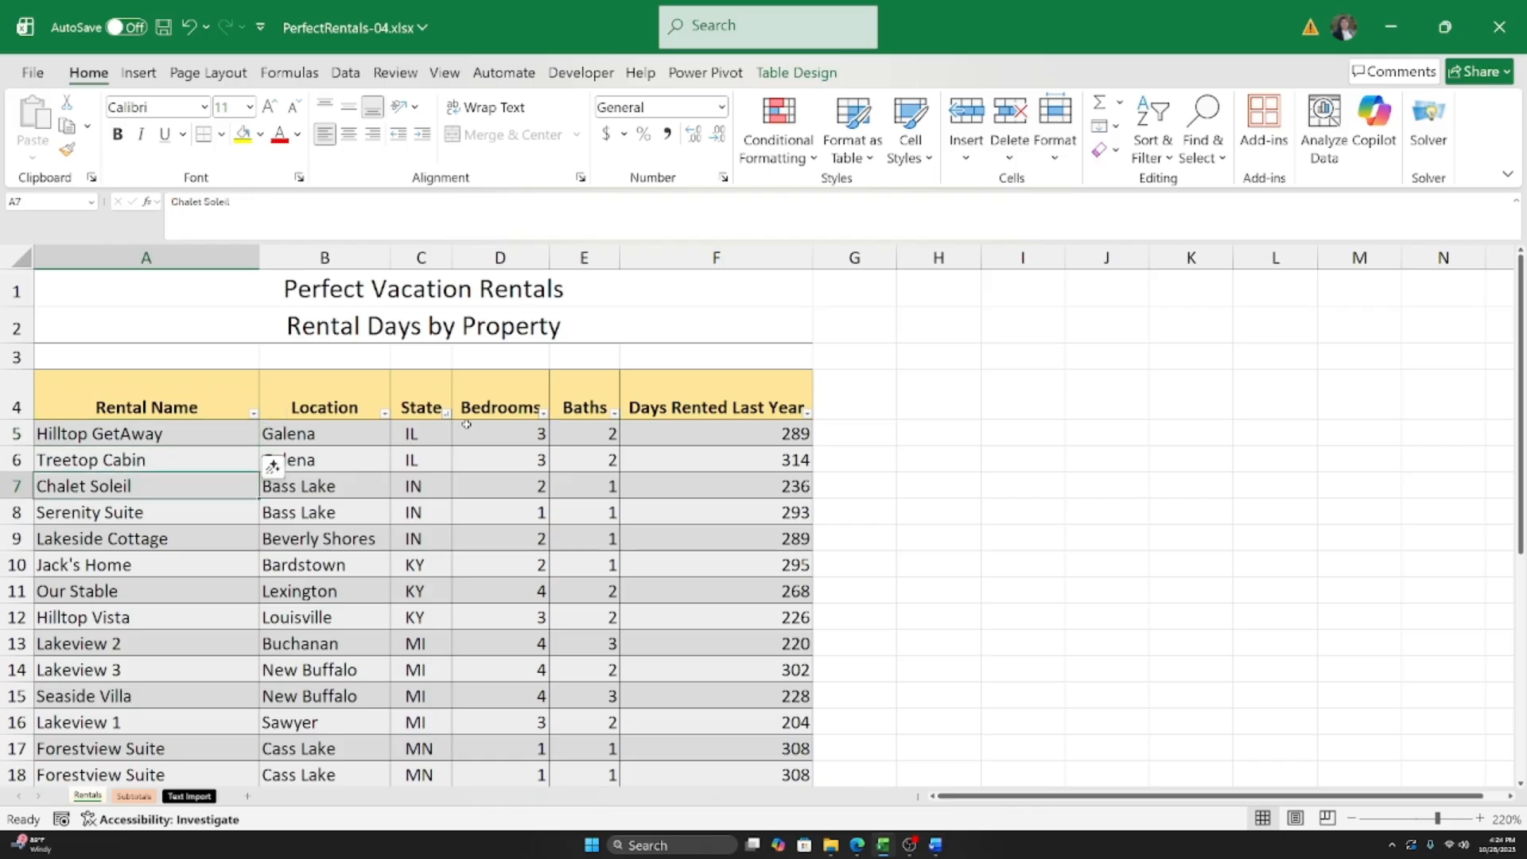
pyautogui.click(425, 443)
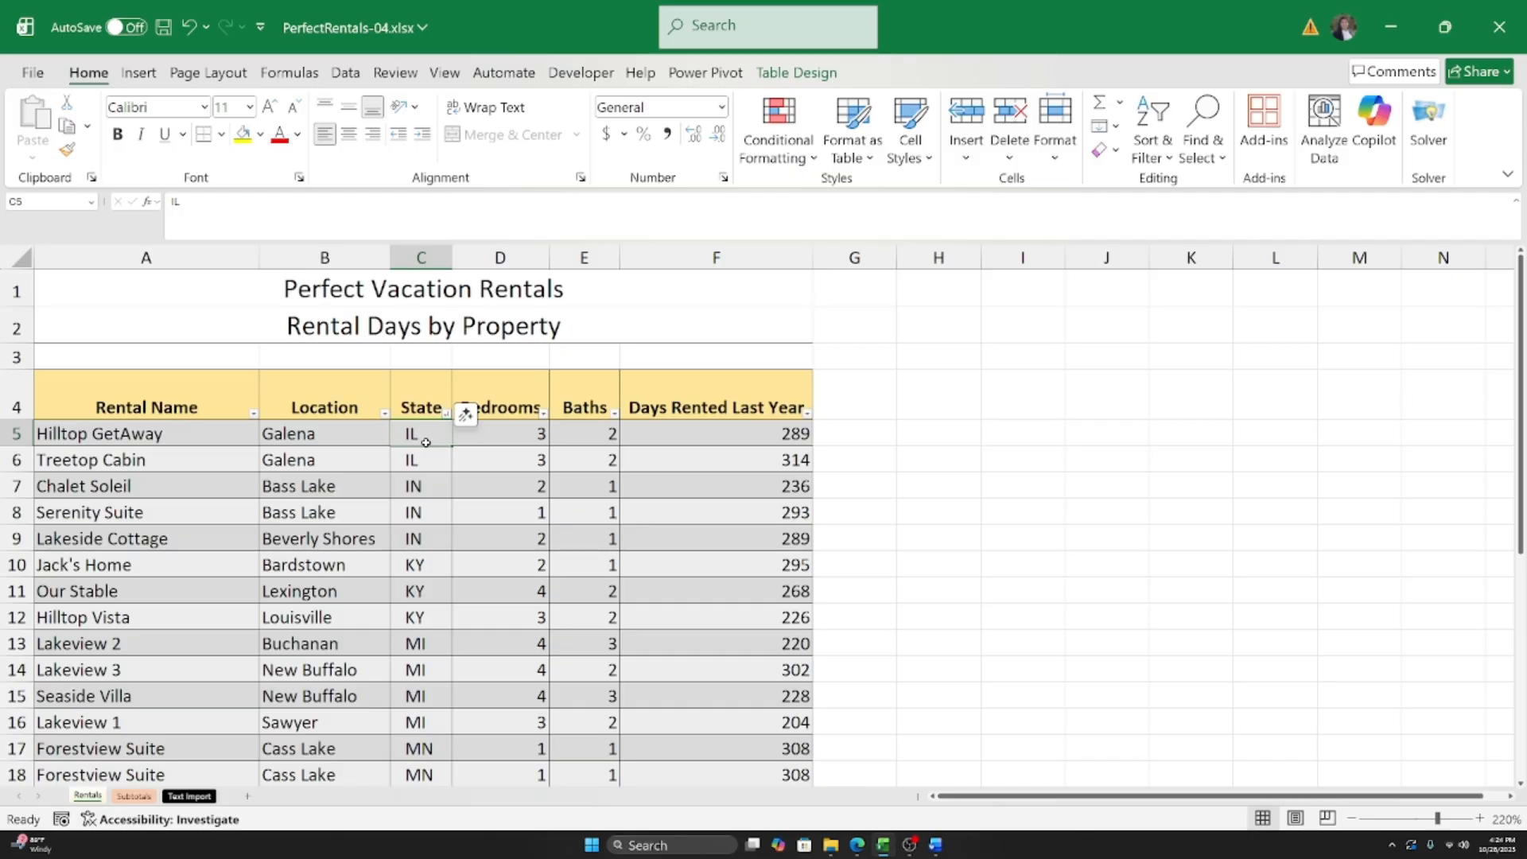
pyautogui.click(1161, 142)
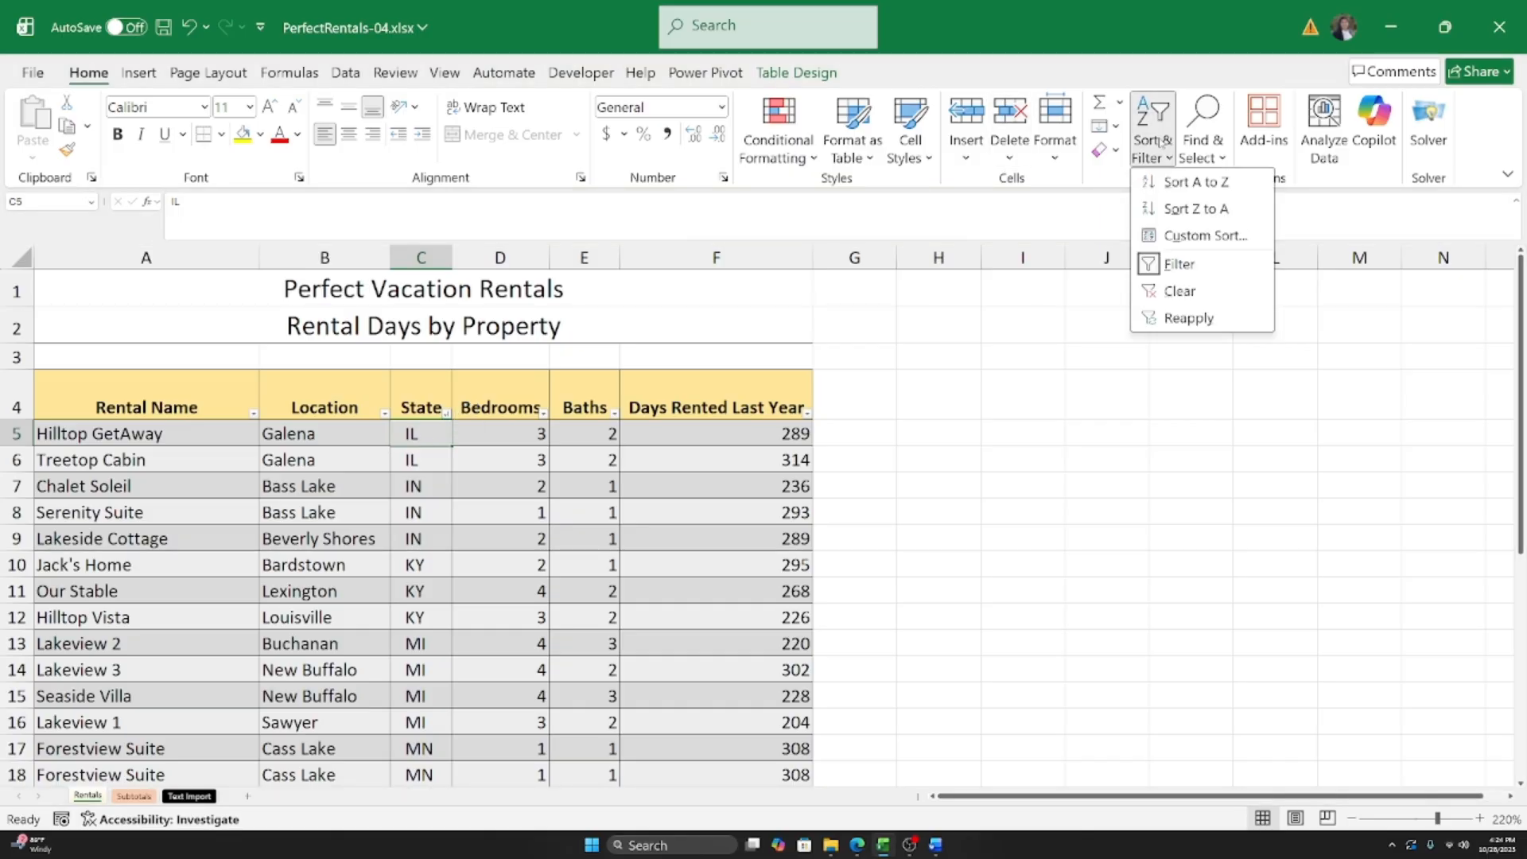
pyautogui.click(1171, 237)
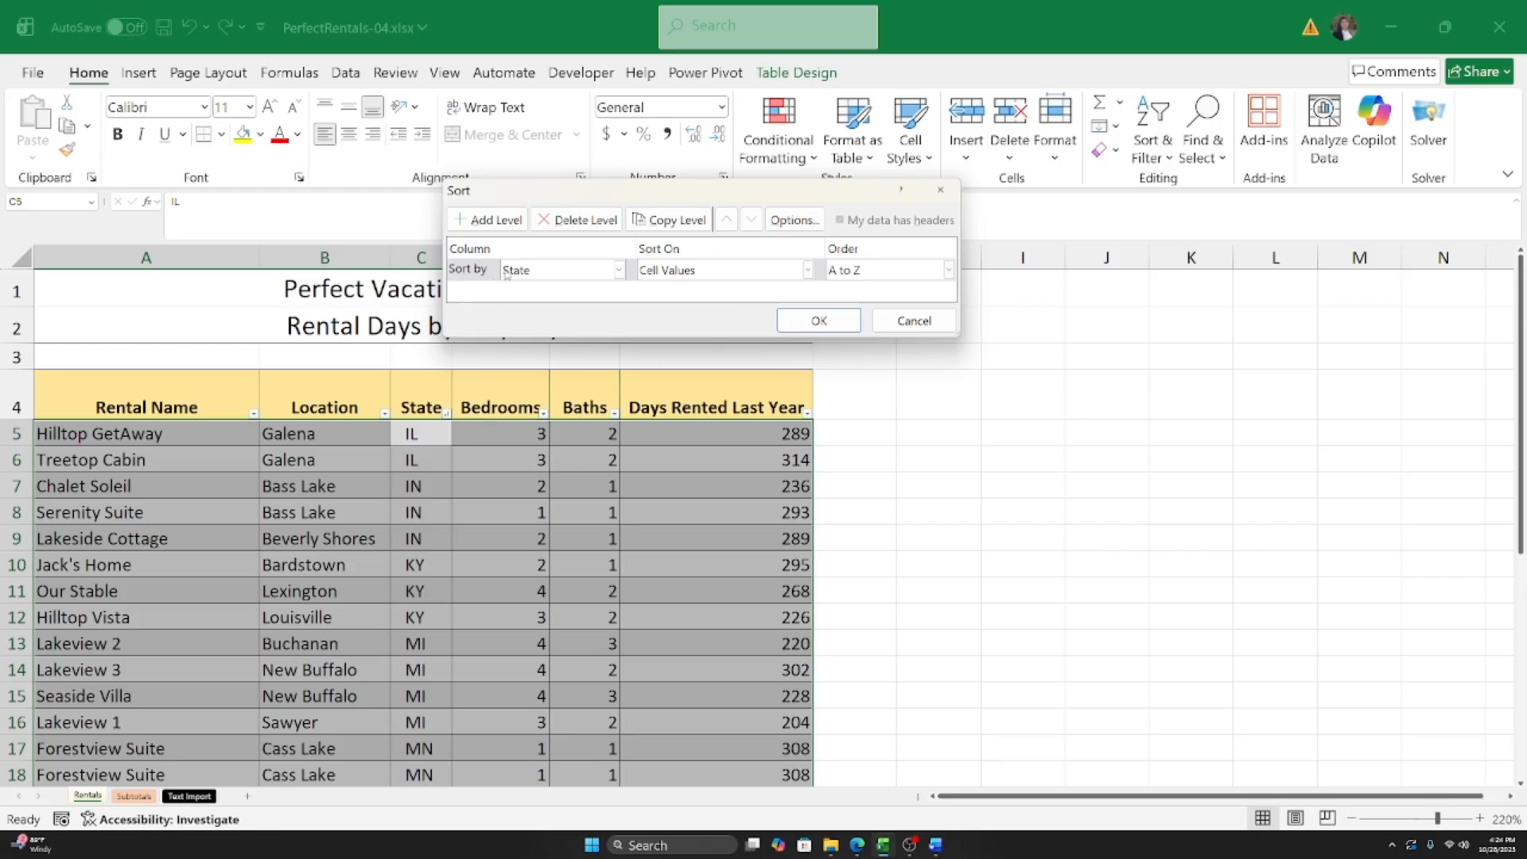
pyautogui.click(618, 270)
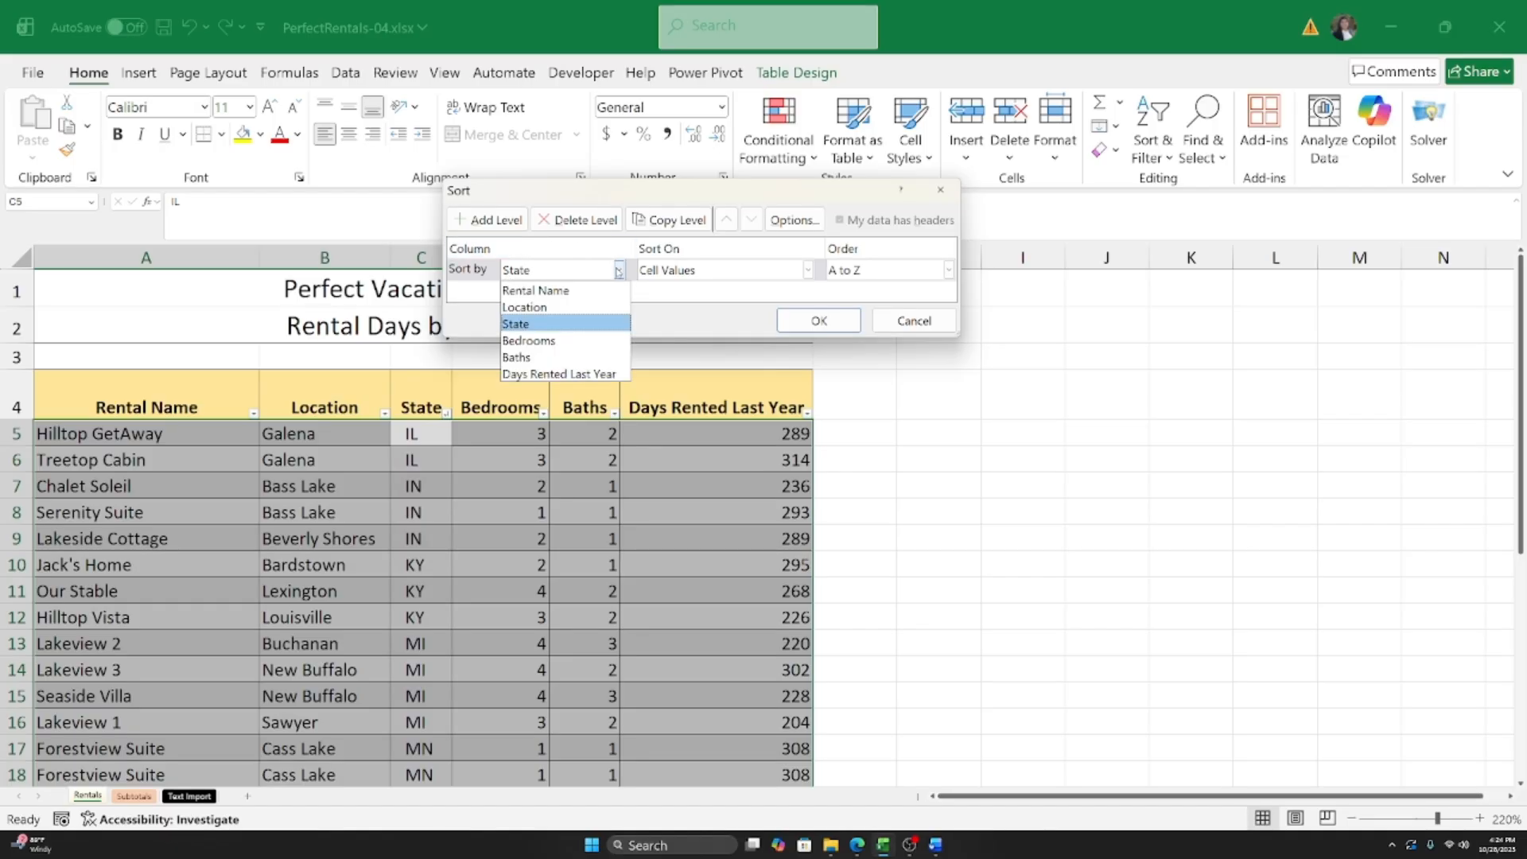
pyautogui.click(532, 325)
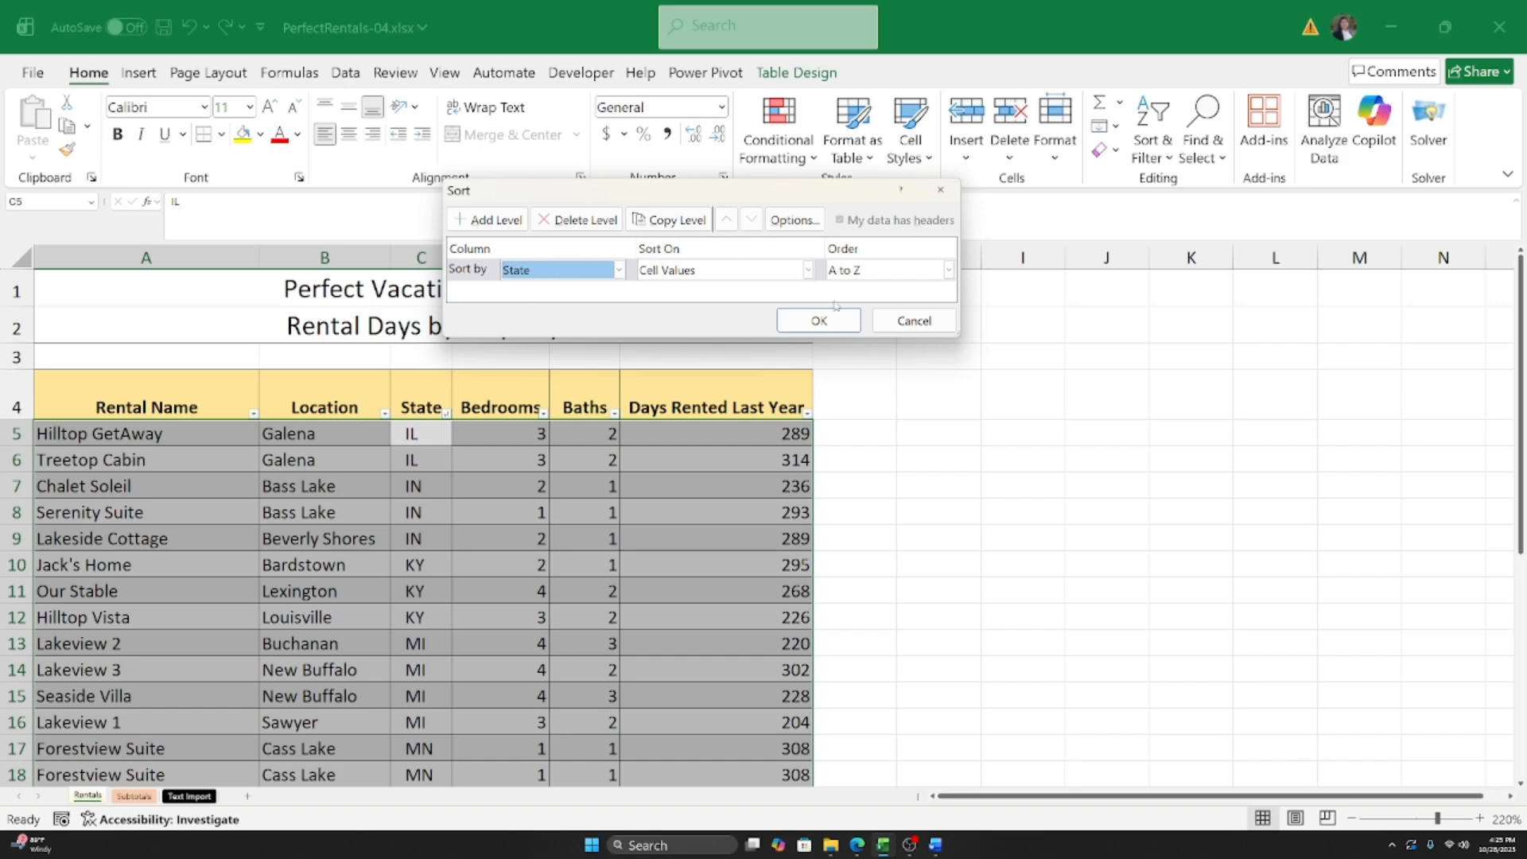
# Step: Set the State sort level to sort on Cell Values in A to Z order
pyautogui.click(807, 271)
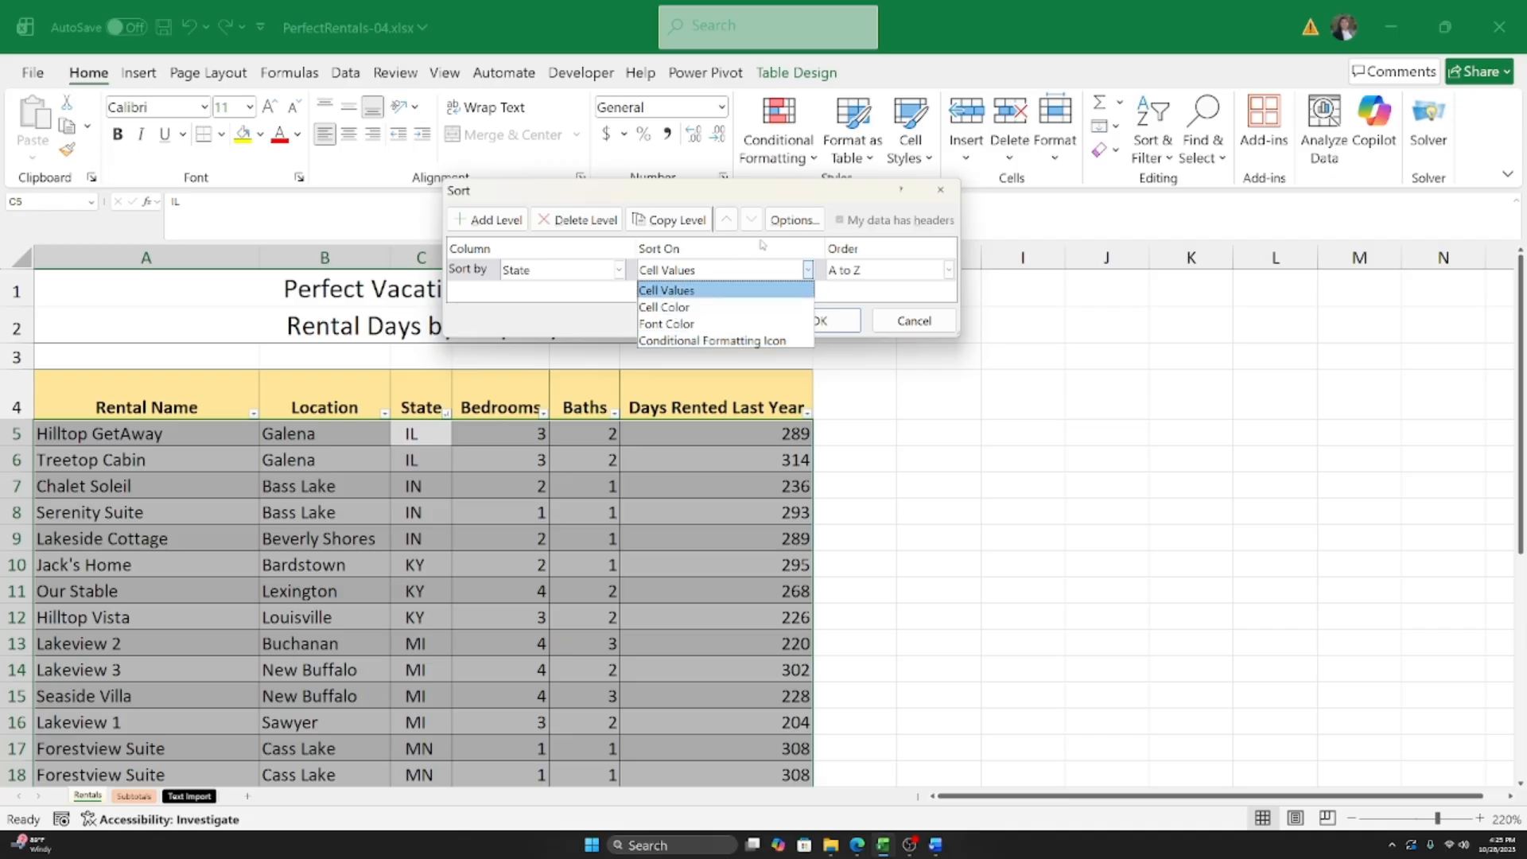
pyautogui.click(869, 296)
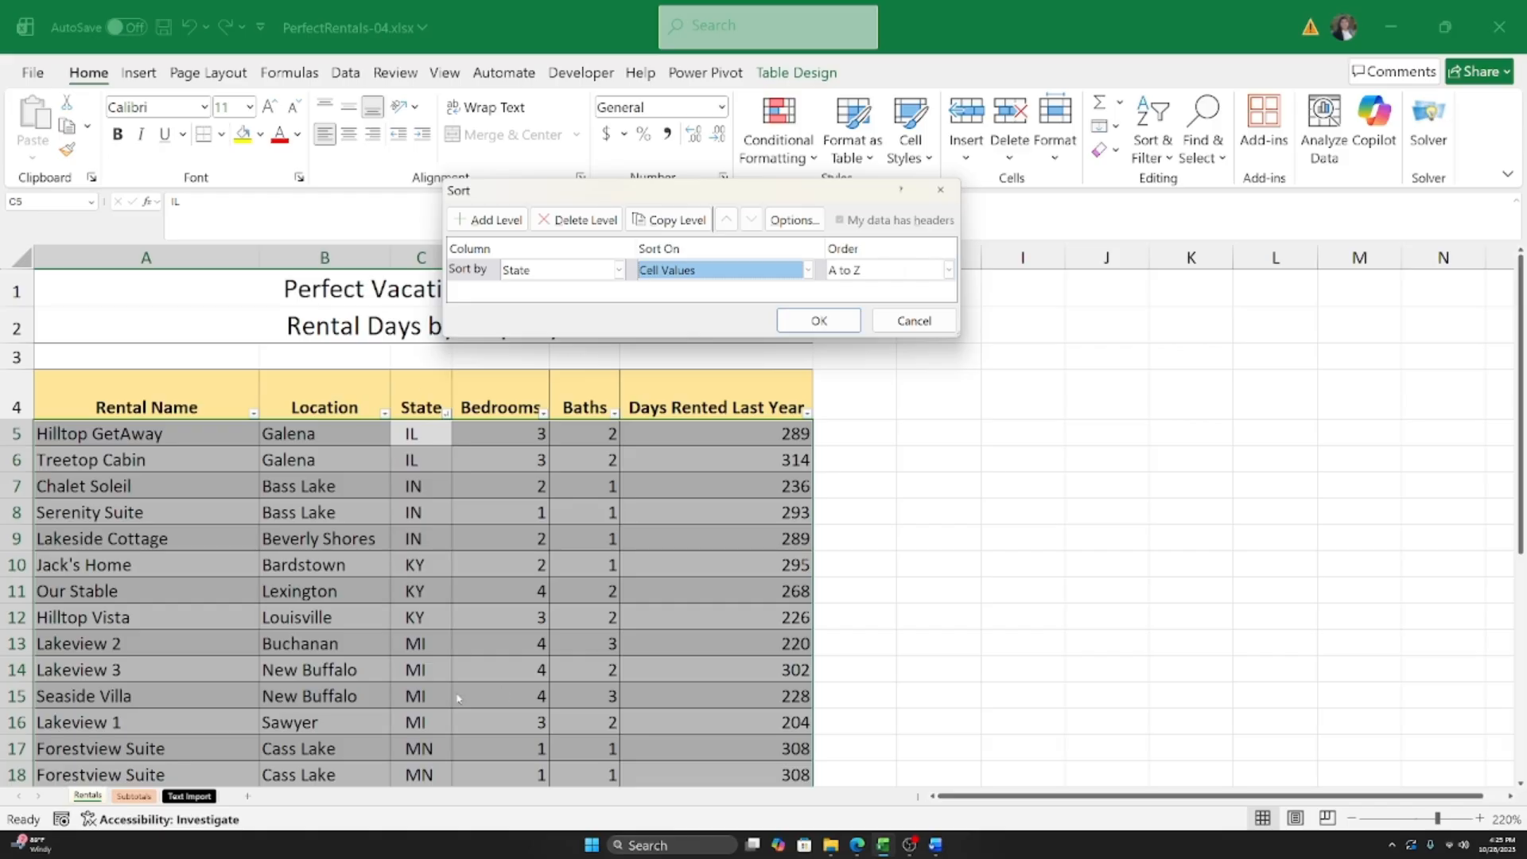
pyautogui.click(948, 271)
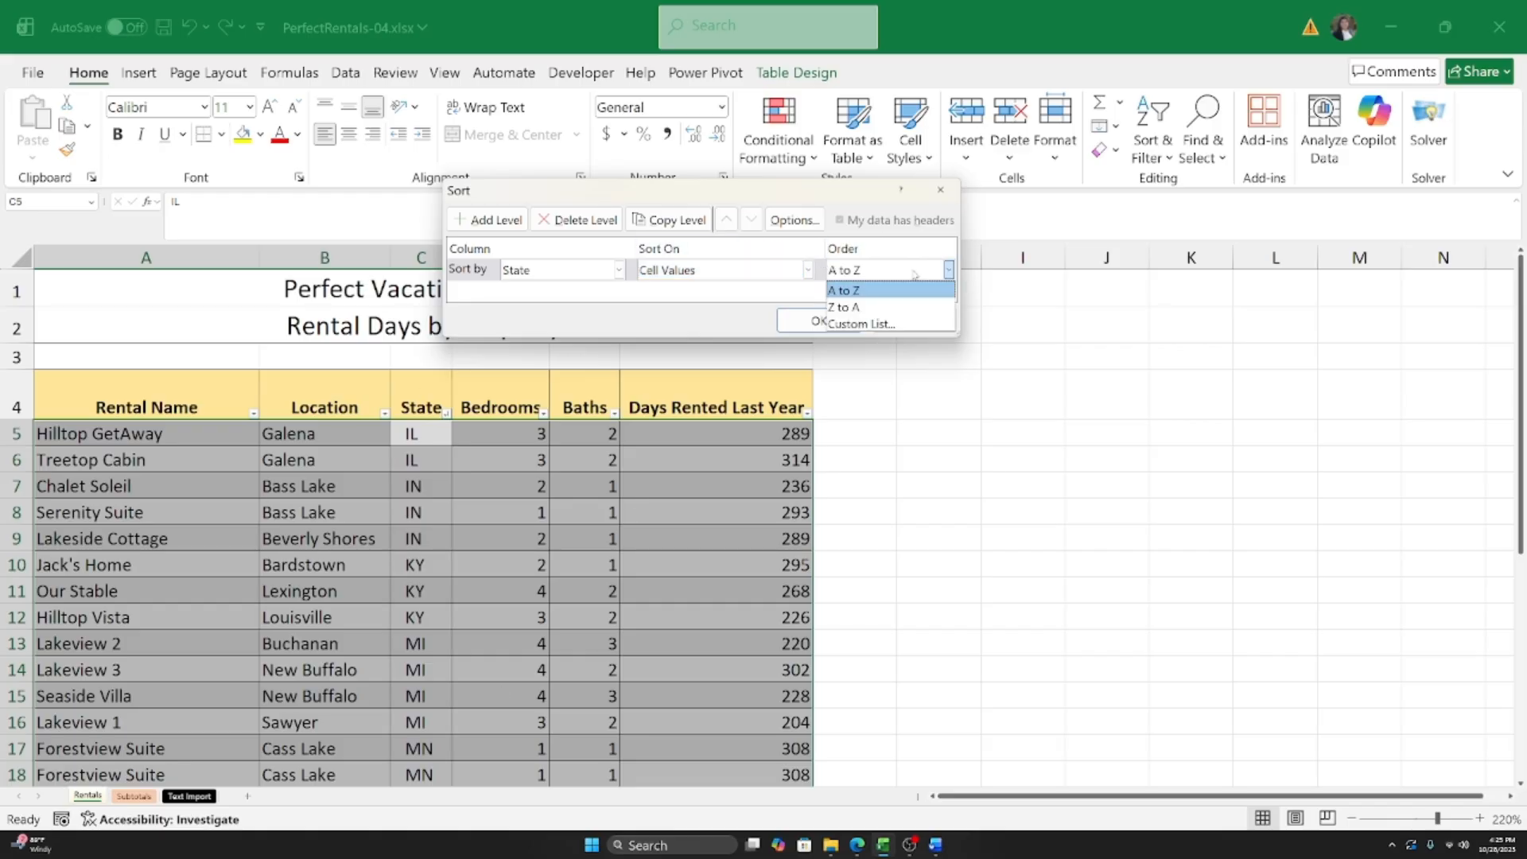
pyautogui.click(865, 292)
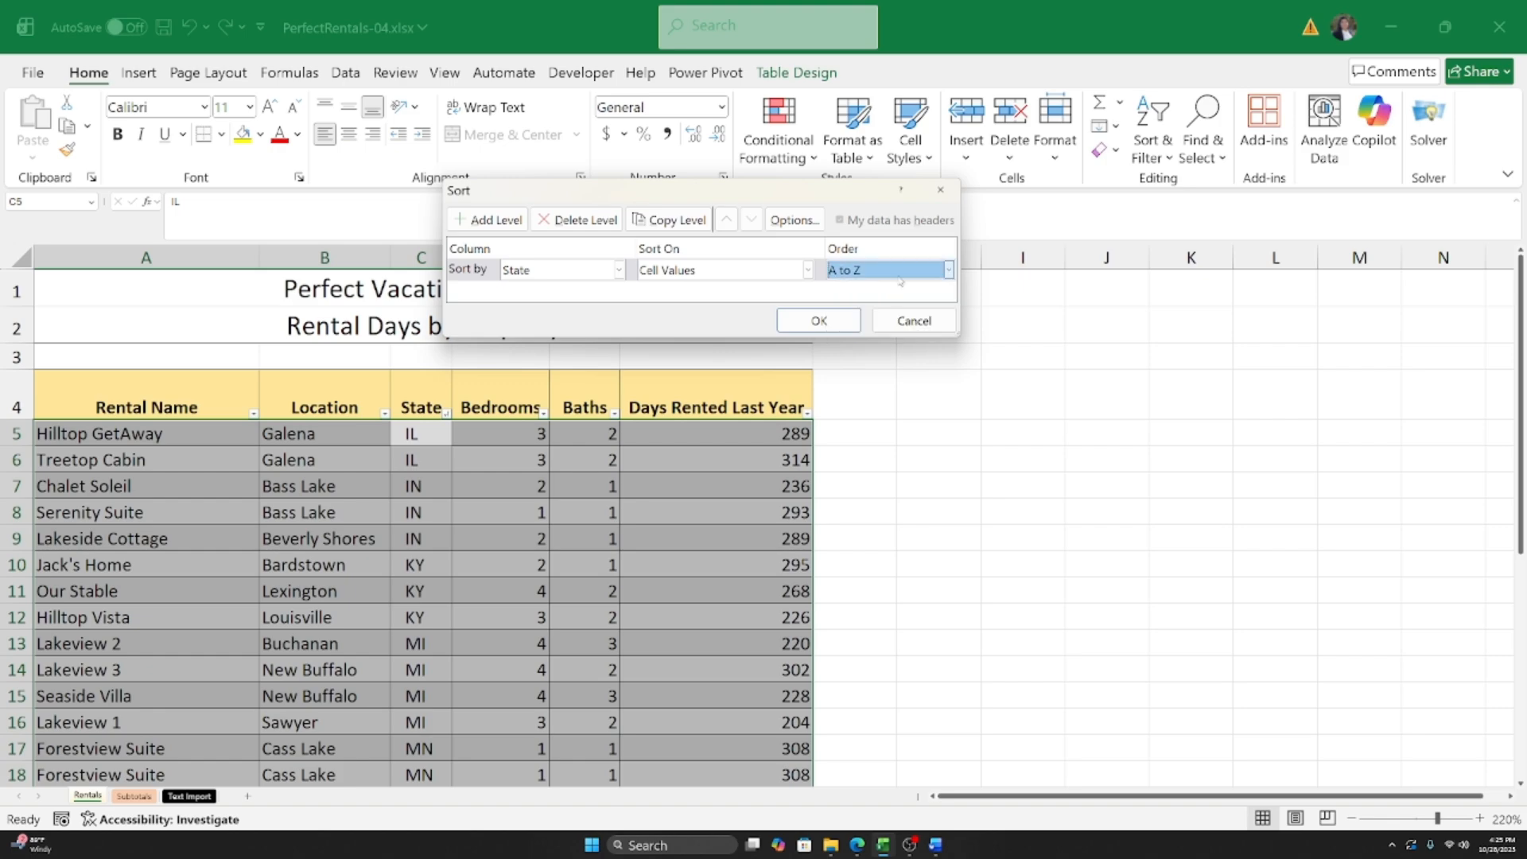
pyautogui.click(948, 270)
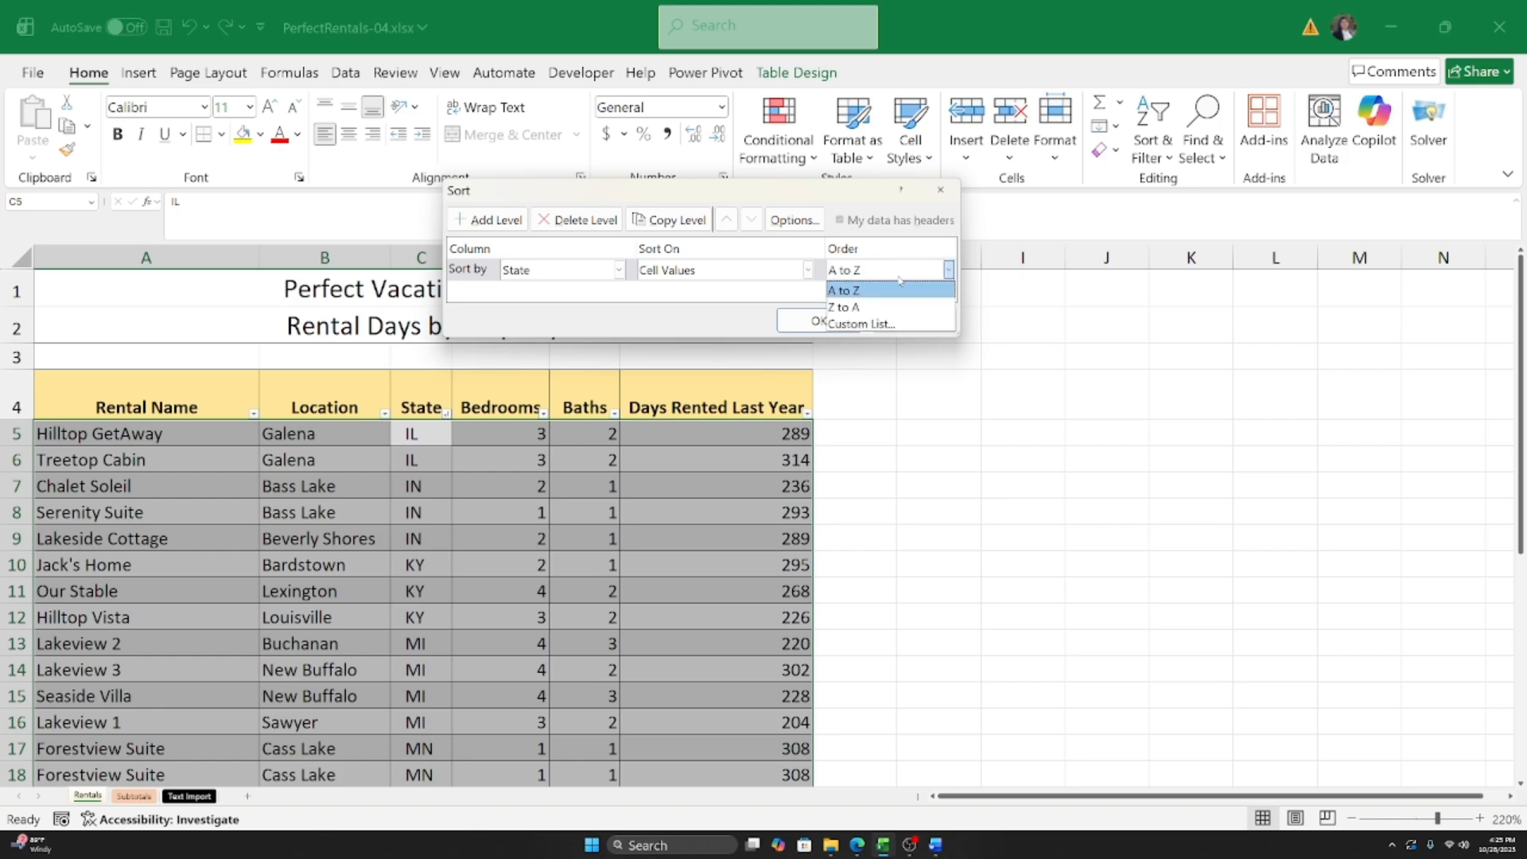
pyautogui.click(856, 297)
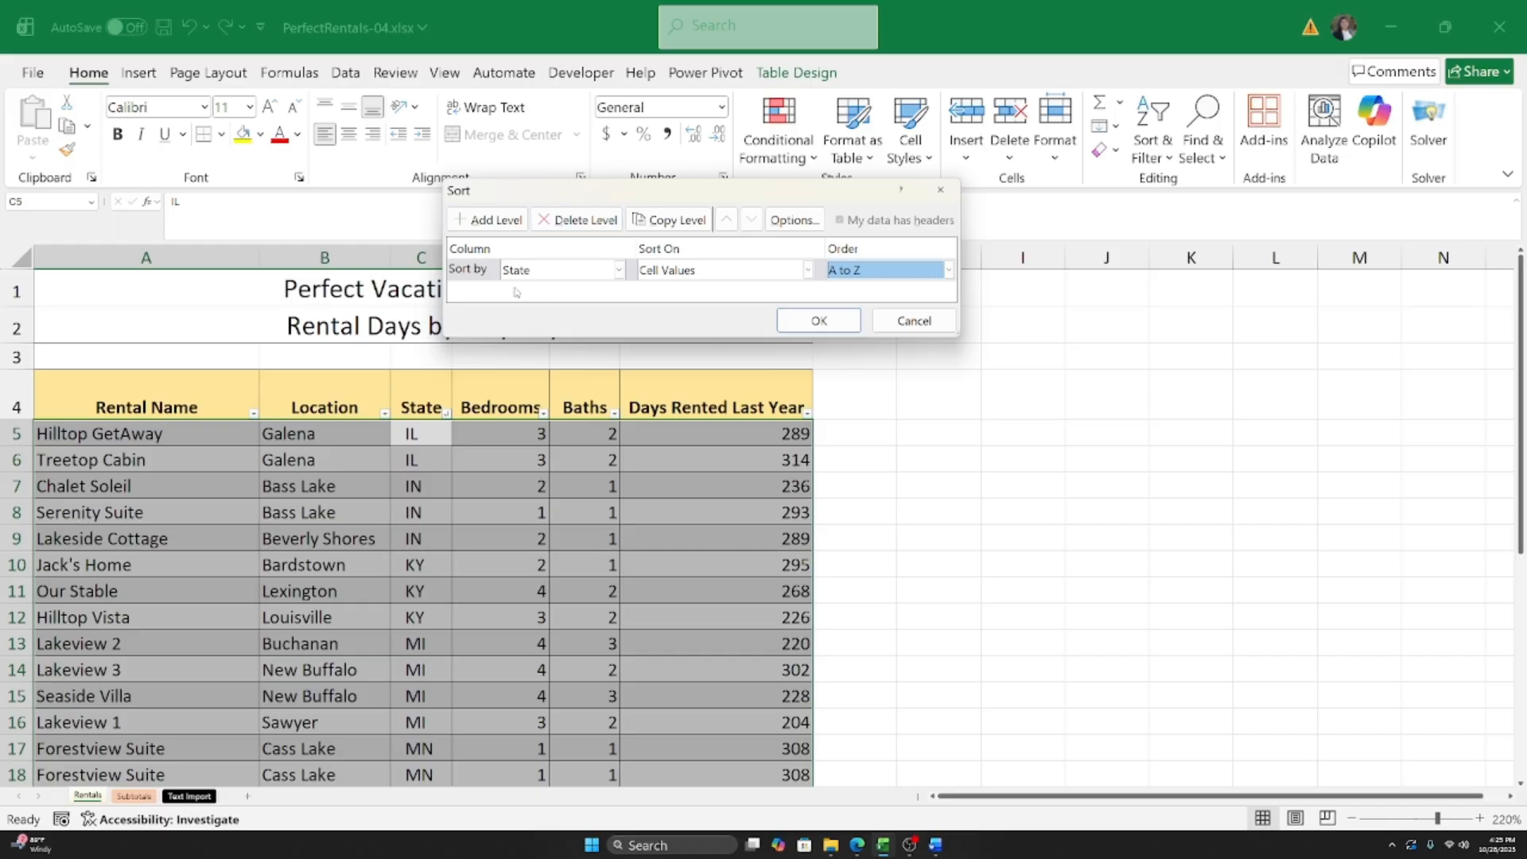
# Step: Add a second sort level on Rental Name, Cell Values, A to Z, and apply the custom sort
pyautogui.click(466, 221)
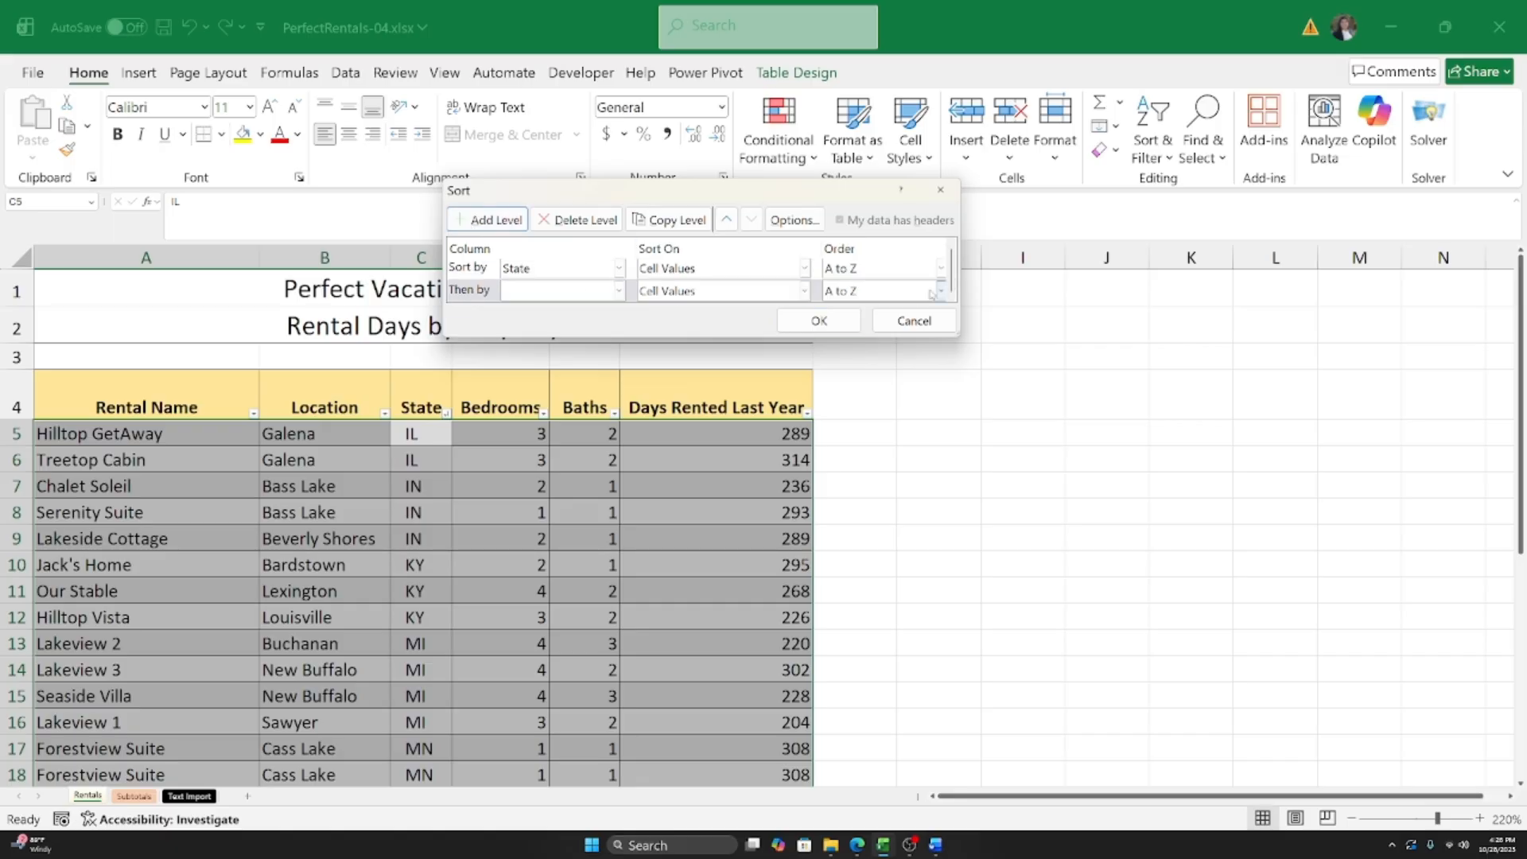
pyautogui.moveTo(959, 337); pyautogui.dragTo(991, 425)
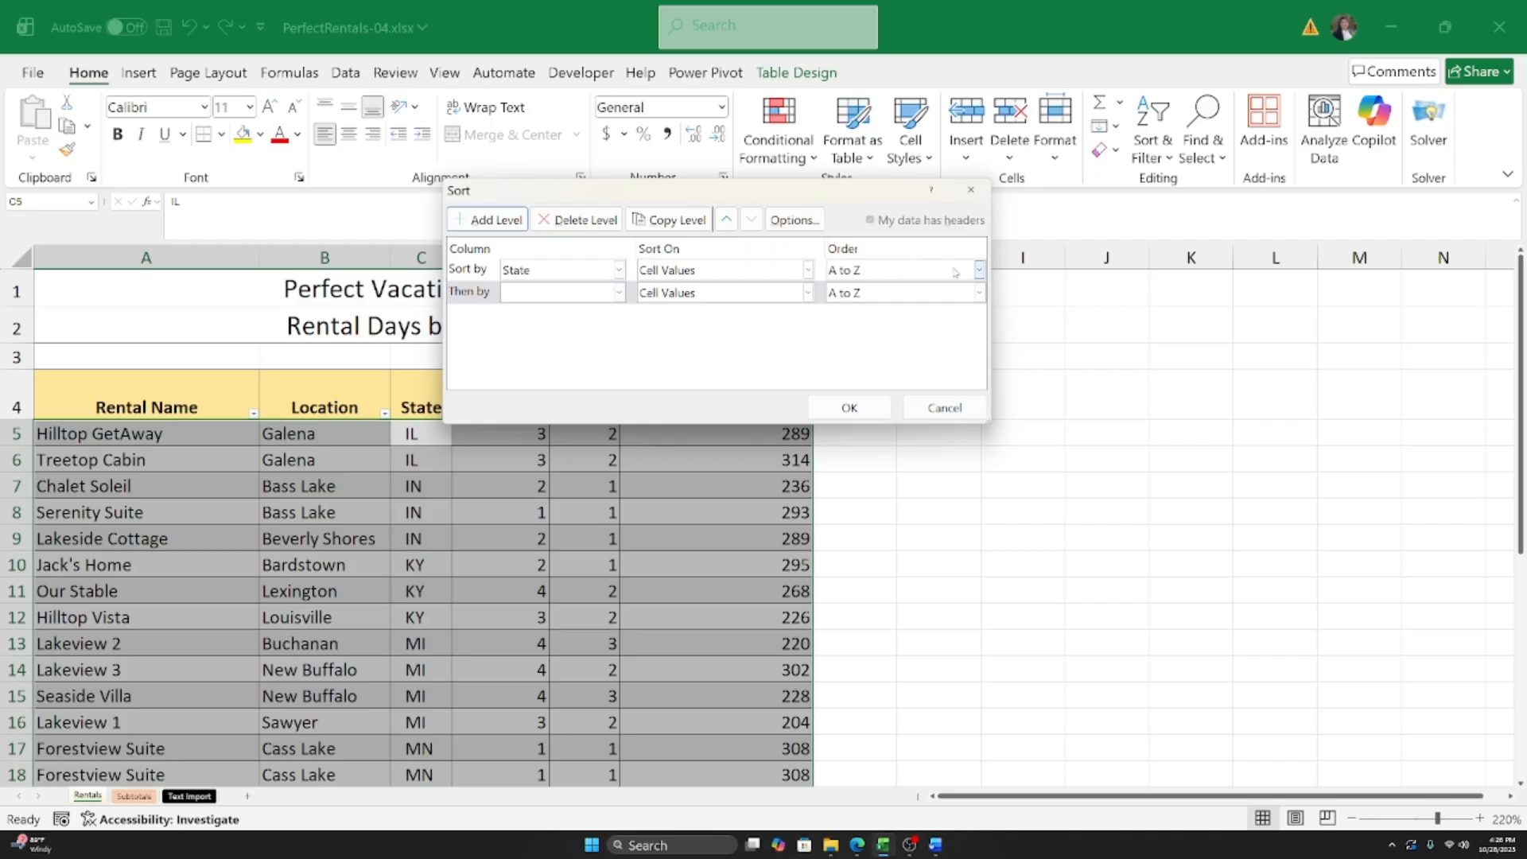
pyautogui.click(620, 295)
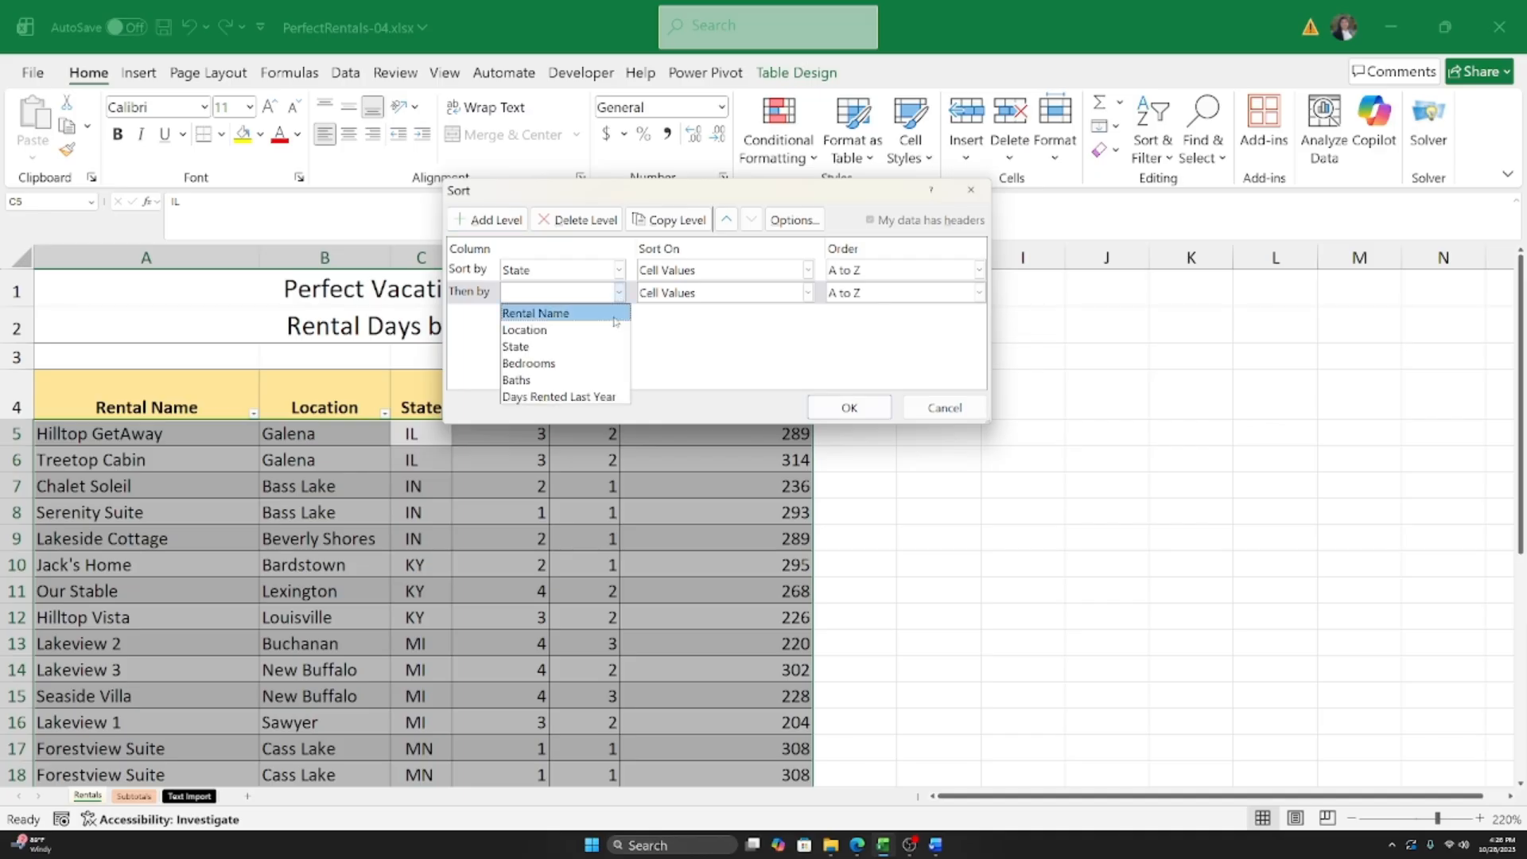
pyautogui.click(605, 314)
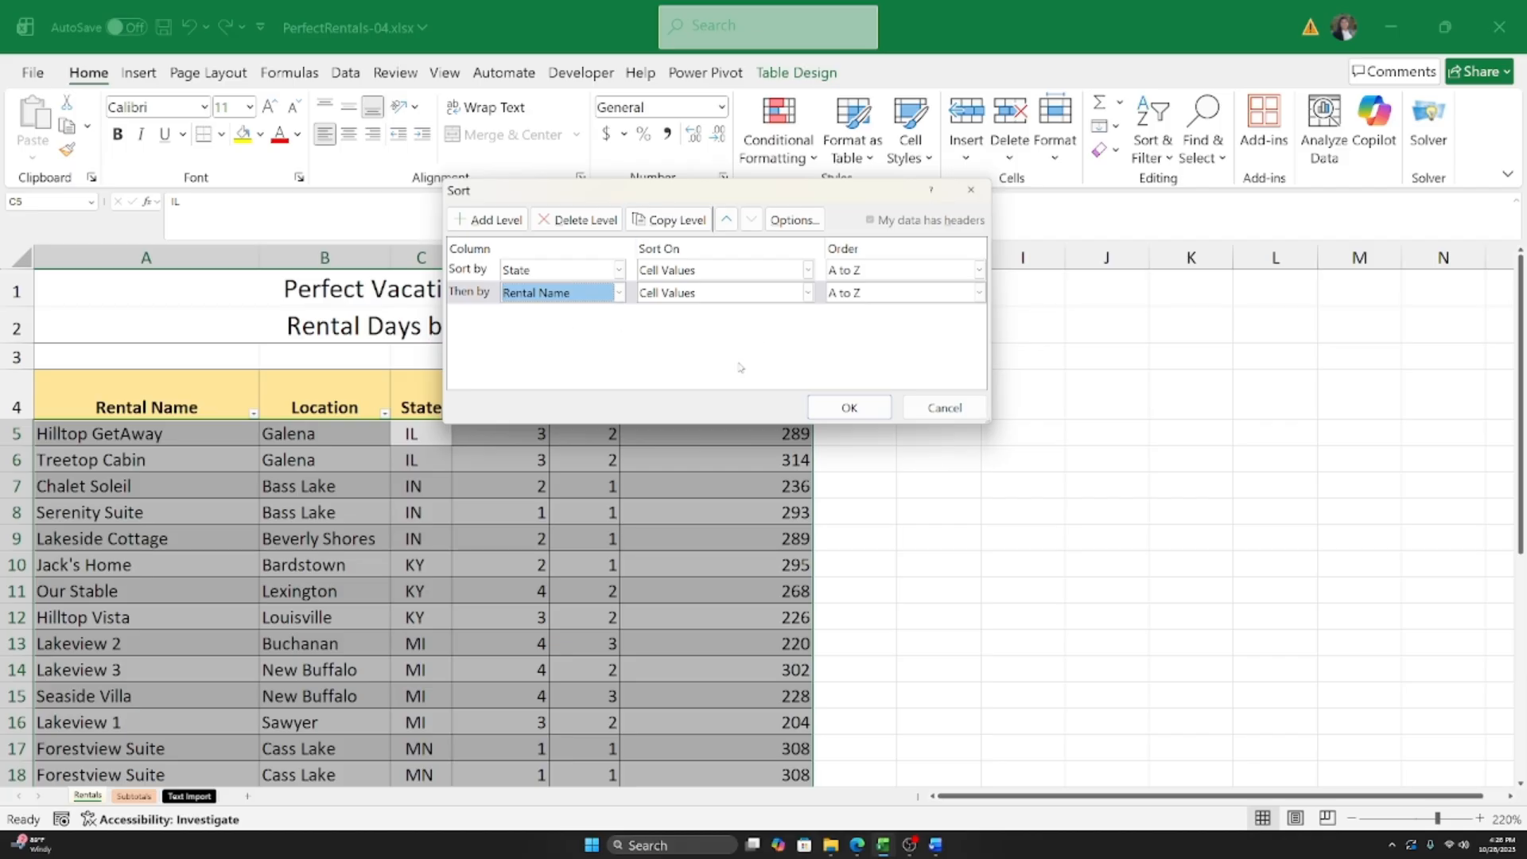
pyautogui.click(918, 294)
pyautogui.click(909, 315)
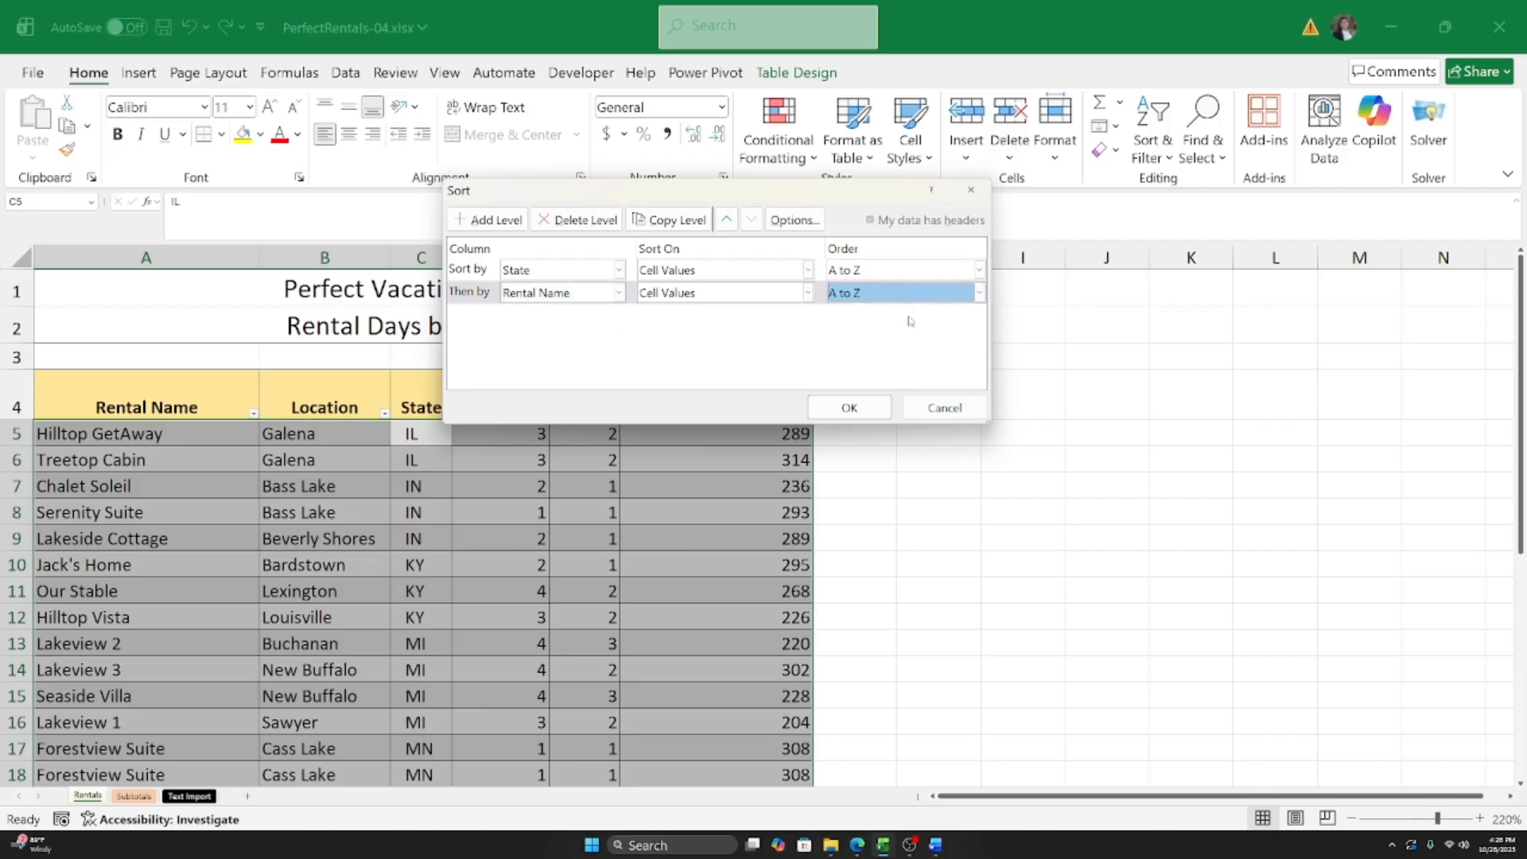
pyautogui.click(849, 408)
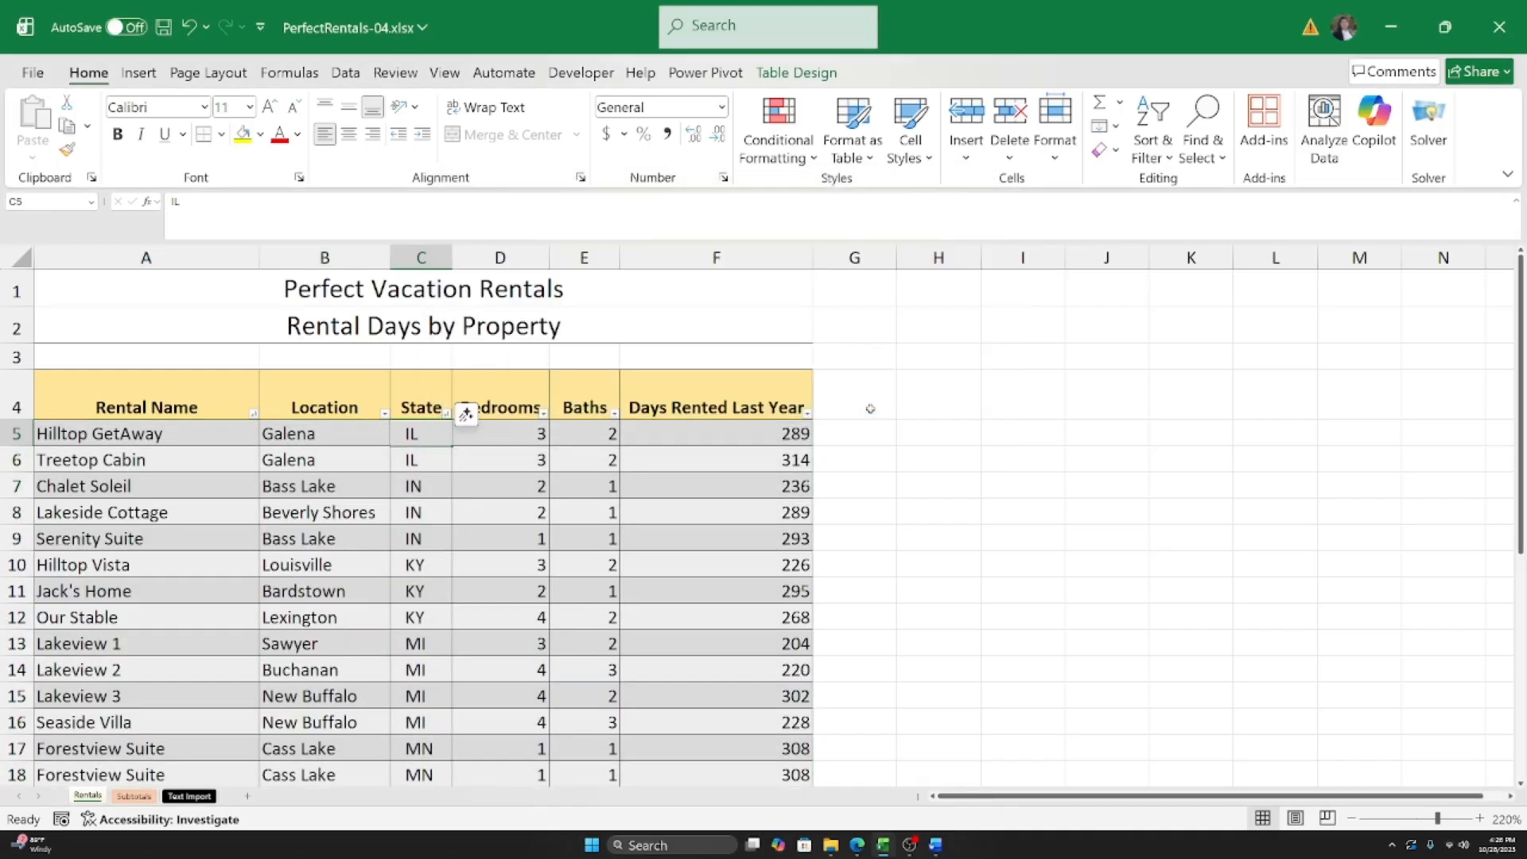
# Step: Review the State column's sort order from the first record down to the total row
pyautogui.scroll(-1, 334, 549)
pyautogui.click(427, 591)
pyautogui.click(334, 744)
pyautogui.scroll(-2, 472, 739)
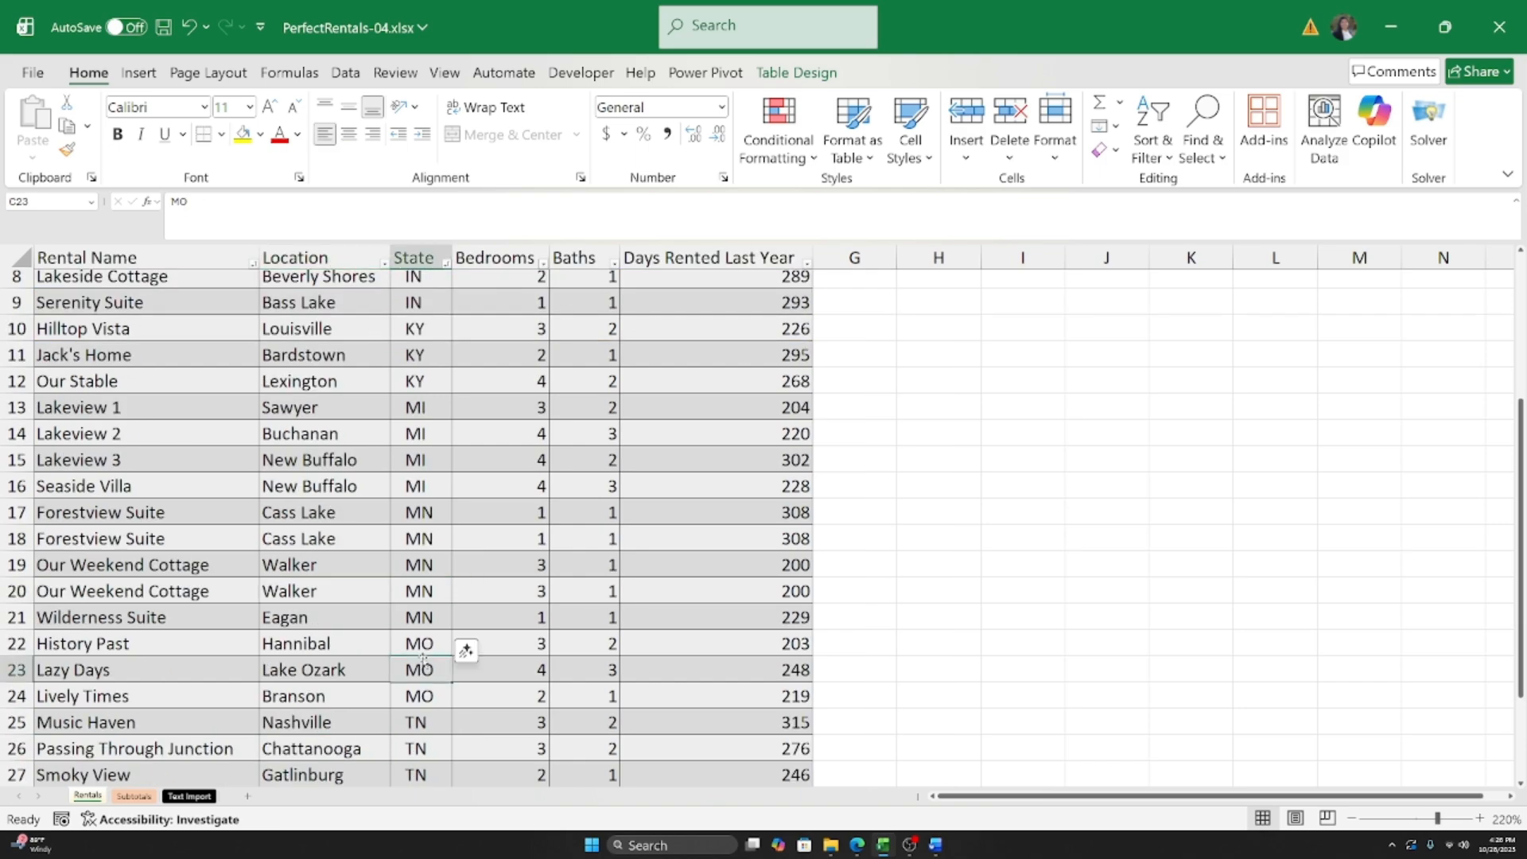
pyautogui.click(419, 670)
pyautogui.scroll(-2, 419, 669)
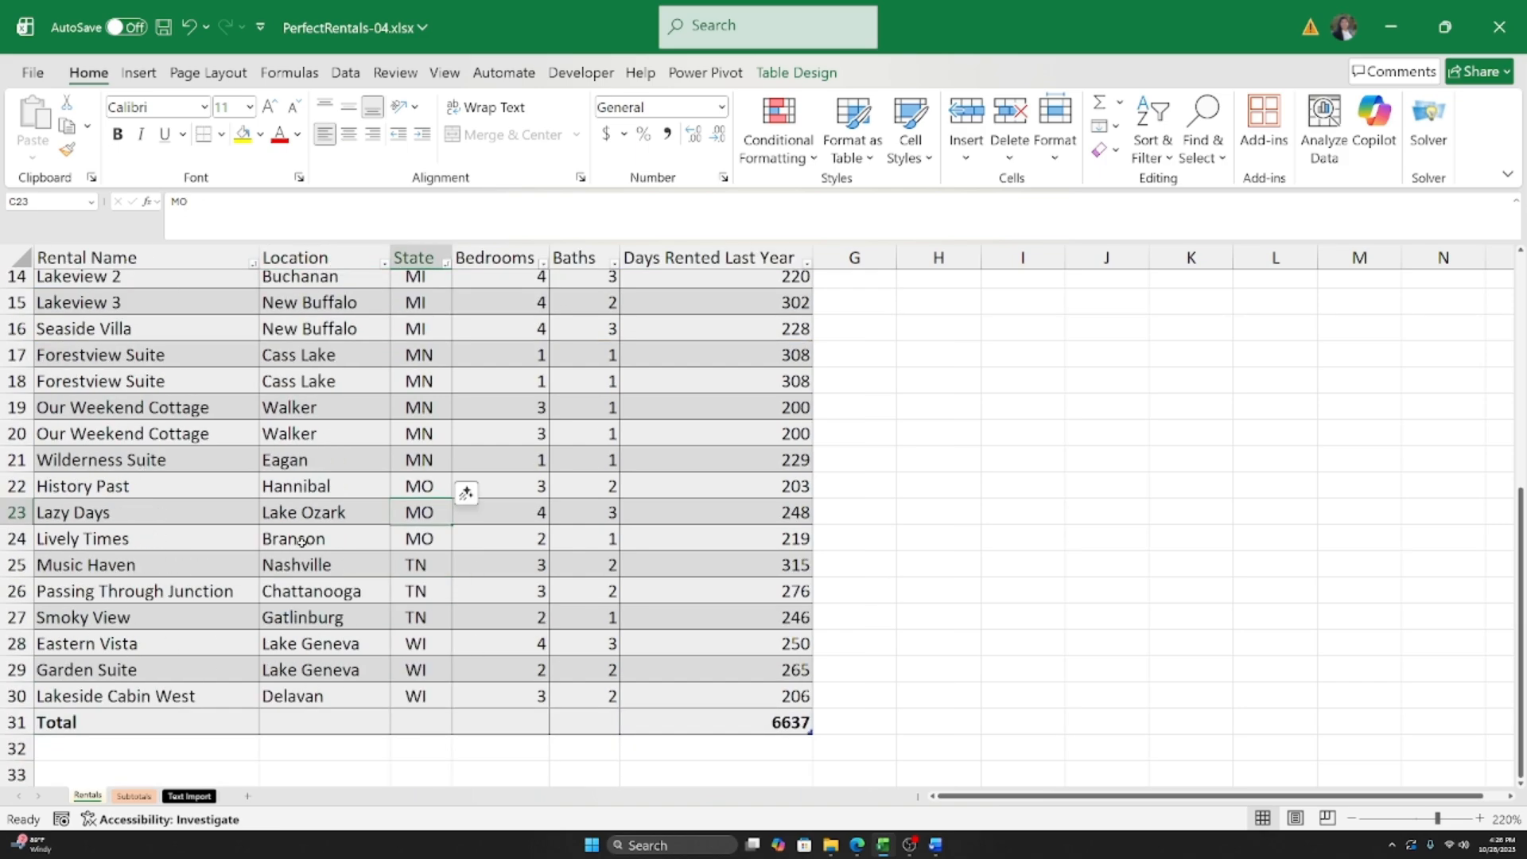
pyautogui.scroll(1, 296, 540)
# Step: Examine the alphabetical order of the rental names within the MN and MI record groups
pyautogui.moveTo(151, 426); pyautogui.dragTo(540, 560)
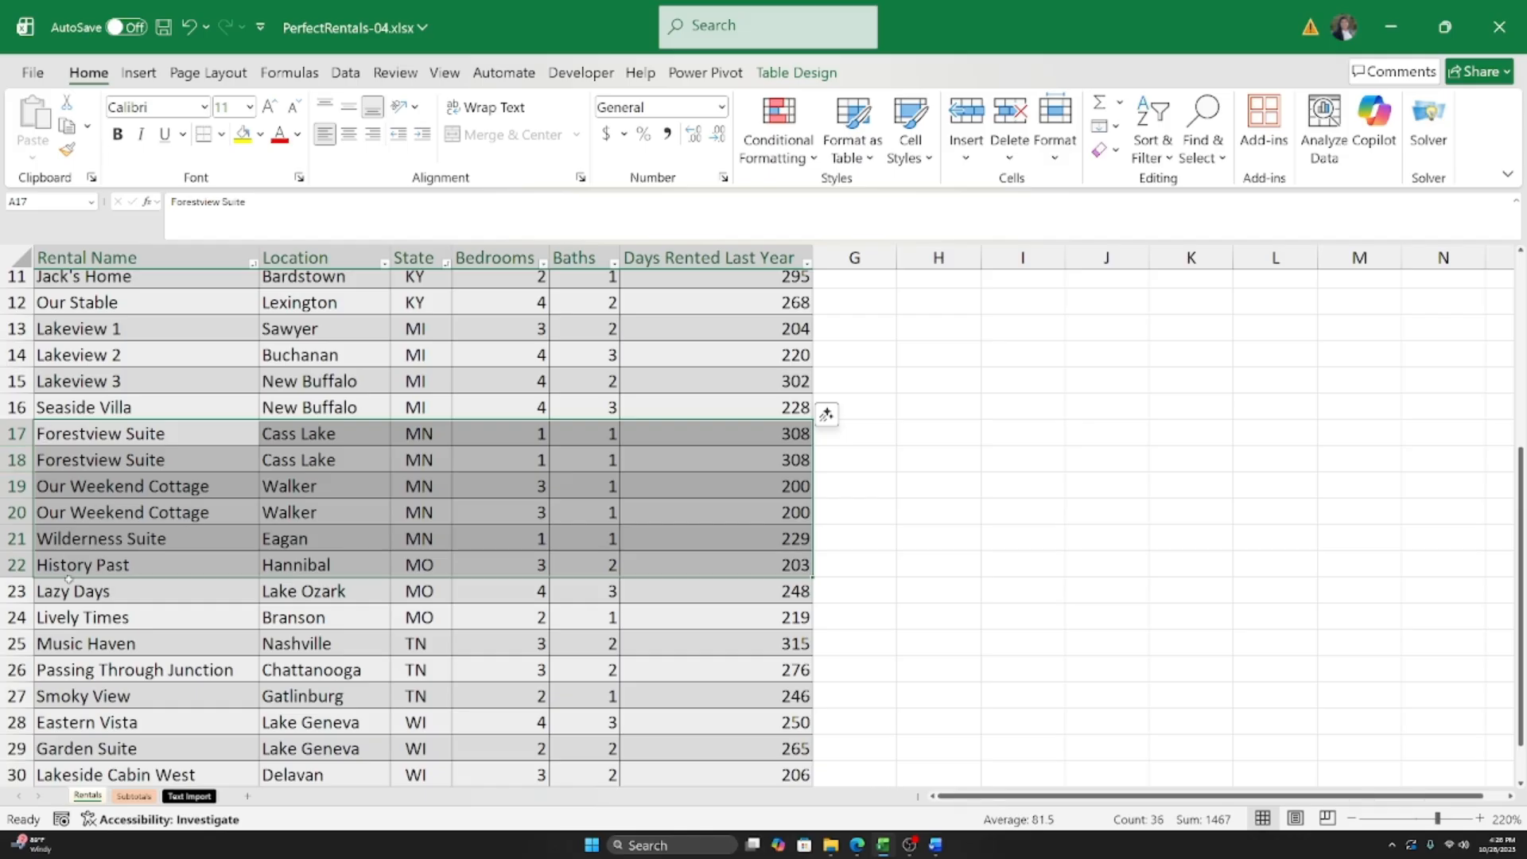
pyautogui.moveTo(72, 433); pyautogui.dragTo(719, 534)
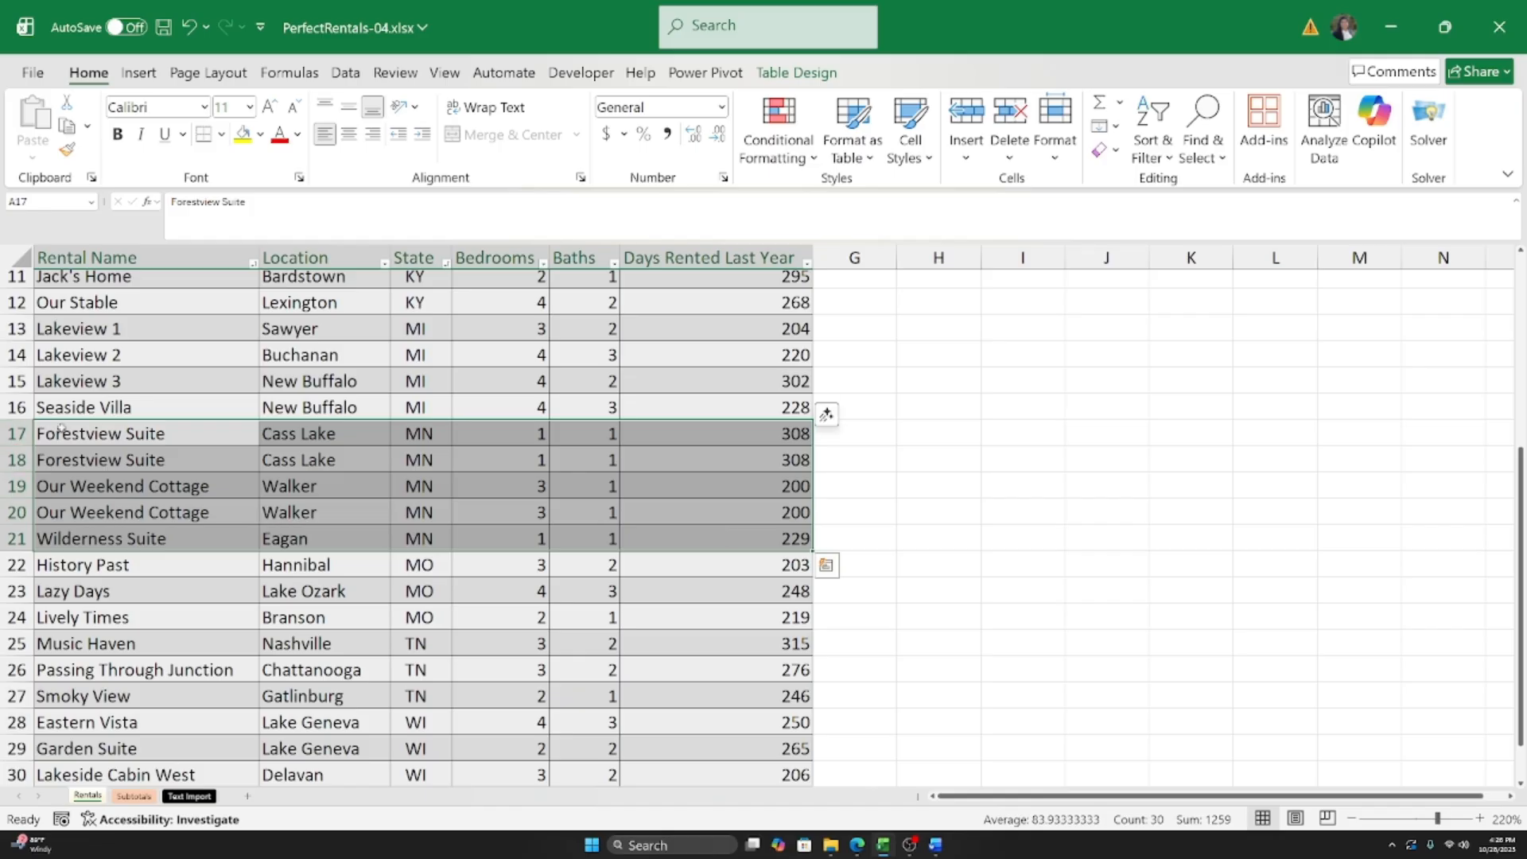
pyautogui.scroll(2, 81, 541)
pyautogui.moveTo(66, 489); pyautogui.dragTo(732, 556)
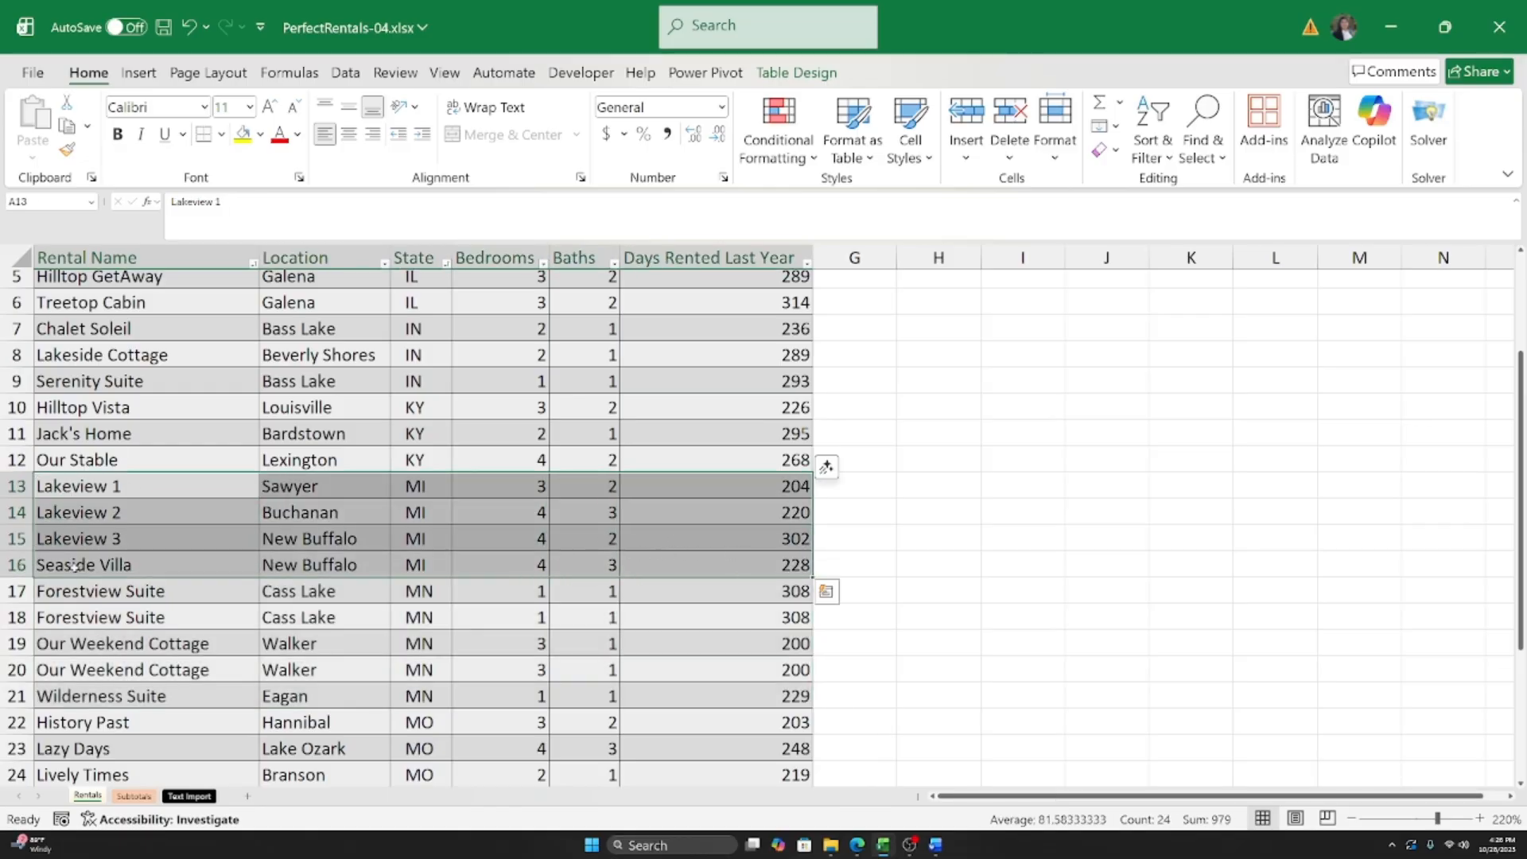
pyautogui.click(197, 644)
pyautogui.scroll(2, 196, 644)
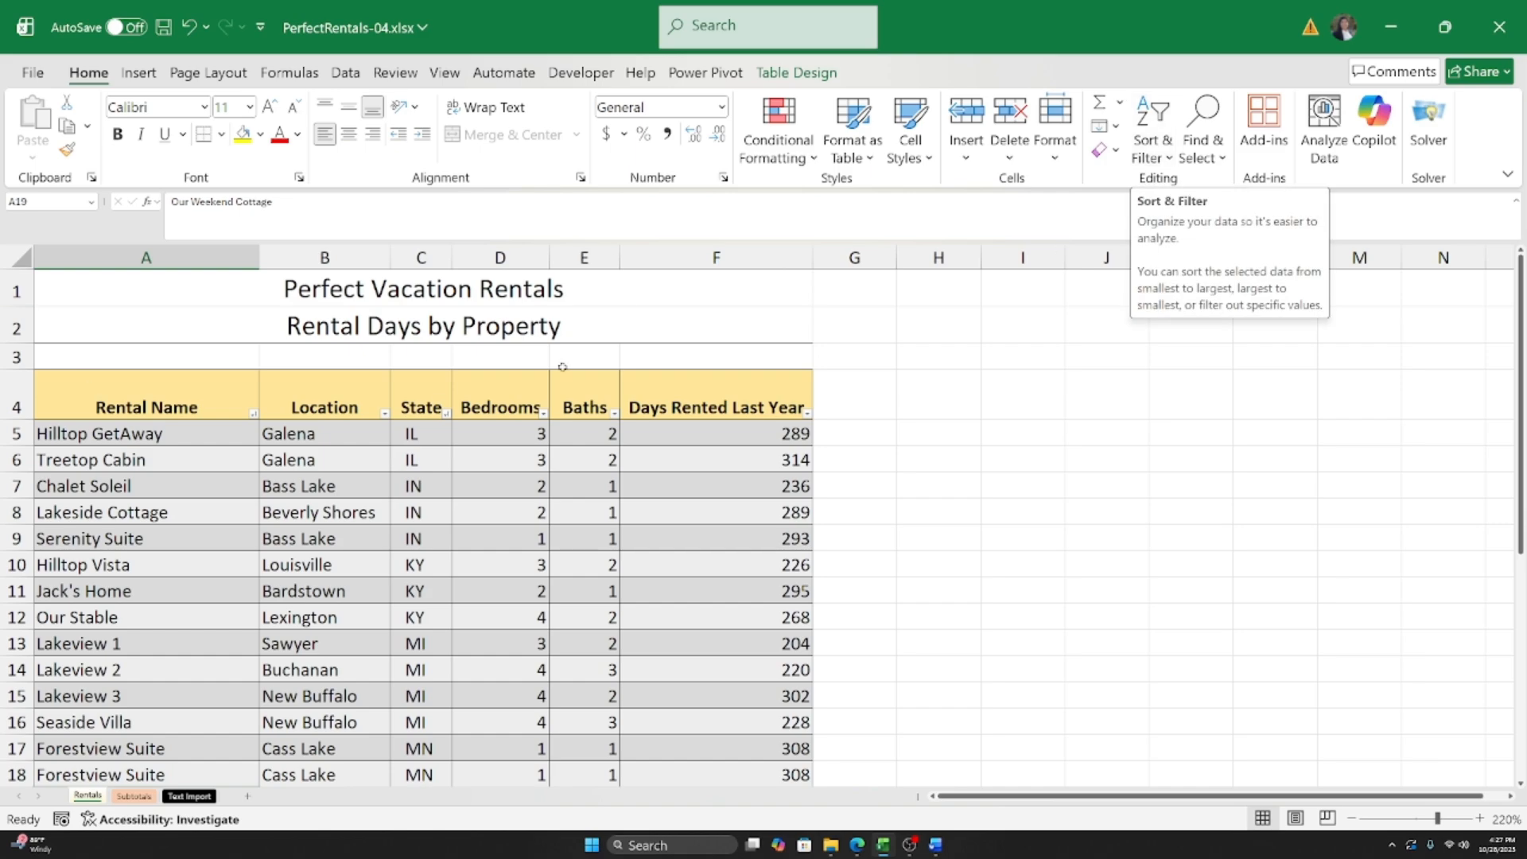
# Step: Review the table's custom sort levels and the columns available for the second level, leaving the sort settings unchanged
pyautogui.click(199, 443)
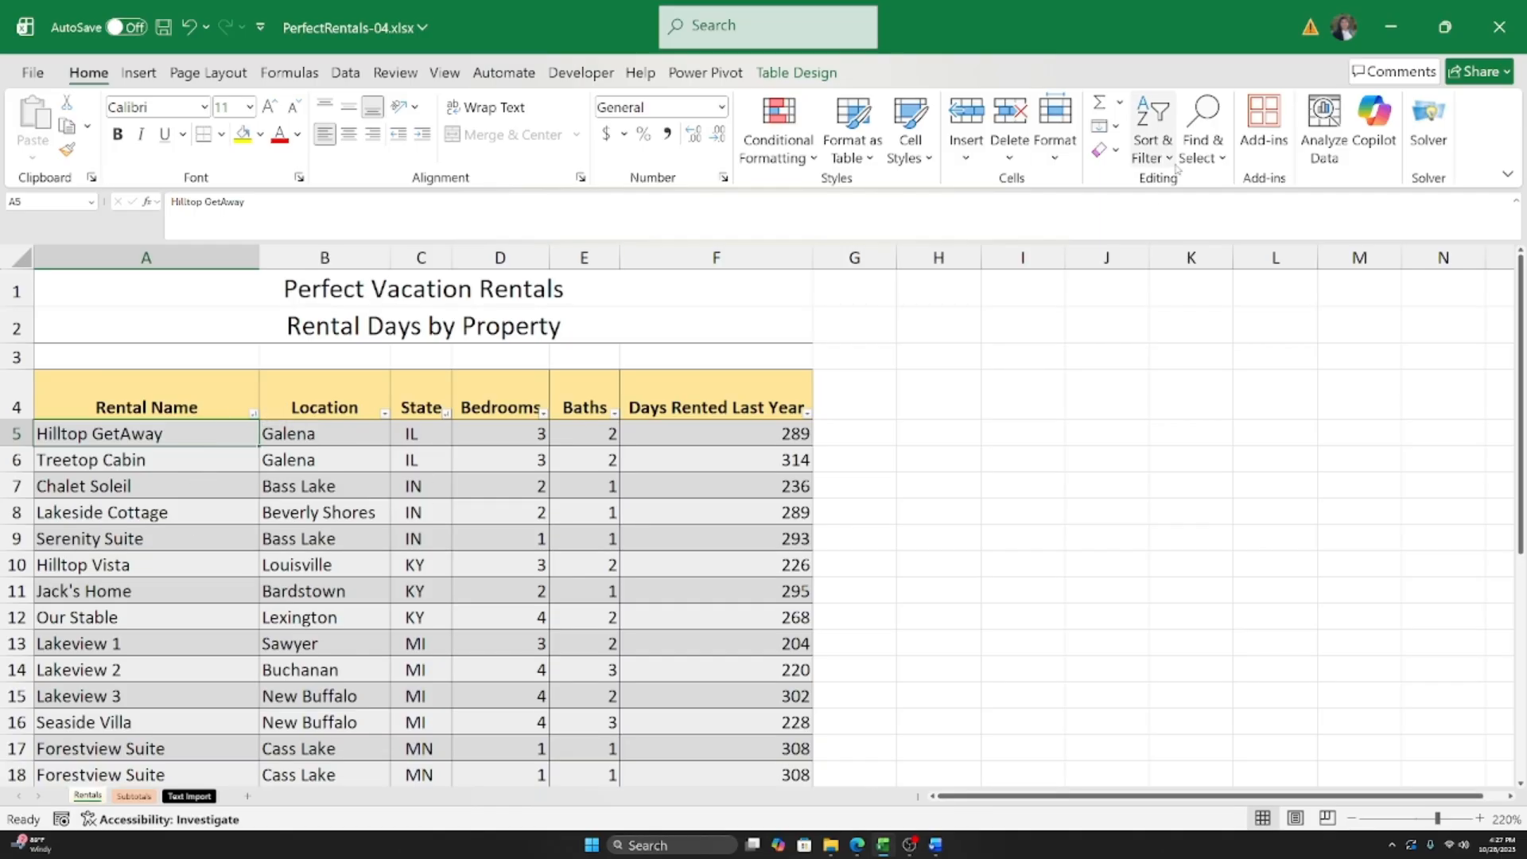
pyautogui.click(1153, 147)
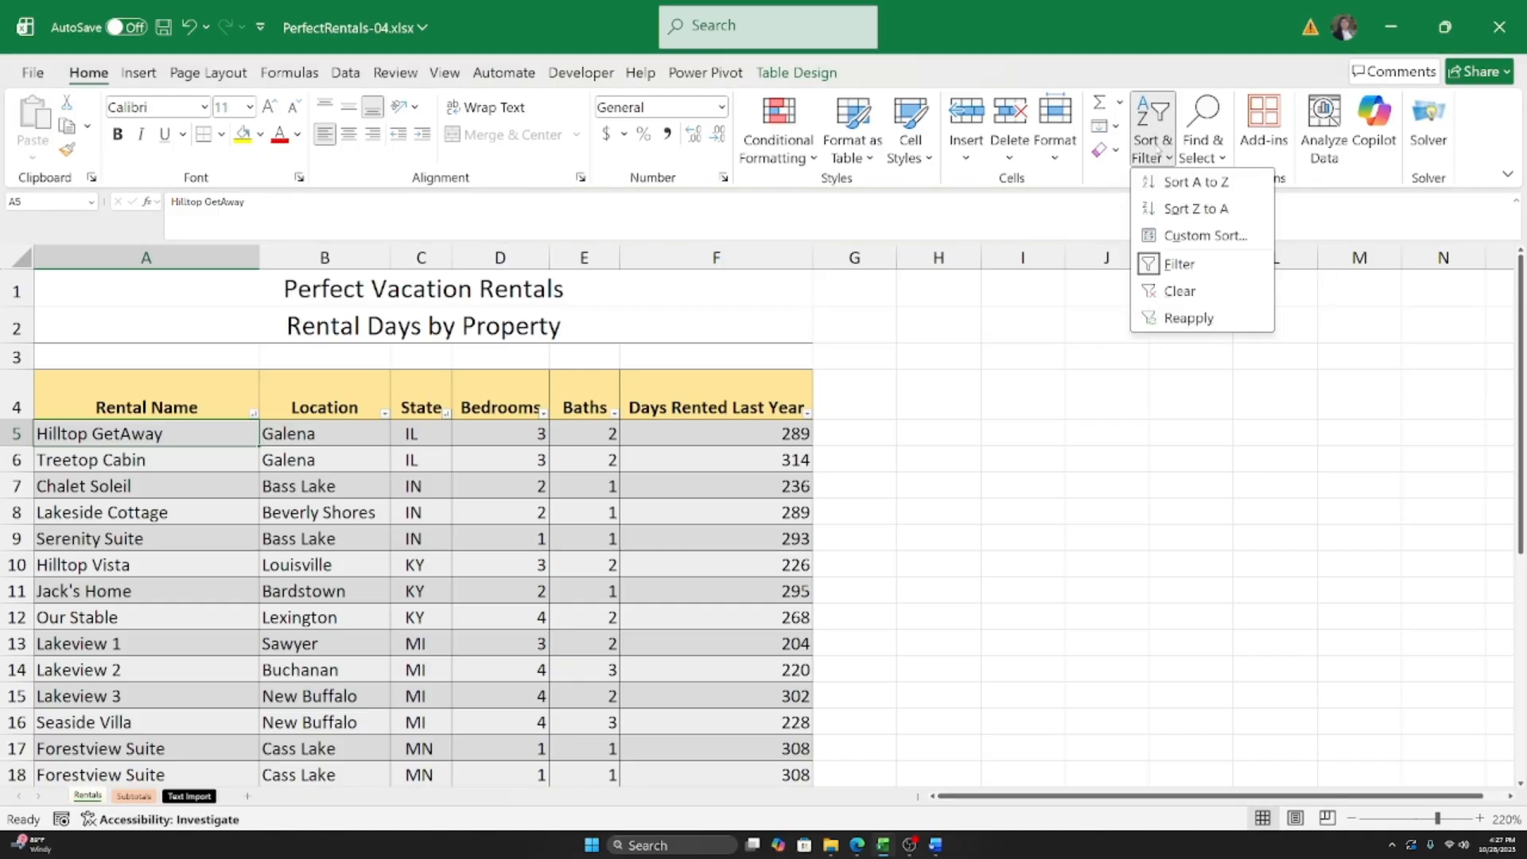
pyautogui.click(1189, 236)
pyautogui.moveTo(675, 196); pyautogui.dragTo(989, 215)
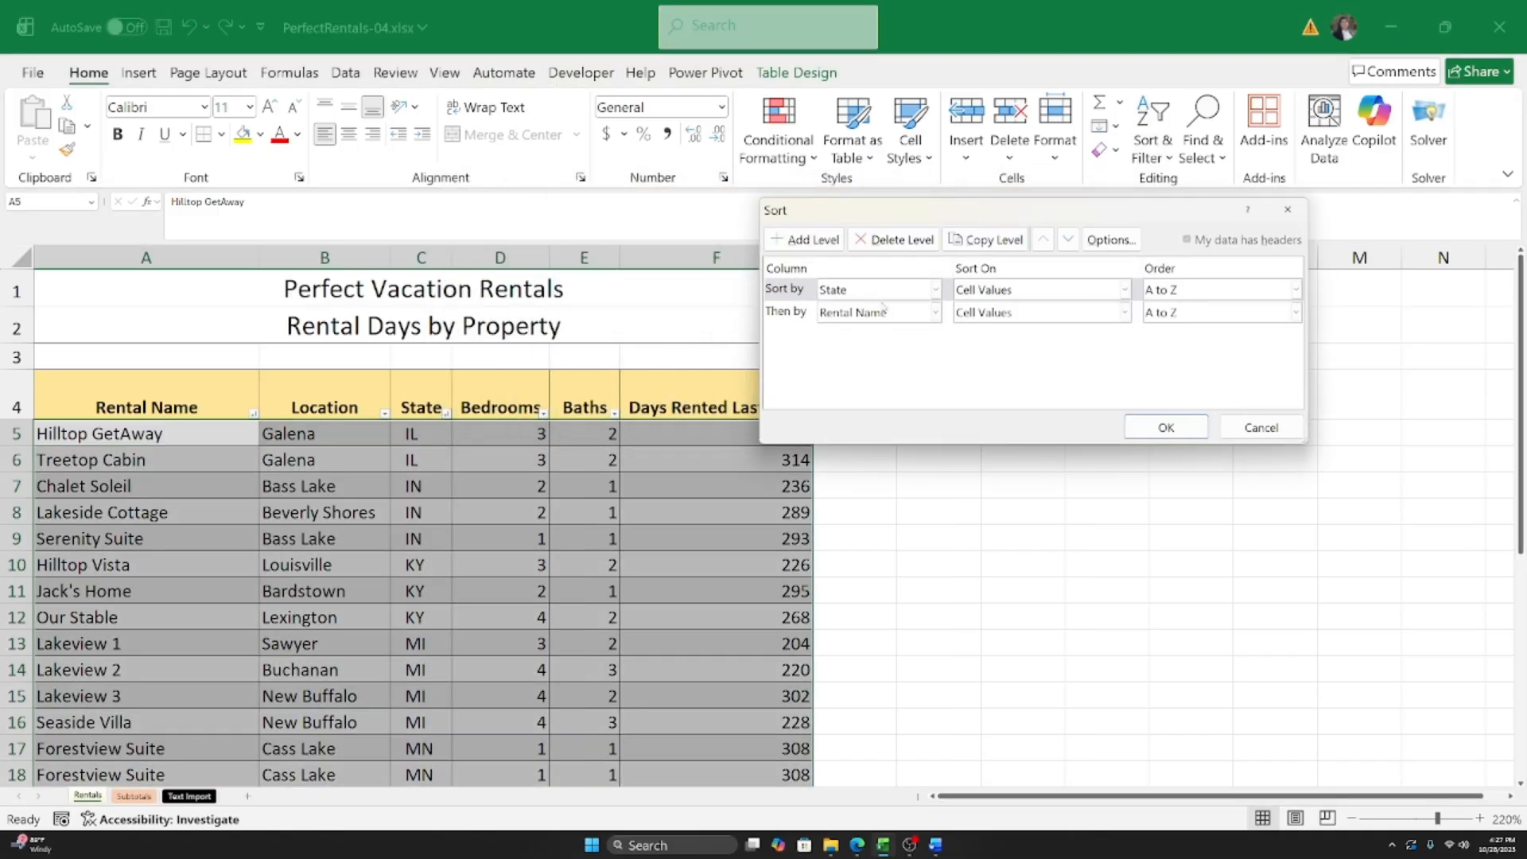
pyautogui.click(936, 313)
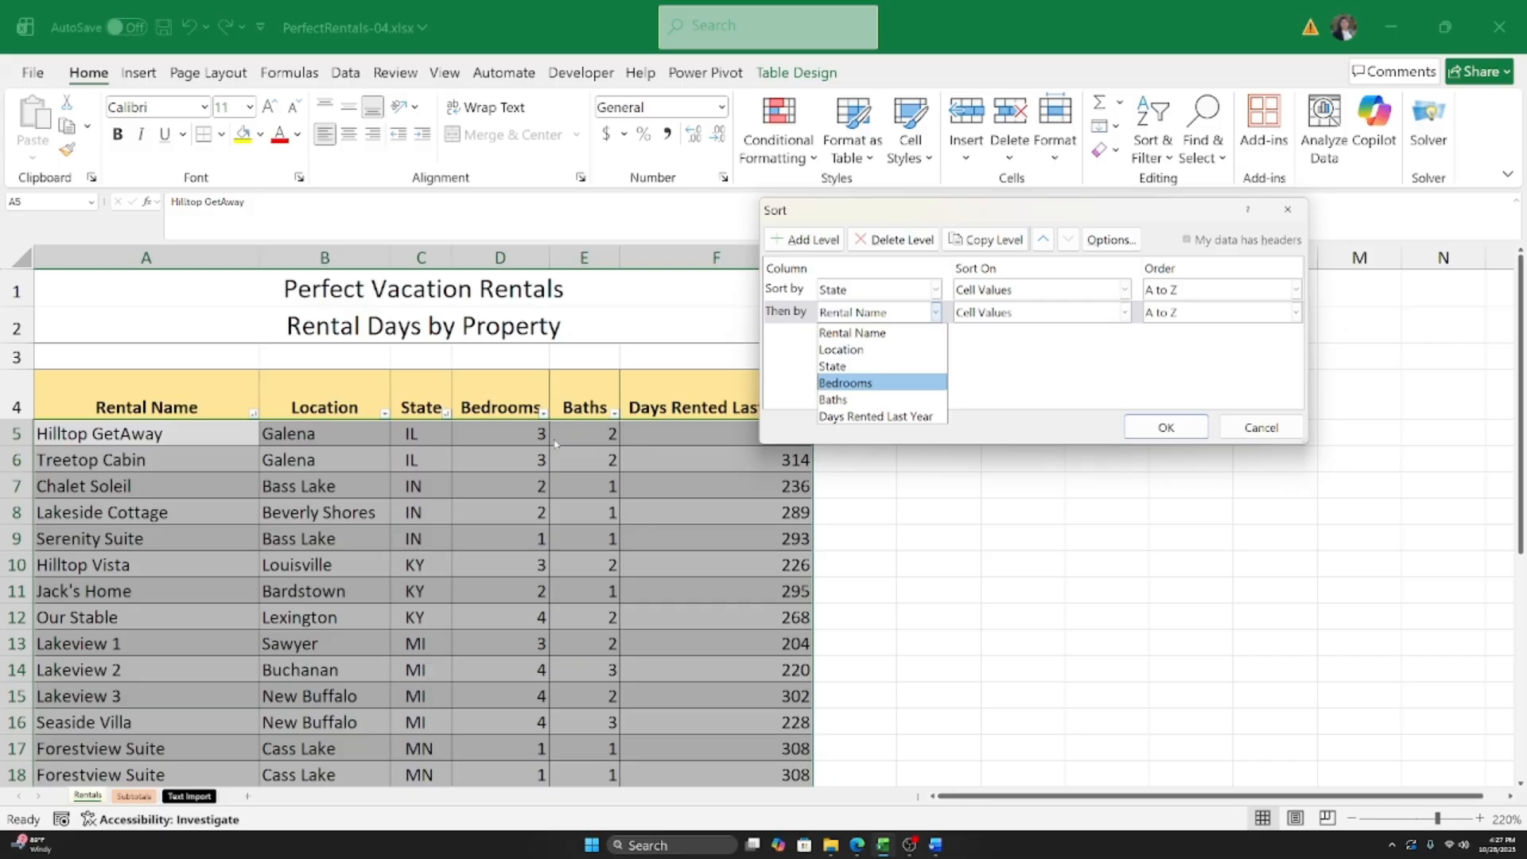
pyautogui.click(1259, 429)
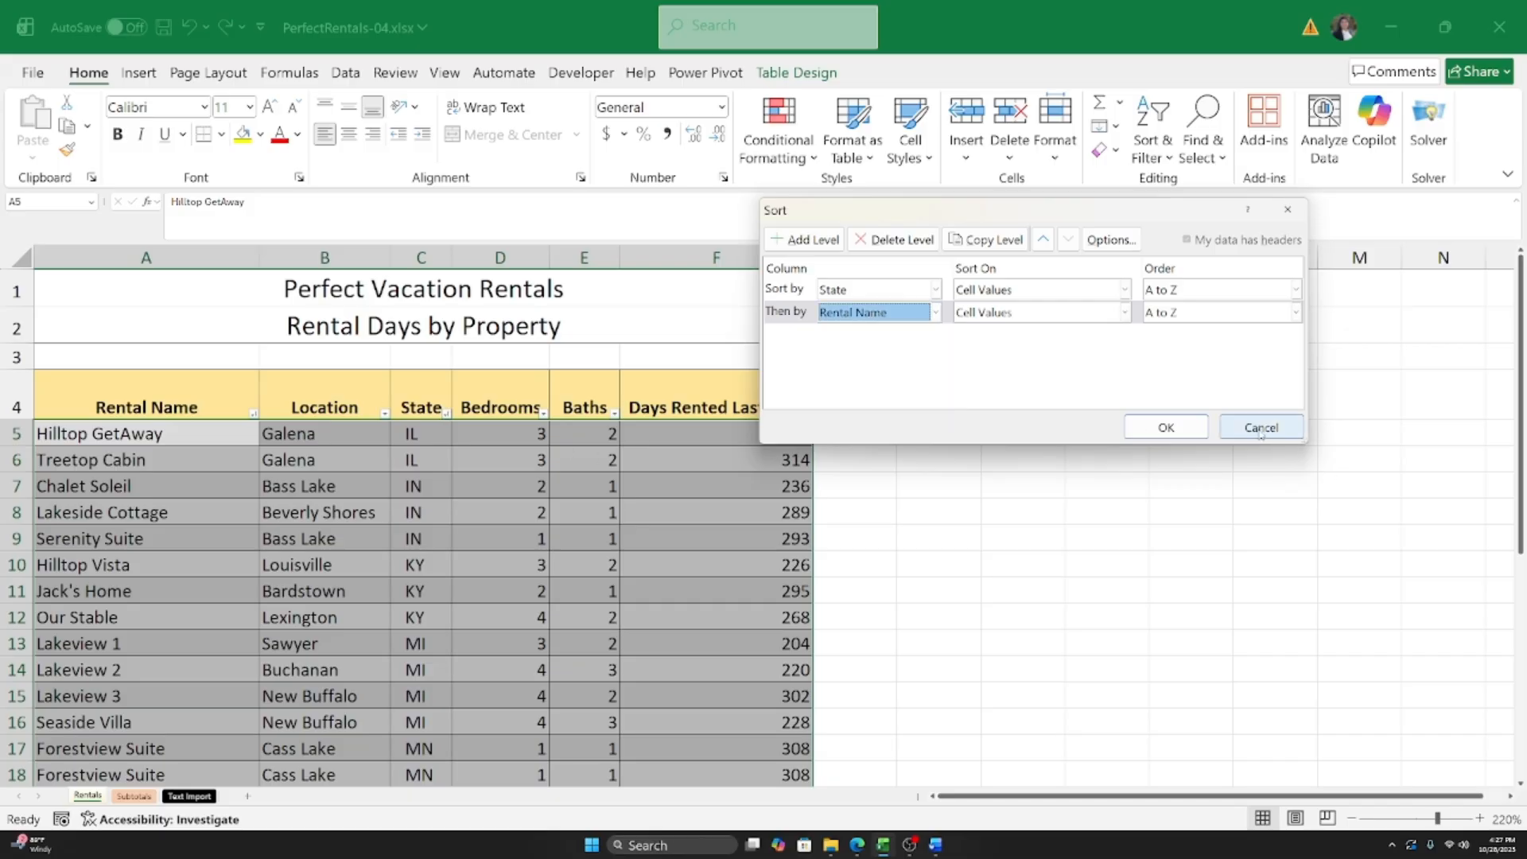
pyautogui.click(1258, 429)
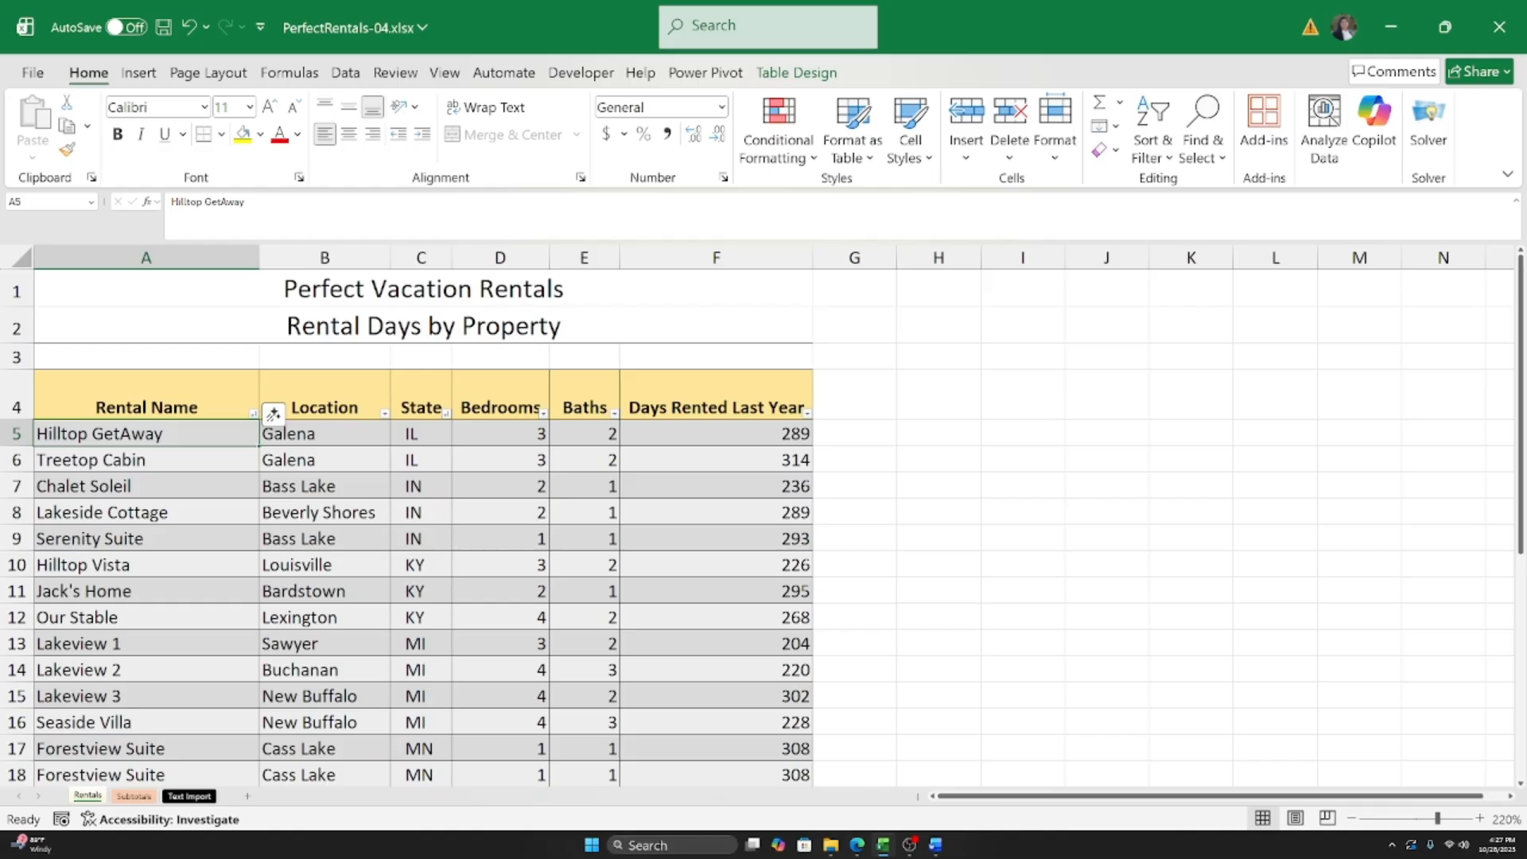
# Step: Look through the Subtotals and Text Import worksheets, then return to the Rentals worksheet
pyautogui.click(239, 460)
pyautogui.click(163, 529)
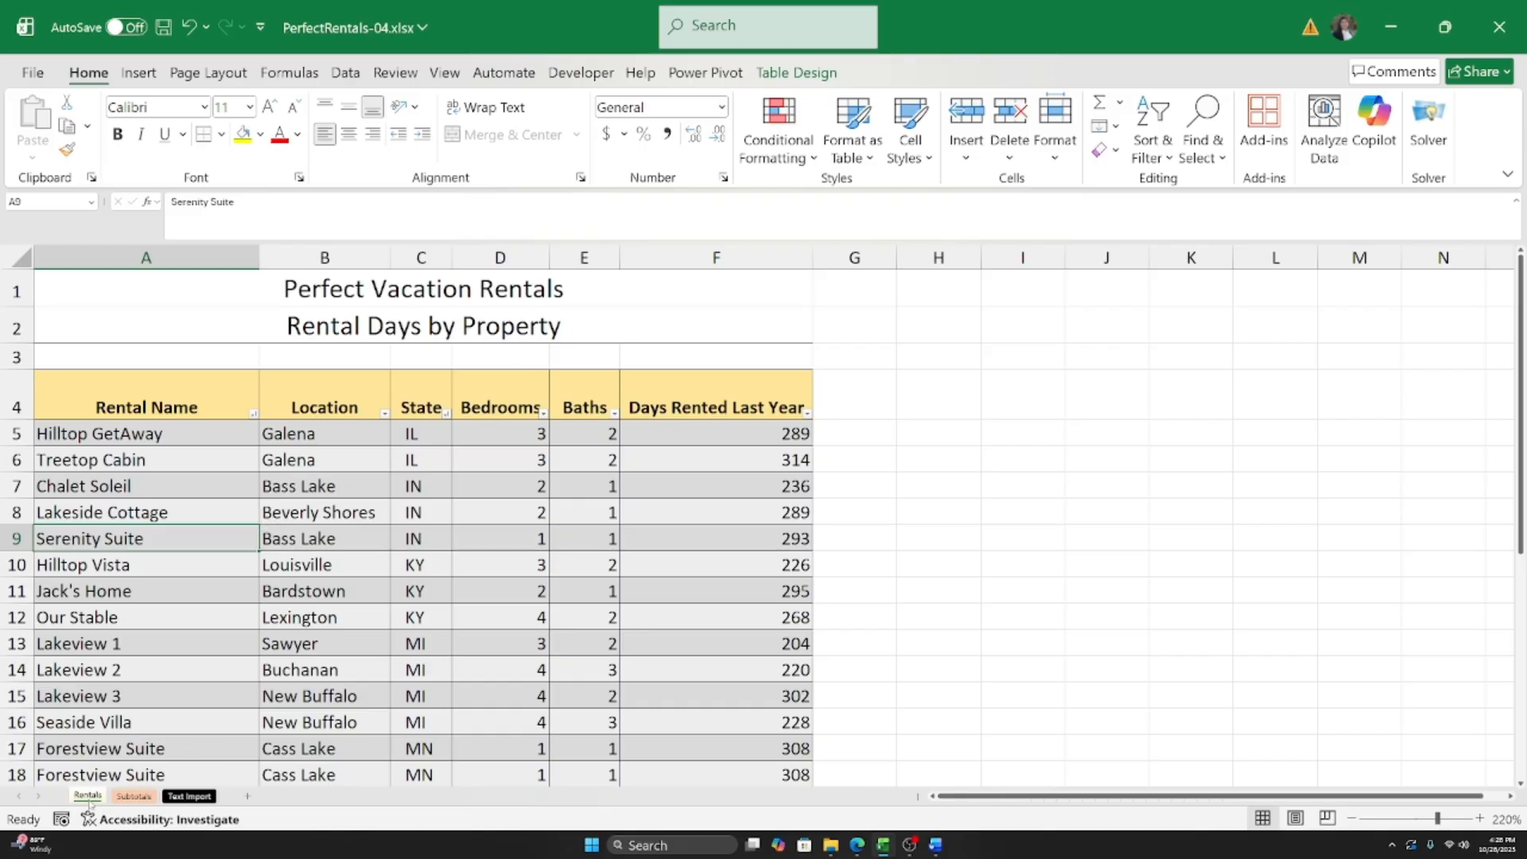
pyautogui.click(134, 796)
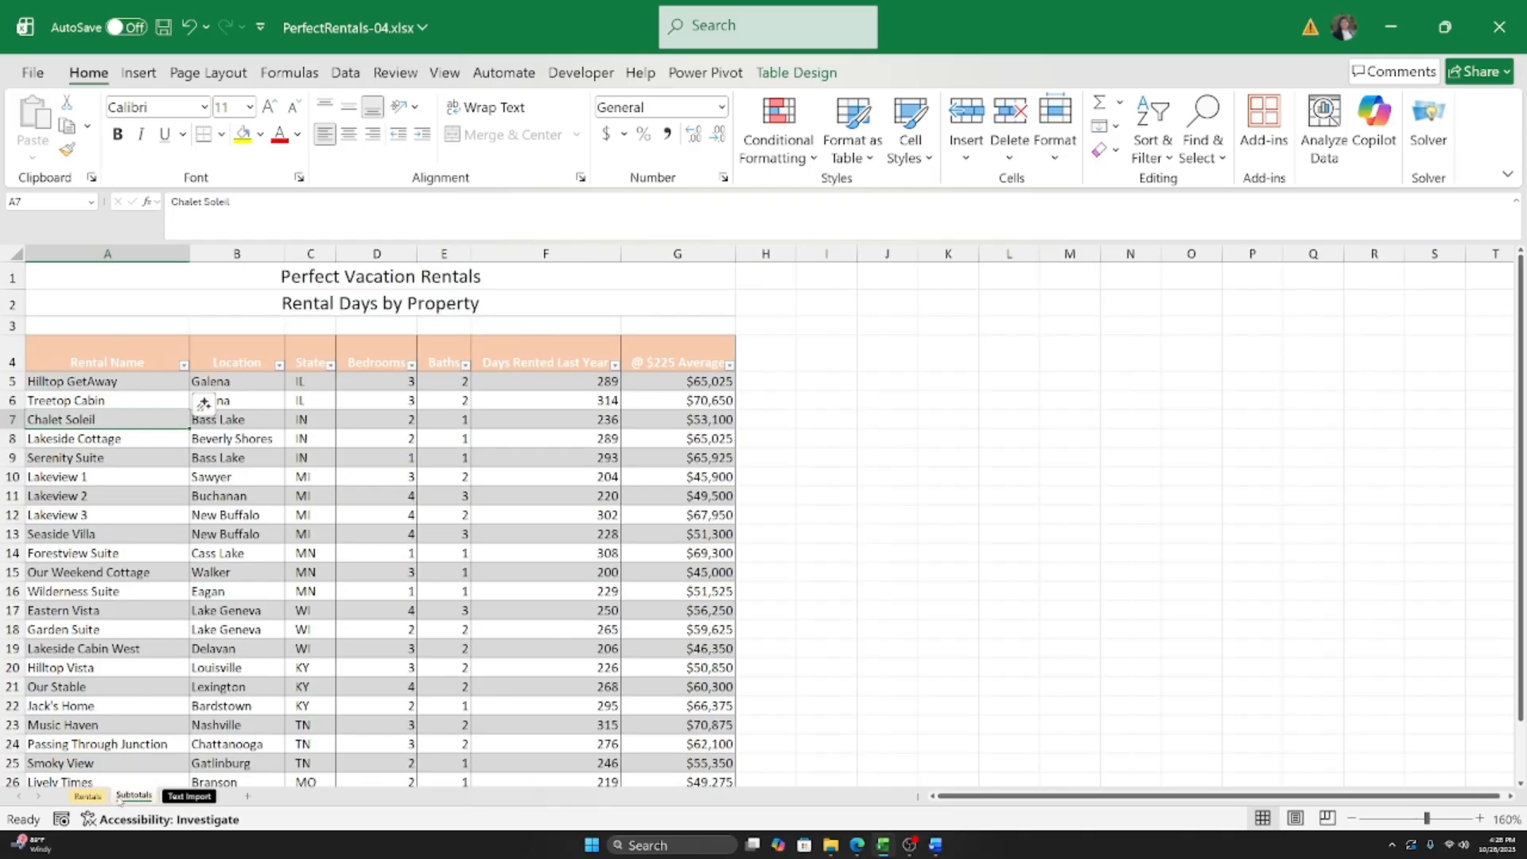
pyautogui.click(187, 796)
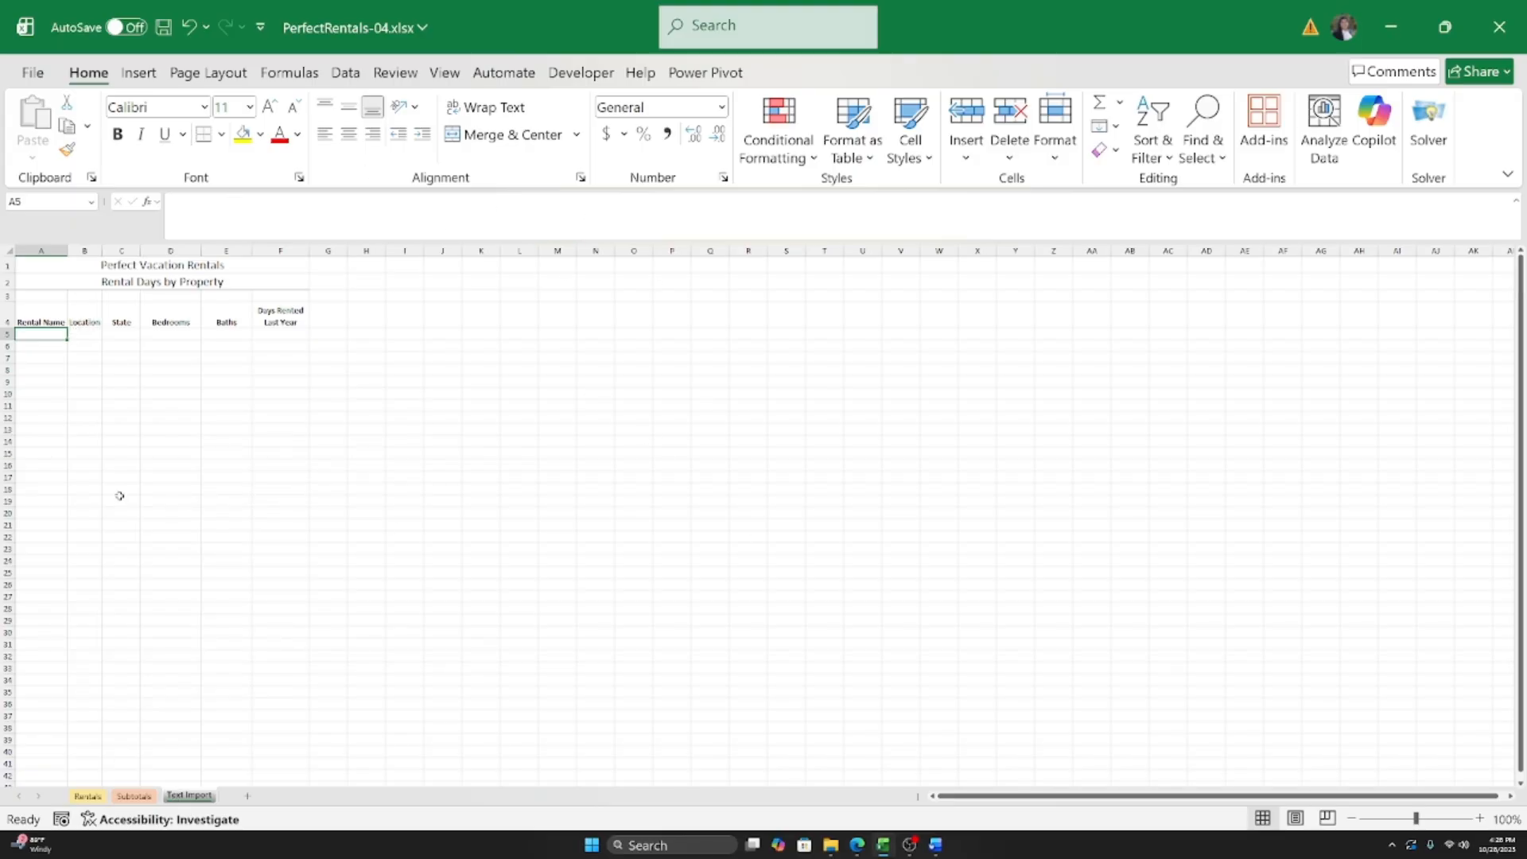
pyautogui.click(84, 796)
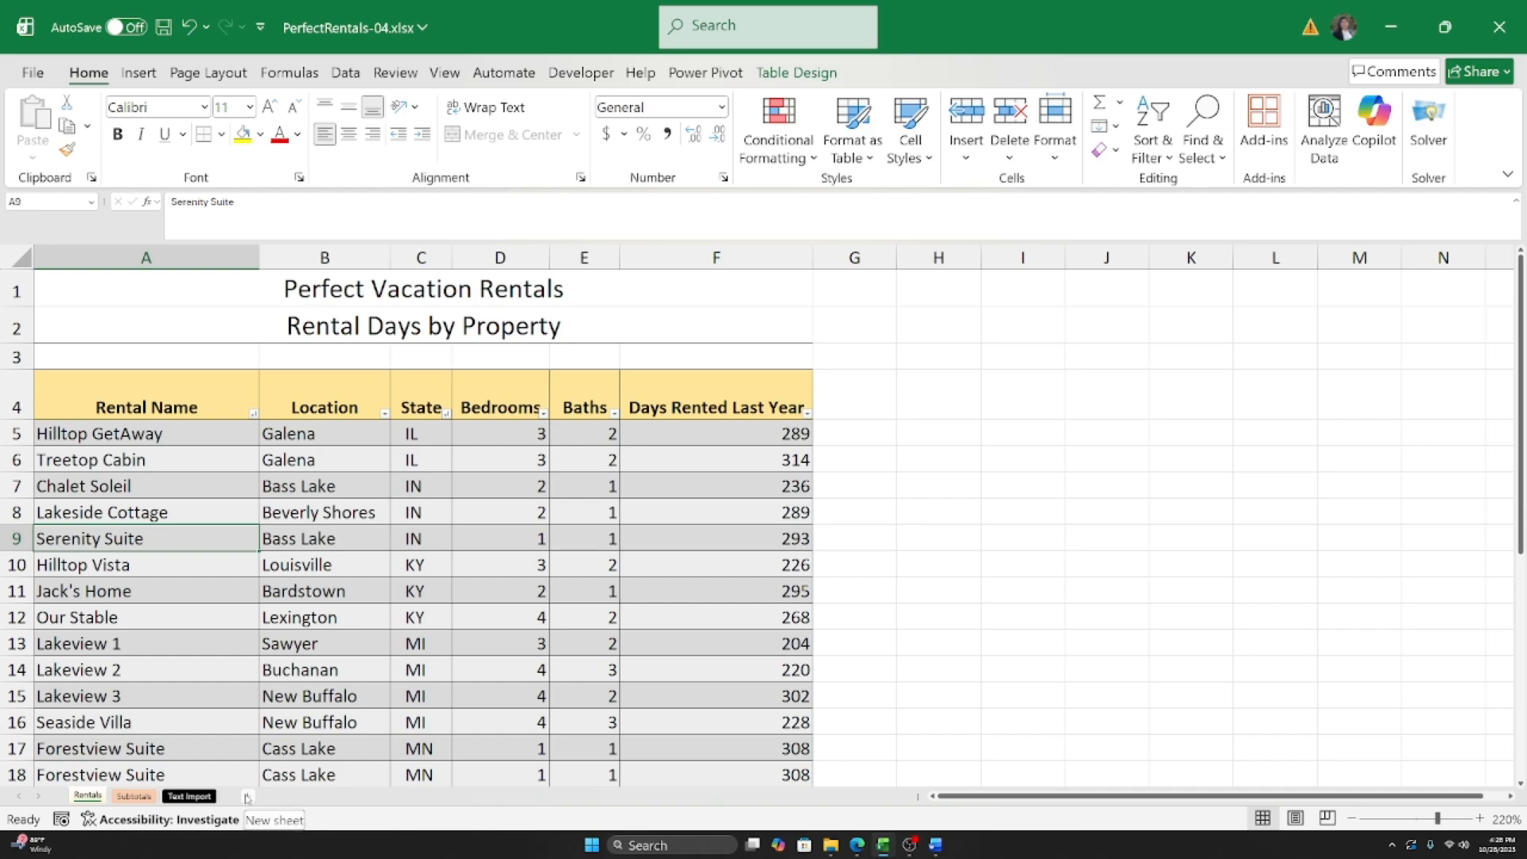
# Step: Insert a blank worksheet directly after Rentals and rename it New Data
pyautogui.click(248, 797)
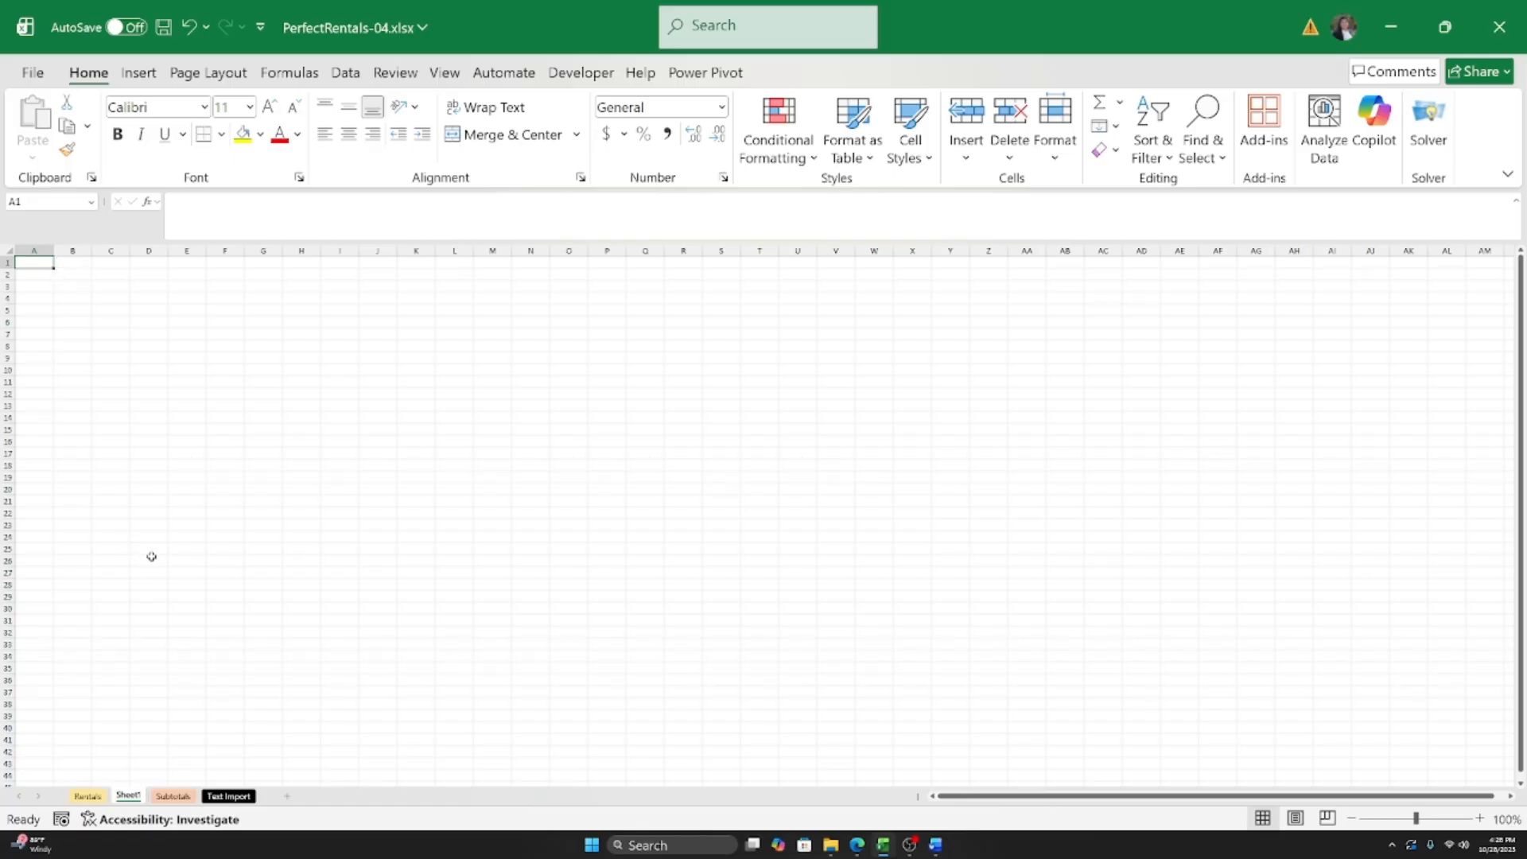
pyautogui.scroll(11, 150, 555)
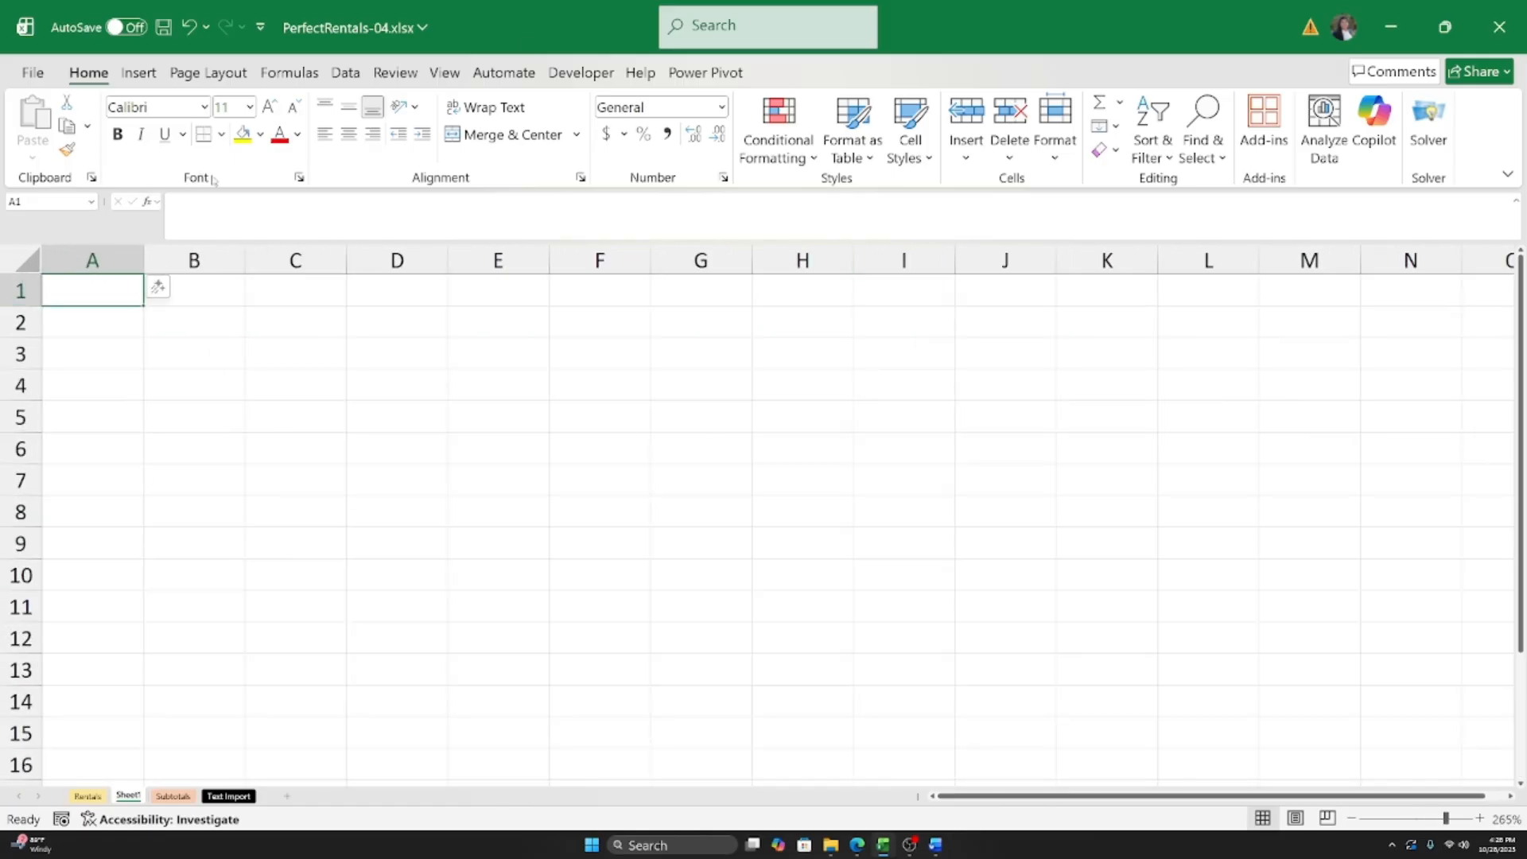
pyautogui.rightClick(129, 798)
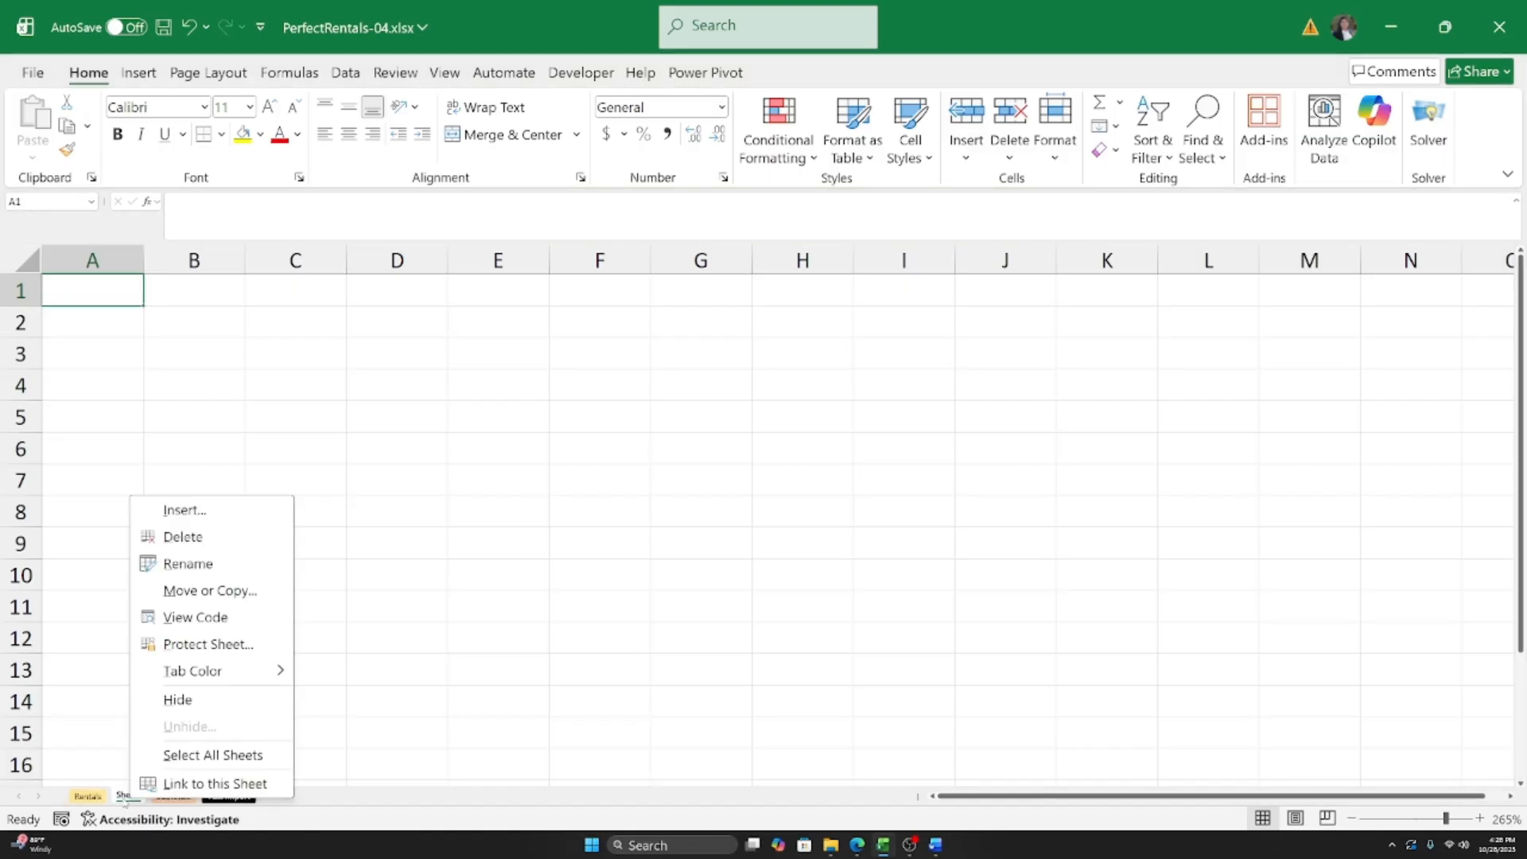
pyautogui.click(175, 561)
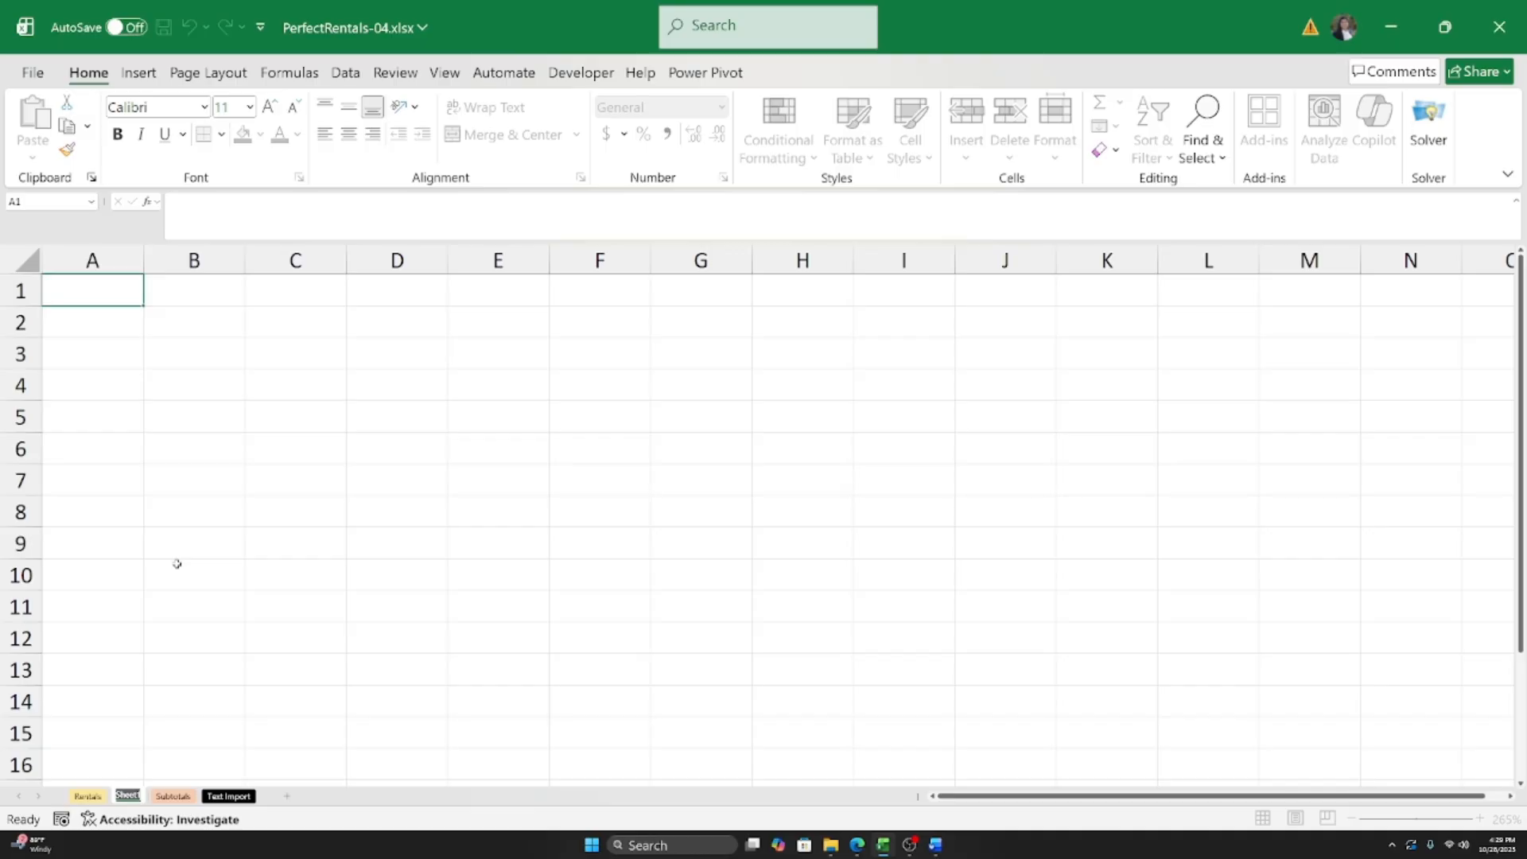
pyautogui.write('N')
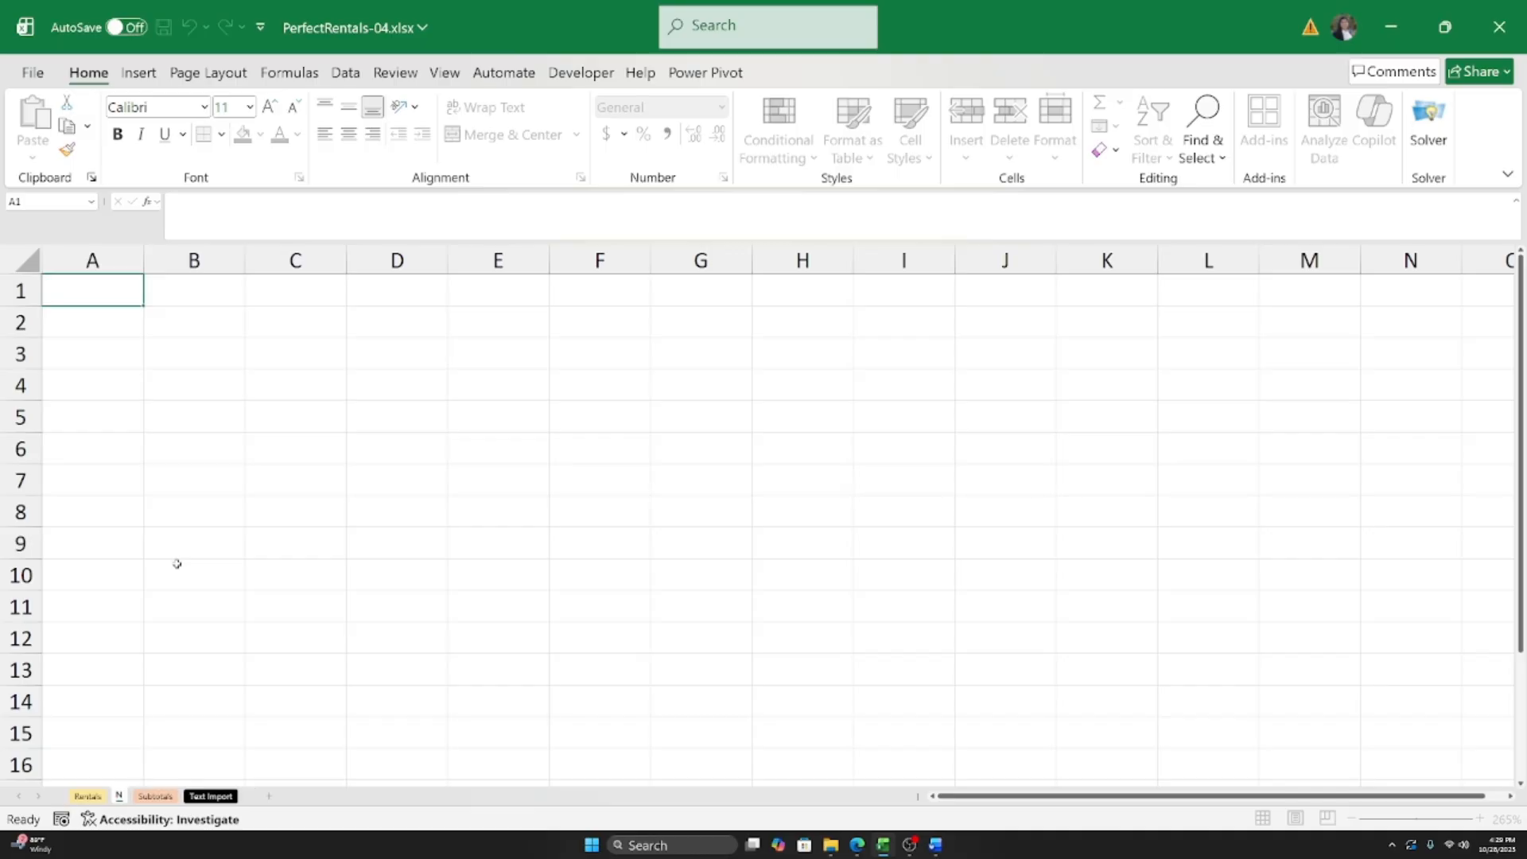
pyautogui.write('ew Data')
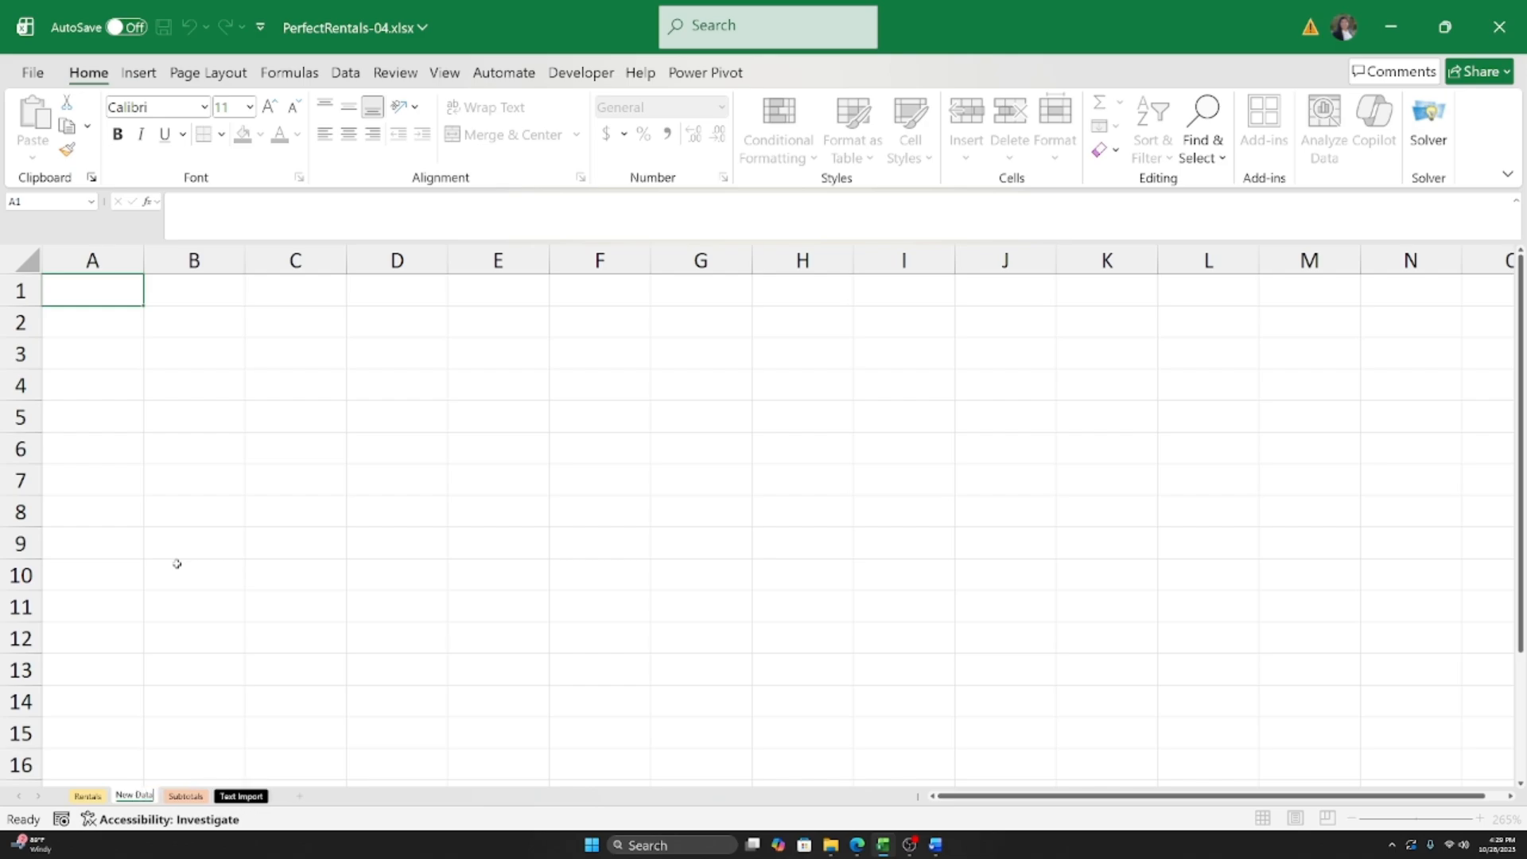
pyautogui.press('Return')
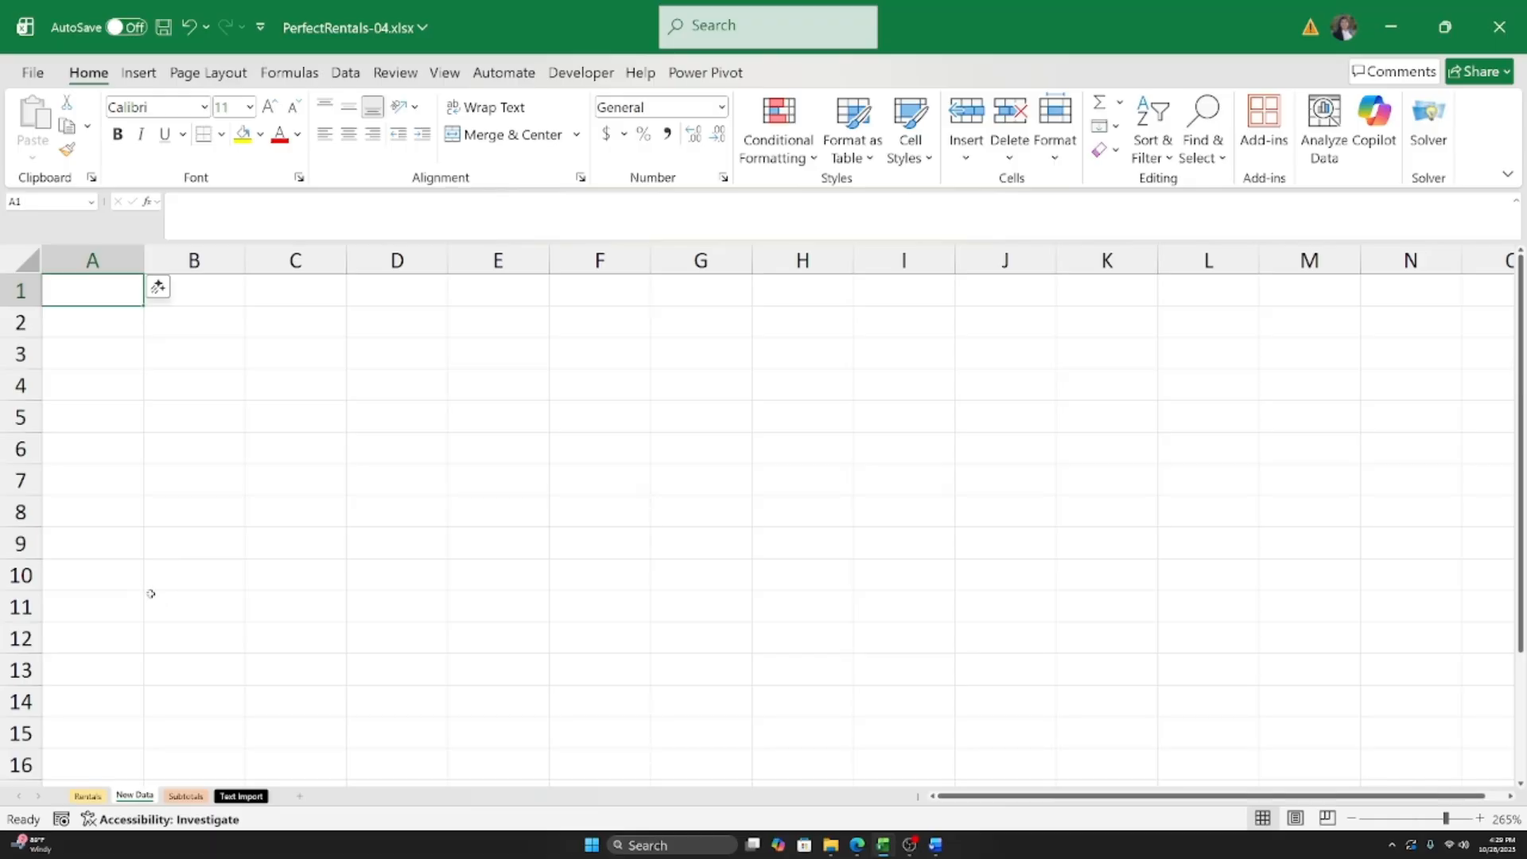
# Step: Delete the New Data worksheet and return to the Rentals worksheet
pyautogui.rightClick(140, 797)
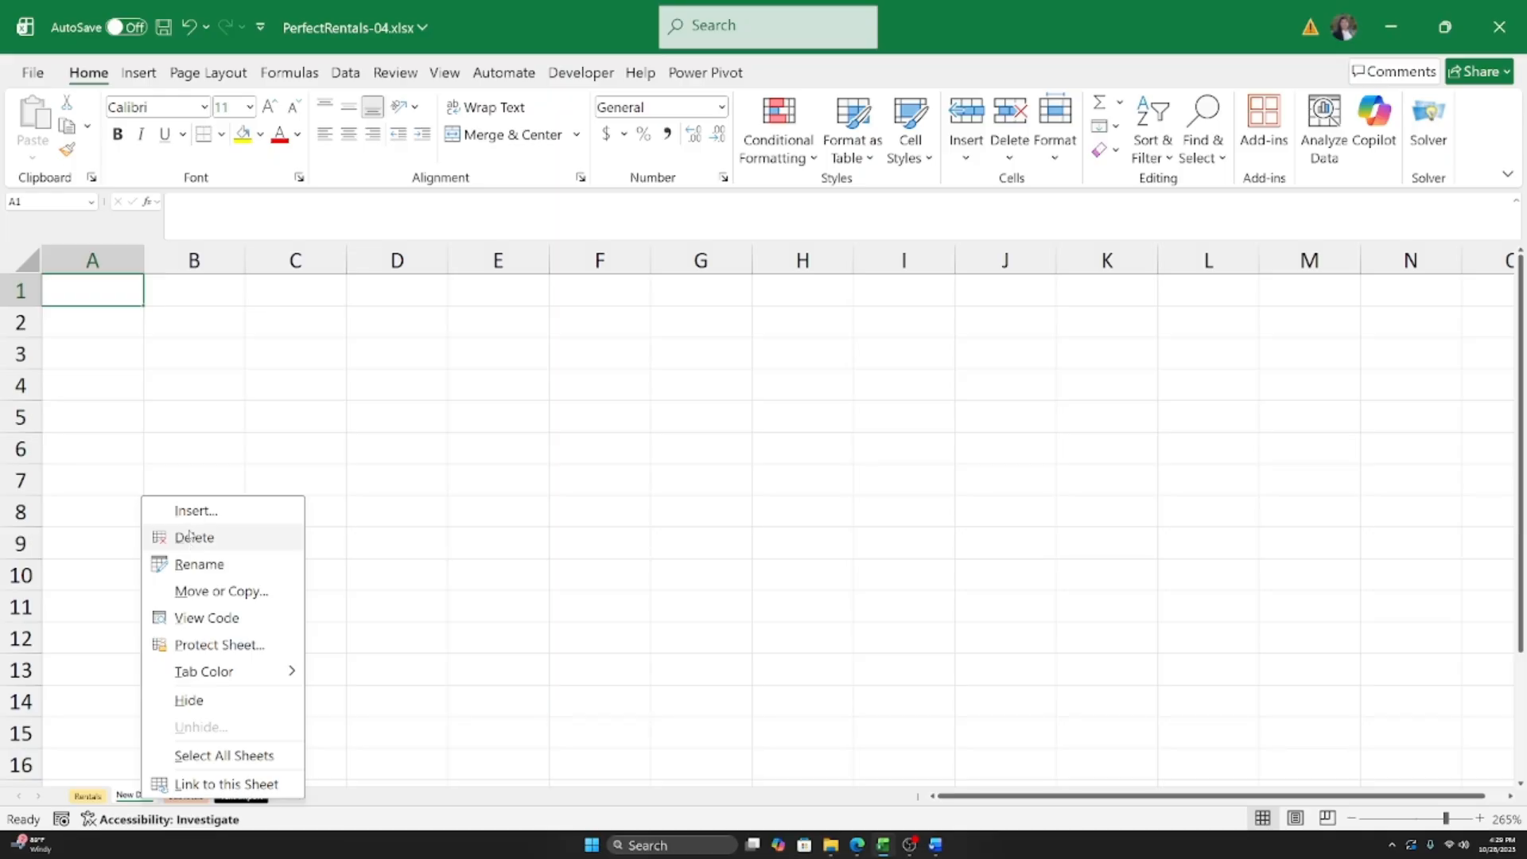
pyautogui.click(194, 538)
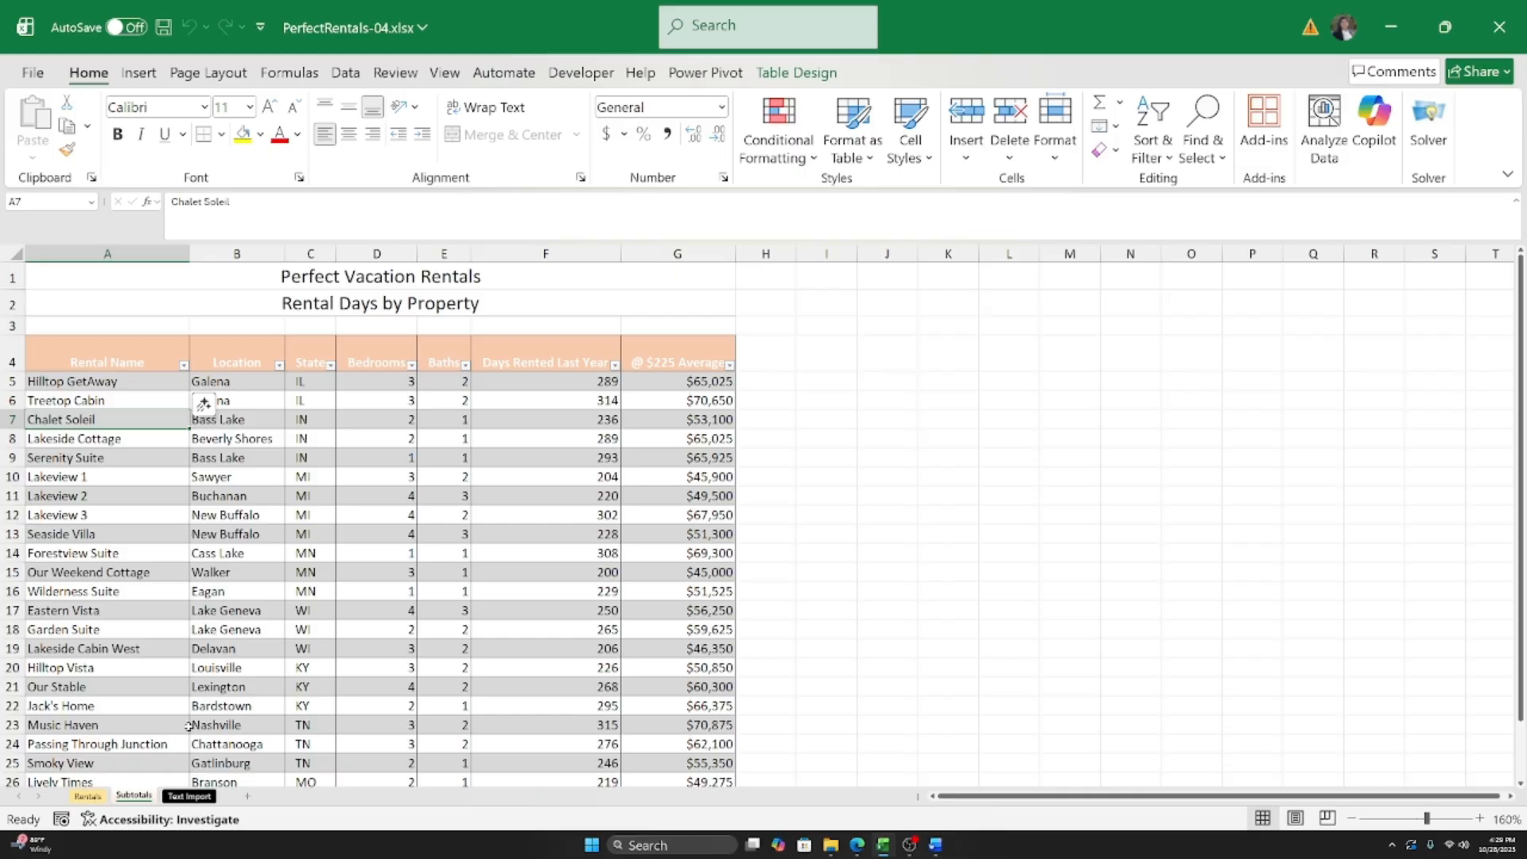
pyautogui.click(89, 796)
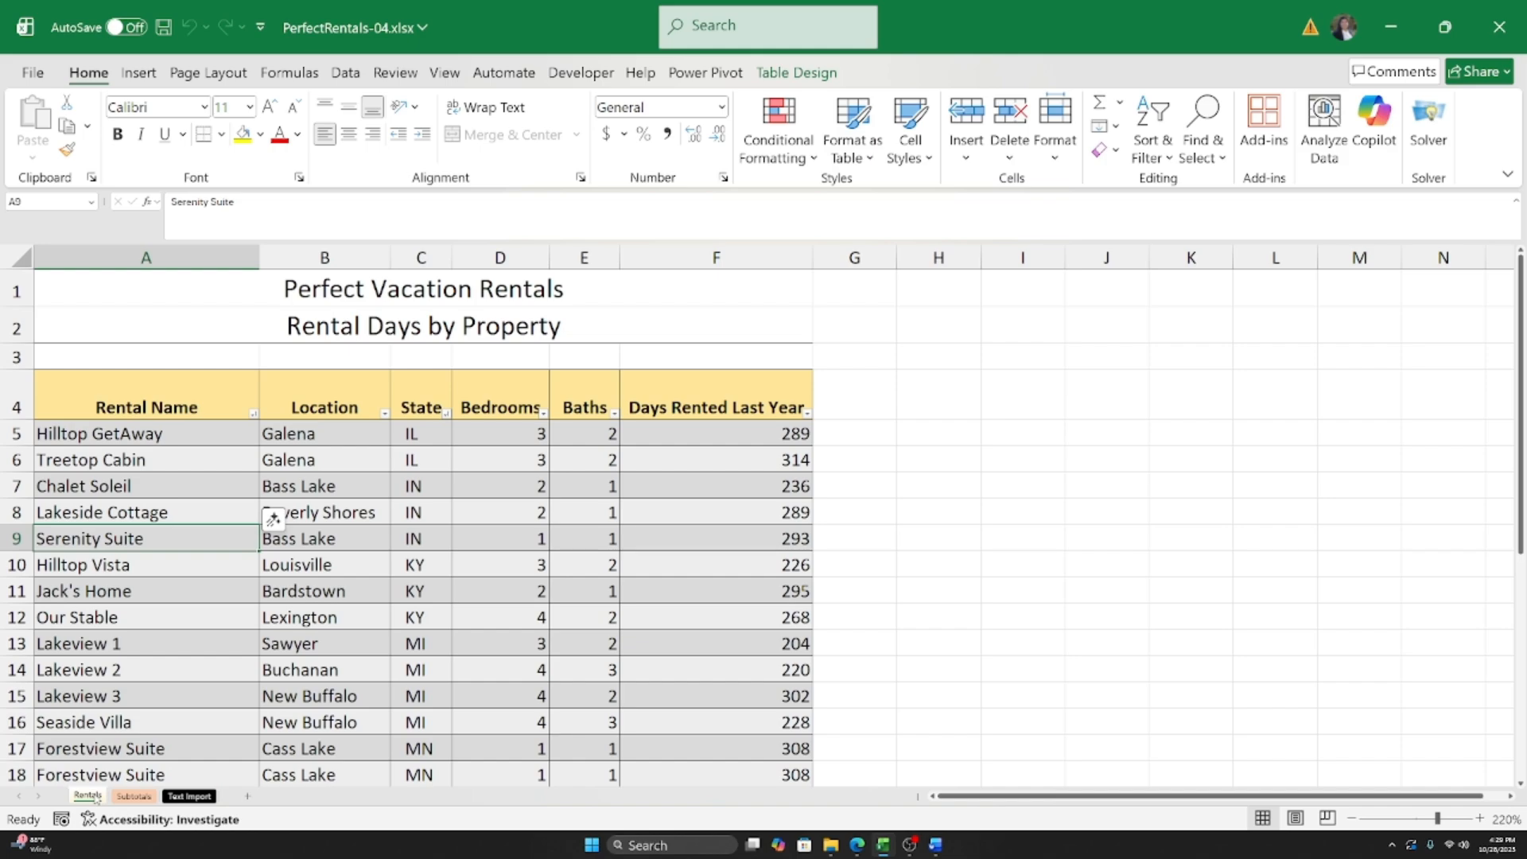
# Step: Examine the Rentals worksheet's contents, from the titles and column headings through the records to the total row
pyautogui.click(217, 504)
pyautogui.click(324, 432)
pyautogui.click(719, 538)
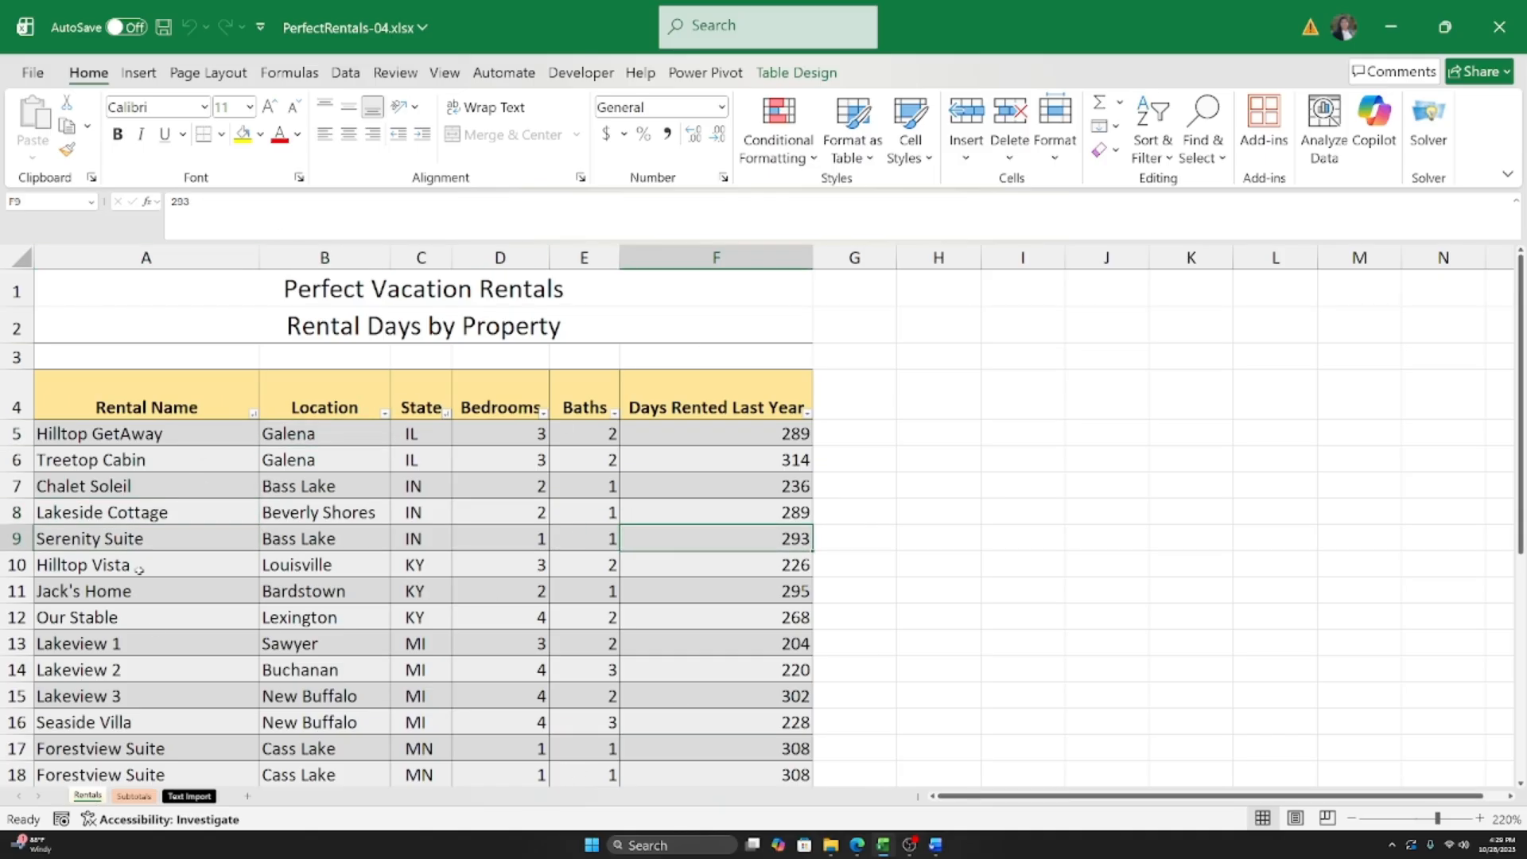
pyautogui.click(341, 590)
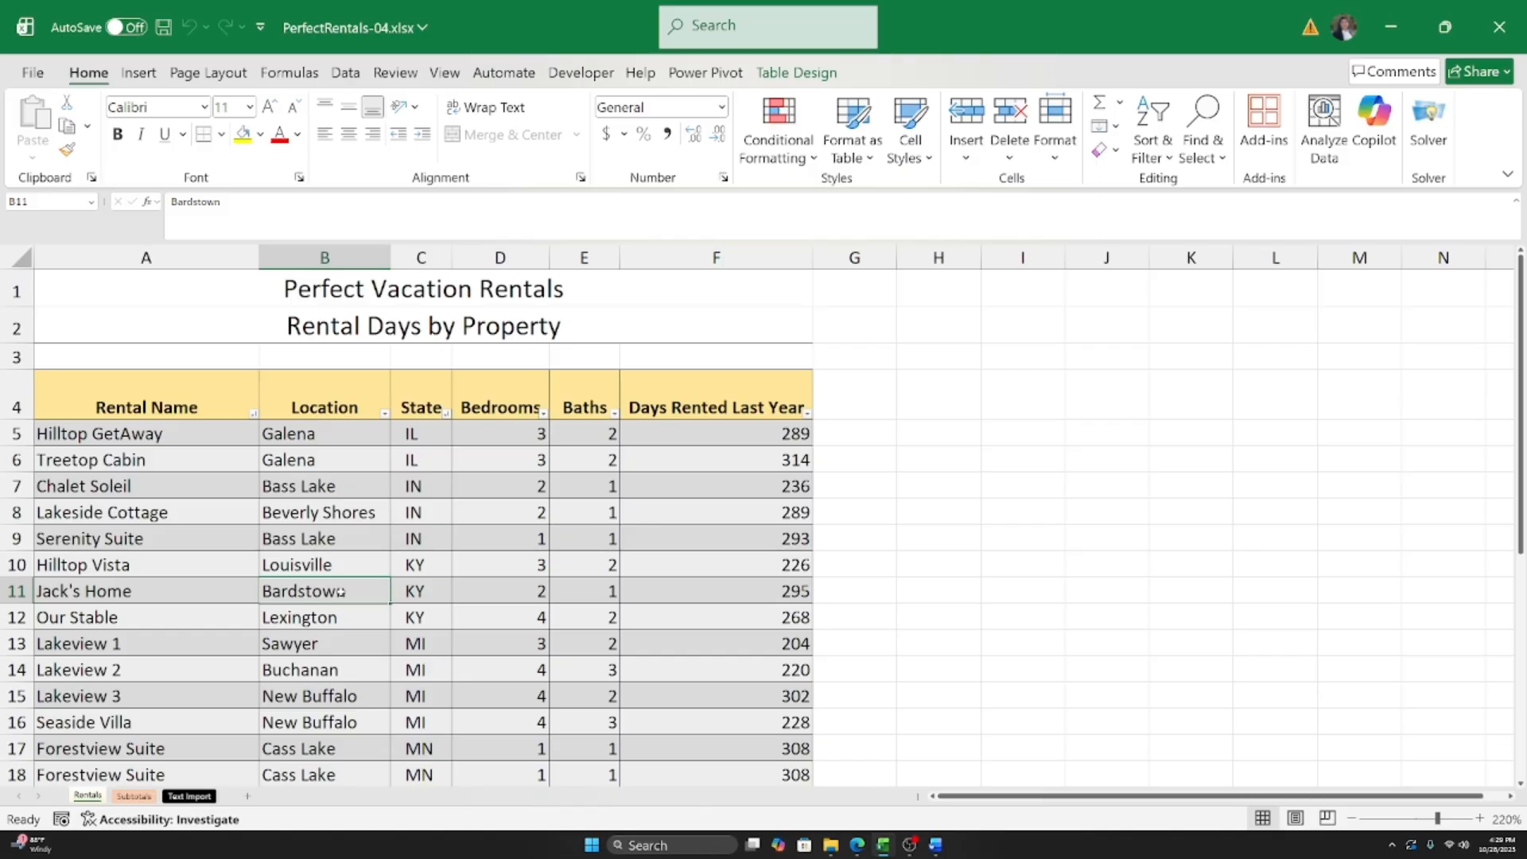
pyautogui.moveTo(46, 294); pyautogui.dragTo(838, 778)
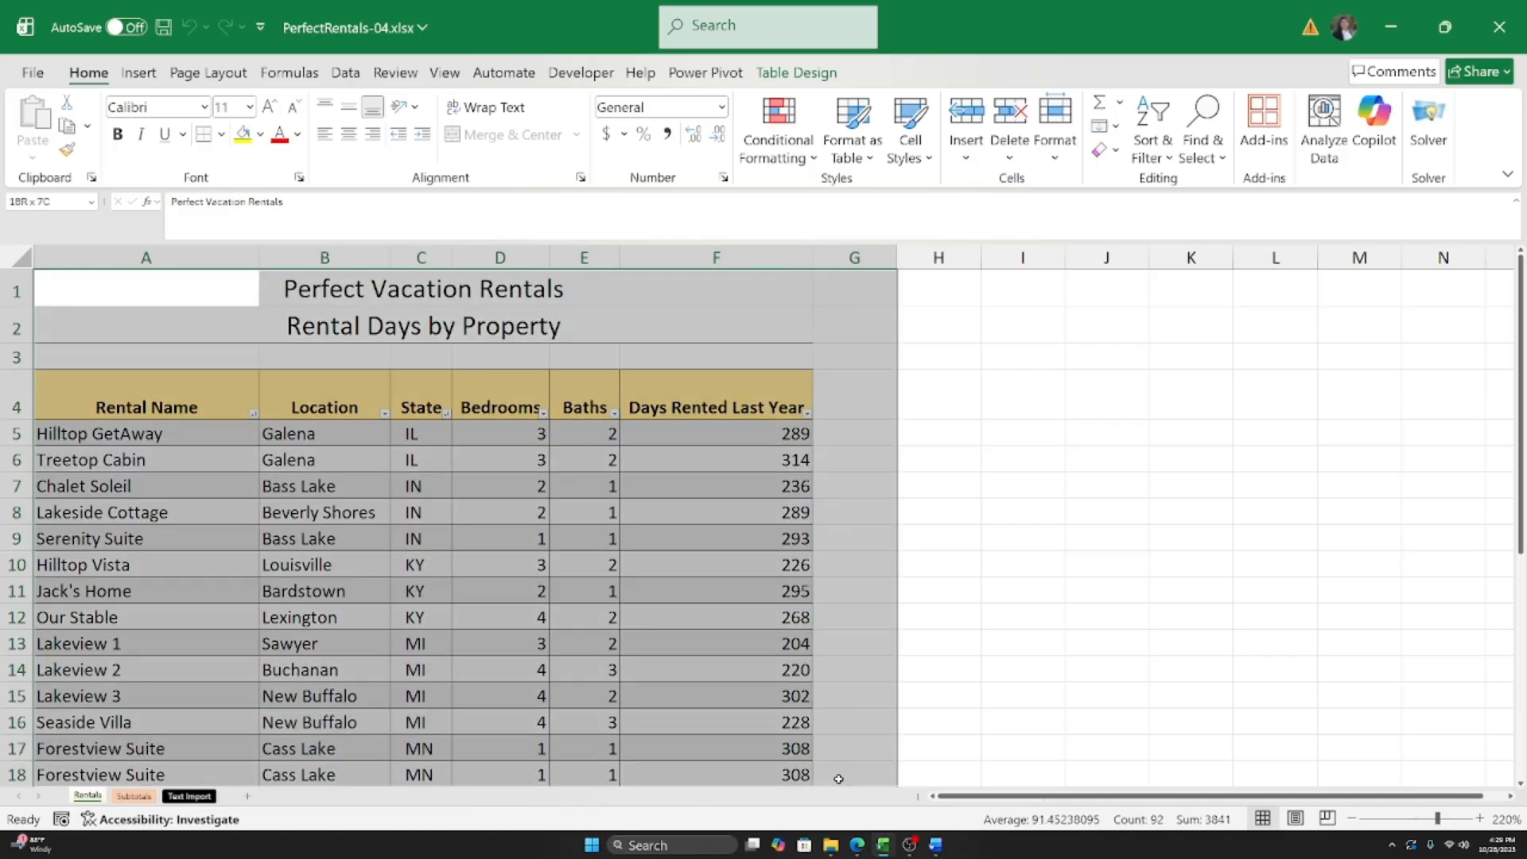
pyautogui.click(516, 558)
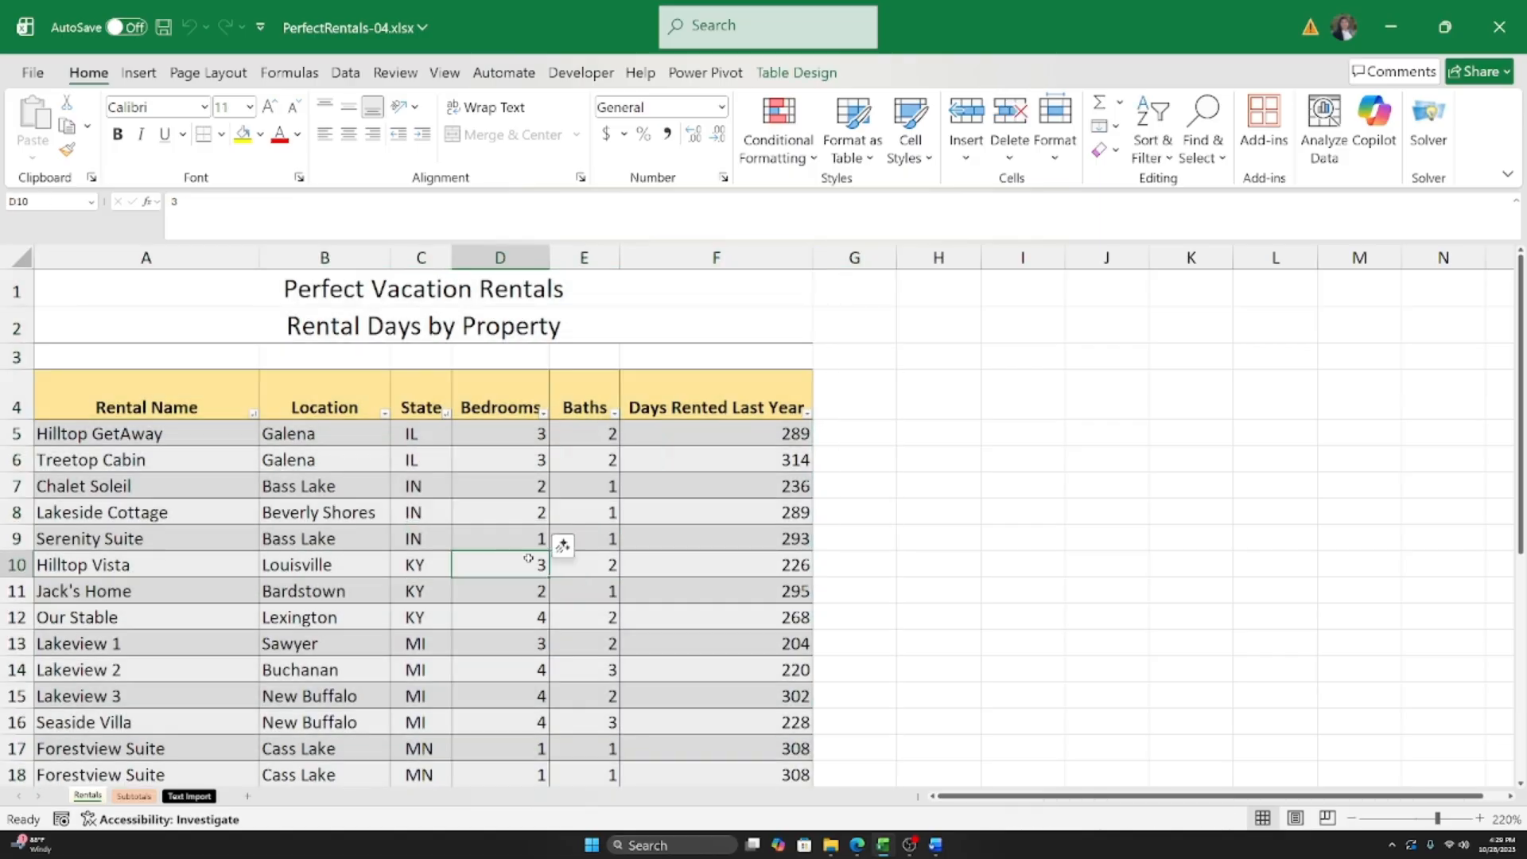
pyautogui.click(163, 407)
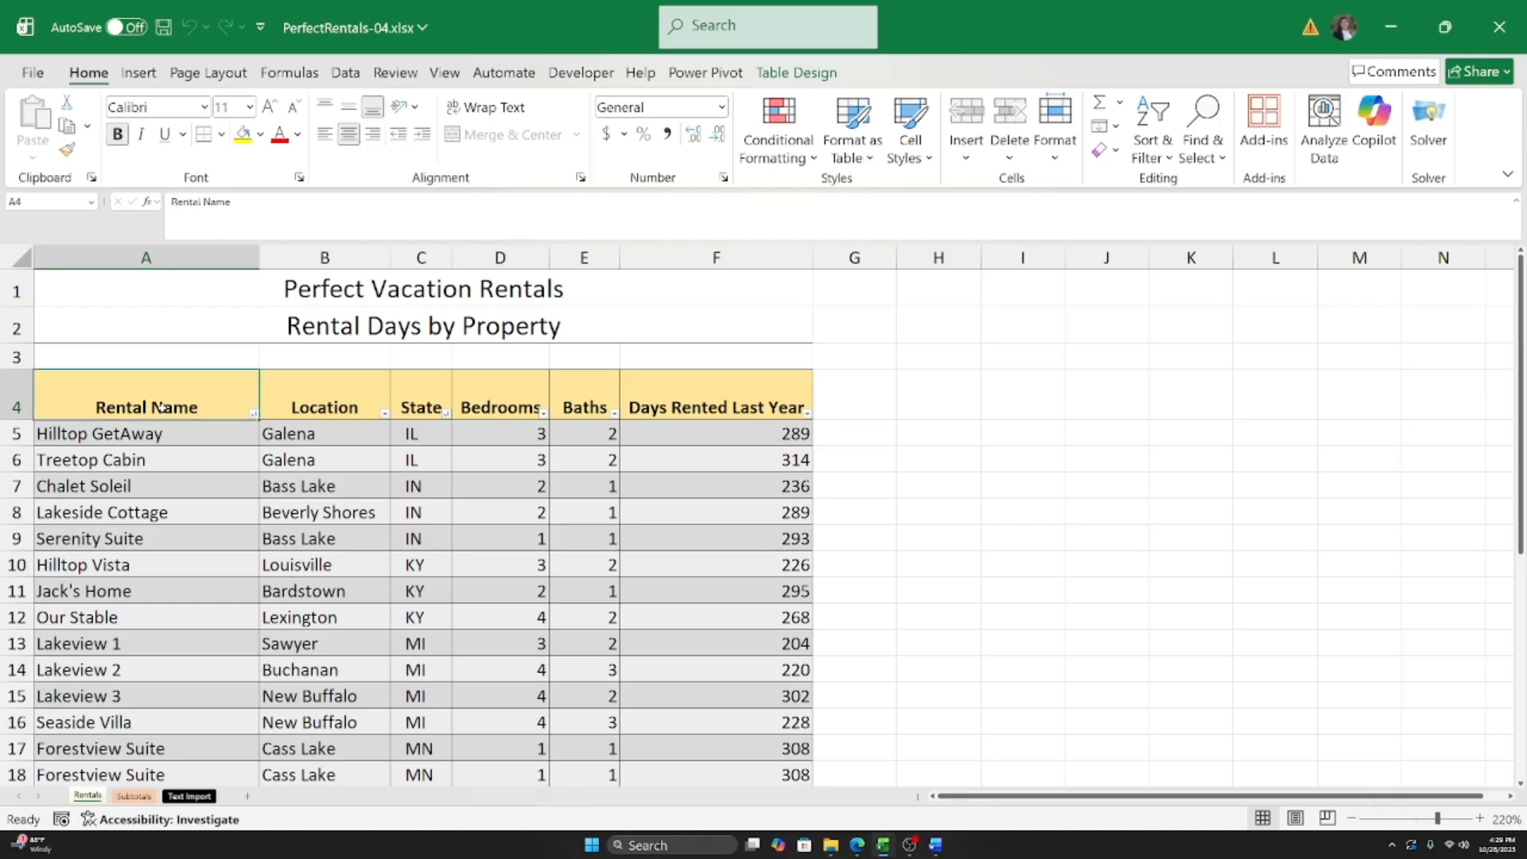
pyautogui.scroll(-5, 267, 477)
pyautogui.click(640, 453)
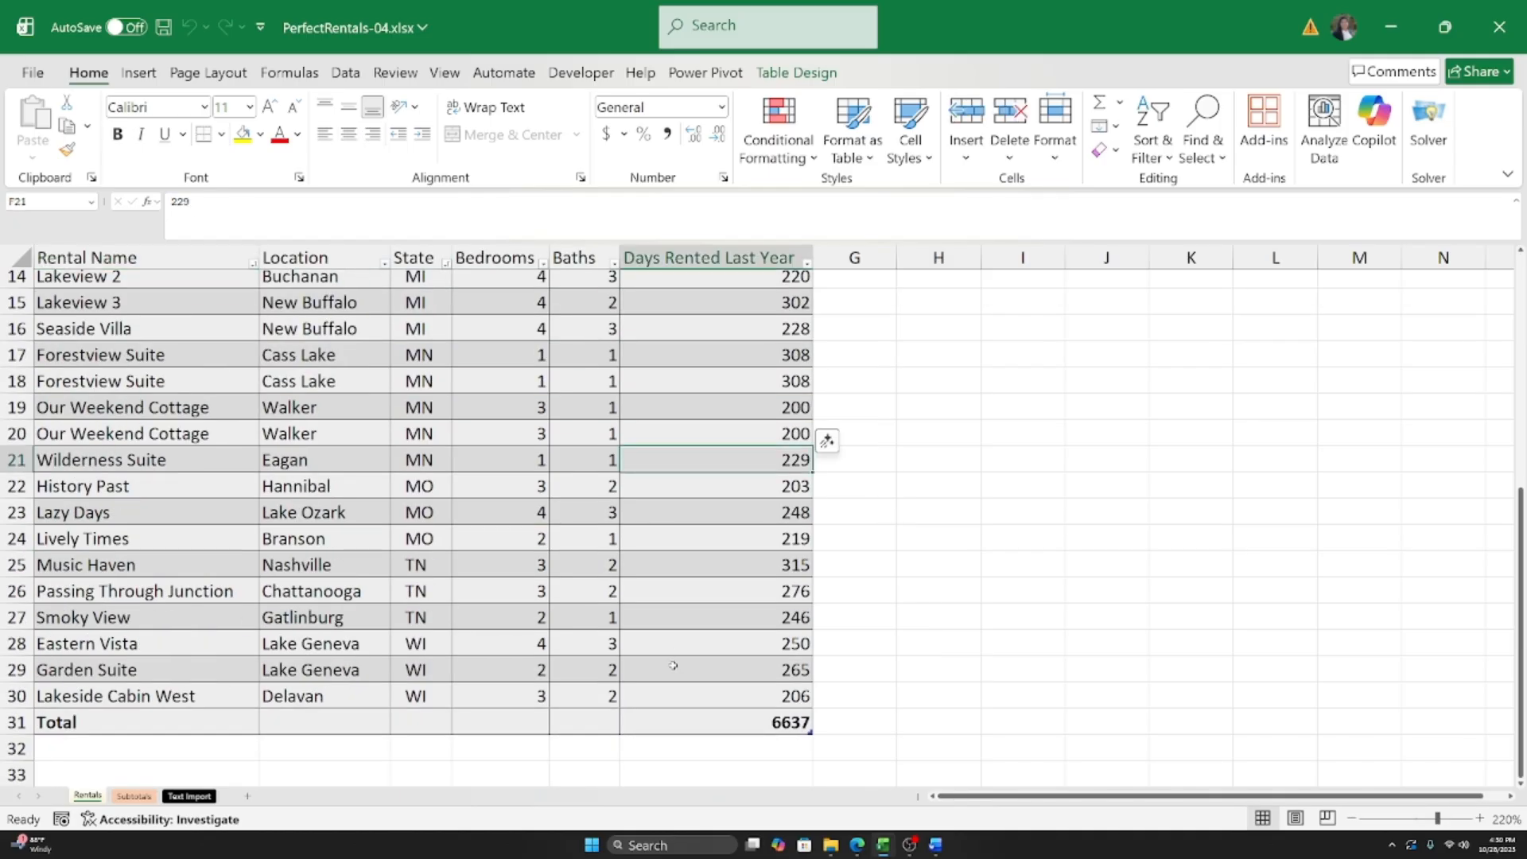
pyautogui.click(672, 665)
pyautogui.scroll(3, 347, 660)
pyautogui.scroll(2, 345, 661)
pyautogui.click(143, 409)
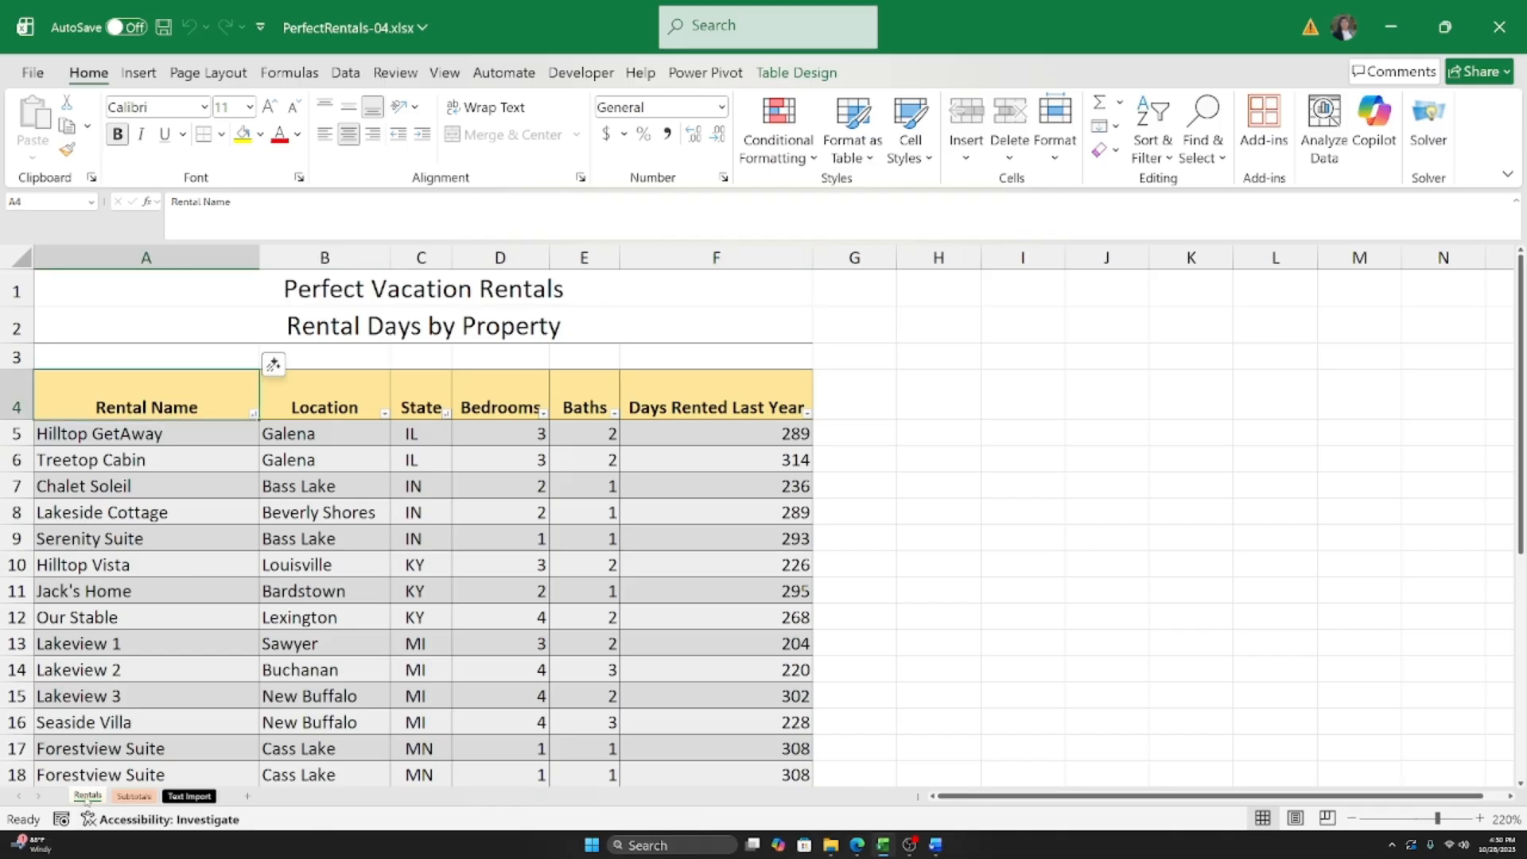
# Step: Start a move or copy of the Rentals worksheet with PerfectRentals-04.xlsx as the destination workbook
pyautogui.rightClick(86, 797)
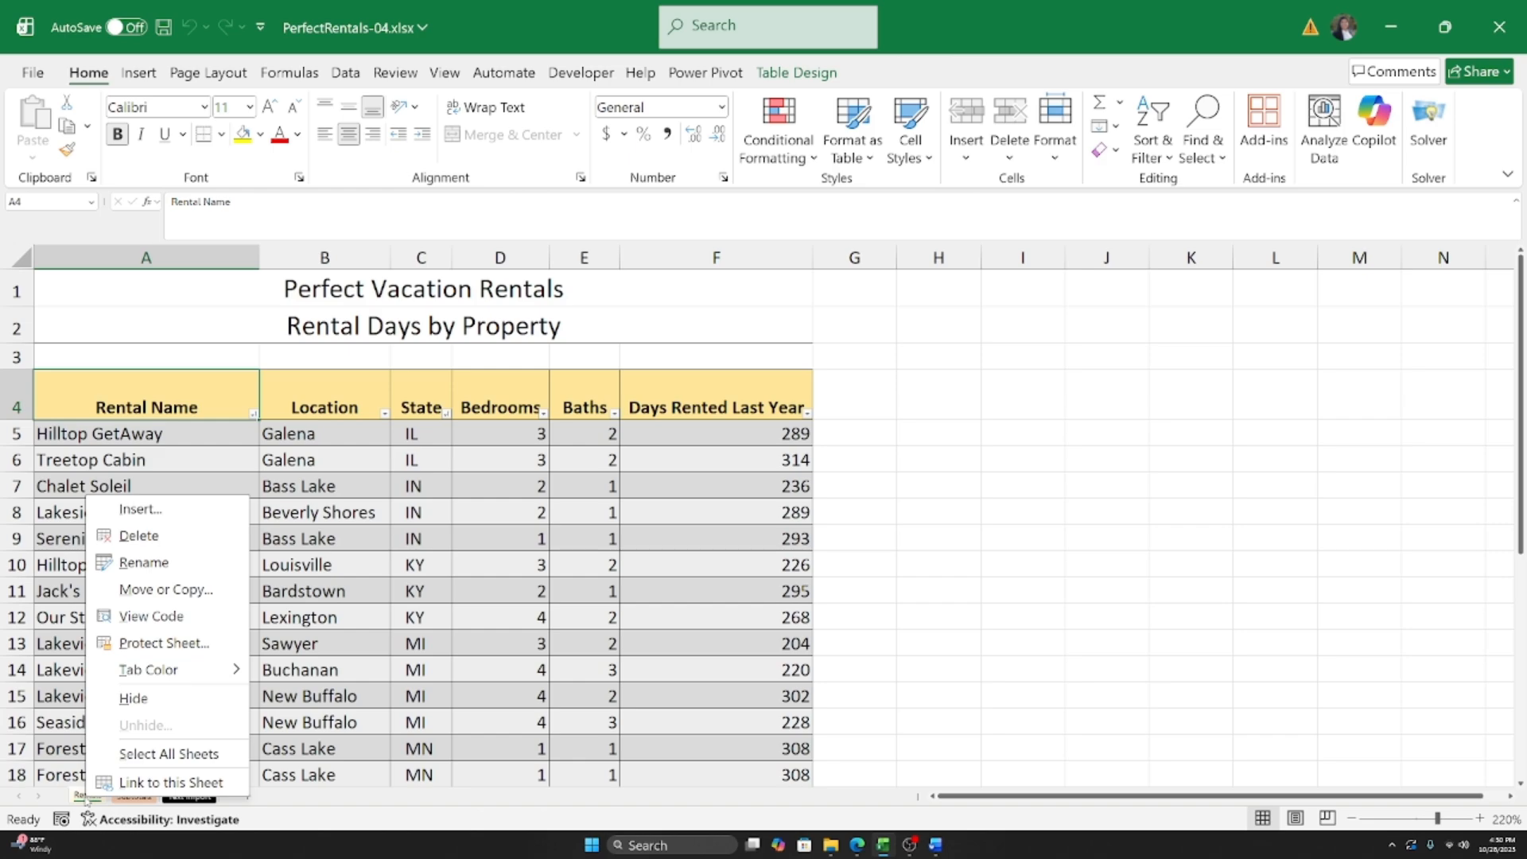
pyautogui.click(129, 591)
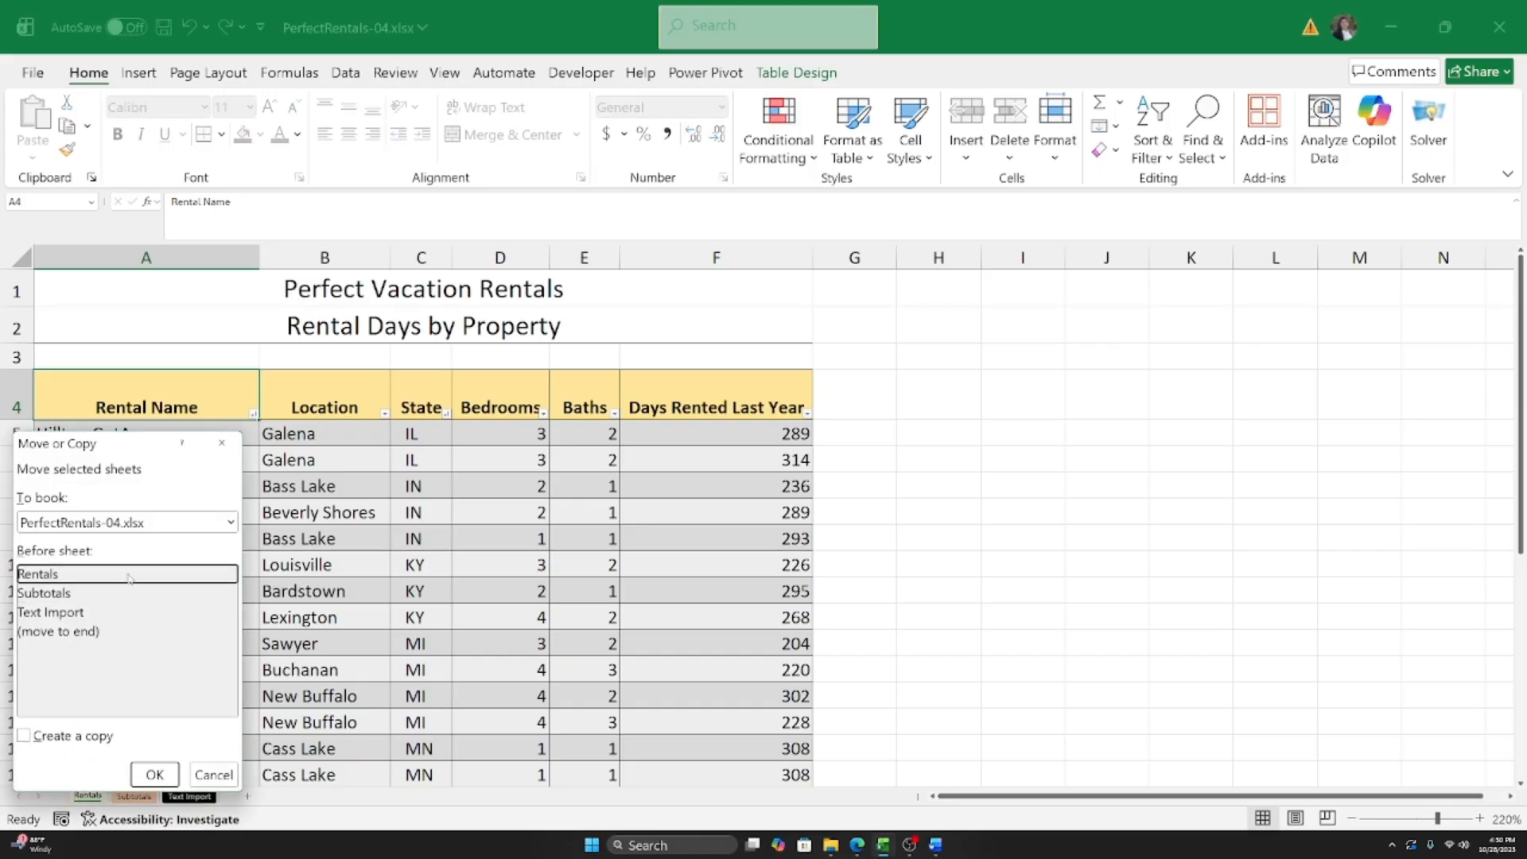
pyautogui.moveTo(119, 449); pyautogui.dragTo(780, 296)
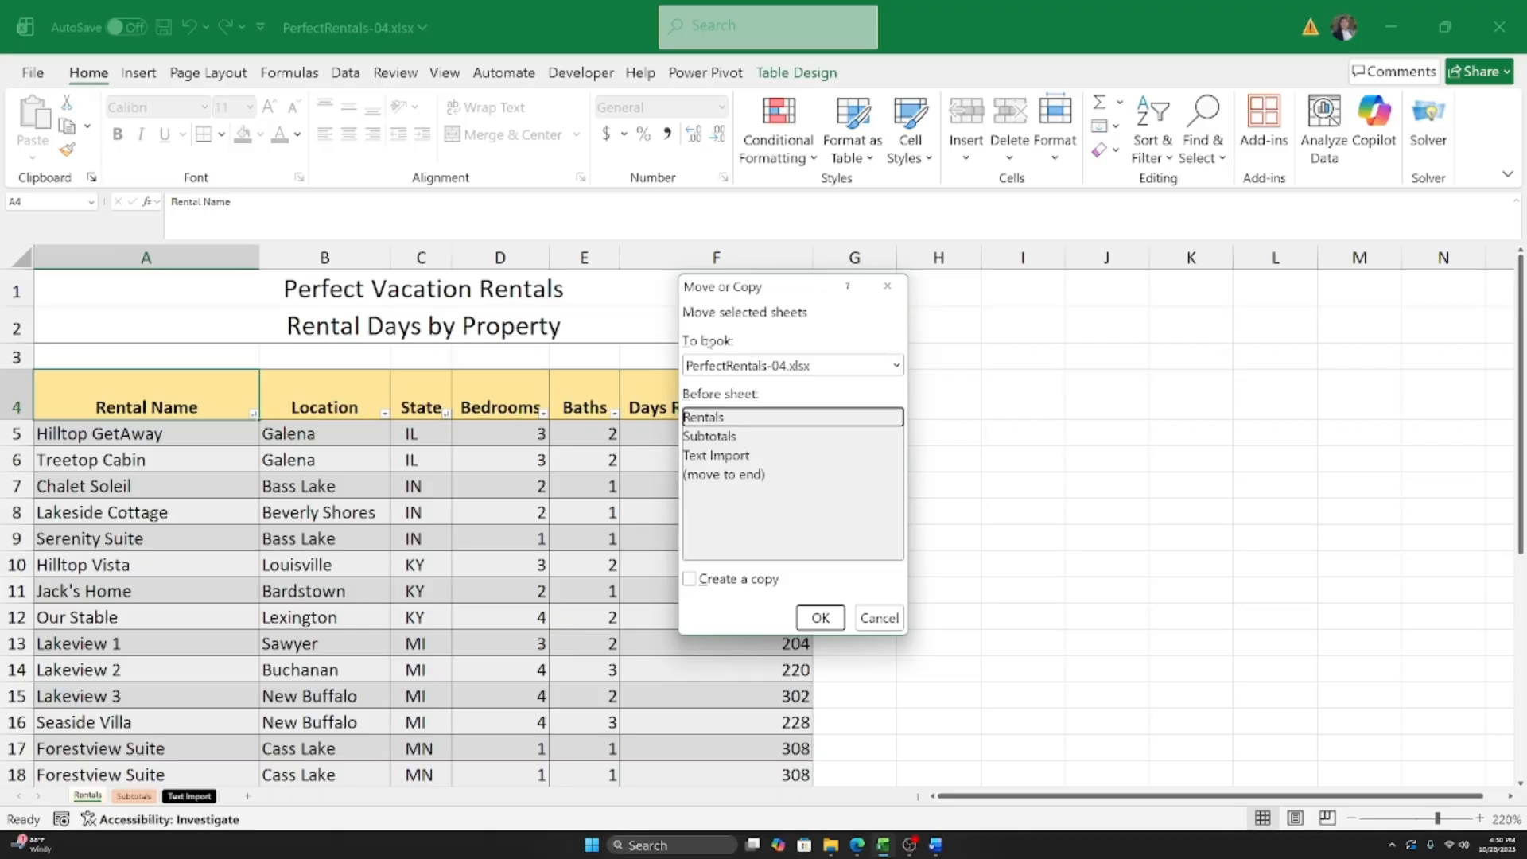
pyautogui.moveTo(784, 292); pyautogui.dragTo(780, 280)
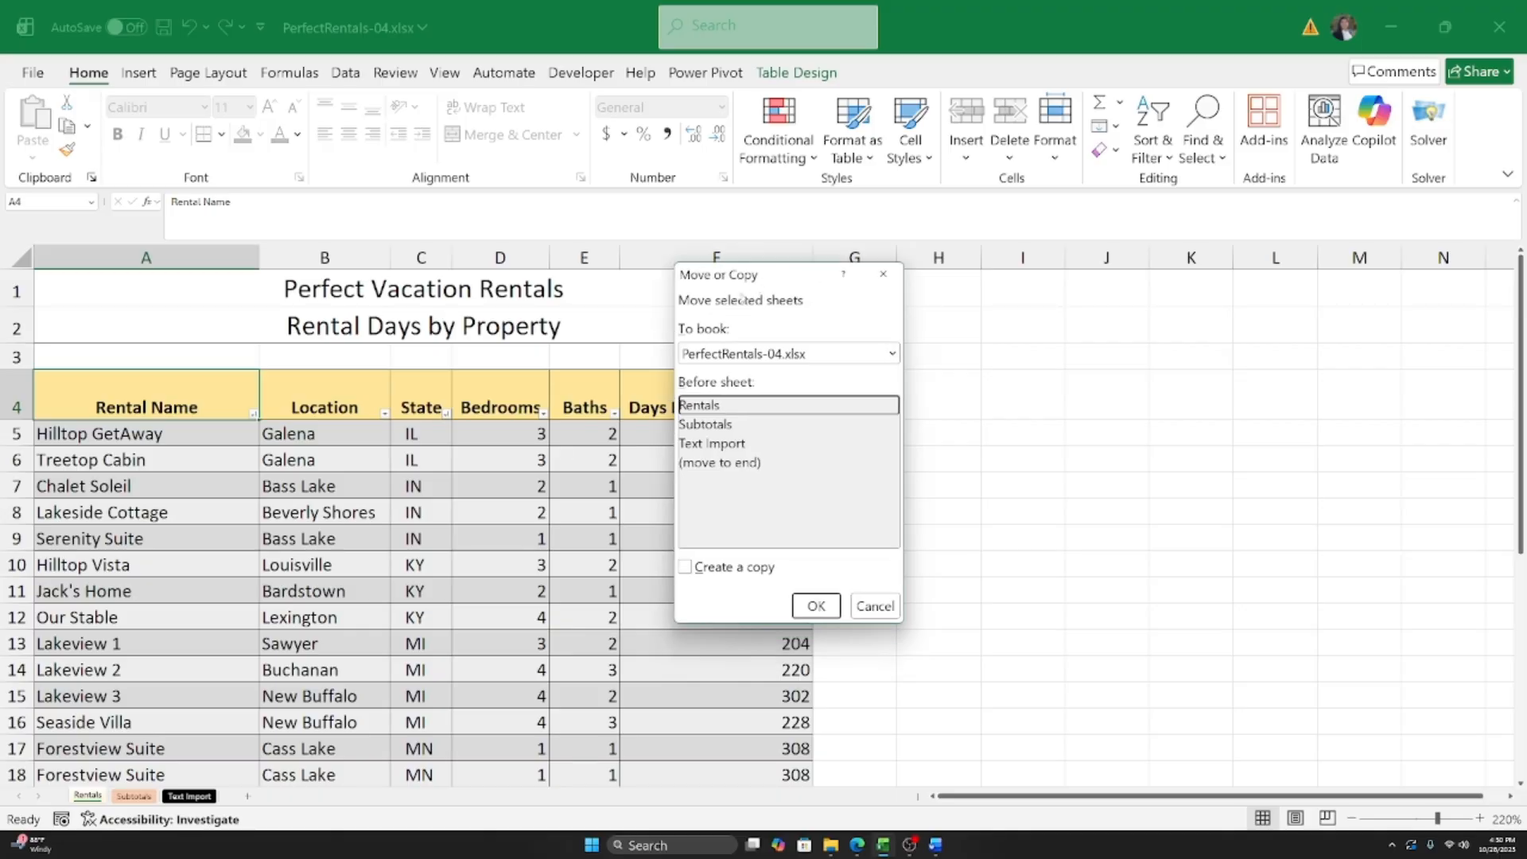
pyautogui.click(892, 355)
pyautogui.click(803, 320)
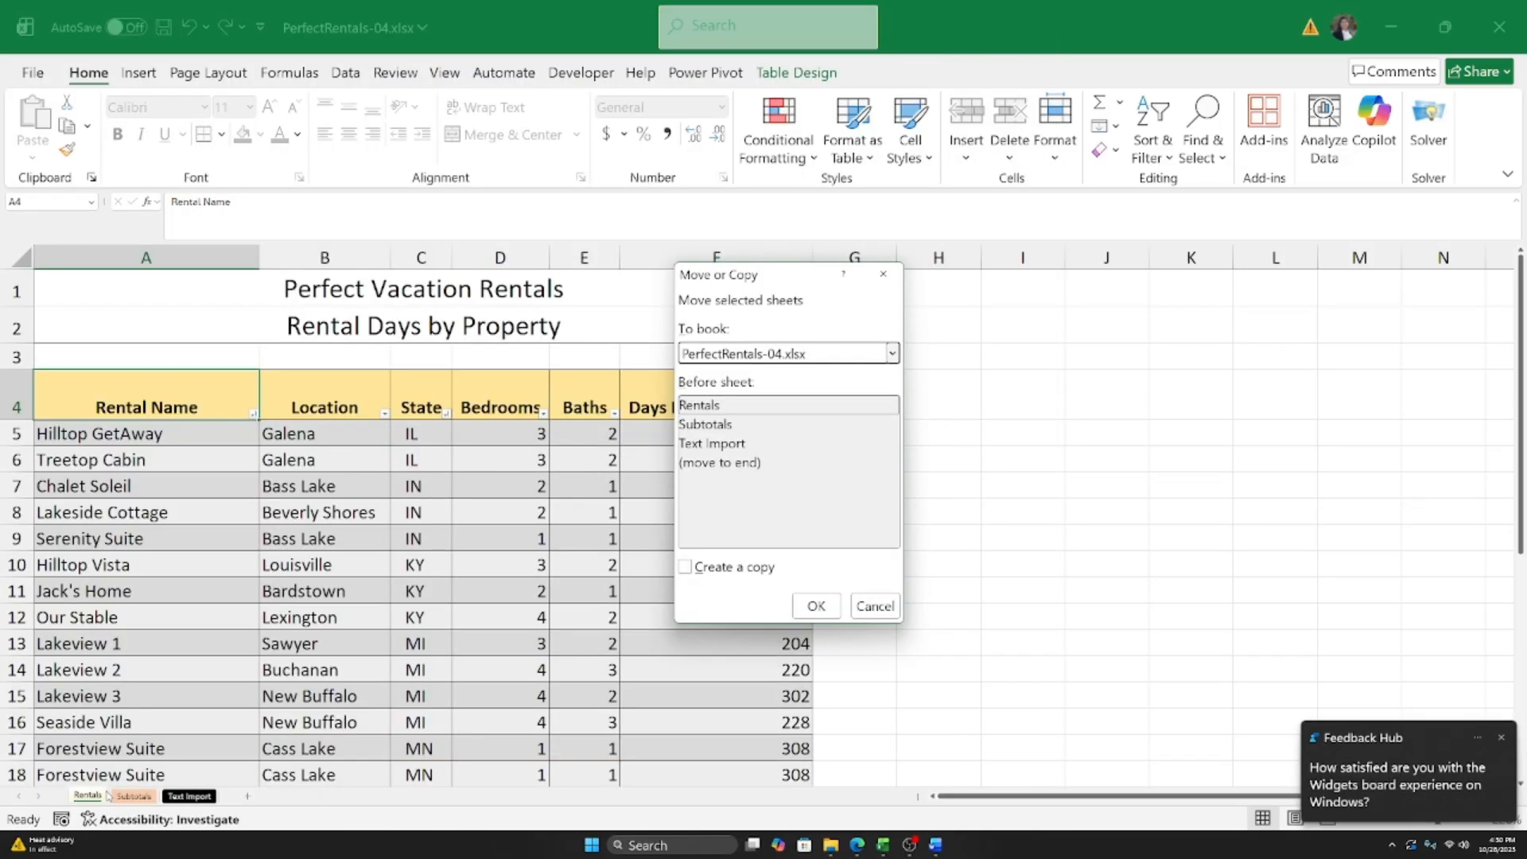
pyautogui.click(1493, 738)
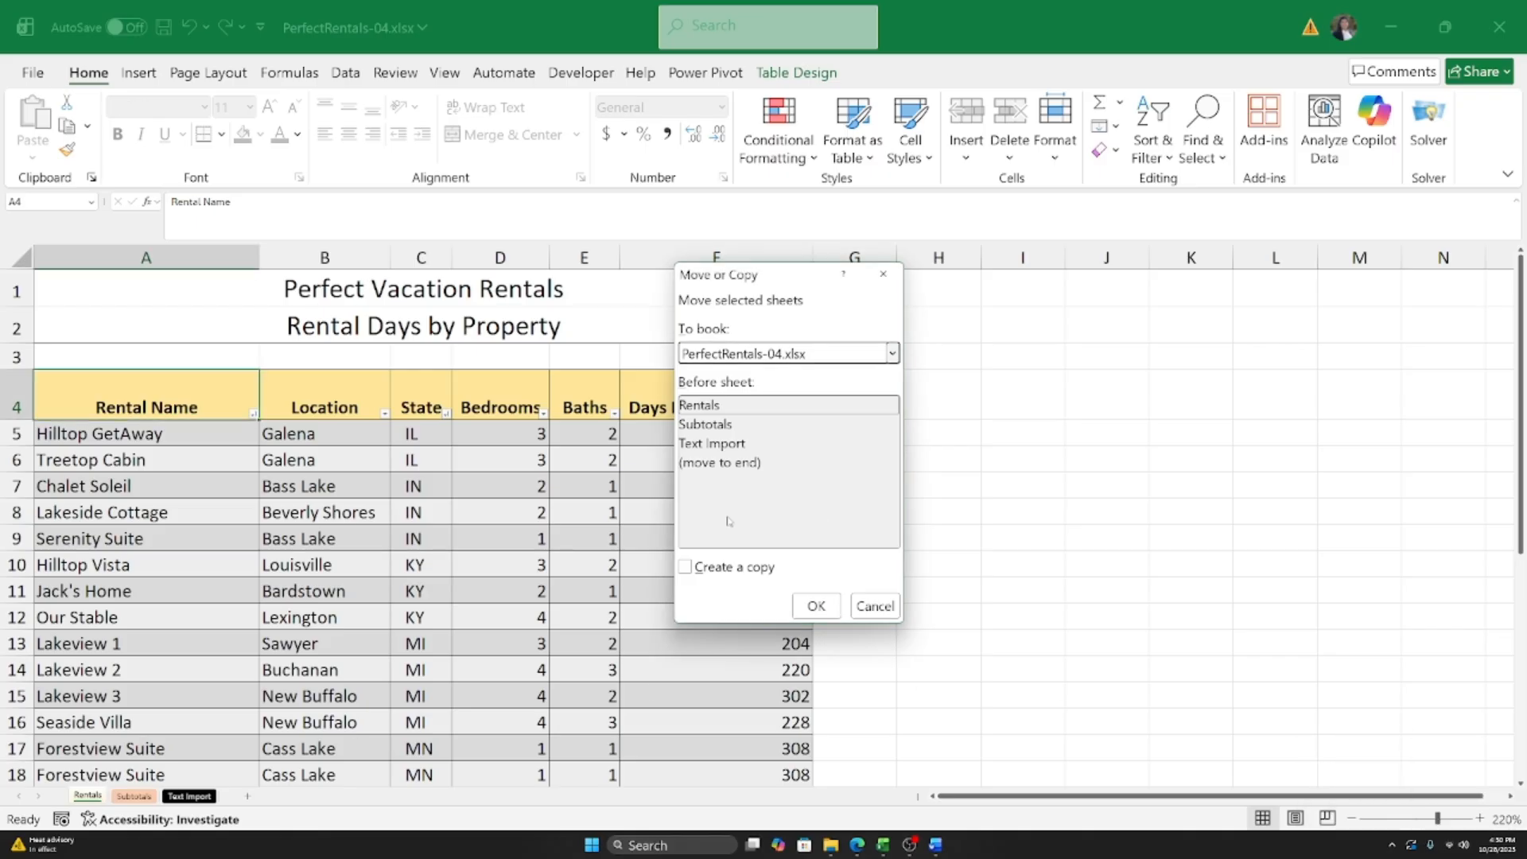
# Step: Create a copy of the Rentals worksheet and place it before the Subtotals sheet
pyautogui.click(685, 568)
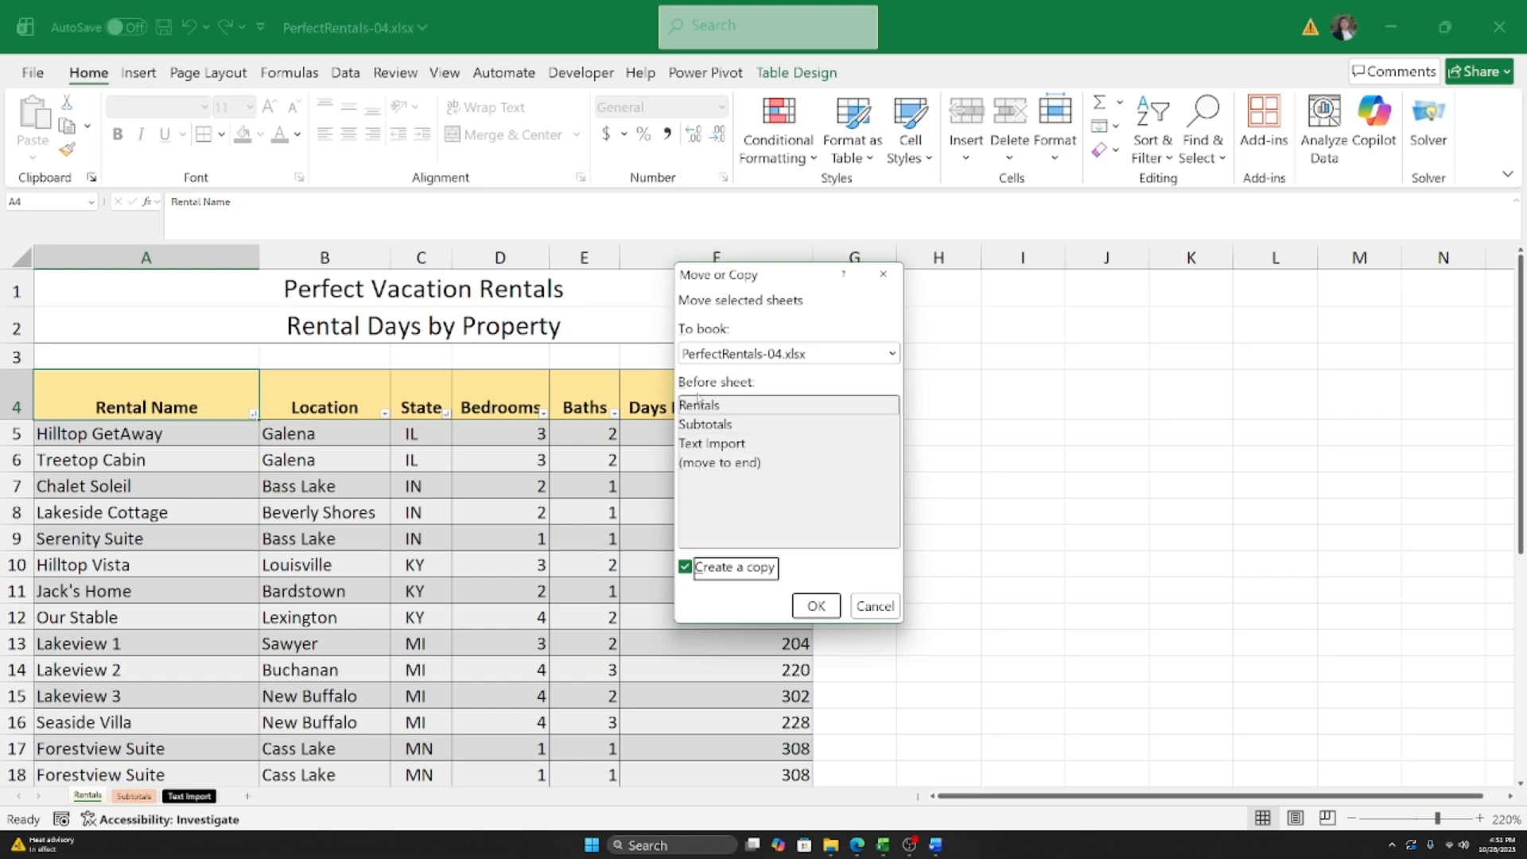
pyautogui.click(714, 426)
pyautogui.click(718, 446)
pyautogui.click(726, 463)
pyautogui.click(689, 406)
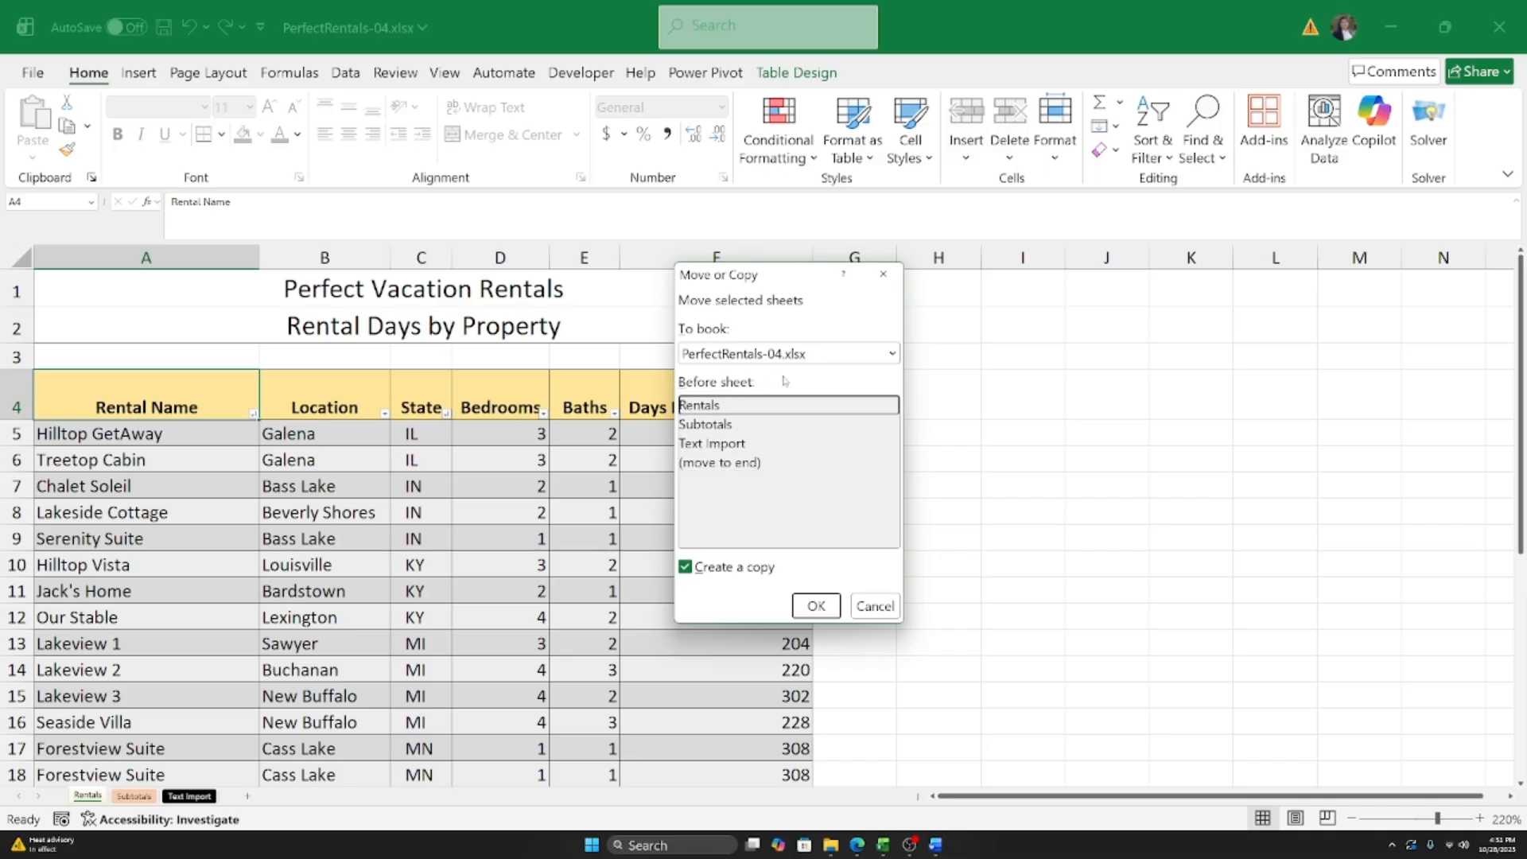
pyautogui.click(716, 426)
pyautogui.click(714, 445)
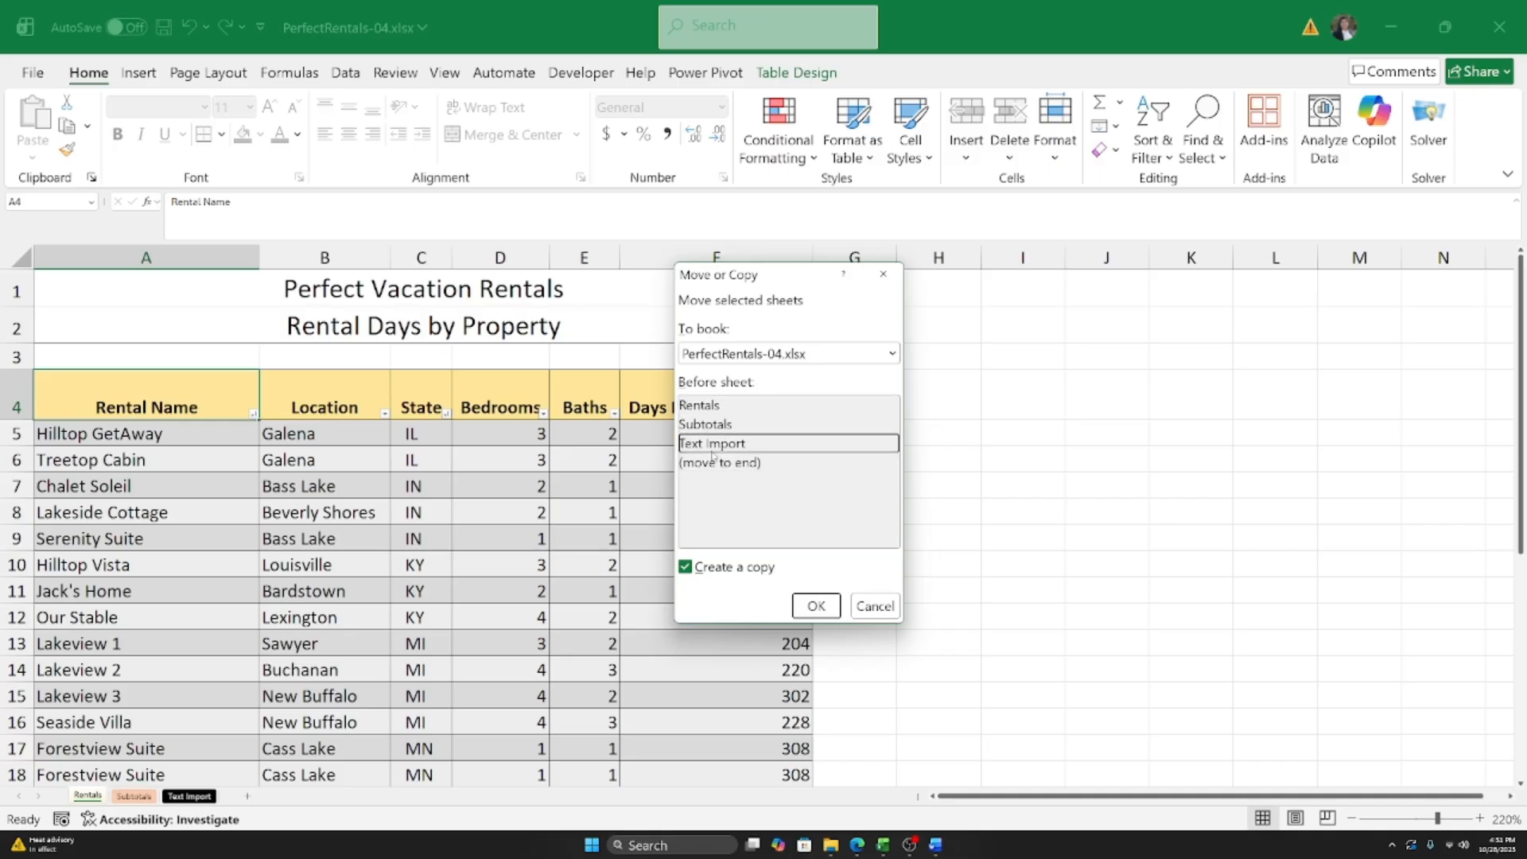
pyautogui.click(704, 467)
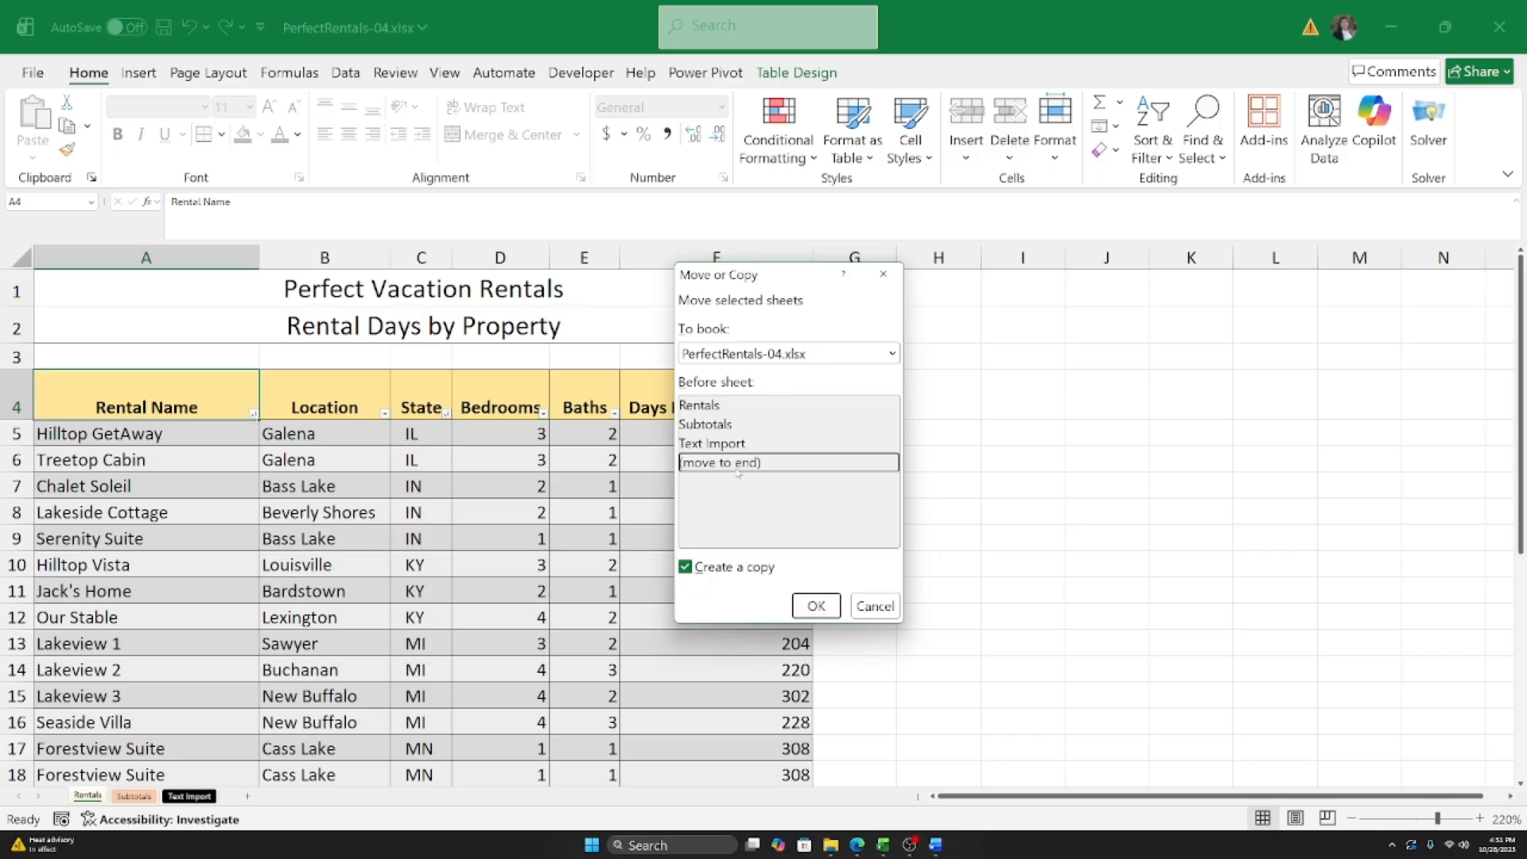
pyautogui.click(714, 428)
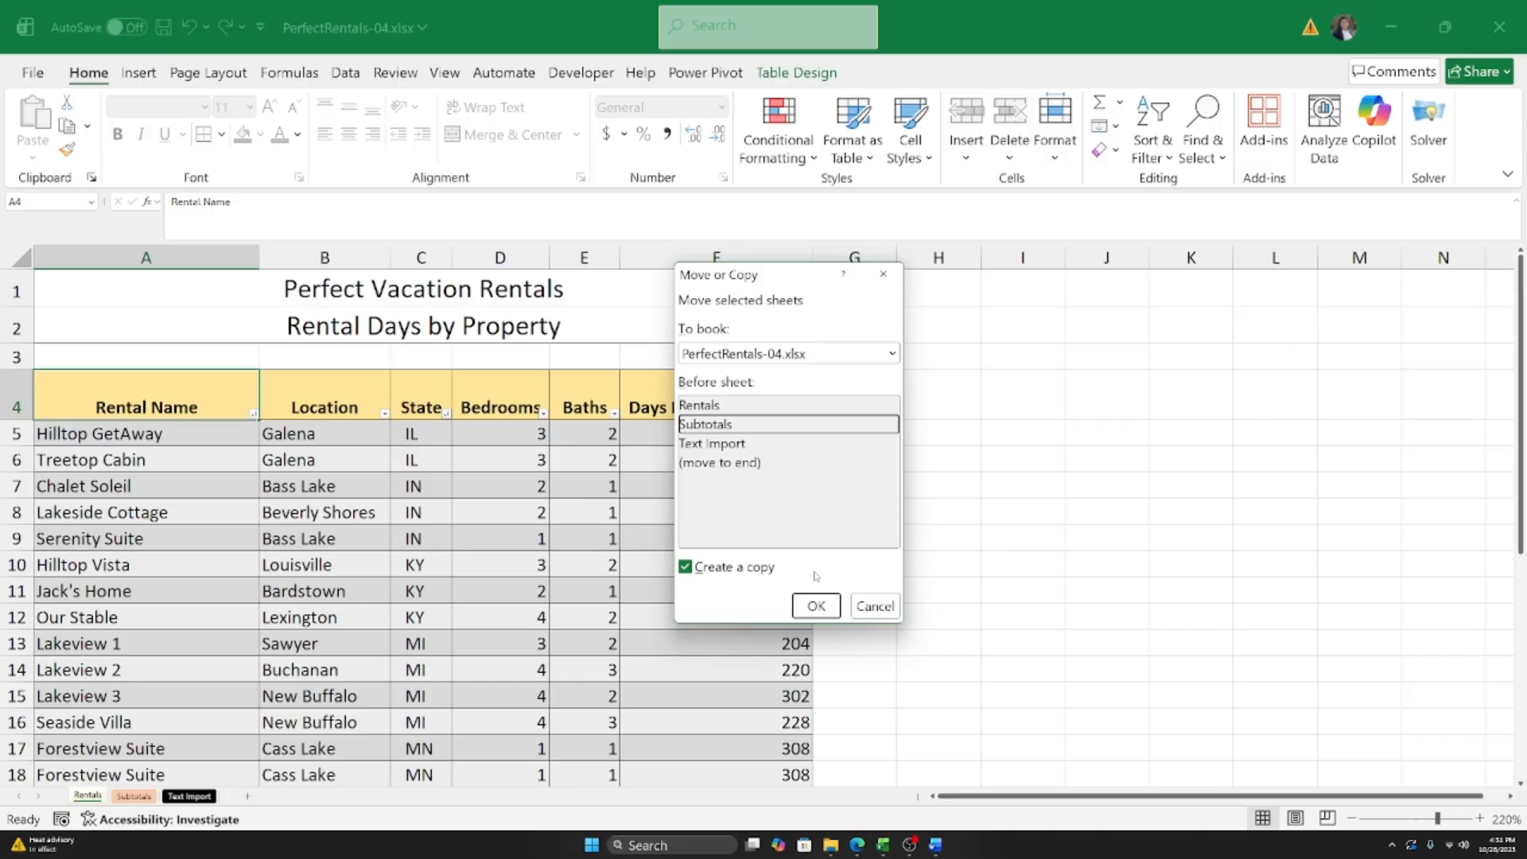
pyautogui.click(816, 605)
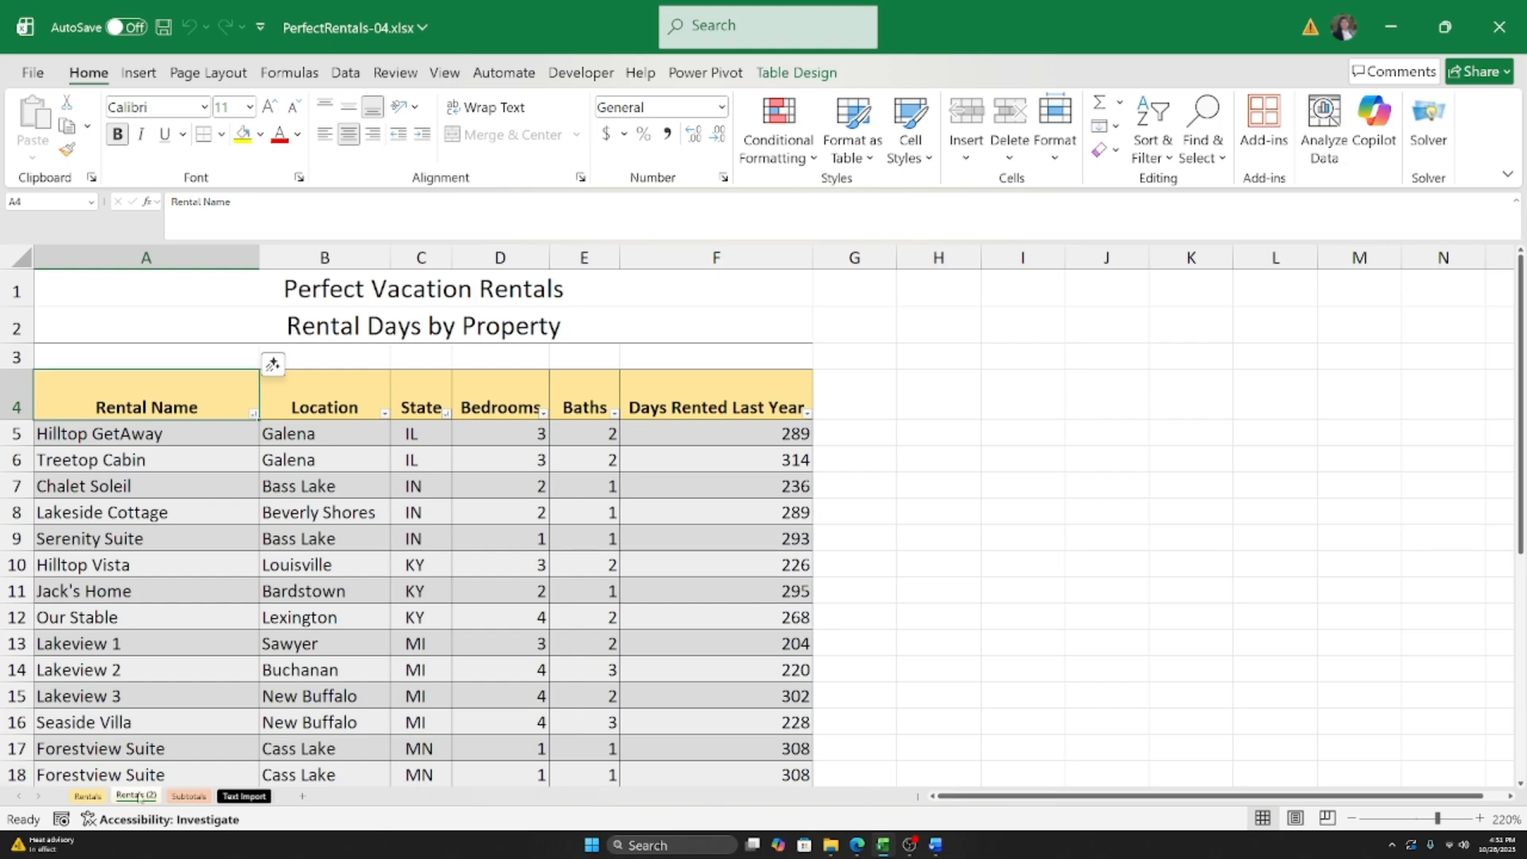
# Step: Compare the original Rentals worksheet with its copy by switching back and forth between them
pyautogui.click(88, 796)
pyautogui.click(120, 800)
pyautogui.click(99, 798)
pyautogui.click(132, 796)
pyautogui.click(97, 799)
pyautogui.click(132, 798)
pyautogui.click(97, 798)
pyautogui.click(132, 798)
pyautogui.click(94, 800)
pyautogui.click(131, 797)
pyautogui.click(94, 799)
pyautogui.click(131, 797)
pyautogui.click(92, 799)
pyautogui.click(125, 798)
pyautogui.click(96, 800)
pyautogui.click(124, 800)
# Step: Rename the copied Rentals worksheet as Copied Sheet
pyautogui.rightClick(134, 797)
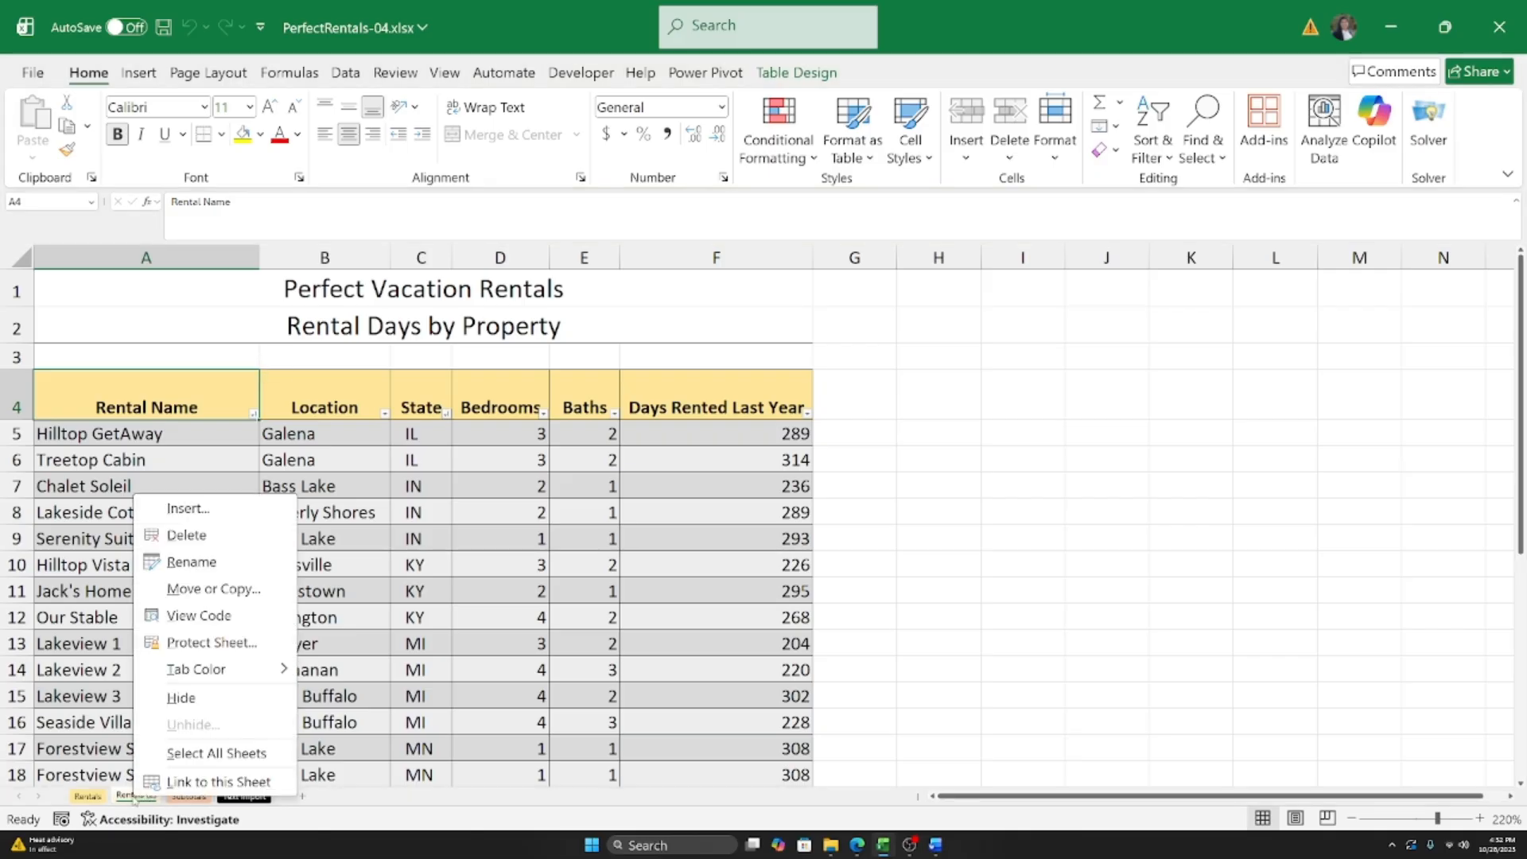
pyautogui.click(192, 562)
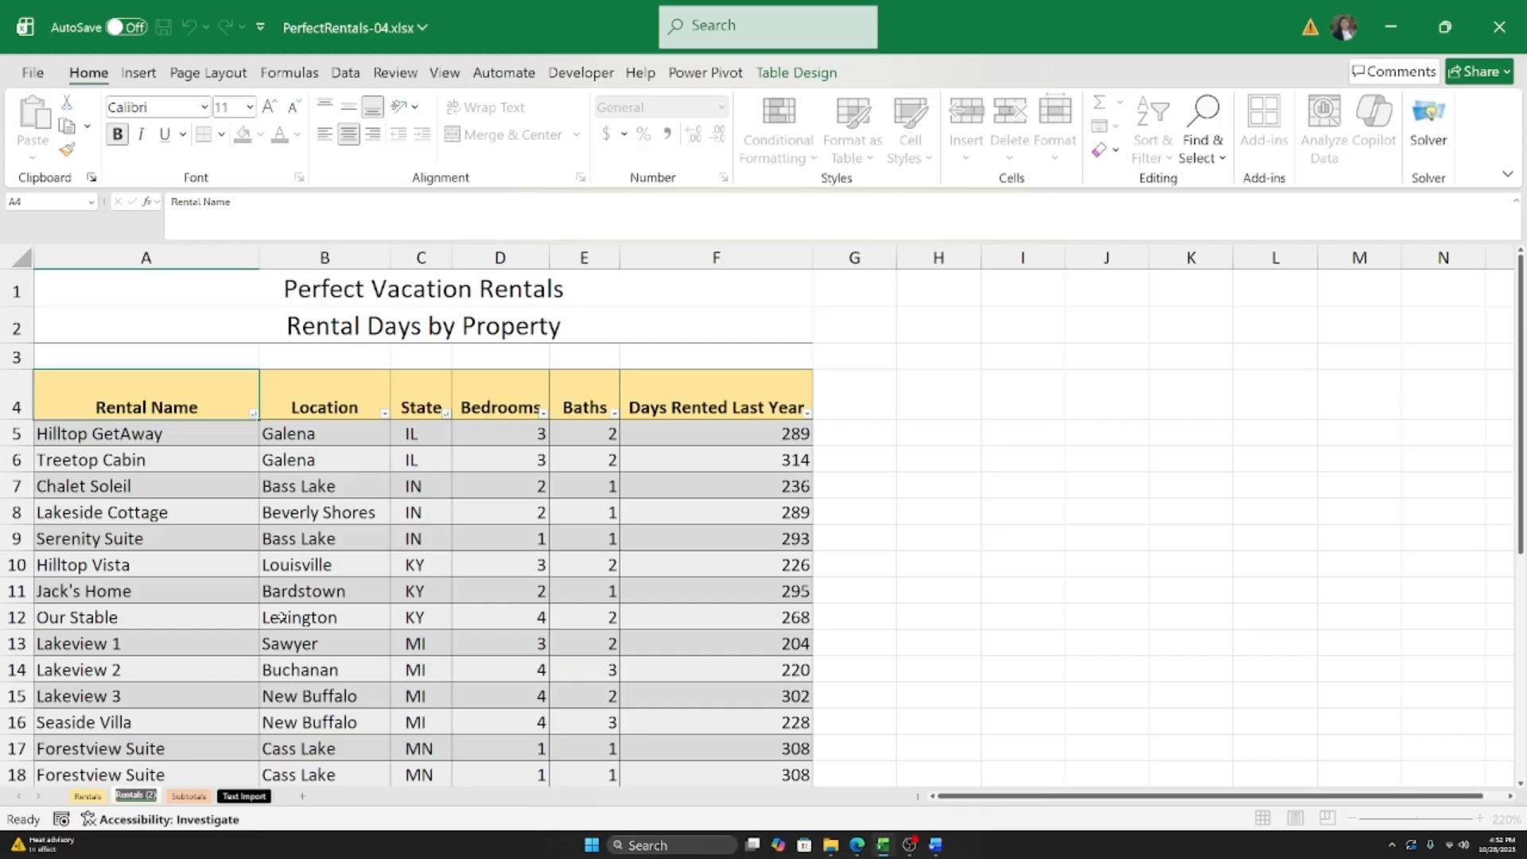
pyautogui.write('Copie')
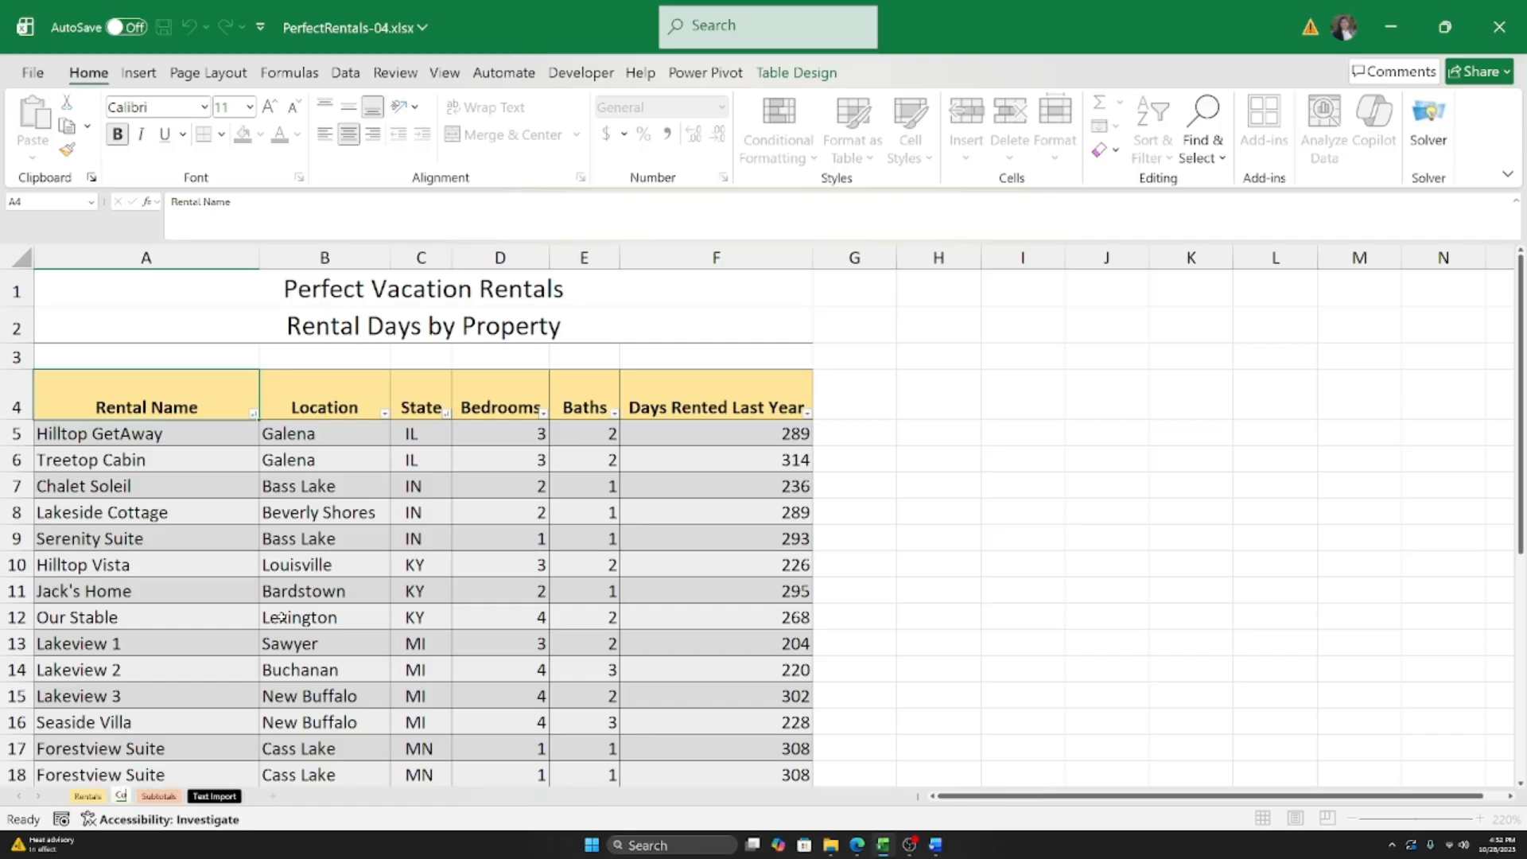
pyautogui.write('d Sheet')
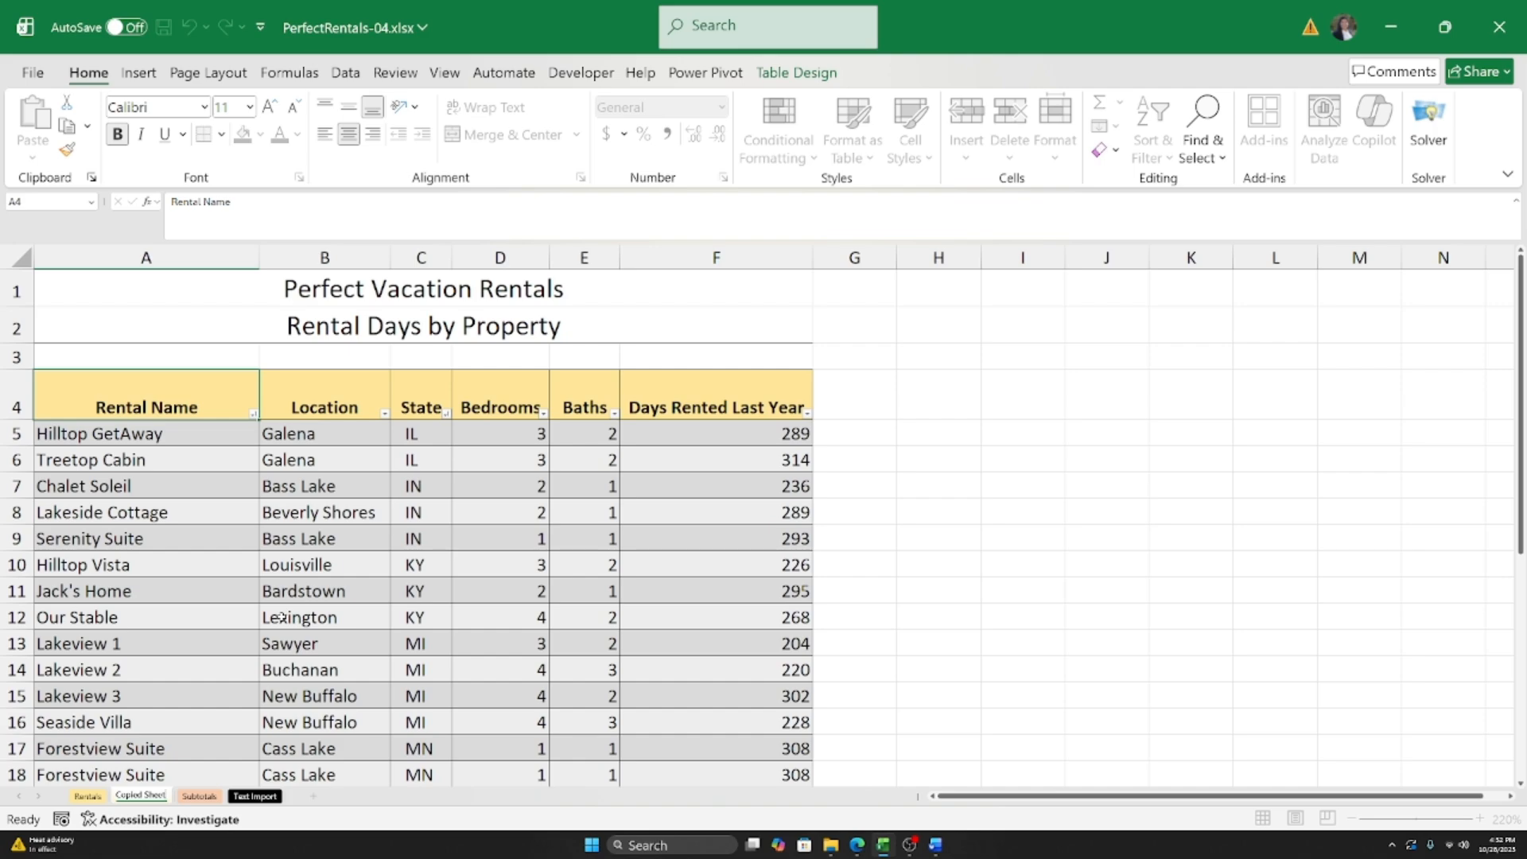
pyautogui.press('Return')
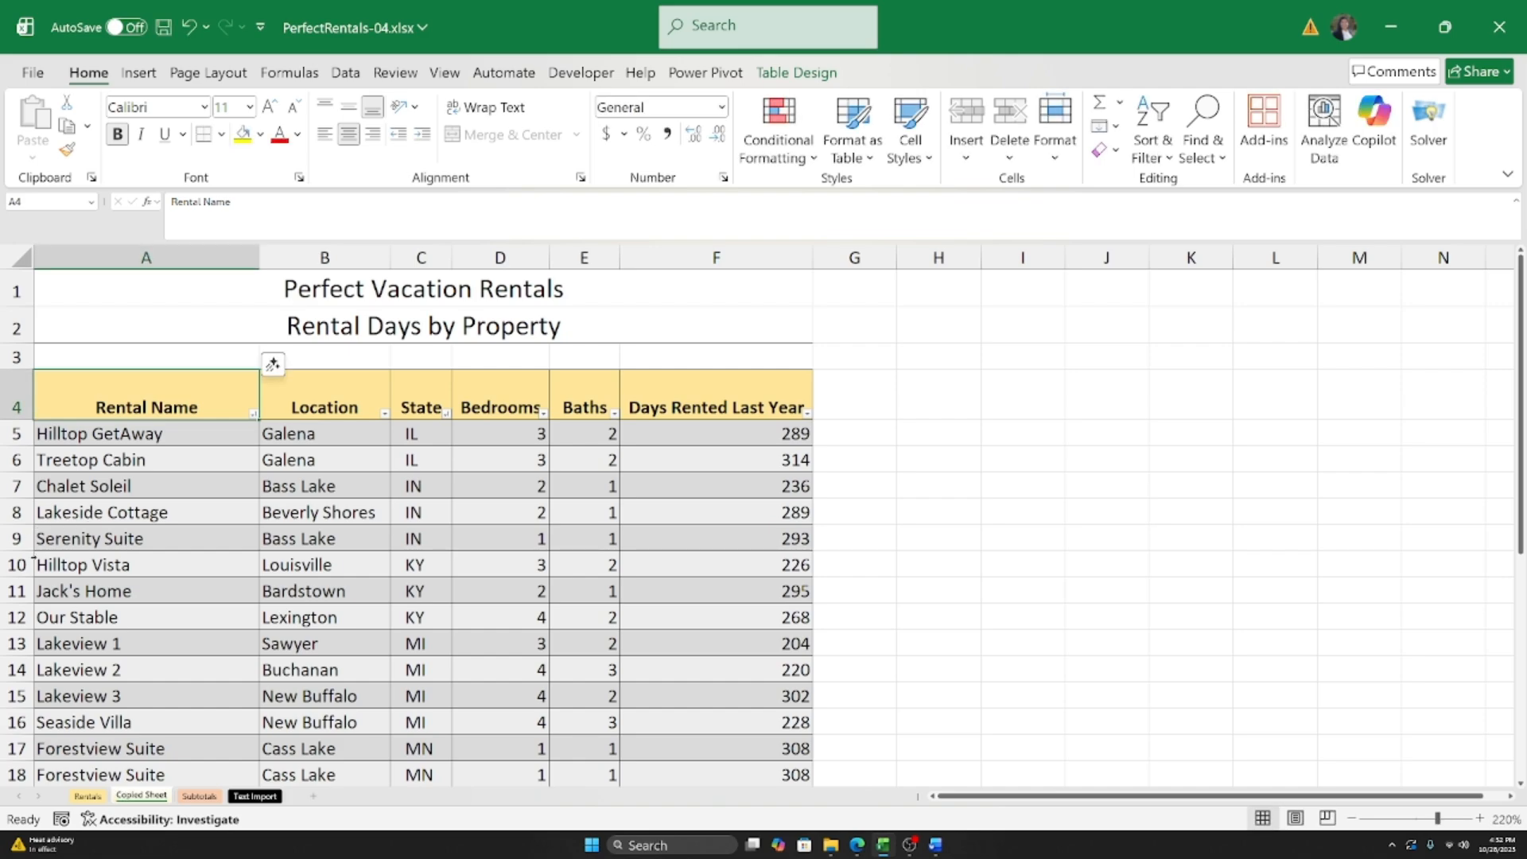
# Step: Return to the Rentals worksheet and rename its table as RentalDays
pyautogui.click(87, 796)
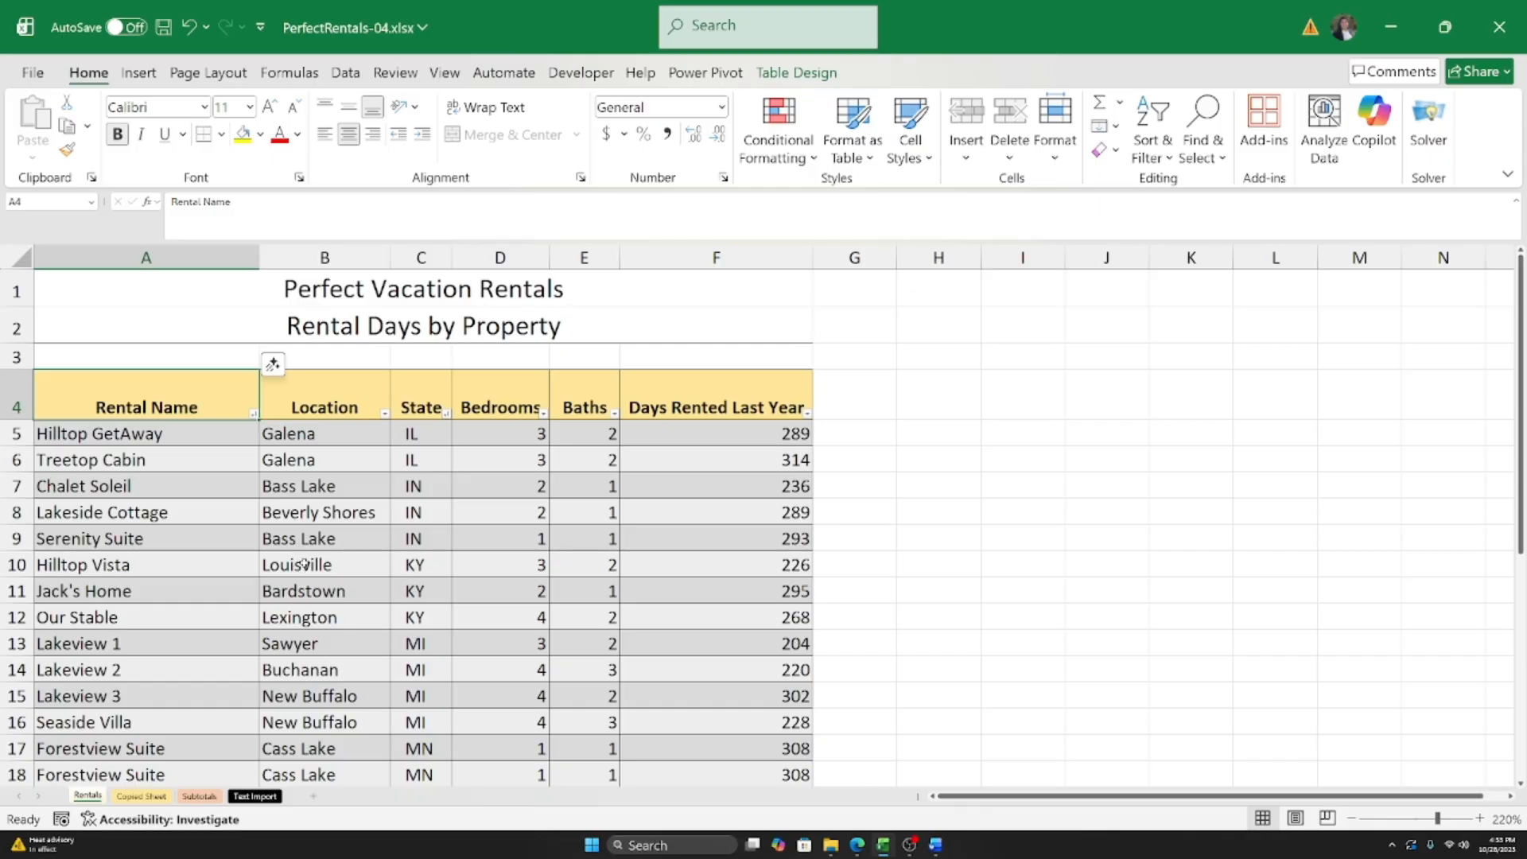
pyautogui.moveTo(152, 459); pyautogui.dragTo(148, 446)
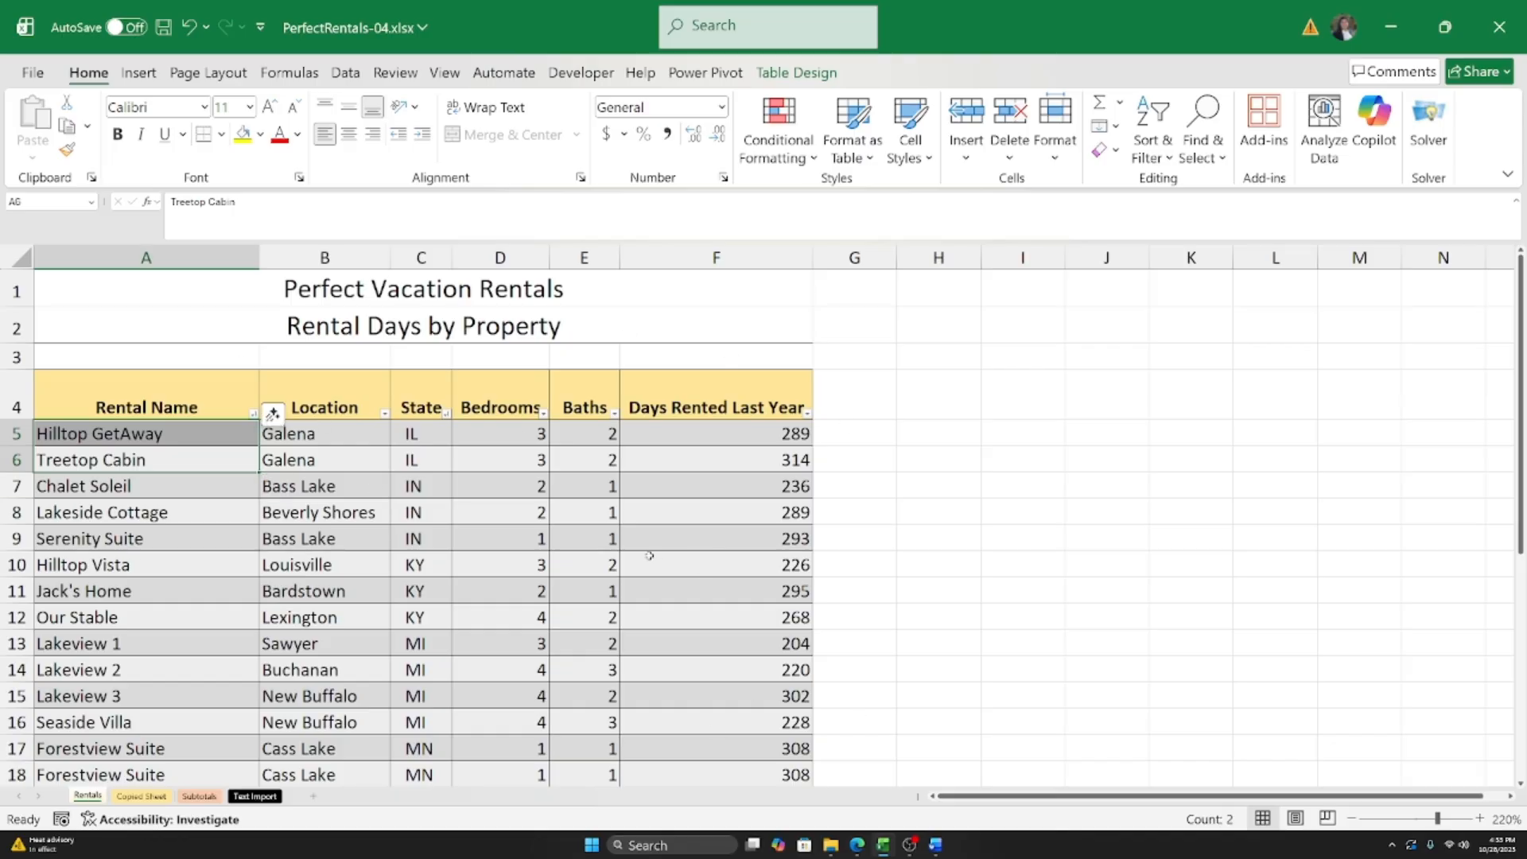
pyautogui.click(795, 72)
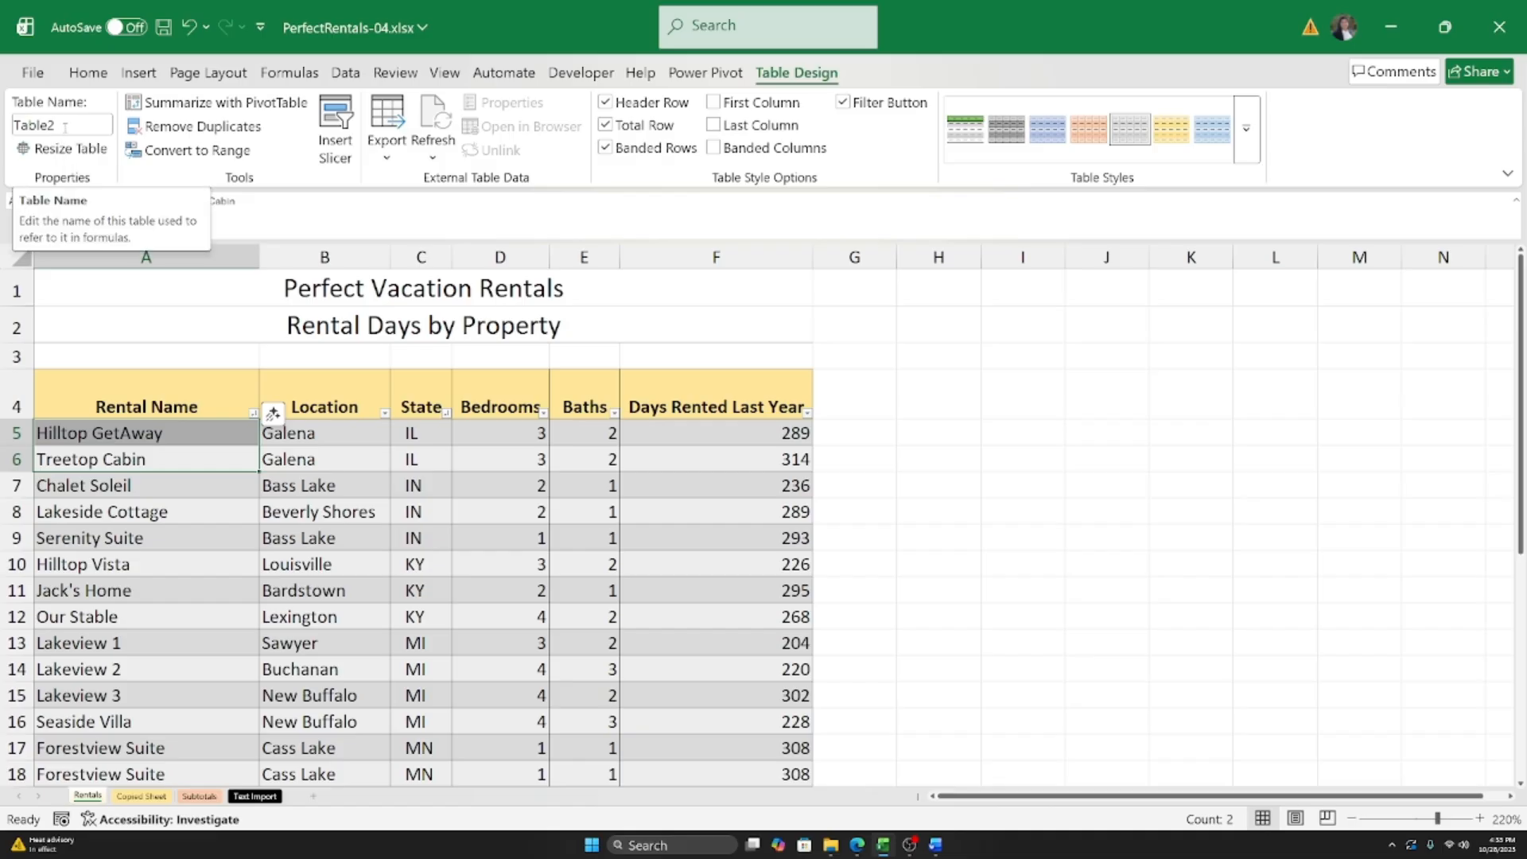
pyautogui.click(66, 126)
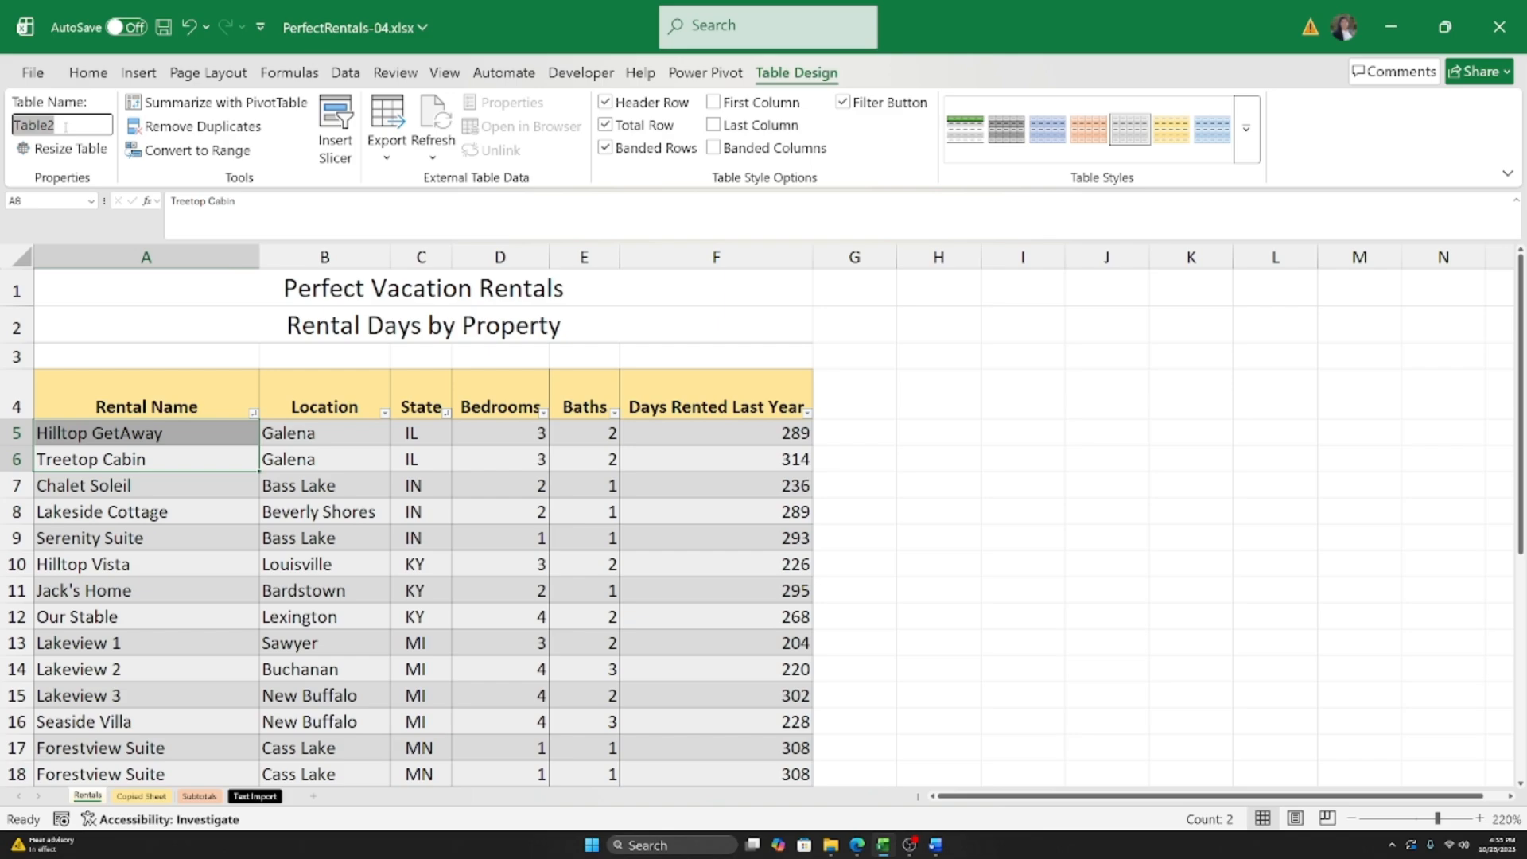
pyautogui.press('BackSpace')
pyautogui.write('RentalDays')
# Step: Select the whole RentalDays table and examine its extent from the column headings to the total row
pyautogui.moveTo(170, 404); pyautogui.dragTo(781, 727)
pyautogui.scroll(5, 782, 724)
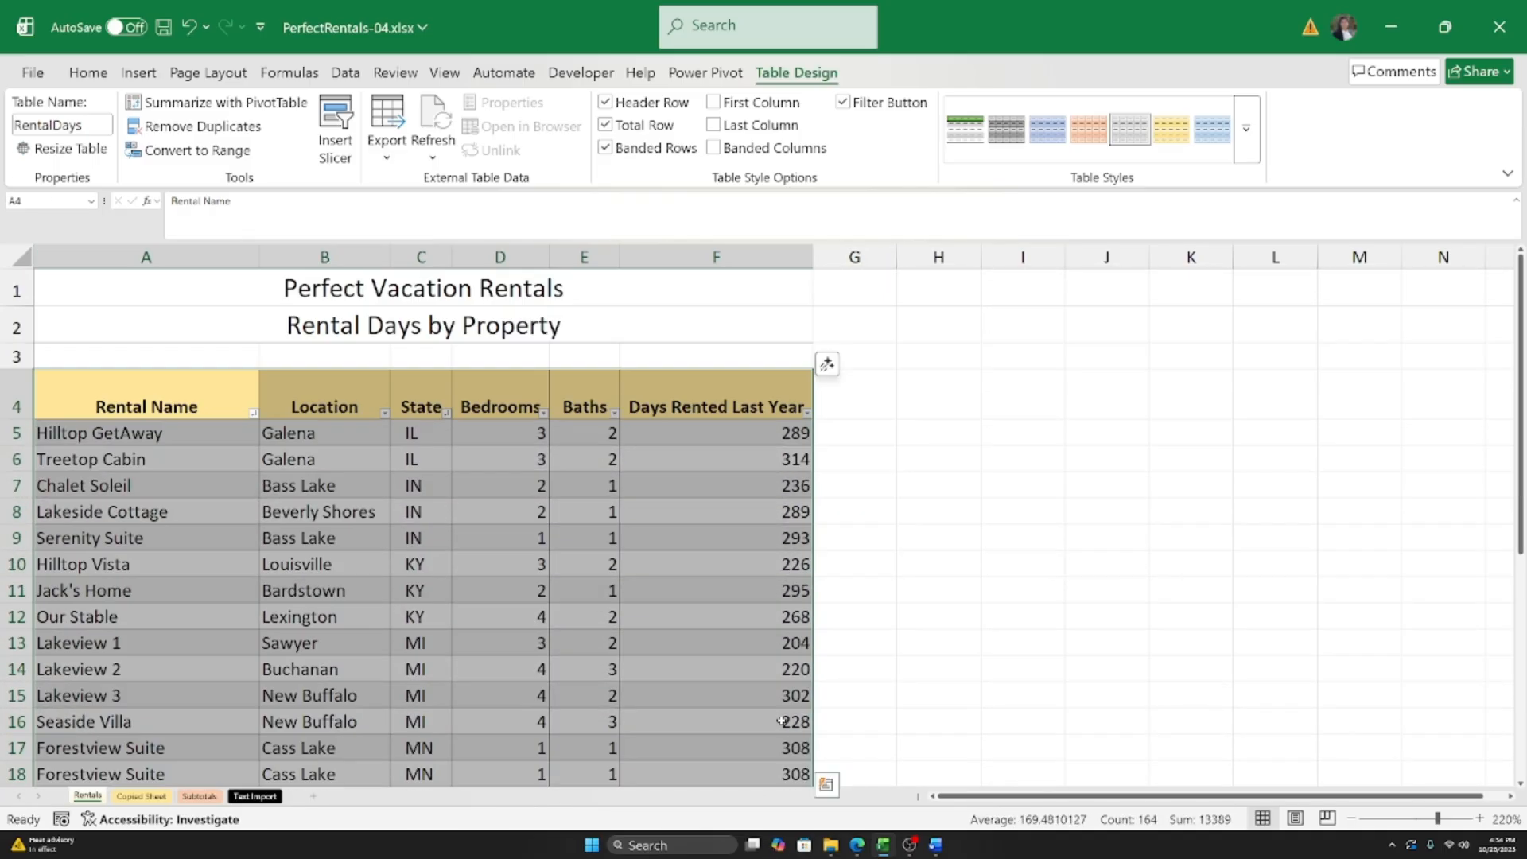
pyautogui.scroll(-5, 739, 572)
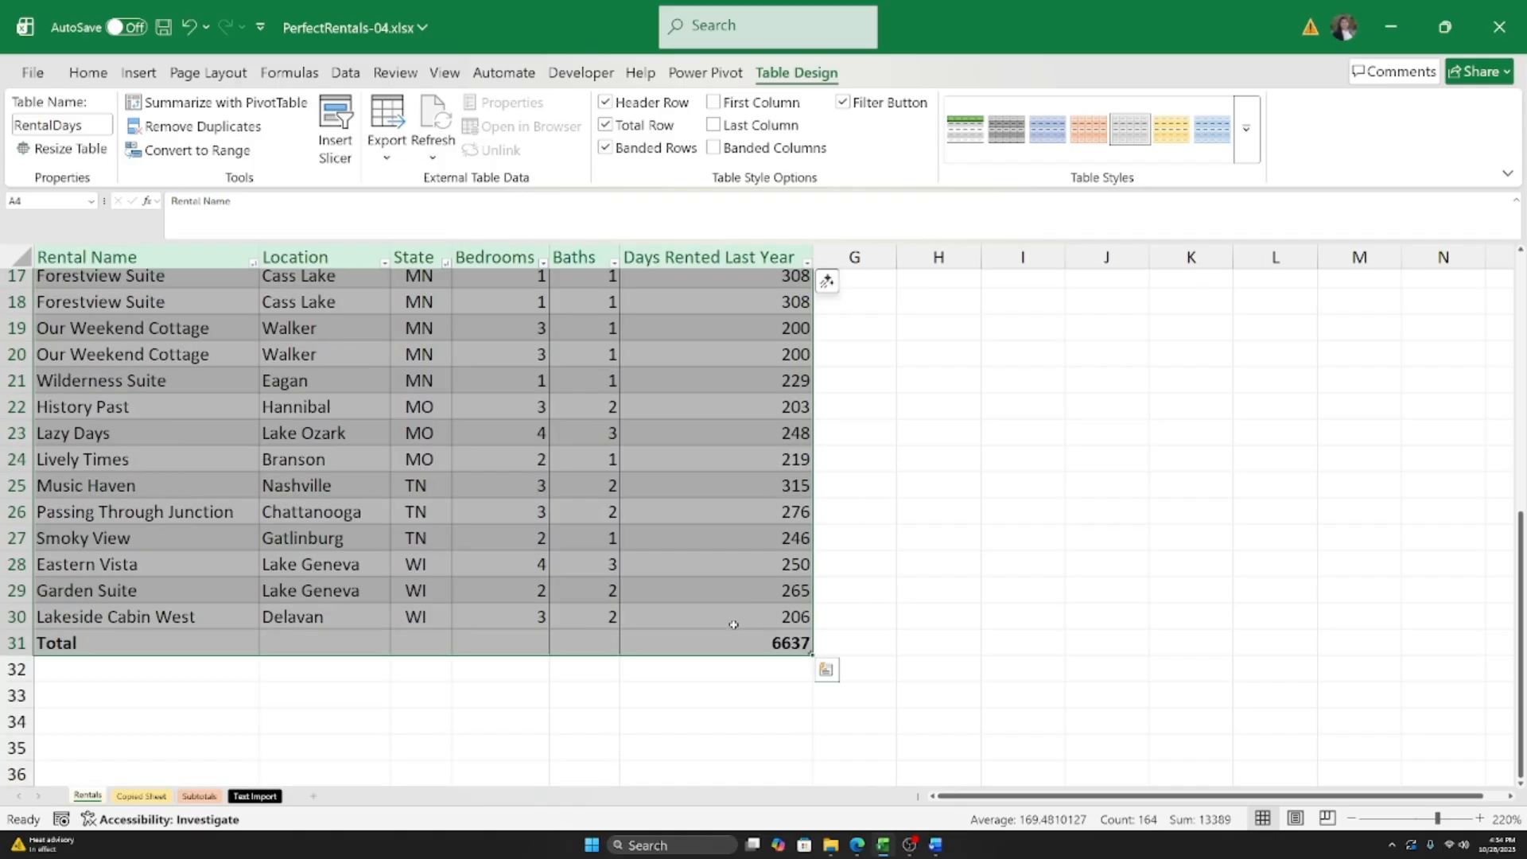
pyautogui.scroll(5, 728, 624)
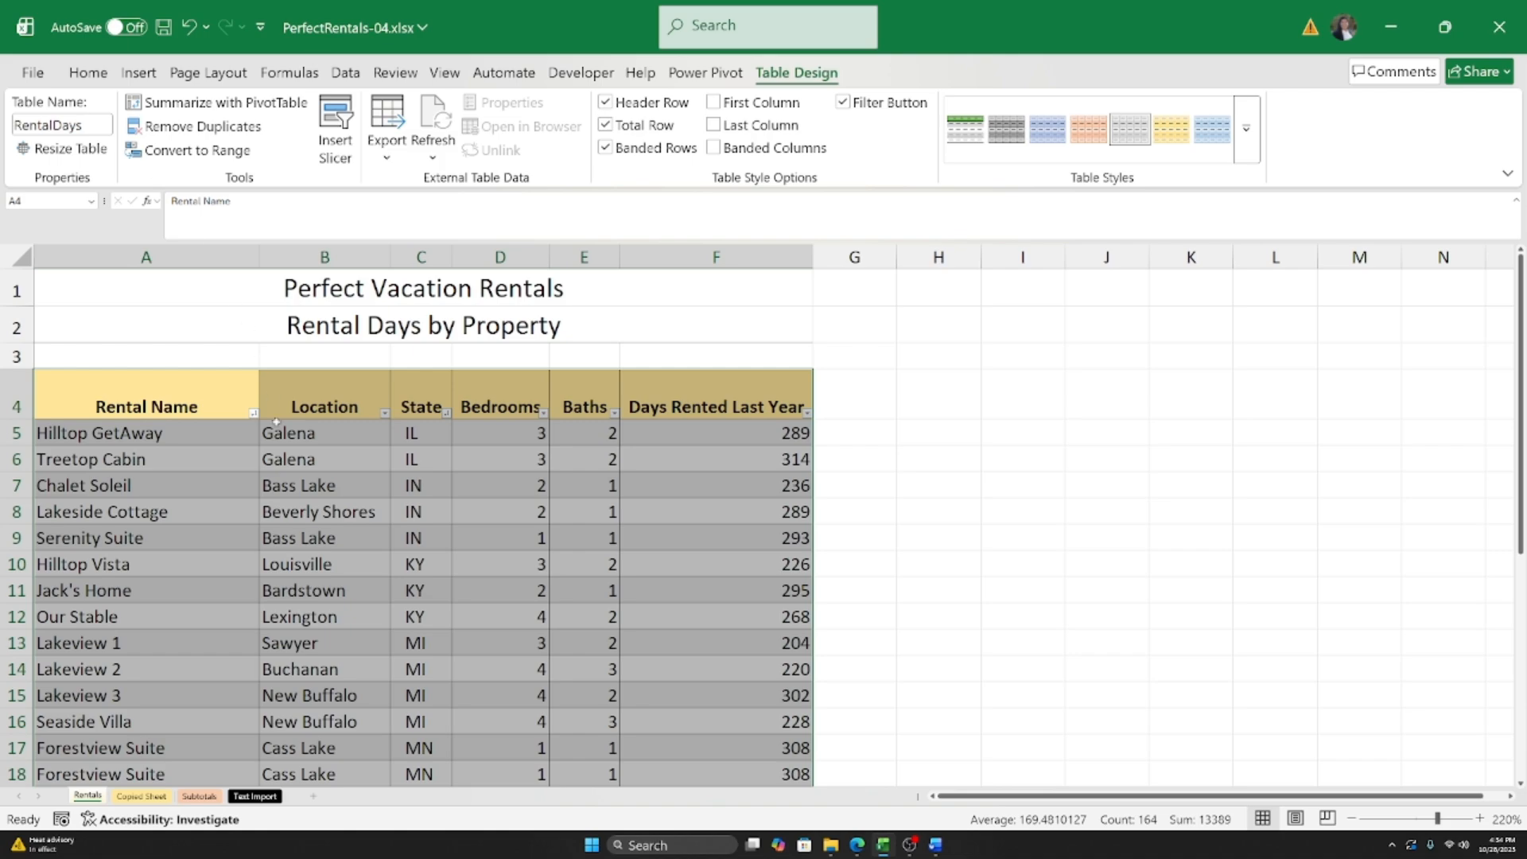
# Step: Start summarizing the RentalDays table with a PivotTable, using RentalDays as the source and a new worksheet as its location
pyautogui.click(280, 458)
pyautogui.click(204, 440)
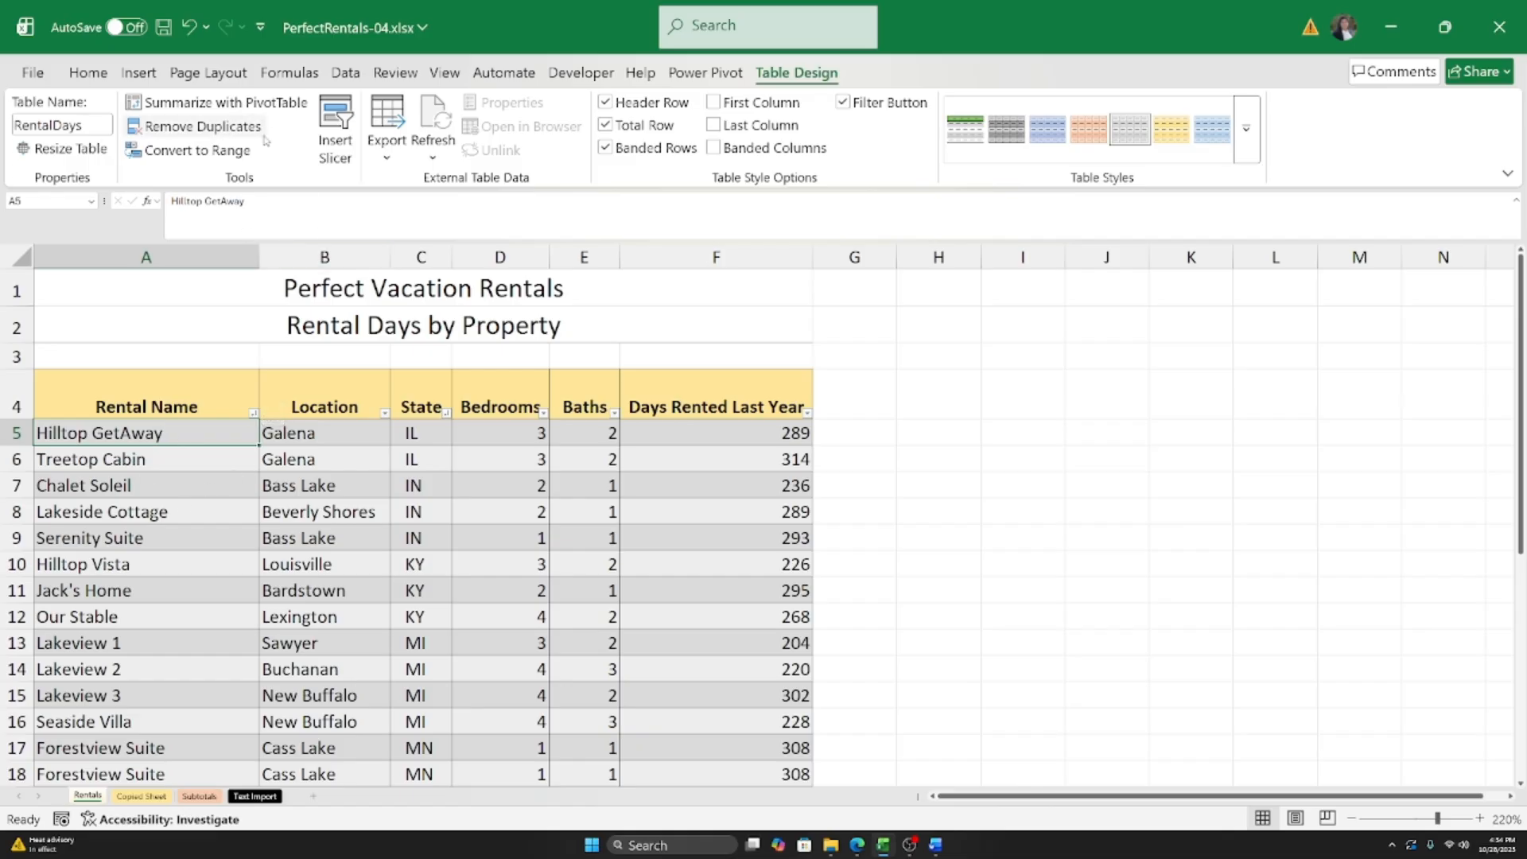
pyautogui.click(178, 106)
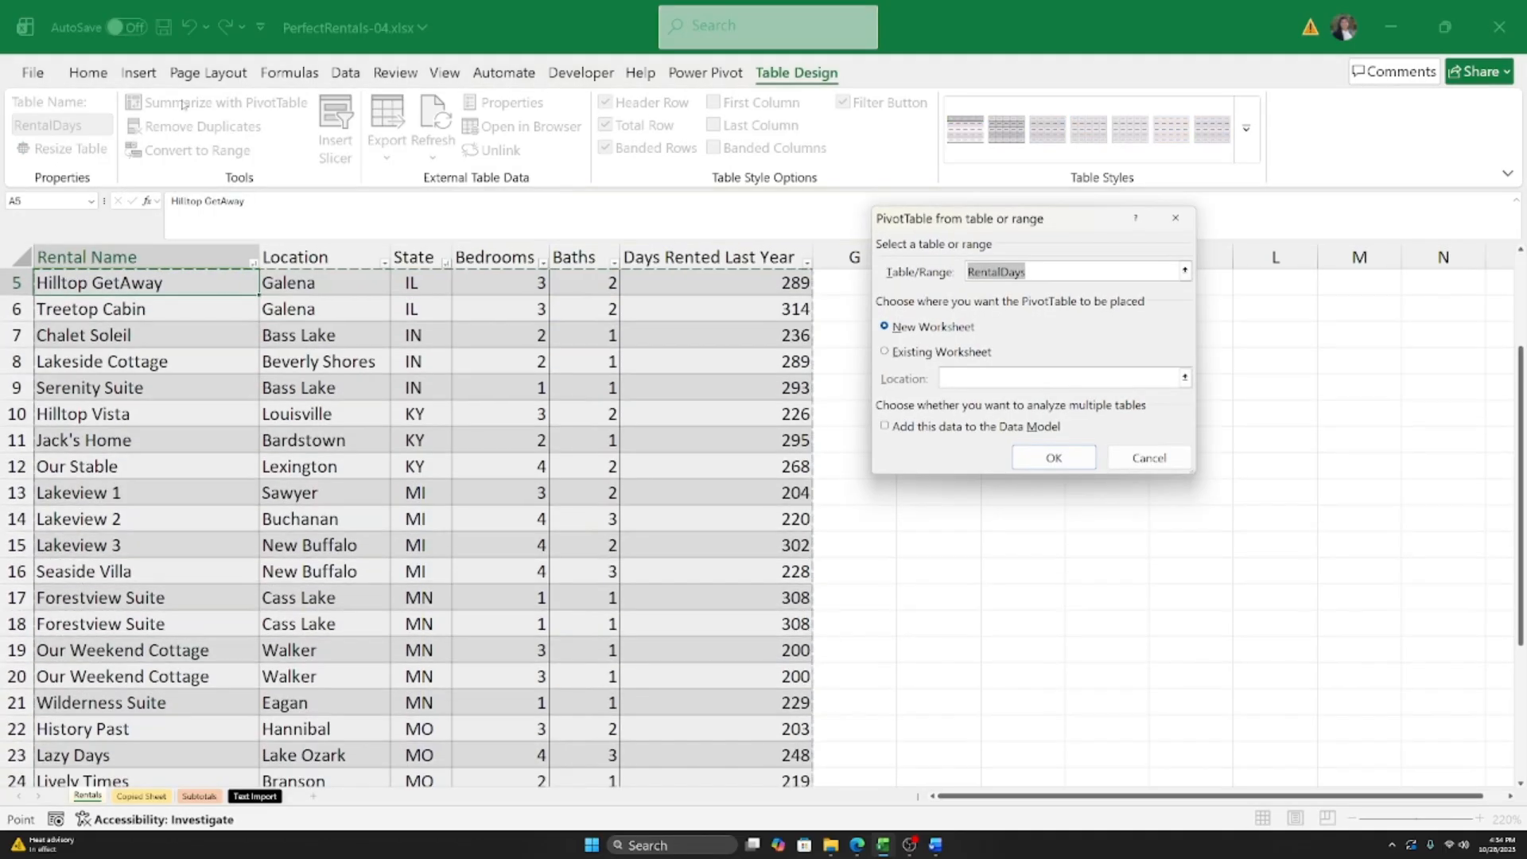
pyautogui.moveTo(1091, 218); pyautogui.dragTo(936, 215)
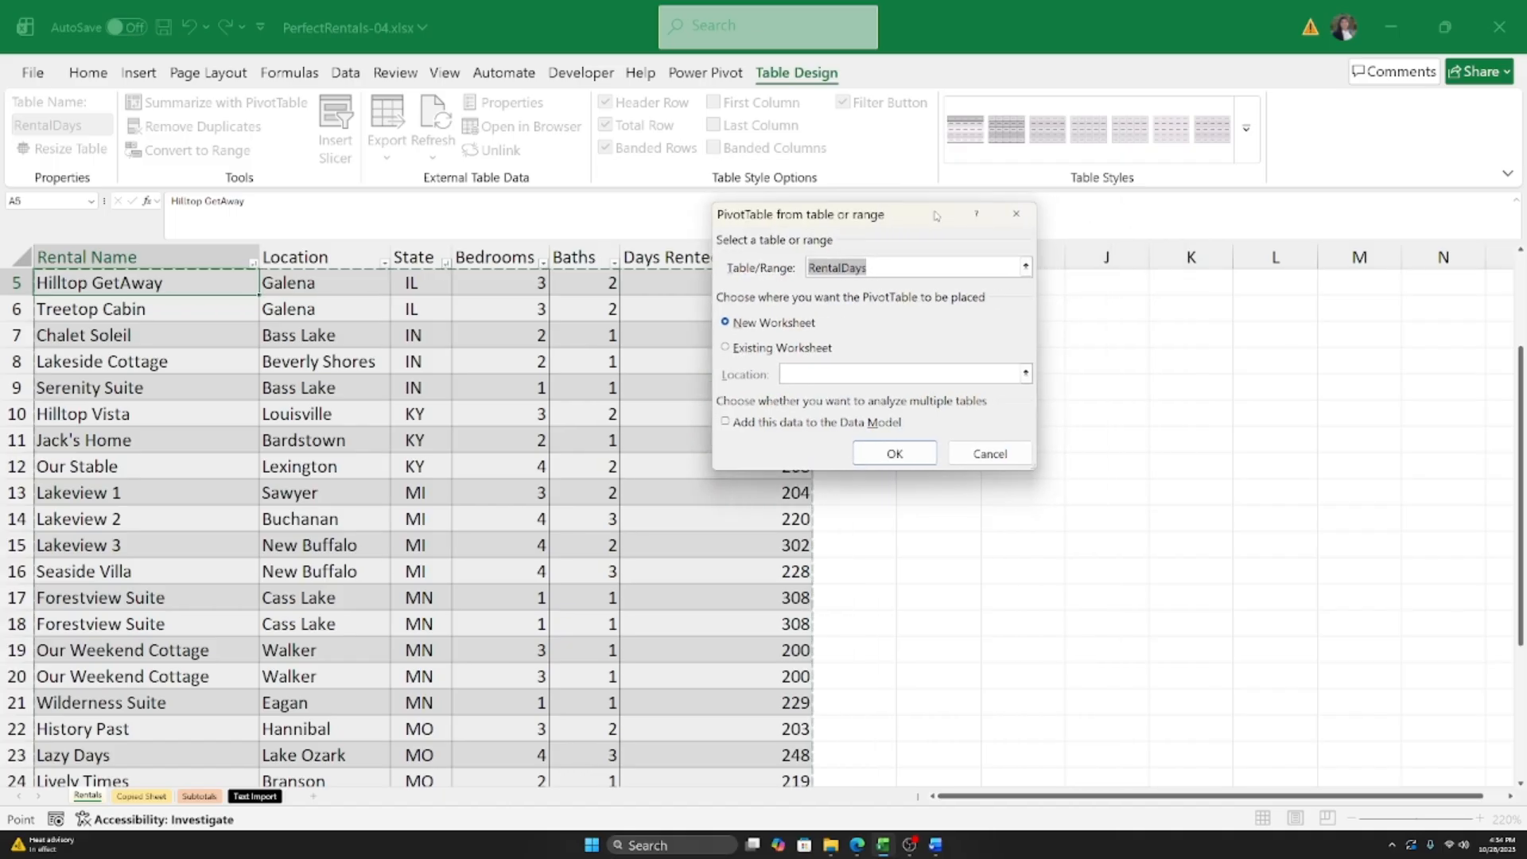
pyautogui.scroll(2, 601, 643)
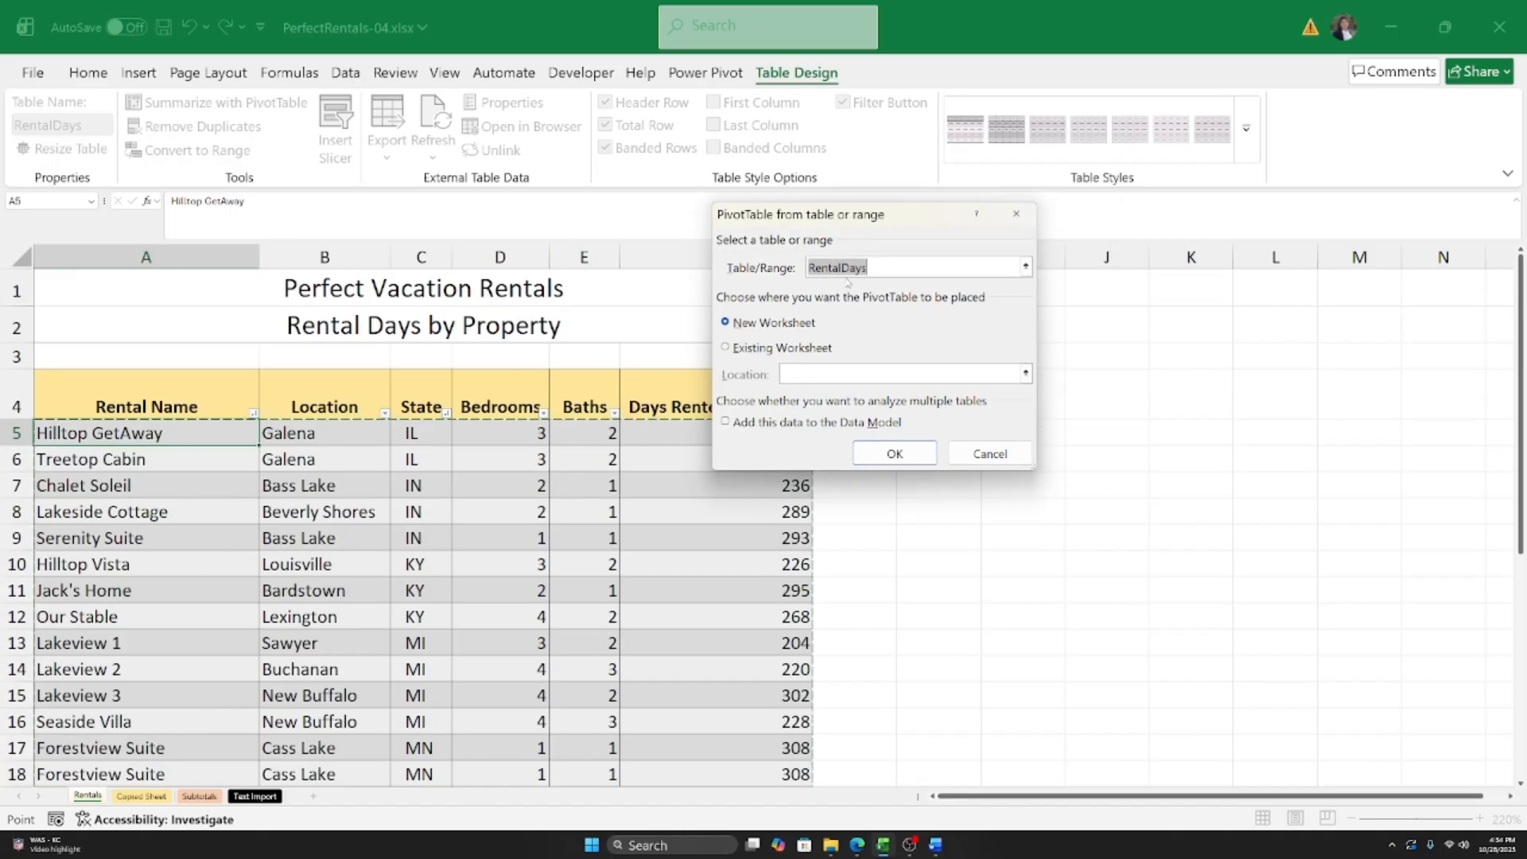
pyautogui.click(884, 268)
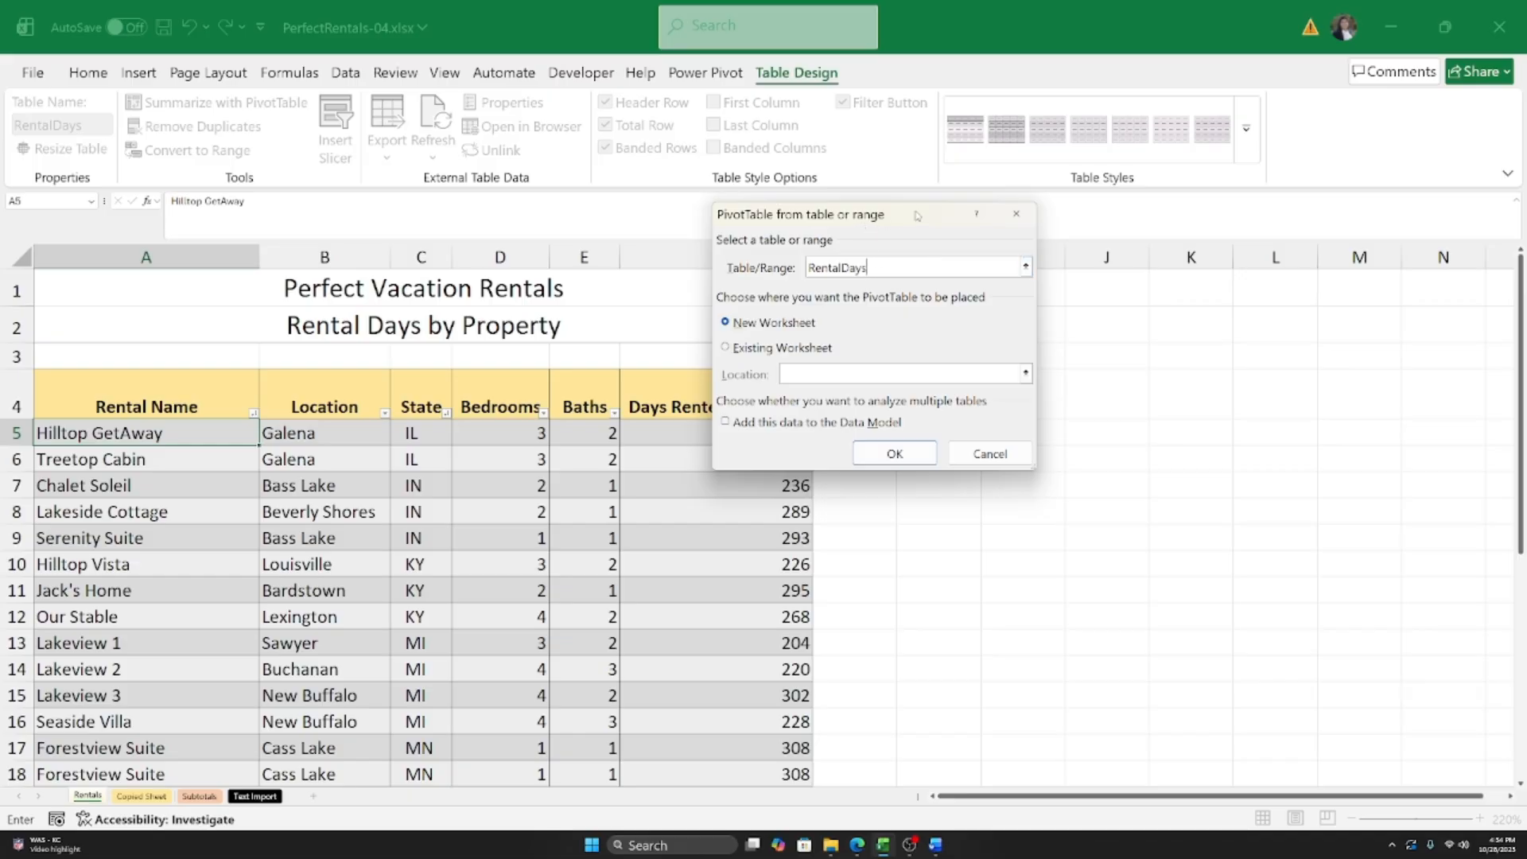
pyautogui.moveTo(915, 216); pyautogui.dragTo(905, 213)
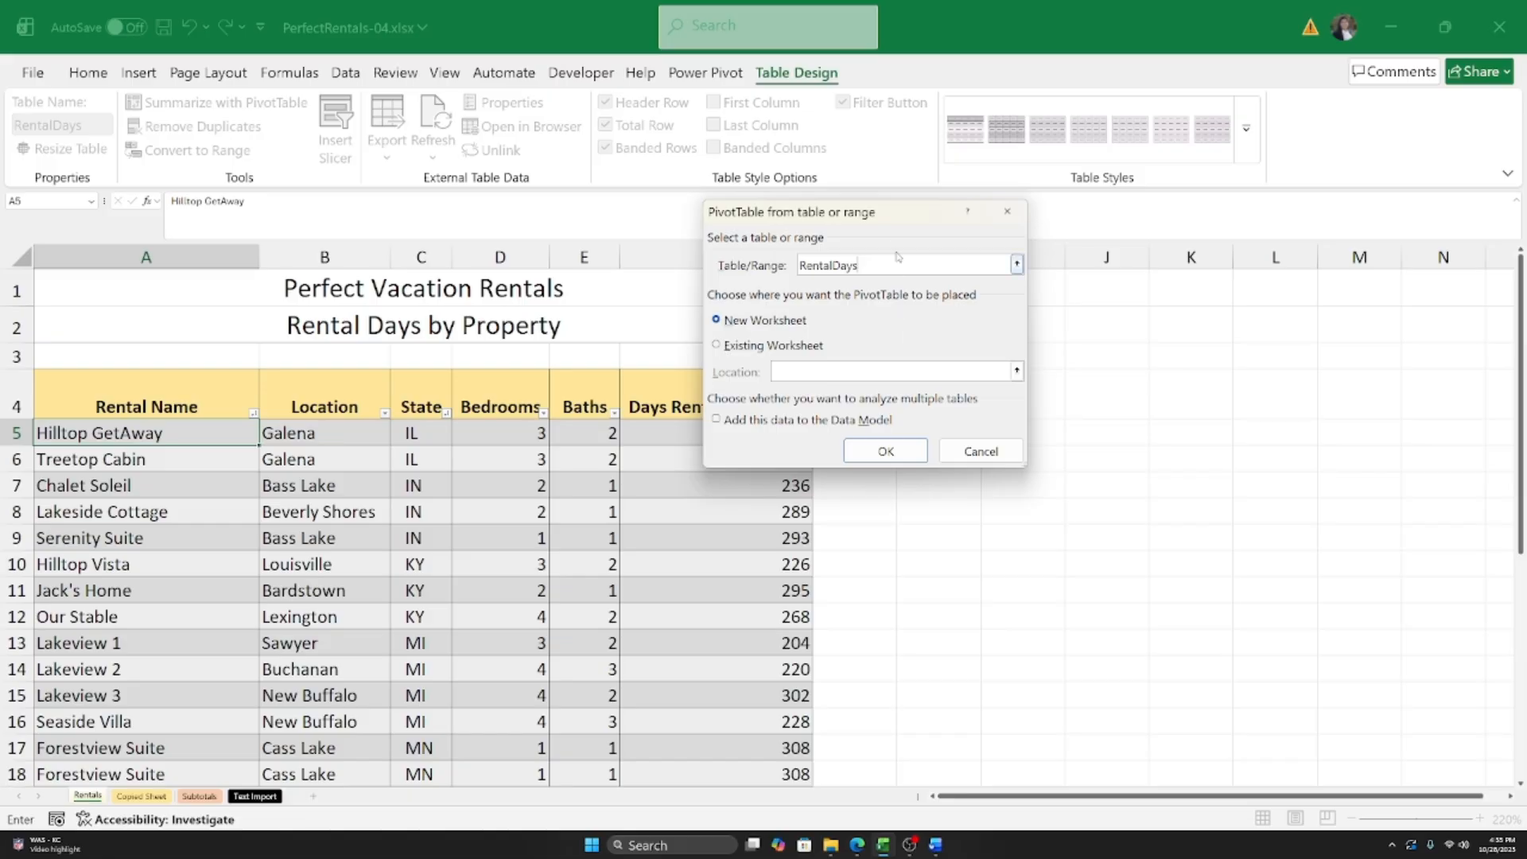
pyautogui.moveTo(894, 214); pyautogui.dragTo(892, 215)
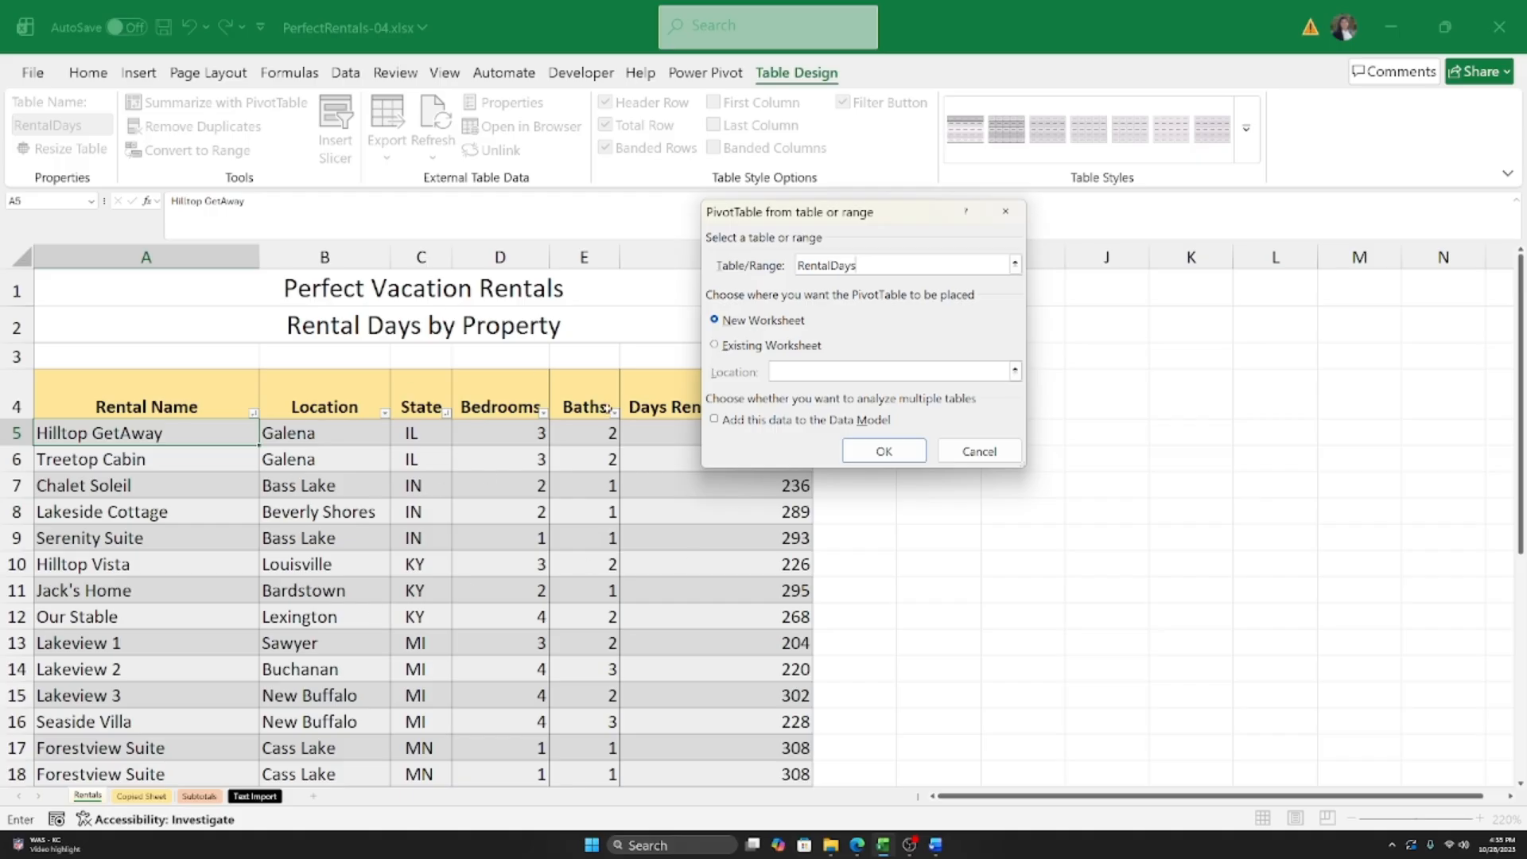
# Step: Create the PivotTable from the RentalDays table on the existing worksheet at cell H4
pyautogui.click(715, 345)
pyautogui.moveTo(893, 225); pyautogui.dragTo(640, 148)
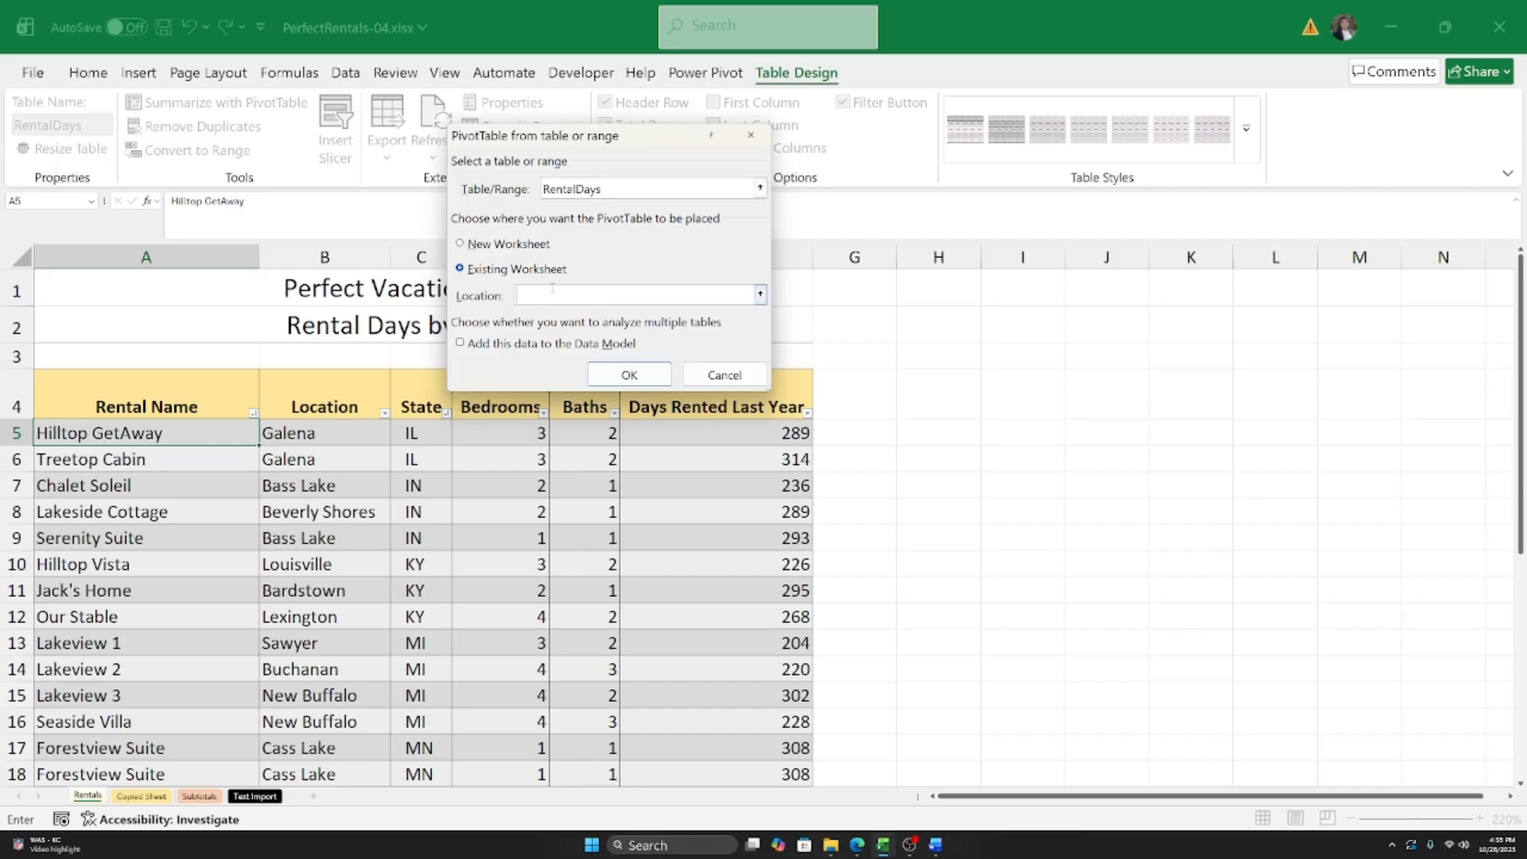
pyautogui.click(936, 395)
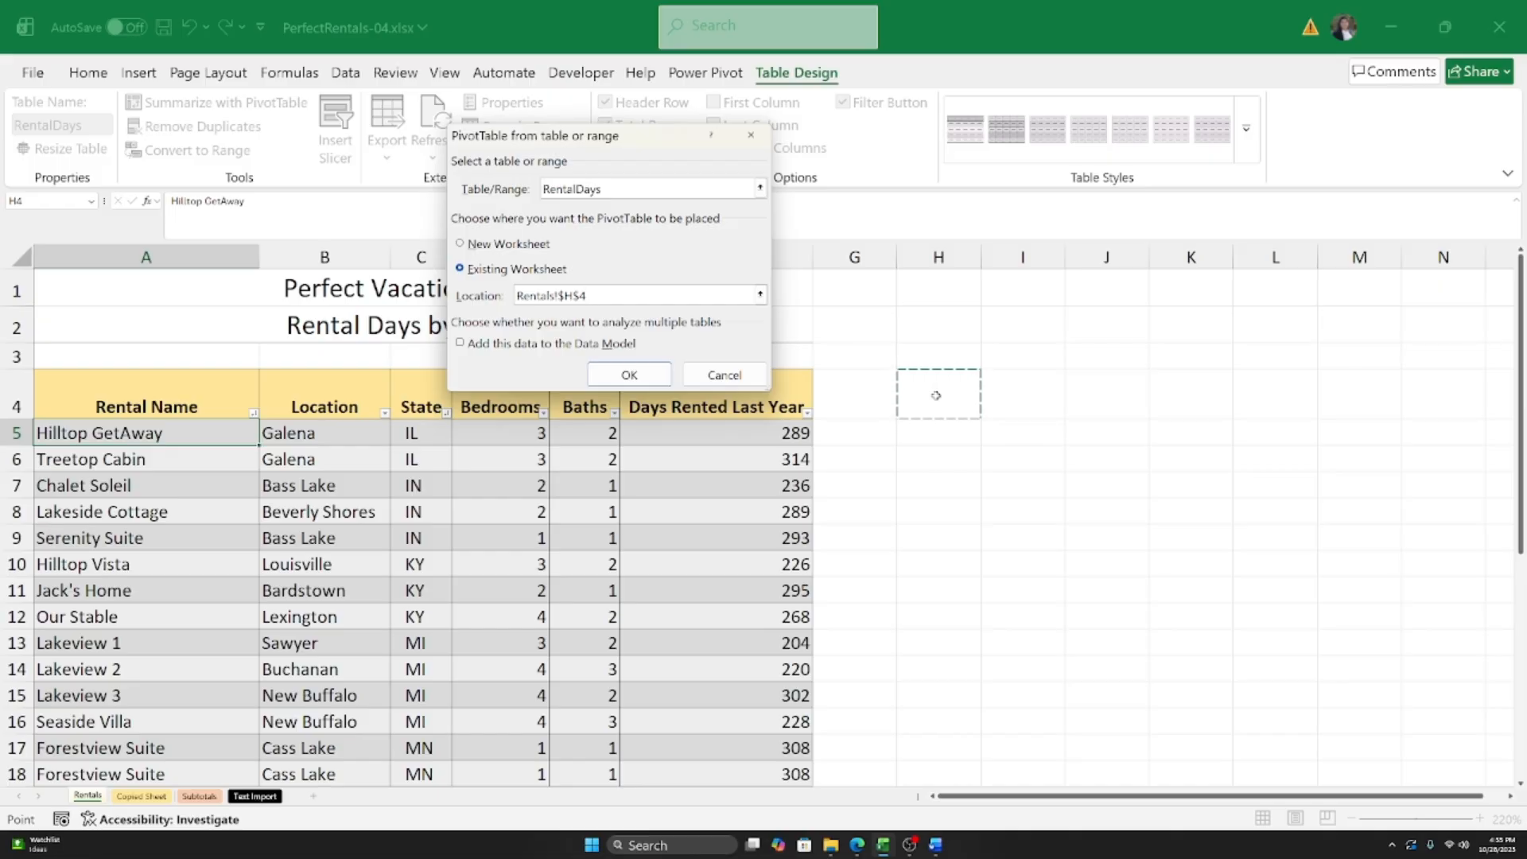
pyautogui.click(618, 375)
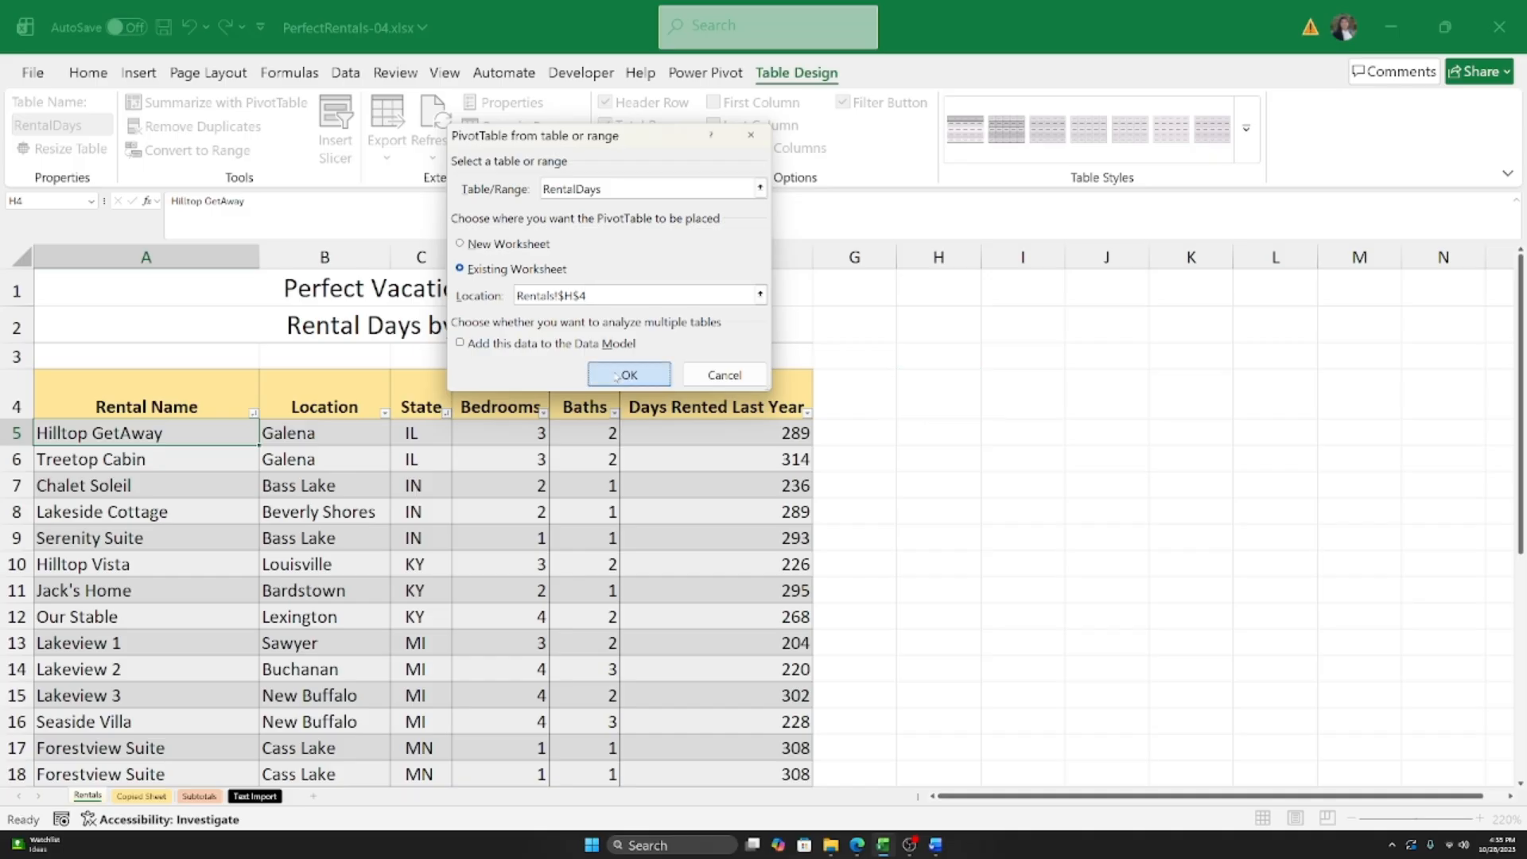
pyautogui.scroll(-2, 614, 367)
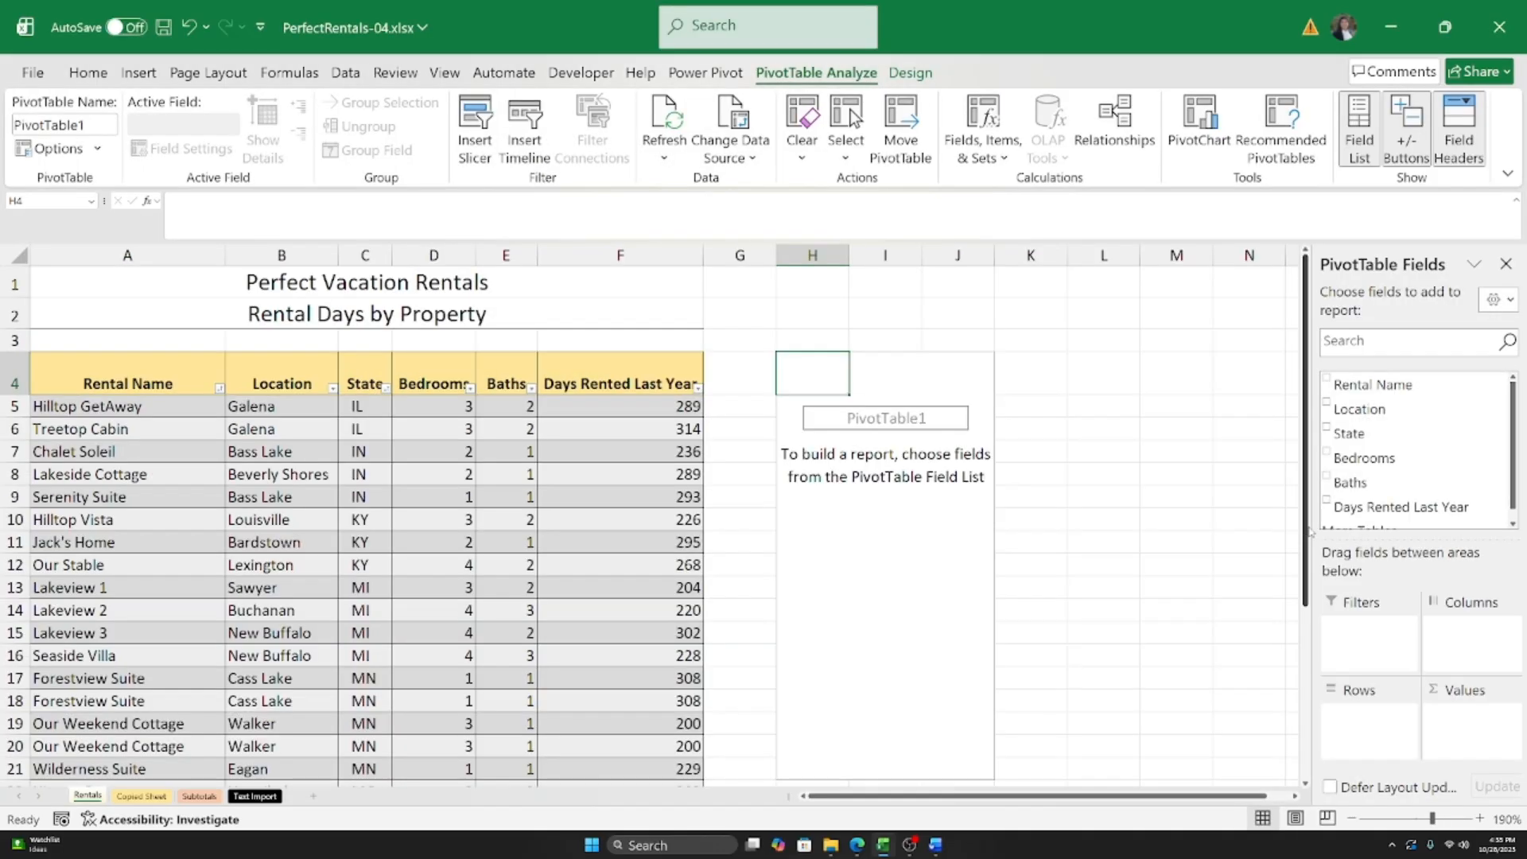
# Step: Widen the PivotTable field list and add State as the row field and Days Rented Last Year as the summed value
pyautogui.moveTo(1305, 525); pyautogui.dragTo(1304, 527)
pyautogui.moveTo(1139, 527); pyautogui.dragTo(1121, 526)
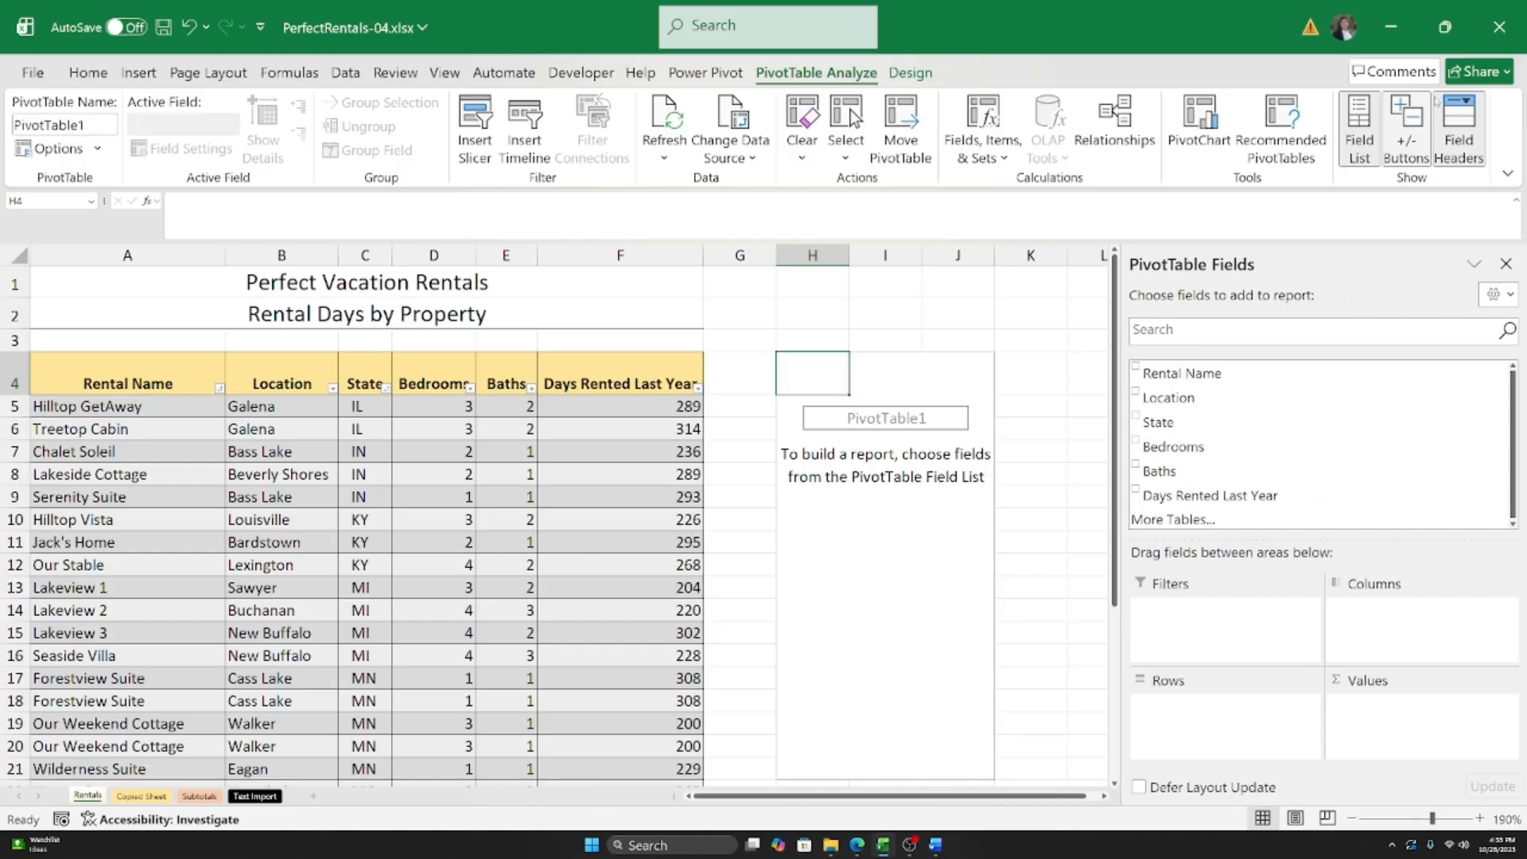
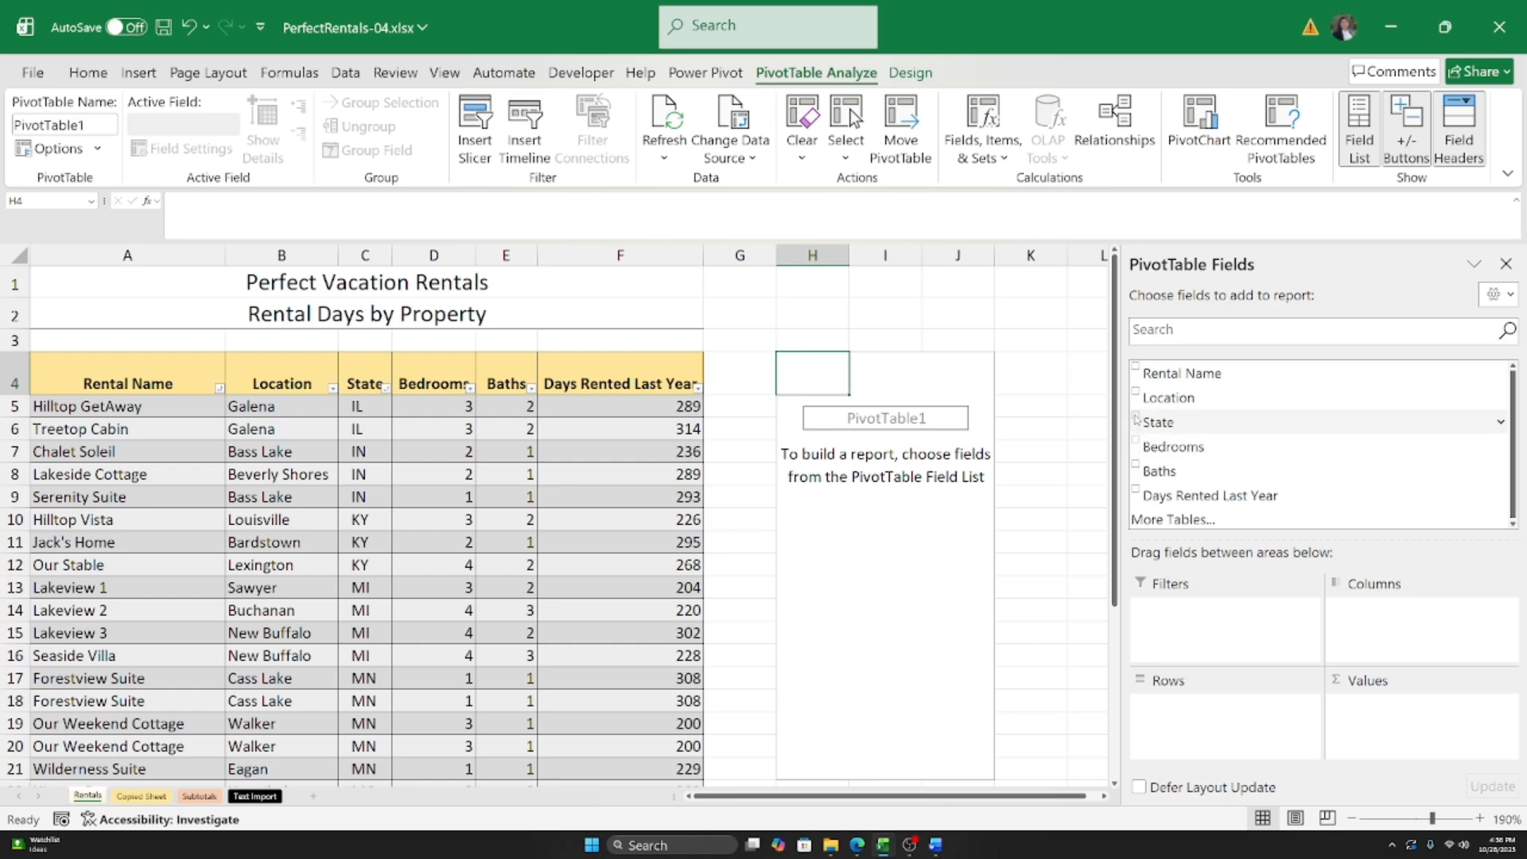
pyautogui.click(1136, 420)
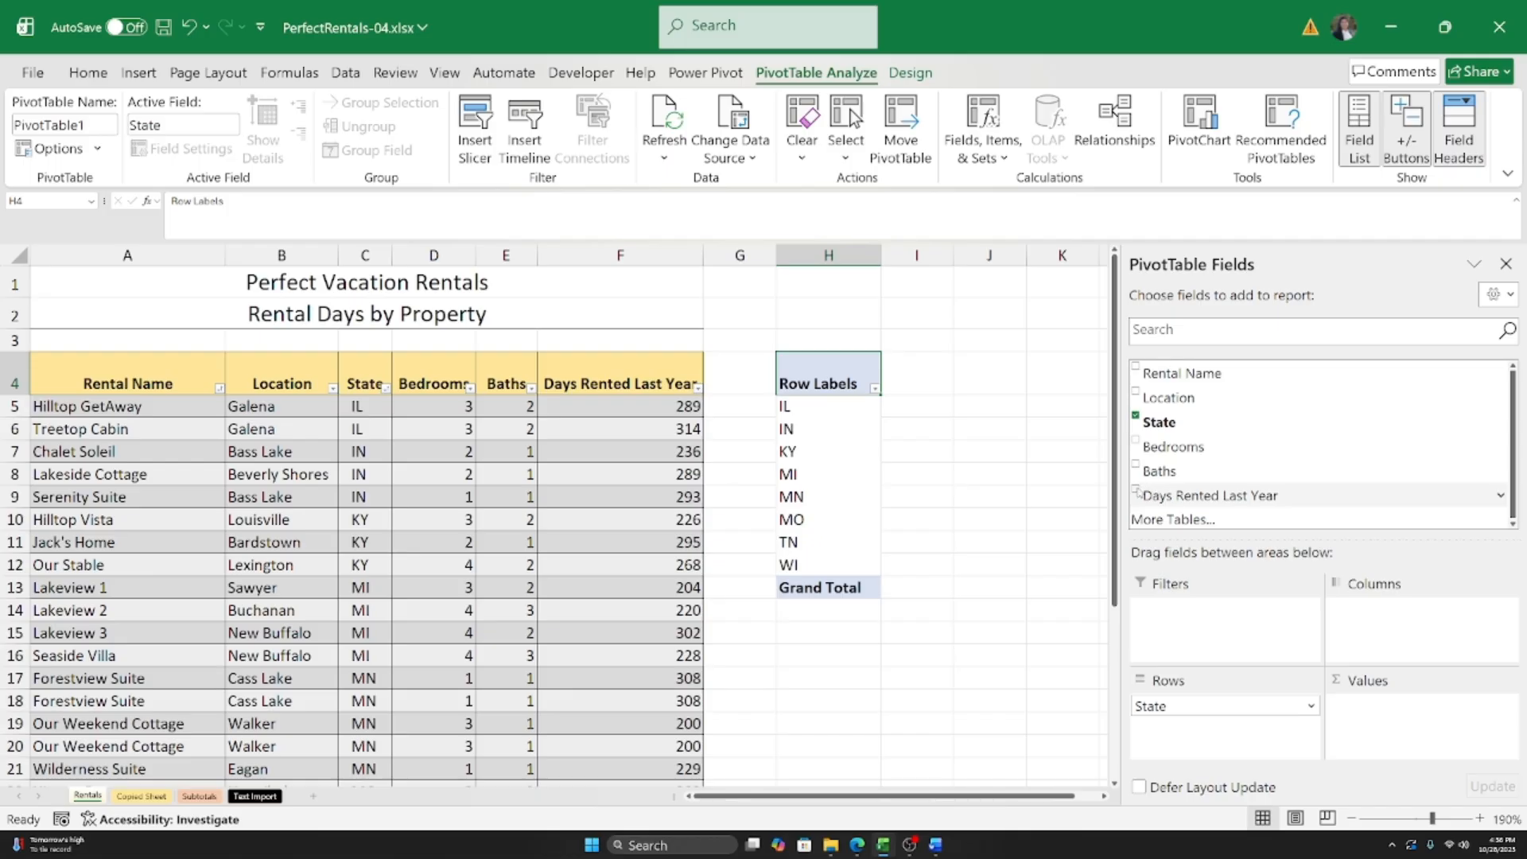
pyautogui.click(1136, 491)
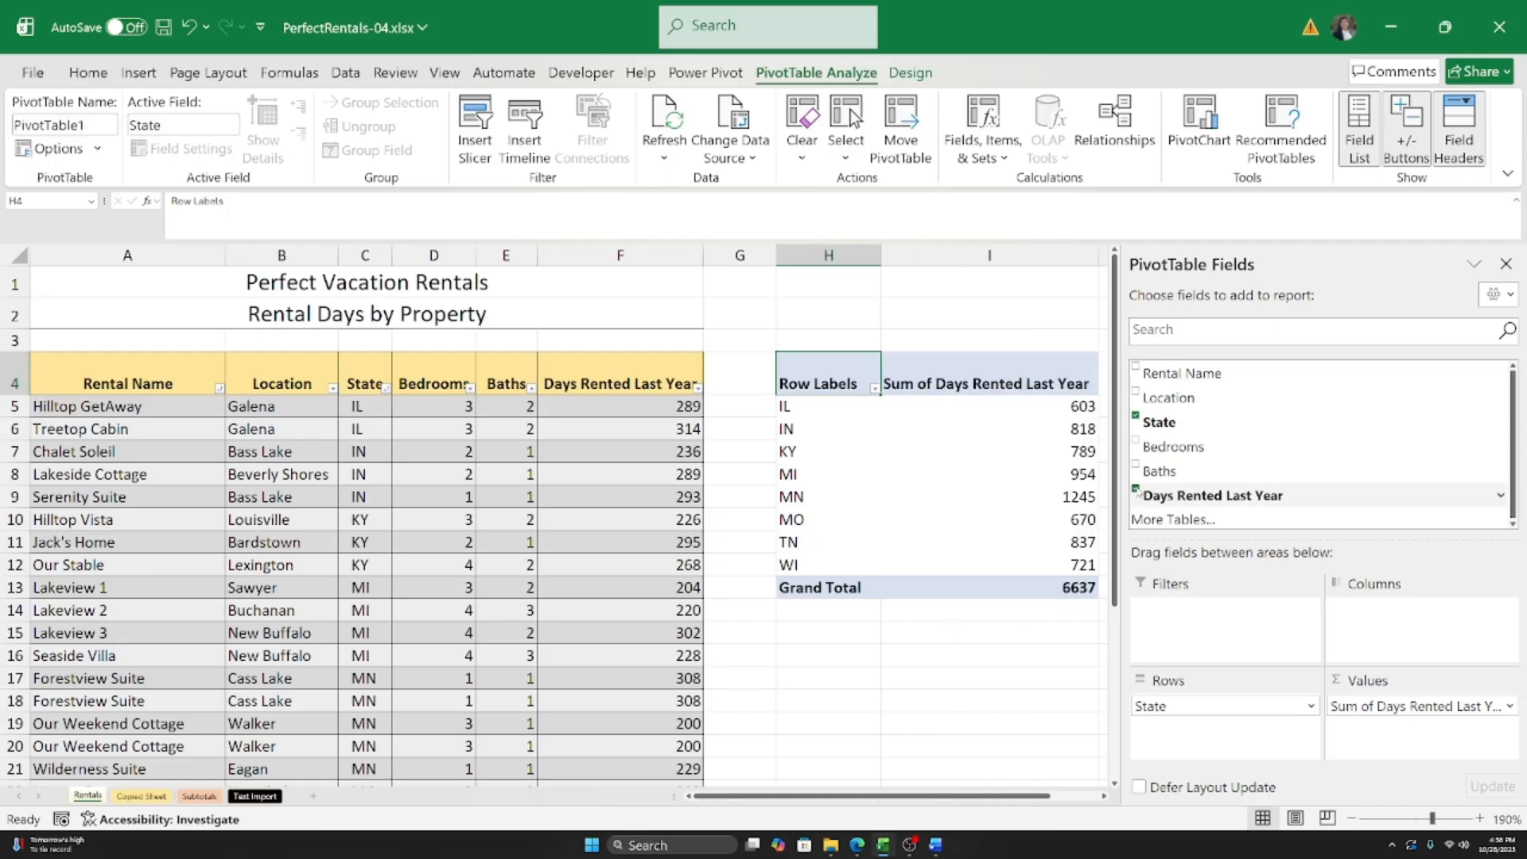
pyautogui.moveTo(891, 795); pyautogui.dragTo(911, 795)
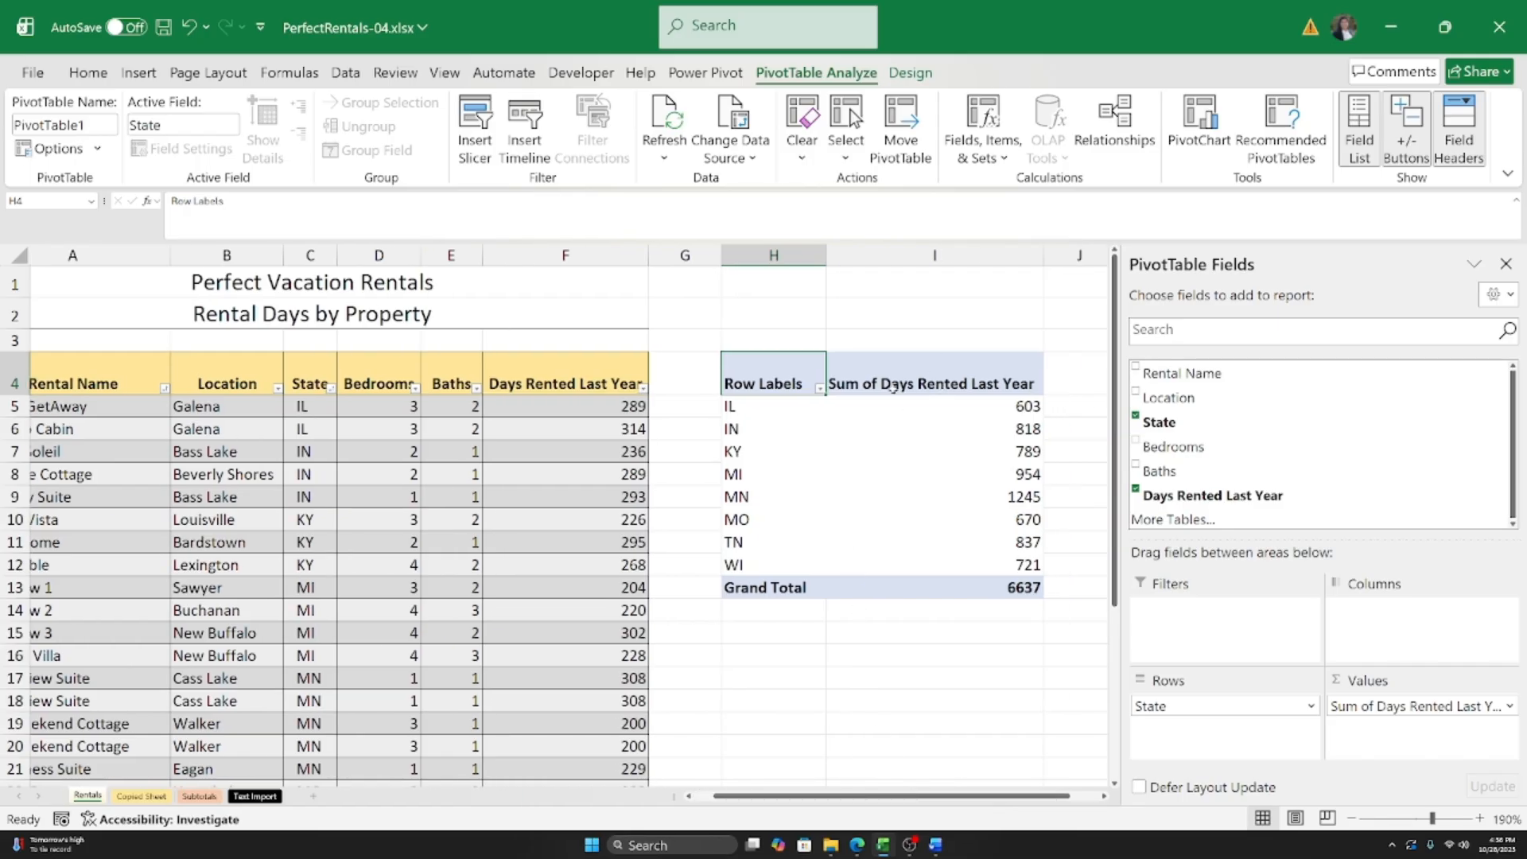
# Step: Examine the sum of days rented last year for each state in the PivotTable
pyautogui.click(914, 405)
pyautogui.click(911, 432)
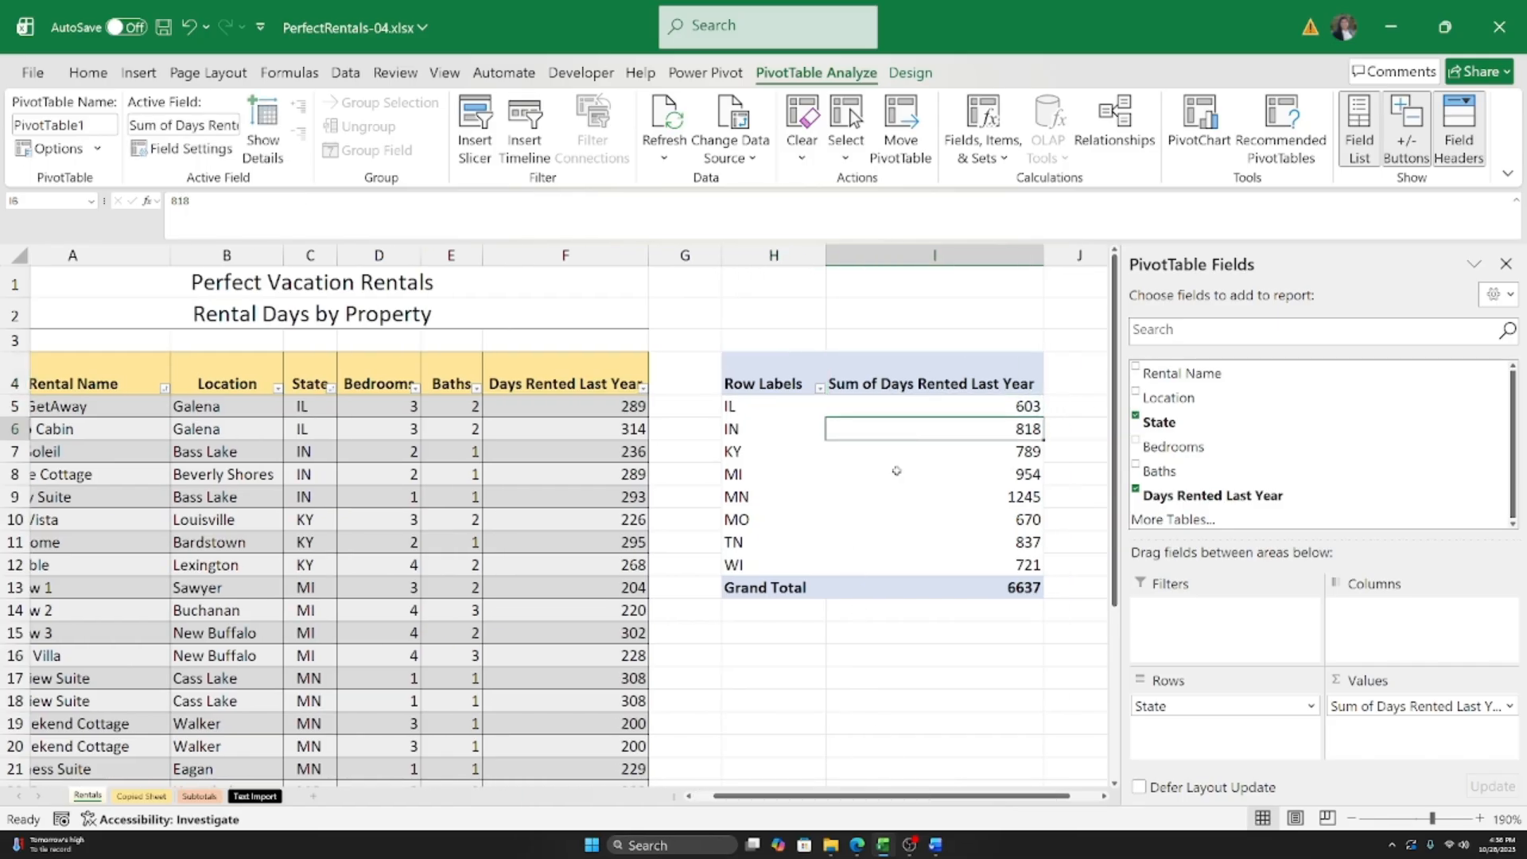
pyautogui.click(896, 473)
pyautogui.click(923, 519)
pyautogui.click(922, 496)
pyautogui.click(925, 547)
pyautogui.click(936, 565)
pyautogui.click(893, 496)
pyautogui.click(893, 450)
pyautogui.click(894, 427)
pyautogui.click(894, 412)
pyautogui.click(905, 432)
pyautogui.click(933, 512)
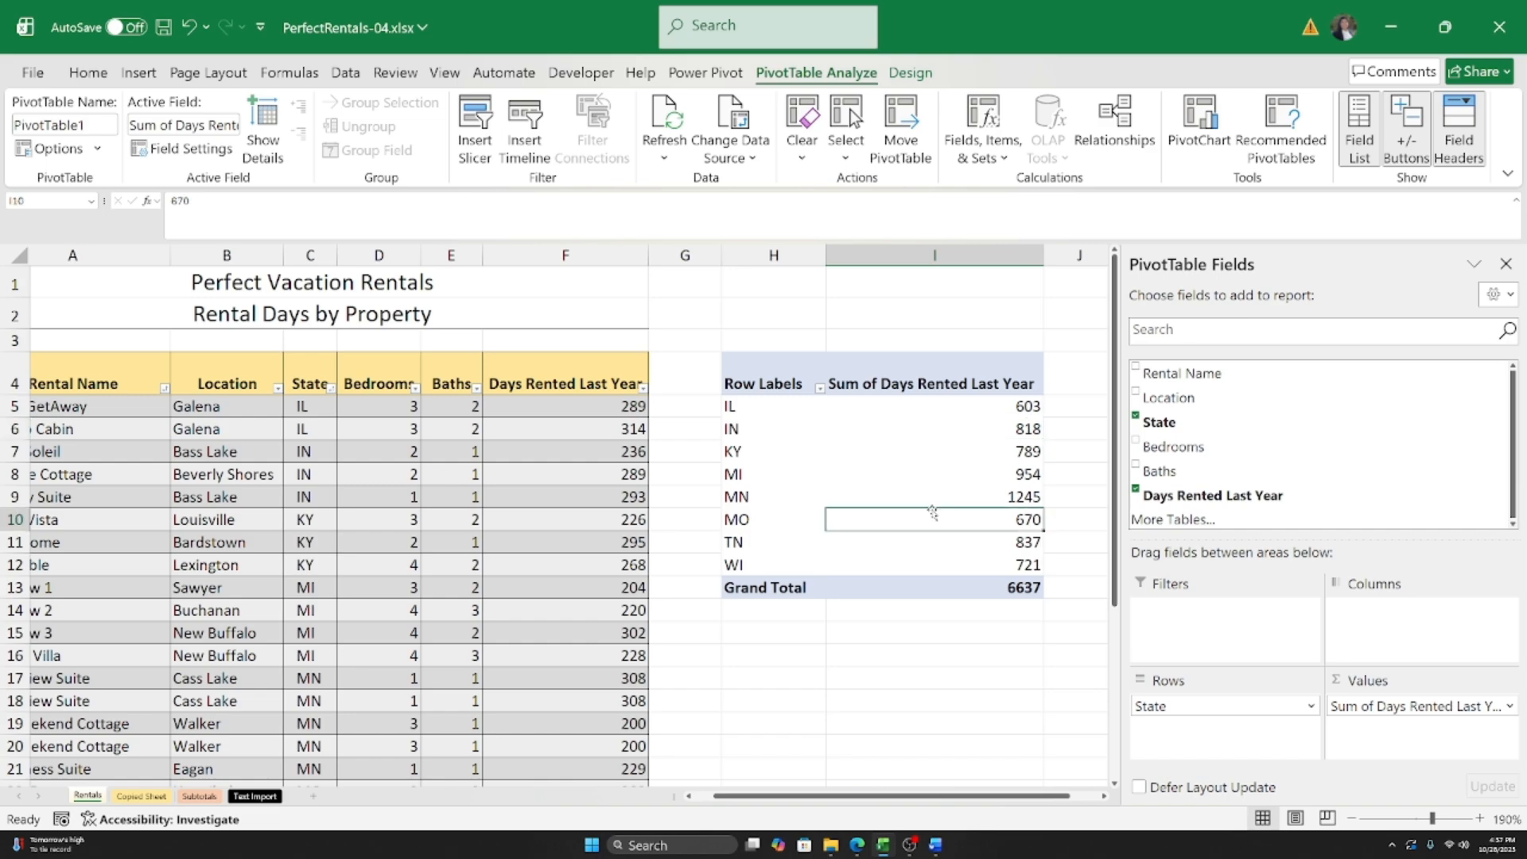
pyautogui.click(931, 540)
pyautogui.click(935, 565)
pyautogui.click(936, 538)
pyautogui.click(934, 498)
pyautogui.click(934, 430)
pyautogui.click(936, 408)
# Step: Set Lakeside Cottage's days rented last year in cell F8 to 100 and undo the change
pyautogui.click(619, 477)
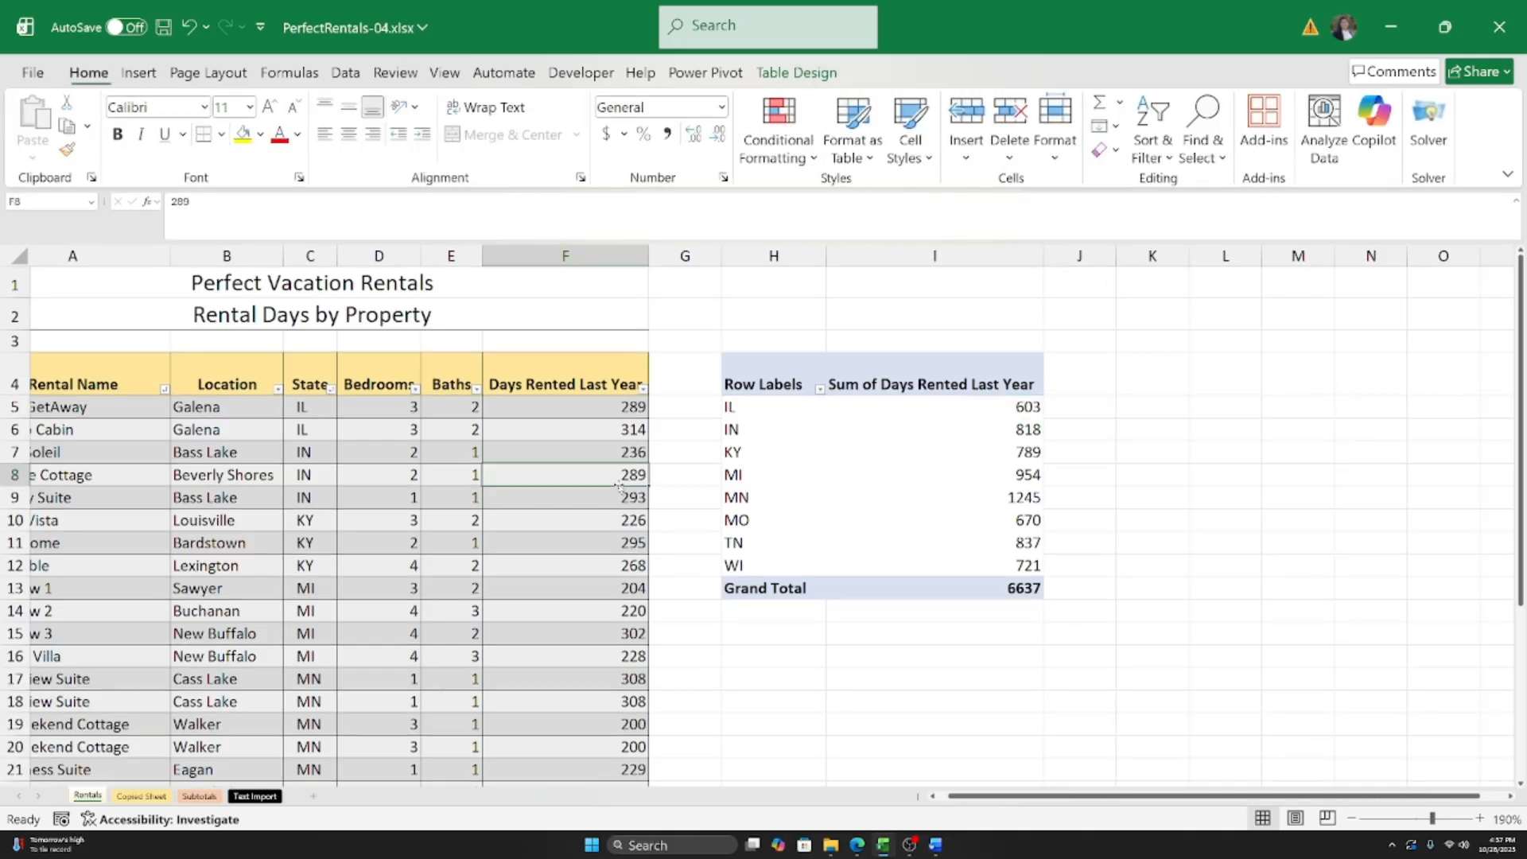
pyautogui.write('100')
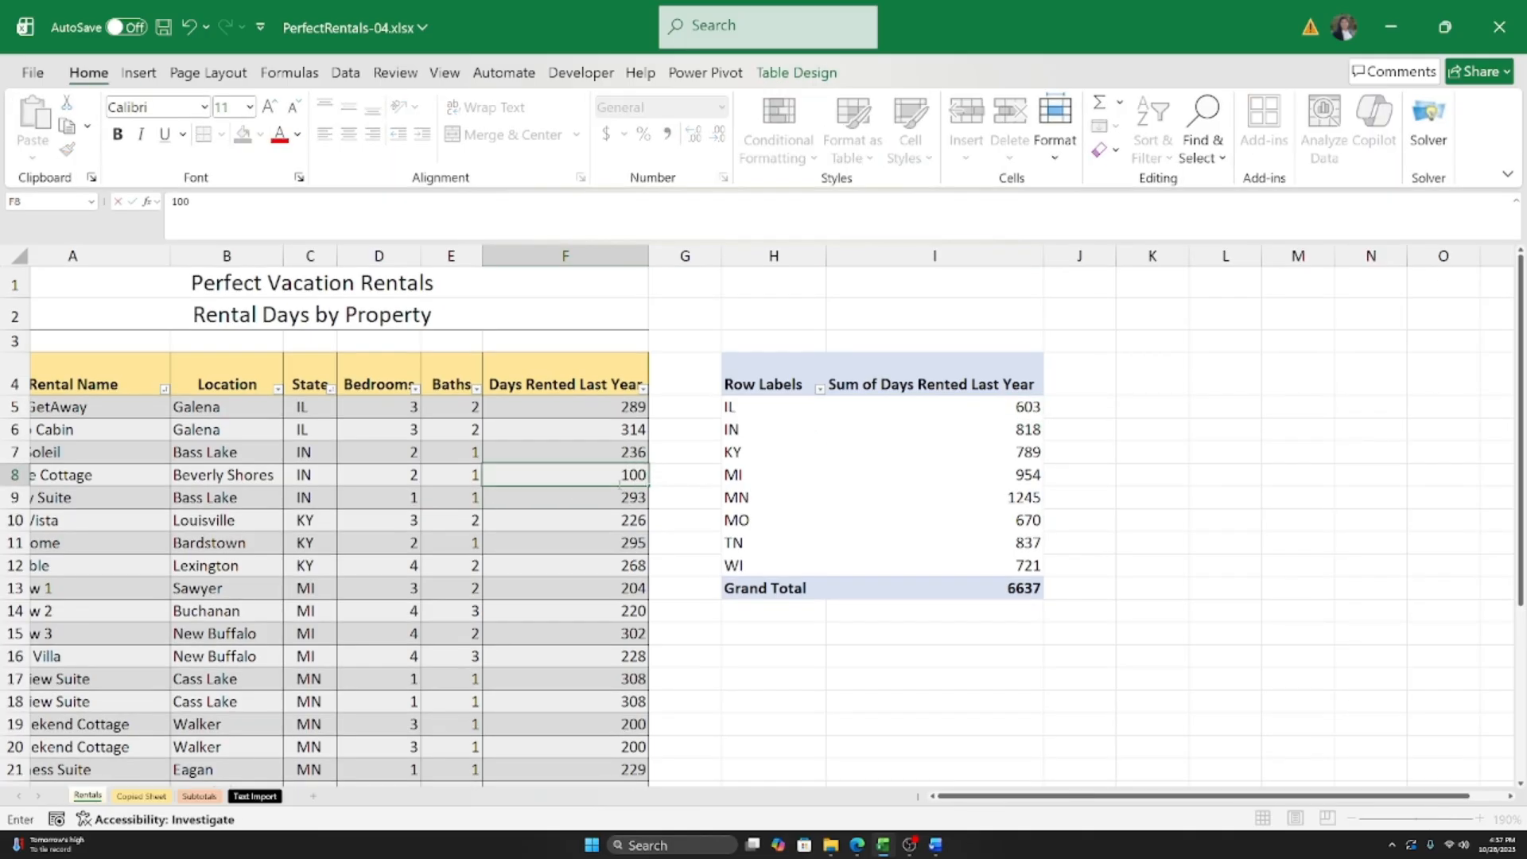
pyautogui.press('Return')
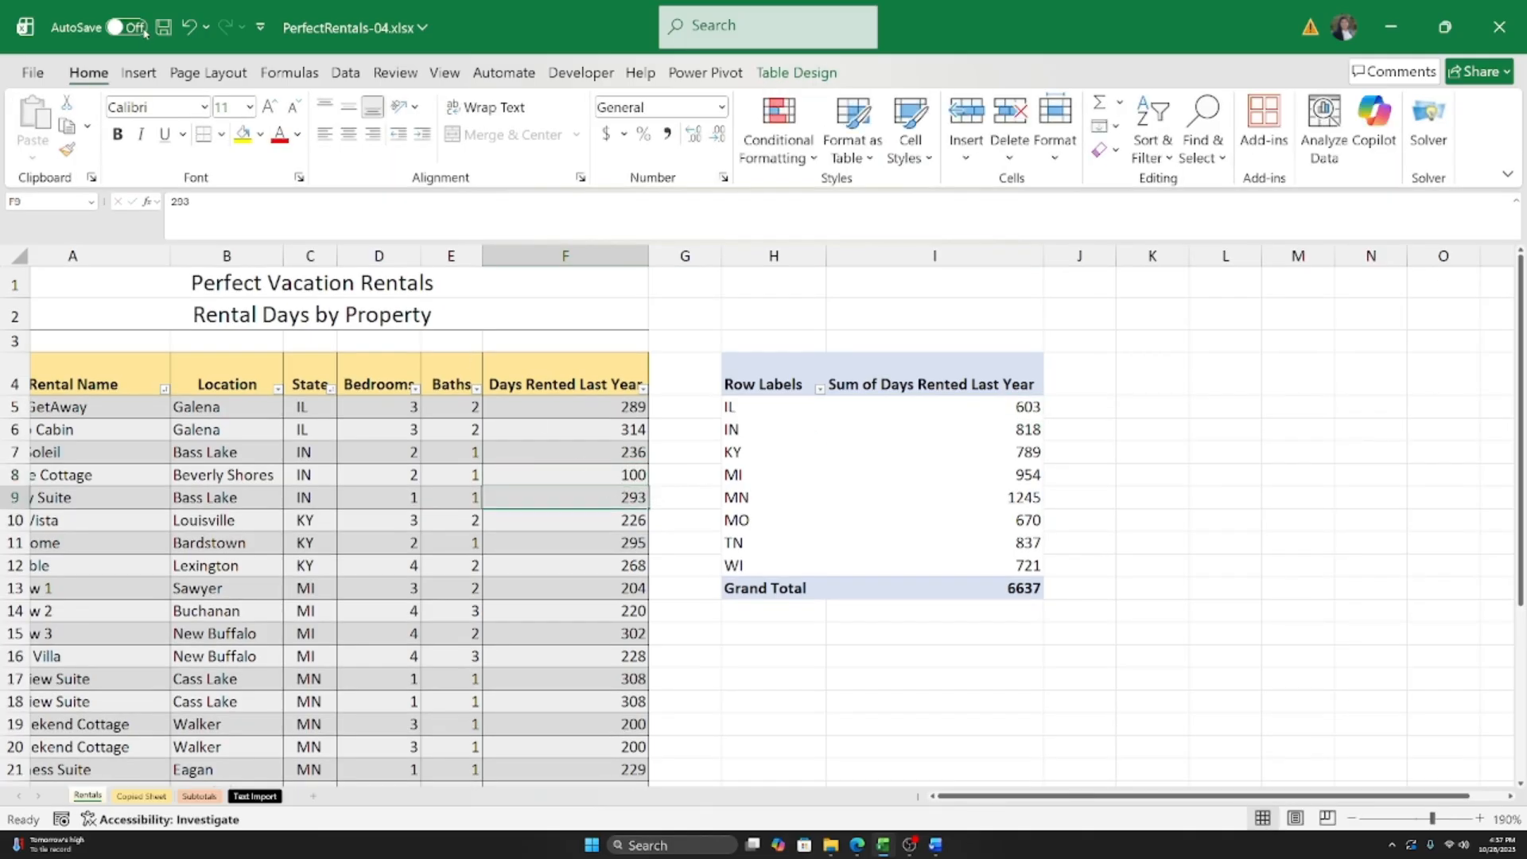
pyautogui.click(189, 27)
pyautogui.click(795, 73)
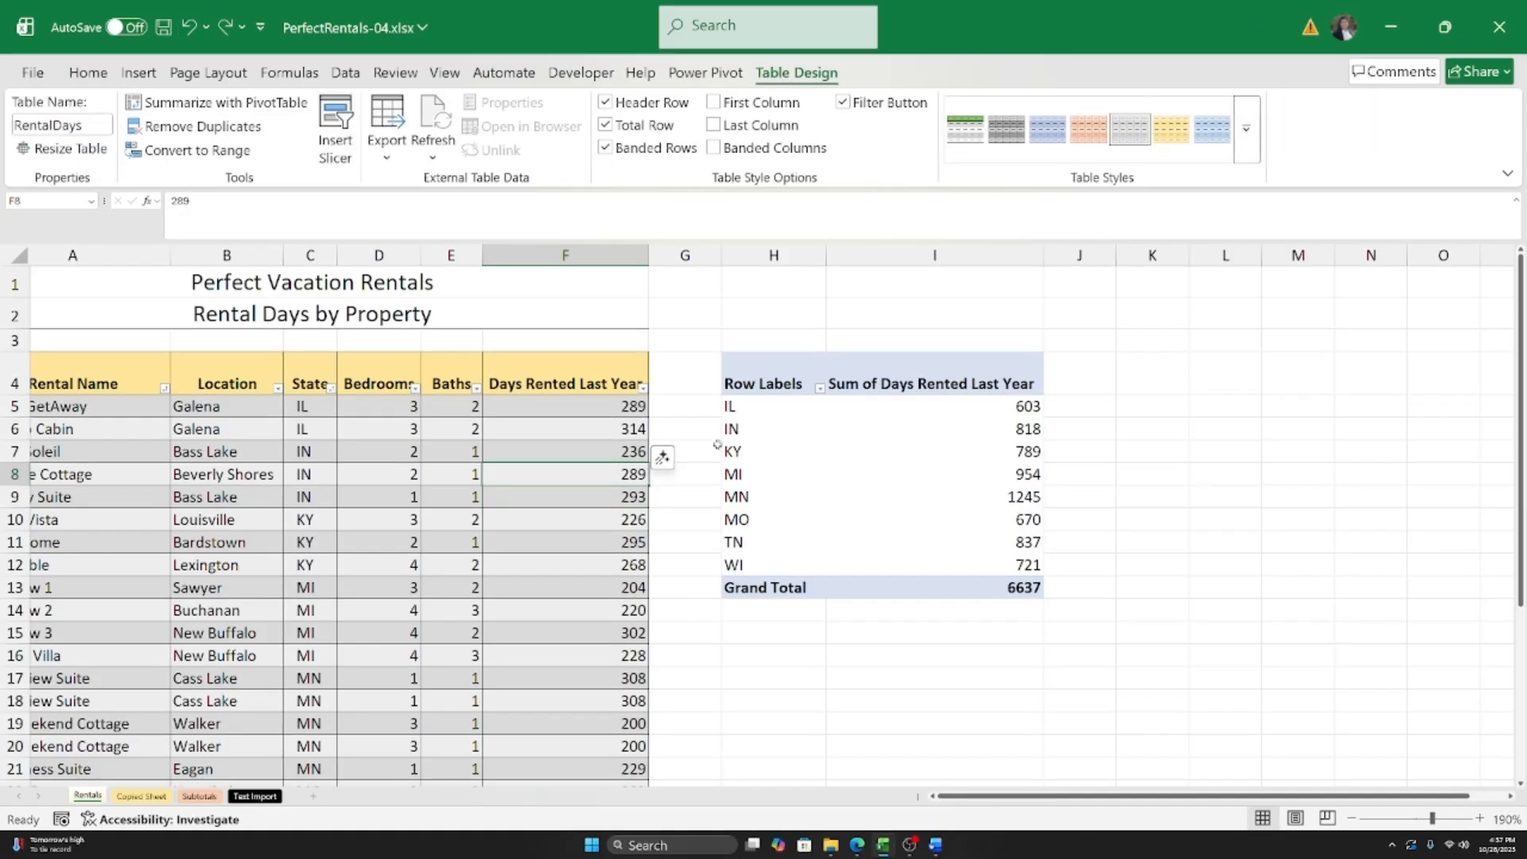
# Step: Add the Rental Name field to the PivotTable rows beneath State and check the values of the IL rentals
pyautogui.click(773, 474)
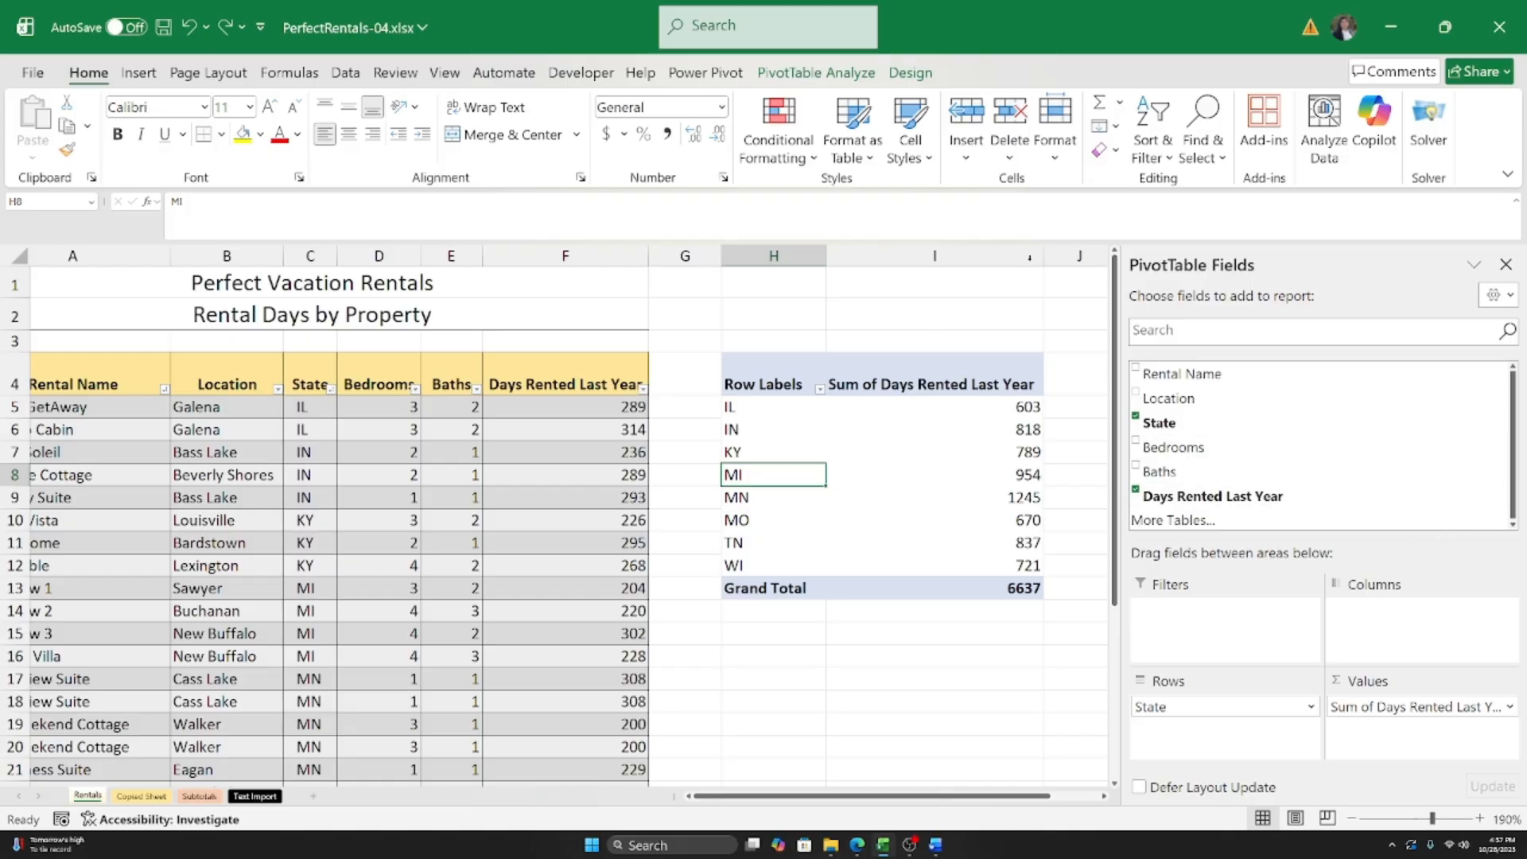
pyautogui.moveTo(897, 483)
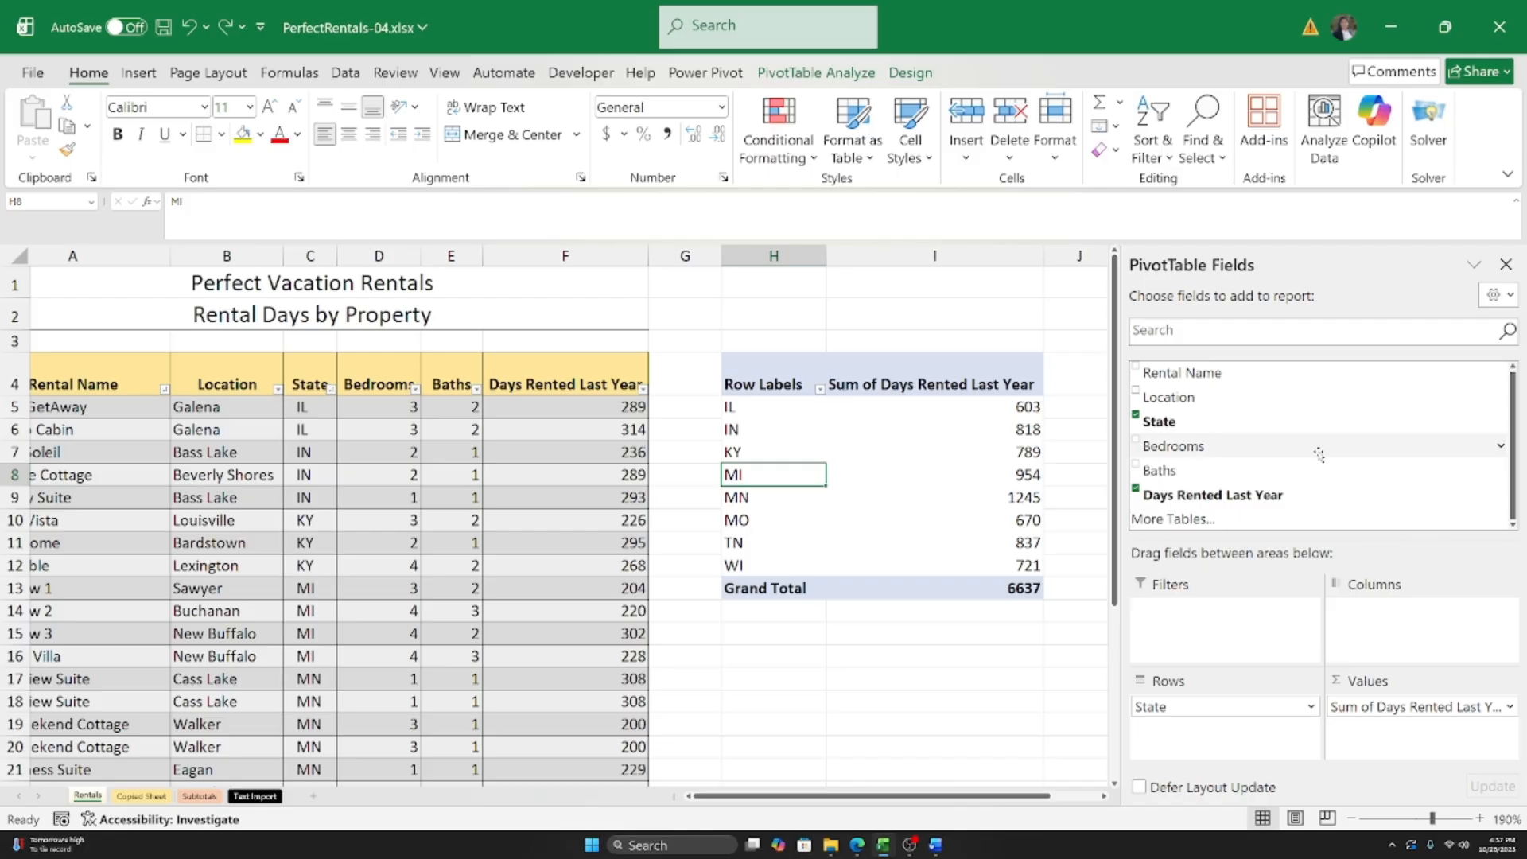
pyautogui.click(1136, 371)
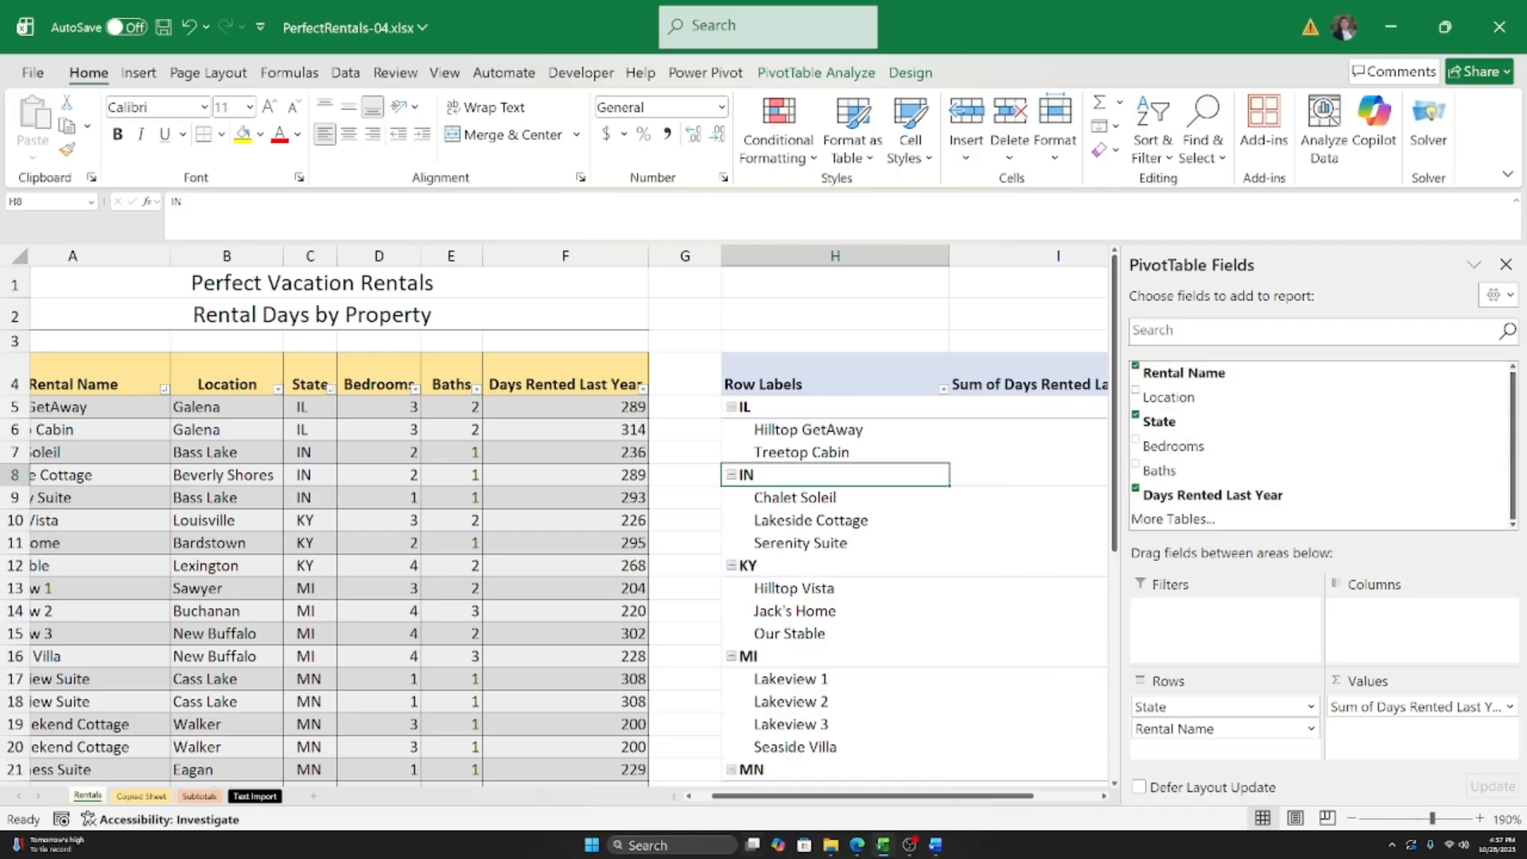
pyautogui.moveTo(799, 795); pyautogui.dragTo(867, 795)
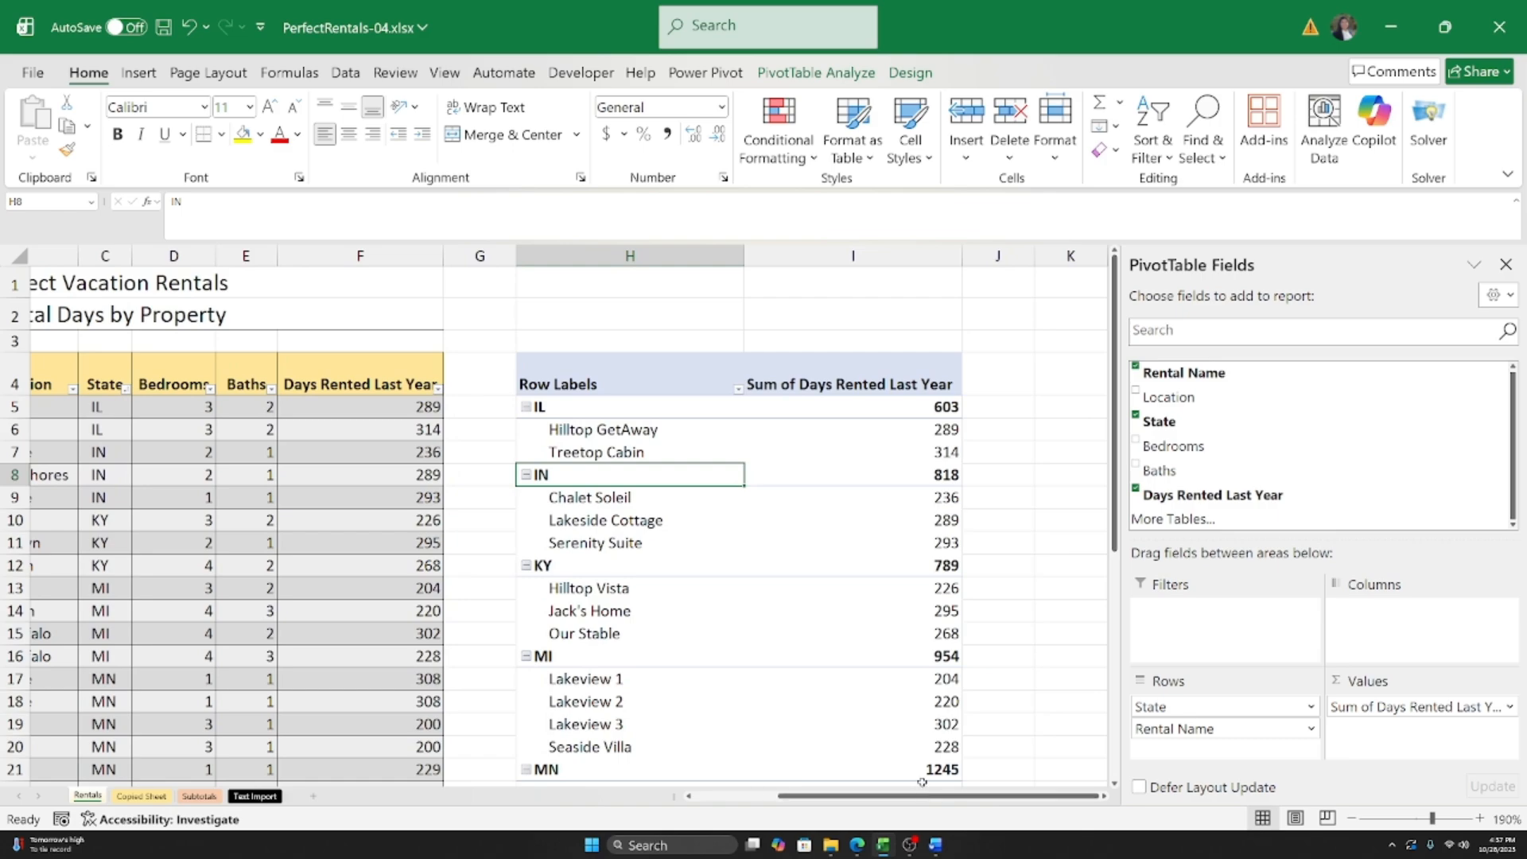
pyautogui.click(951, 430)
pyautogui.click(943, 454)
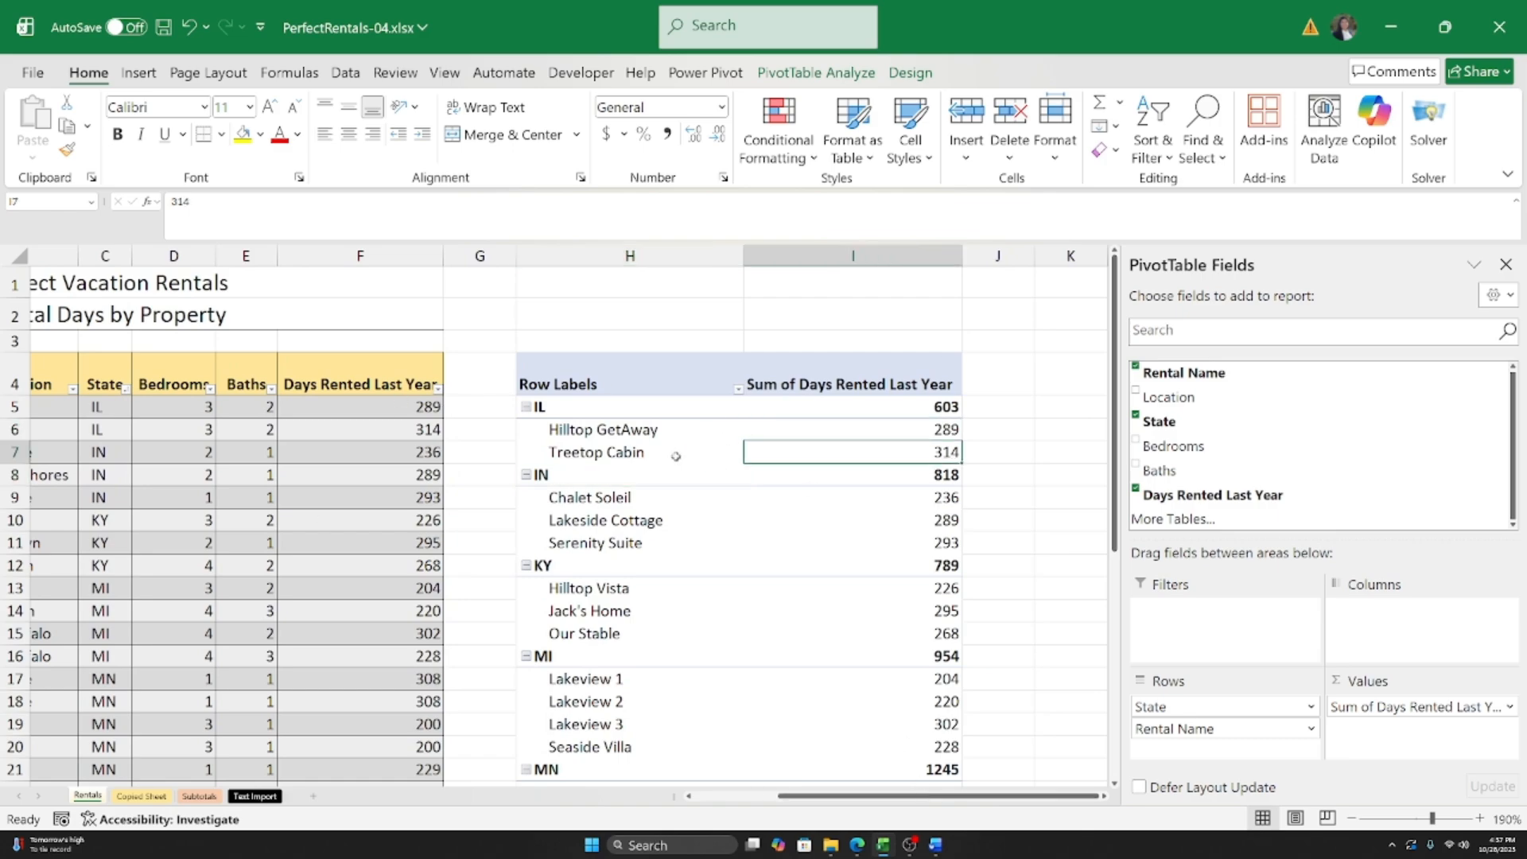
pyautogui.click(958, 431)
pyautogui.click(898, 447)
# Step: Collapse the IL, IN, KY and MI groups in the PivotTable and expand them again
pyautogui.click(526, 407)
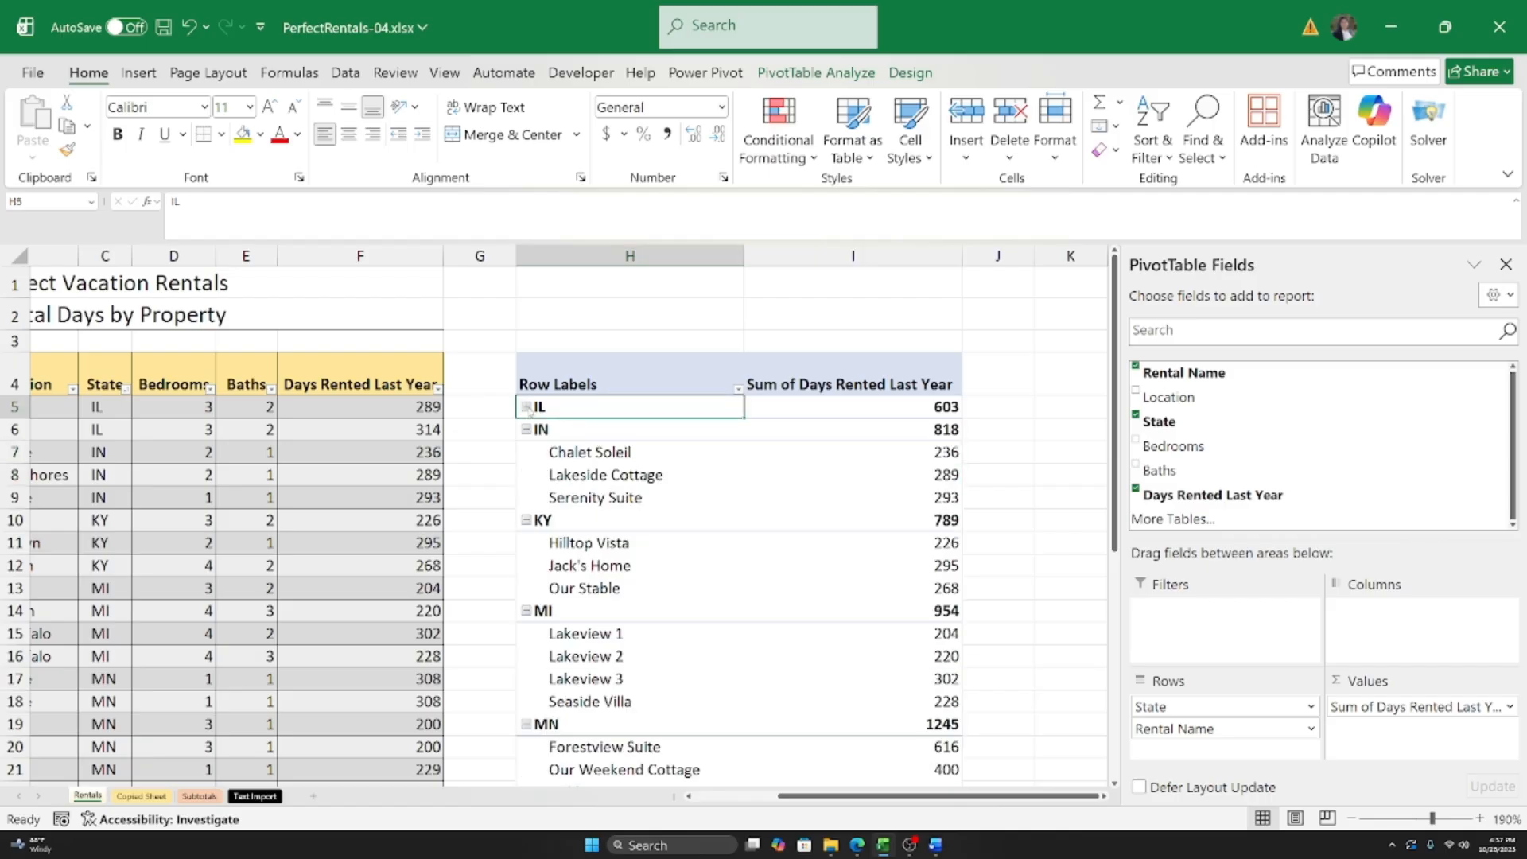
pyautogui.click(525, 430)
pyautogui.click(525, 452)
pyautogui.click(526, 474)
pyautogui.click(526, 475)
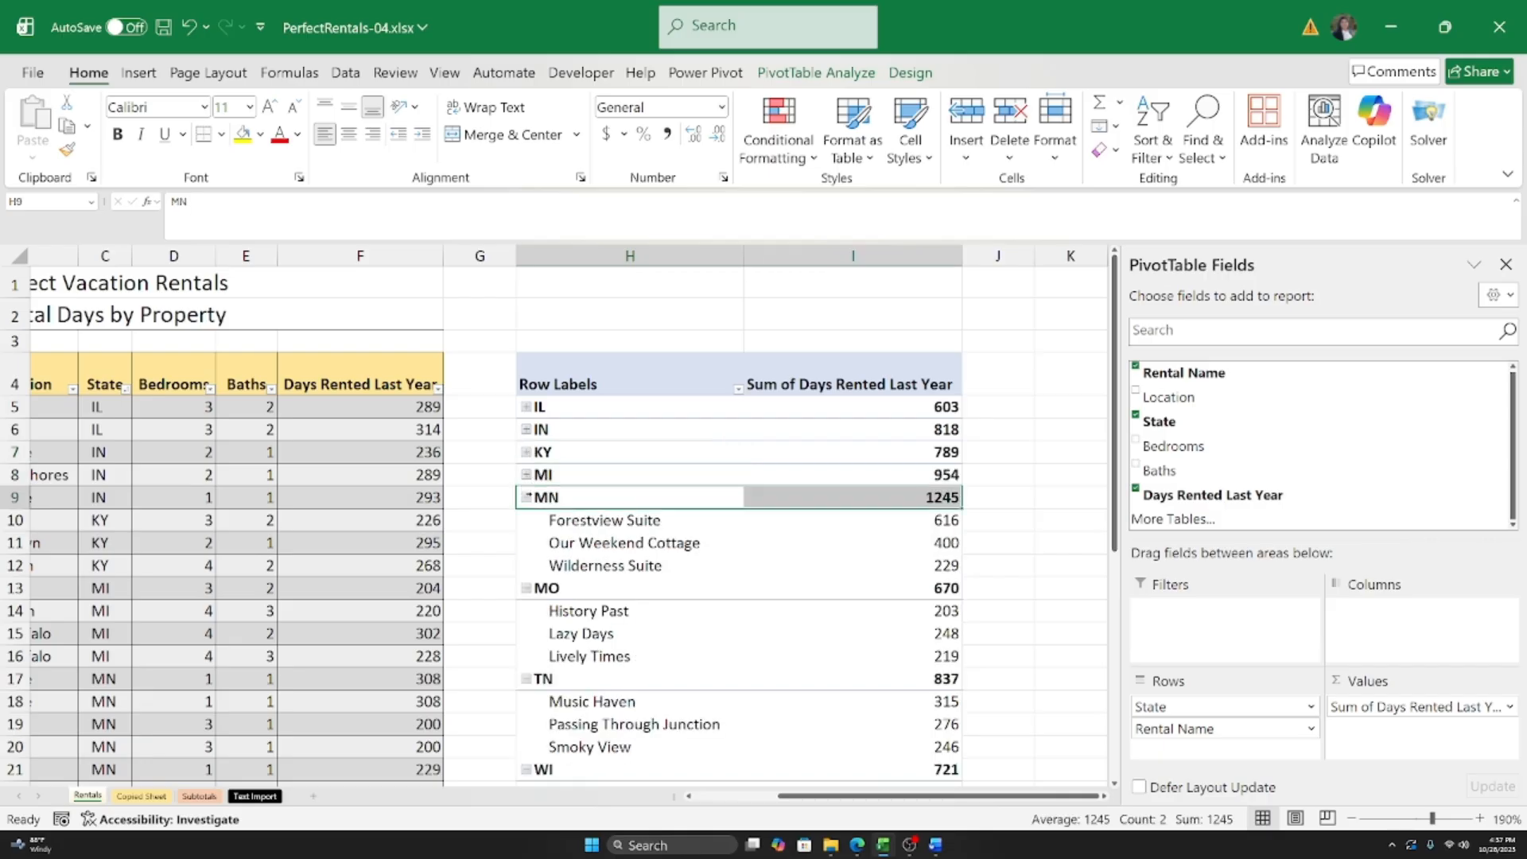
pyautogui.click(525, 452)
pyautogui.click(526, 430)
pyautogui.click(525, 407)
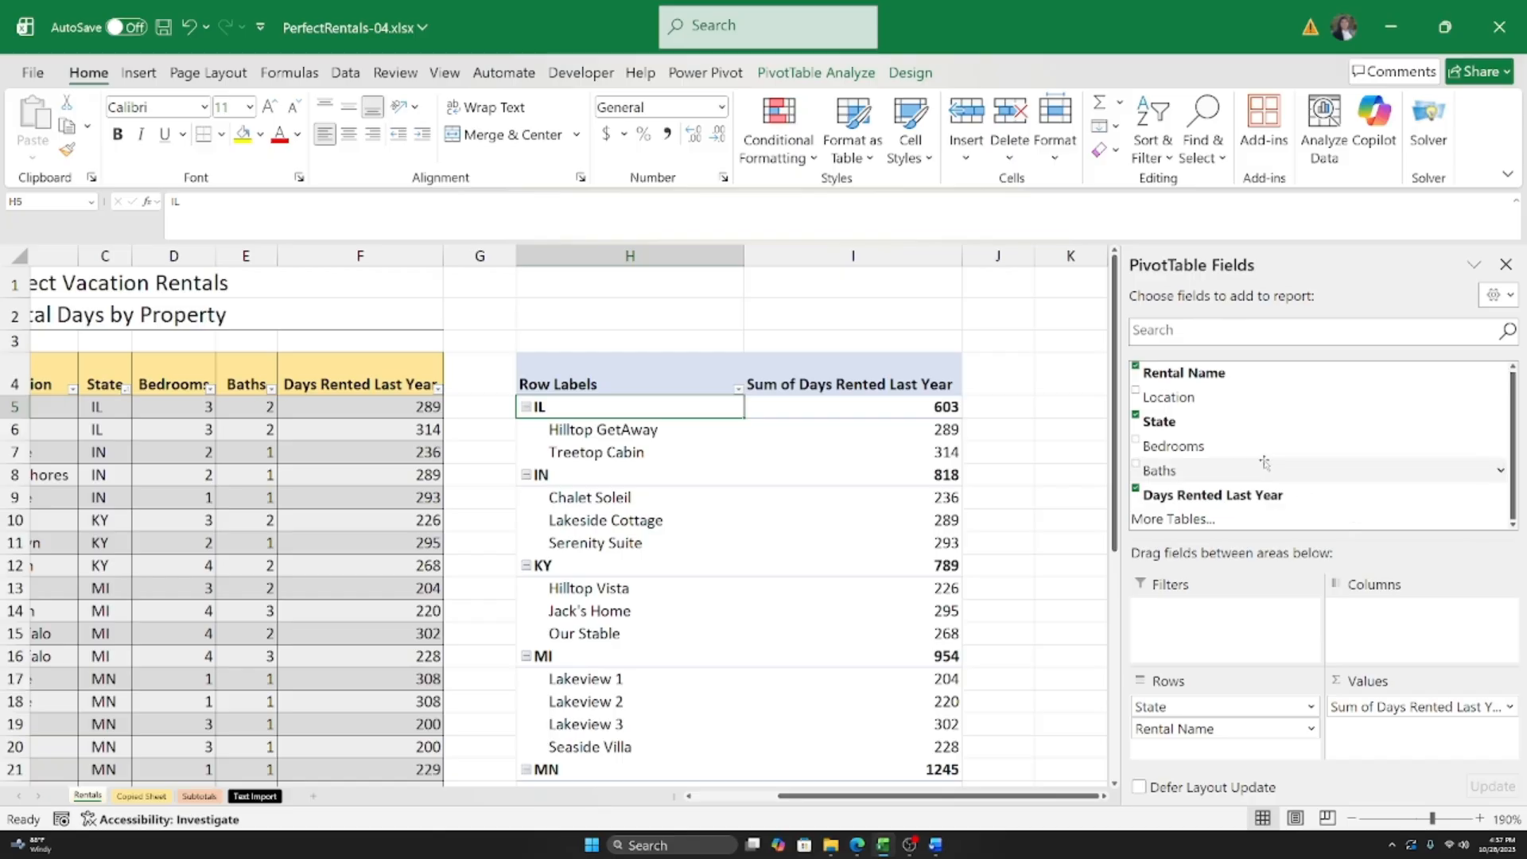
# Step: Switch the Rental Name row field off and on to compare both layouts, finishing with it removed from the PivotTable
pyautogui.click(1135, 367)
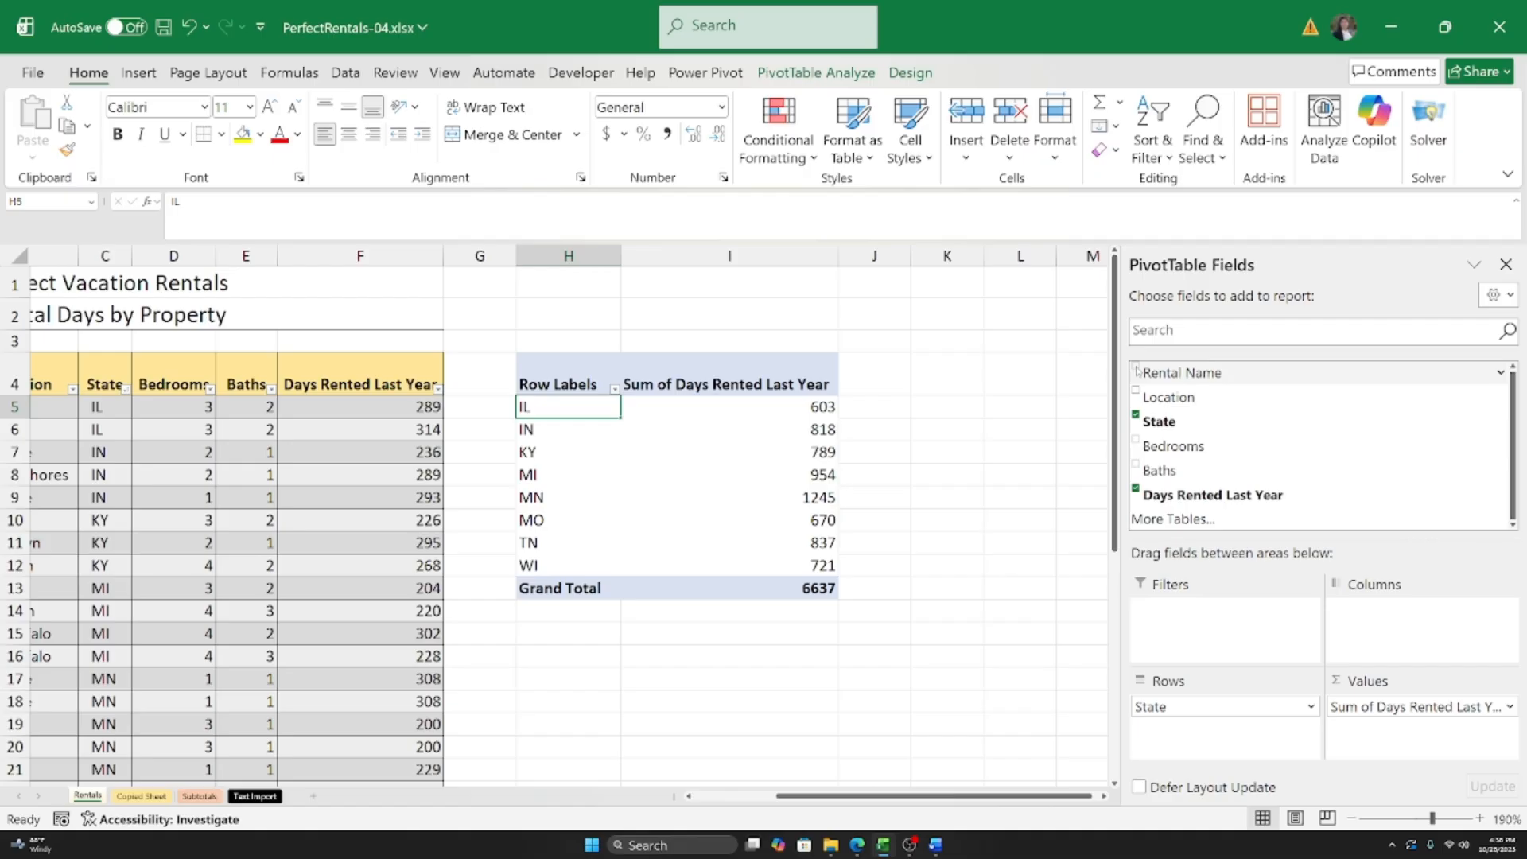
pyautogui.click(1136, 368)
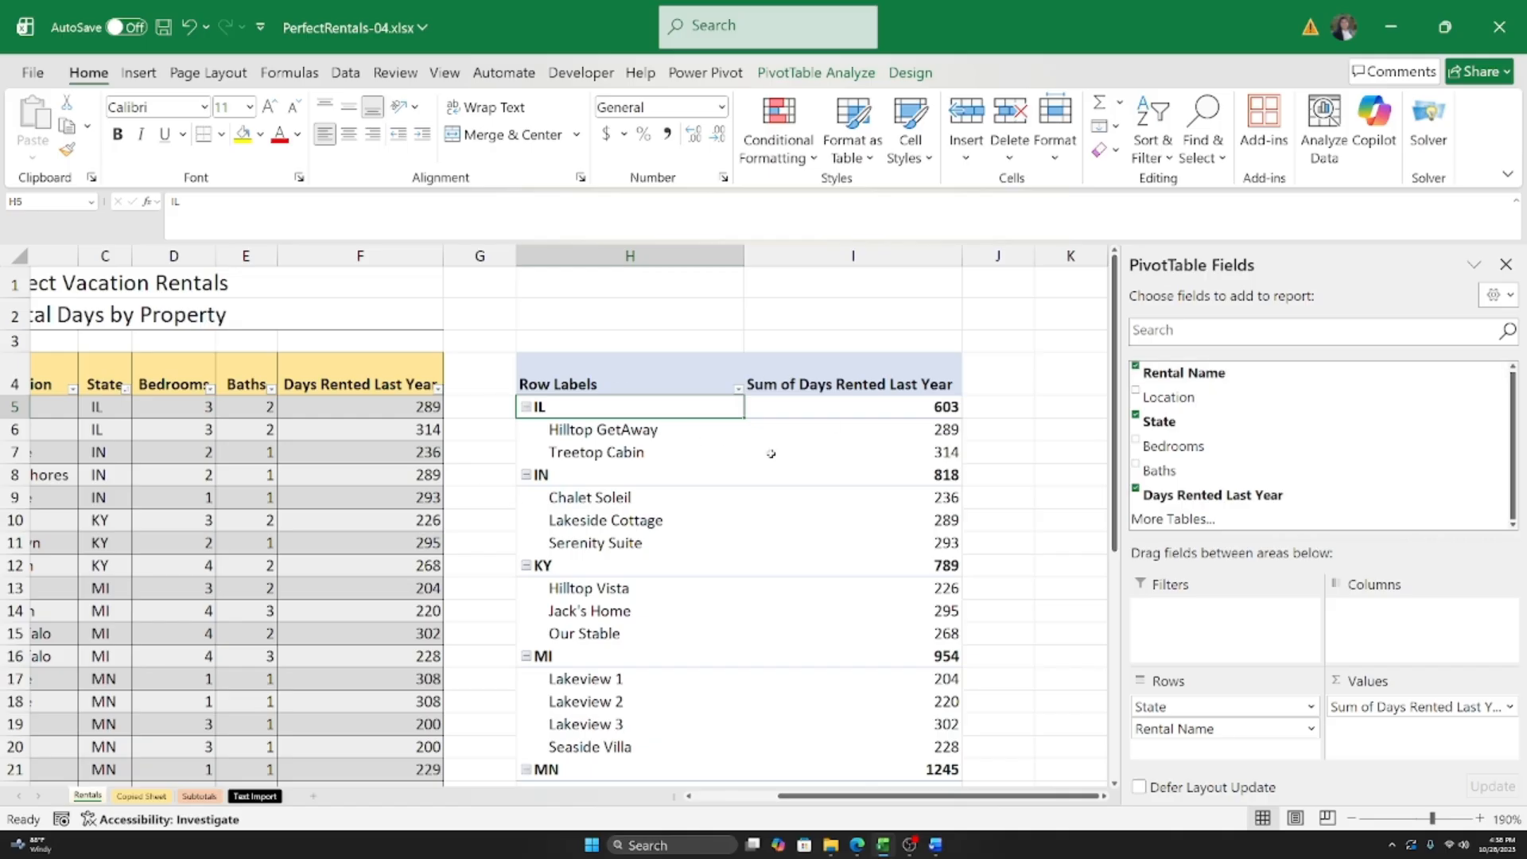
pyautogui.click(1136, 367)
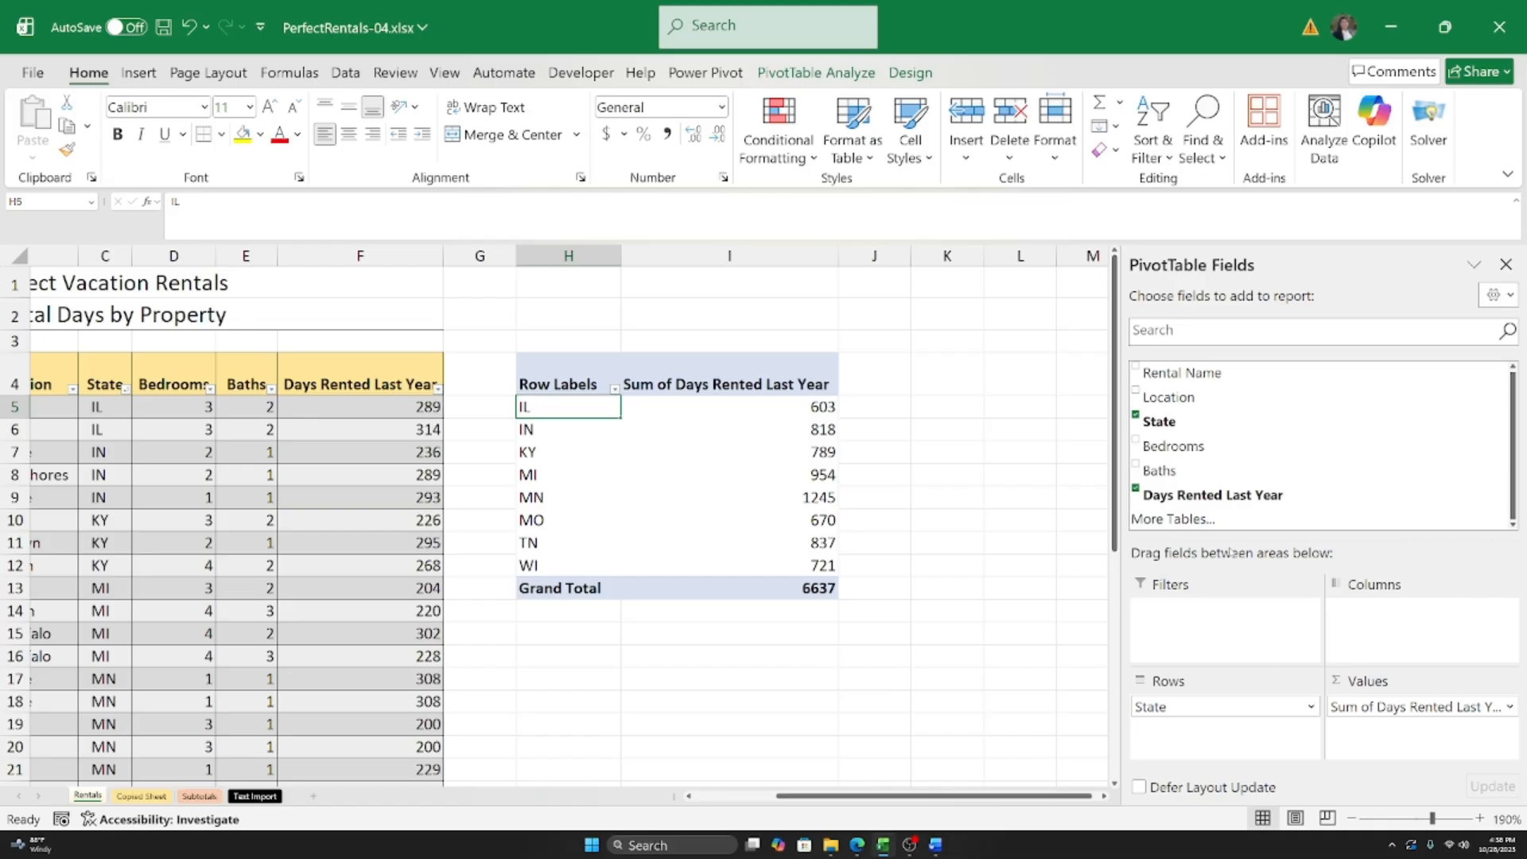
pyautogui.moveTo(1099, 551); pyautogui.dragTo(1051, 559)
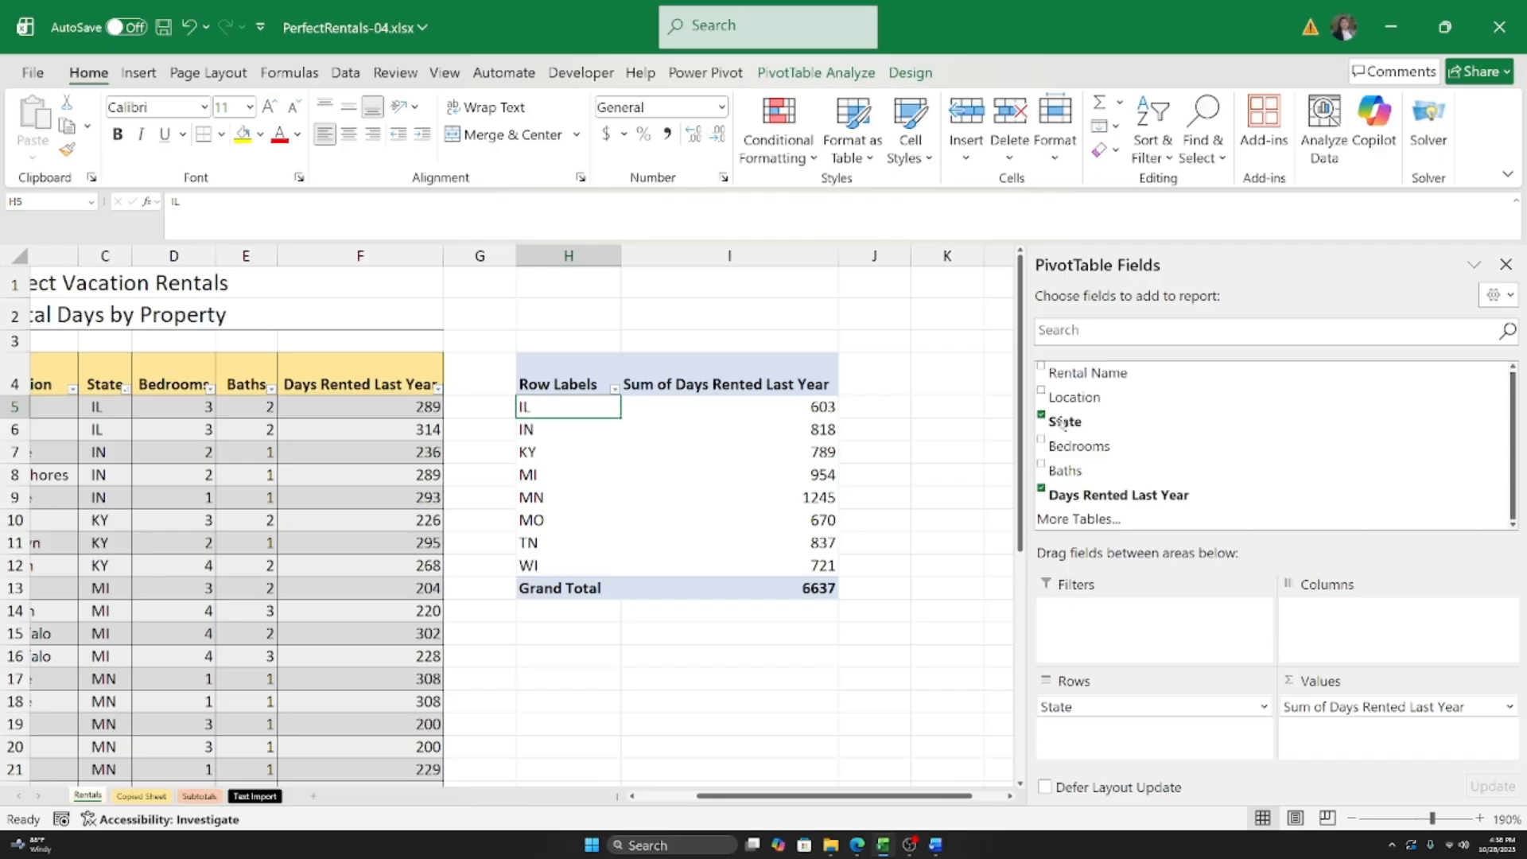
pyautogui.click(1041, 368)
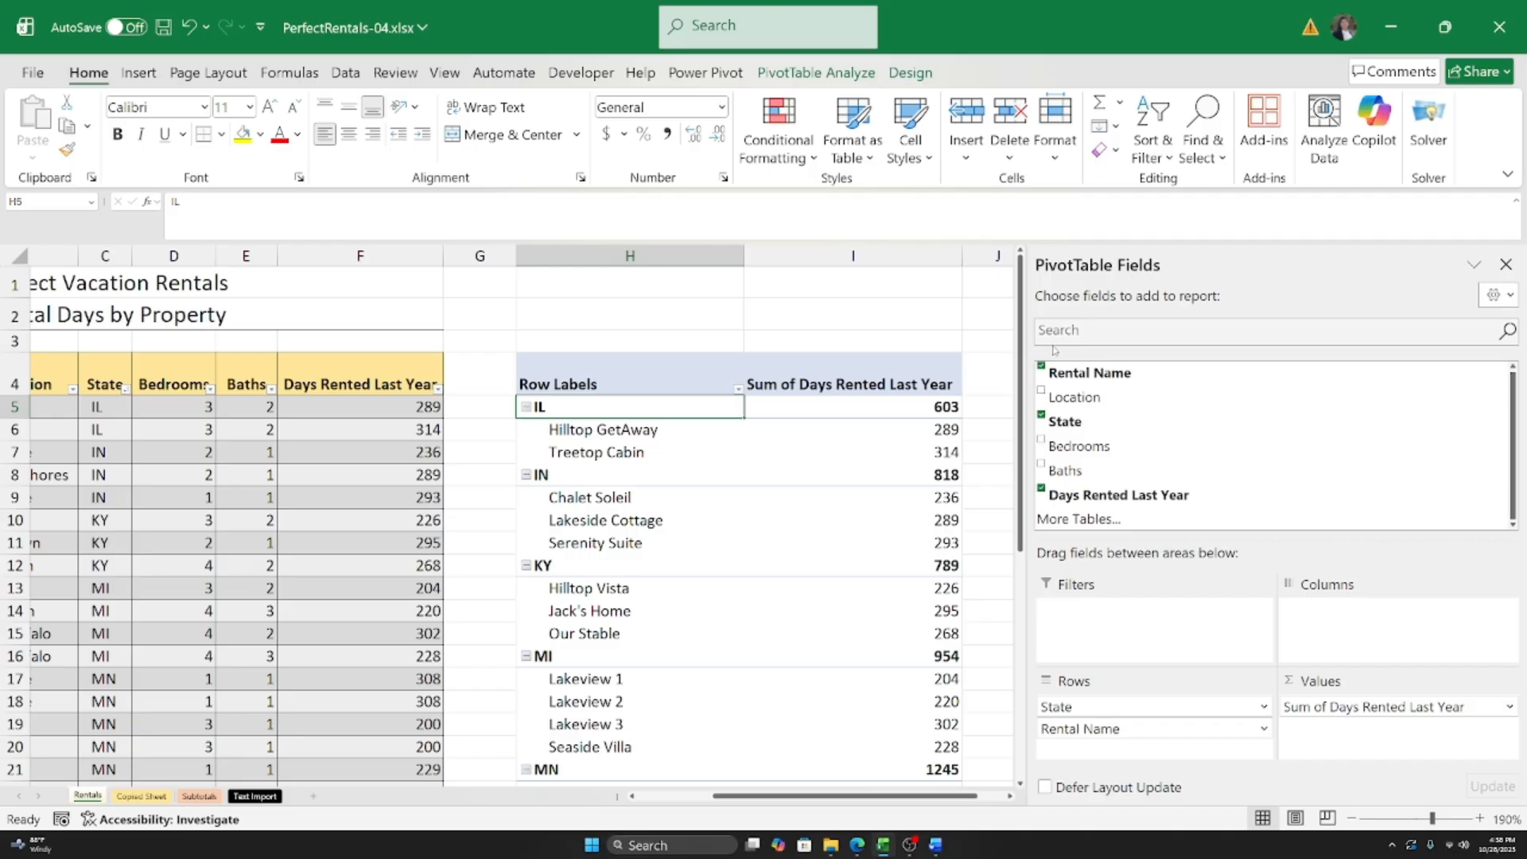
pyautogui.click(1041, 368)
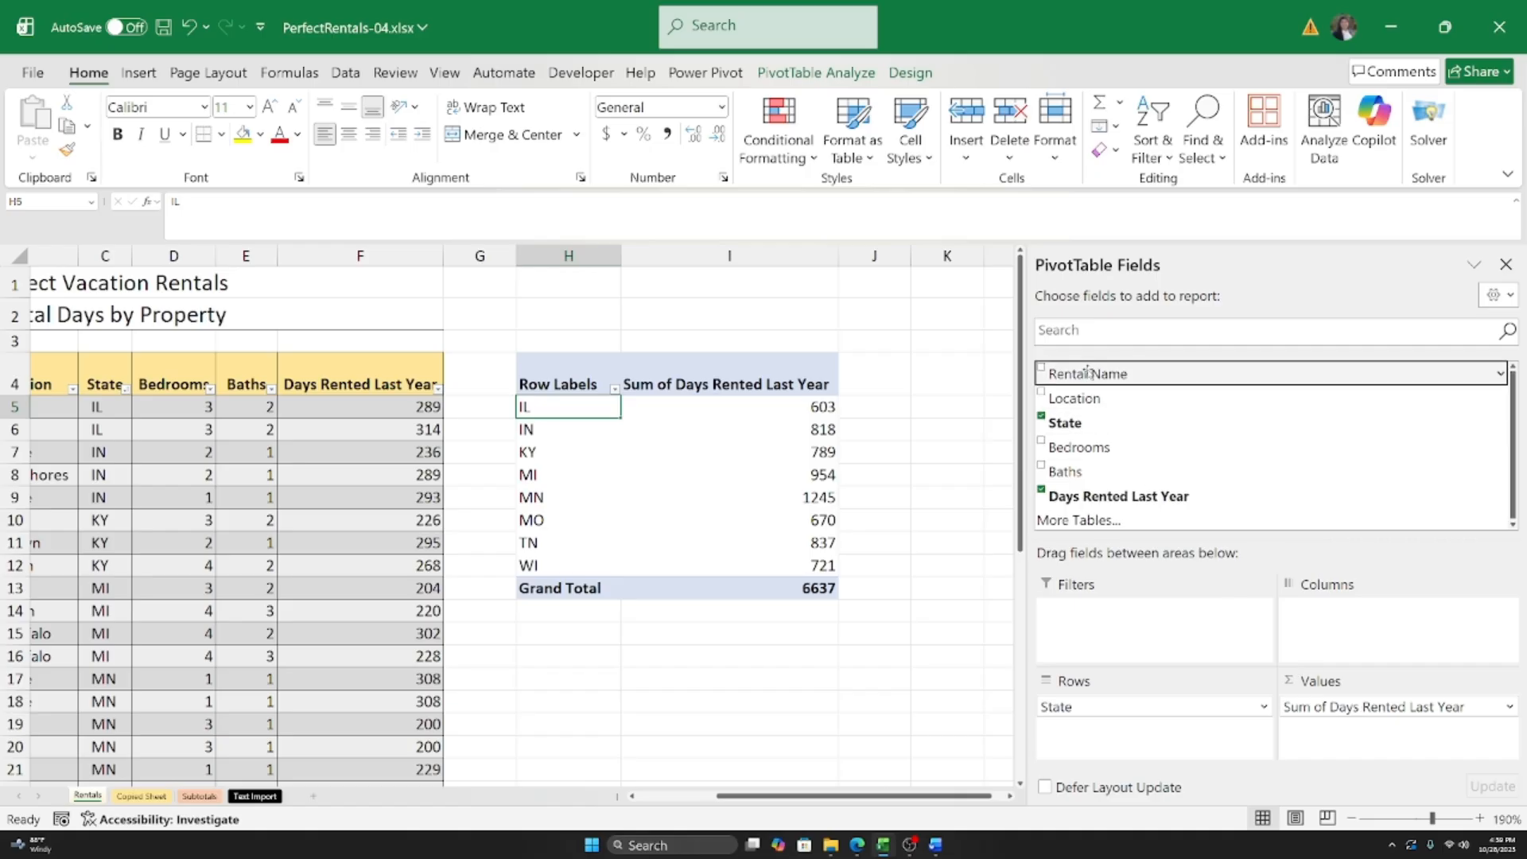
# Step: Add the Rental Name field to the PivotTable values as a count and compare it with the rentals in the source table
pyautogui.moveTo(1088, 374); pyautogui.dragTo(1356, 726)
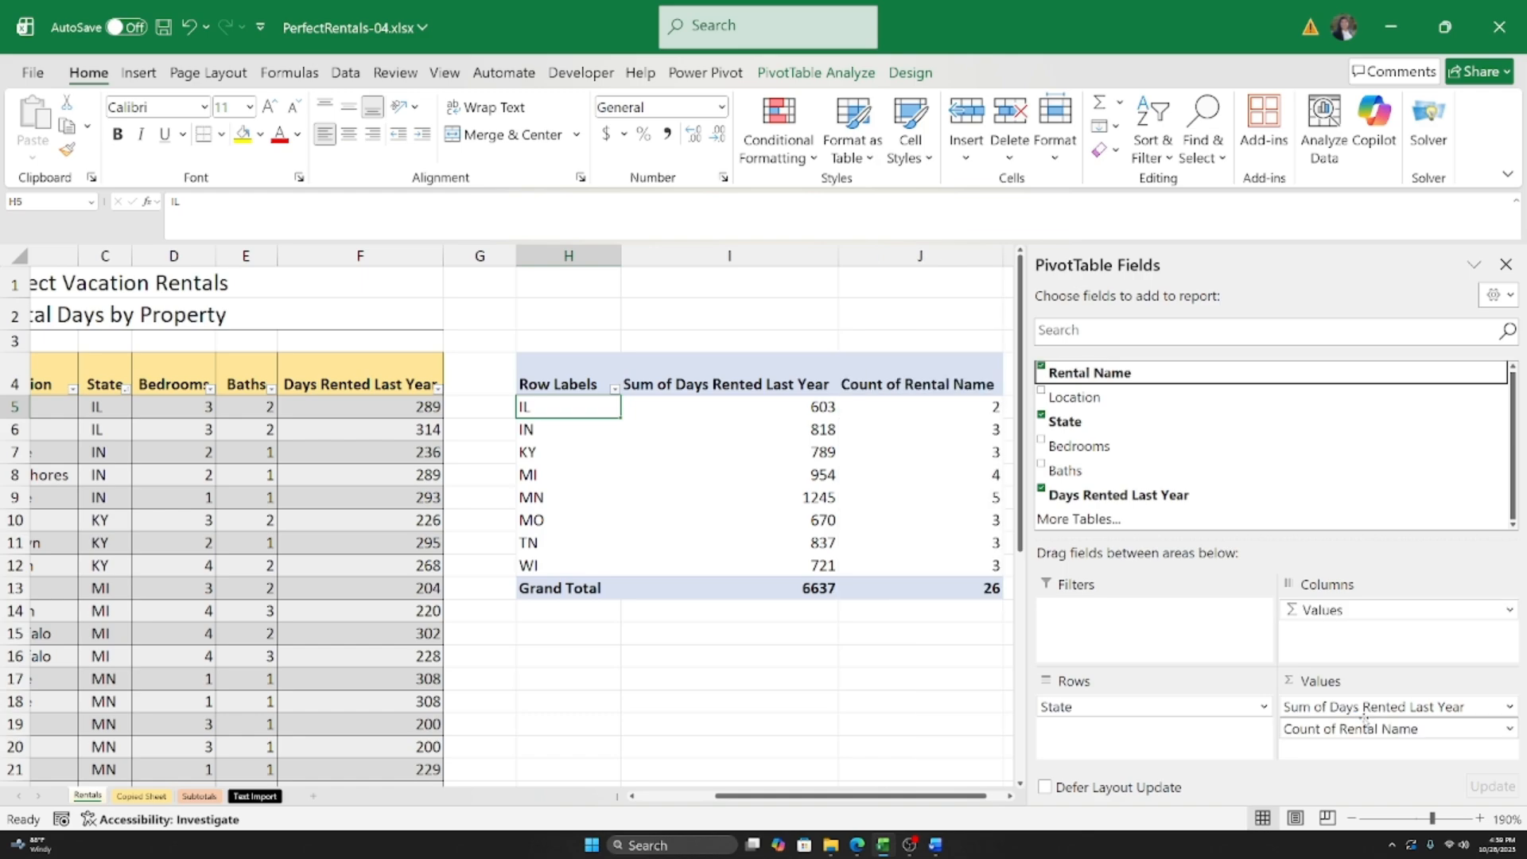
pyautogui.moveTo(816, 786); pyautogui.dragTo(834, 786)
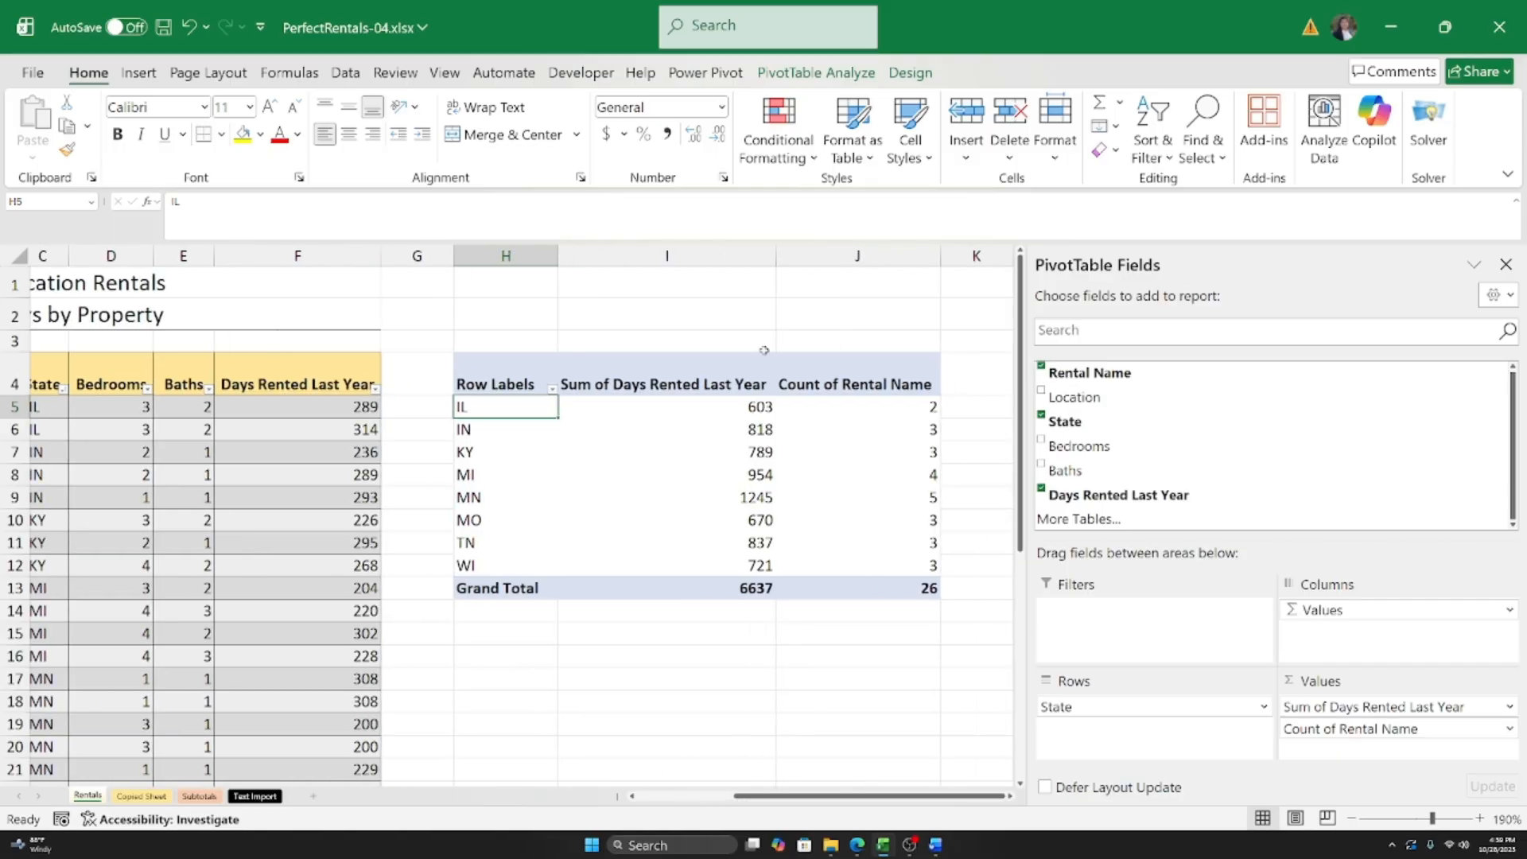
pyautogui.click(851, 369)
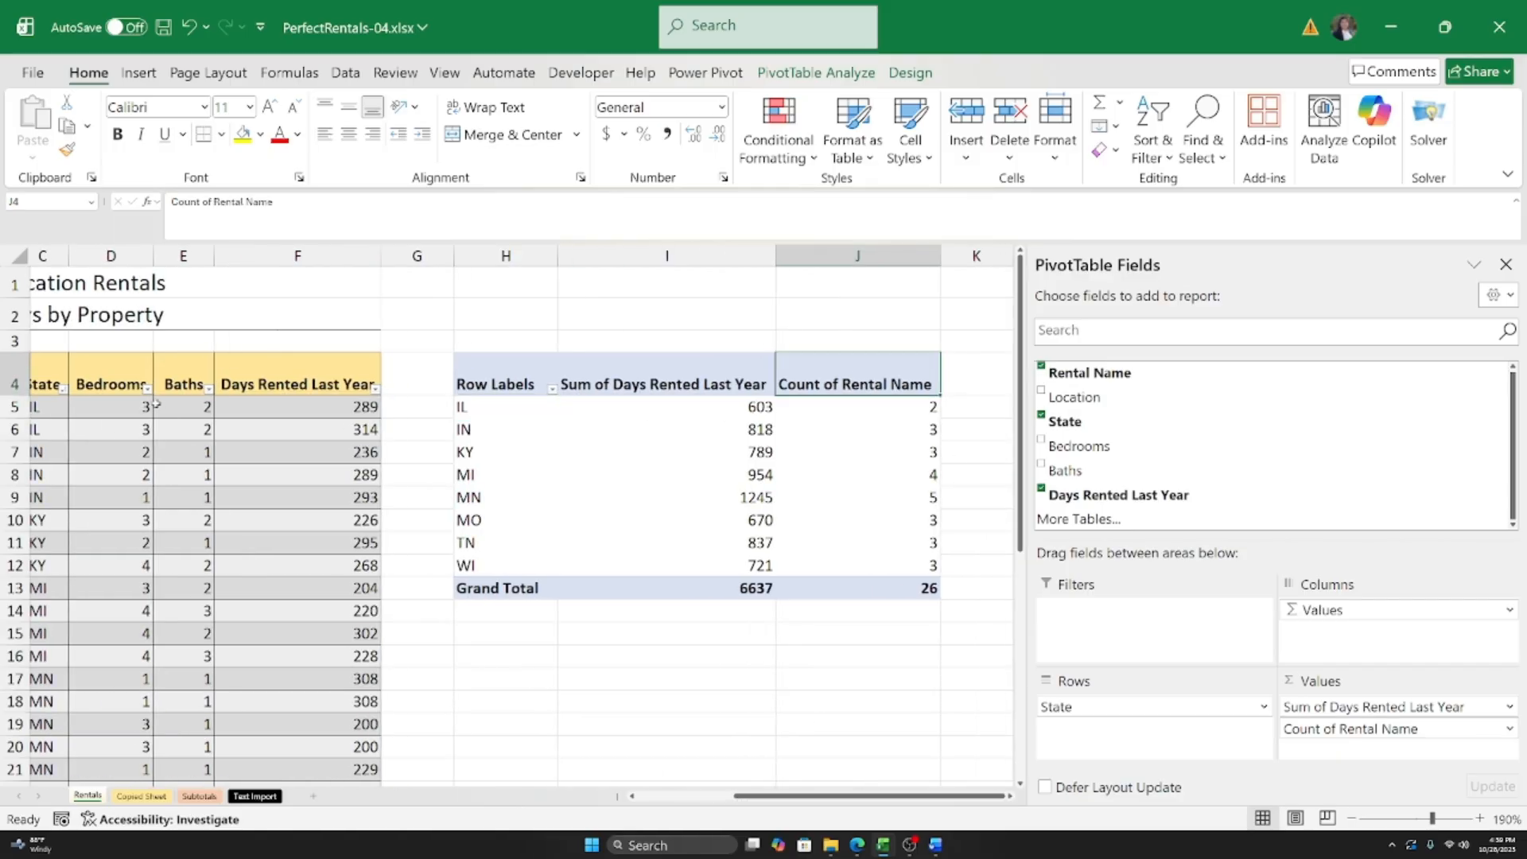
pyautogui.moveTo(819, 795); pyautogui.dragTo(722, 795)
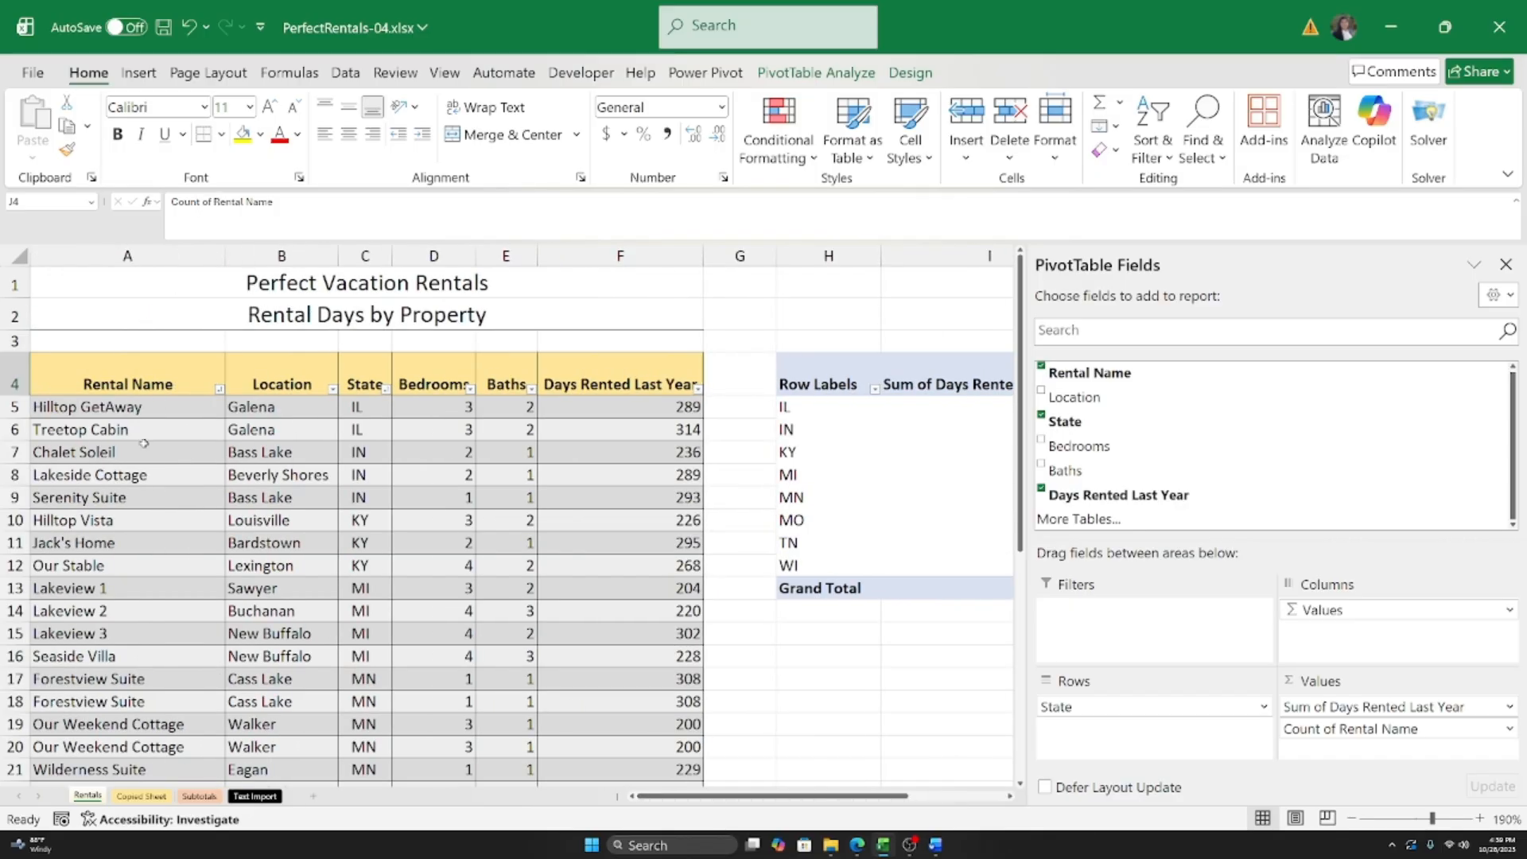
pyautogui.click(109, 406)
pyautogui.click(109, 427)
pyautogui.click(111, 407)
pyautogui.click(105, 451)
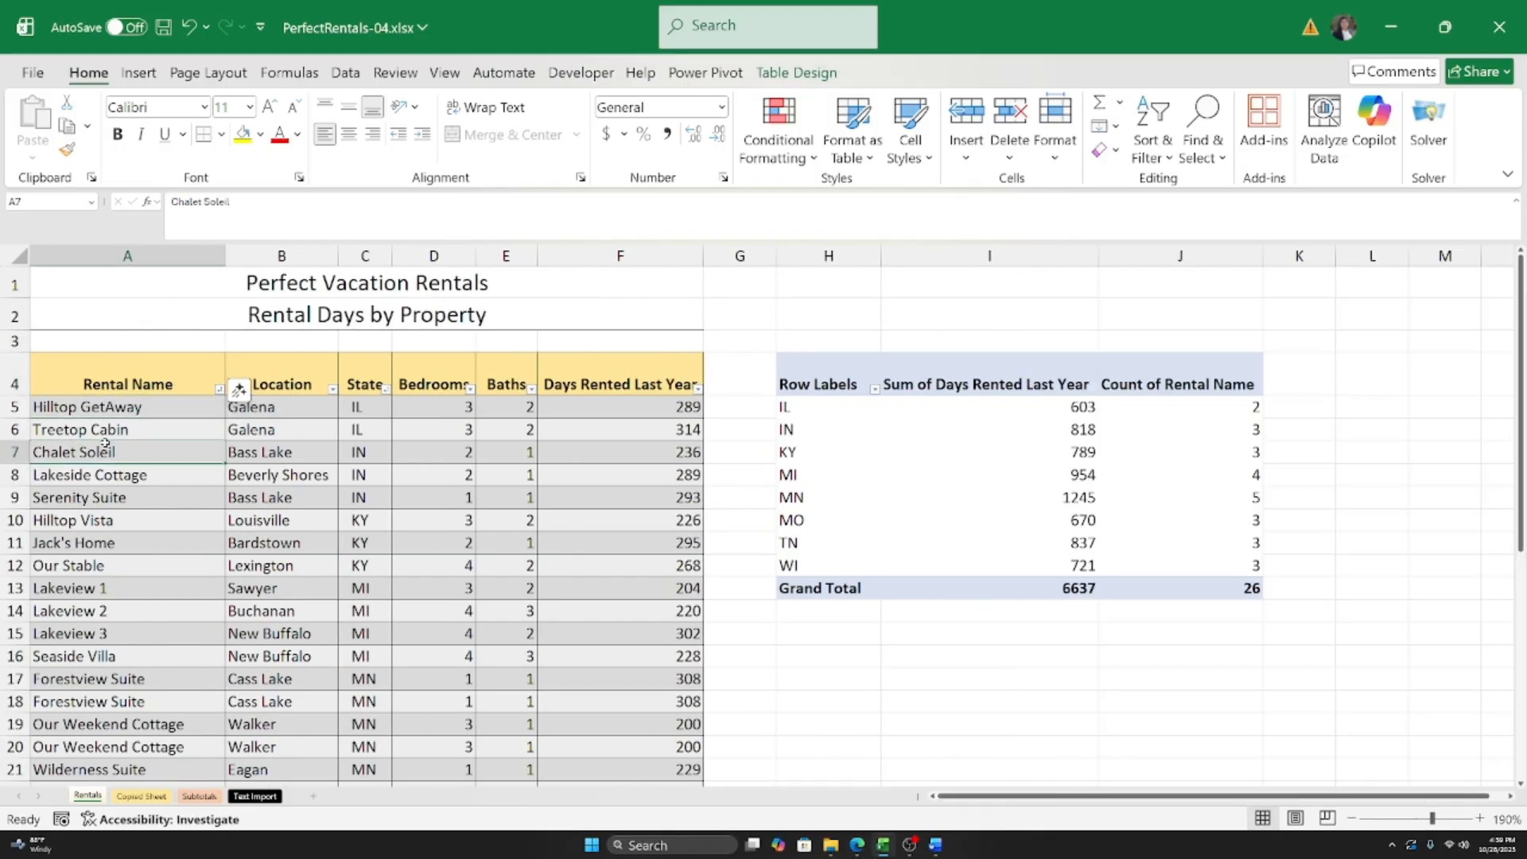
pyautogui.click(1212, 408)
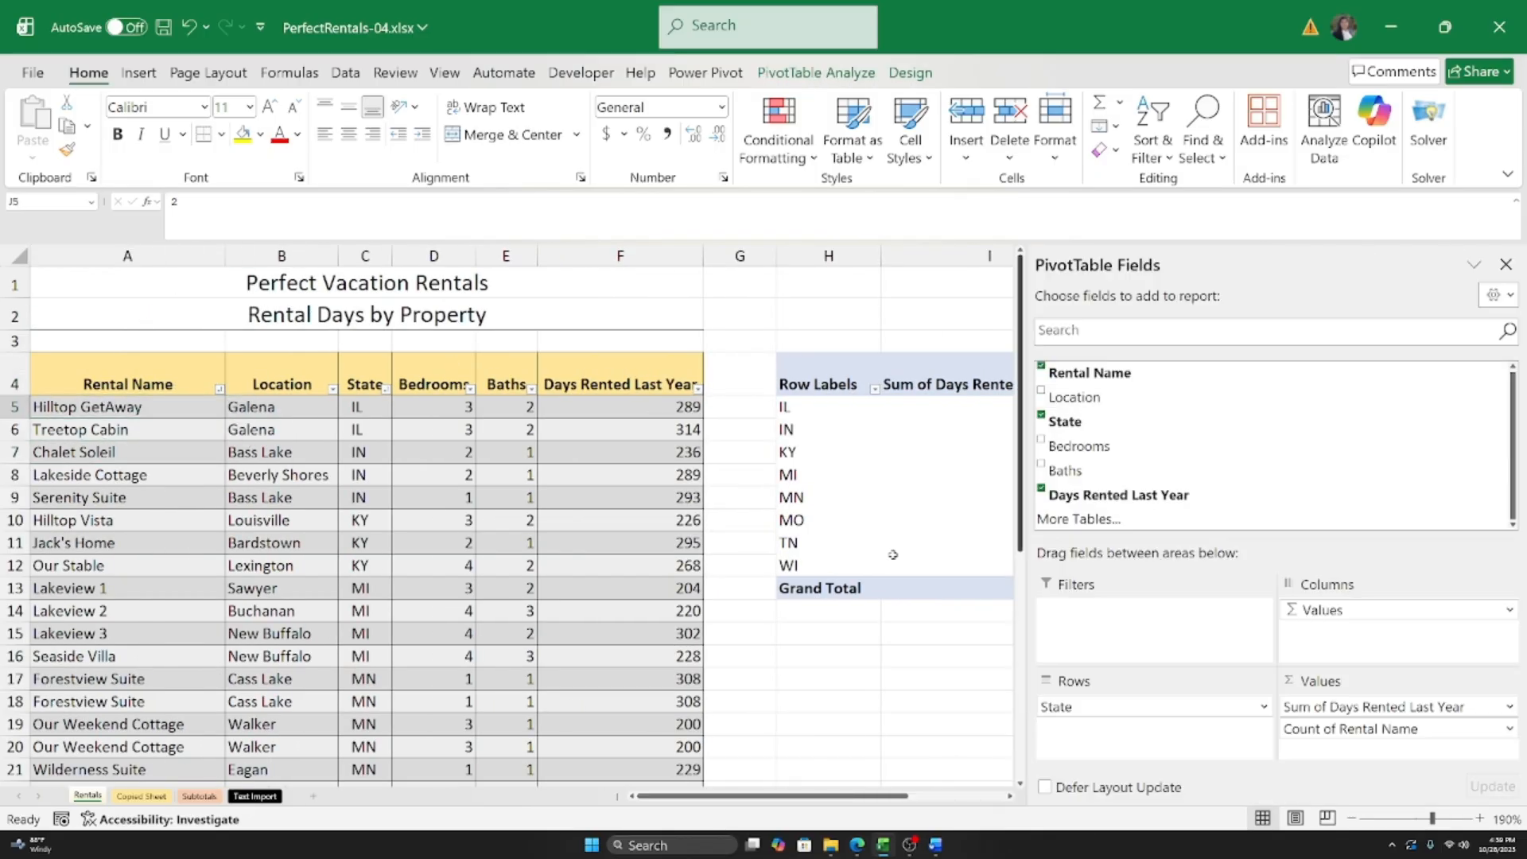
# Step: Bring the whole PivotTable into view and check the Count of Rental Name figures for each state
pyautogui.moveTo(758, 795); pyautogui.dragTo(856, 798)
pyautogui.click(875, 434)
pyautogui.click(878, 501)
pyautogui.click(876, 523)
pyautogui.click(868, 570)
pyautogui.click(867, 542)
pyautogui.click(867, 517)
pyautogui.click(868, 493)
pyautogui.click(870, 473)
pyautogui.click(864, 452)
pyautogui.click(866, 430)
pyautogui.click(867, 408)
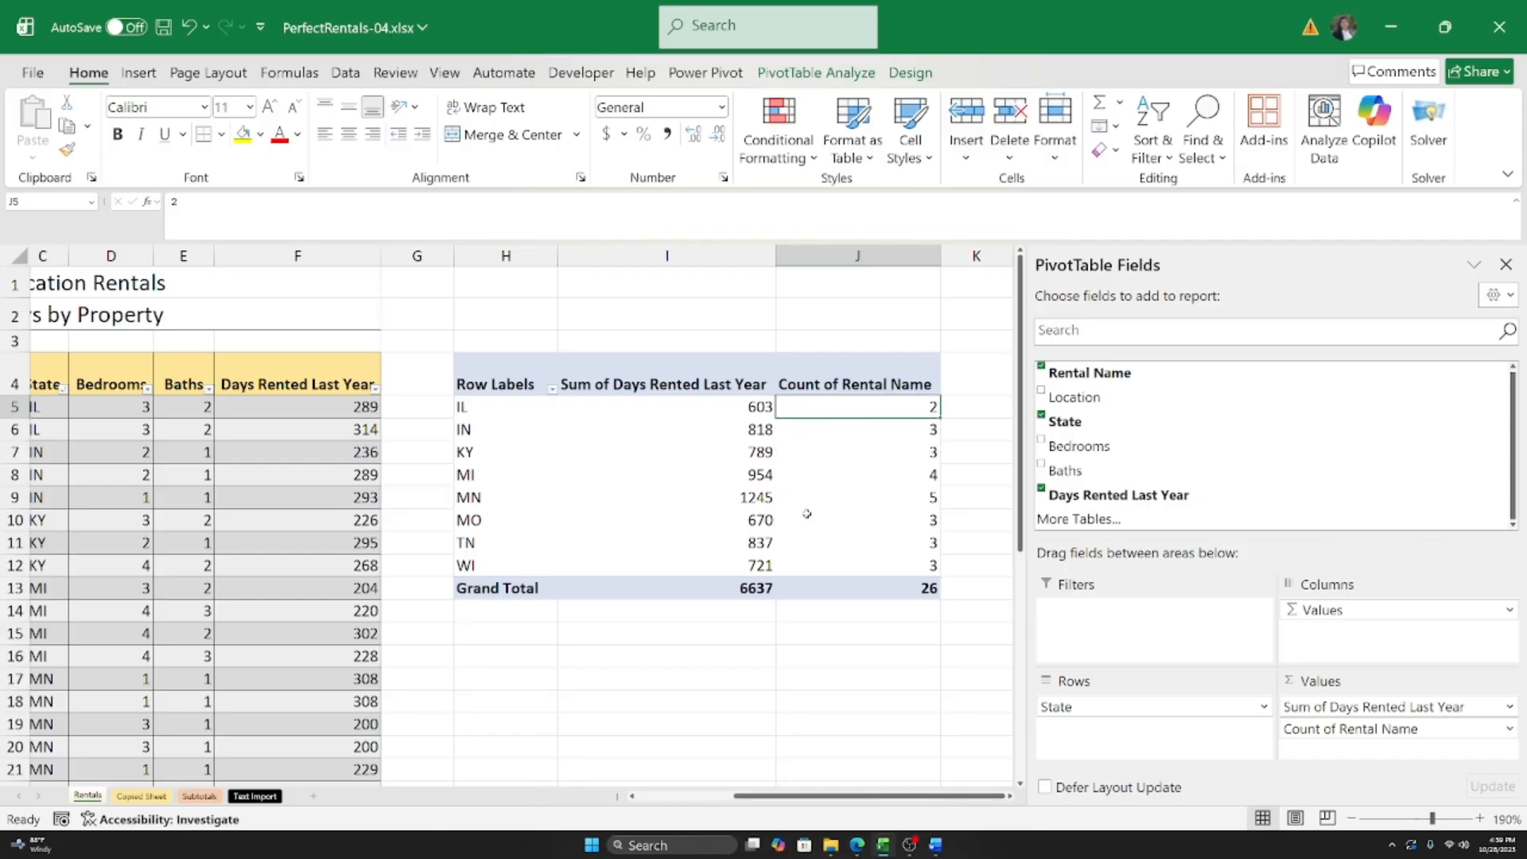
pyautogui.moveTo(806, 514)
pyautogui.moveTo(703, 401)
# Step: Narrow the Sum of Days Rented Last Year column and compare it with the Count of Rental Name column
pyautogui.click(639, 380)
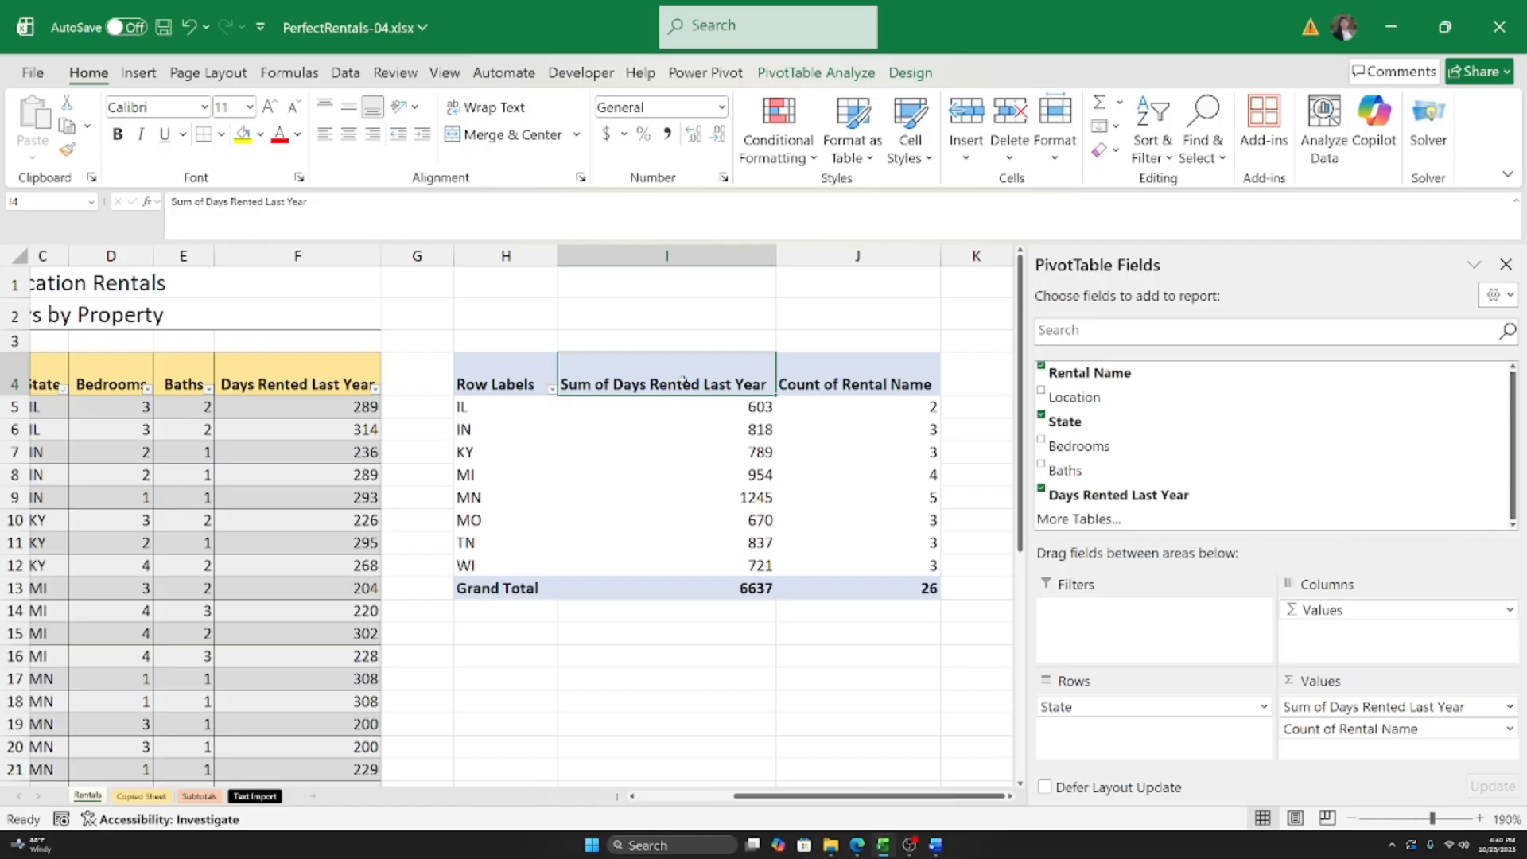
pyautogui.moveTo(777, 255); pyautogui.dragTo(733, 254)
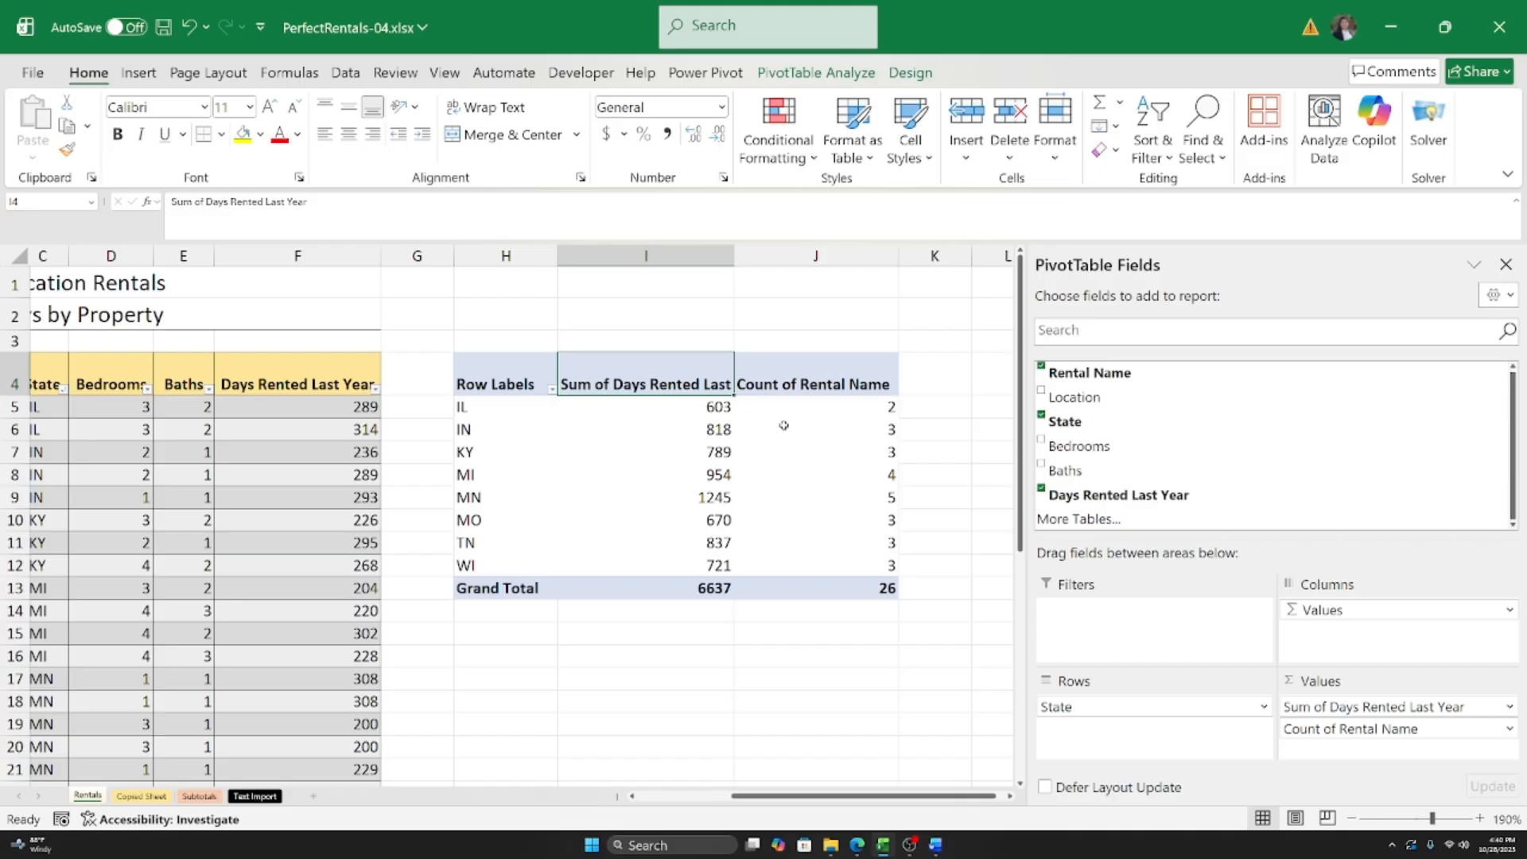
pyautogui.click(821, 373)
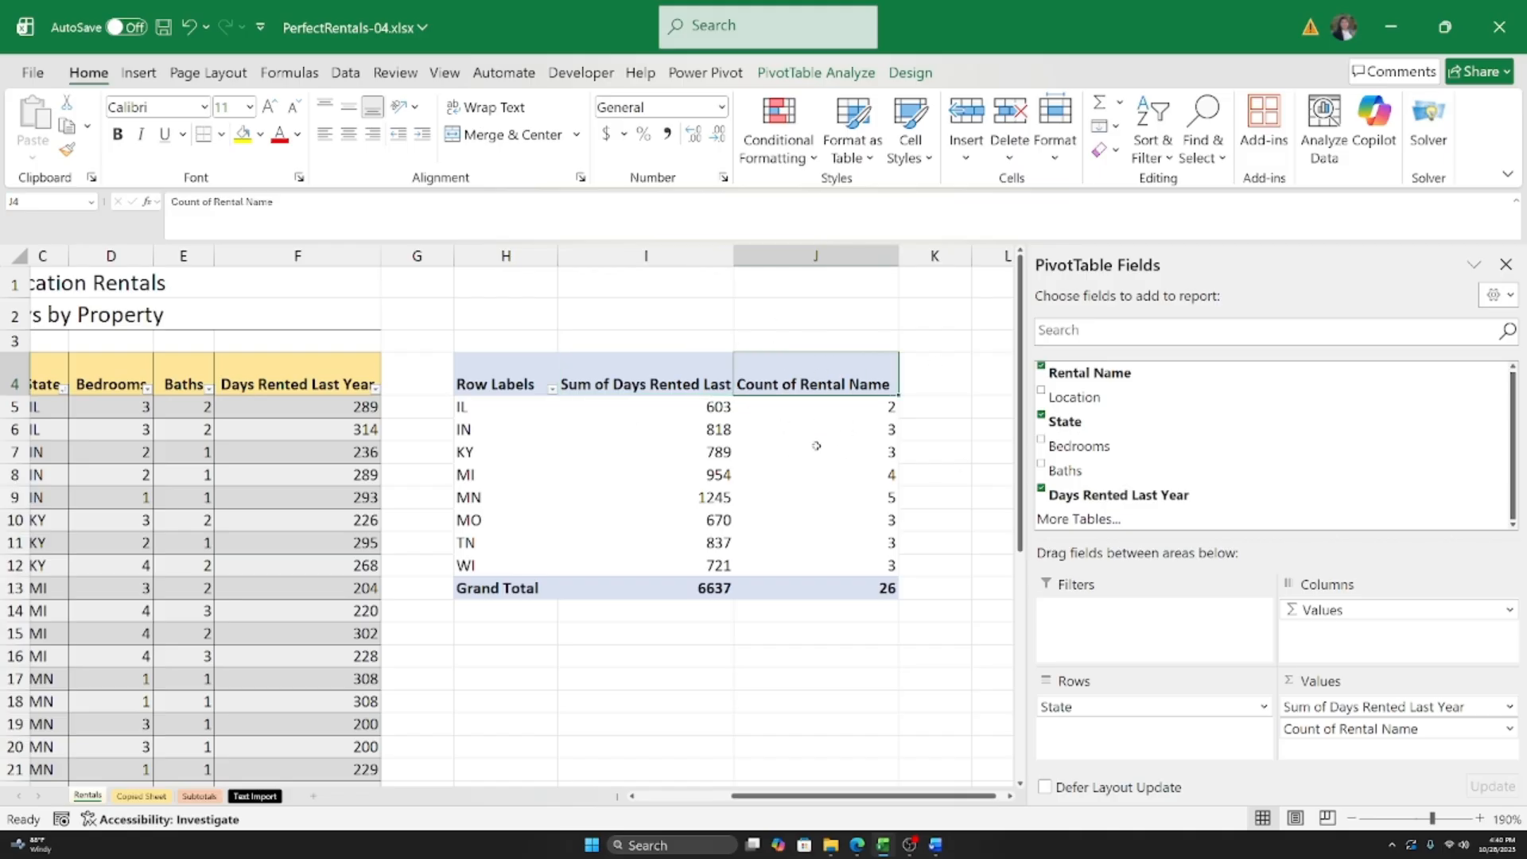
pyautogui.moveTo(782, 420)
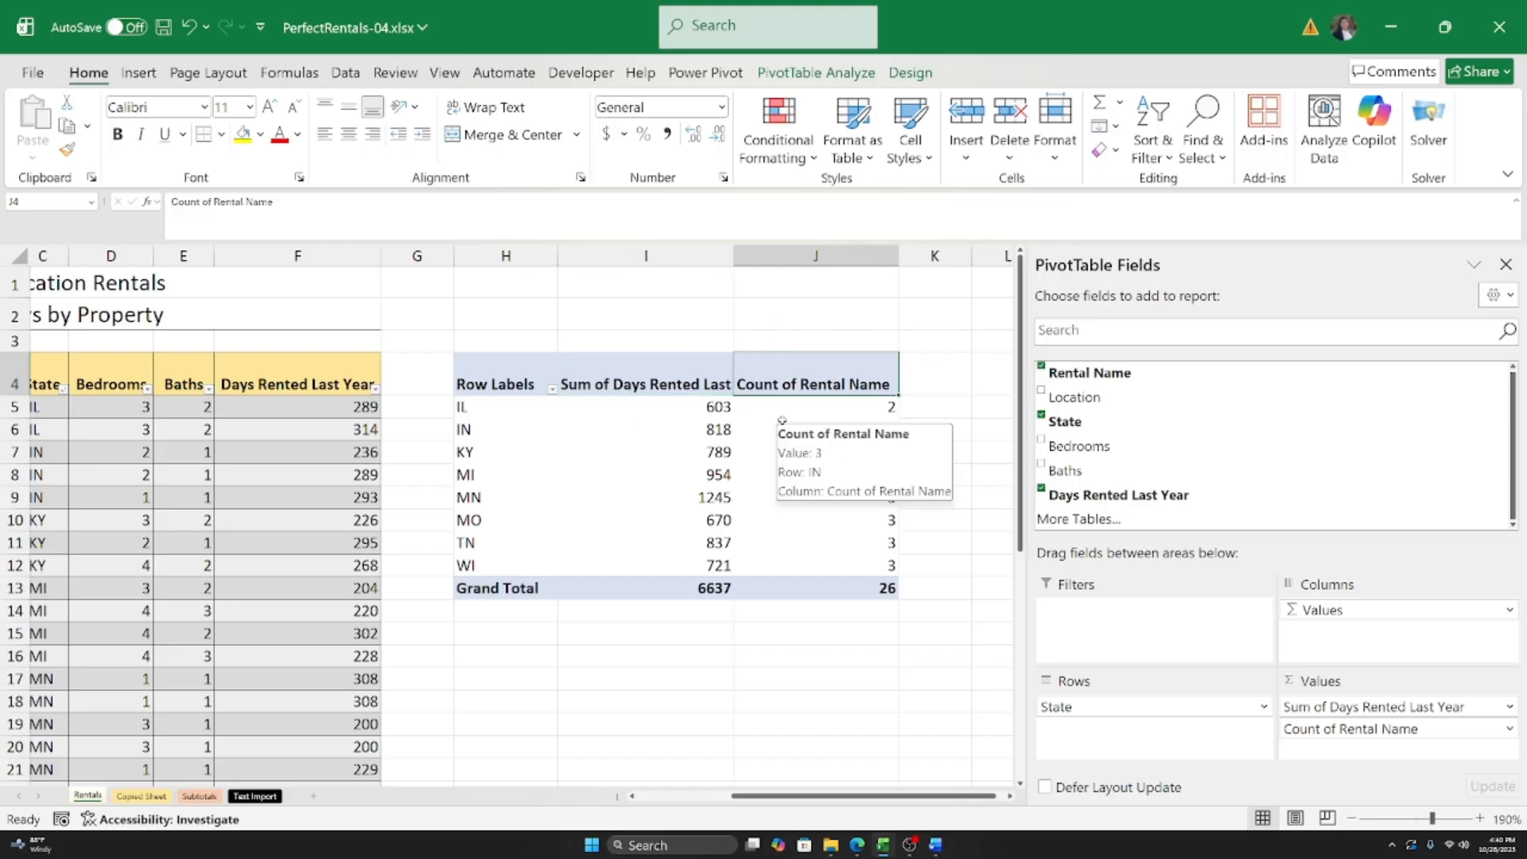
pyautogui.click(676, 360)
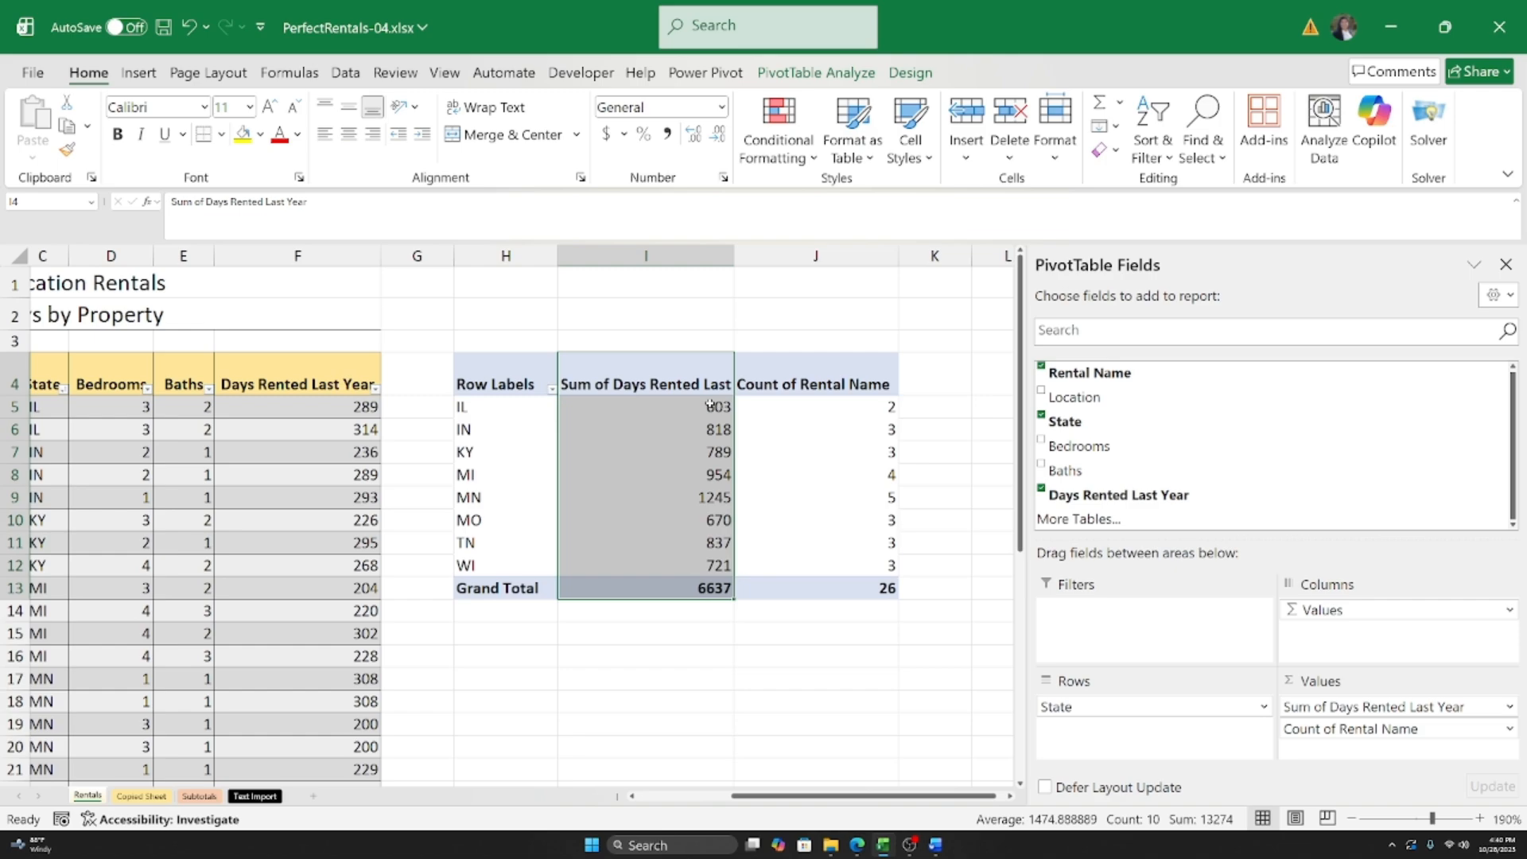
pyautogui.click(654, 475)
# Step: Summarise the Days Rented Last Year value field by Average and name it Average Days Rented
pyautogui.click(644, 384)
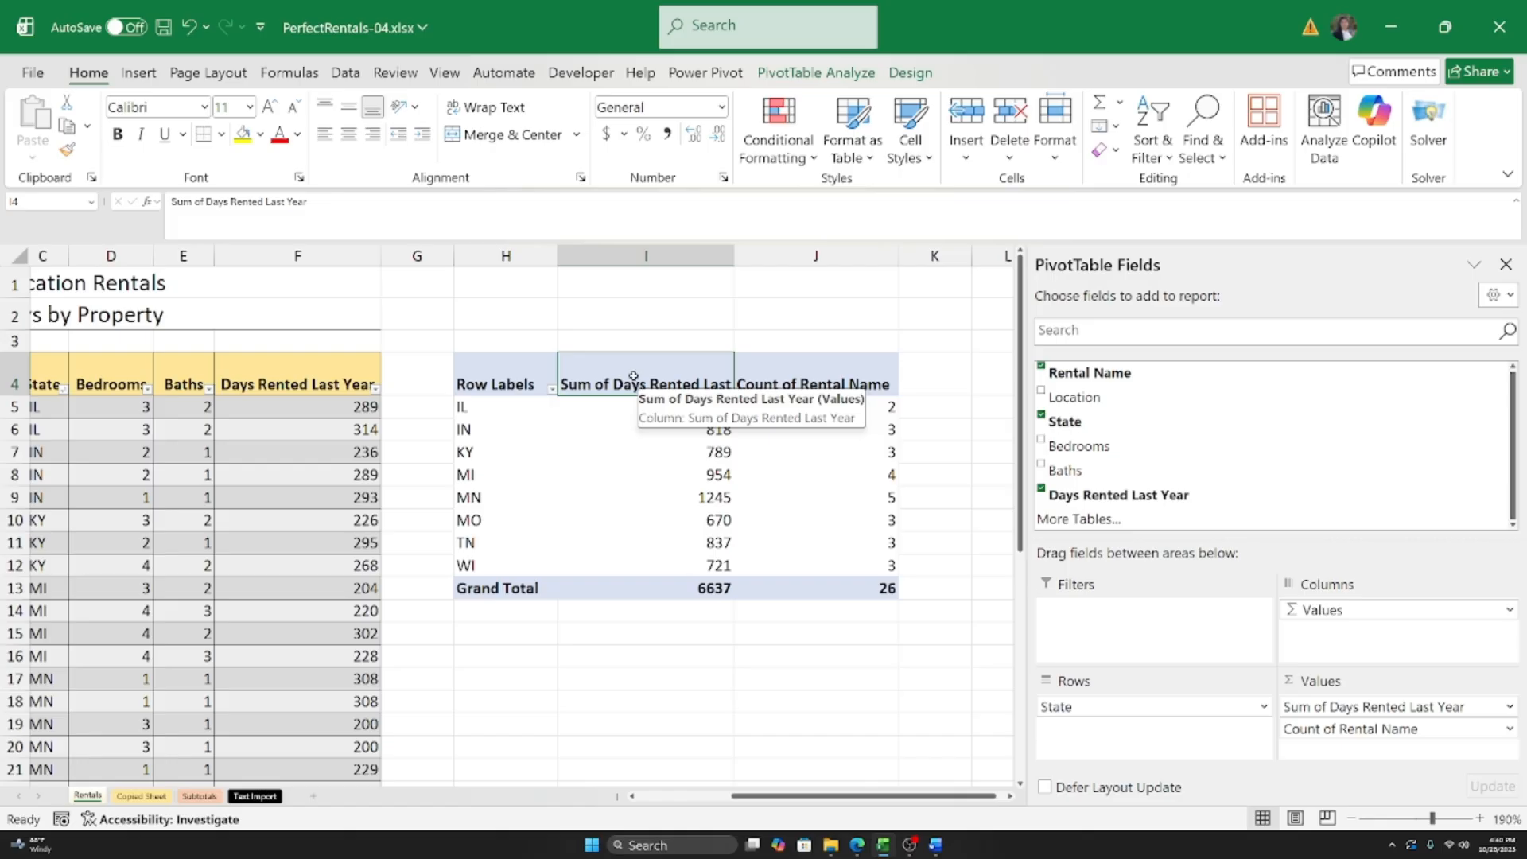
pyautogui.rightClick(641, 383)
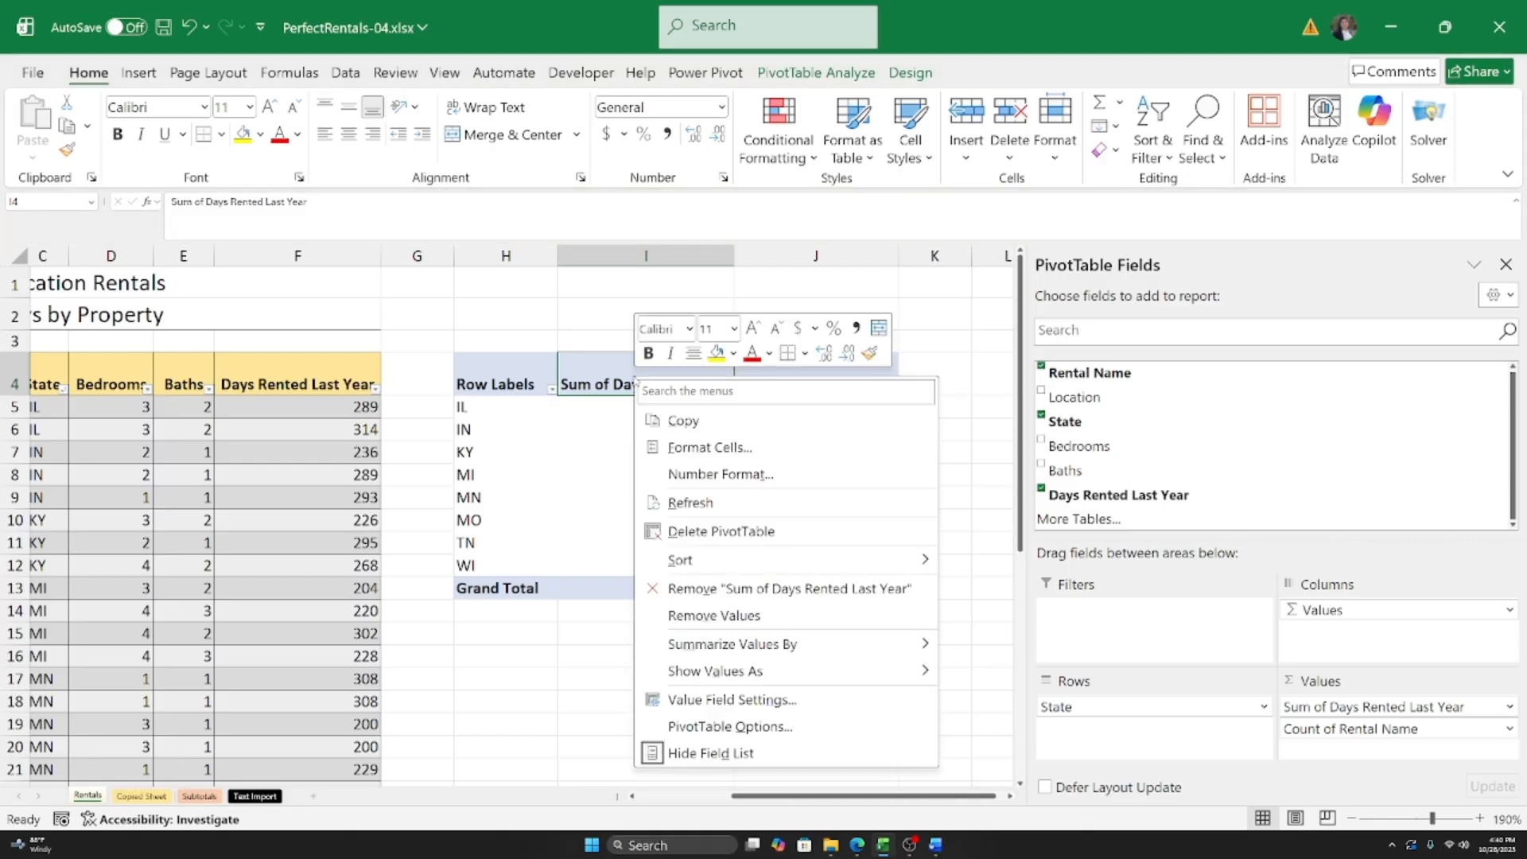
pyautogui.click(710, 700)
pyautogui.moveTo(701, 608); pyautogui.dragTo(1031, 320)
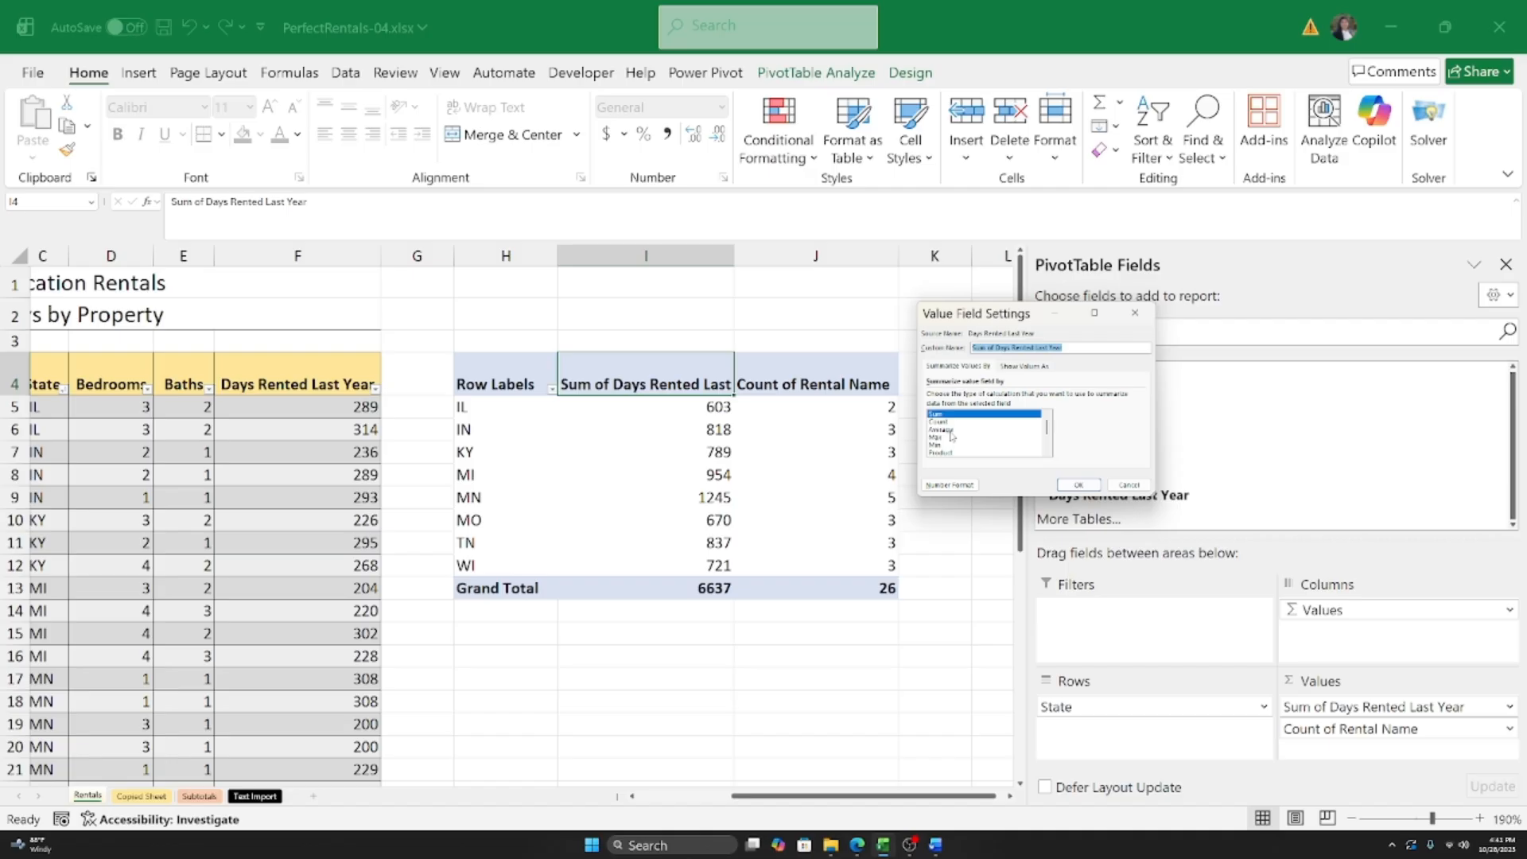
pyautogui.click(951, 432)
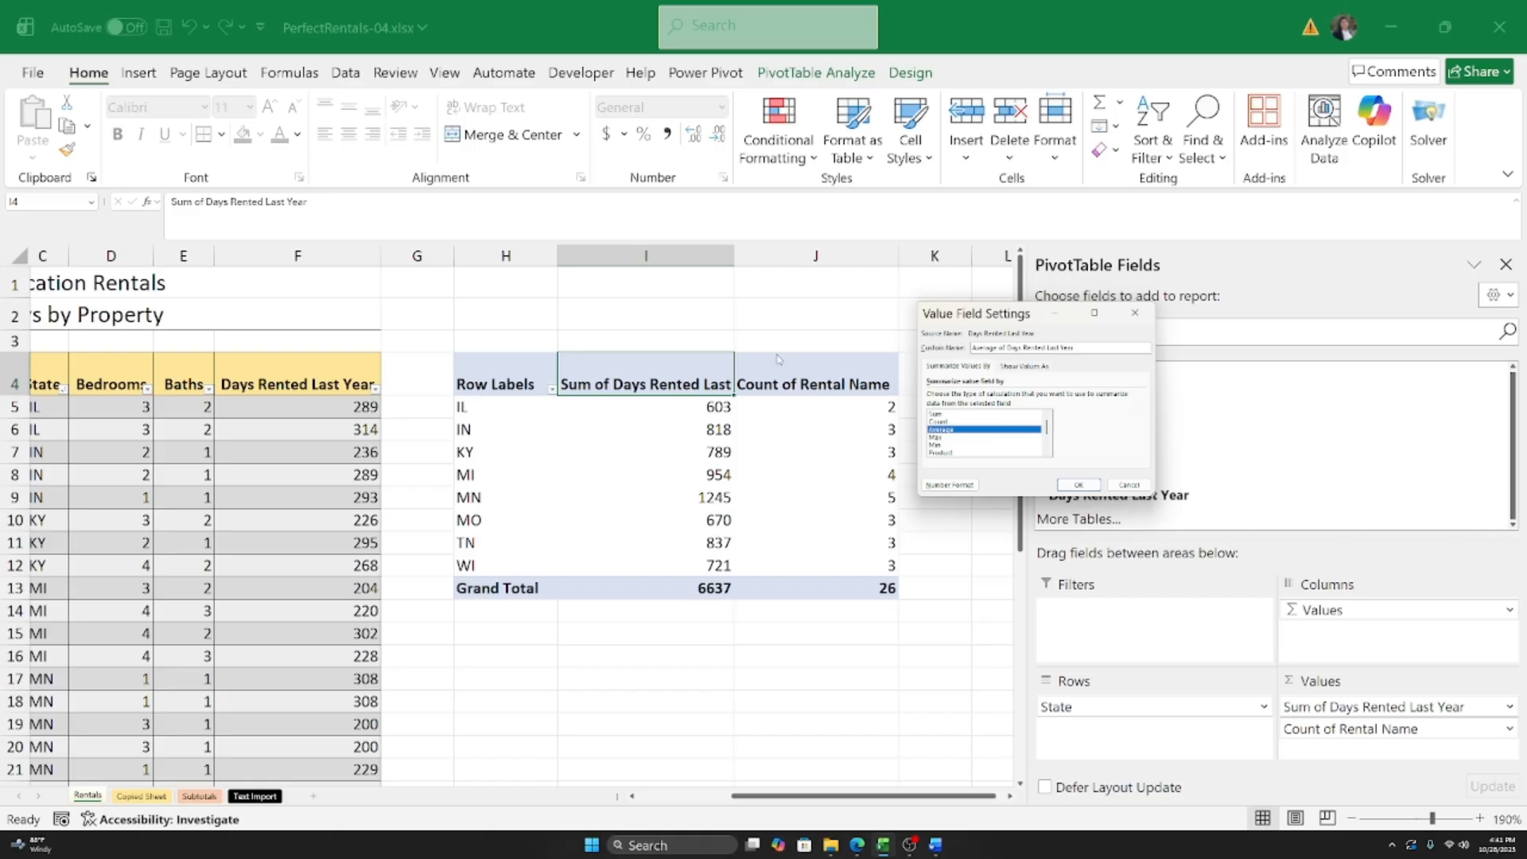
pyautogui.moveTo(1097, 348); pyautogui.dragTo(997, 360)
pyautogui.write('D')
# Step: Format the Average Days Rented field as Number with 1 decimal place and apply the value field settings
pyautogui.click(943, 488)
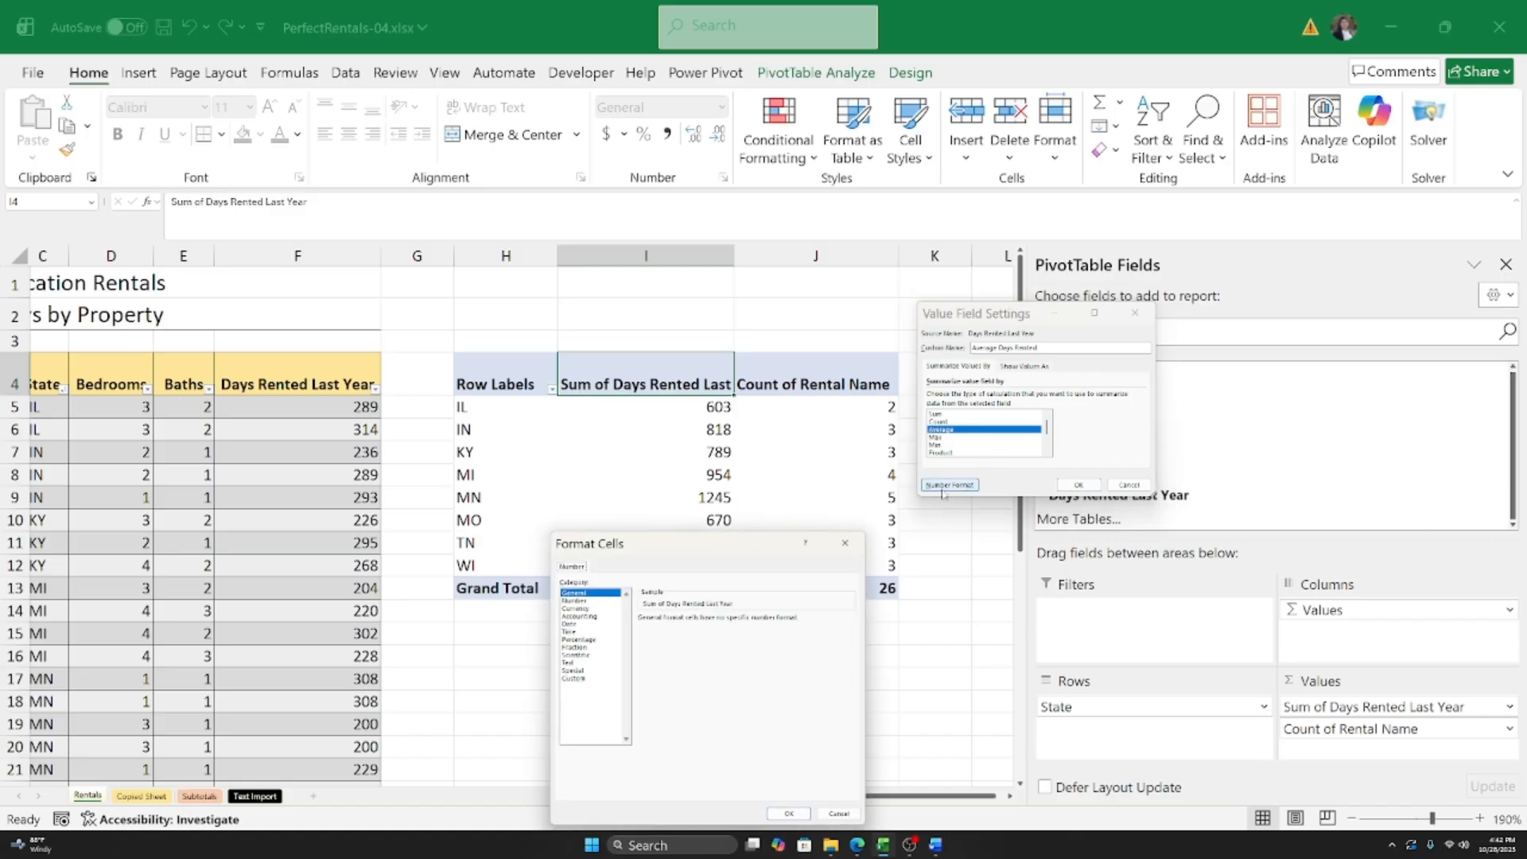
pyautogui.moveTo(736, 555); pyautogui.dragTo(1347, 314)
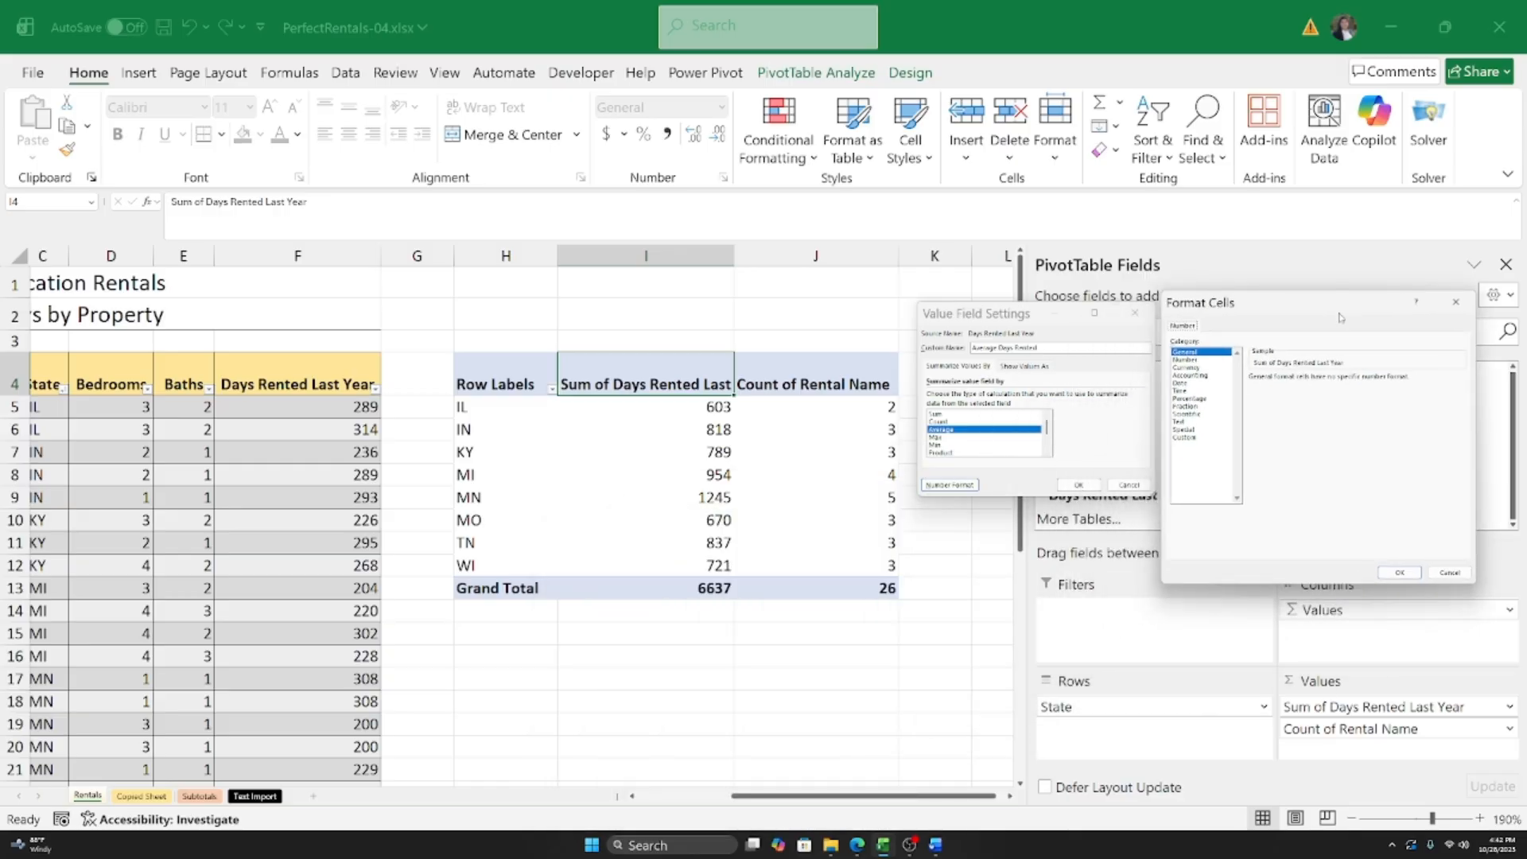
pyautogui.click(1190, 360)
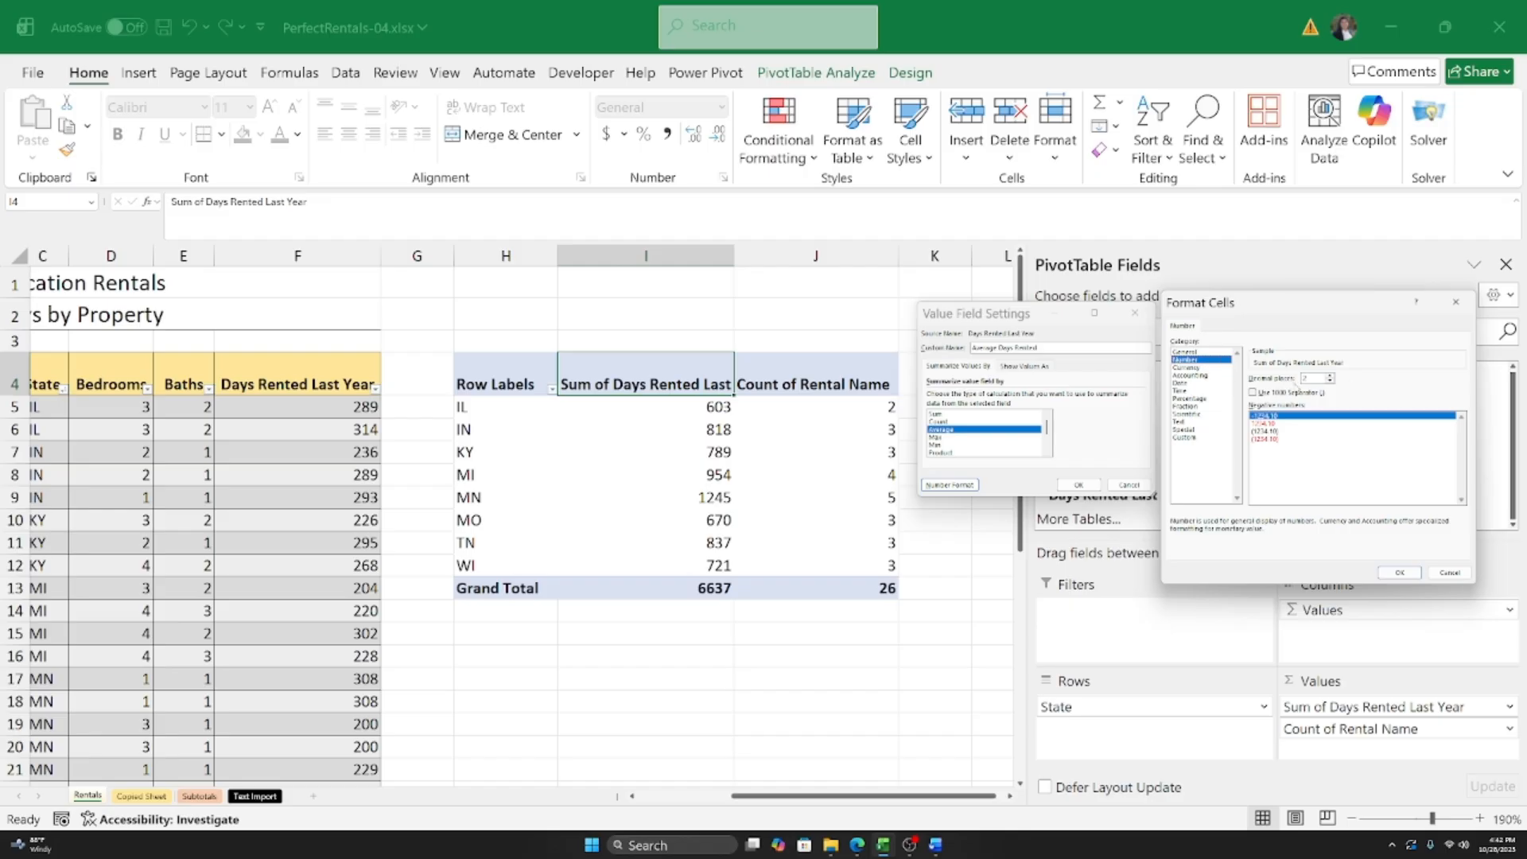
pyautogui.click(1330, 382)
pyautogui.click(1401, 573)
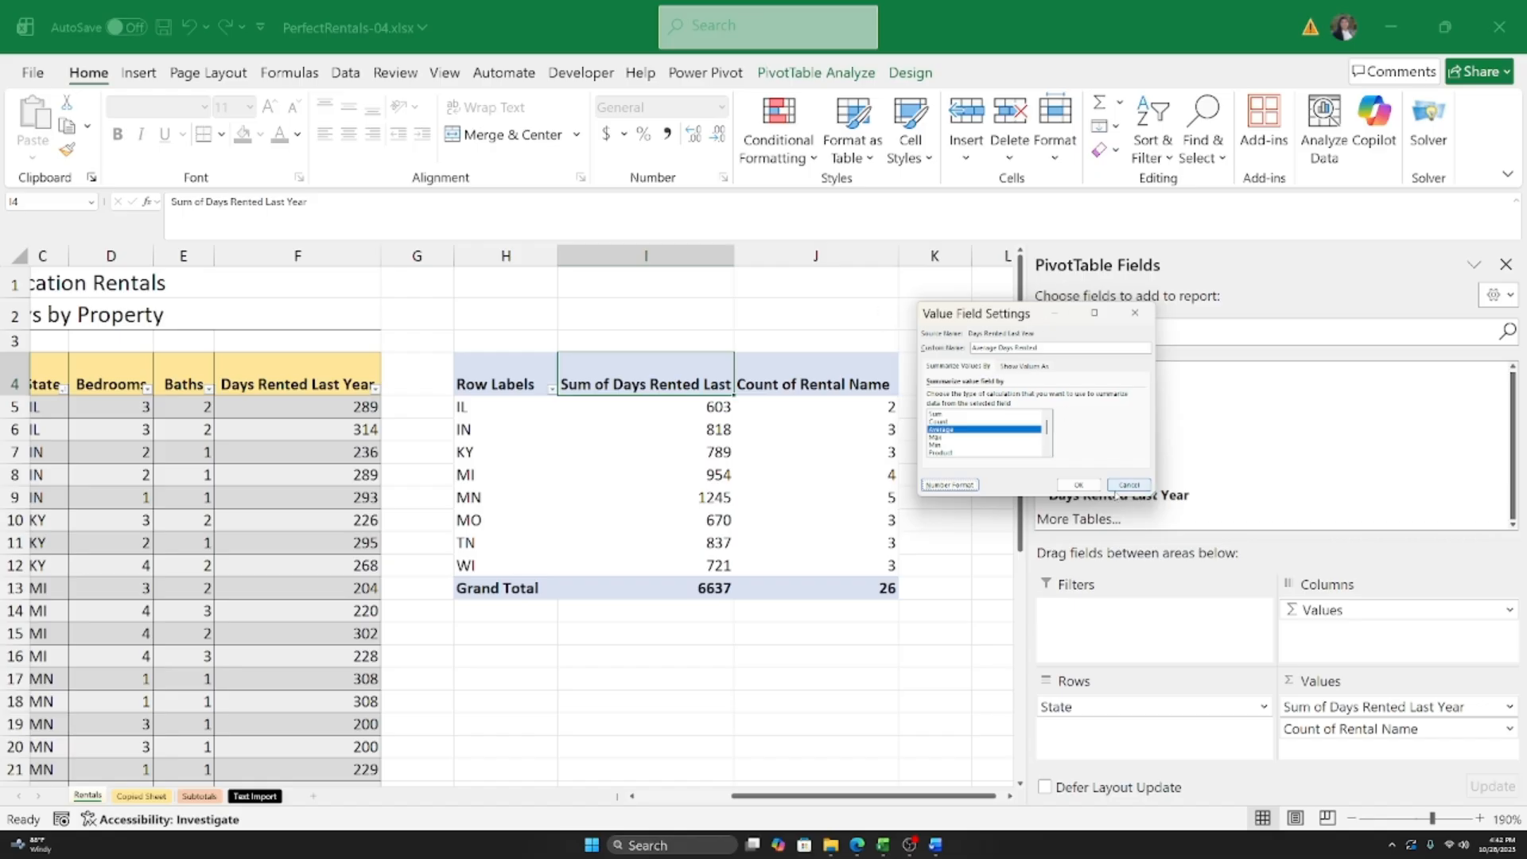
pyautogui.click(1069, 487)
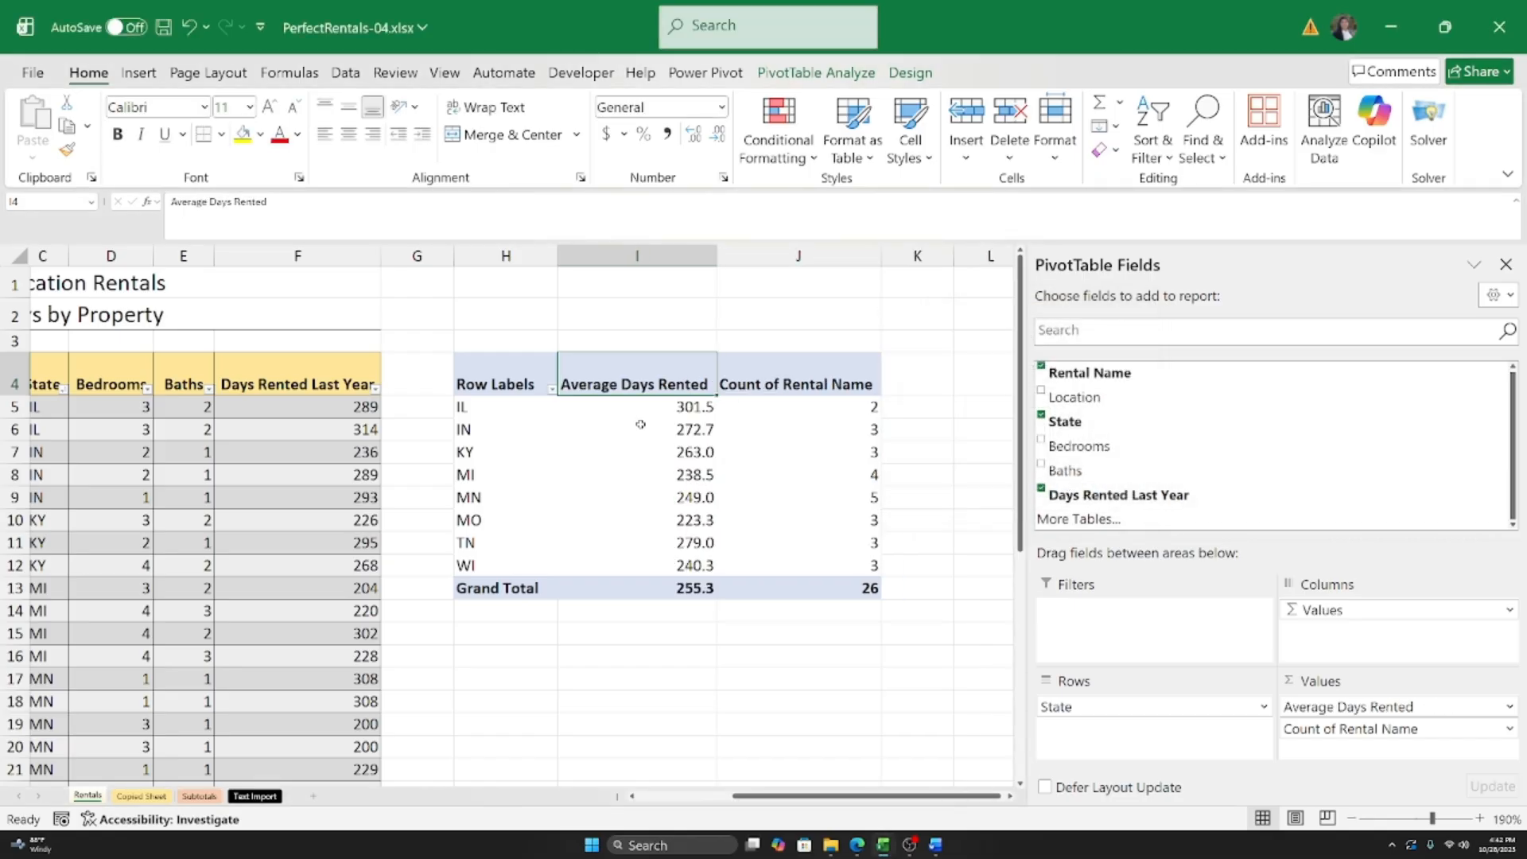
# Step: Examine the Average Days Rented value for each state and for the Grand Total row
pyautogui.click(637, 427)
pyautogui.click(634, 407)
pyautogui.click(633, 385)
pyautogui.click(633, 416)
pyautogui.click(632, 429)
pyautogui.click(645, 479)
pyautogui.click(652, 542)
pyautogui.click(658, 586)
pyautogui.click(659, 563)
pyautogui.click(655, 544)
pyautogui.click(647, 500)
pyautogui.click(646, 457)
pyautogui.click(641, 429)
pyautogui.click(636, 407)
pyautogui.click(617, 569)
pyautogui.click(617, 589)
pyautogui.moveTo(618, 593)
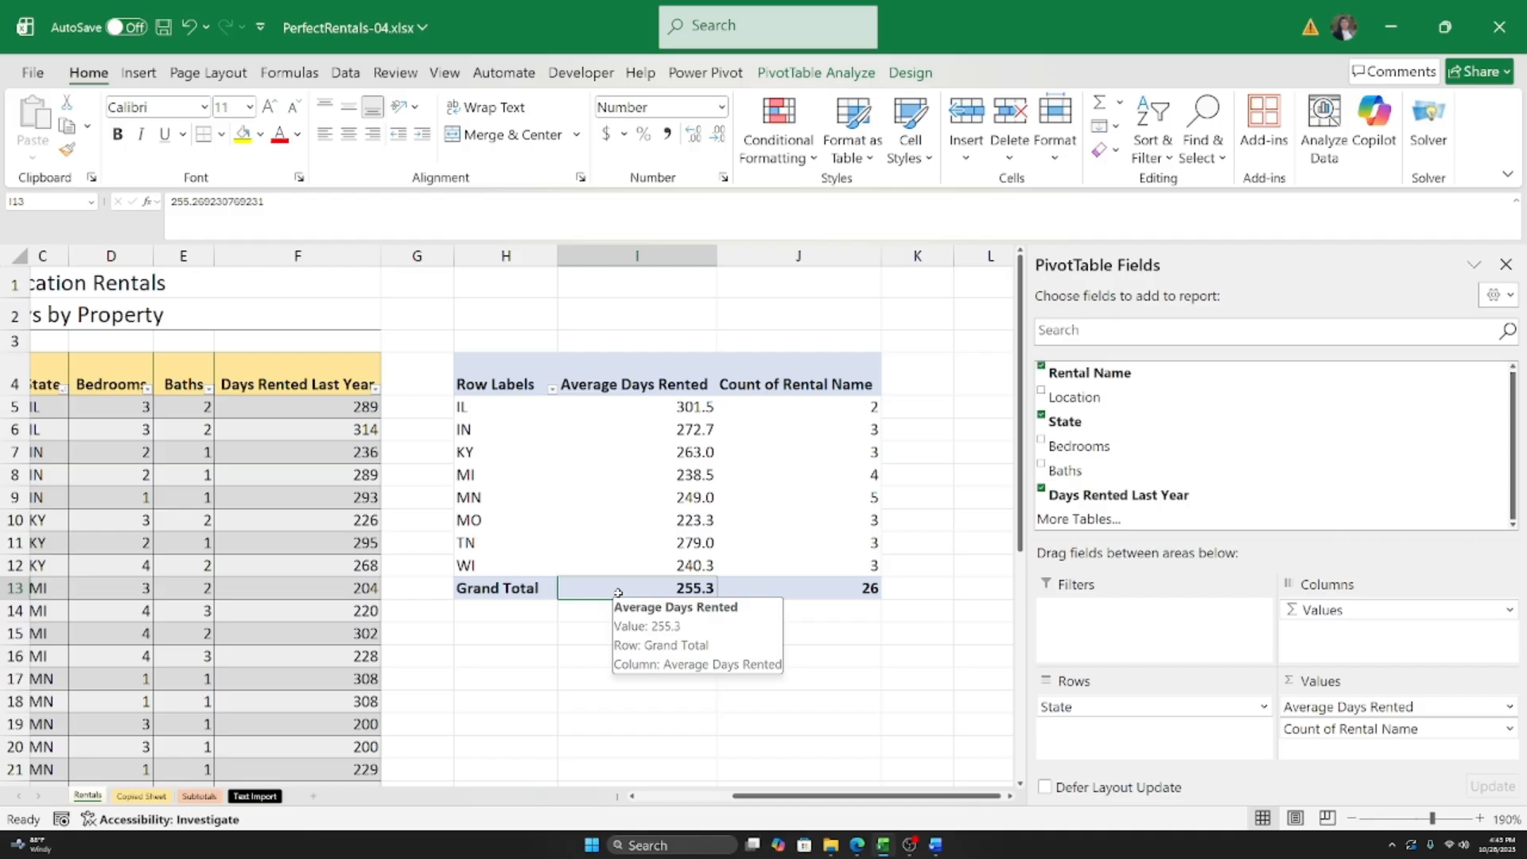
pyautogui.click(515, 584)
pyautogui.click(595, 568)
pyautogui.click(499, 590)
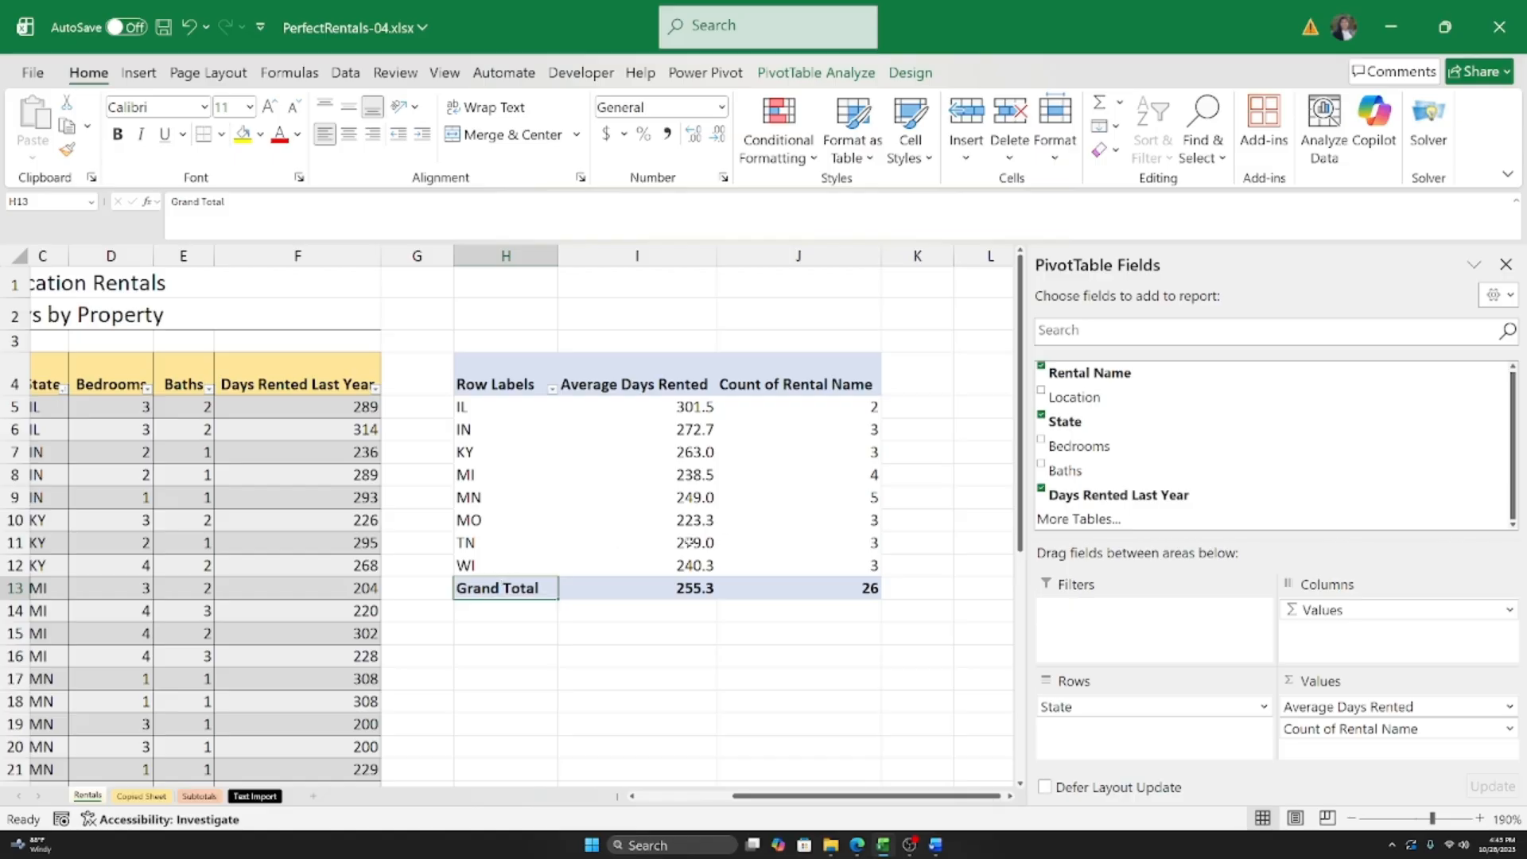
pyautogui.click(639, 518)
pyautogui.moveTo(638, 517)
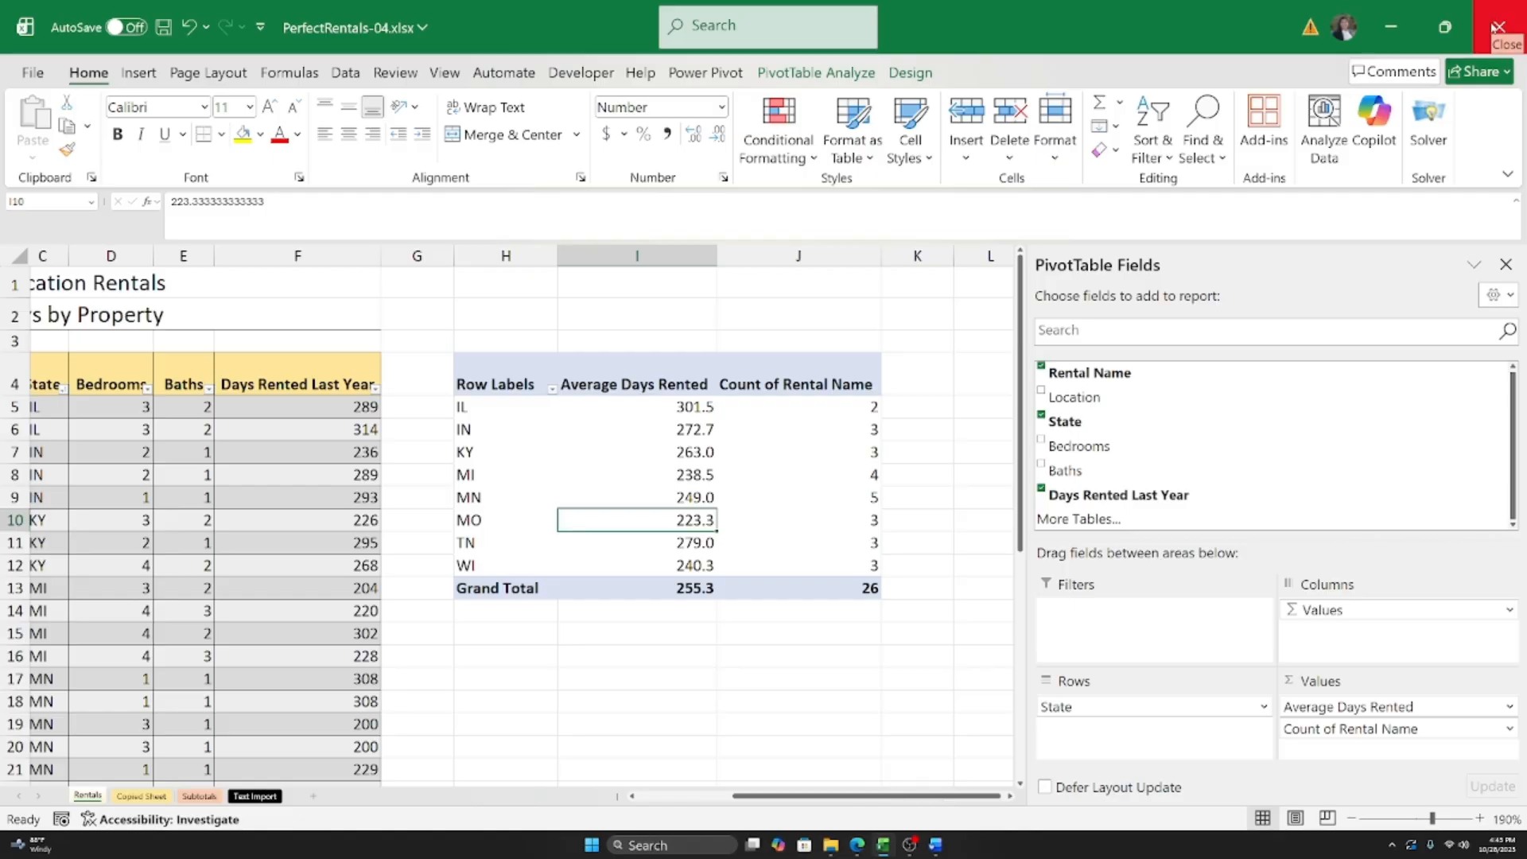
# Step: Hide the PivotTable field list and review the row labels, averages and rental counts
pyautogui.click(1505, 265)
pyautogui.click(467, 450)
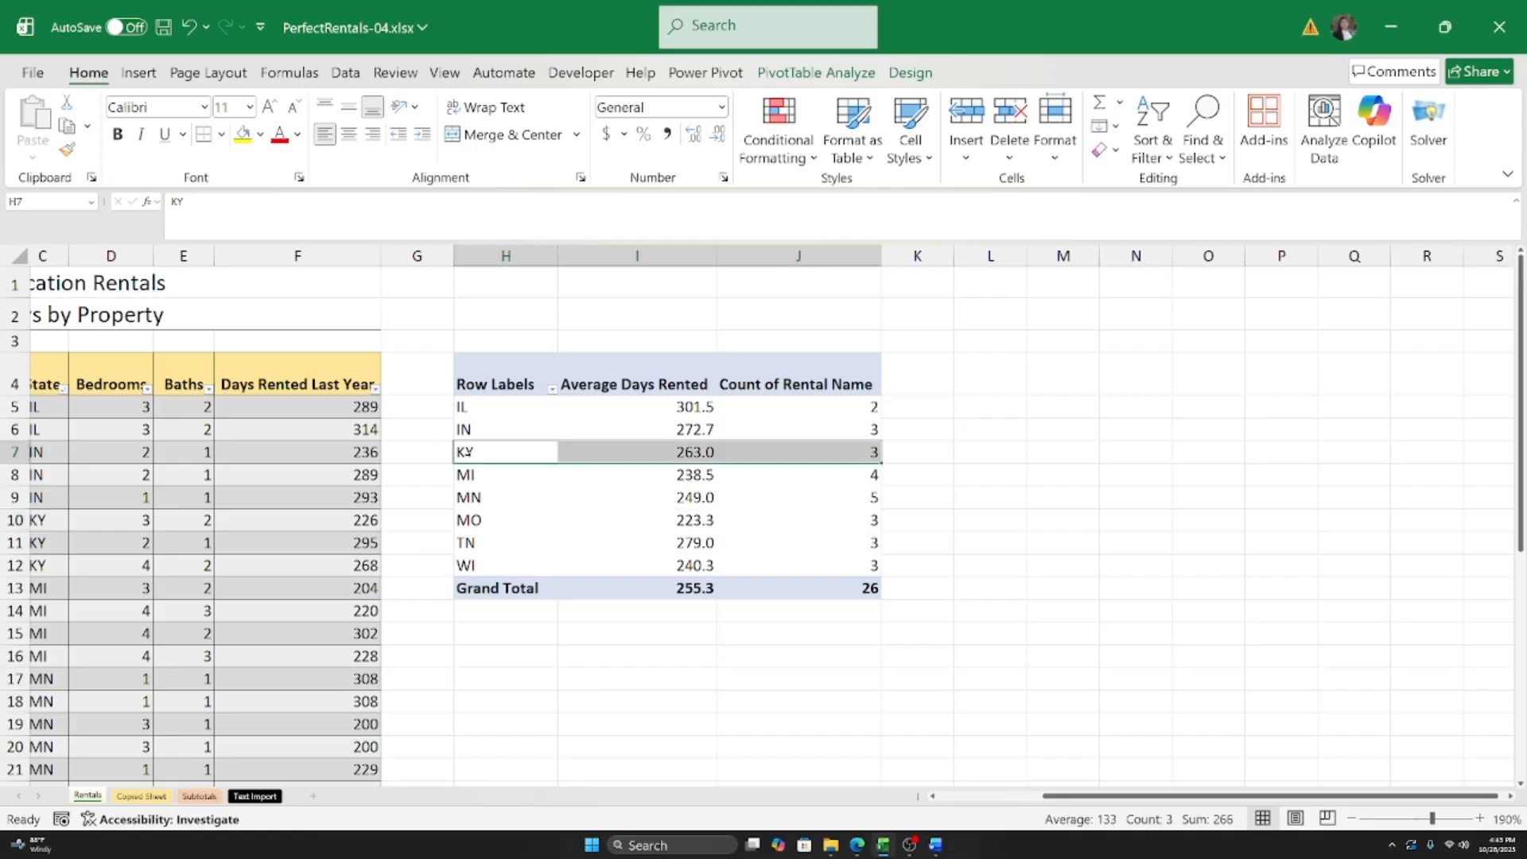
pyautogui.click(485, 424)
pyautogui.click(593, 424)
pyautogui.click(621, 501)
pyautogui.click(626, 555)
pyautogui.click(511, 426)
pyautogui.click(623, 429)
pyautogui.click(777, 404)
pyautogui.click(778, 379)
pyautogui.click(634, 372)
pyautogui.click(486, 377)
pyautogui.moveTo(739, 549); pyautogui.dragTo(736, 555)
pyautogui.click(676, 491)
pyautogui.click(807, 563)
pyautogui.click(680, 534)
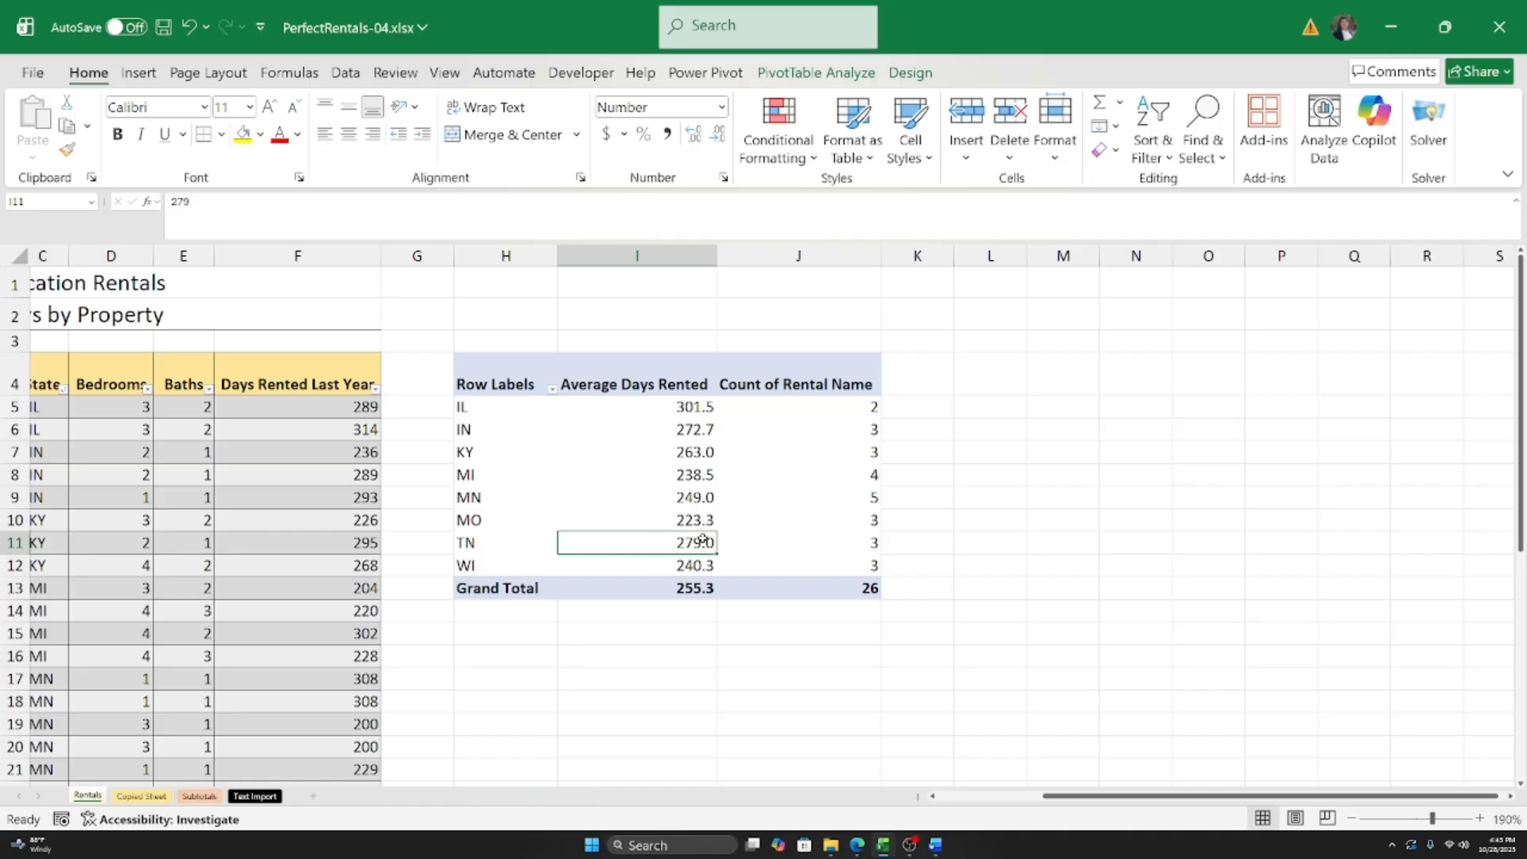
# Step: Look over the available insert options and compare the averages and counts for several states in the PivotTable
pyautogui.click(139, 73)
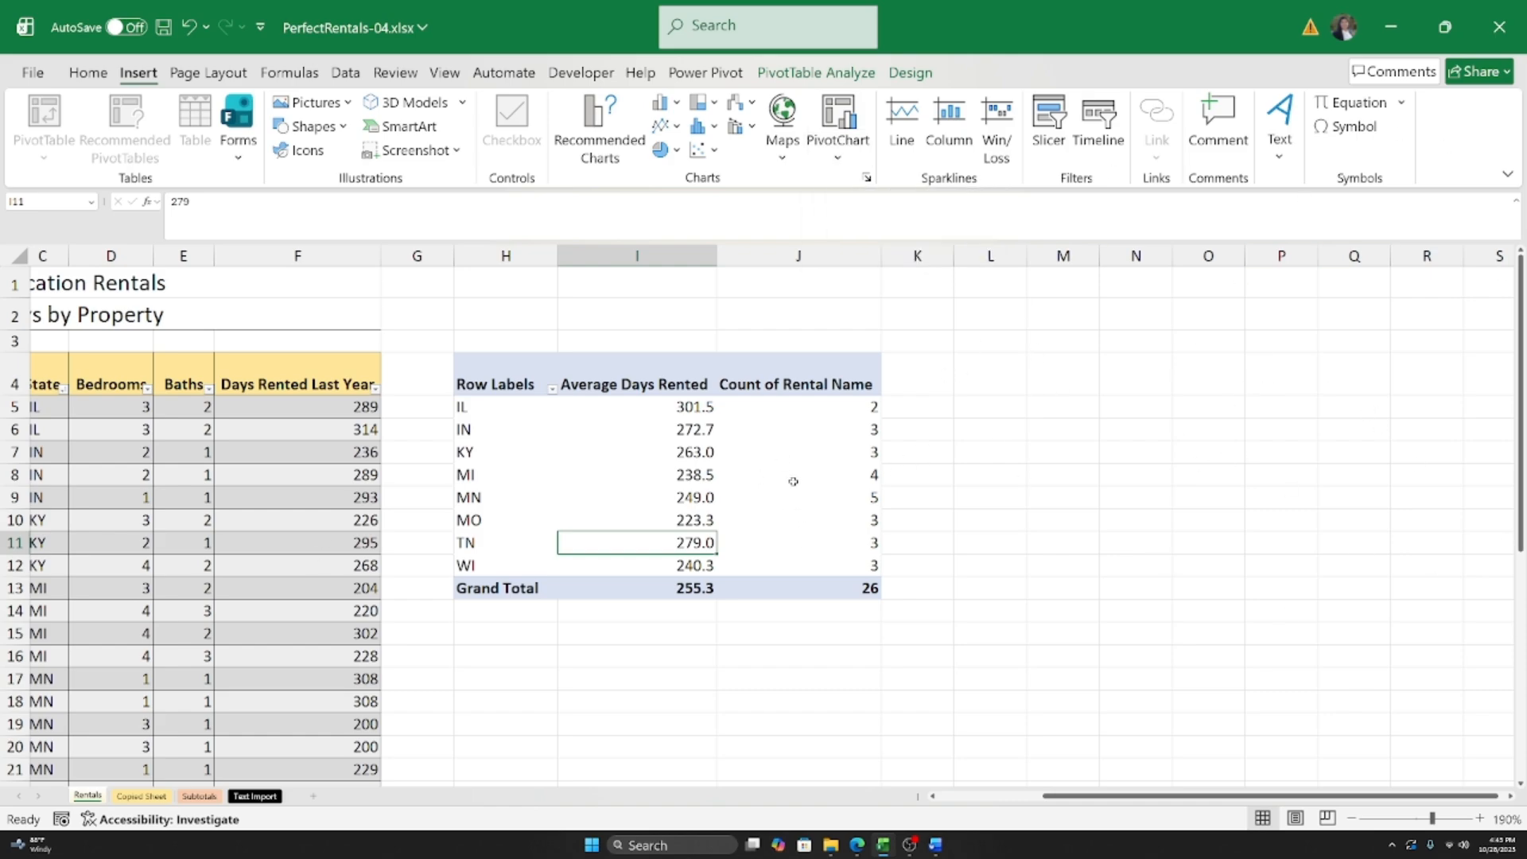
pyautogui.click(679, 421)
pyautogui.click(795, 452)
pyautogui.click(652, 565)
pyautogui.click(509, 519)
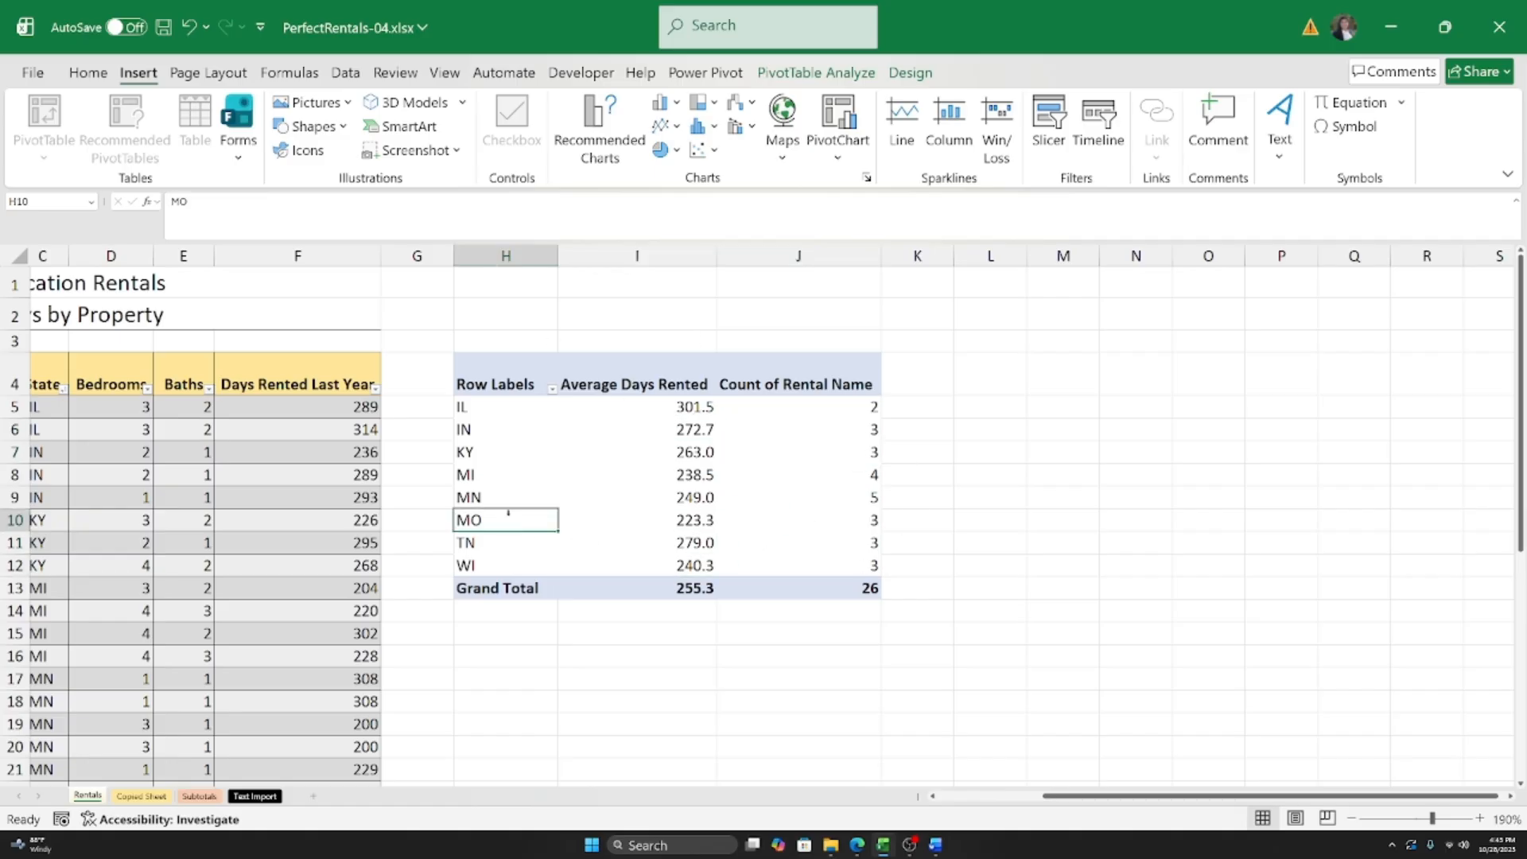
pyautogui.click(656, 450)
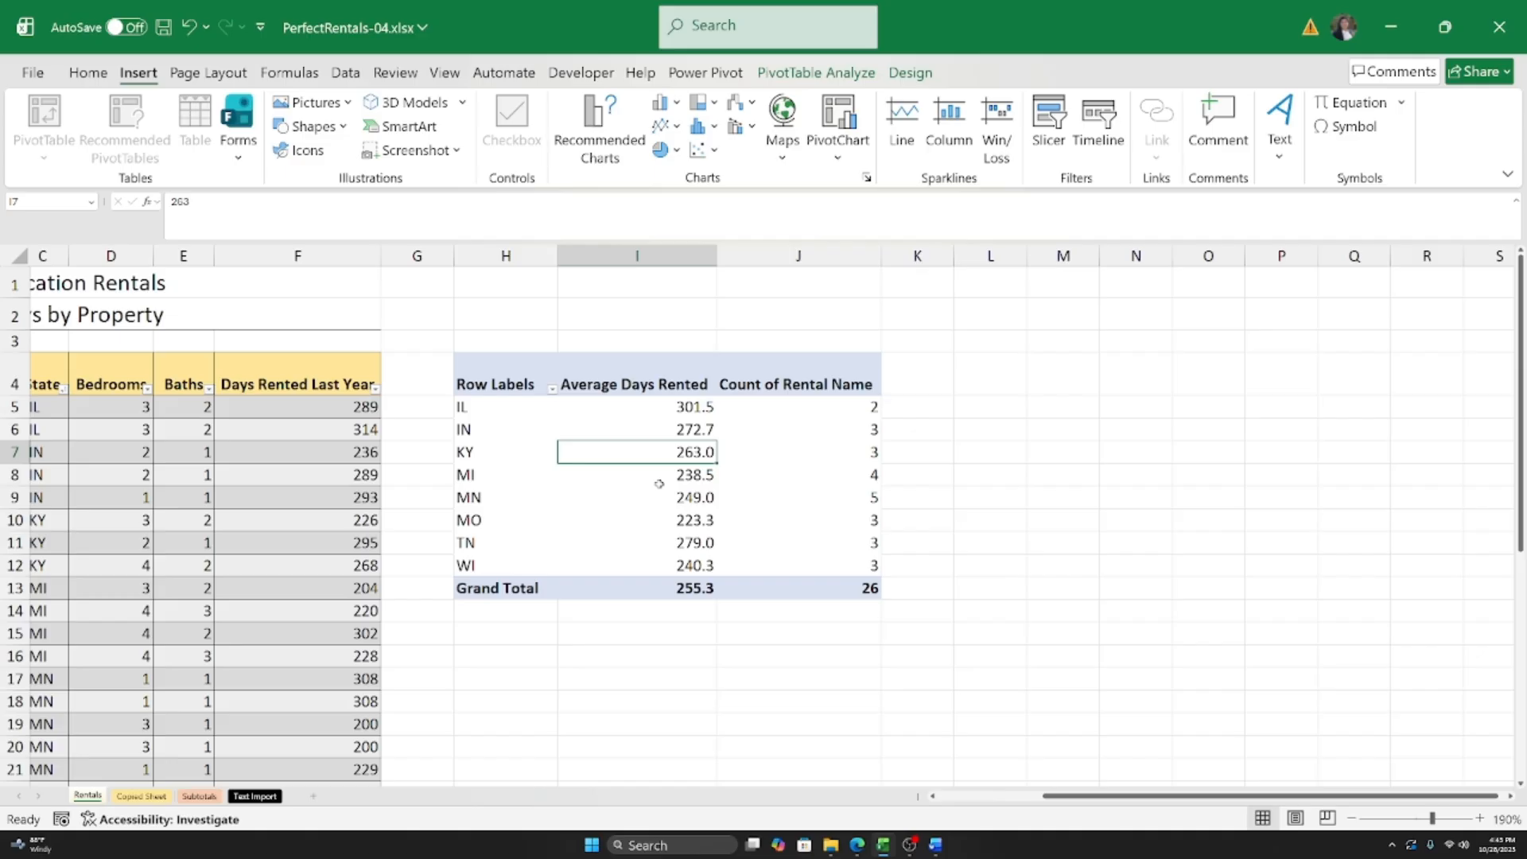
pyautogui.moveTo(658, 483)
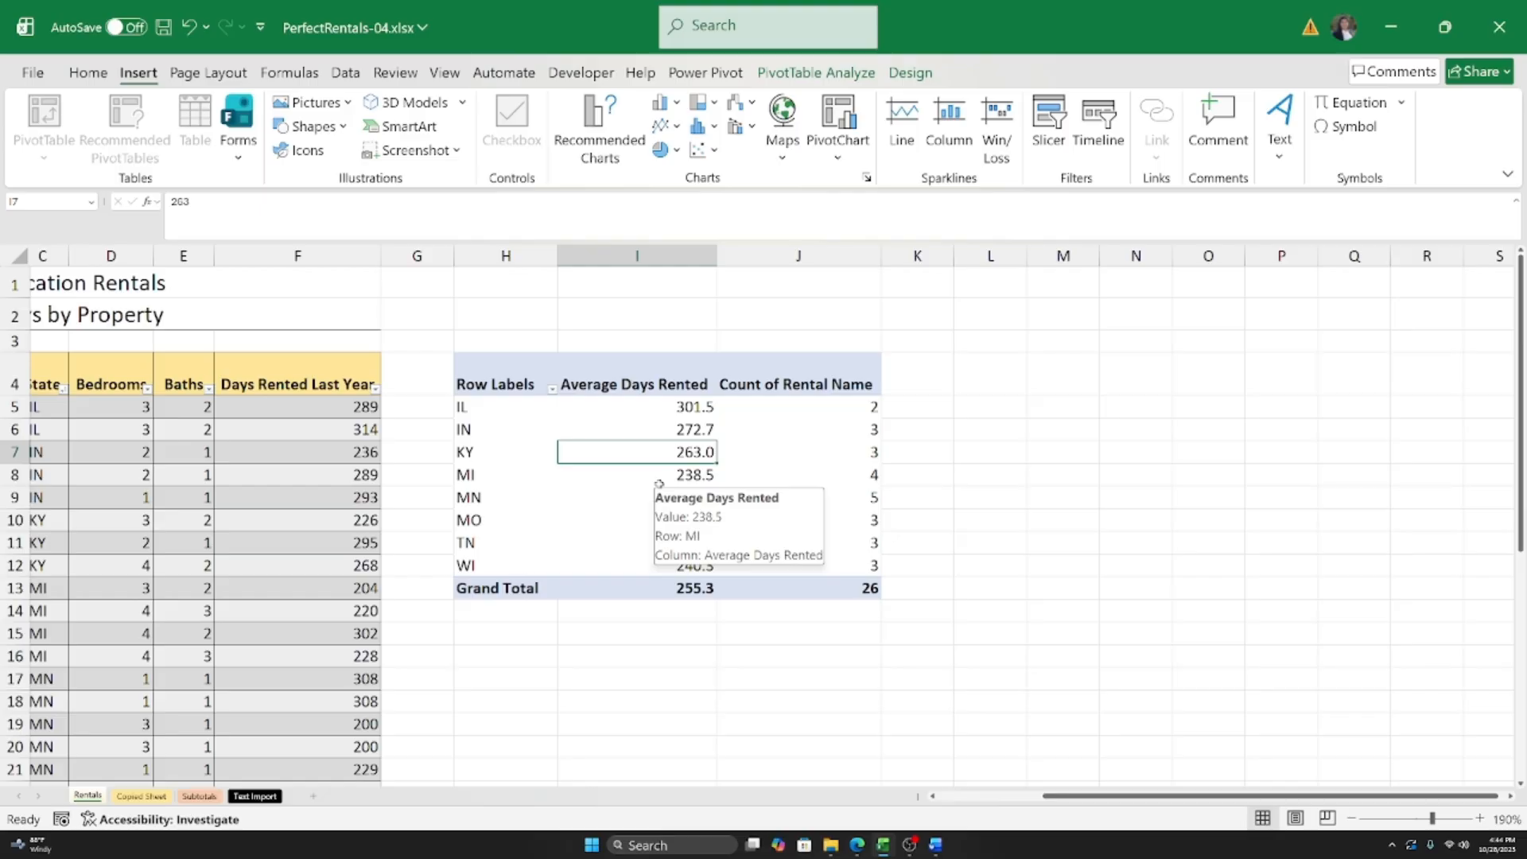
pyautogui.click(649, 406)
pyautogui.click(851, 469)
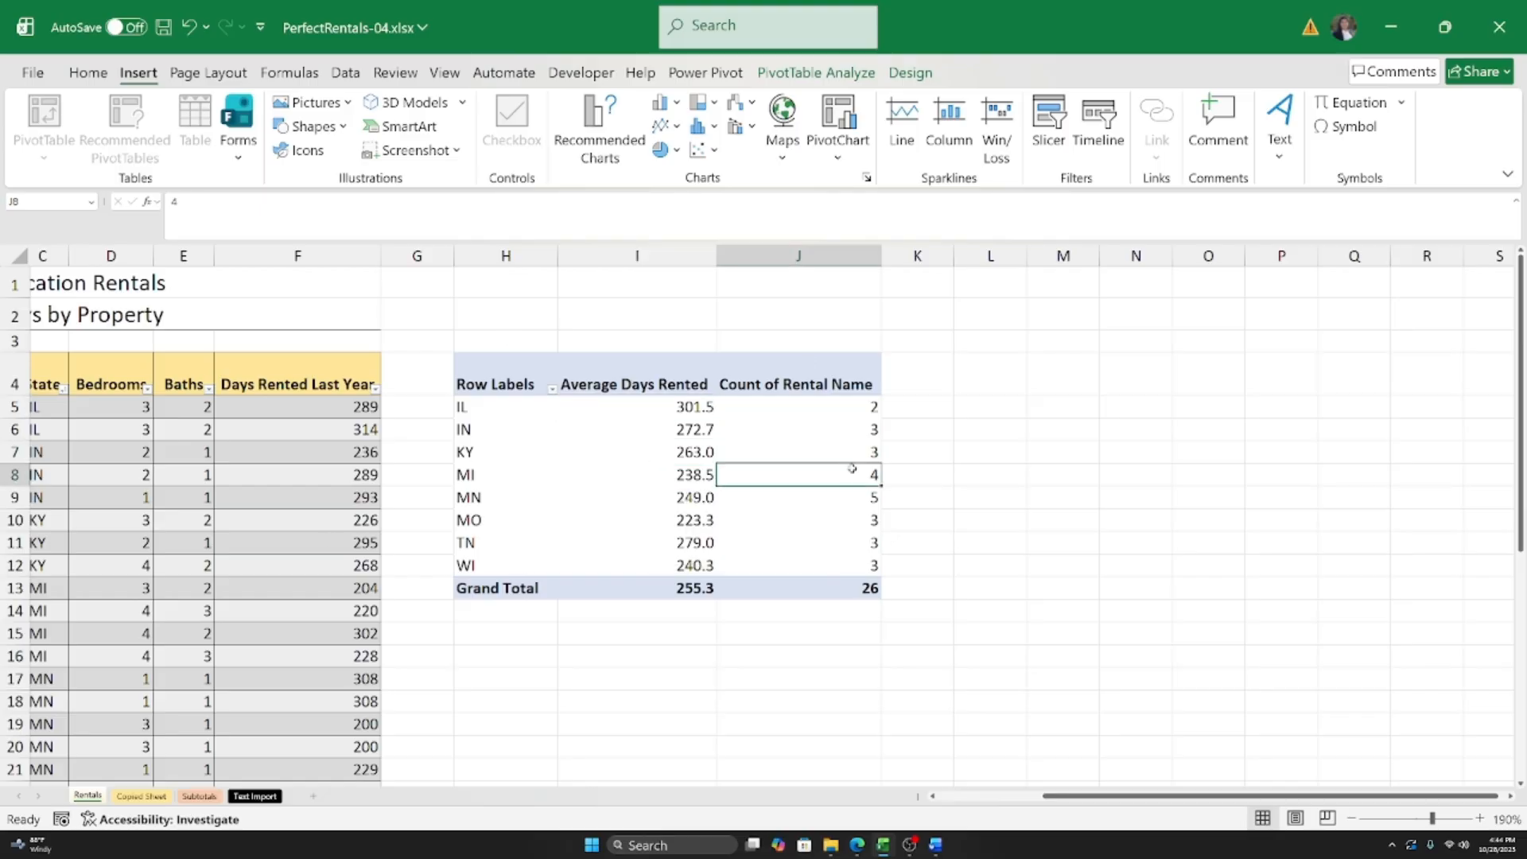
pyautogui.press('Left')
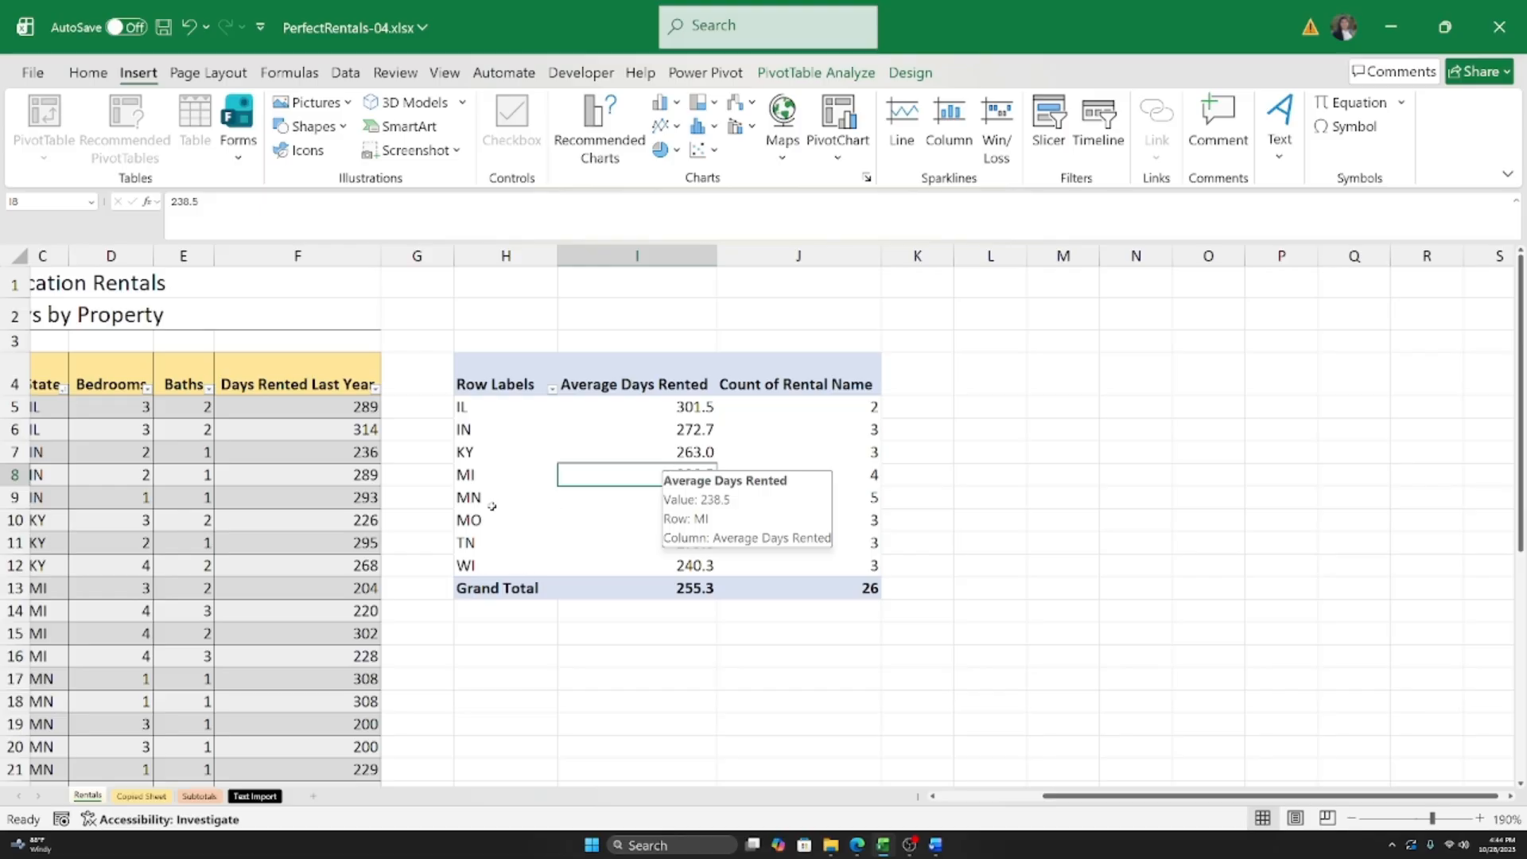
# Step: Examine the rental names, locations, states and days rented in the table on the Subtotals sheet
pyautogui.click(200, 796)
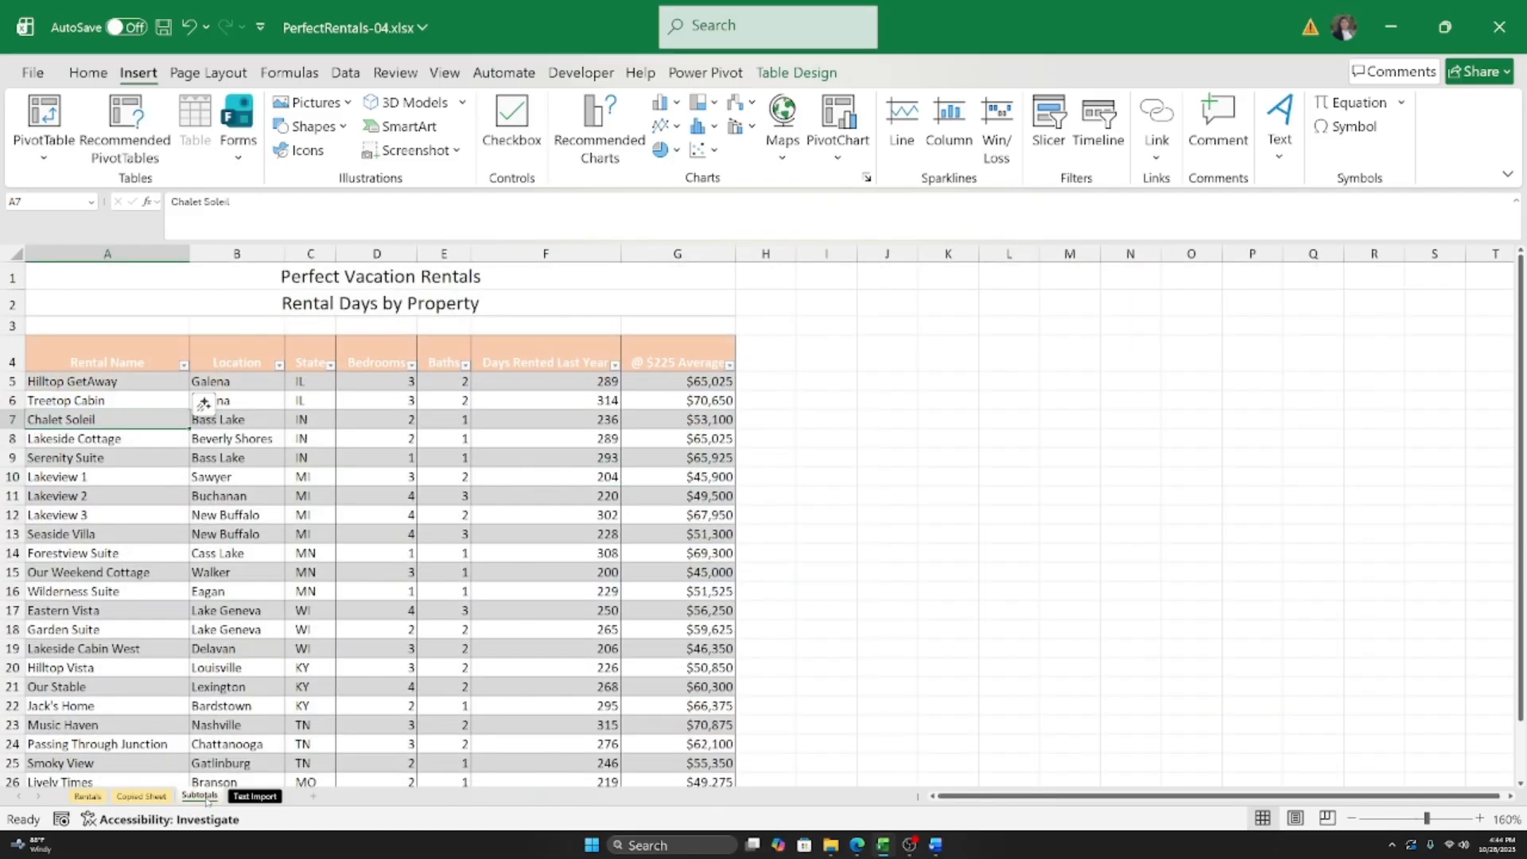
pyautogui.click(541, 380)
pyautogui.click(549, 499)
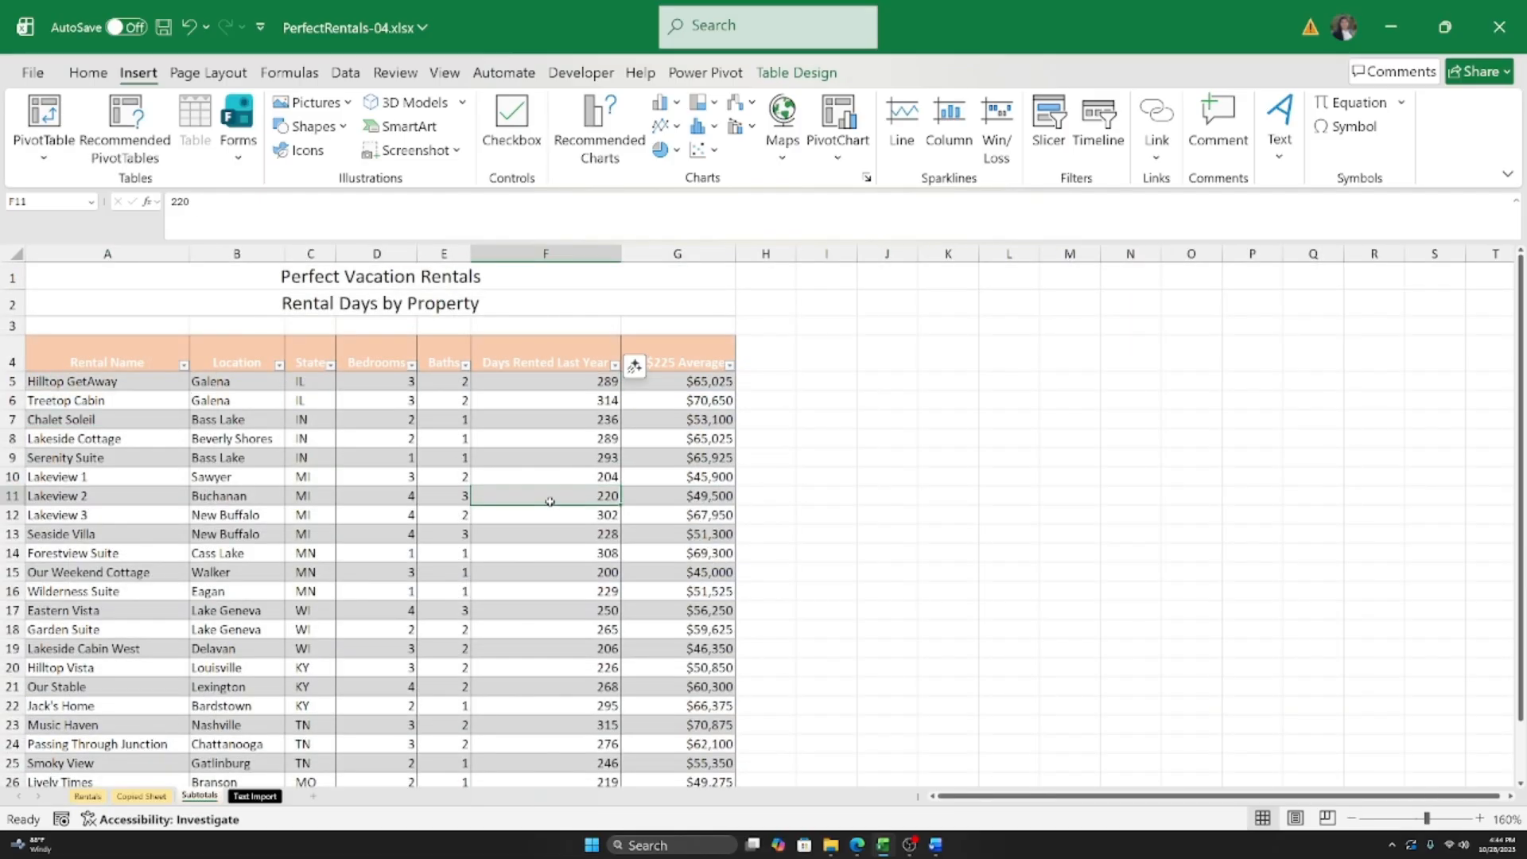
pyautogui.click(308, 478)
pyautogui.click(57, 393)
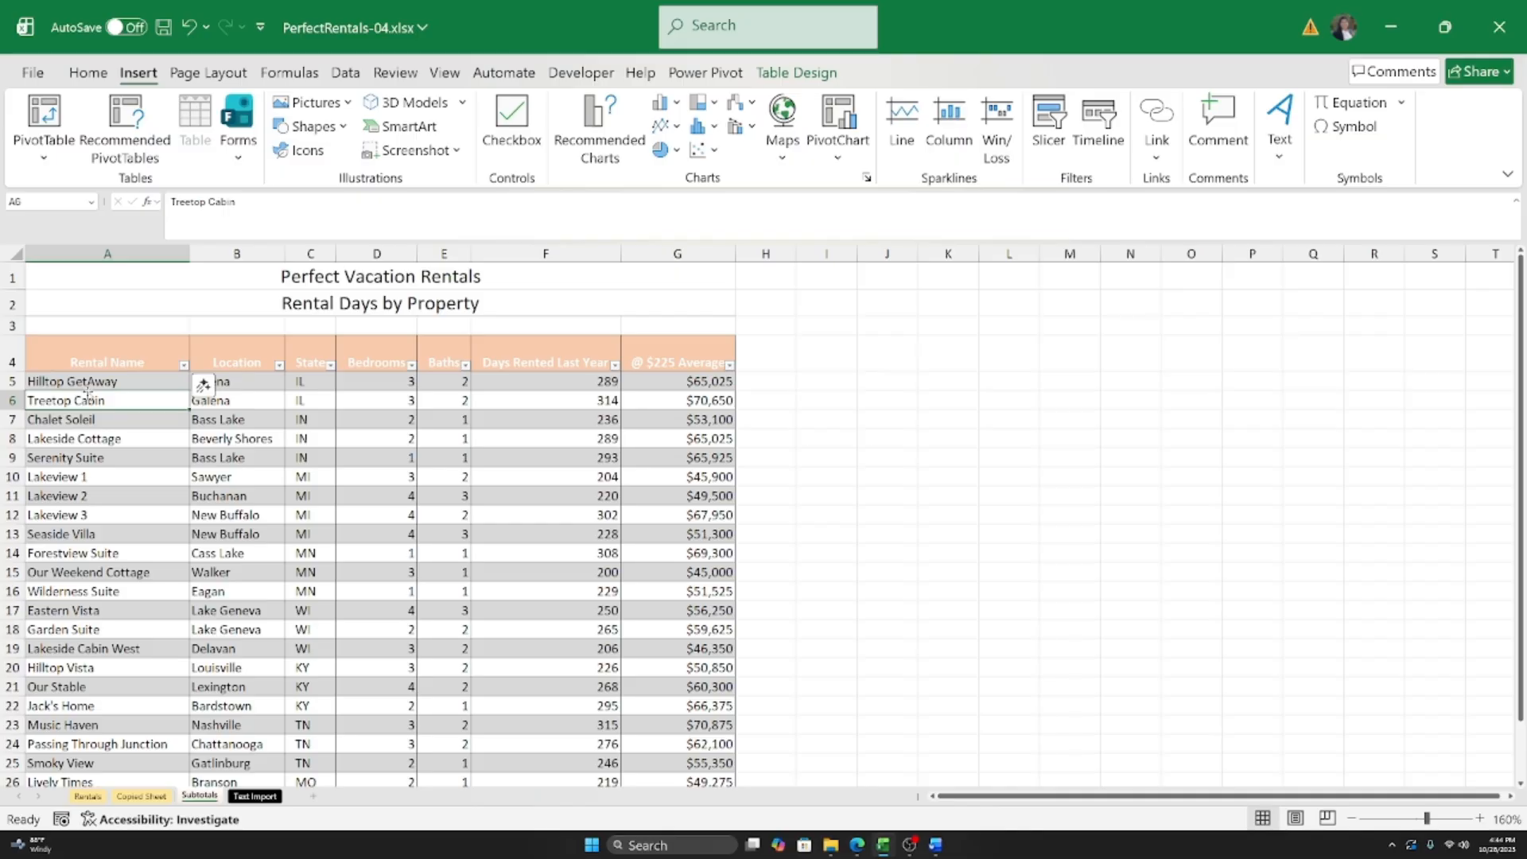
pyautogui.click(219, 442)
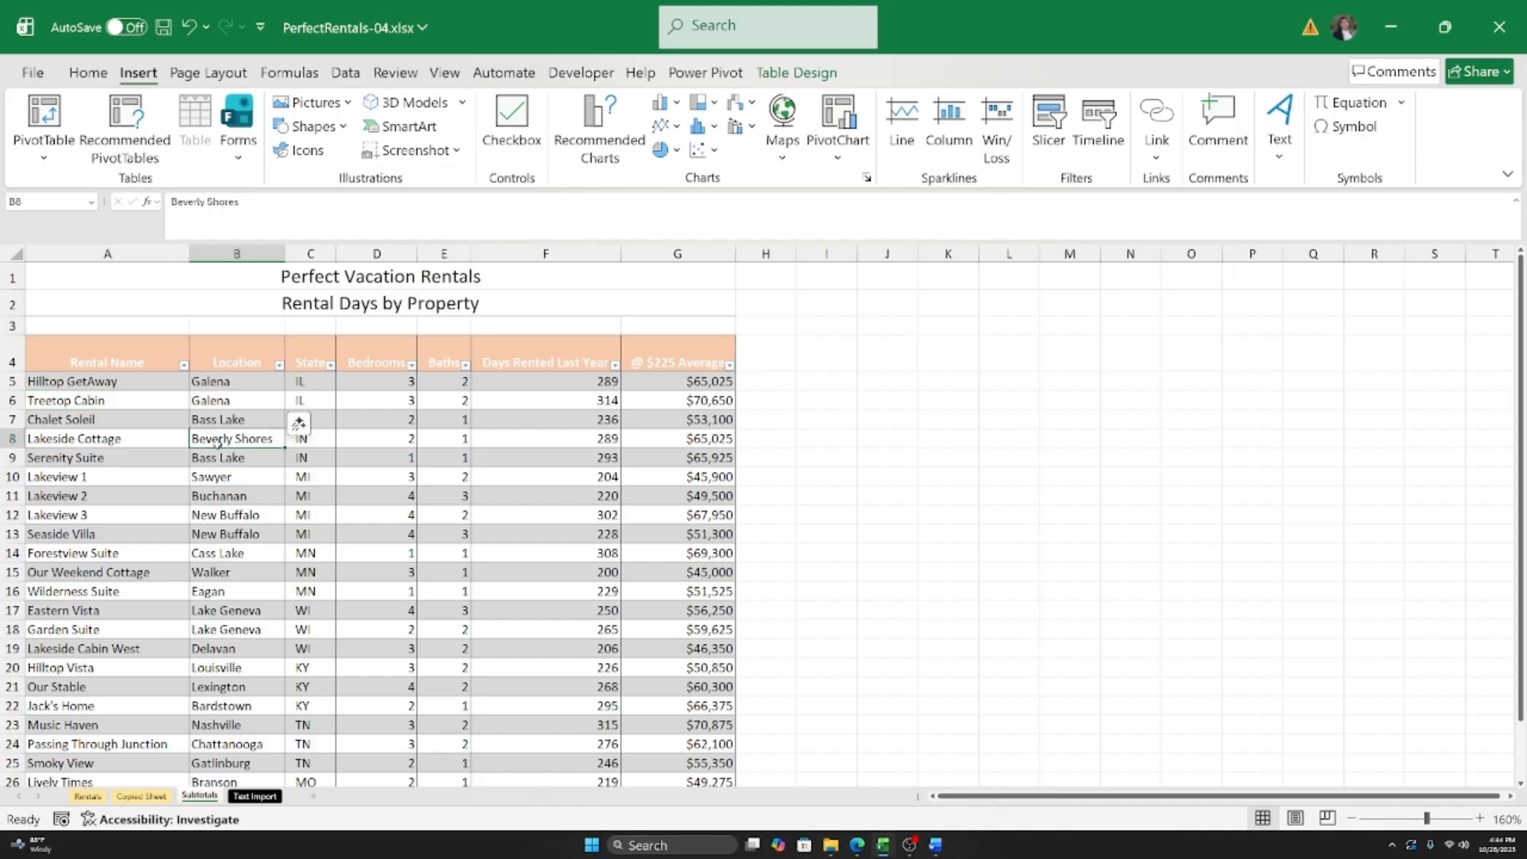
pyautogui.click(120, 381)
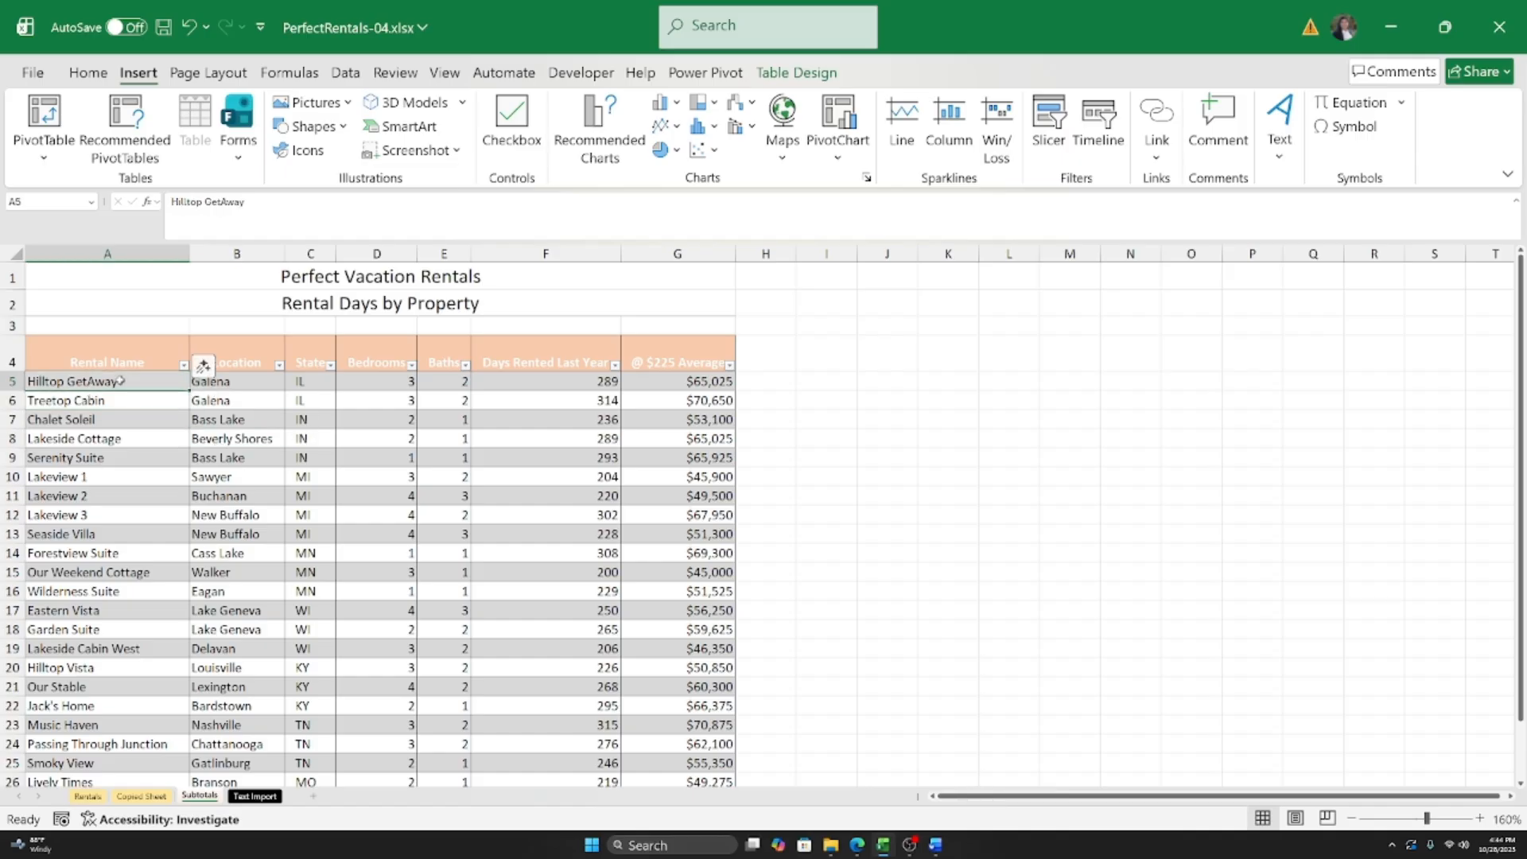
# Step: Return to the Rentals sheet and check the PivotTable's state labels and average days rented
pyautogui.click(88, 796)
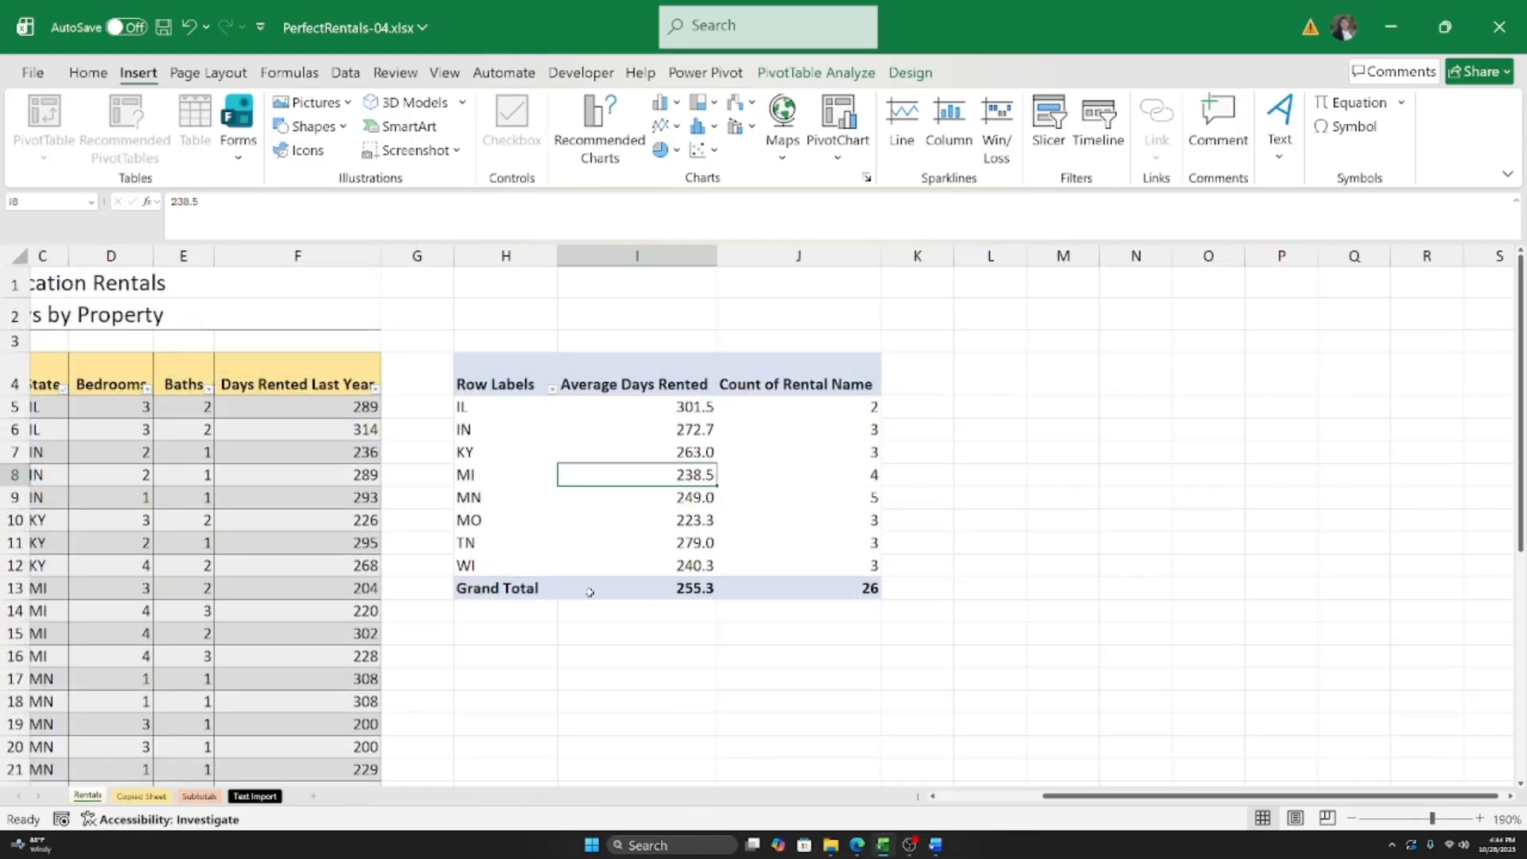
pyautogui.click(574, 438)
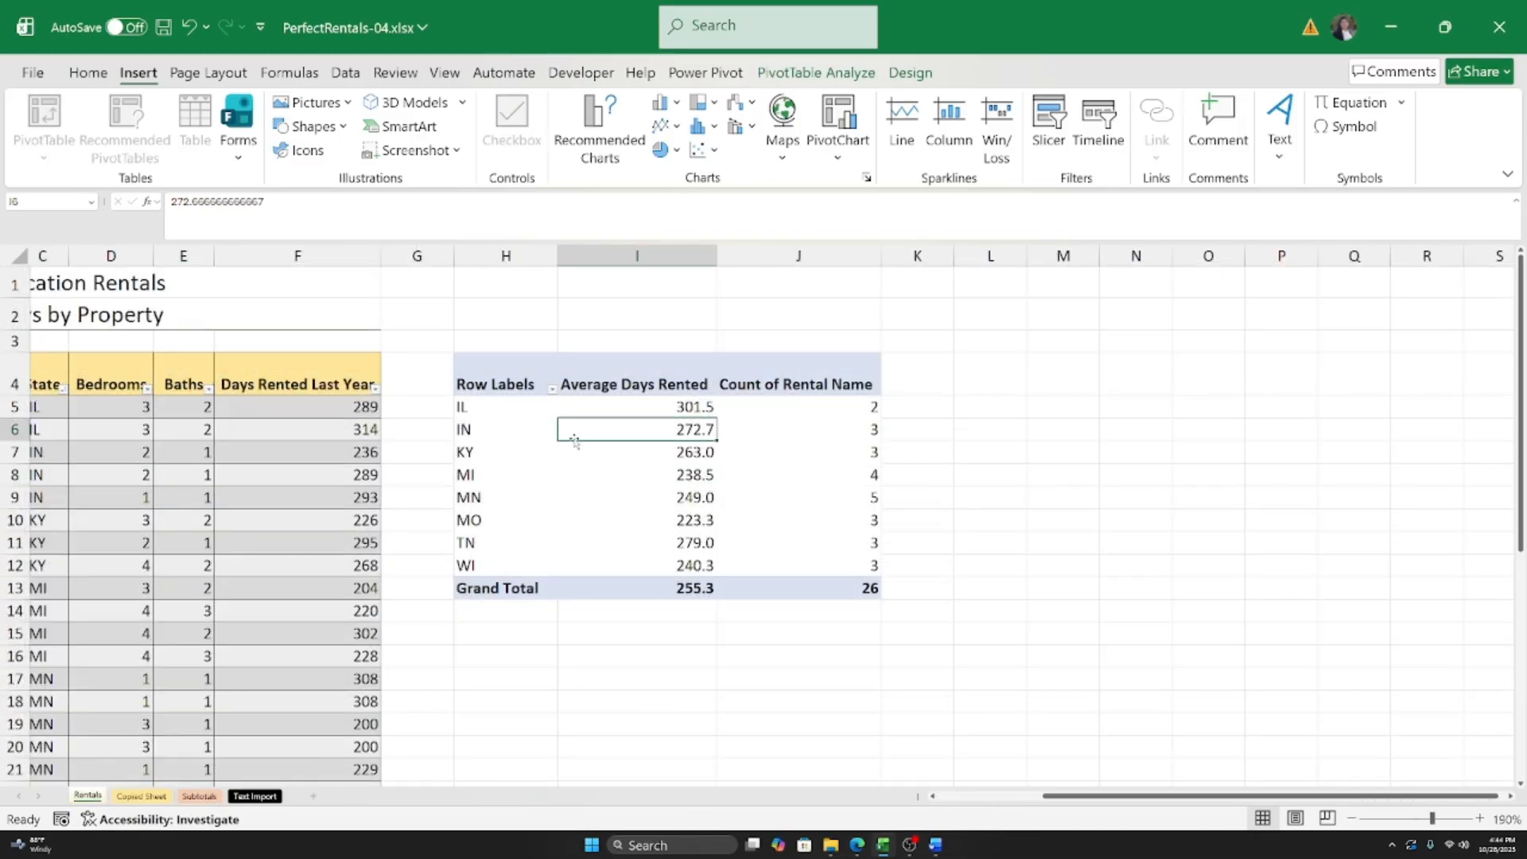
pyautogui.click(604, 405)
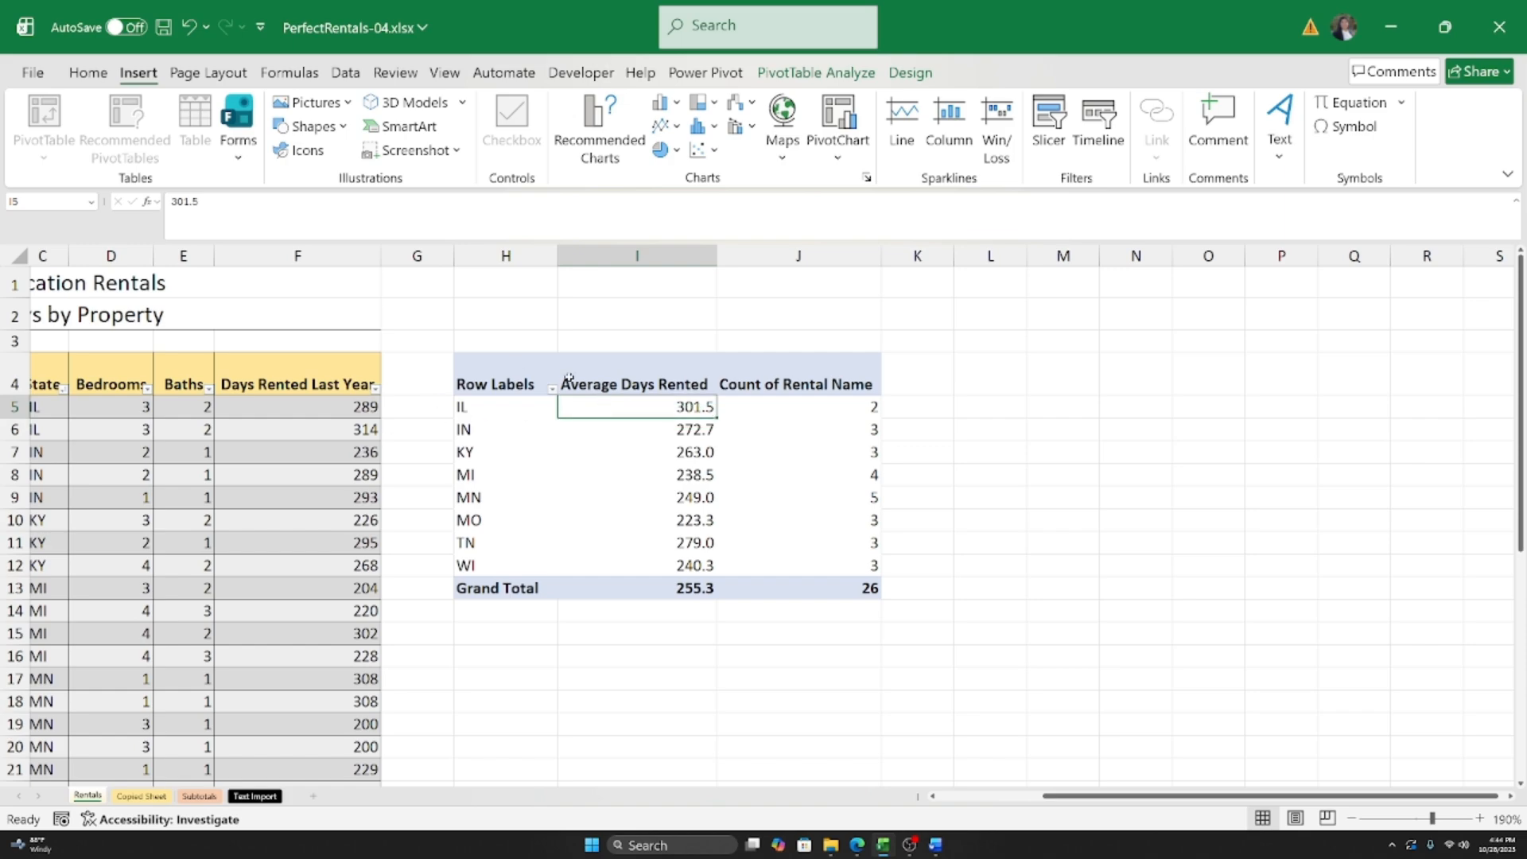
pyautogui.click(465, 406)
pyautogui.click(469, 429)
pyautogui.click(483, 468)
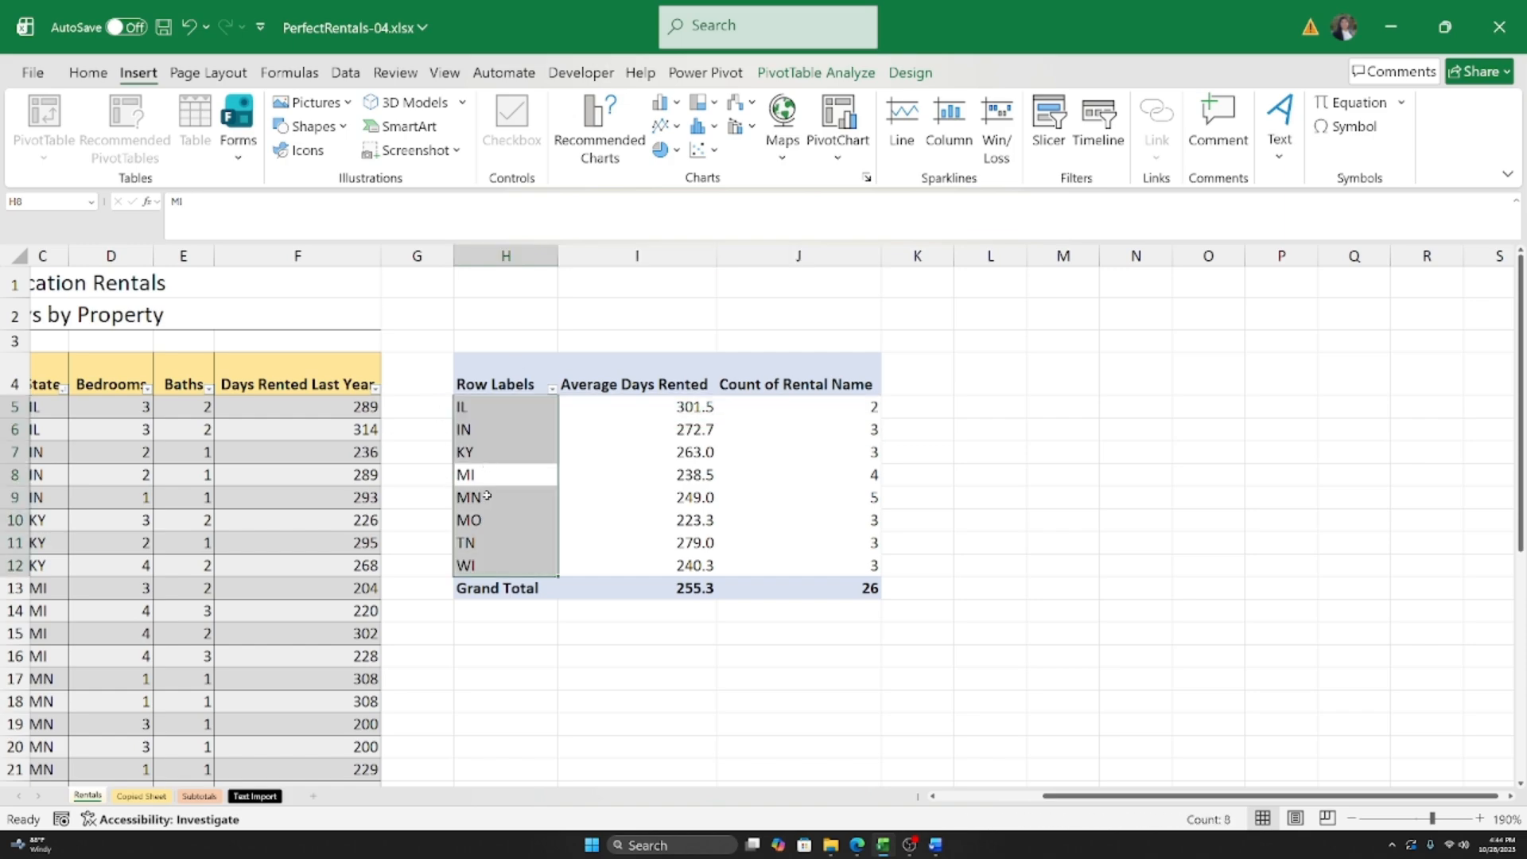
# Step: Check the state labels in the PivotTable, from the Minnesota and Wisconsin rows back up to Illinois
pyautogui.click(486, 512)
pyautogui.click(485, 559)
pyautogui.click(486, 524)
pyautogui.click(479, 494)
pyautogui.click(467, 452)
pyautogui.click(468, 430)
pyautogui.click(468, 407)
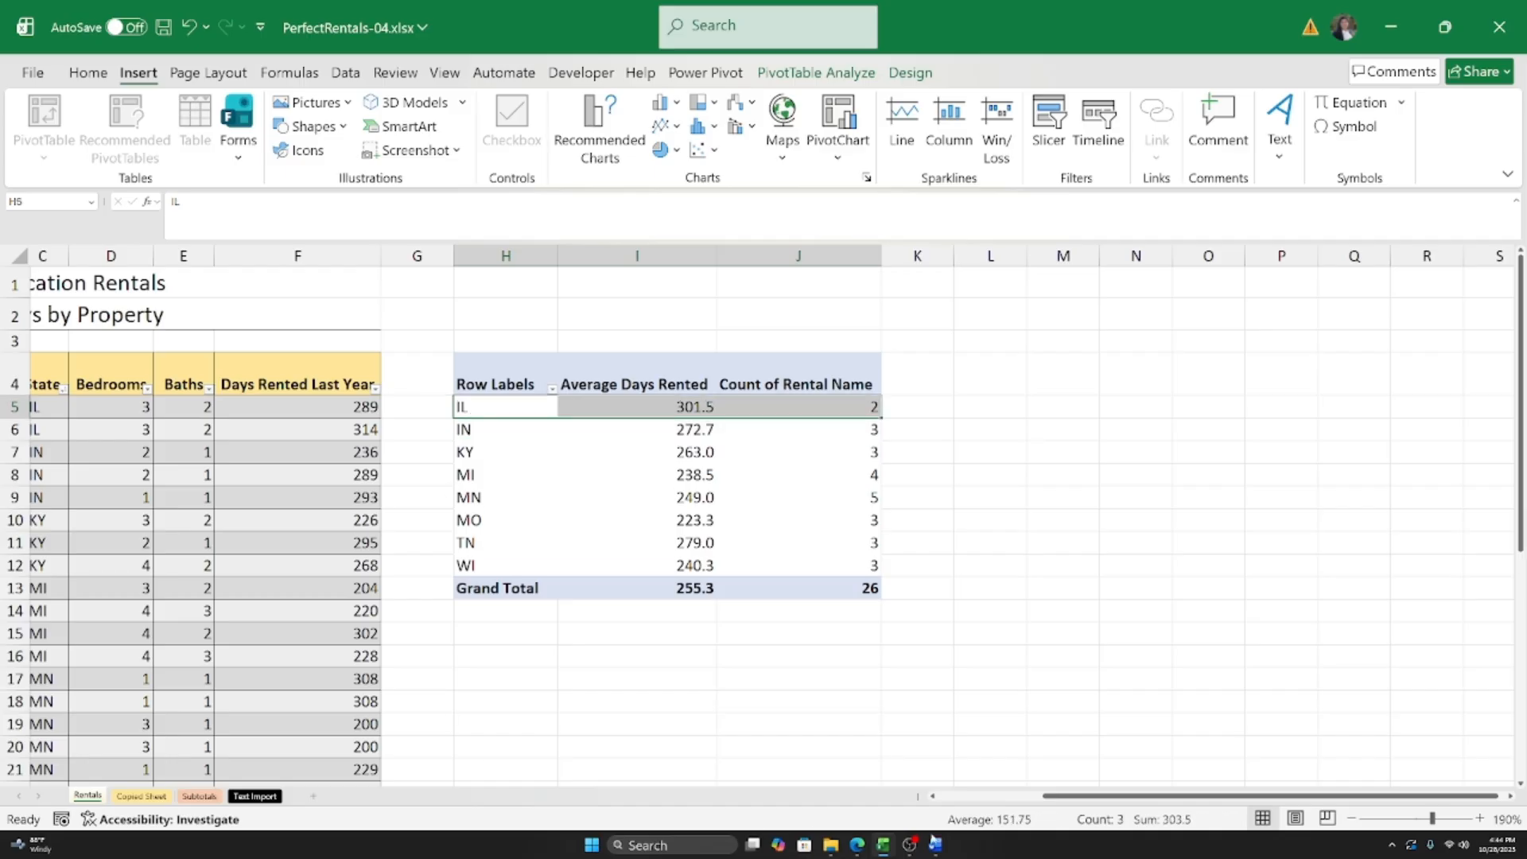
# Step: Examine the rental names in the source table on the Rentals sheet, comparing entries from several states
pyautogui.moveTo(1166, 795); pyautogui.dragTo(1024, 819)
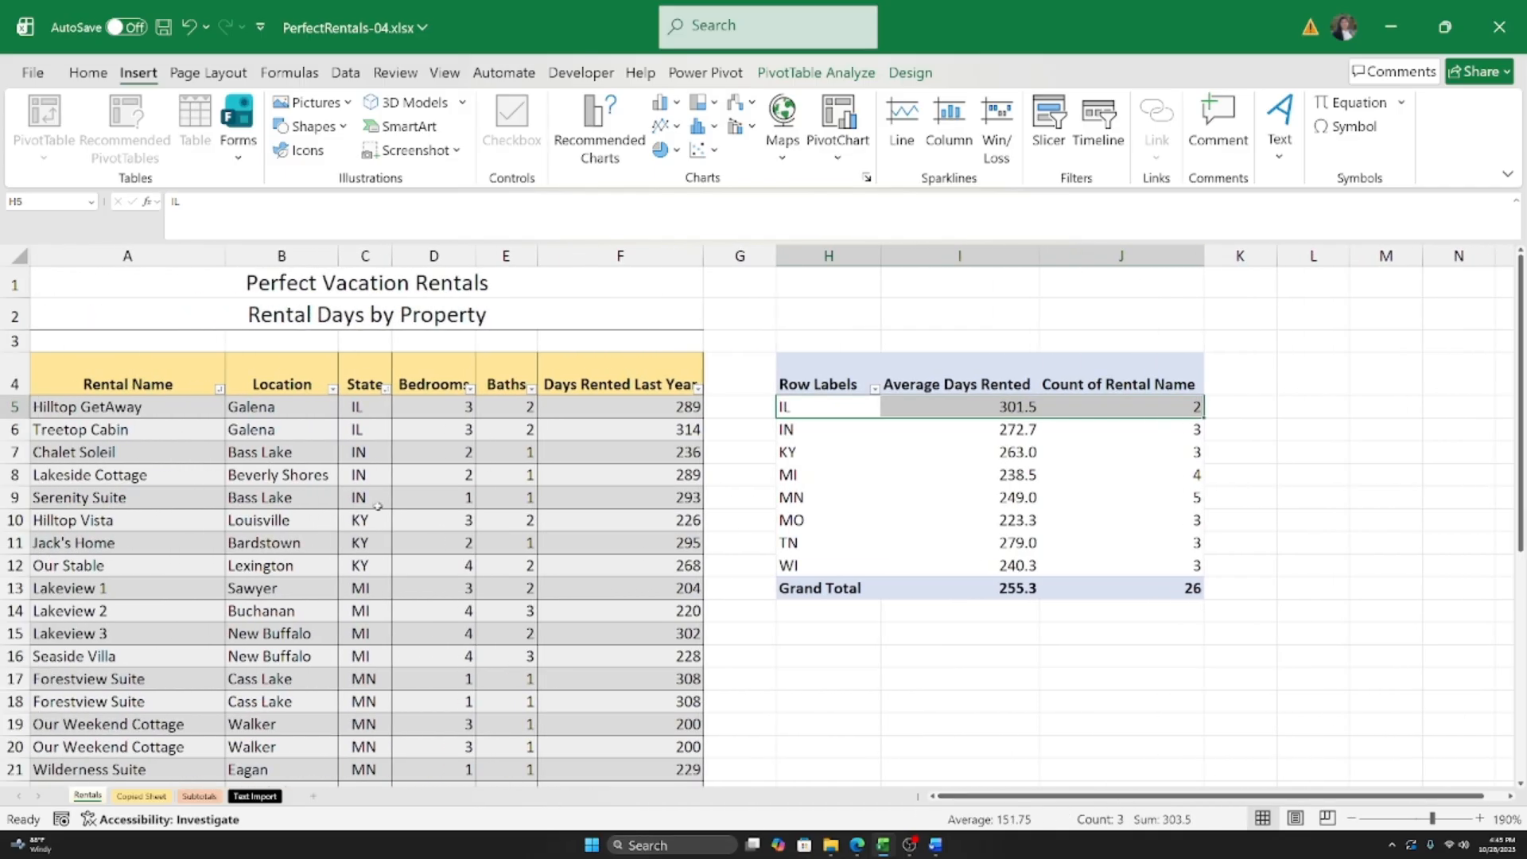
pyautogui.click(85, 422)
pyautogui.click(89, 474)
pyautogui.click(119, 611)
pyautogui.click(140, 660)
pyautogui.click(135, 498)
pyautogui.click(131, 453)
pyautogui.click(129, 408)
# Step: Switch to the Subtotals sheet and look over the first rental names in its table
pyautogui.click(200, 796)
pyautogui.click(236, 438)
pyautogui.click(95, 399)
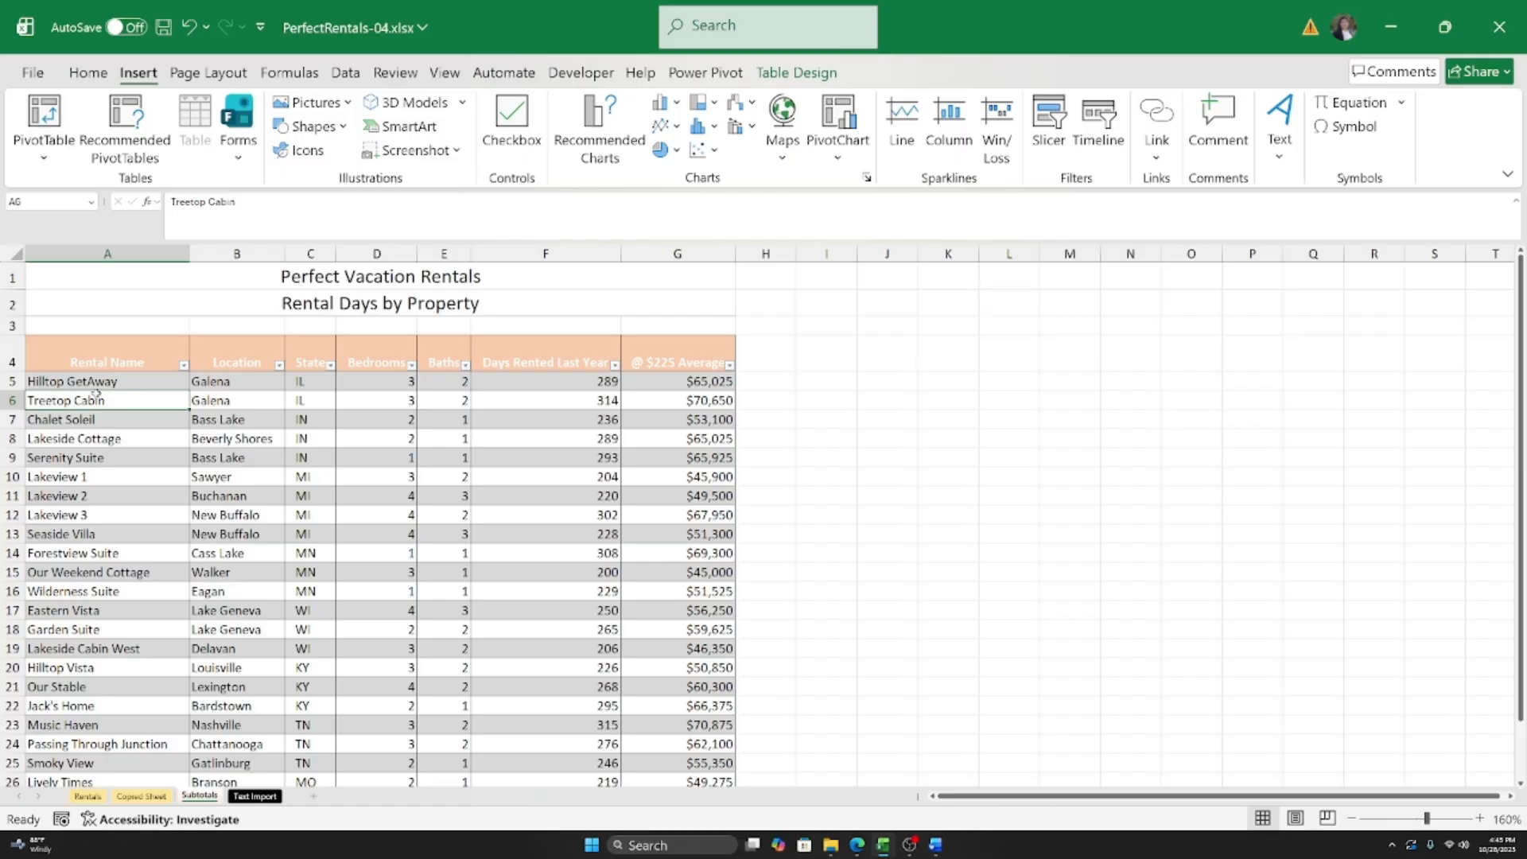
pyautogui.click(95, 383)
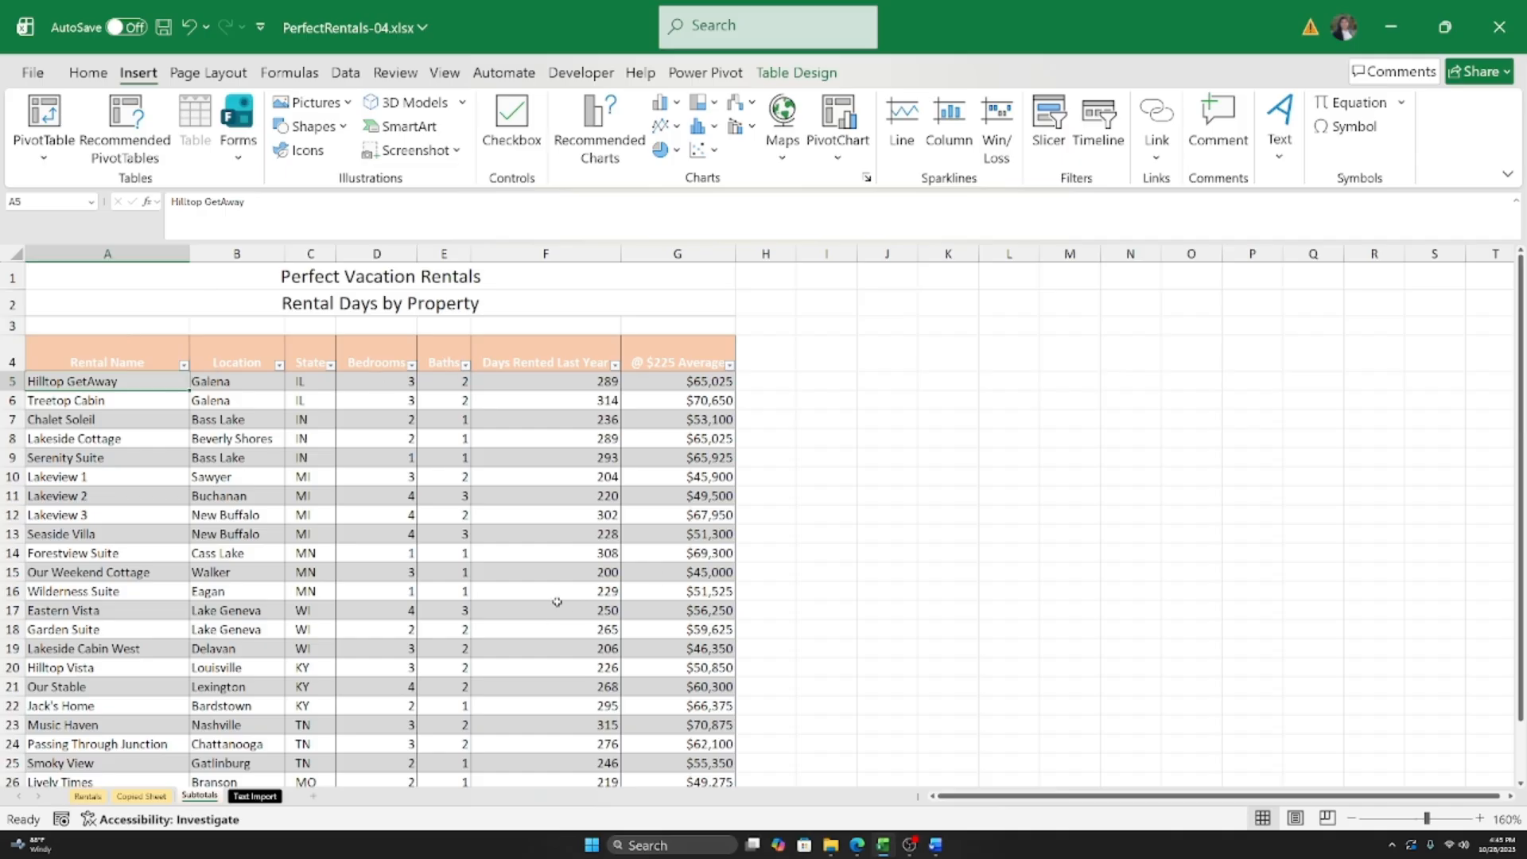
pyautogui.keyDown('ctrl'); pyautogui.scroll(3, 557, 602); pyautogui.keyUp('ctrl')
pyautogui.click(149, 465)
pyautogui.click(116, 442)
pyautogui.click(115, 415)
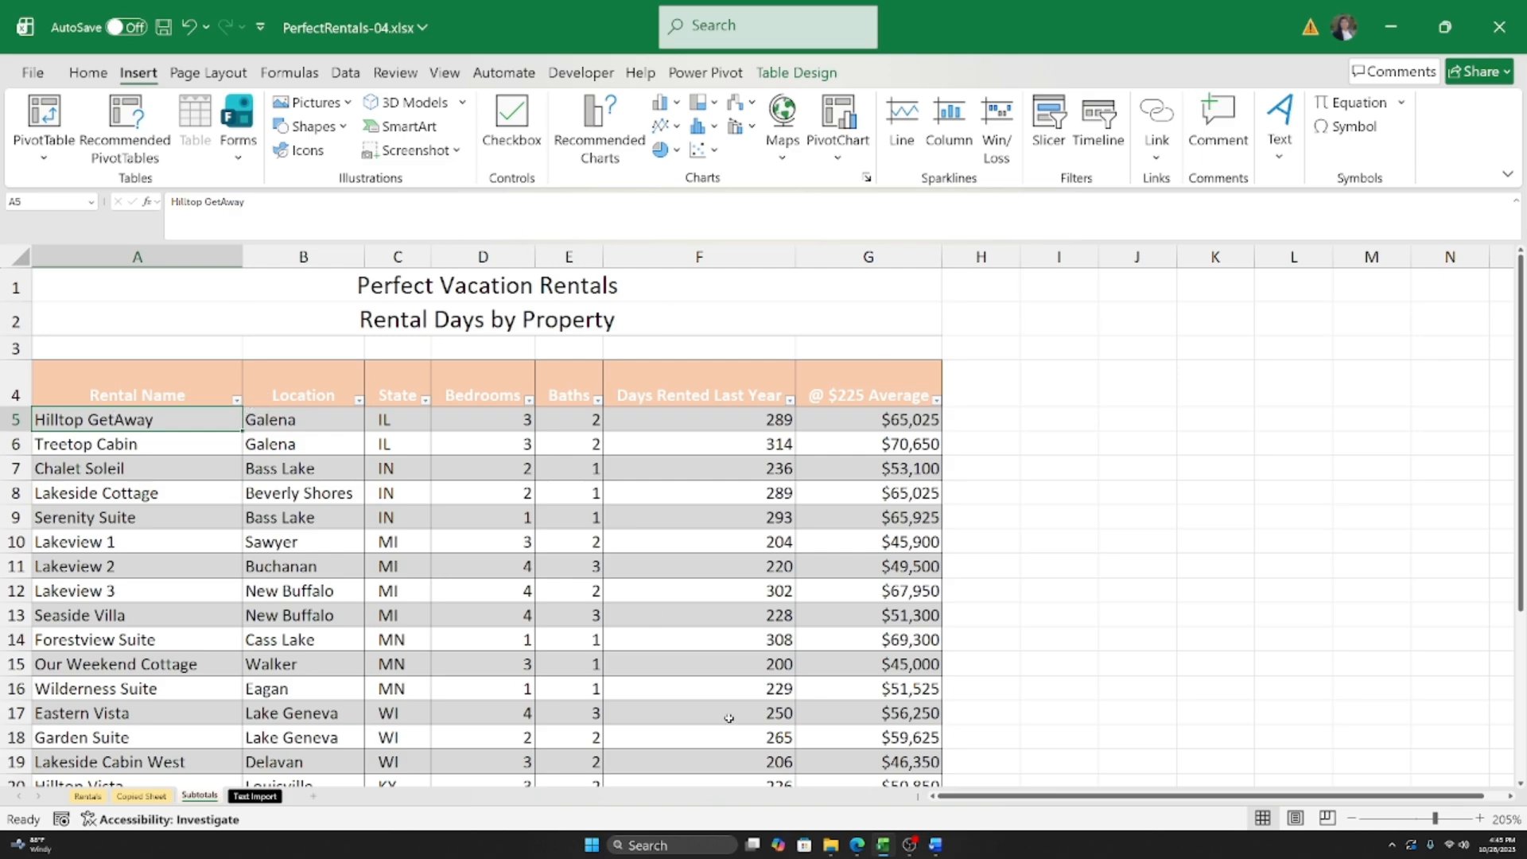
# Step: Examine sample location, rental name and bedroom entries in the Subtotals sheet's table
pyautogui.click(275, 565)
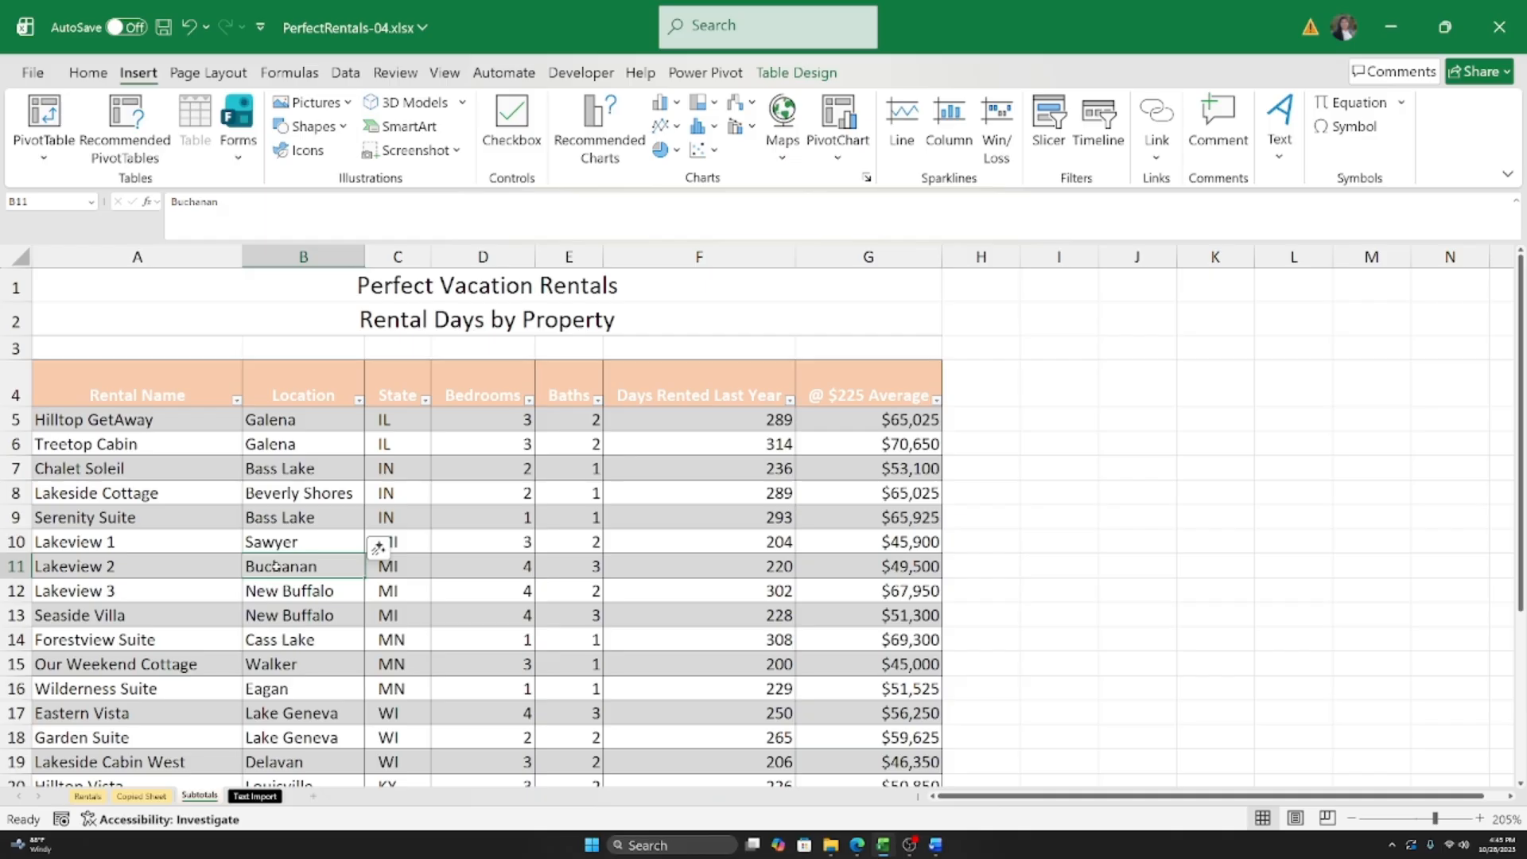
pyautogui.click(101, 428)
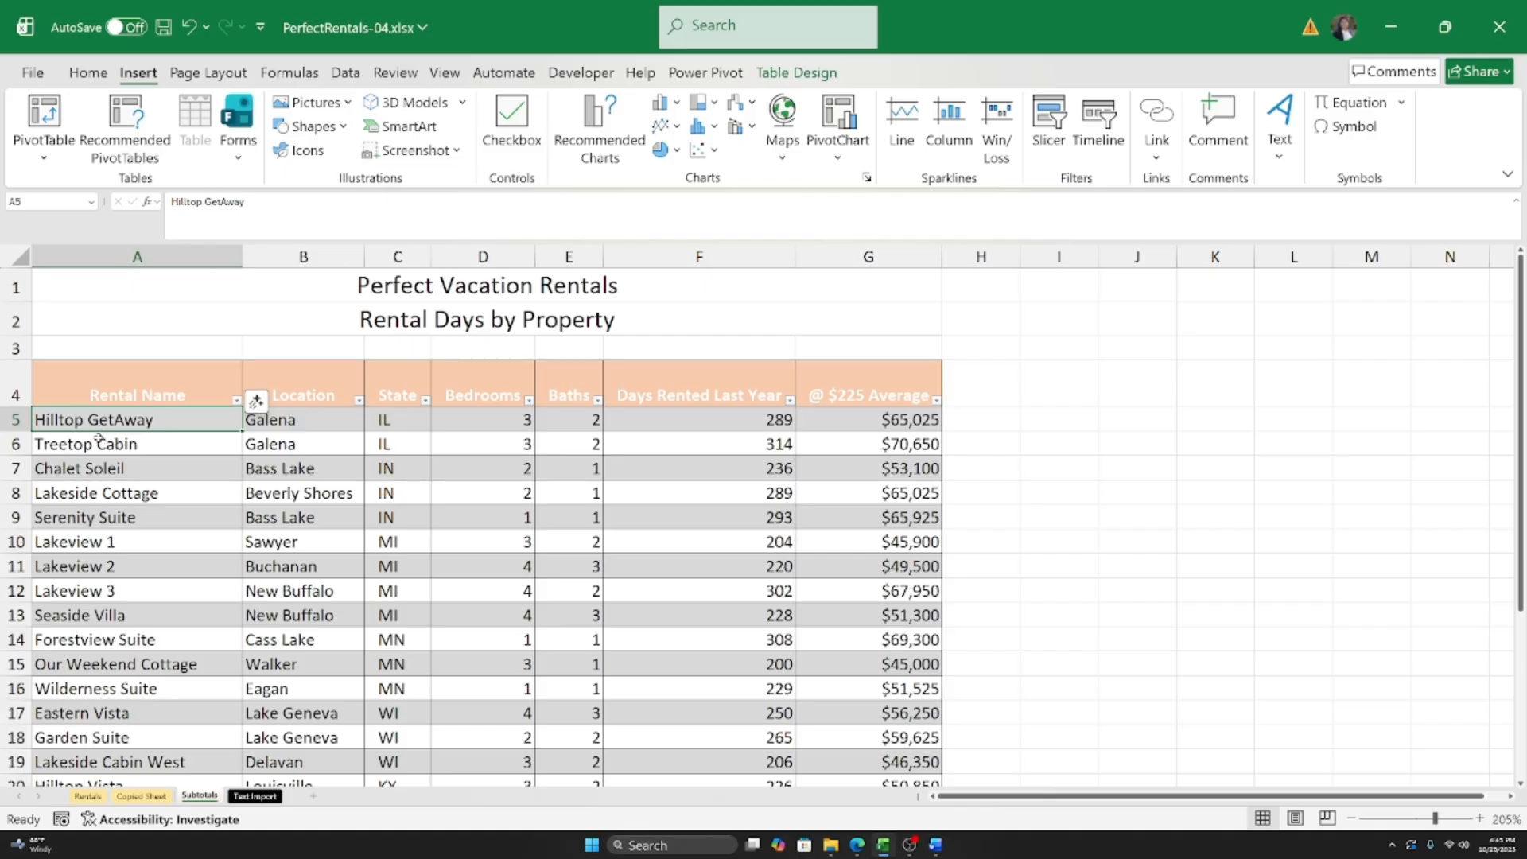
pyautogui.click(332, 485)
pyautogui.click(540, 446)
pyautogui.click(486, 616)
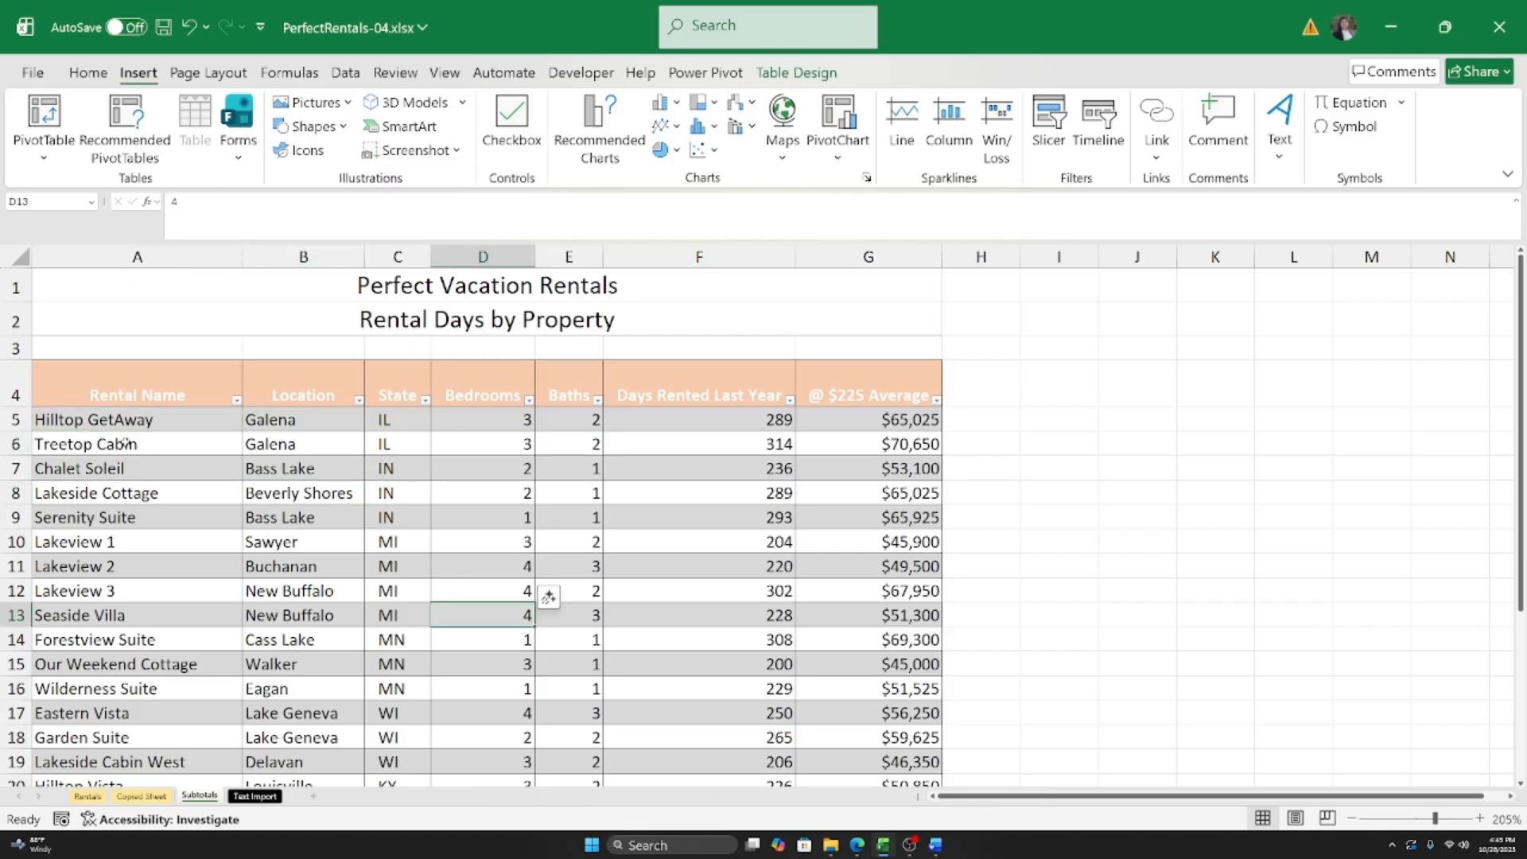
# Step: Convert the rental table on the Subtotals sheet to a normal range
pyautogui.click(86, 413)
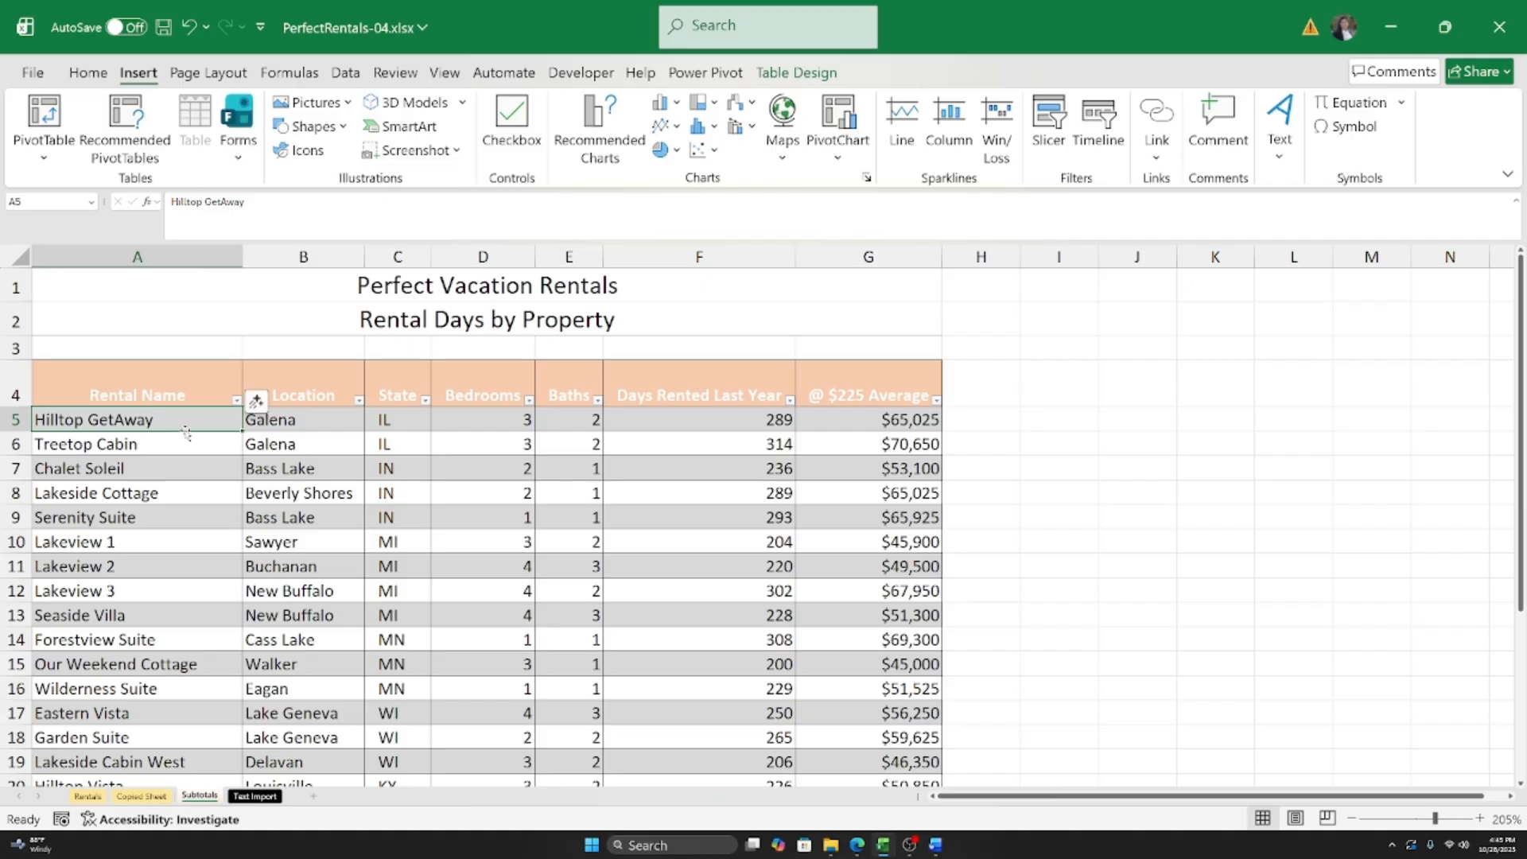
pyautogui.click(795, 72)
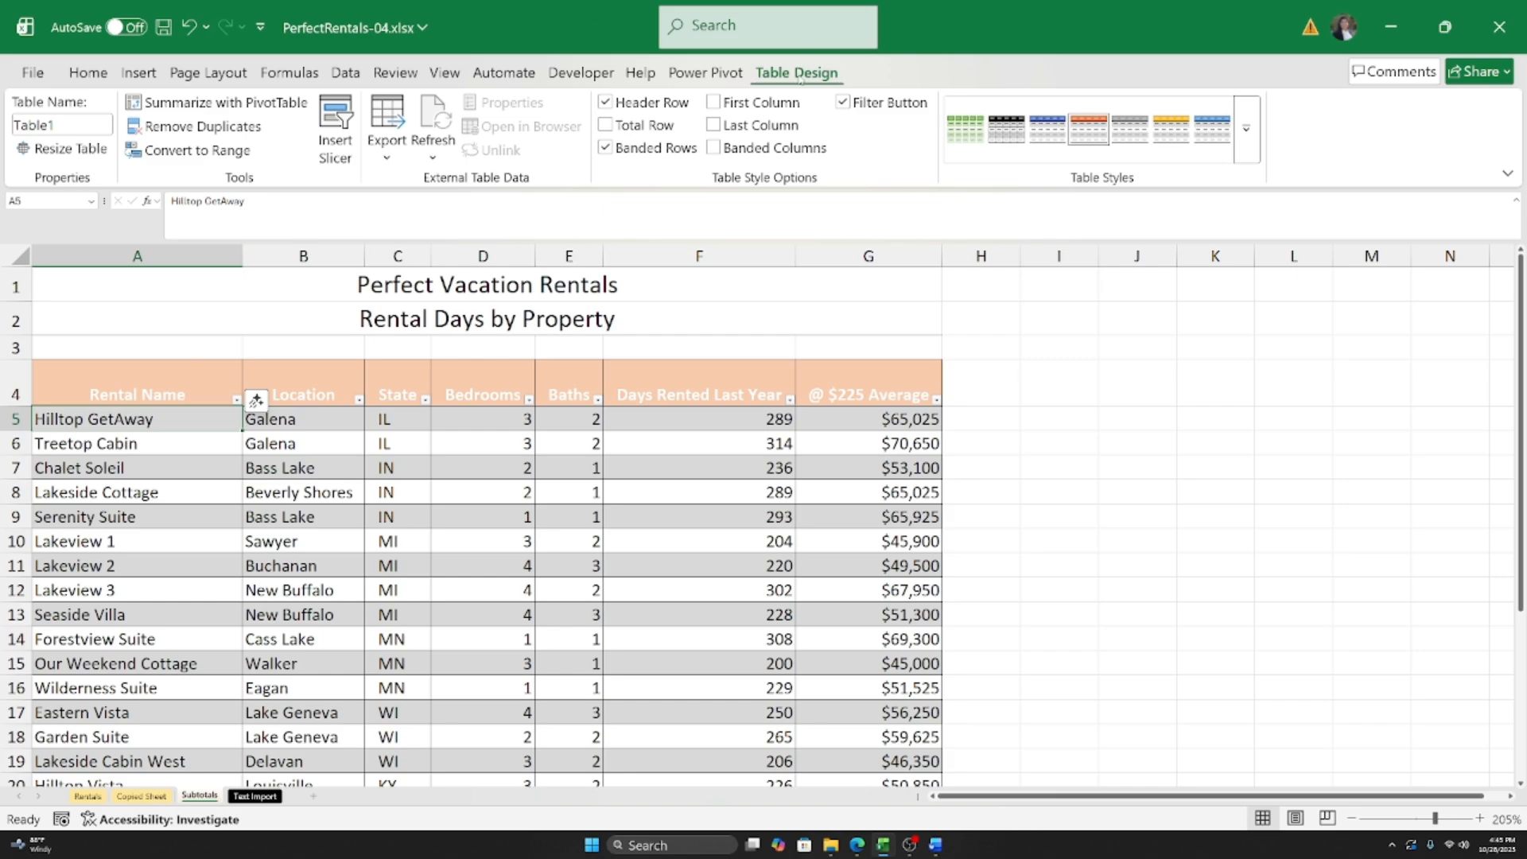
pyautogui.click(168, 151)
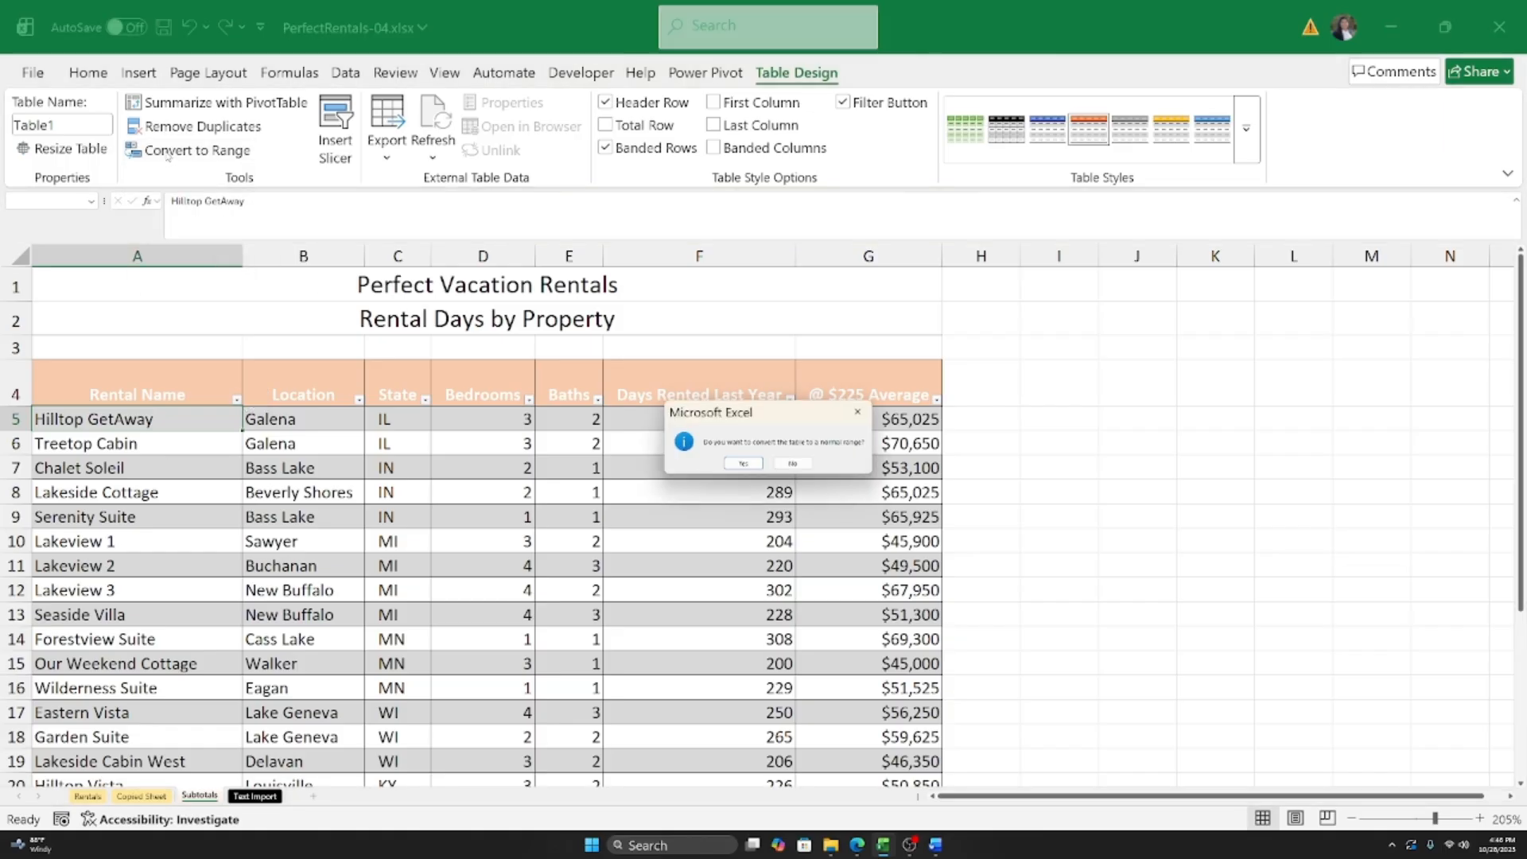
pyautogui.click(742, 464)
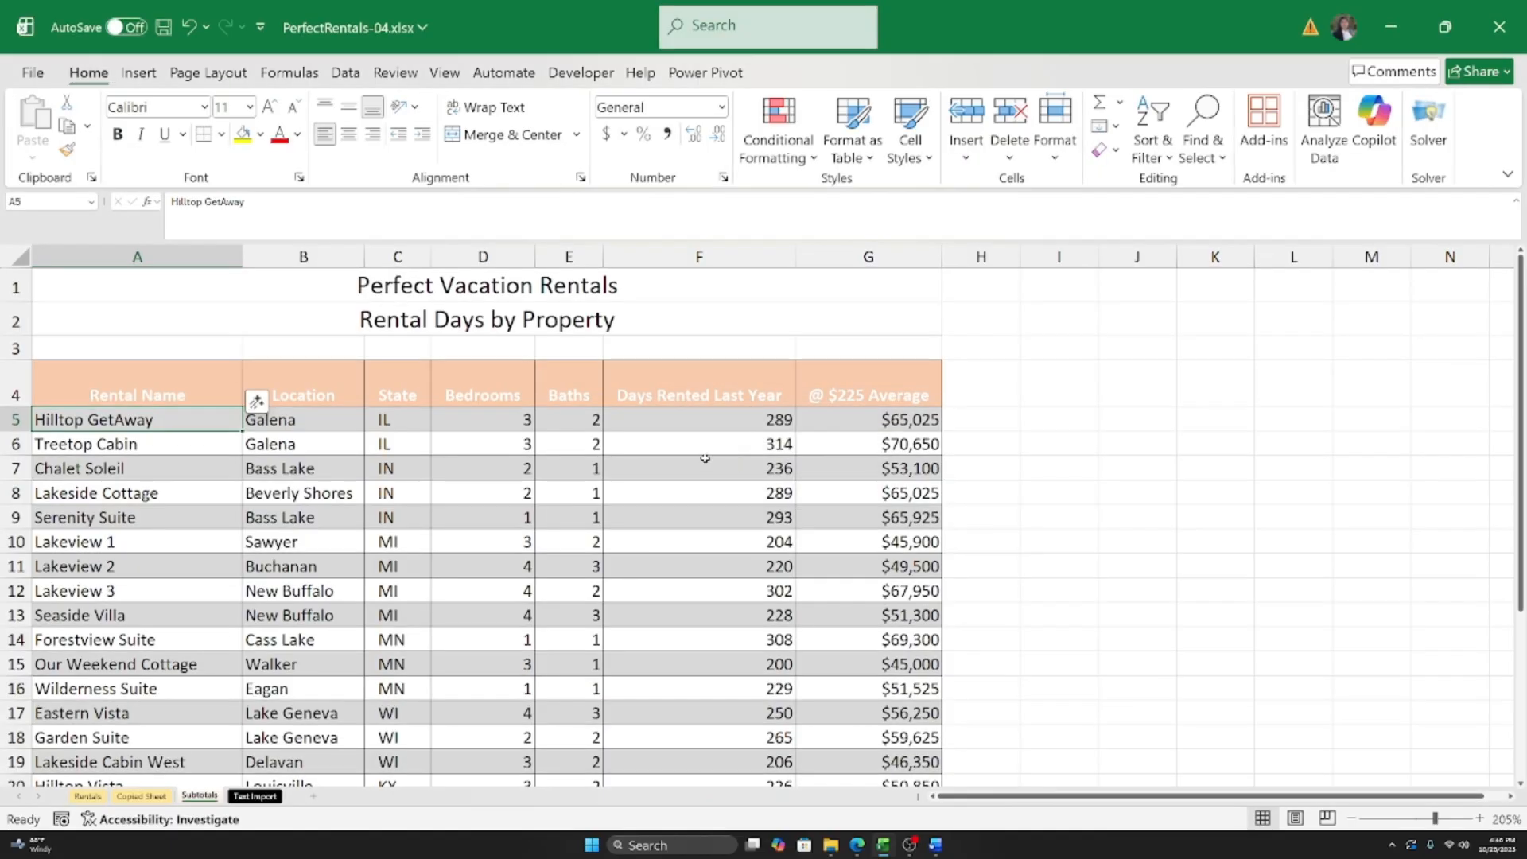
# Step: Open the Subtotal settings for the rental range and place the dialog clear of the Days Rented data
pyautogui.press('Right')
pyautogui.press('Right')
pyautogui.click(112, 427)
pyautogui.click(346, 73)
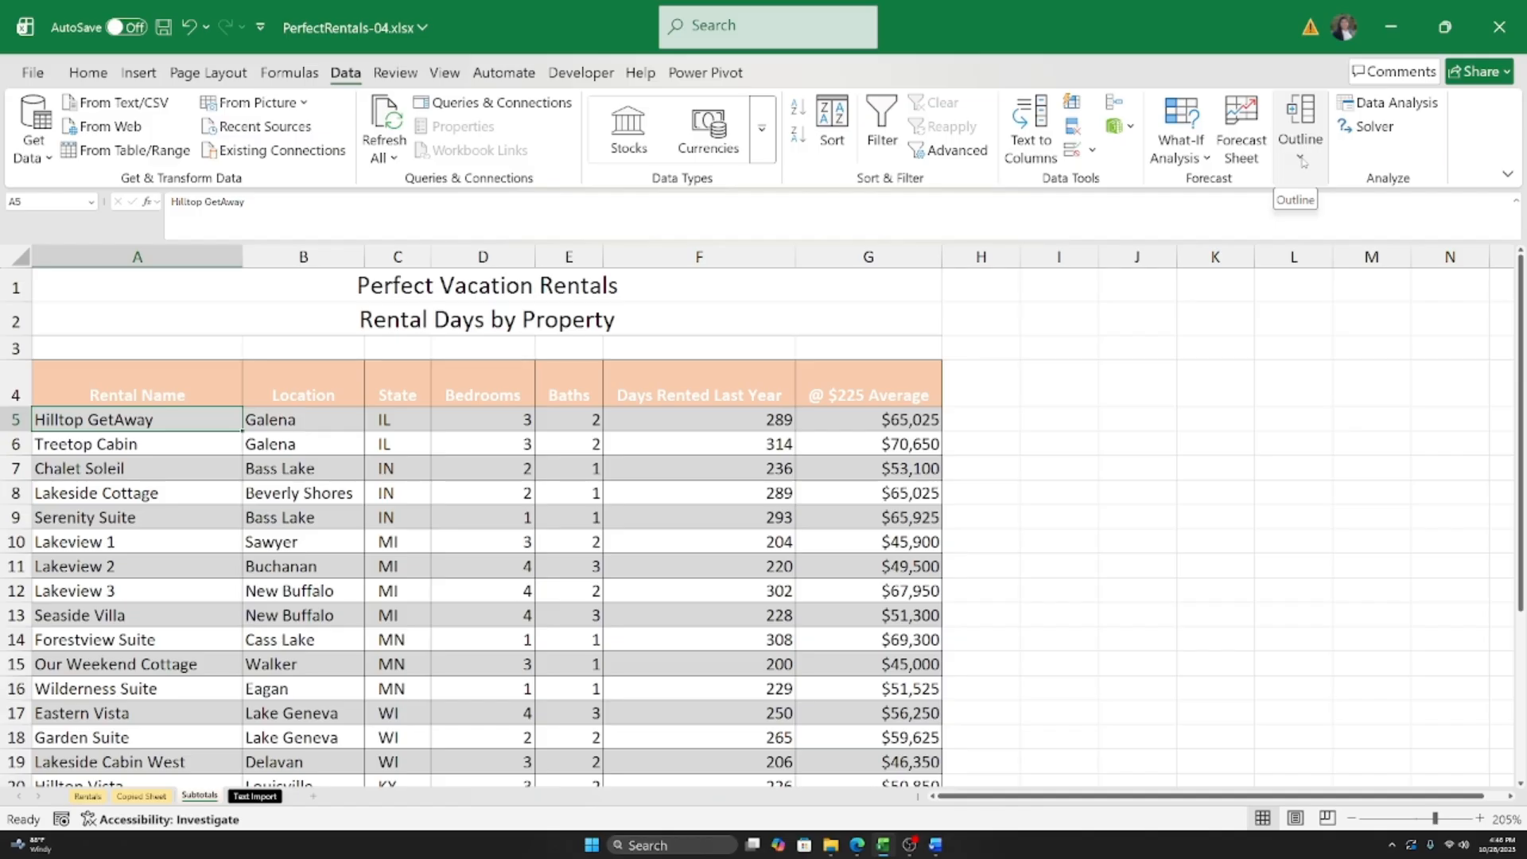
pyautogui.click(1300, 159)
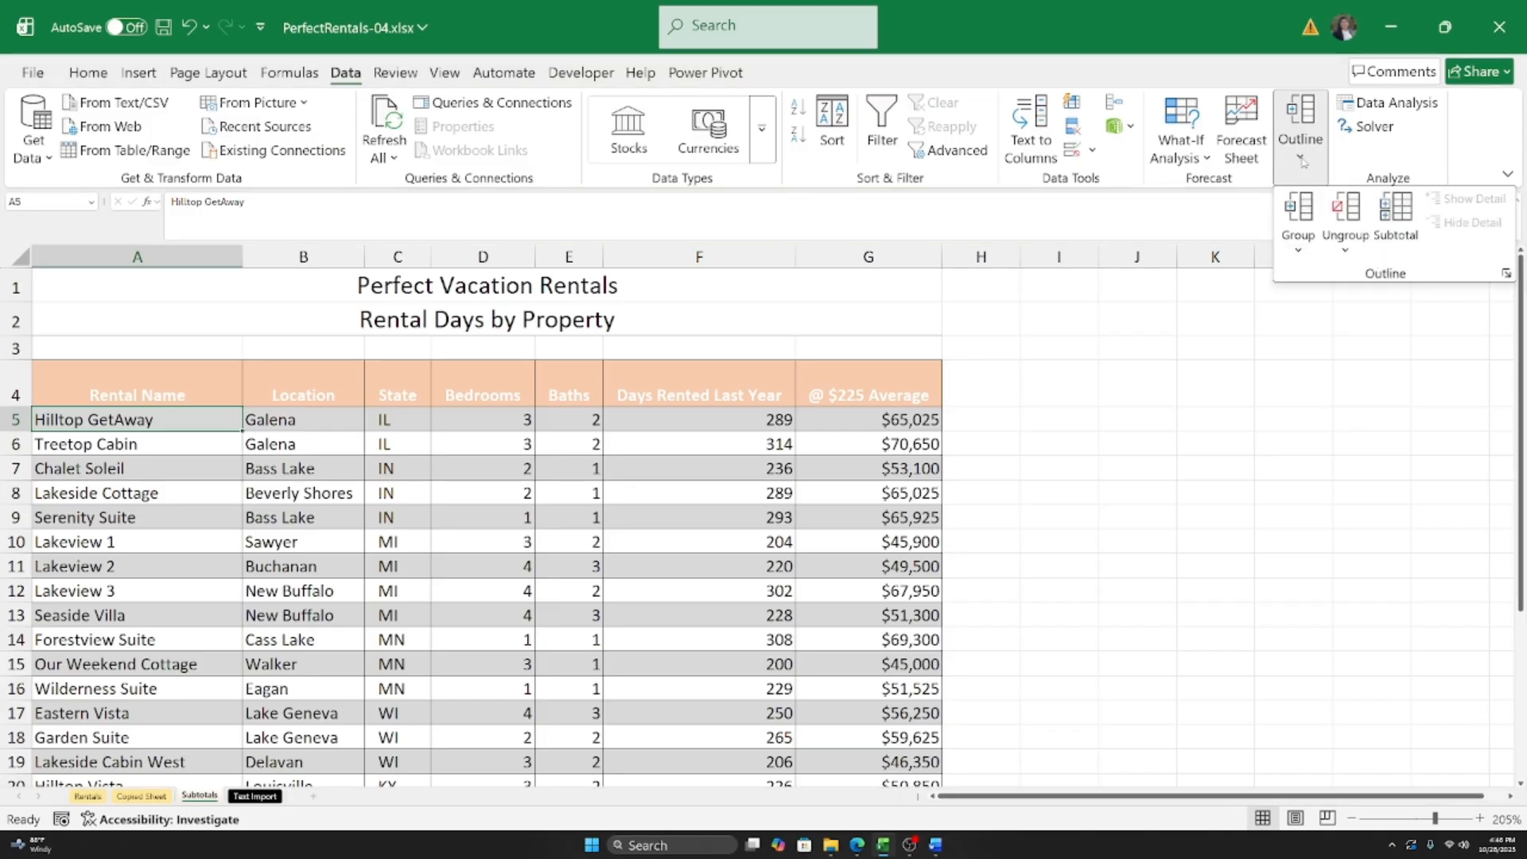
pyautogui.click(1396, 219)
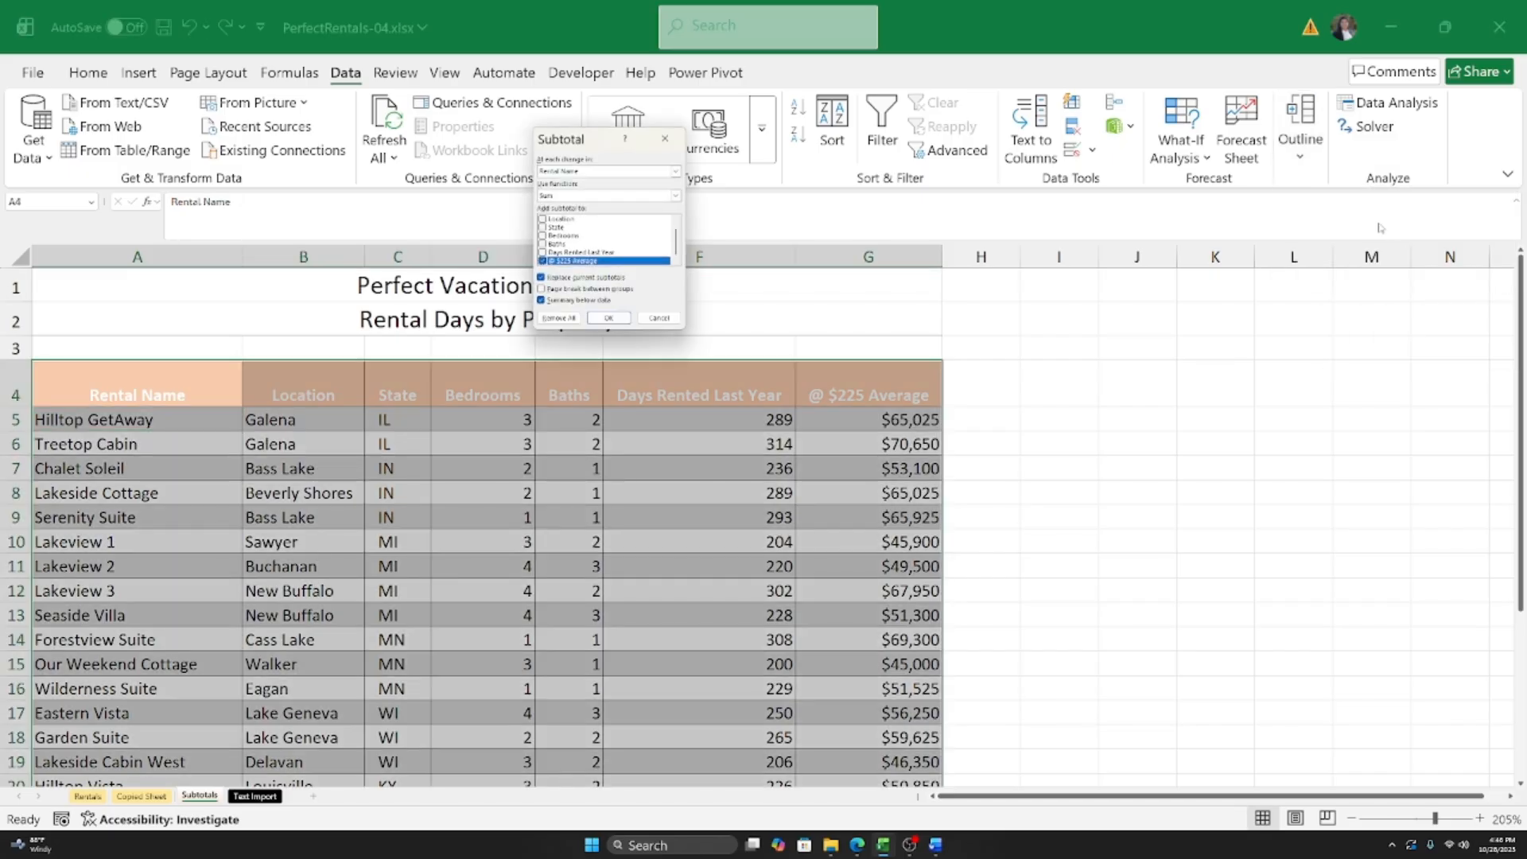
pyautogui.moveTo(581, 147); pyautogui.dragTo(993, 208)
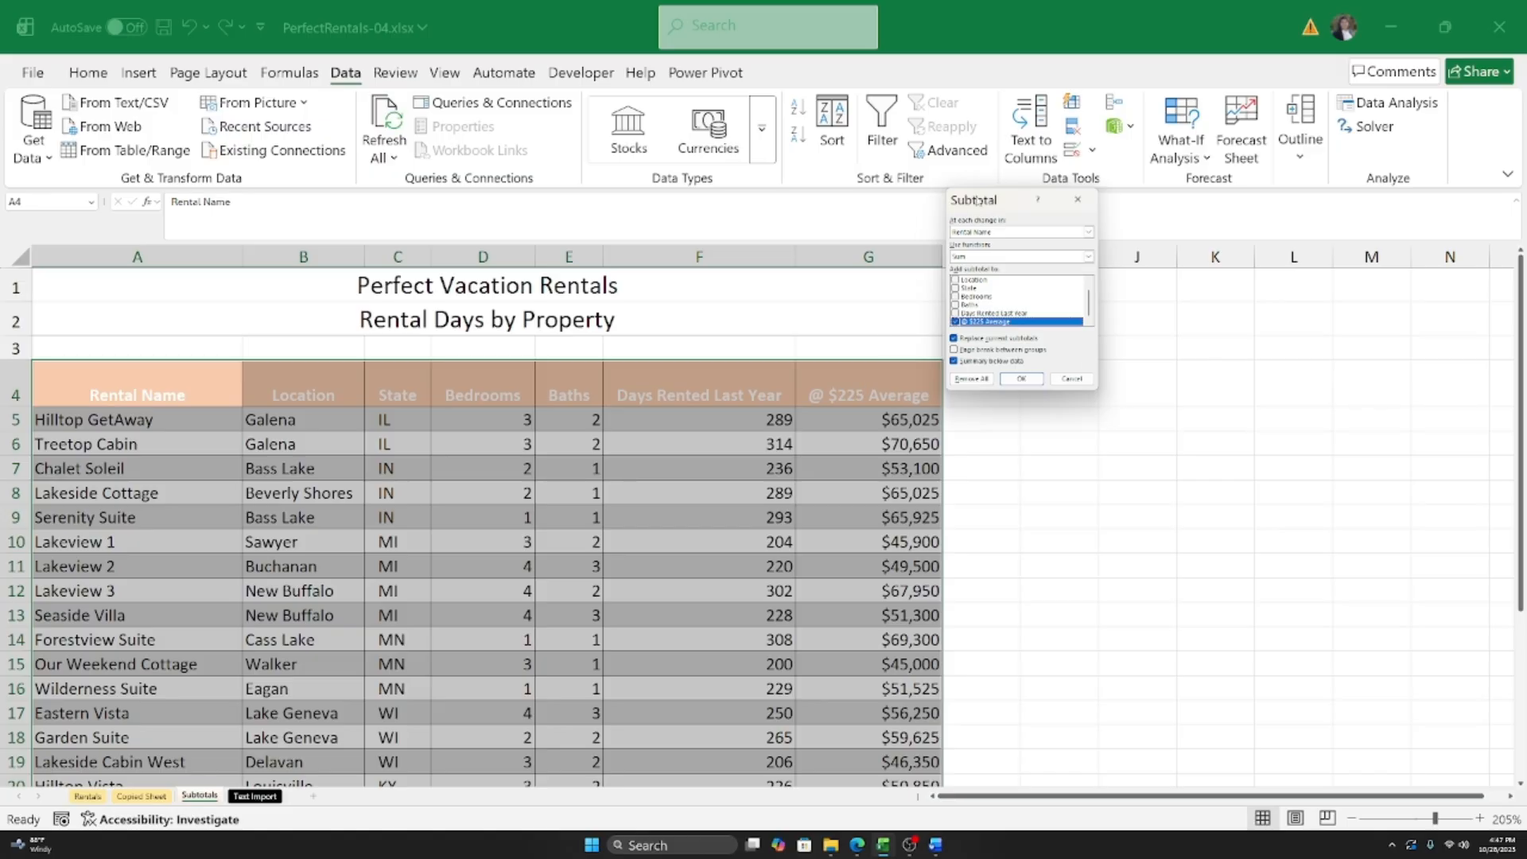
pyautogui.moveTo(977, 200); pyautogui.dragTo(955, 205)
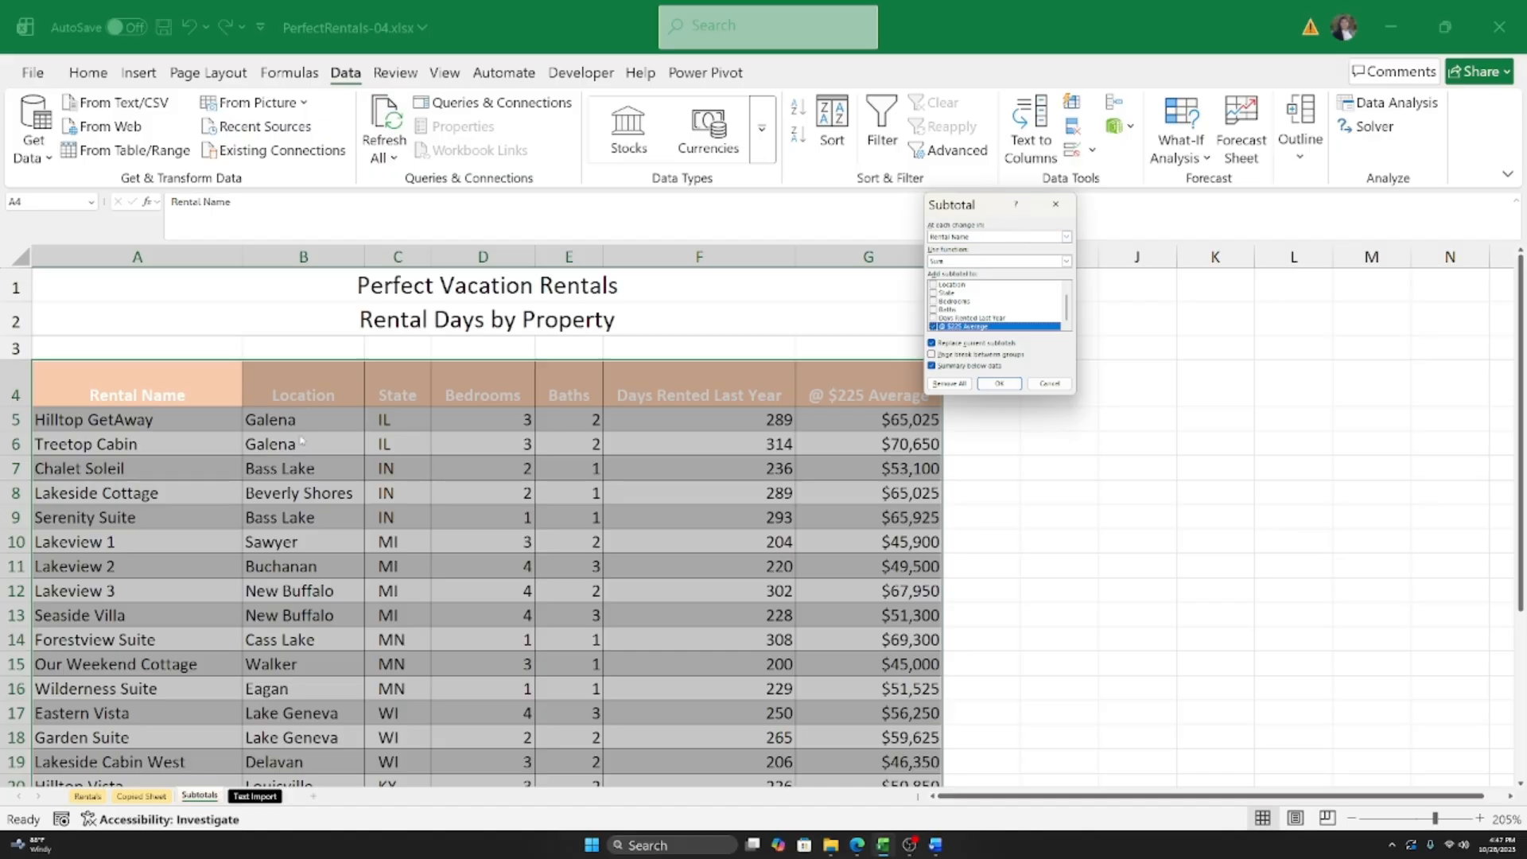
# Step: Add Sum subtotals at each change in State for Days Rented Last Year and @ $225 Average
pyautogui.click(1066, 237)
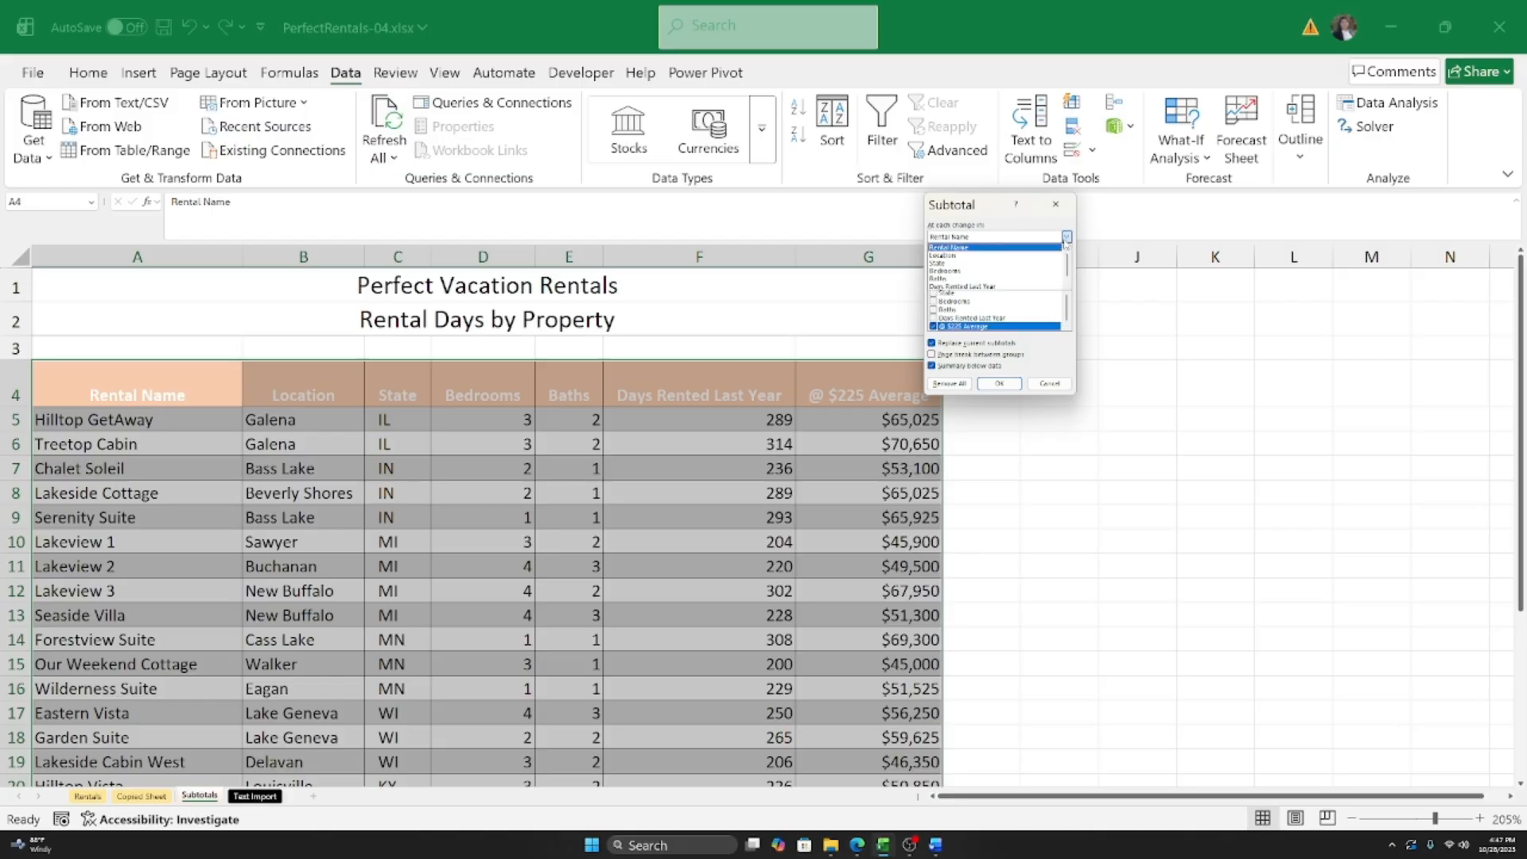
pyautogui.click(961, 264)
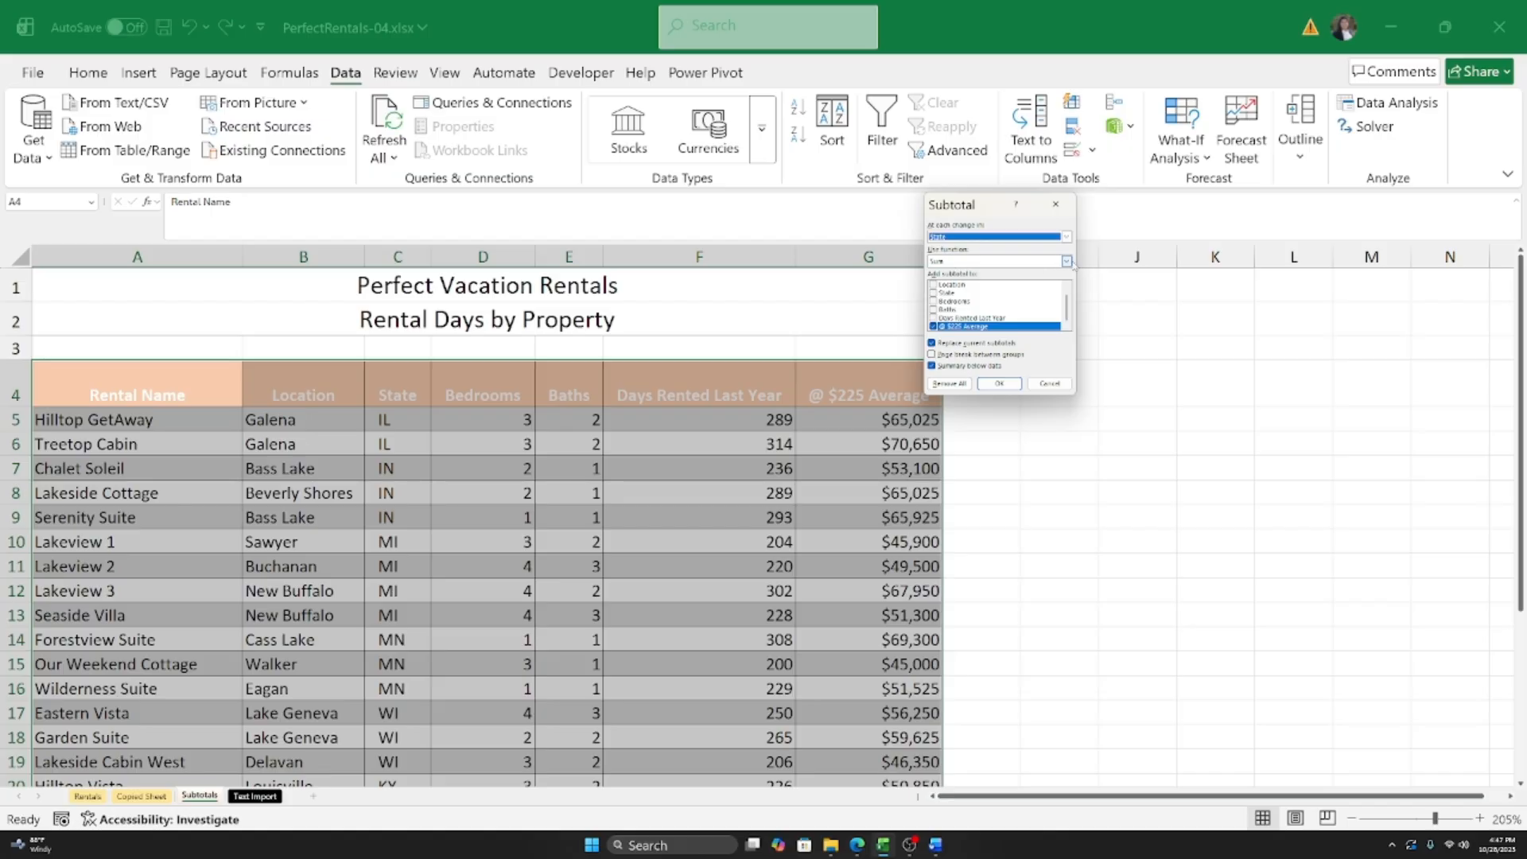
pyautogui.click(1066, 261)
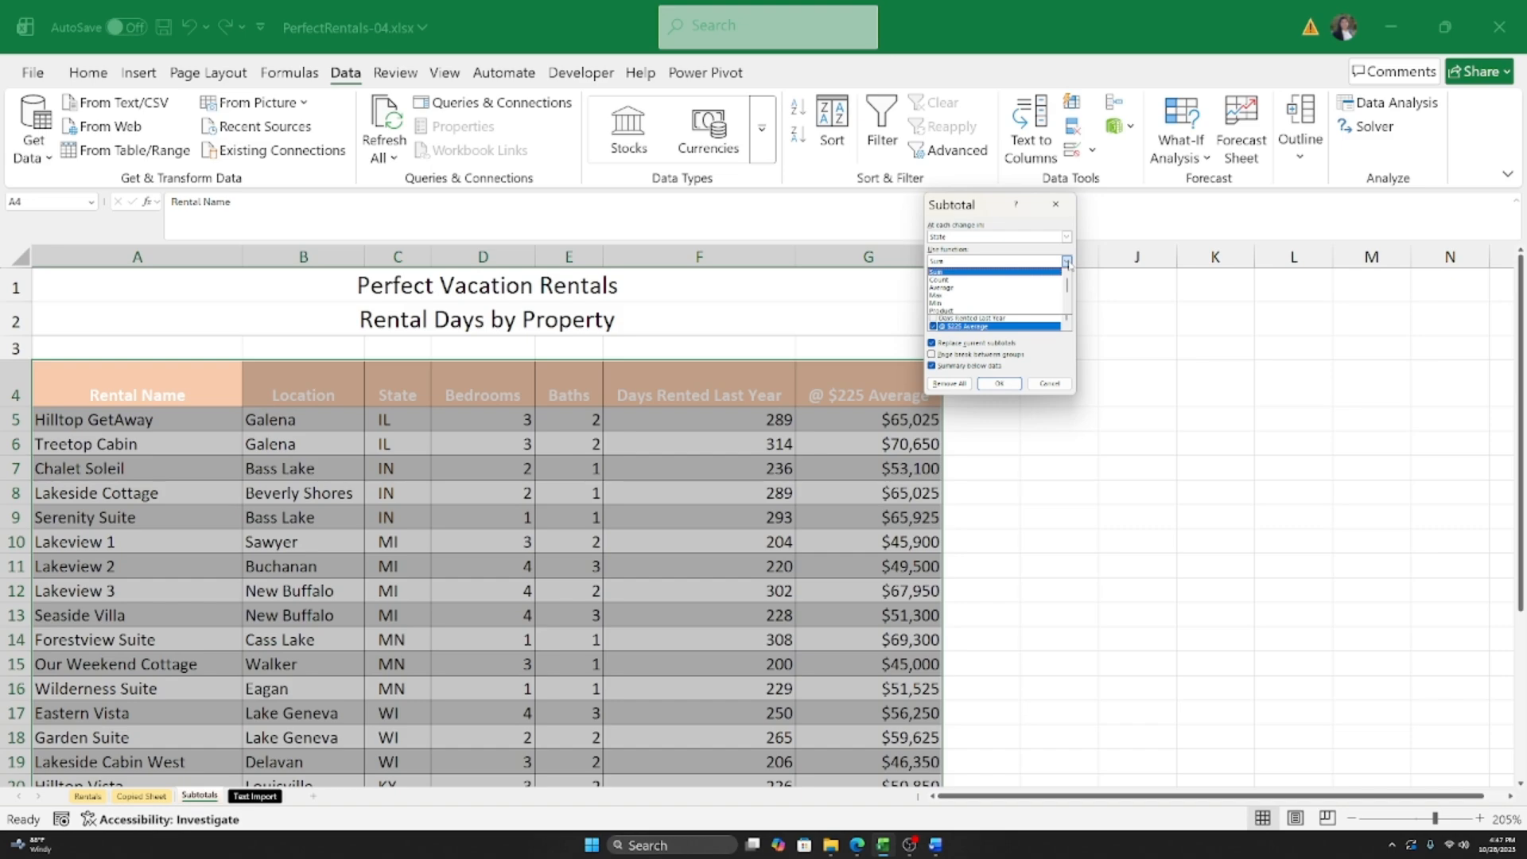
pyautogui.click(943, 274)
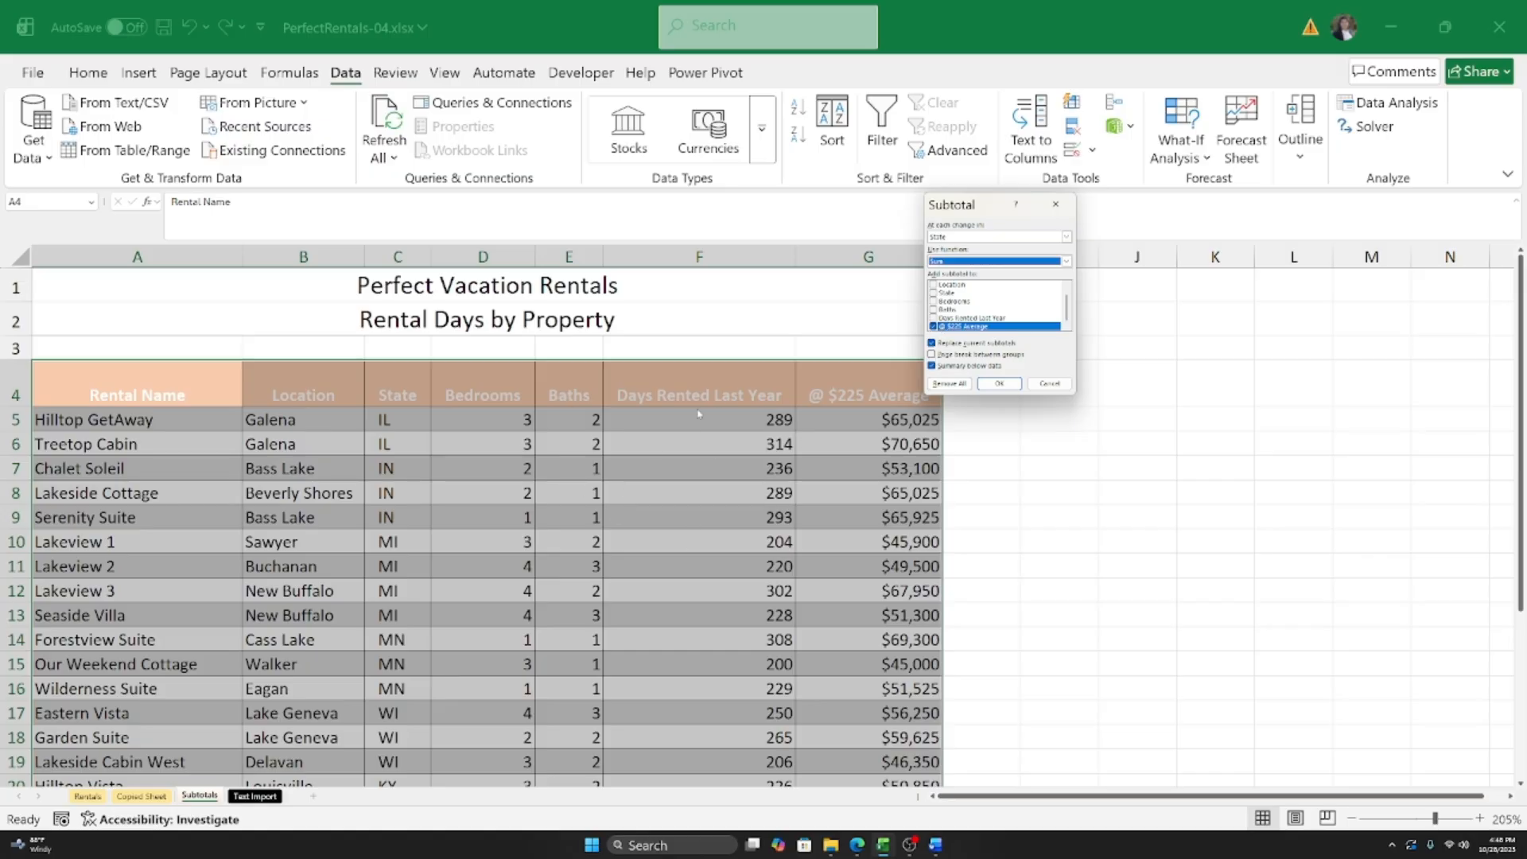
pyautogui.click(934, 318)
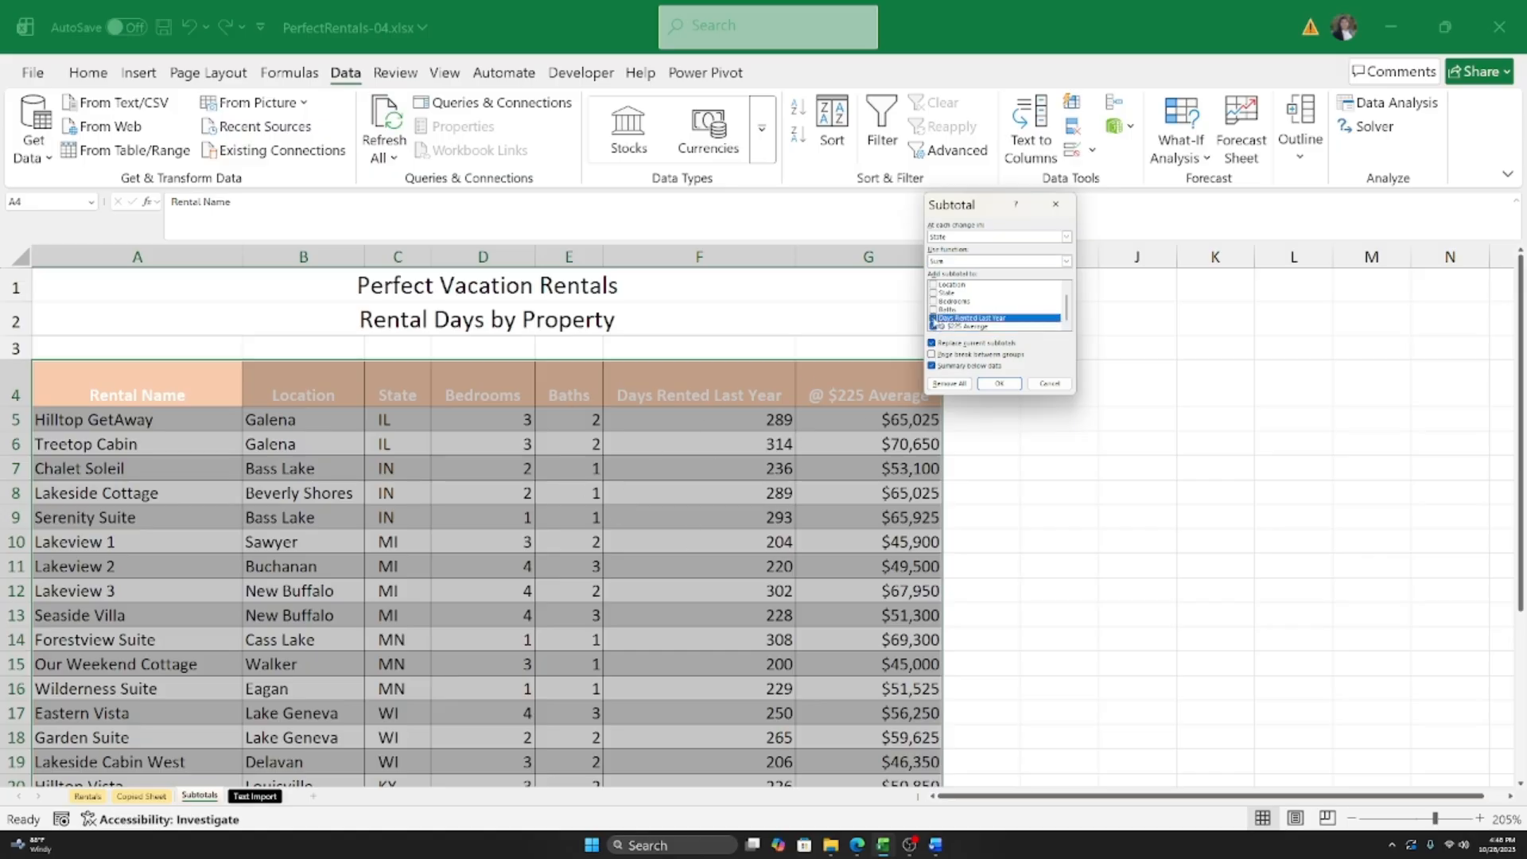
pyautogui.click(994, 384)
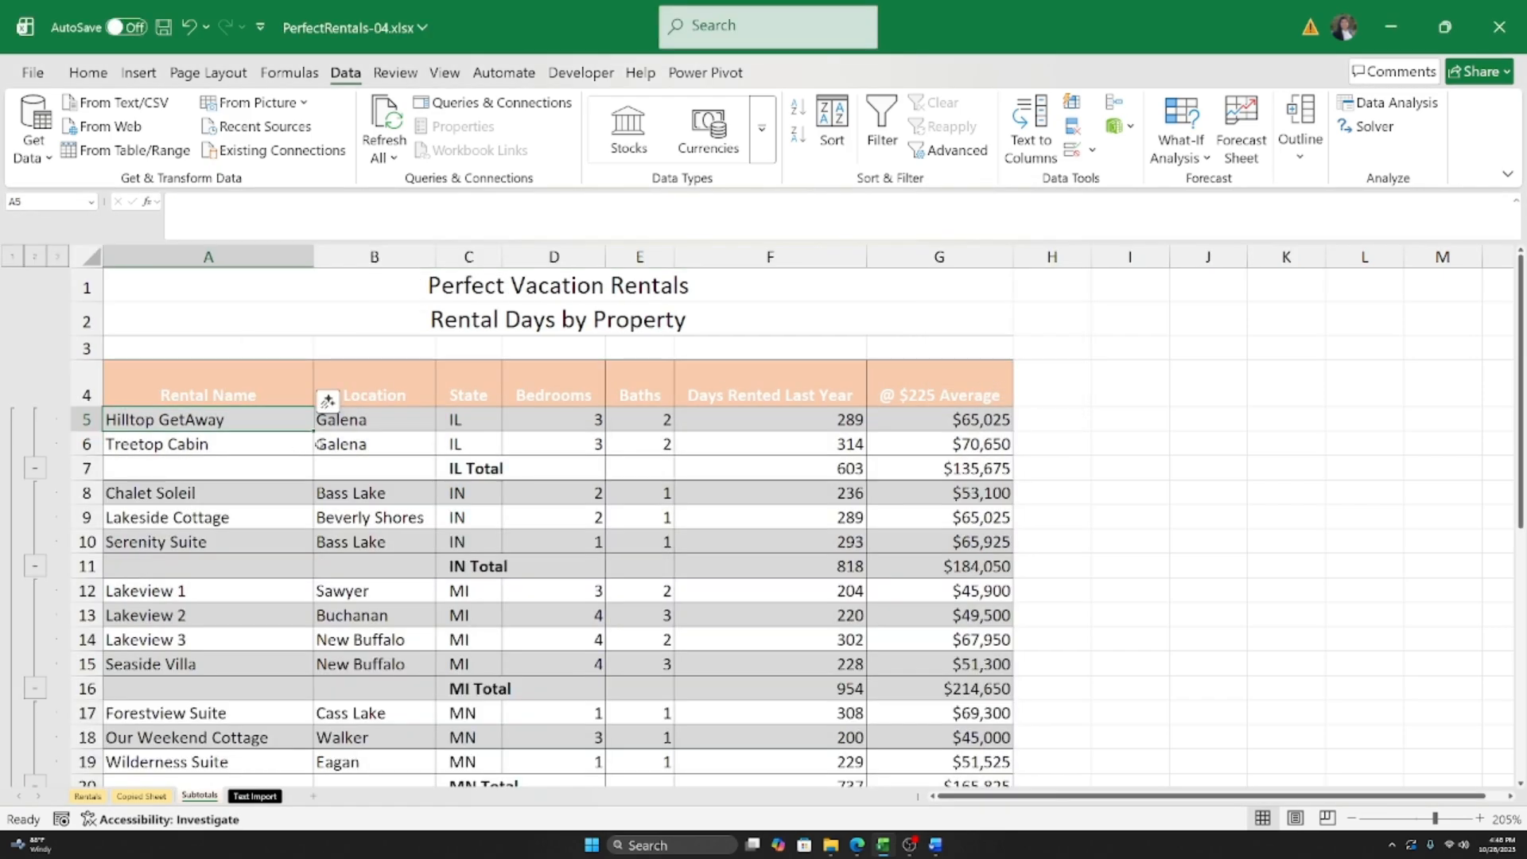
# Step: Review the state subtotal rows through the sheet and inspect the IL Total formula in the @ $225 Average column
pyautogui.scroll(-3, 564, 440)
pyautogui.scroll(-6, 564, 440)
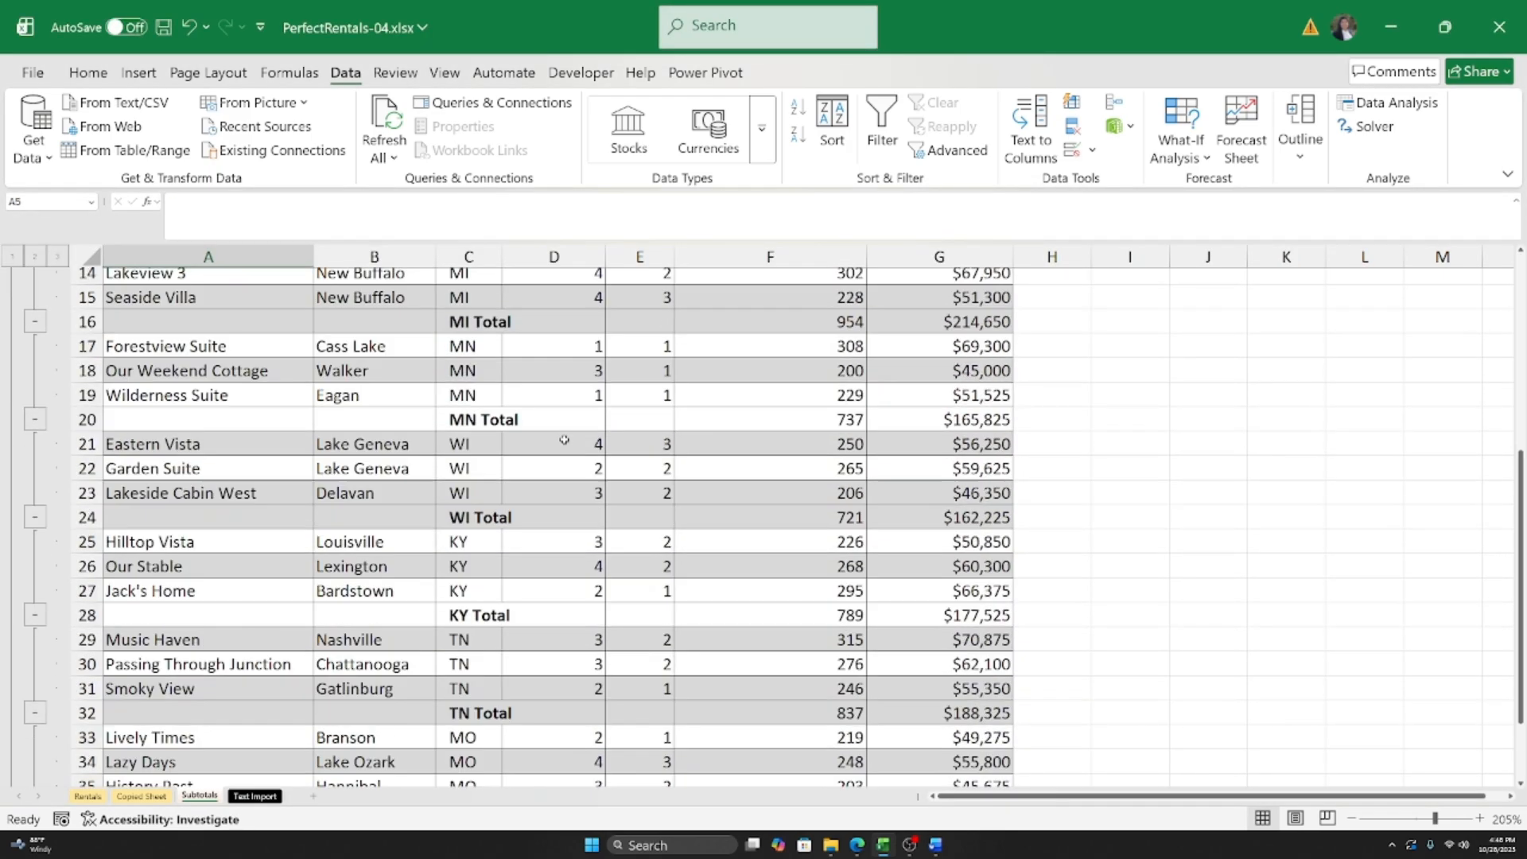
pyautogui.click(470, 426)
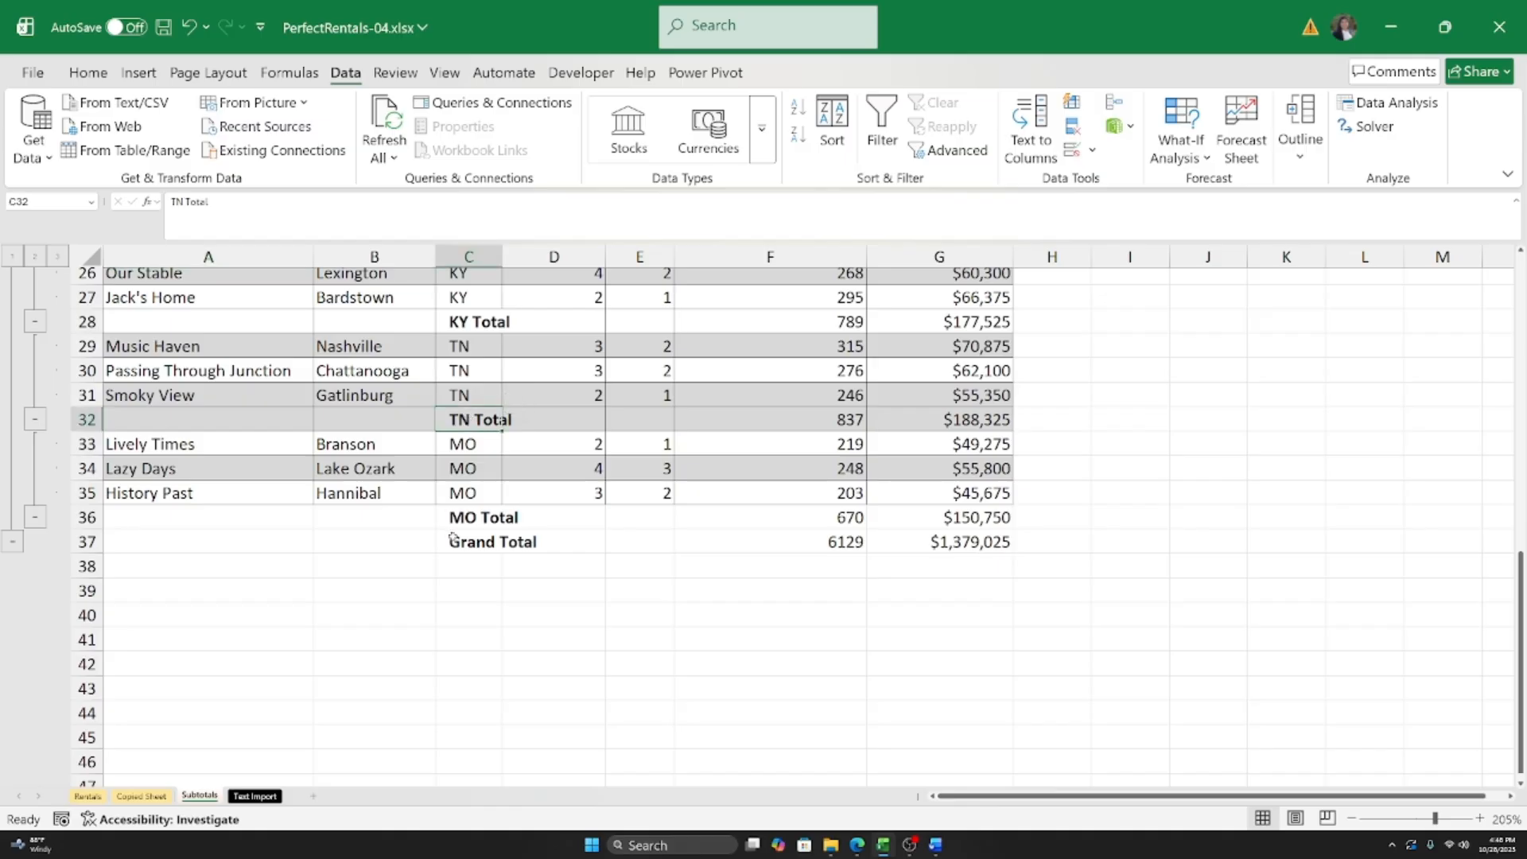
pyautogui.scroll(8, 464, 445)
pyautogui.click(467, 462)
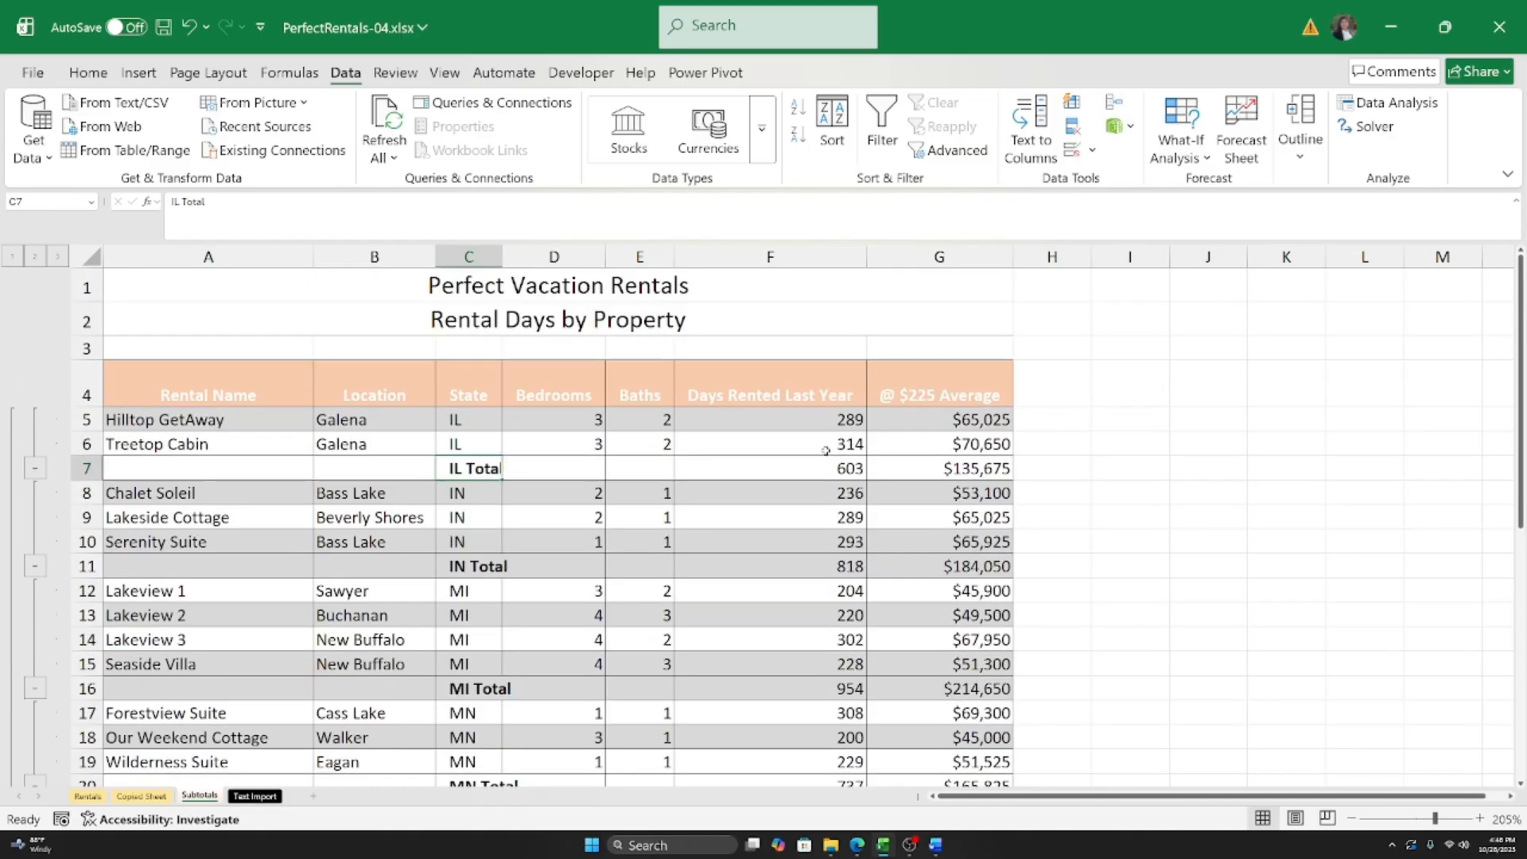
pyautogui.click(929, 465)
pyautogui.scroll(-4, 399, 568)
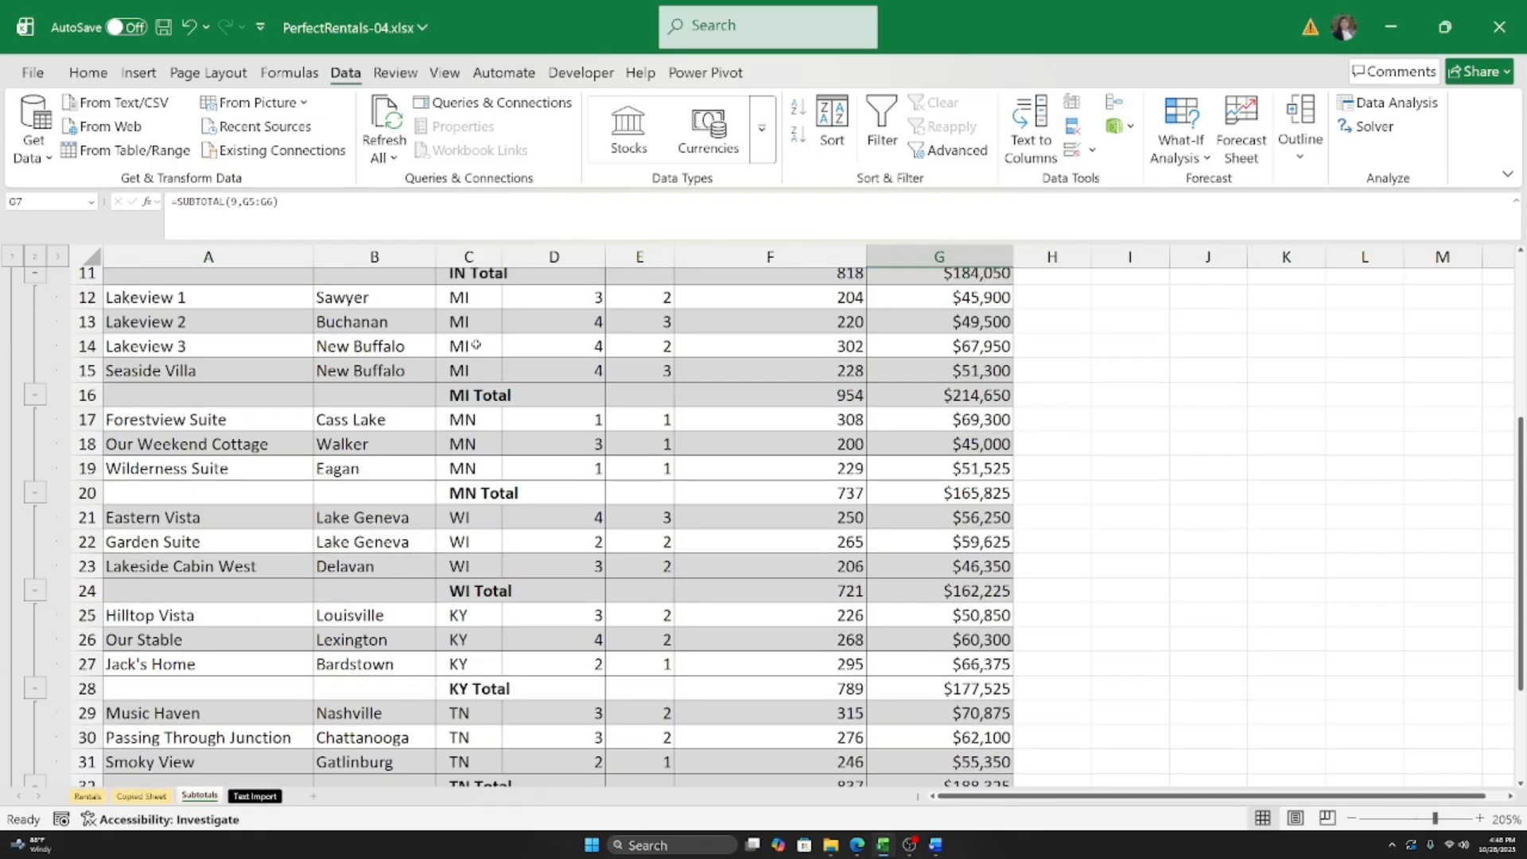
# Step: Check the MI, MN and MO total rows and the Grand Total for days rented and @ $225 Average
pyautogui.click(464, 395)
pyautogui.click(470, 493)
pyautogui.scroll(-3, 475, 494)
pyautogui.click(461, 668)
pyautogui.click(465, 689)
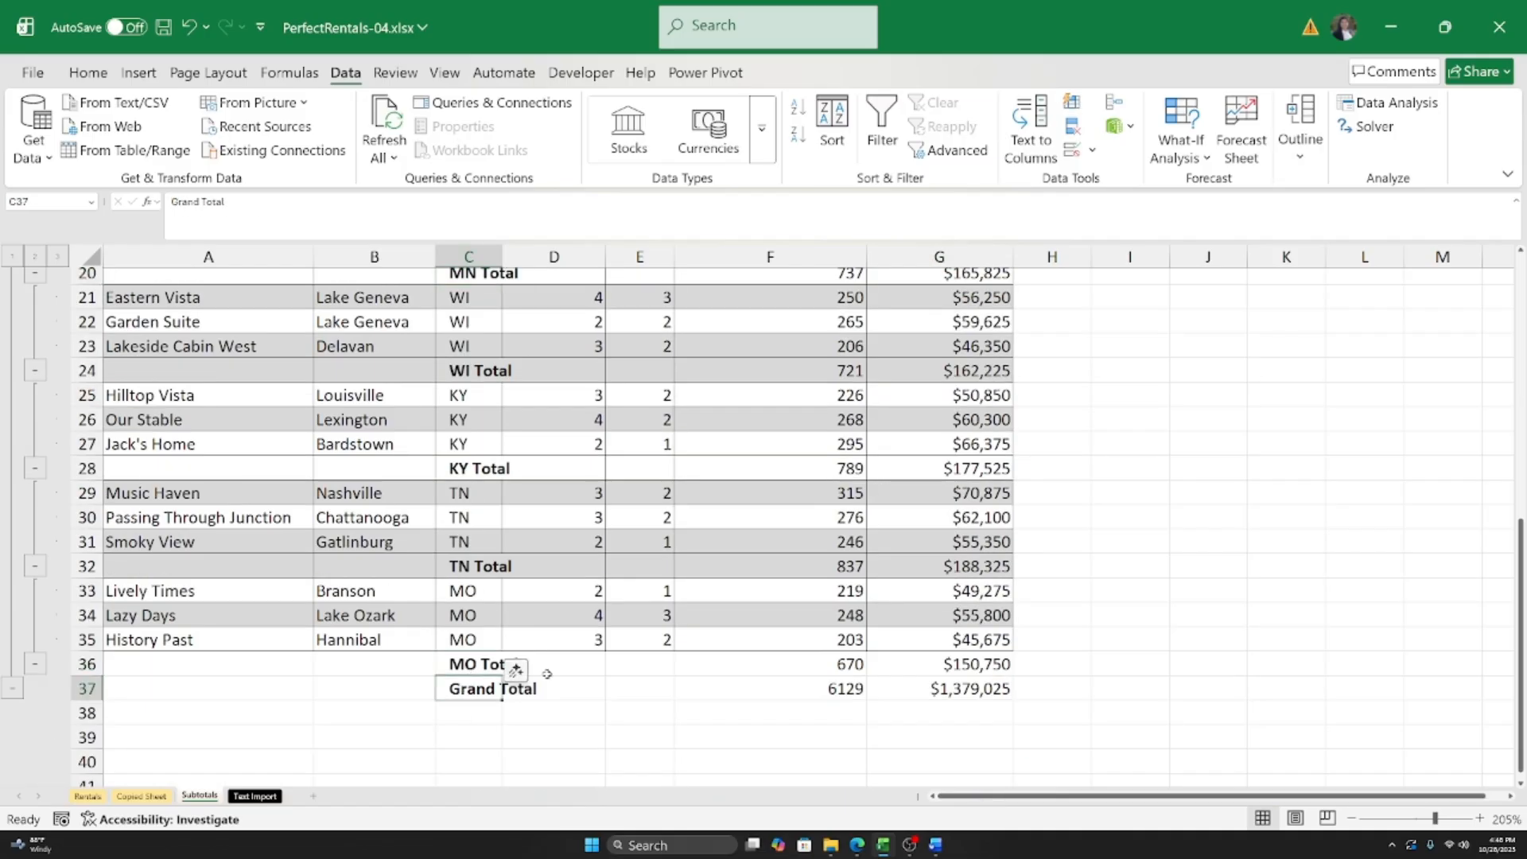
pyautogui.click(847, 684)
pyautogui.click(925, 687)
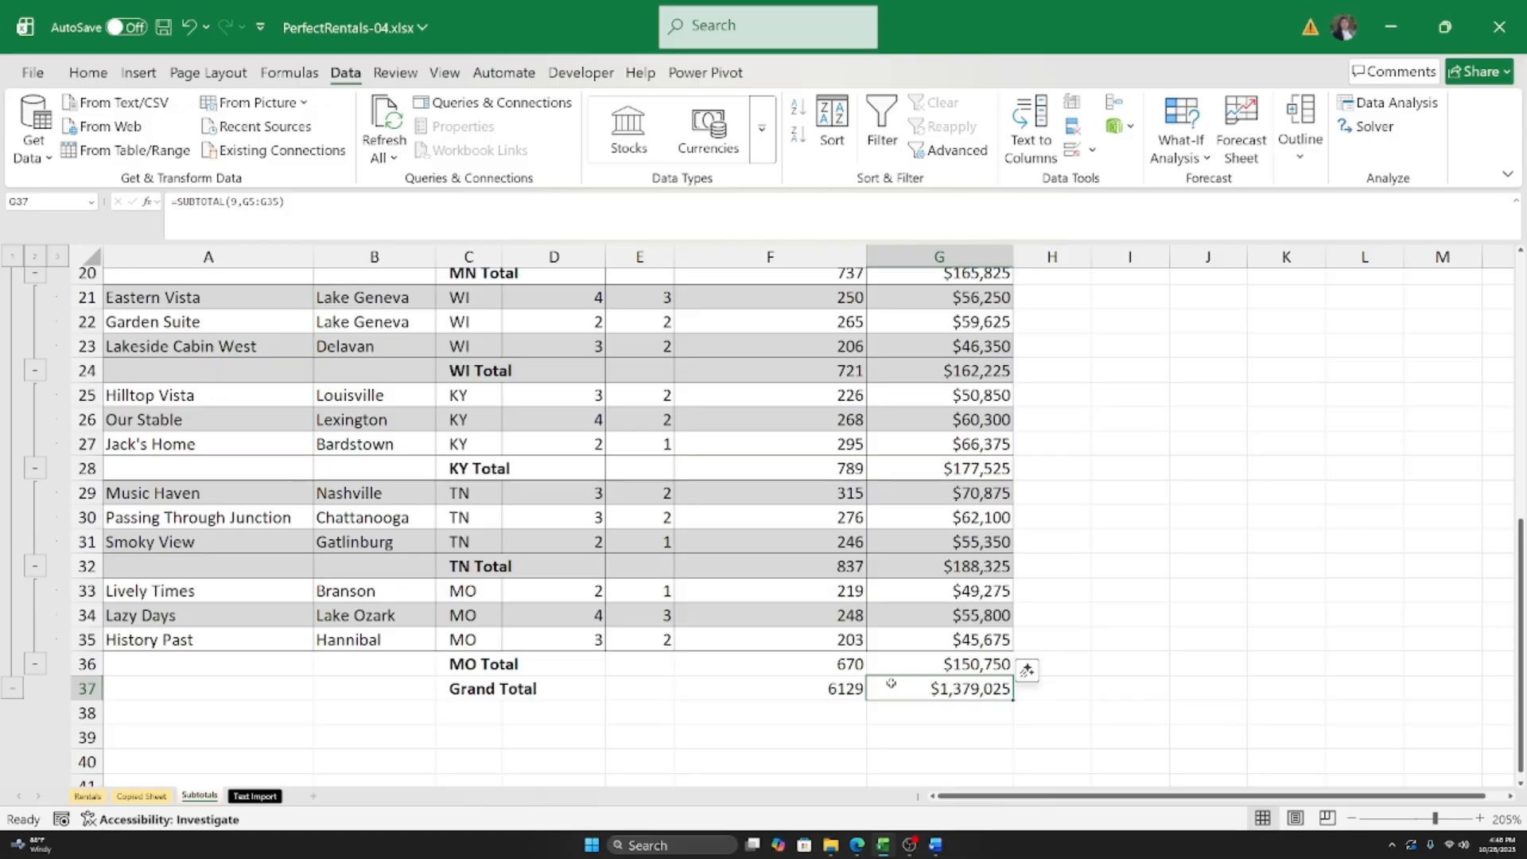
# Step: Review the grouping by state again, checking the IL Total and KY Total rows and the State heading
pyautogui.scroll(6, 874, 679)
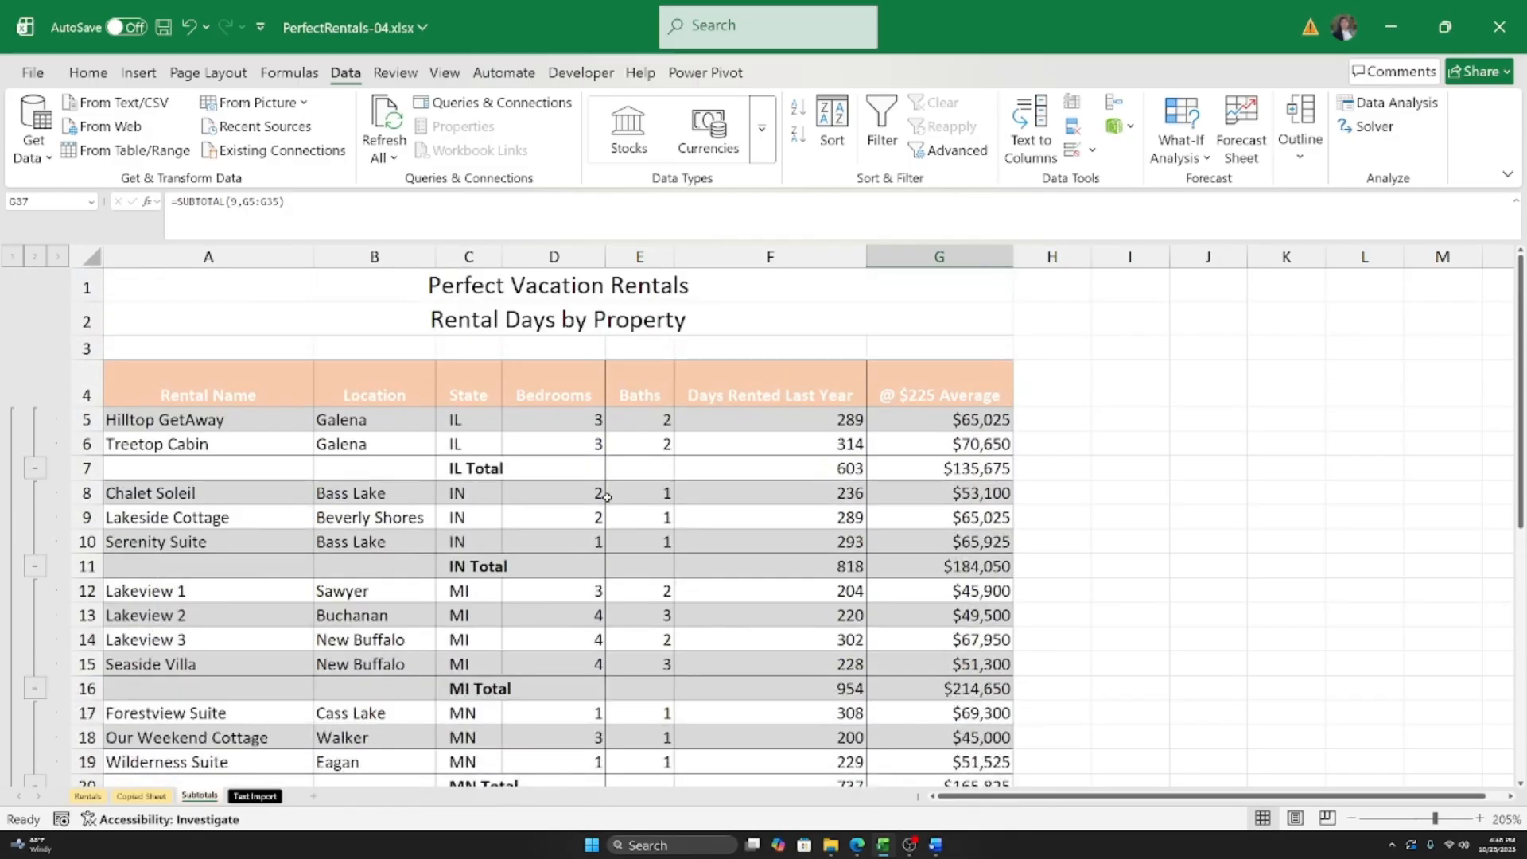
pyautogui.scroll(-2, 588, 549)
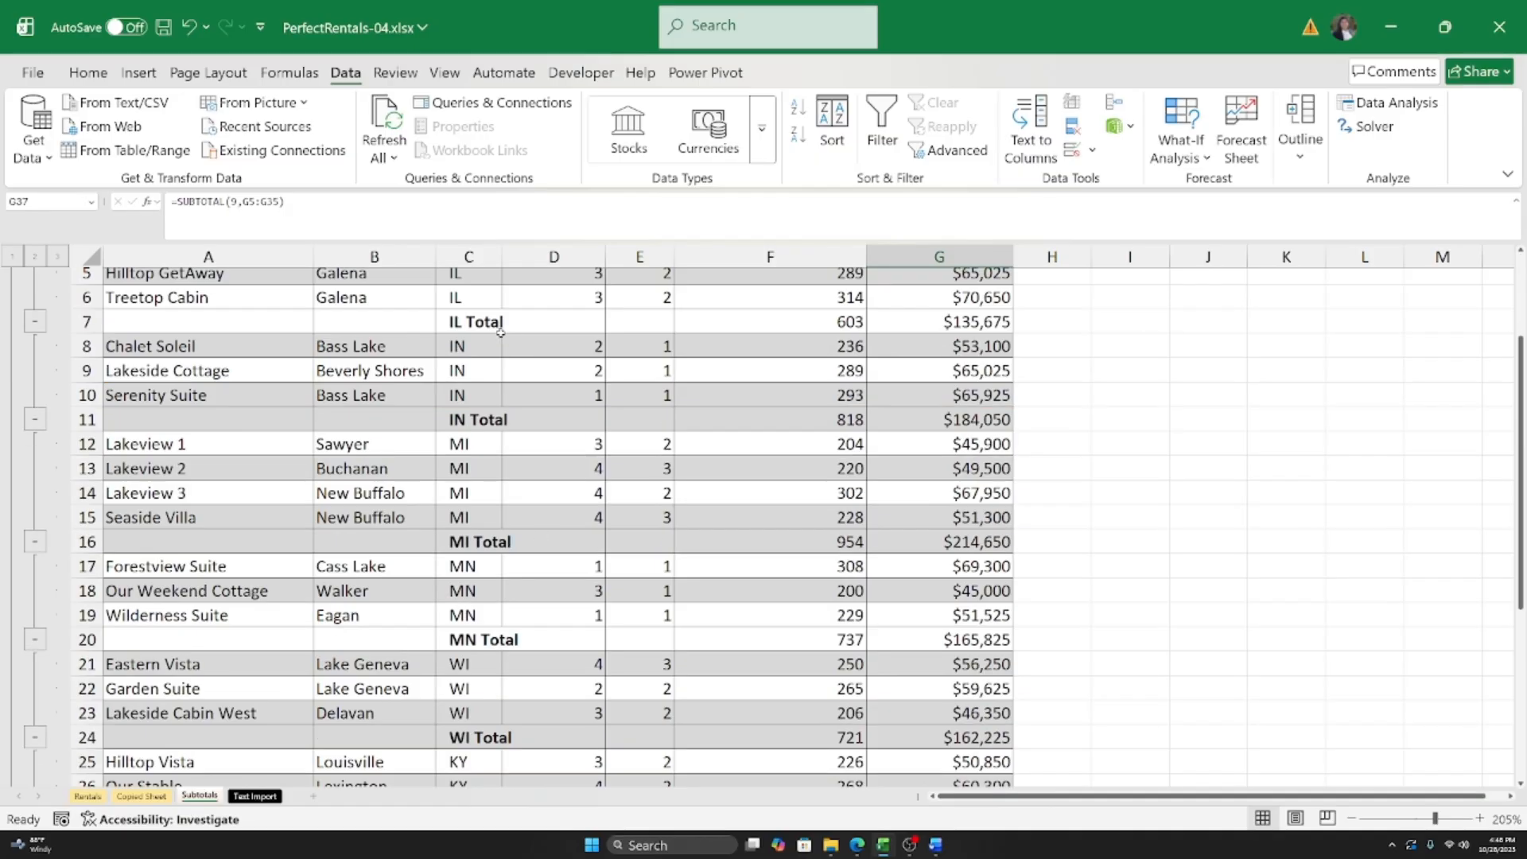
pyautogui.scroll(1, 489, 358)
pyautogui.click(460, 393)
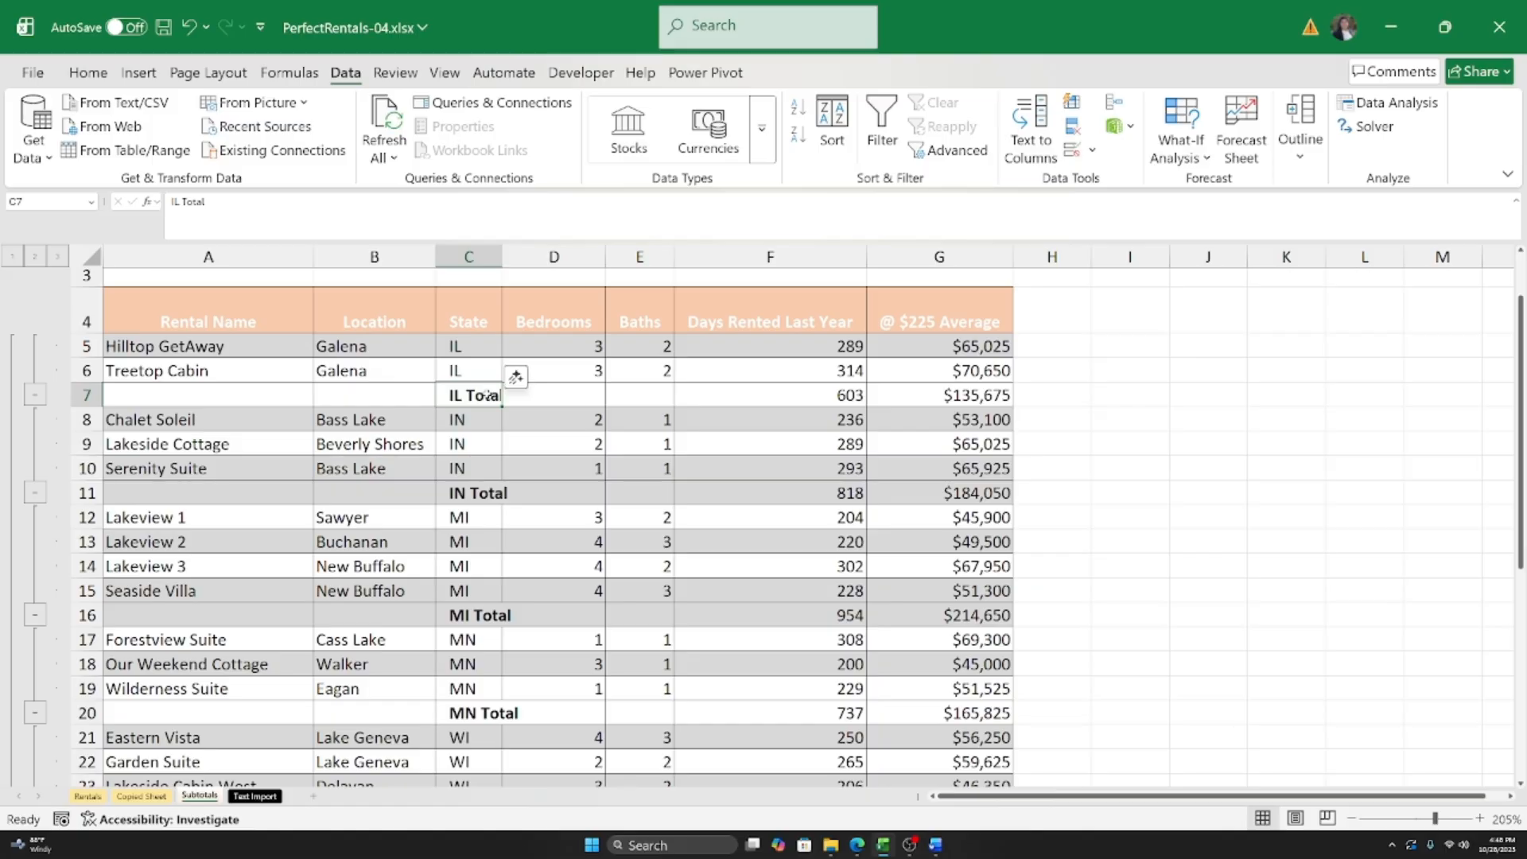
pyautogui.scroll(-6, 458, 467)
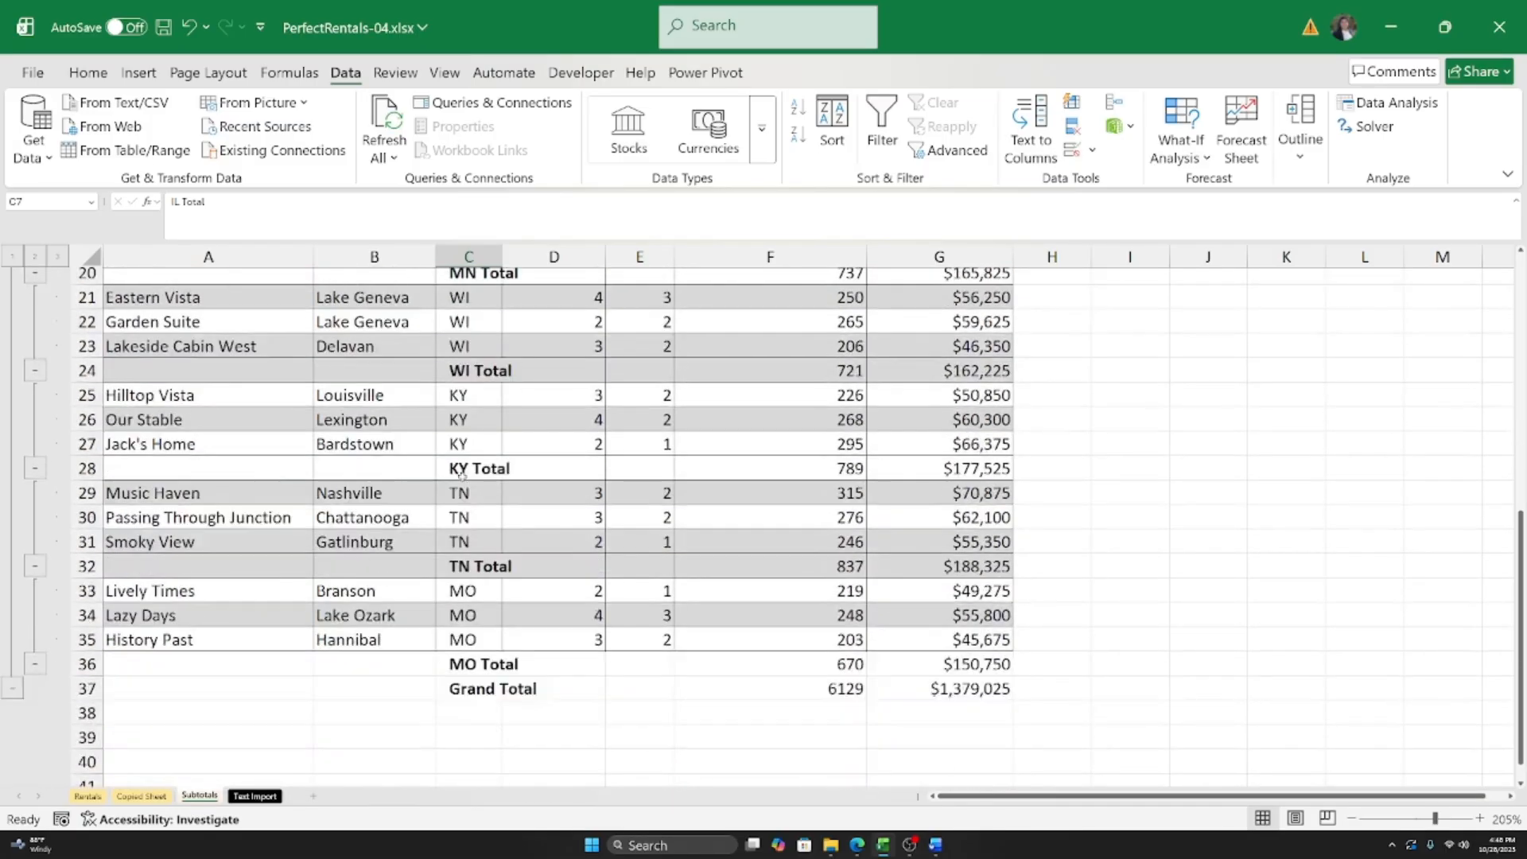
pyautogui.scroll(1, 458, 468)
pyautogui.click(461, 544)
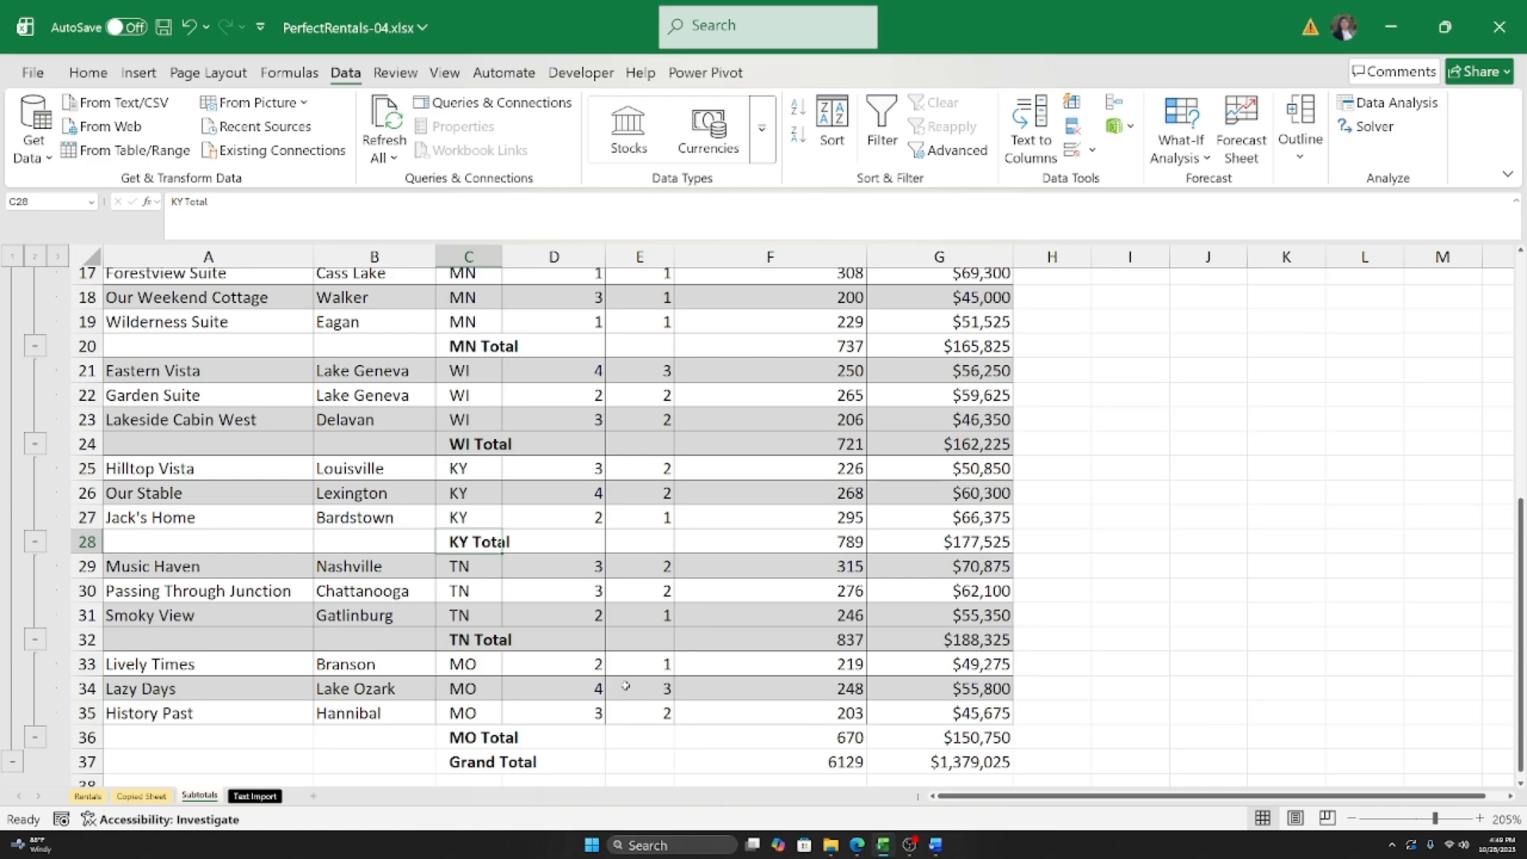
pyautogui.scroll(6, 620, 684)
pyautogui.click(444, 375)
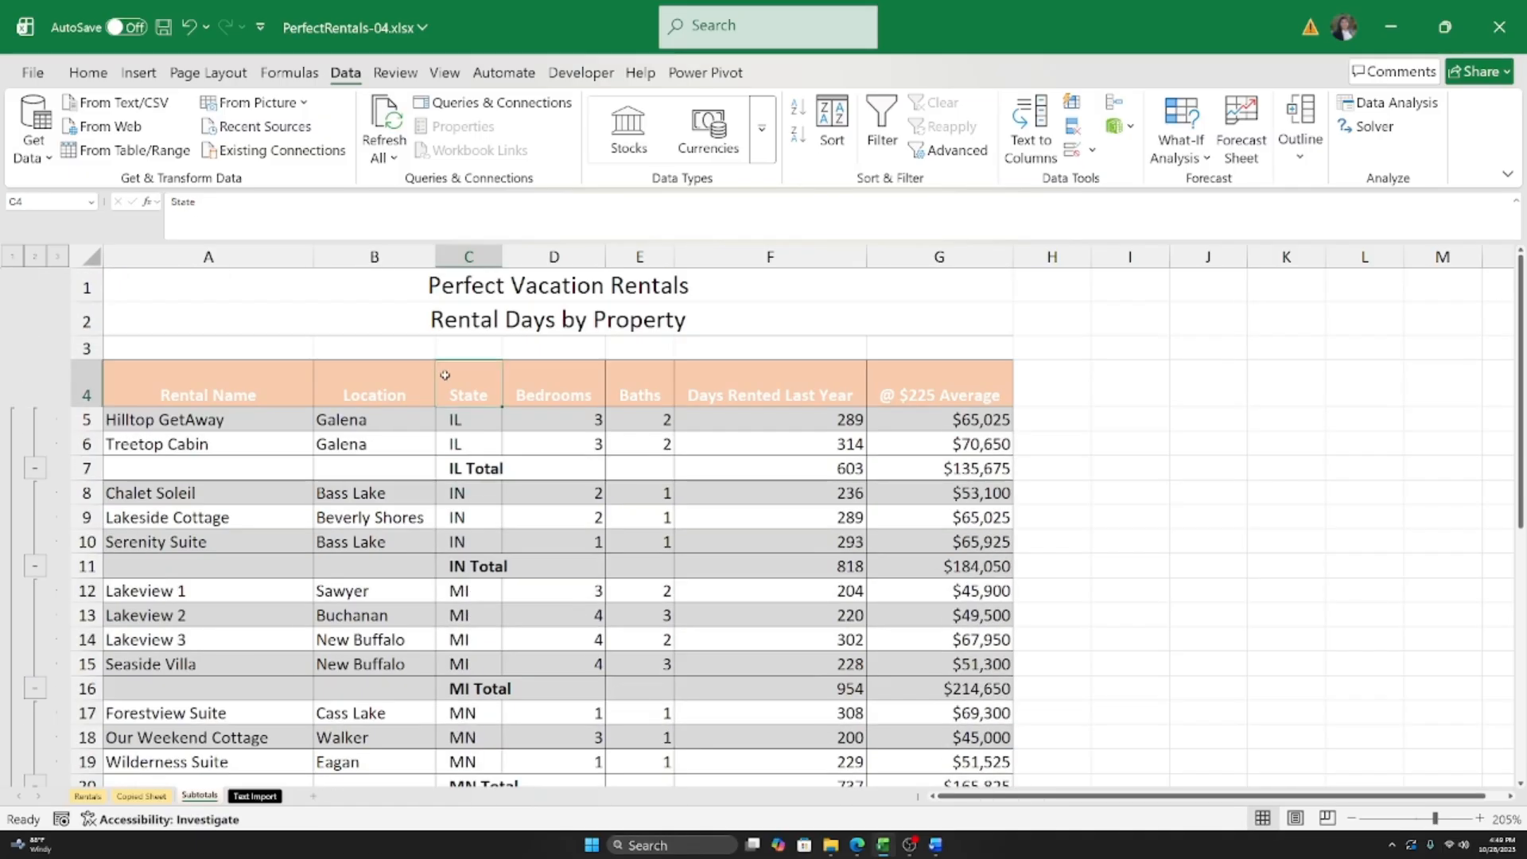
# Step: Examine the IL and IN entries in the State column and the grouped rows of the following states
pyautogui.moveTo(461, 419); pyautogui.dragTo(477, 566)
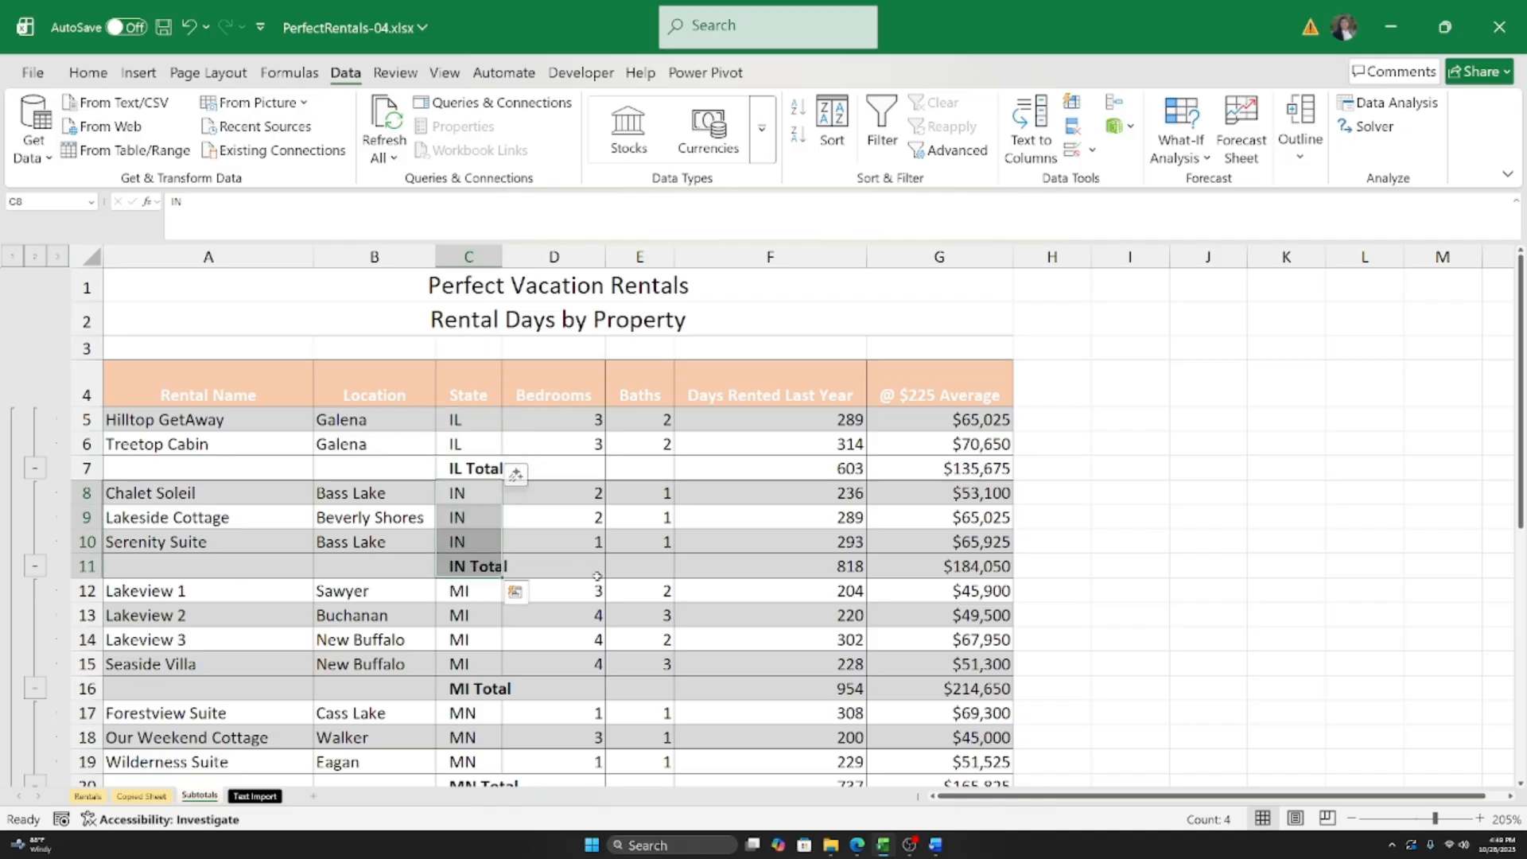
pyautogui.click(633, 566)
pyautogui.click(464, 415)
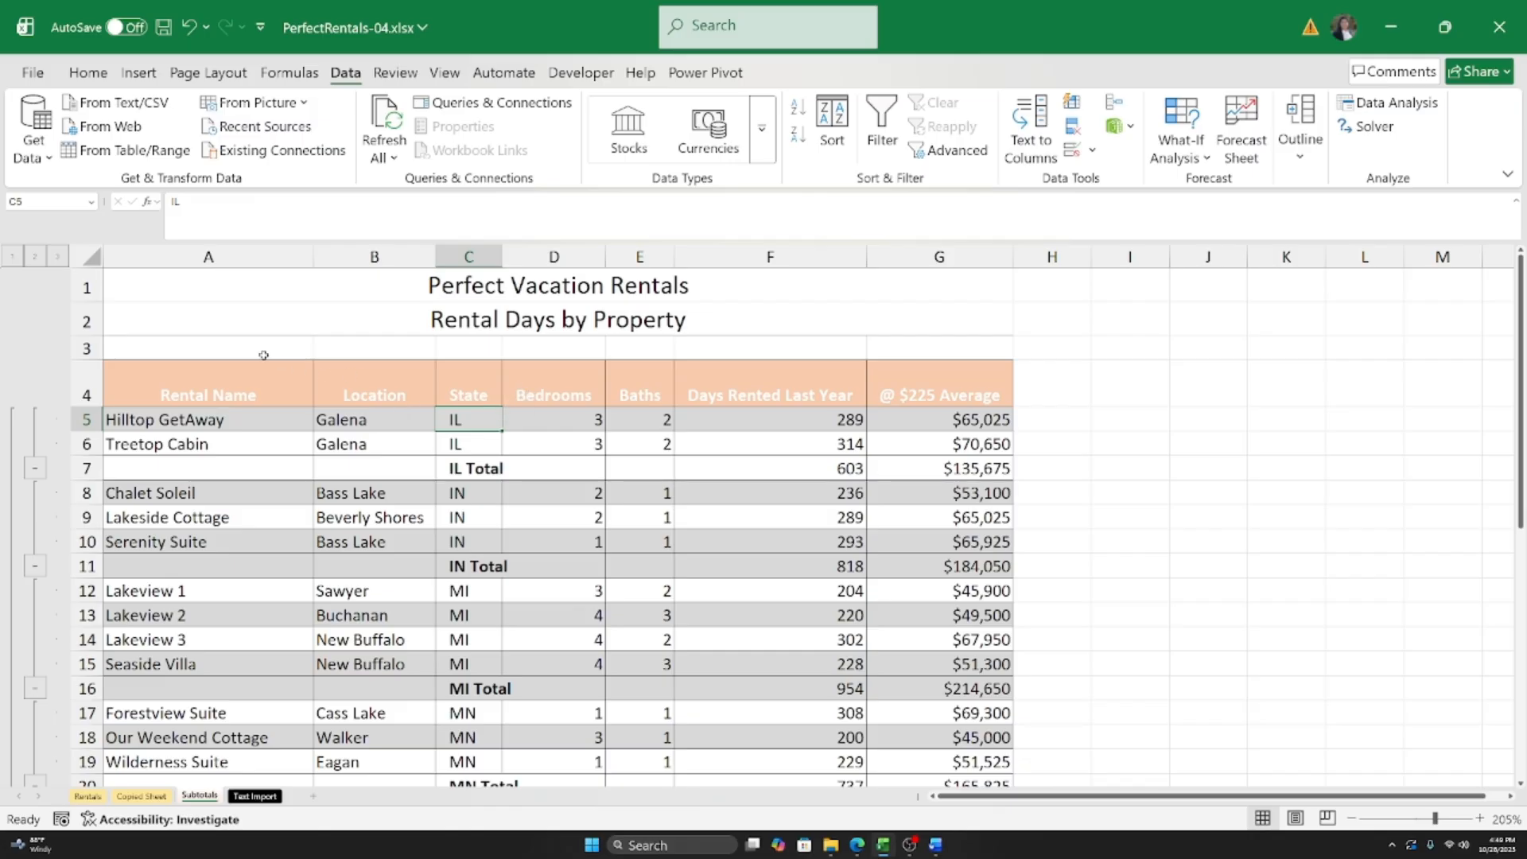
pyautogui.scroll(-1, 263, 354)
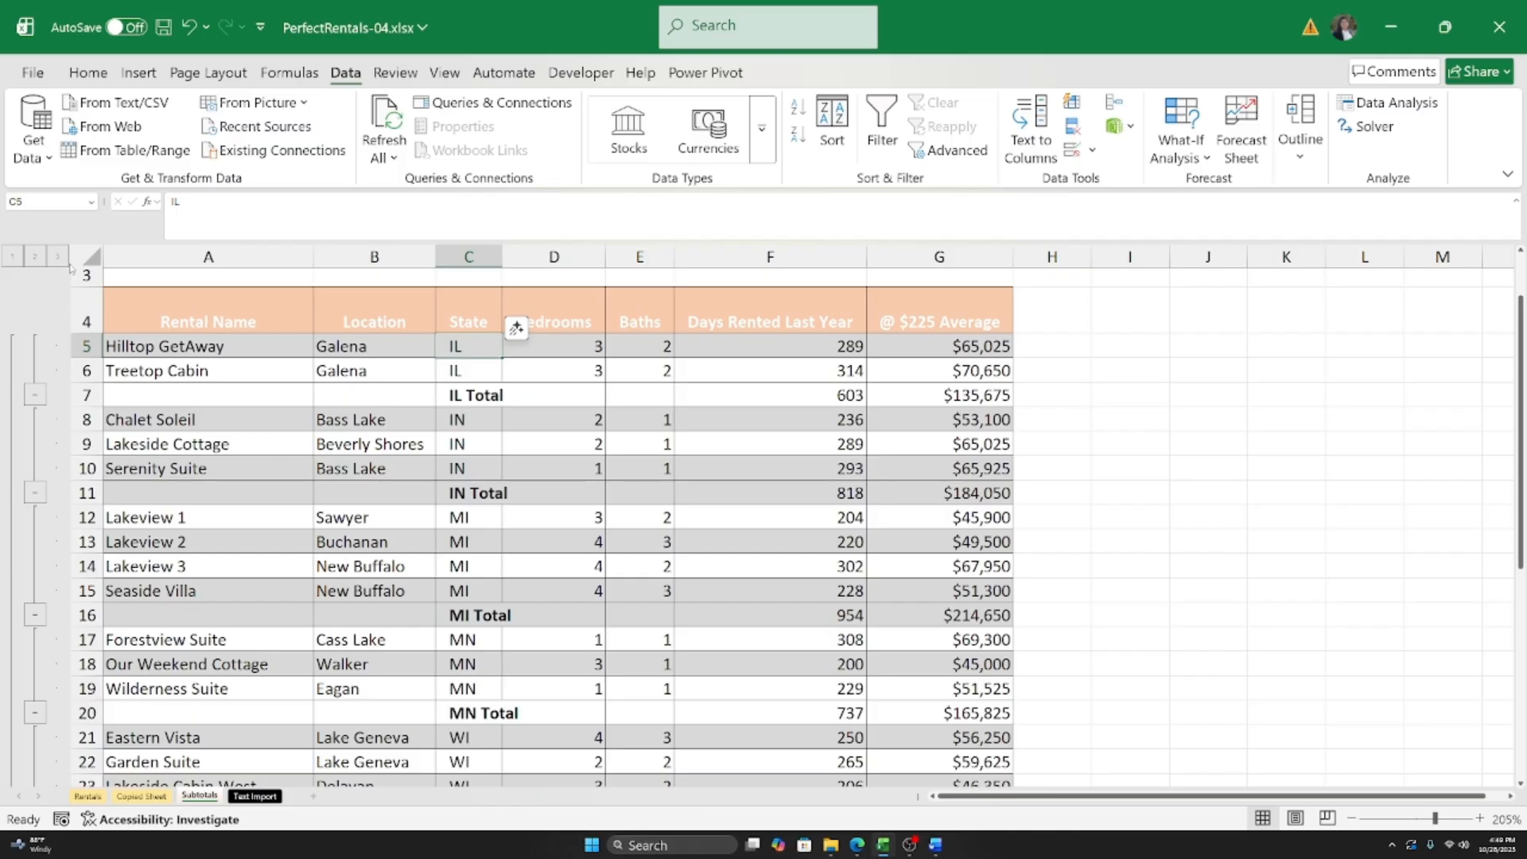
pyautogui.scroll(-2, 30, 398)
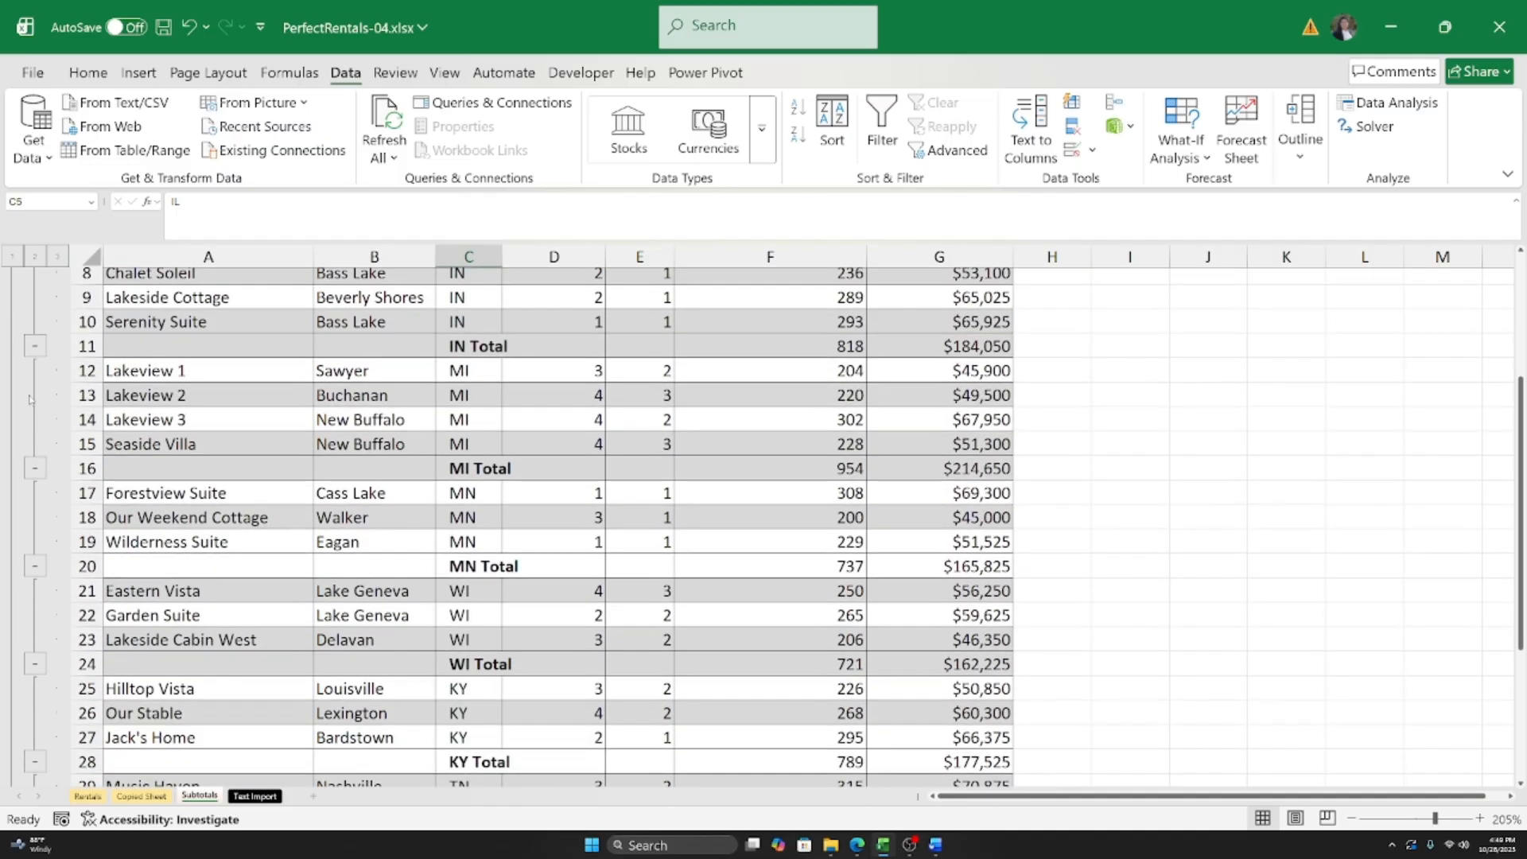
pyautogui.scroll(2, 30, 398)
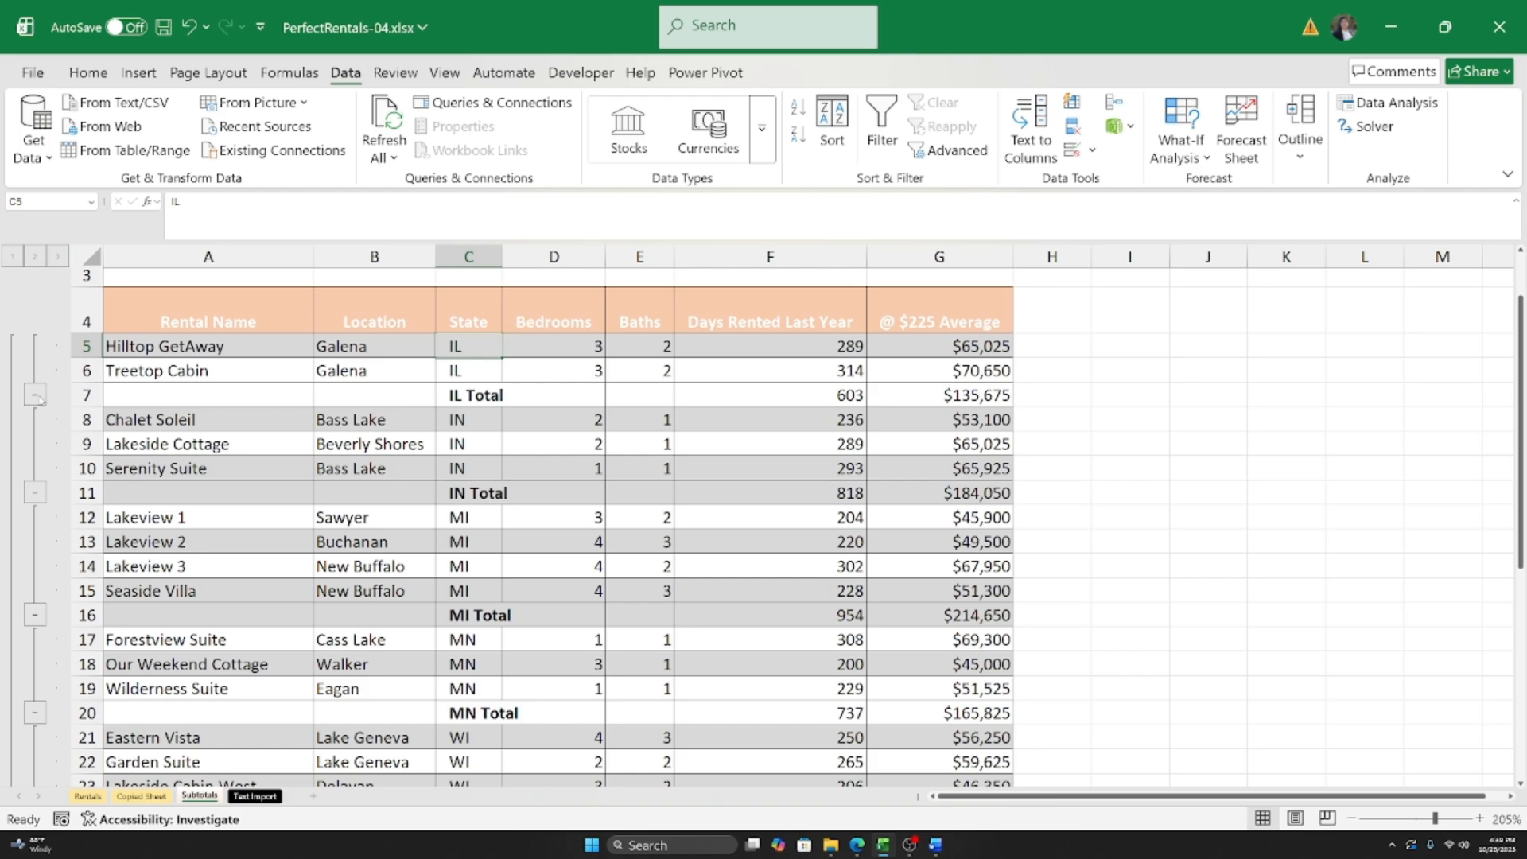
# Step: Collapse and re-expand the IL group, and do the same with the IN group
pyautogui.click(36, 395)
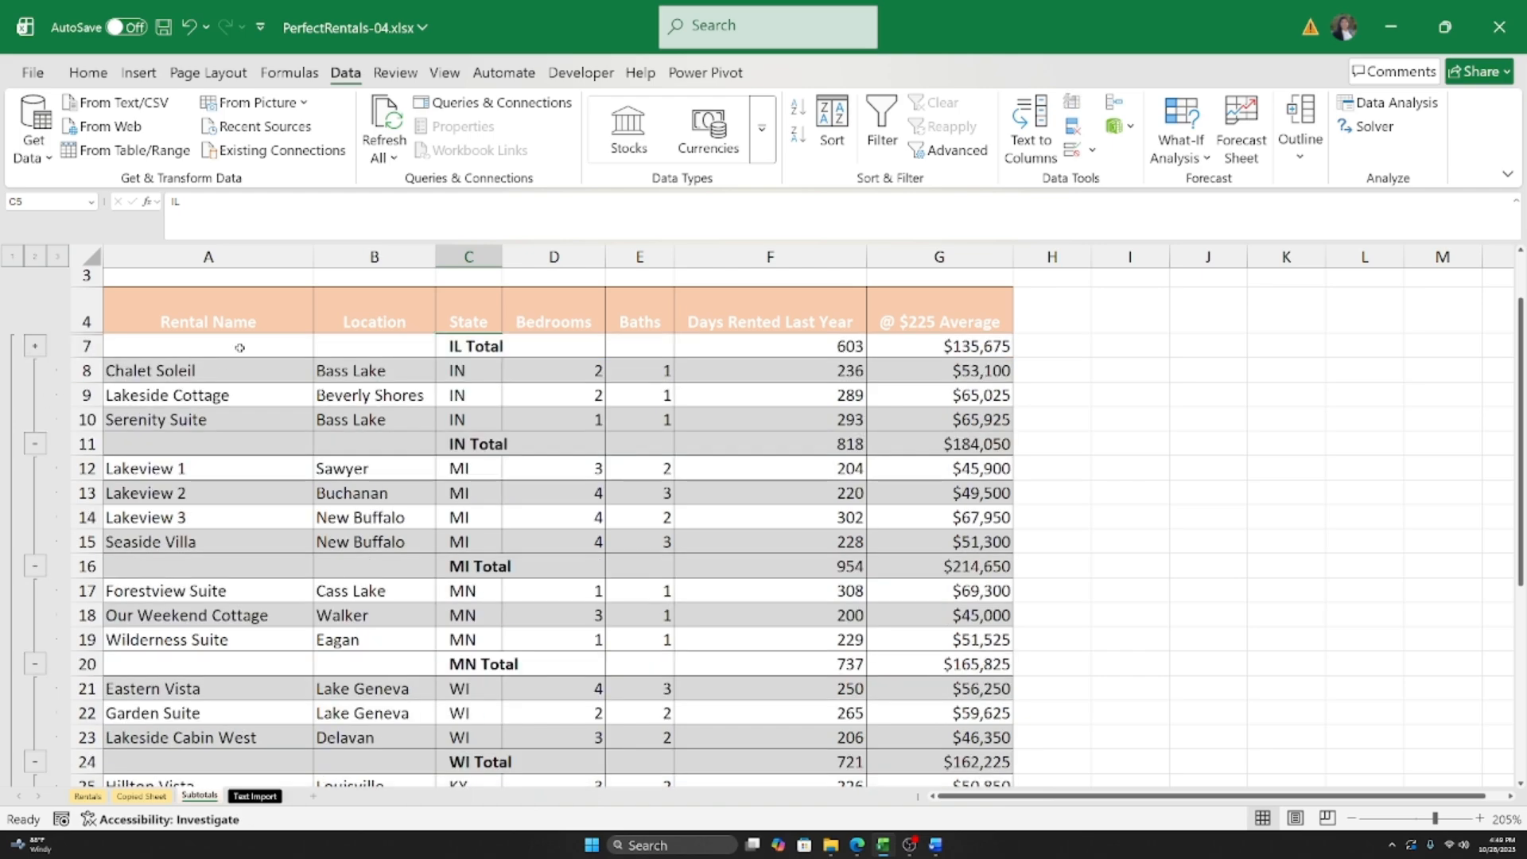
pyautogui.click(481, 345)
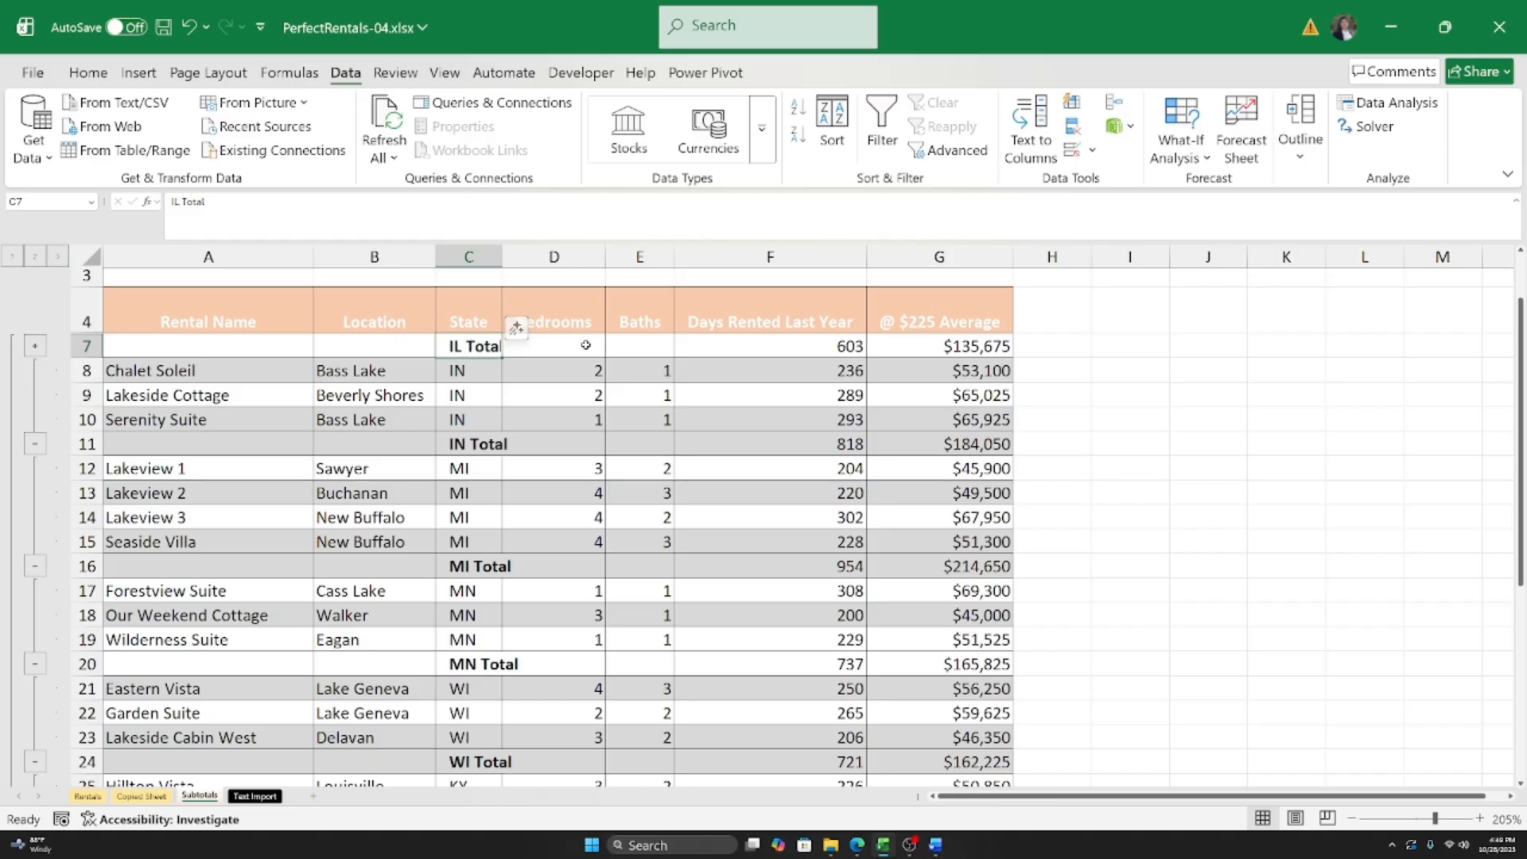
pyautogui.click(35, 347)
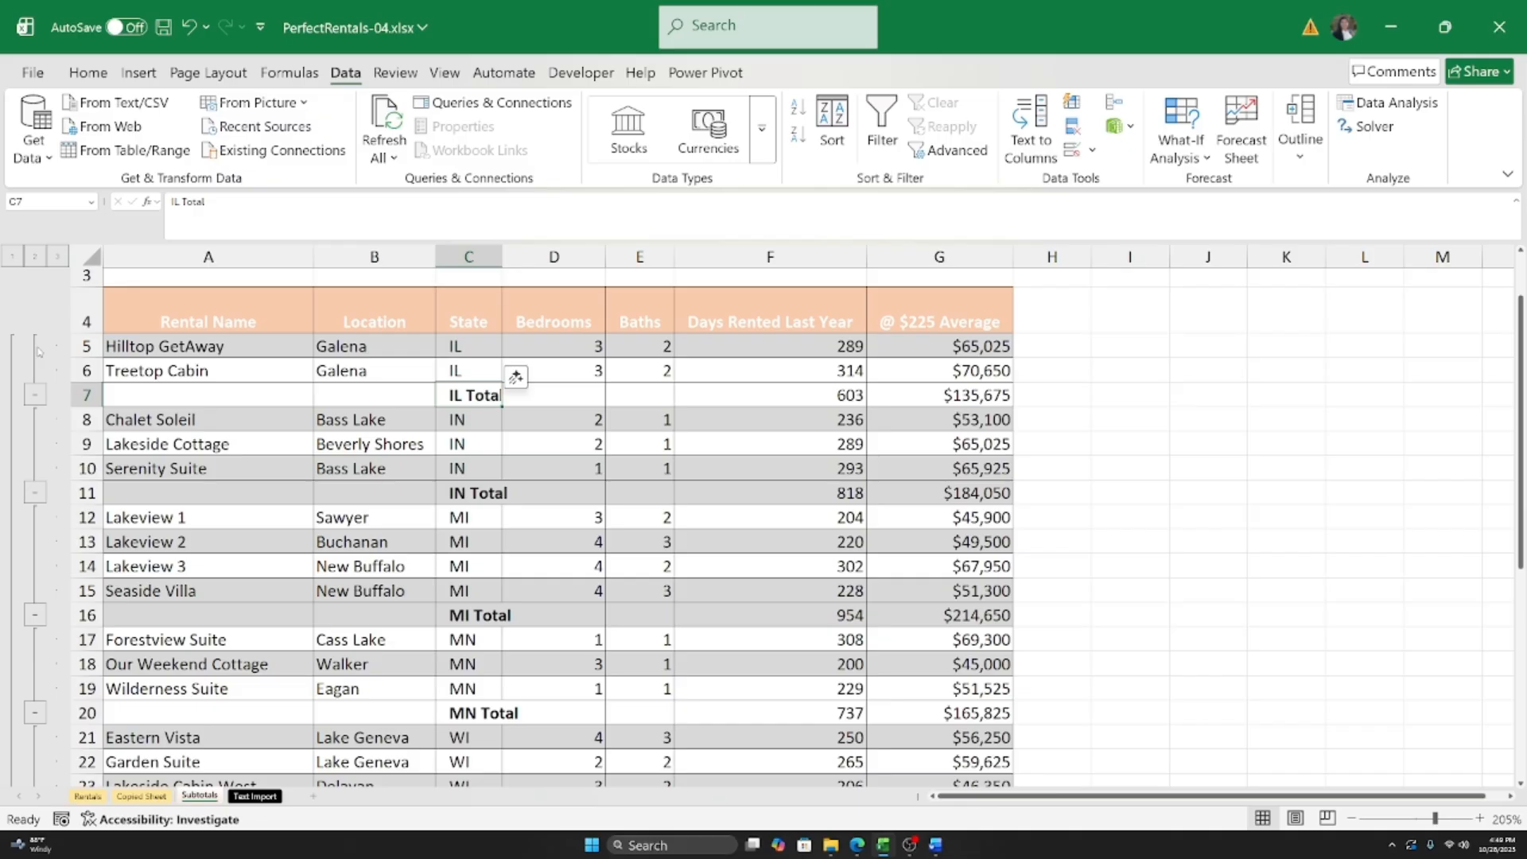
pyautogui.click(34, 492)
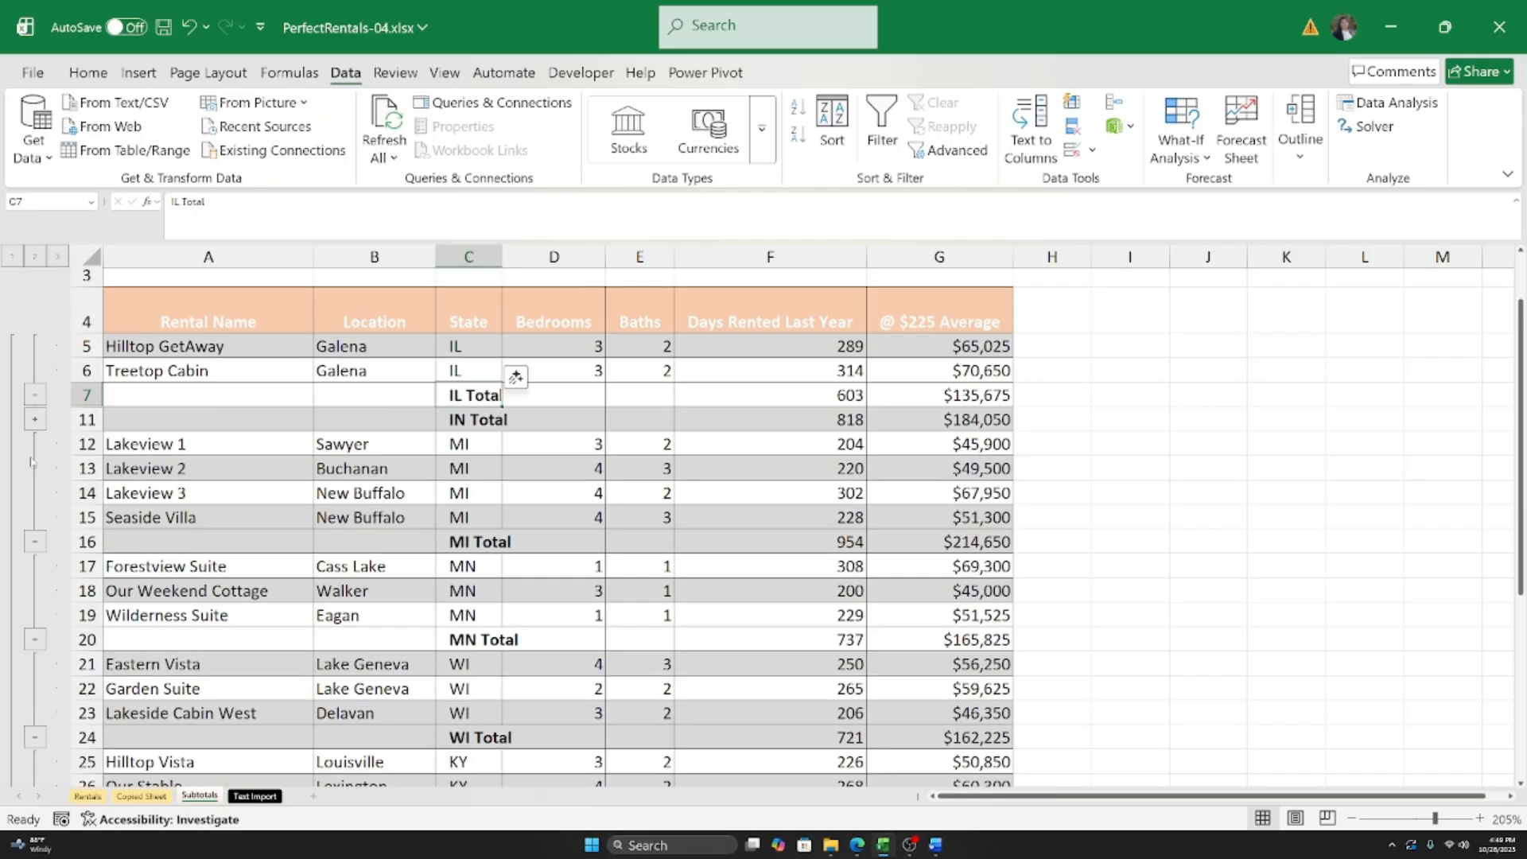
pyautogui.click(34, 419)
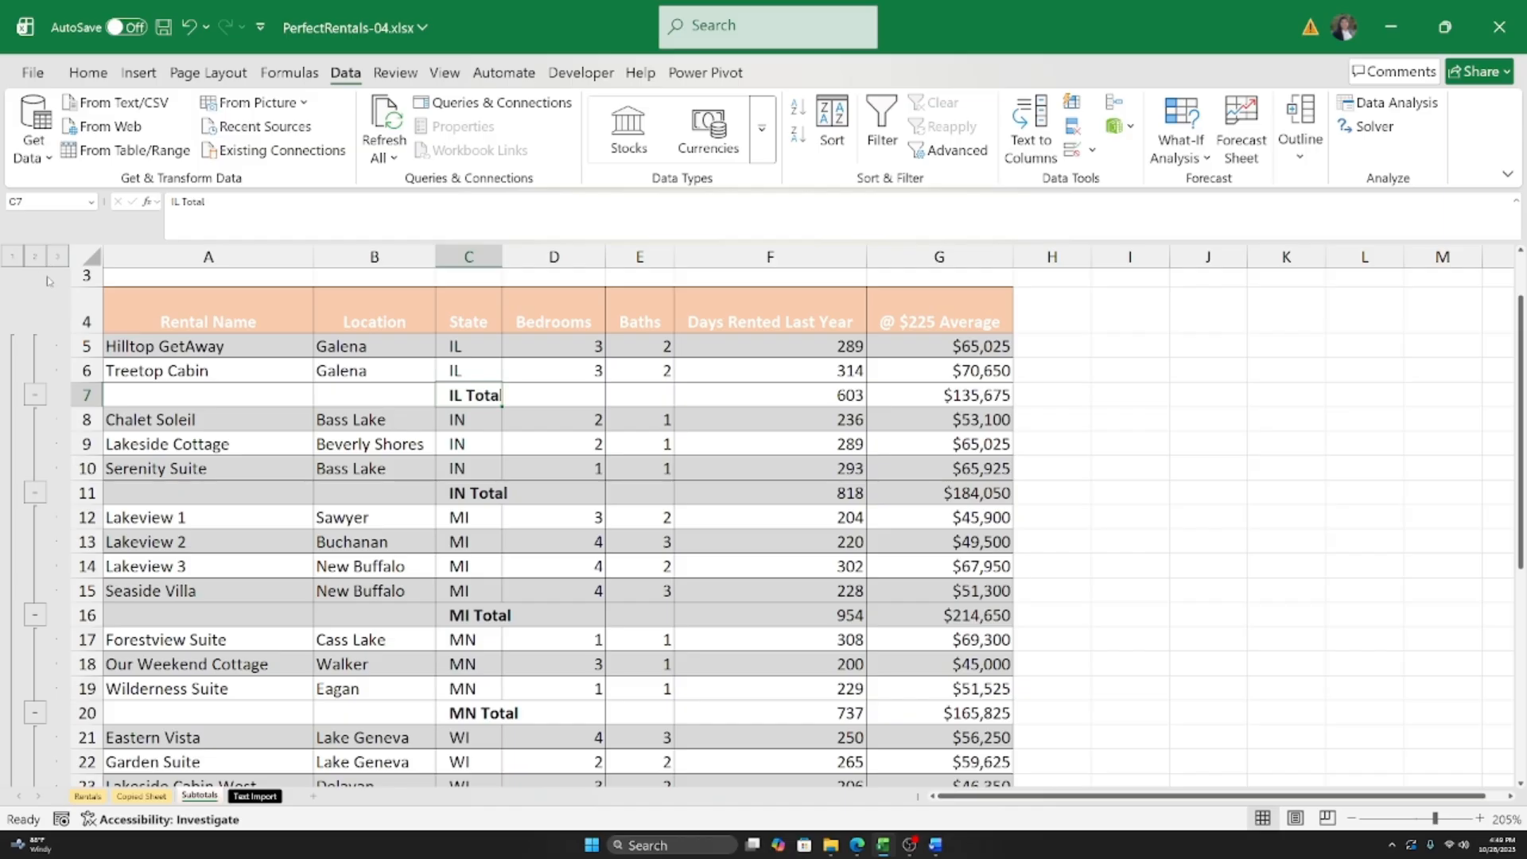
# Step: Step the subtotal outline through levels 1, 2 and 3 and look over the fully expanded list
pyautogui.click(12, 256)
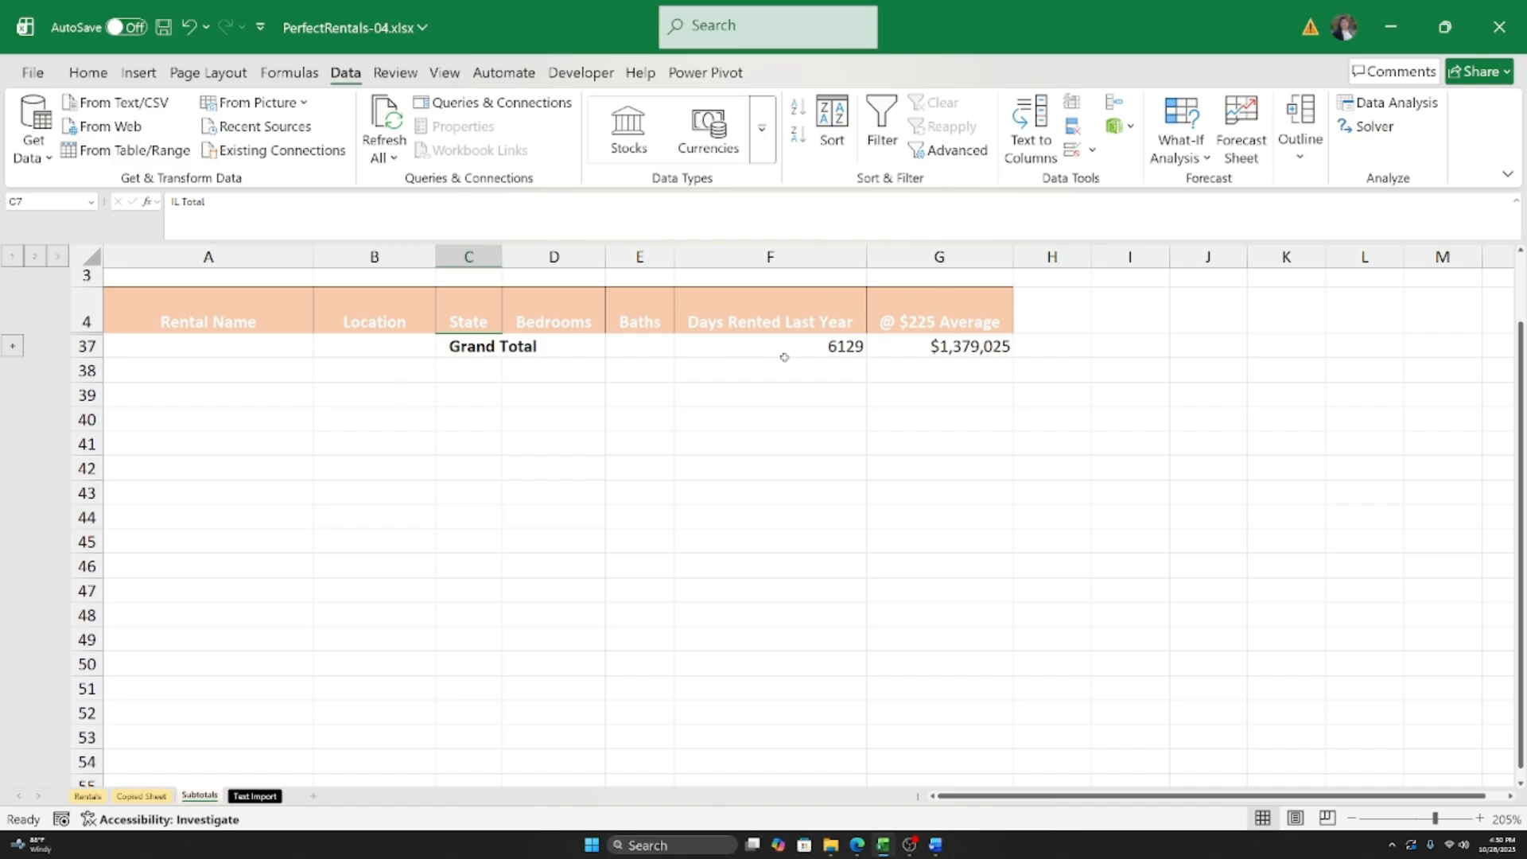
pyautogui.click(38, 257)
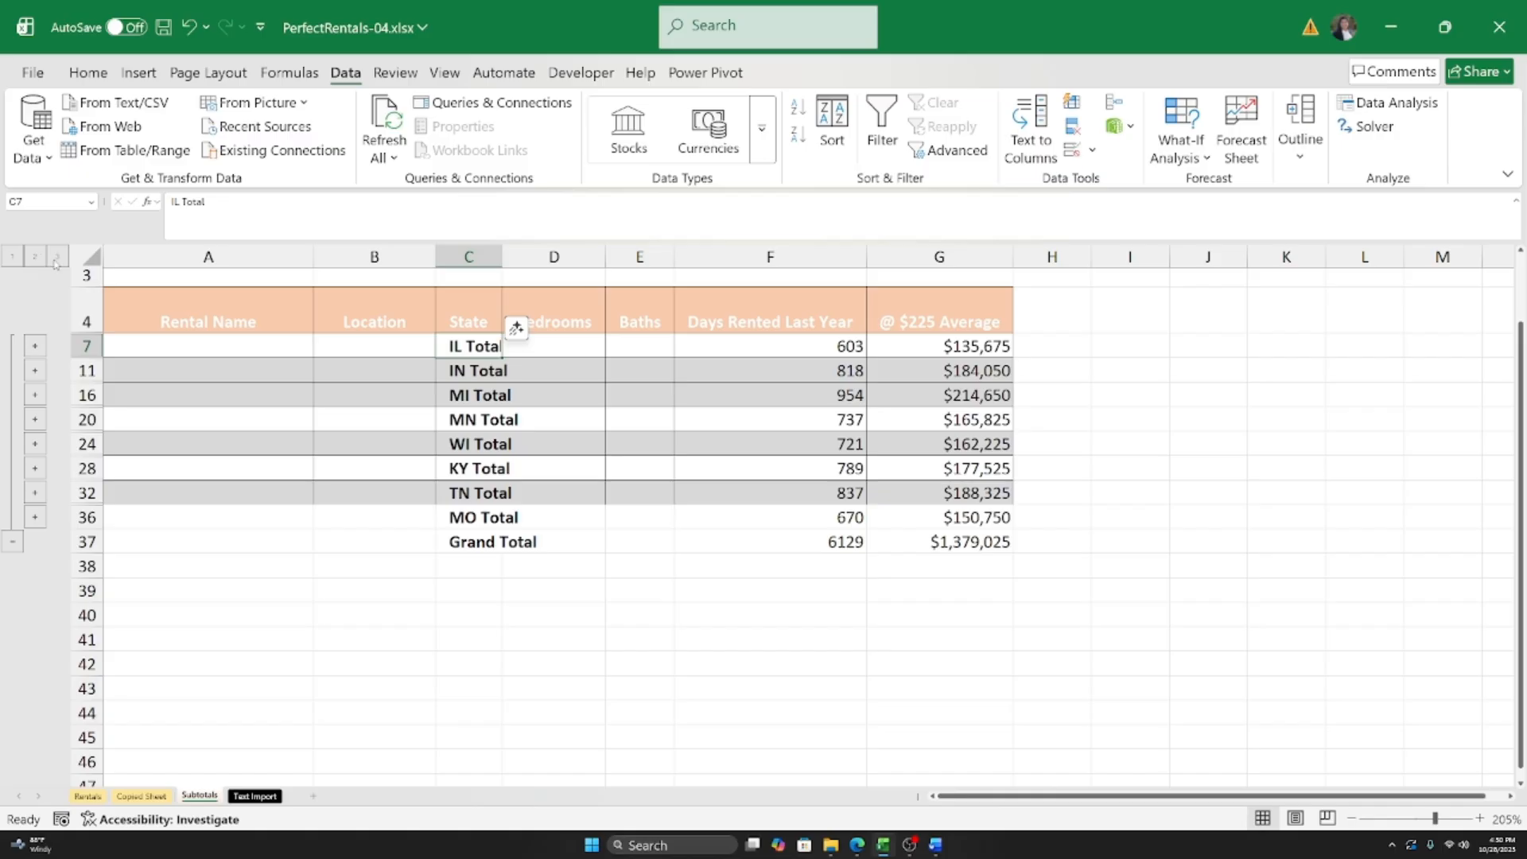
pyautogui.click(57, 258)
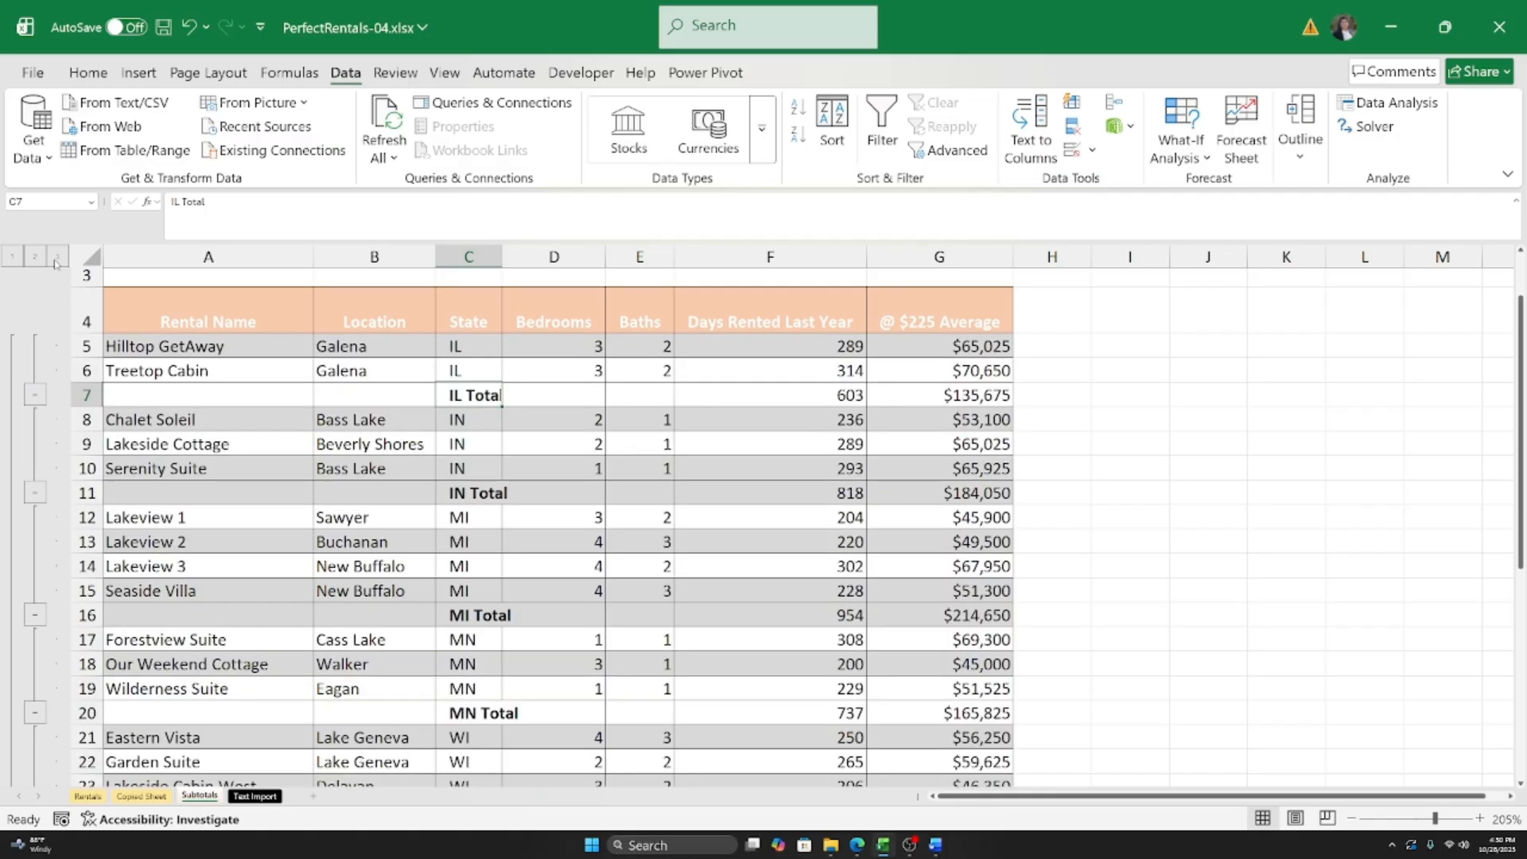
pyautogui.scroll(-7, 380, 446)
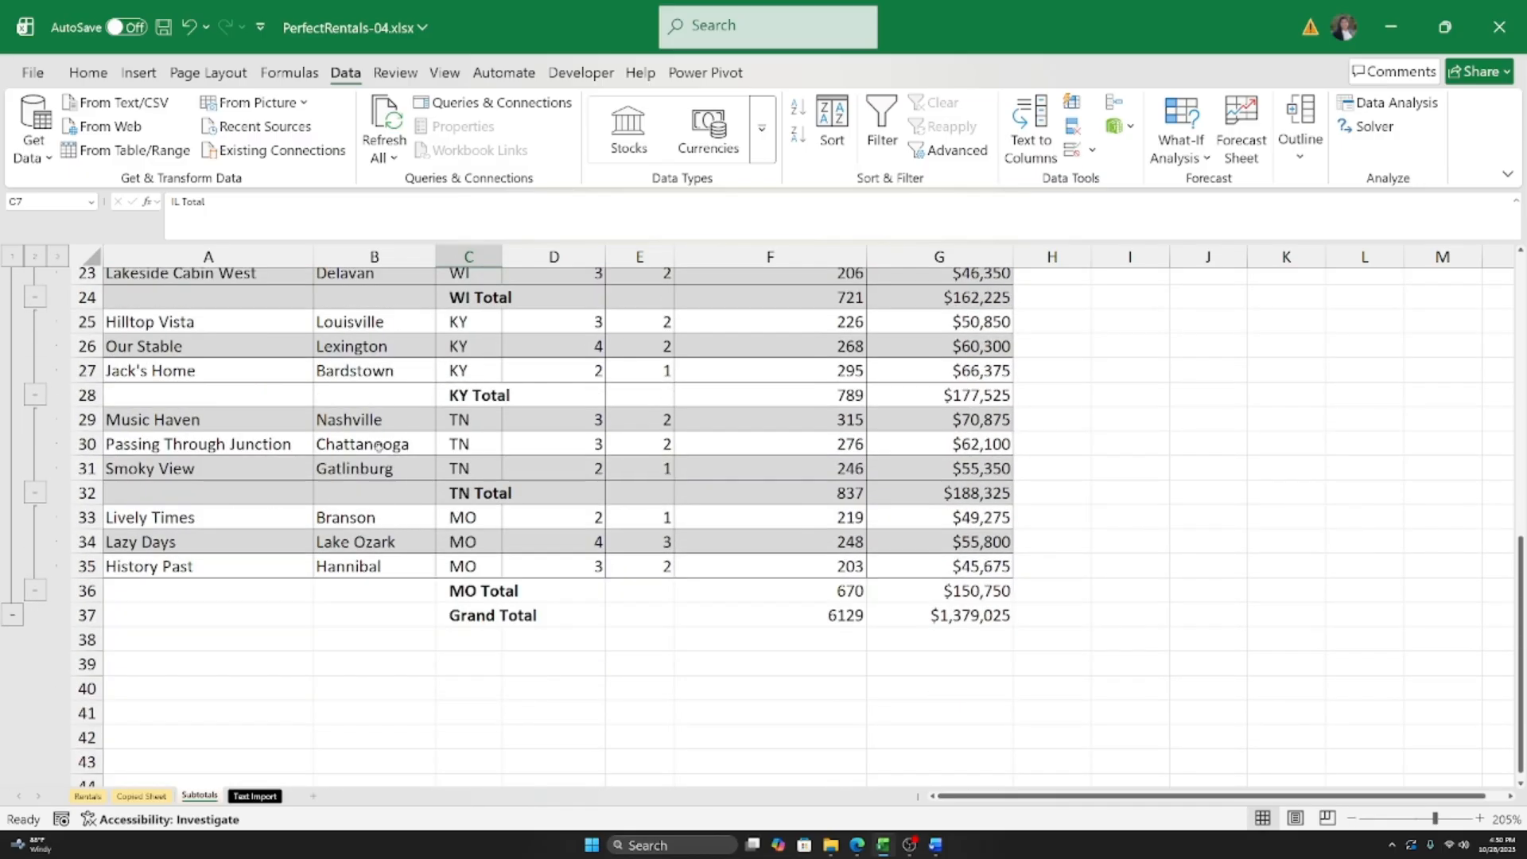
pyautogui.scroll(7, 90, 321)
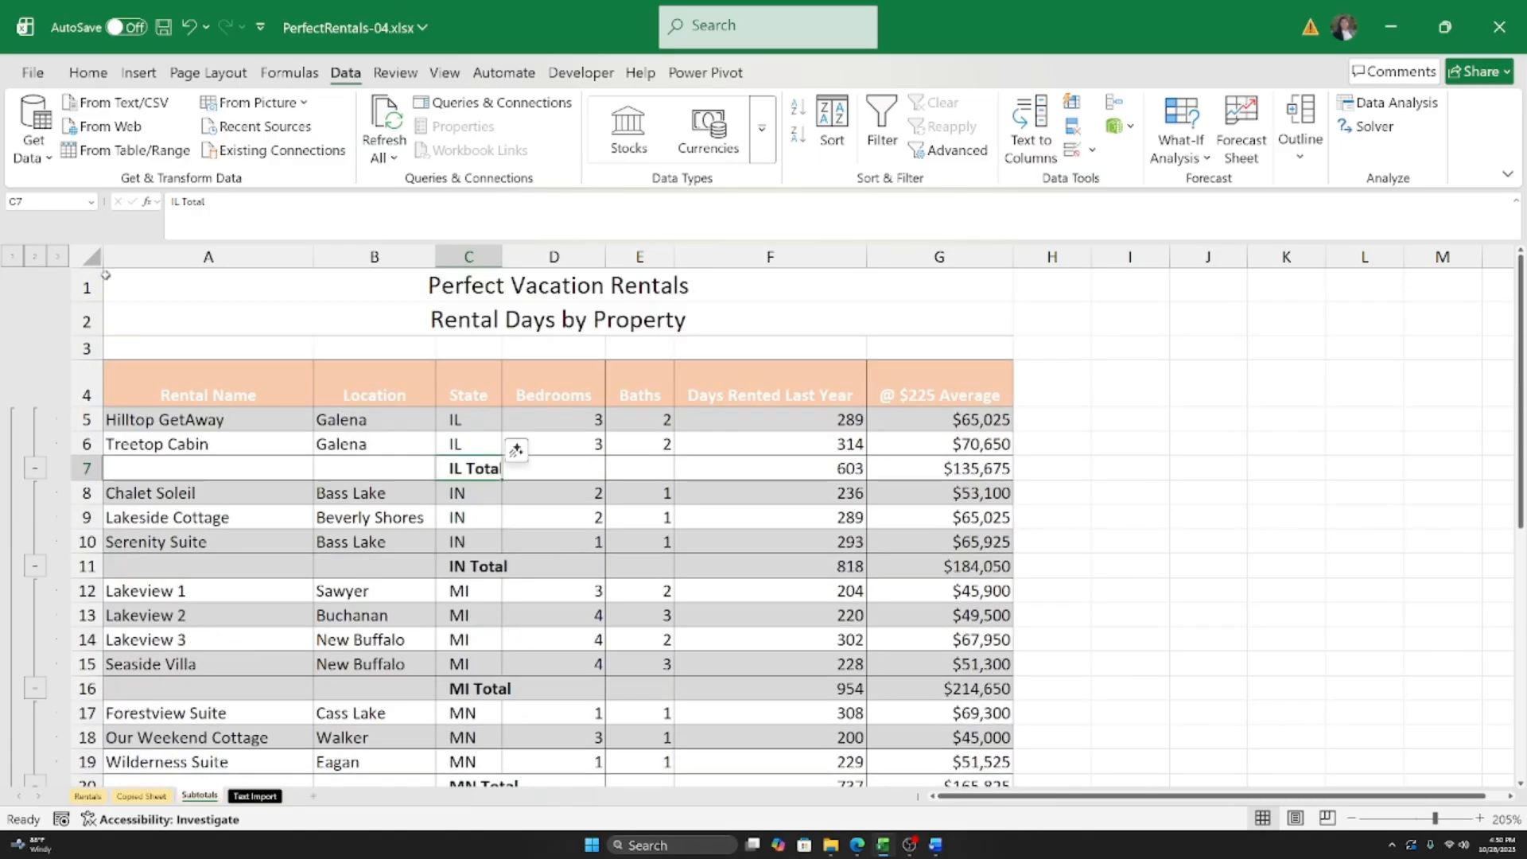
# Step: Collapse the outline to level 2, leaving only the state totals and Grand Total, and review the summary
pyautogui.click(35, 256)
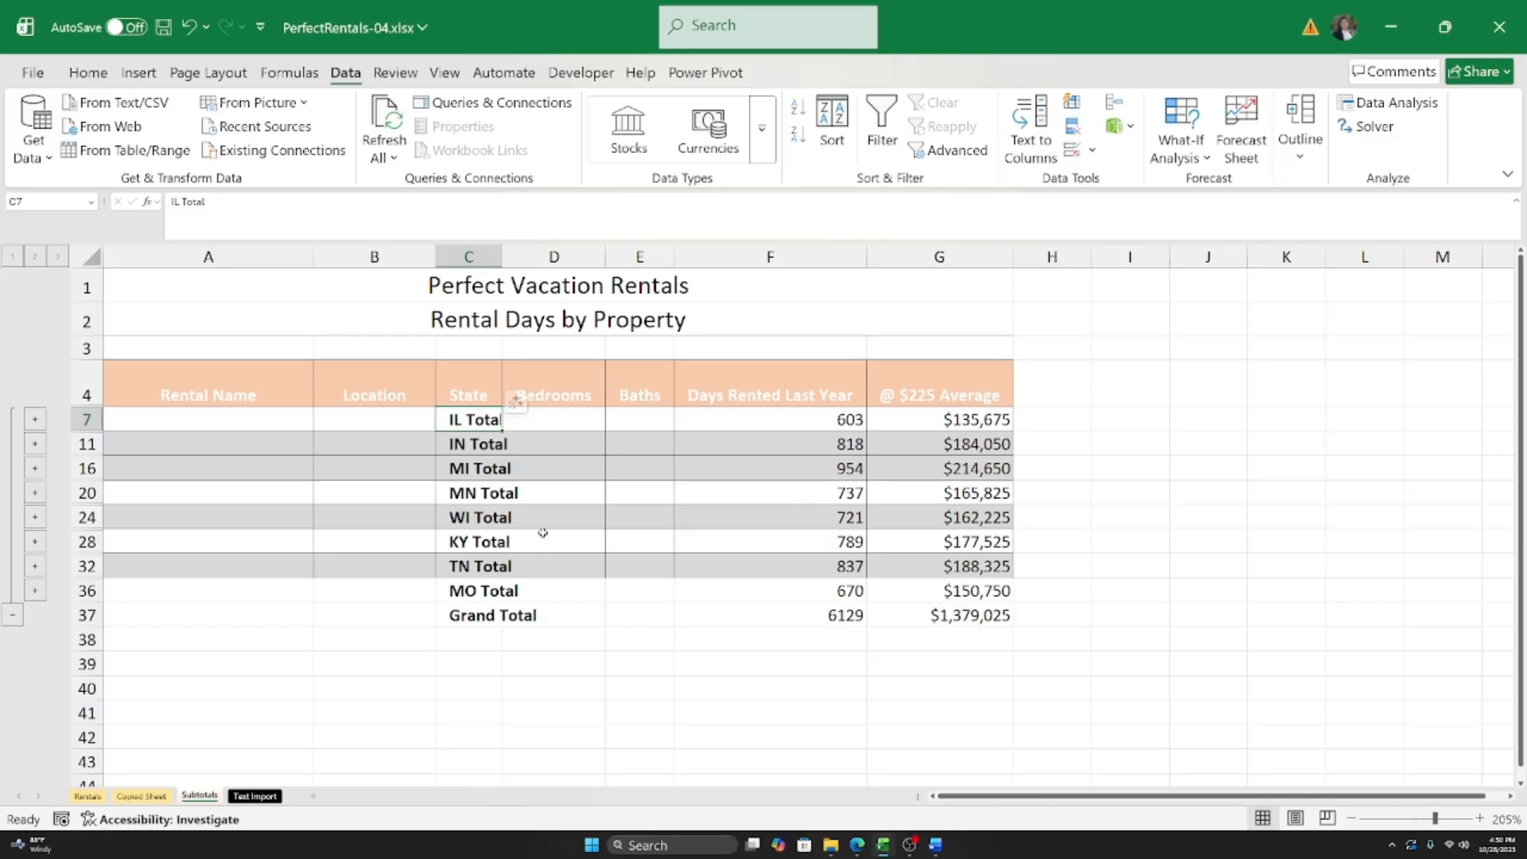
pyautogui.moveTo(450, 414); pyautogui.dragTo(986, 617)
pyautogui.click(594, 639)
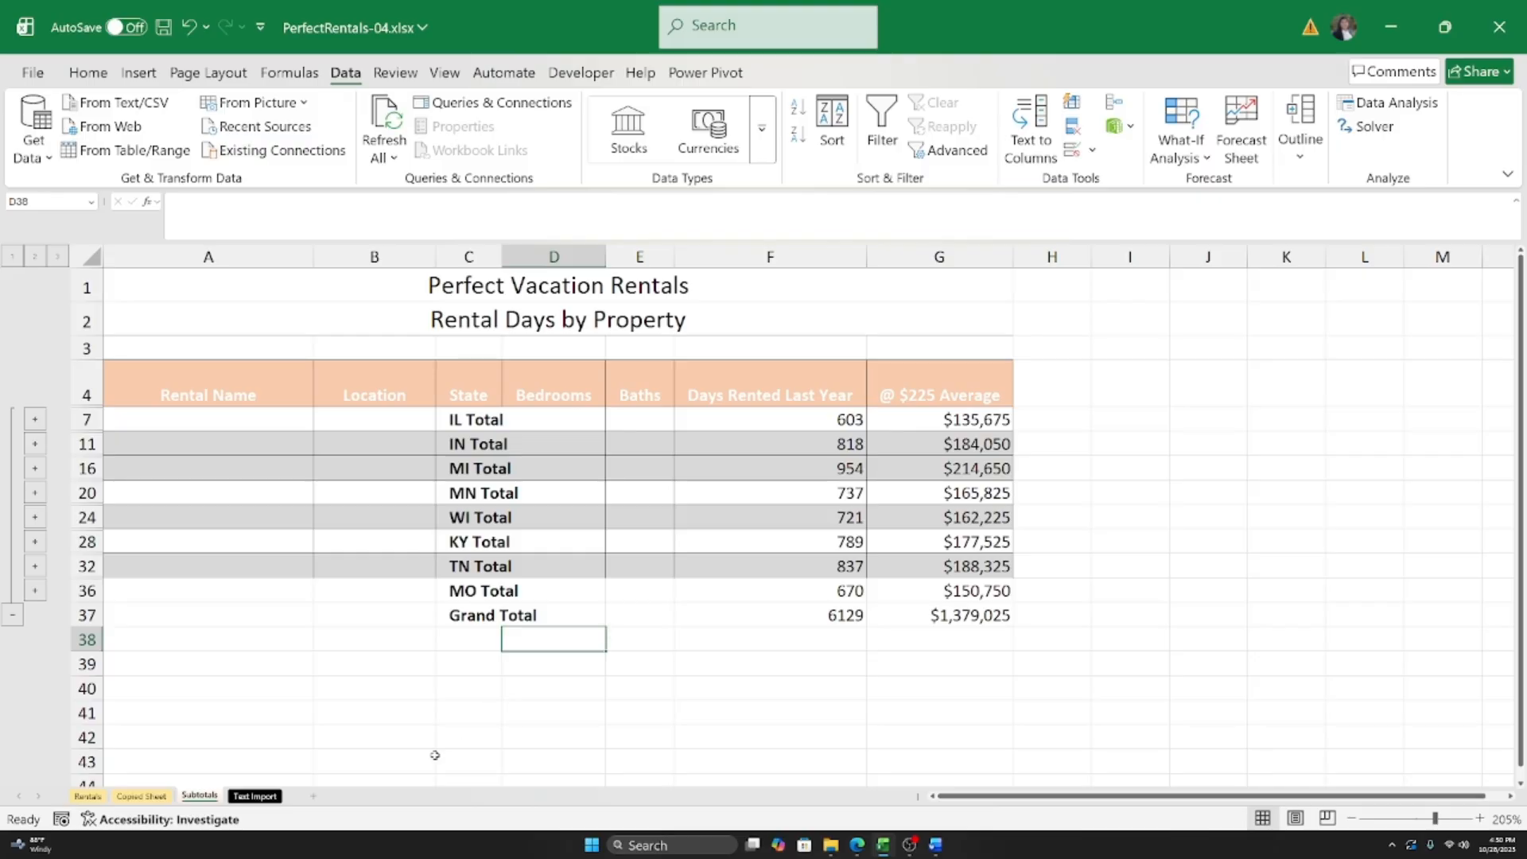
# Step: Switch to the Text Import sheet and look over the empty table under its column headings
pyautogui.click(254, 796)
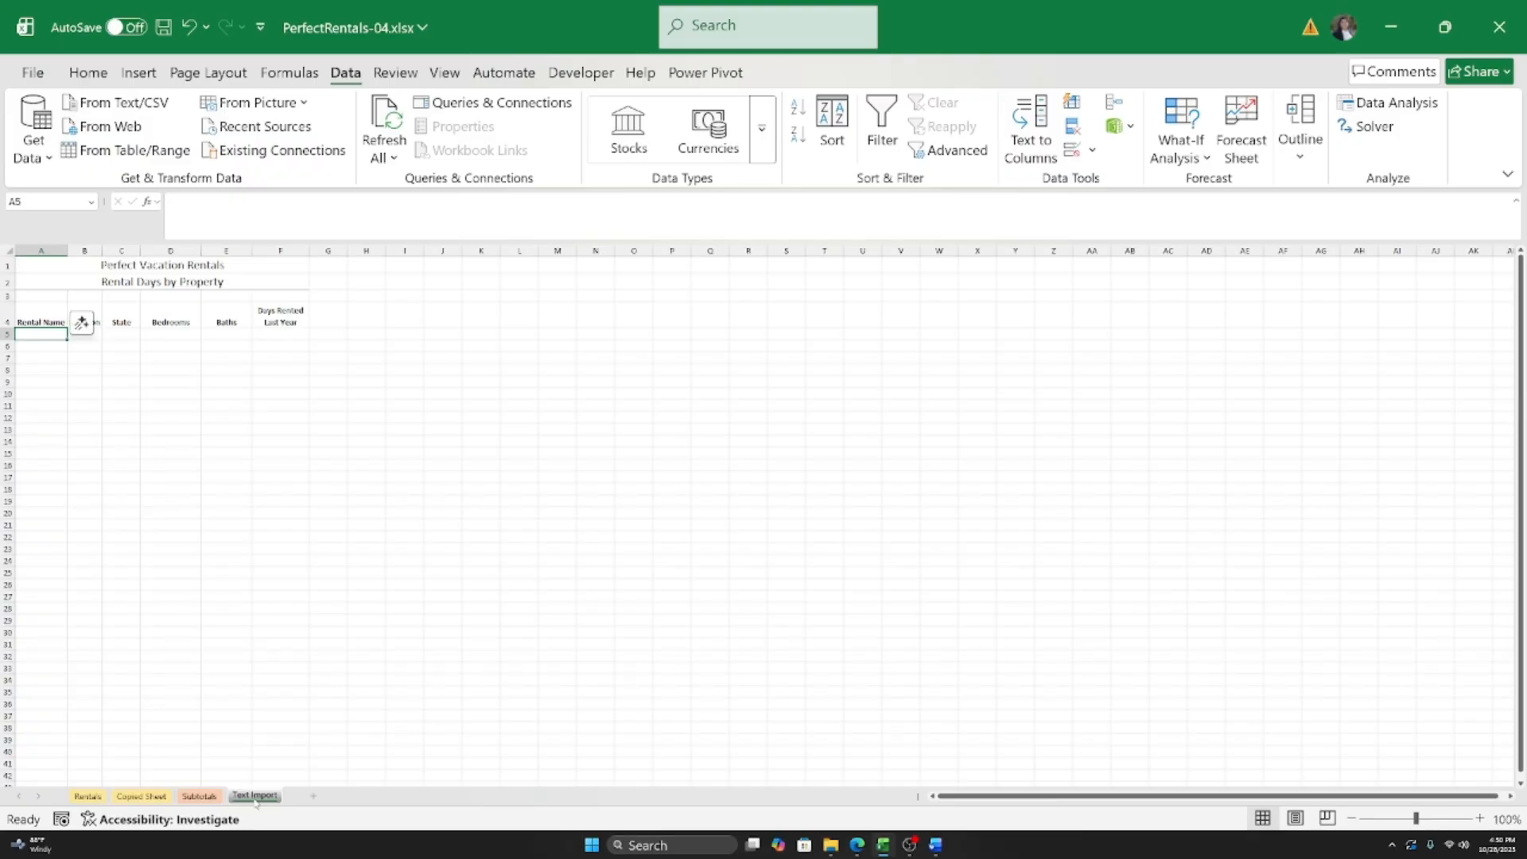
pyautogui.keyDown('ctrl'); pyautogui.scroll(7, 270, 465); pyautogui.keyUp('ctrl')
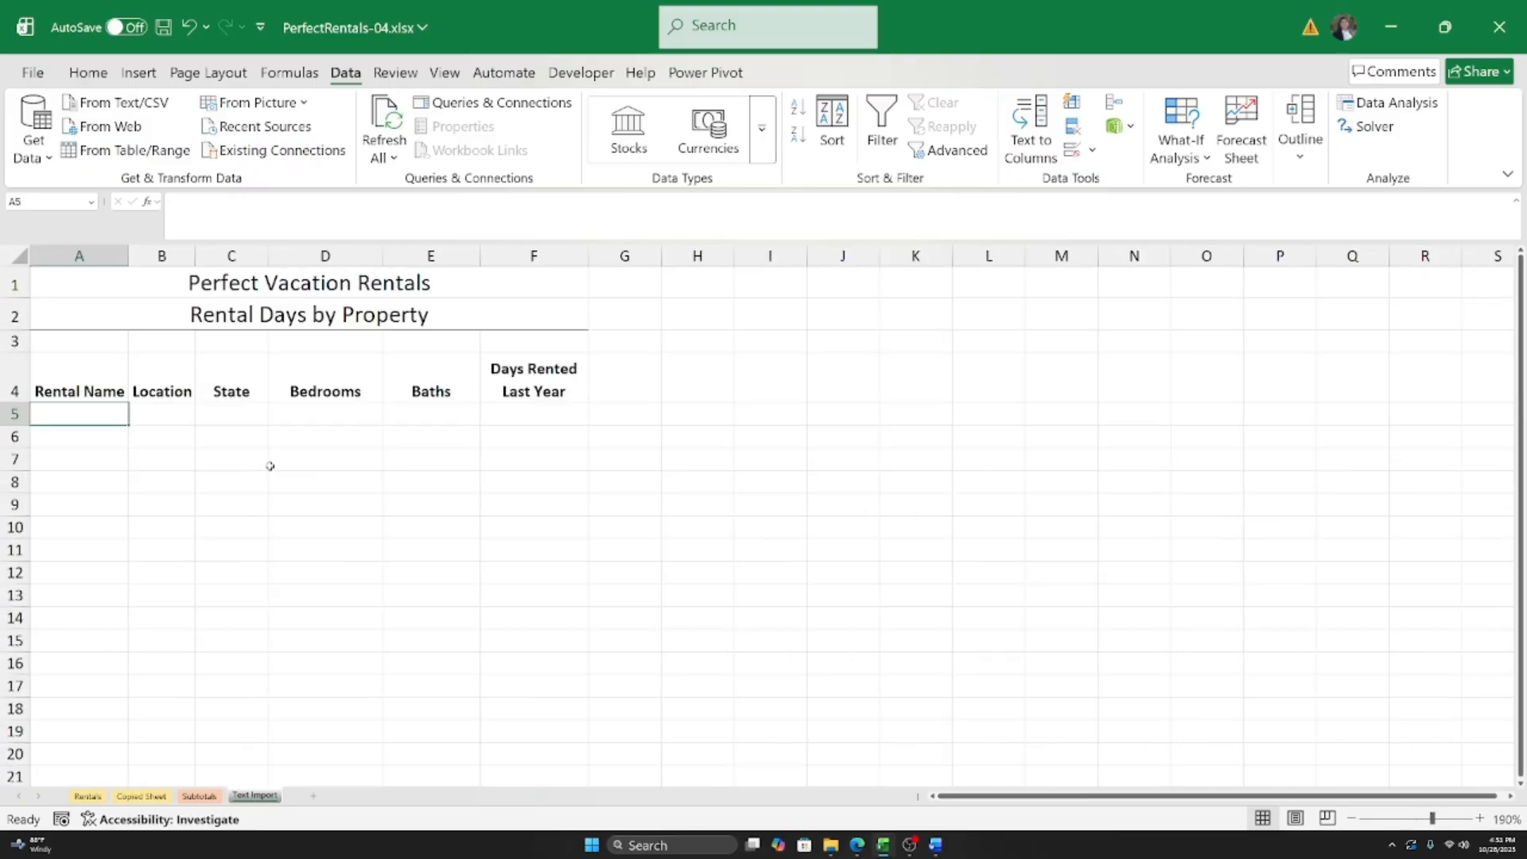
pyautogui.click(161, 435)
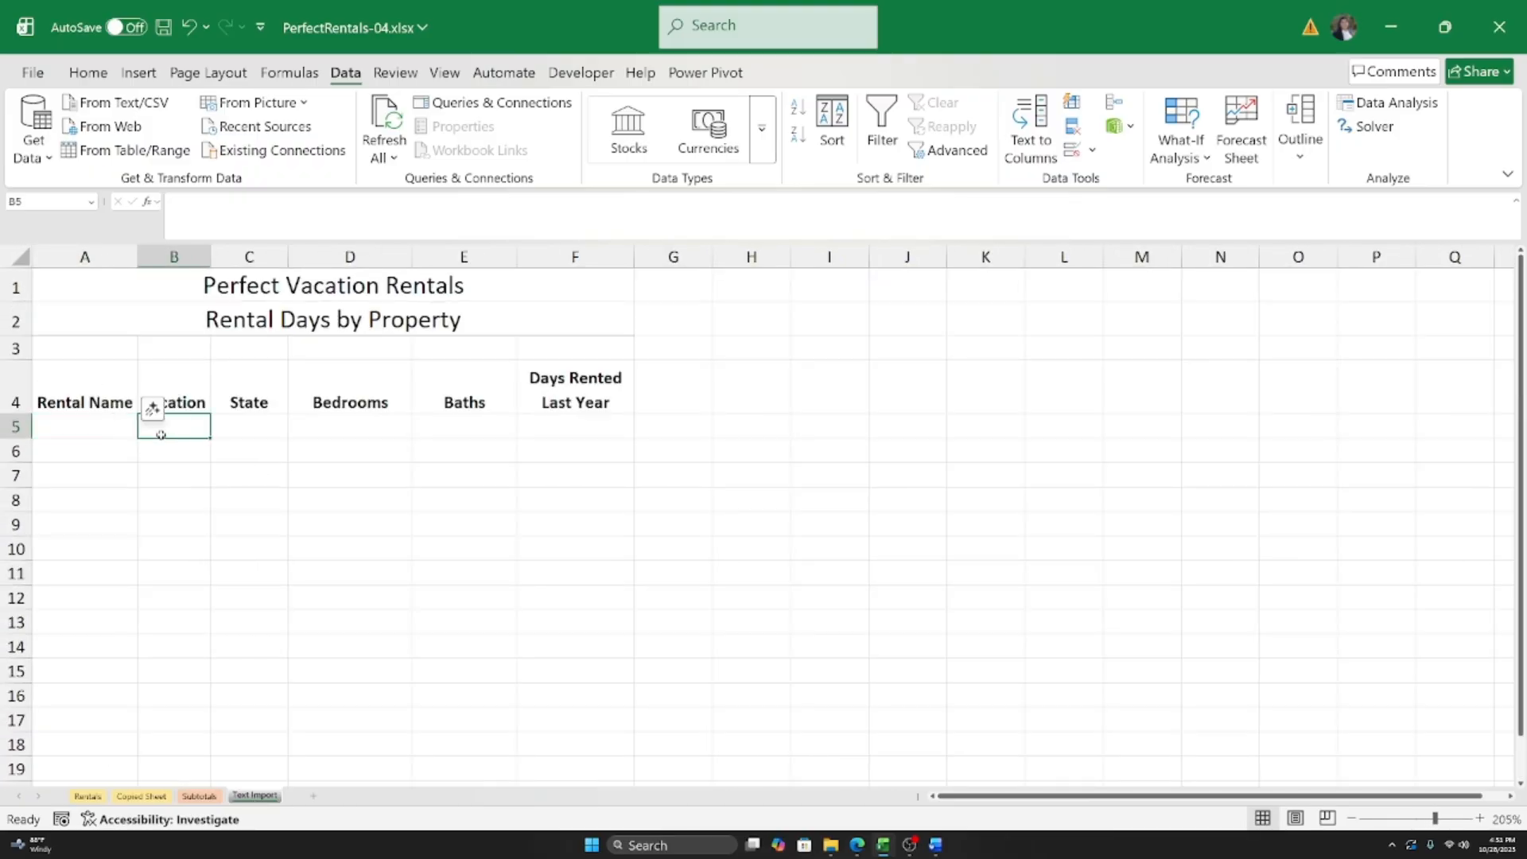
pyautogui.click(117, 473)
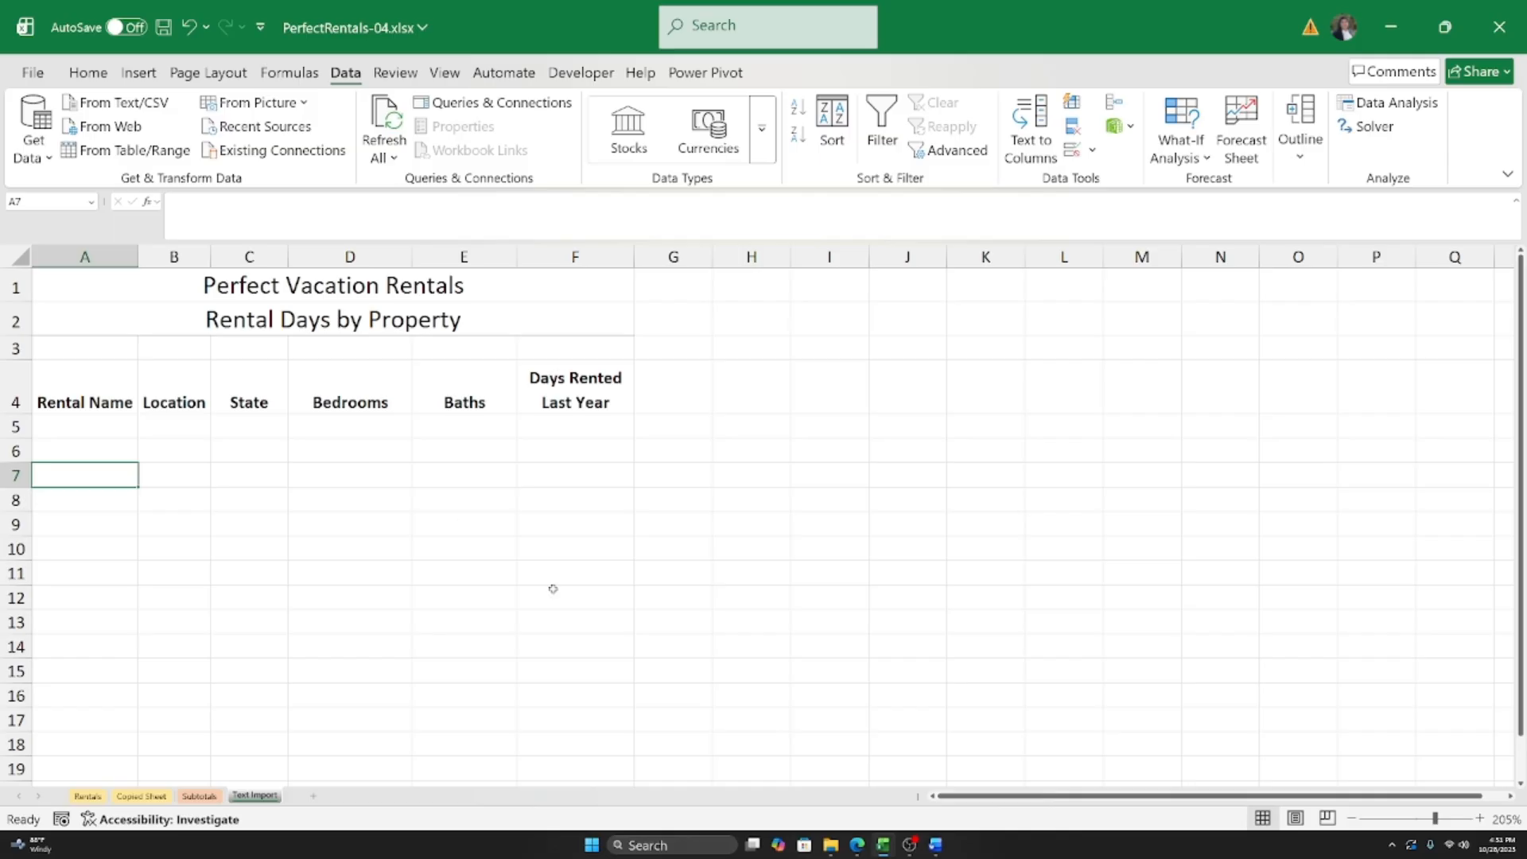
# Step: Bring up ImportText-04.txt in Notepad, widen its window and enlarge the text to read the rental records
pyautogui.click(835, 848)
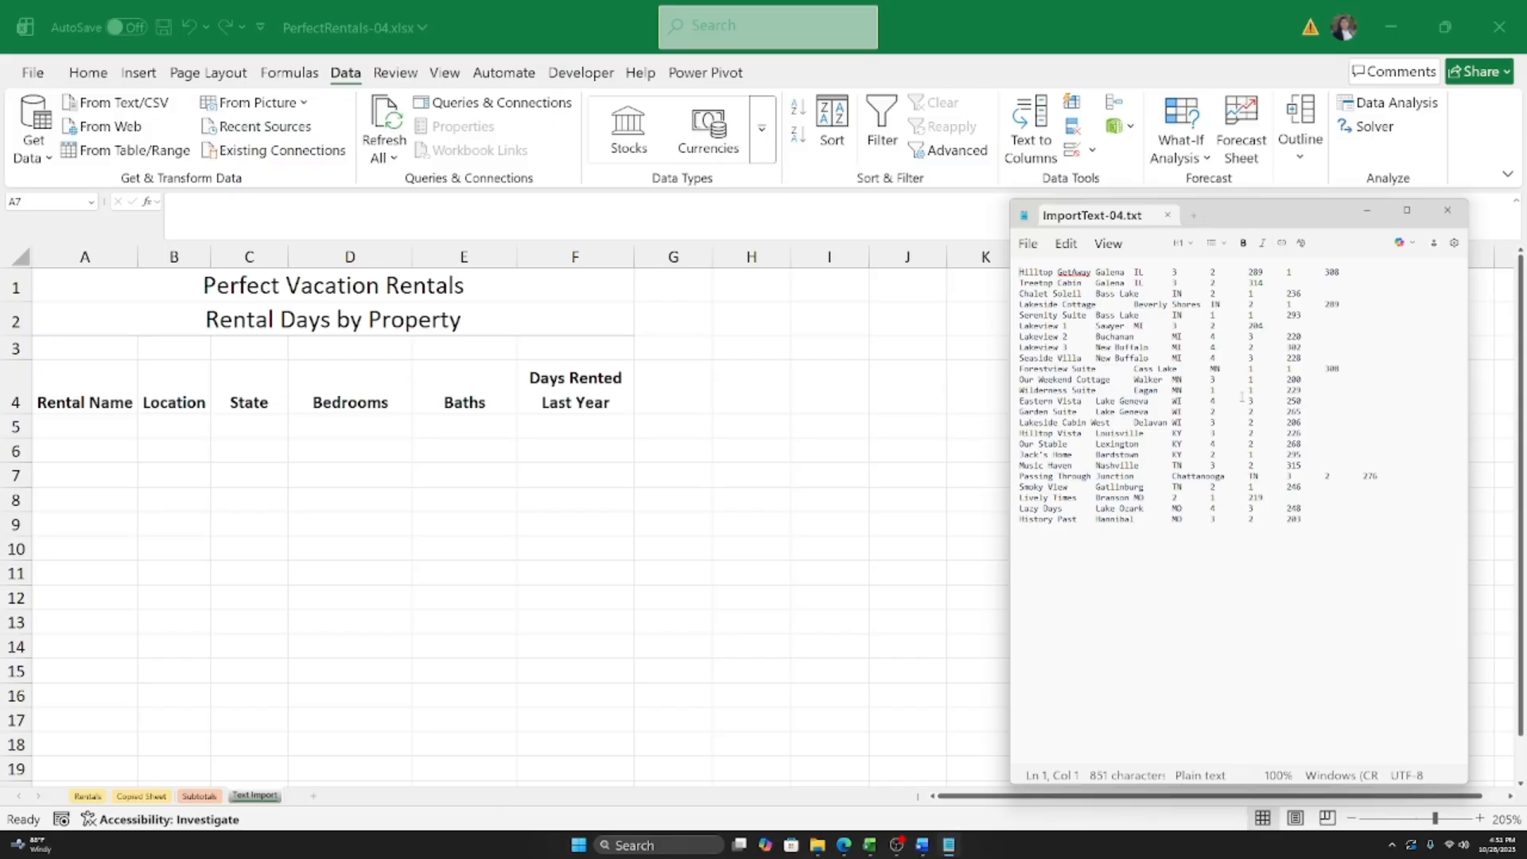
pyautogui.moveTo(1010, 350); pyautogui.dragTo(654, 327)
pyautogui.scroll(7, 974, 505)
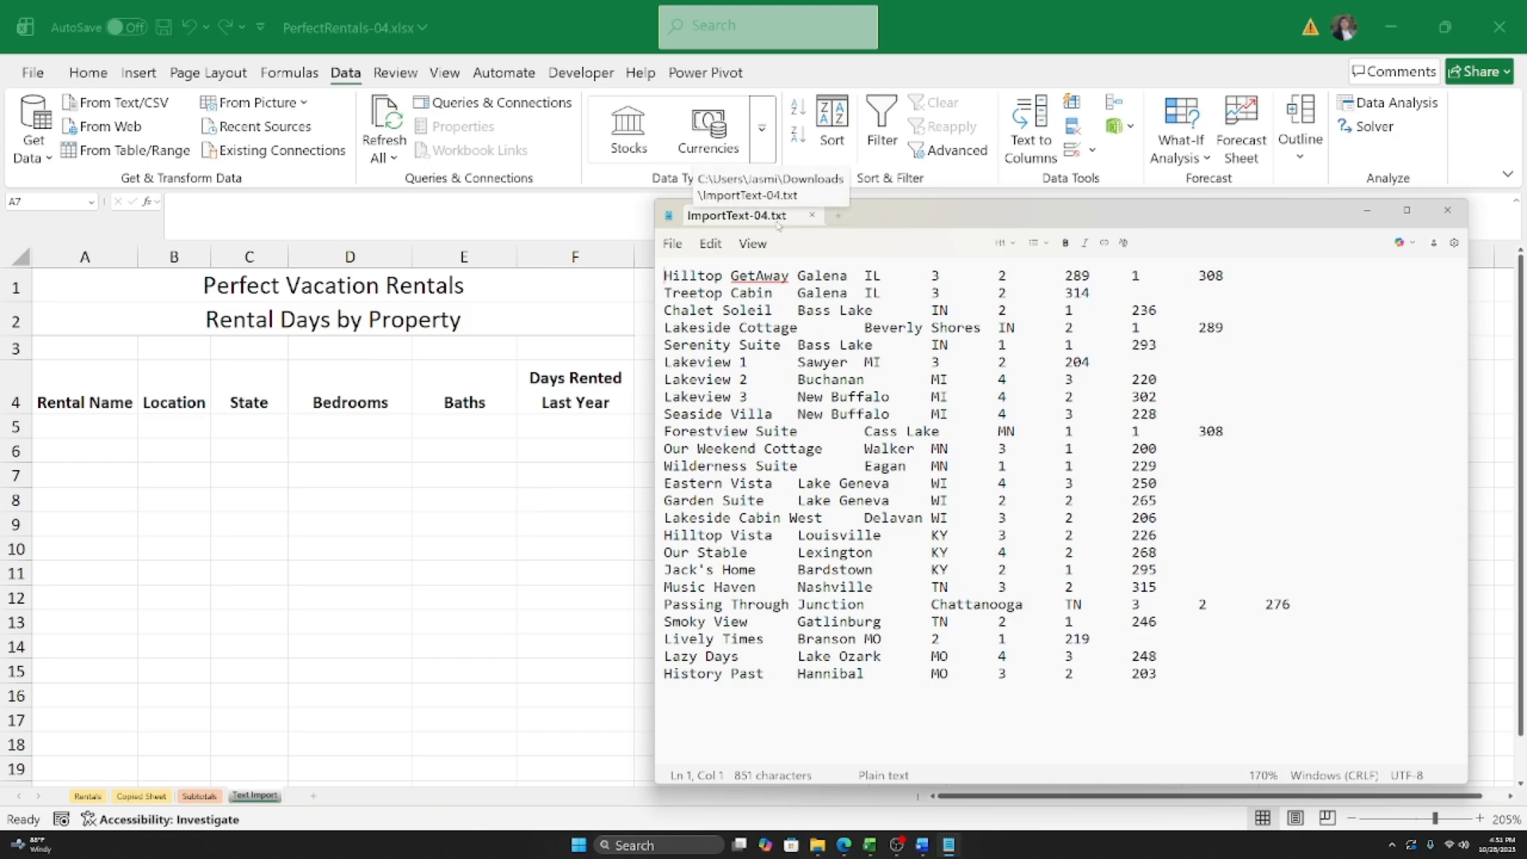
pyautogui.click(1244, 647)
pyautogui.click(1237, 695)
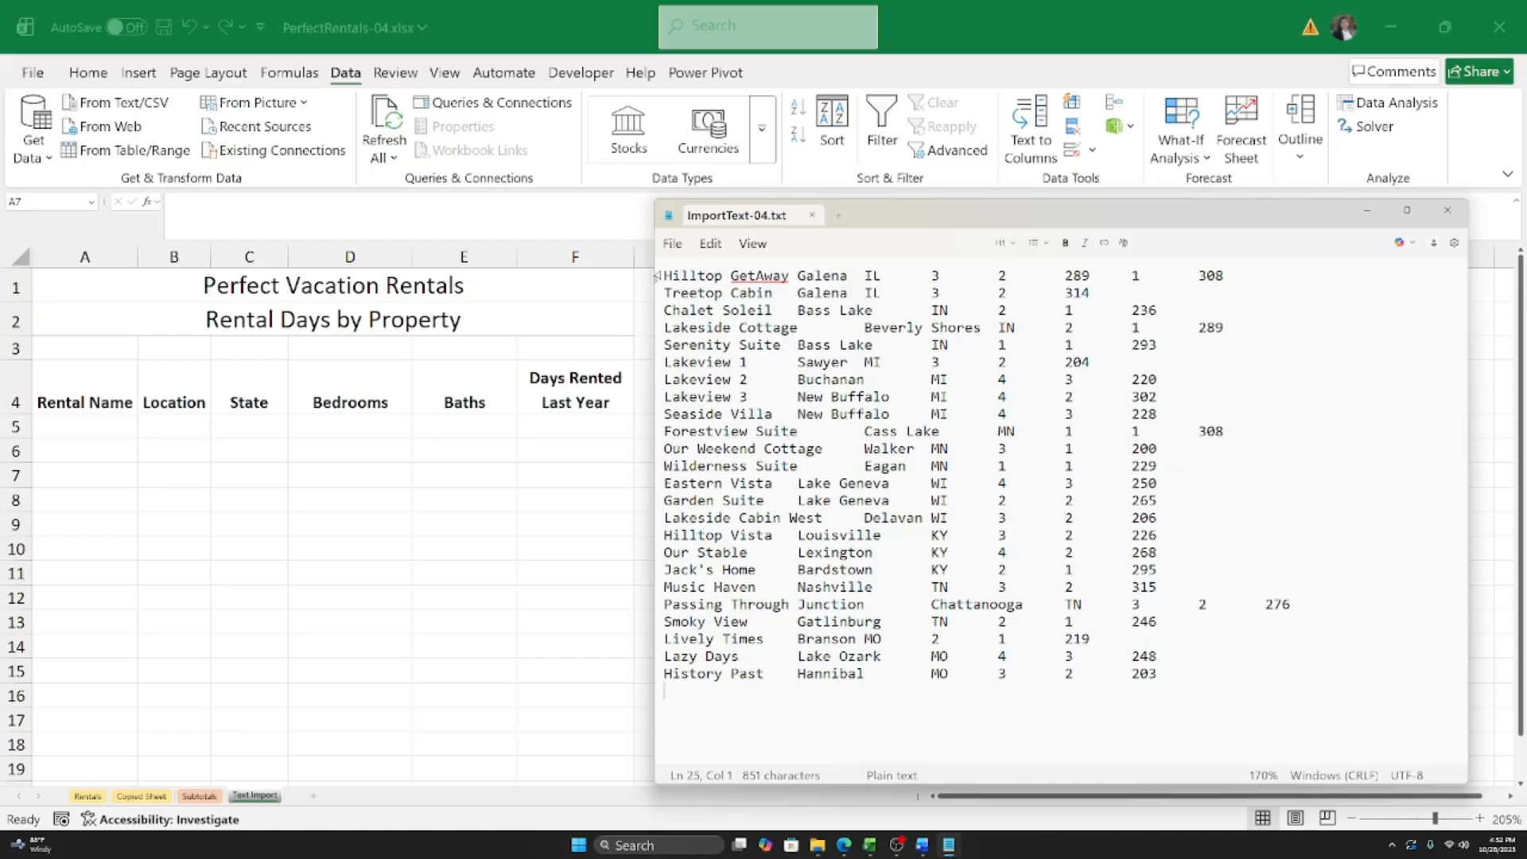
# Step: Check the extent of the rental records by selecting all lines, deselect them and close ImportText-04.txt
pyautogui.moveTo(666, 274); pyautogui.dragTo(1380, 702)
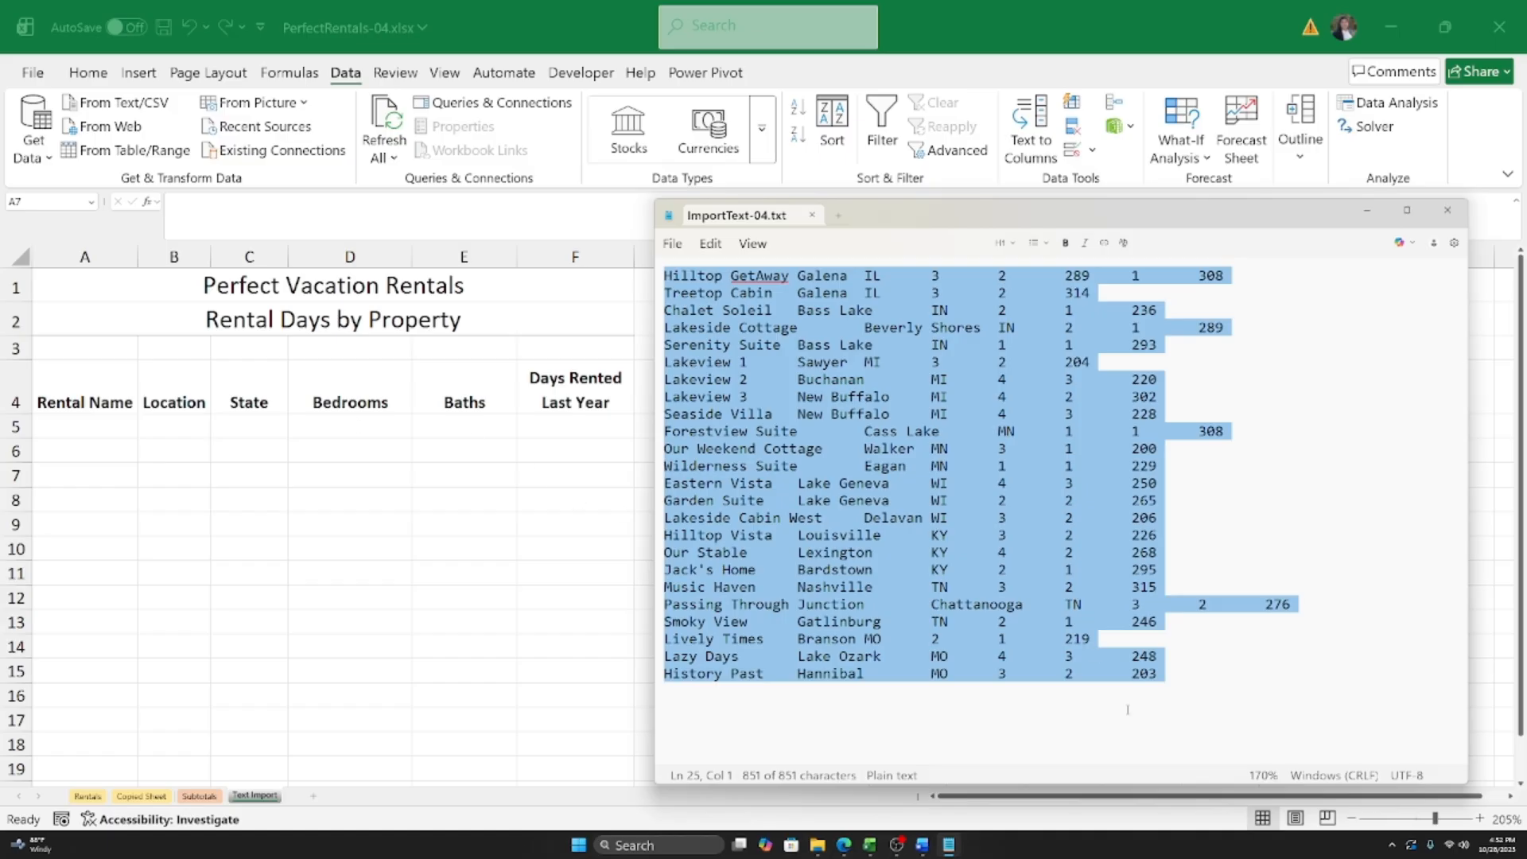
pyautogui.click(1092, 726)
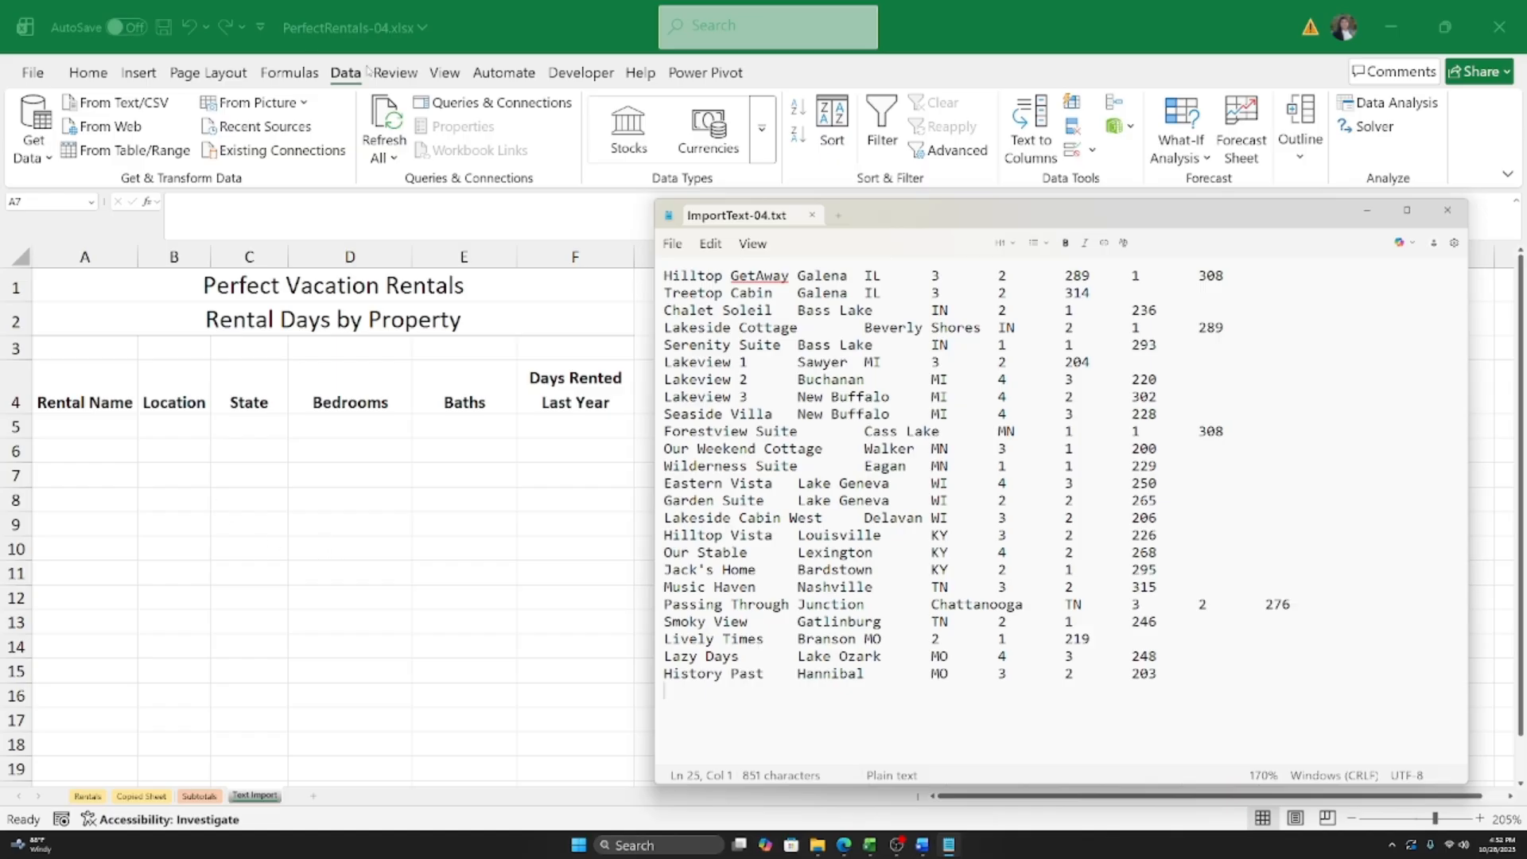
pyautogui.click(1096, 436)
pyautogui.click(813, 215)
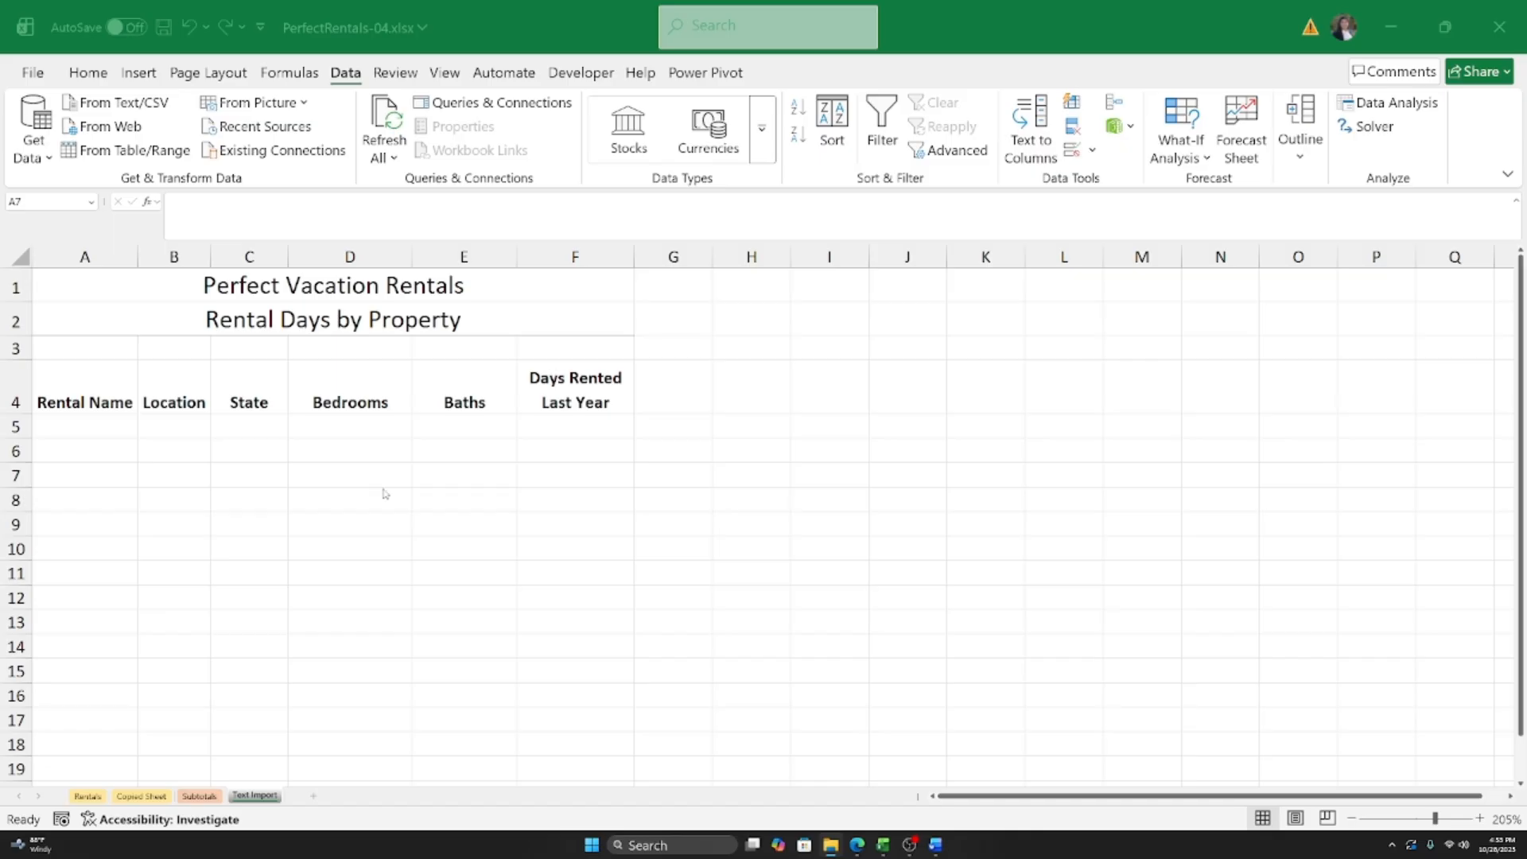
# Step: Start a text import at cell A5 using ImportText-04.txt from the Downloads folder
pyautogui.click(80, 426)
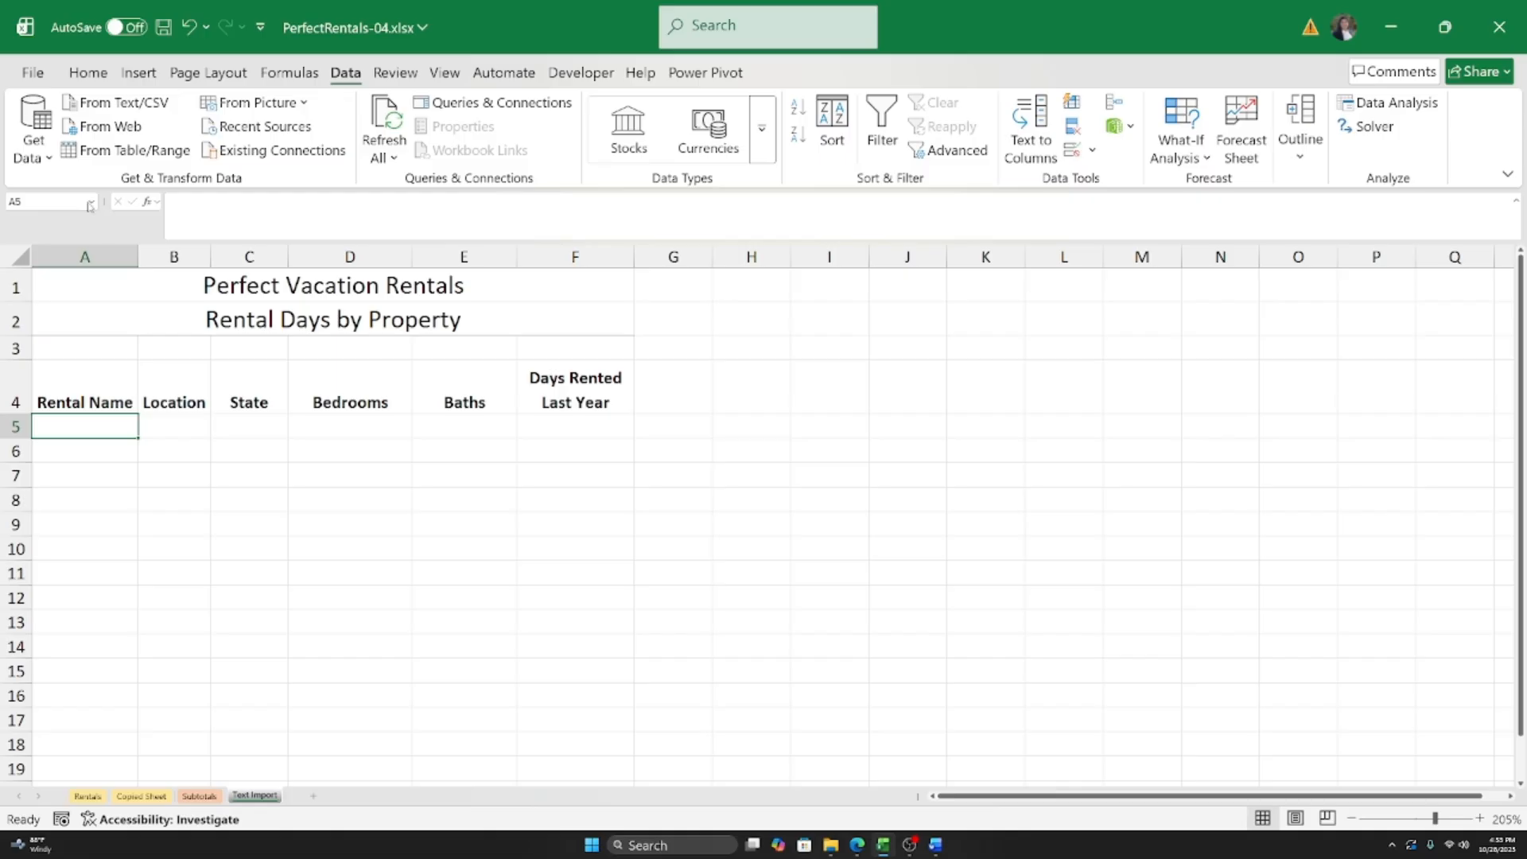
pyautogui.click(114, 104)
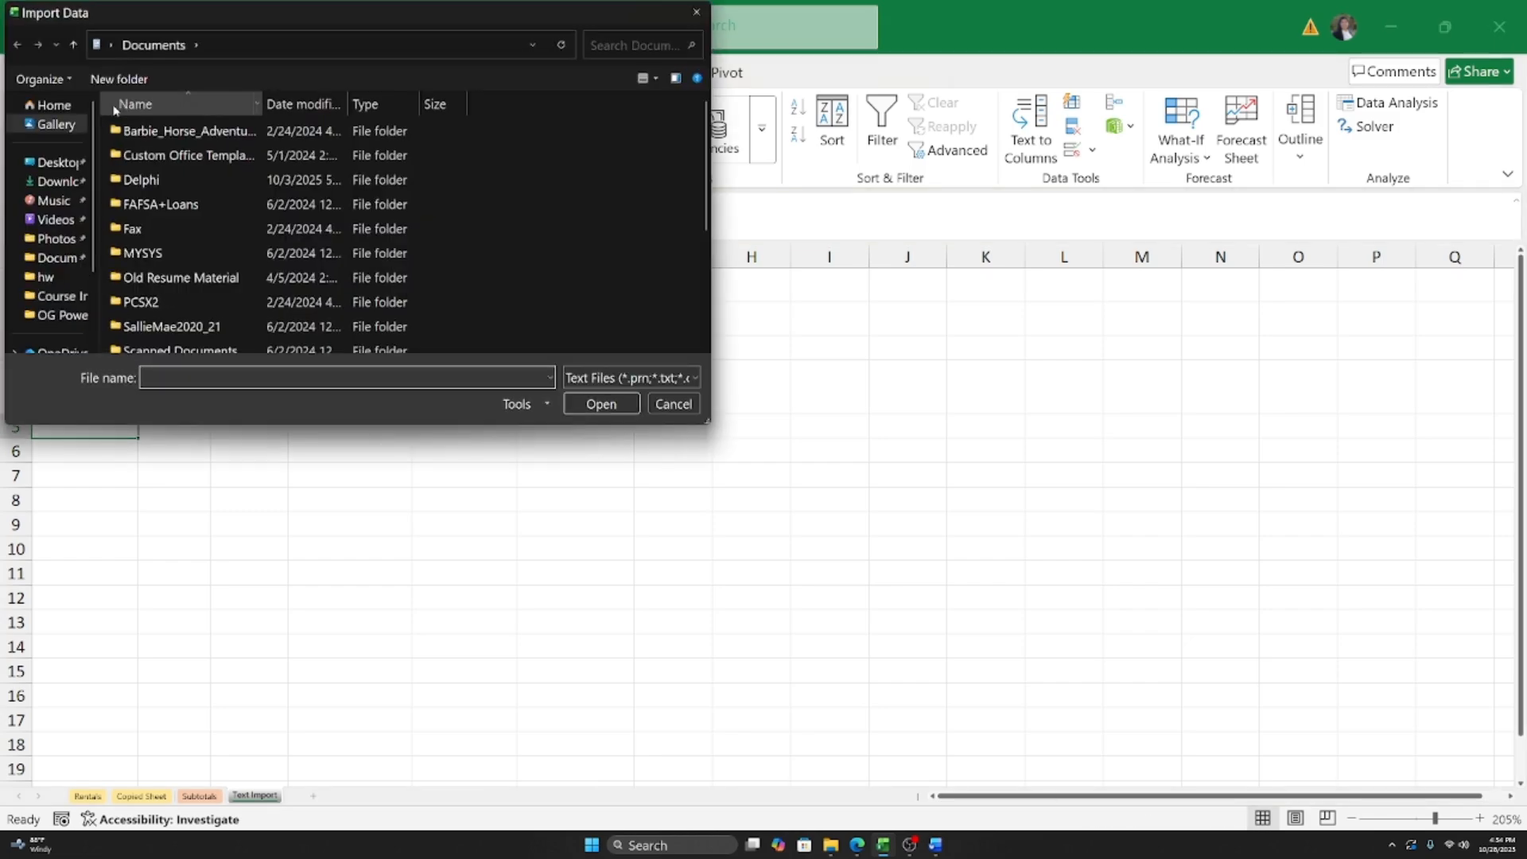
pyautogui.click(43, 182)
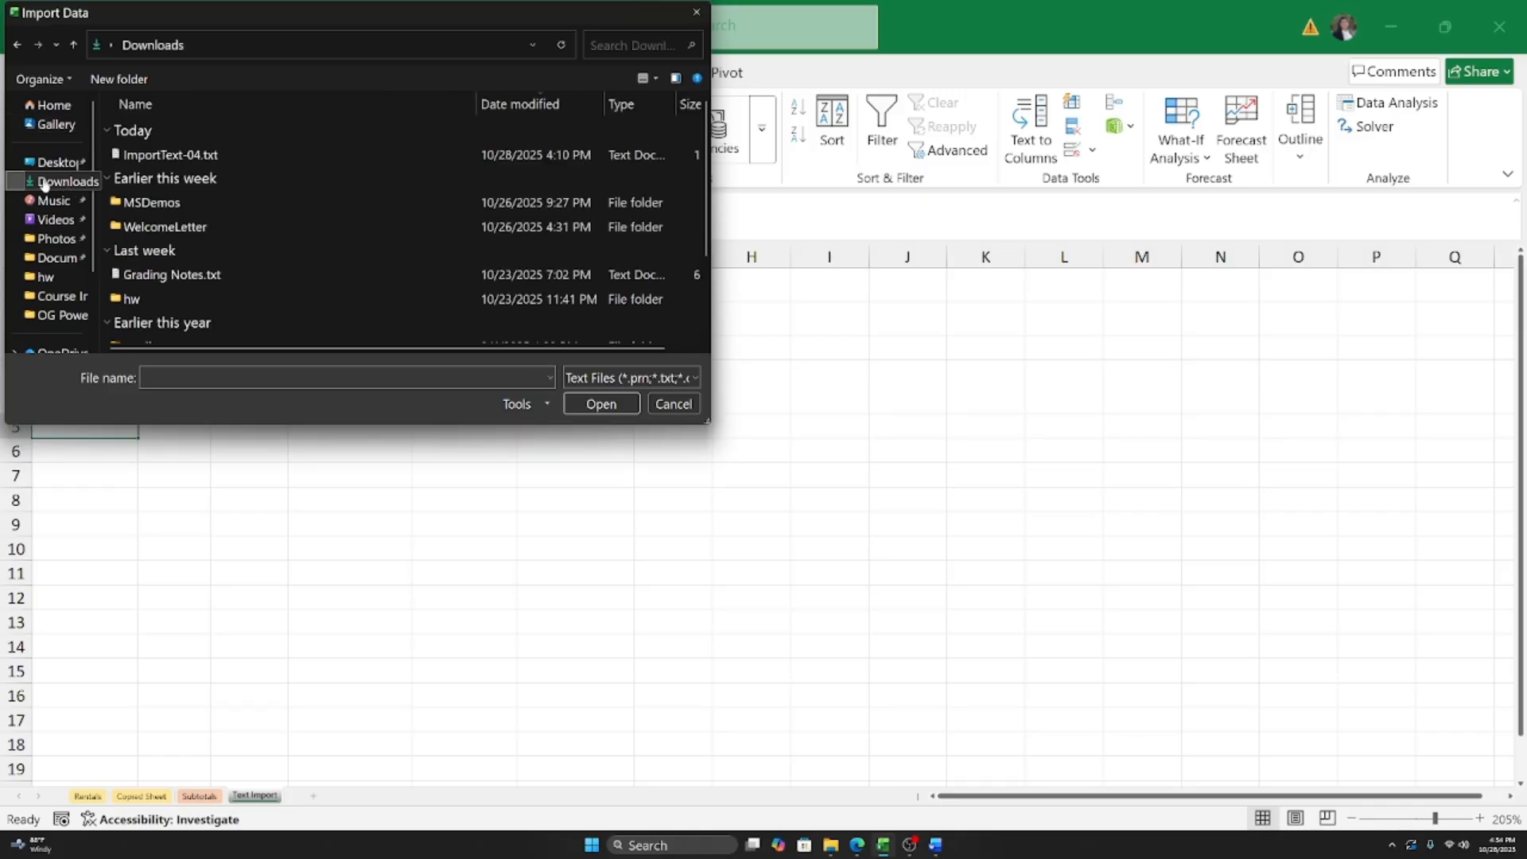
pyautogui.click(166, 156)
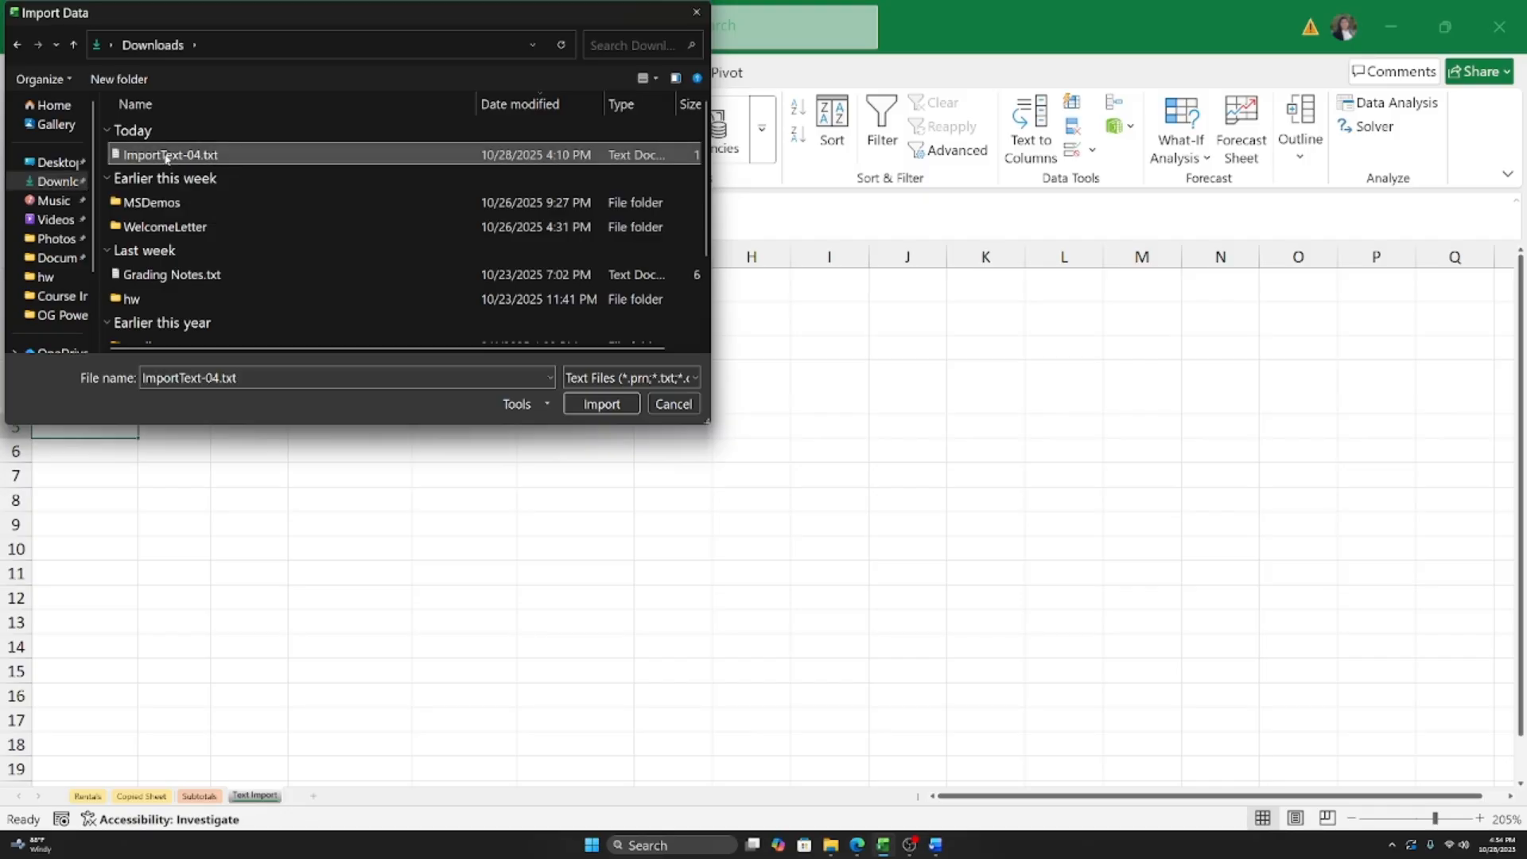
pyautogui.click(611, 406)
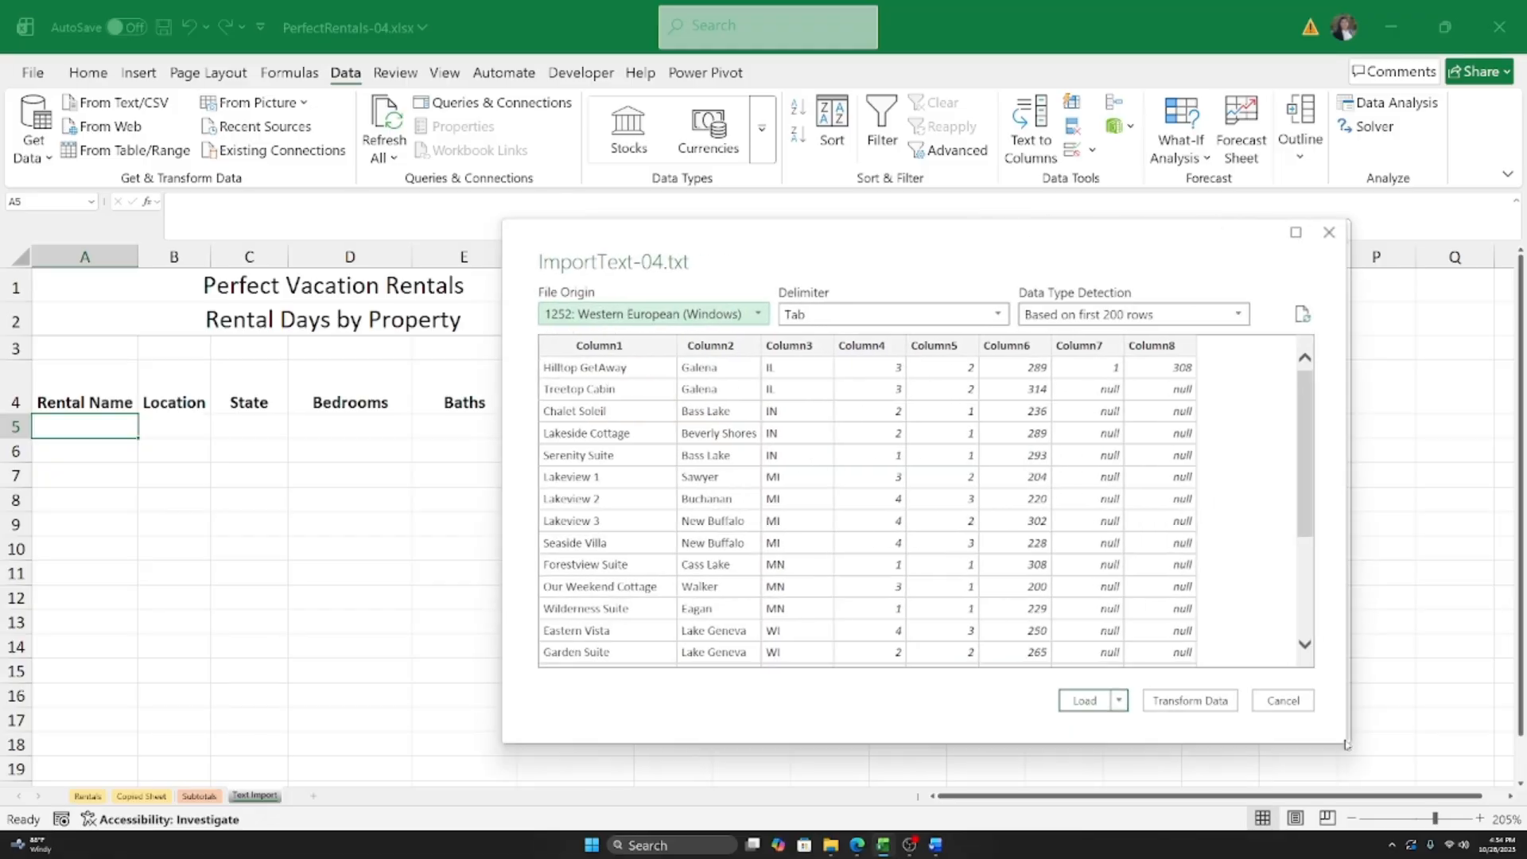
# Step: Examine the import preview of ImportText-04.txt, checking the tab-delimited columns, including Column7 and Column8
pyautogui.moveTo(964, 243); pyautogui.dragTo(861, 163)
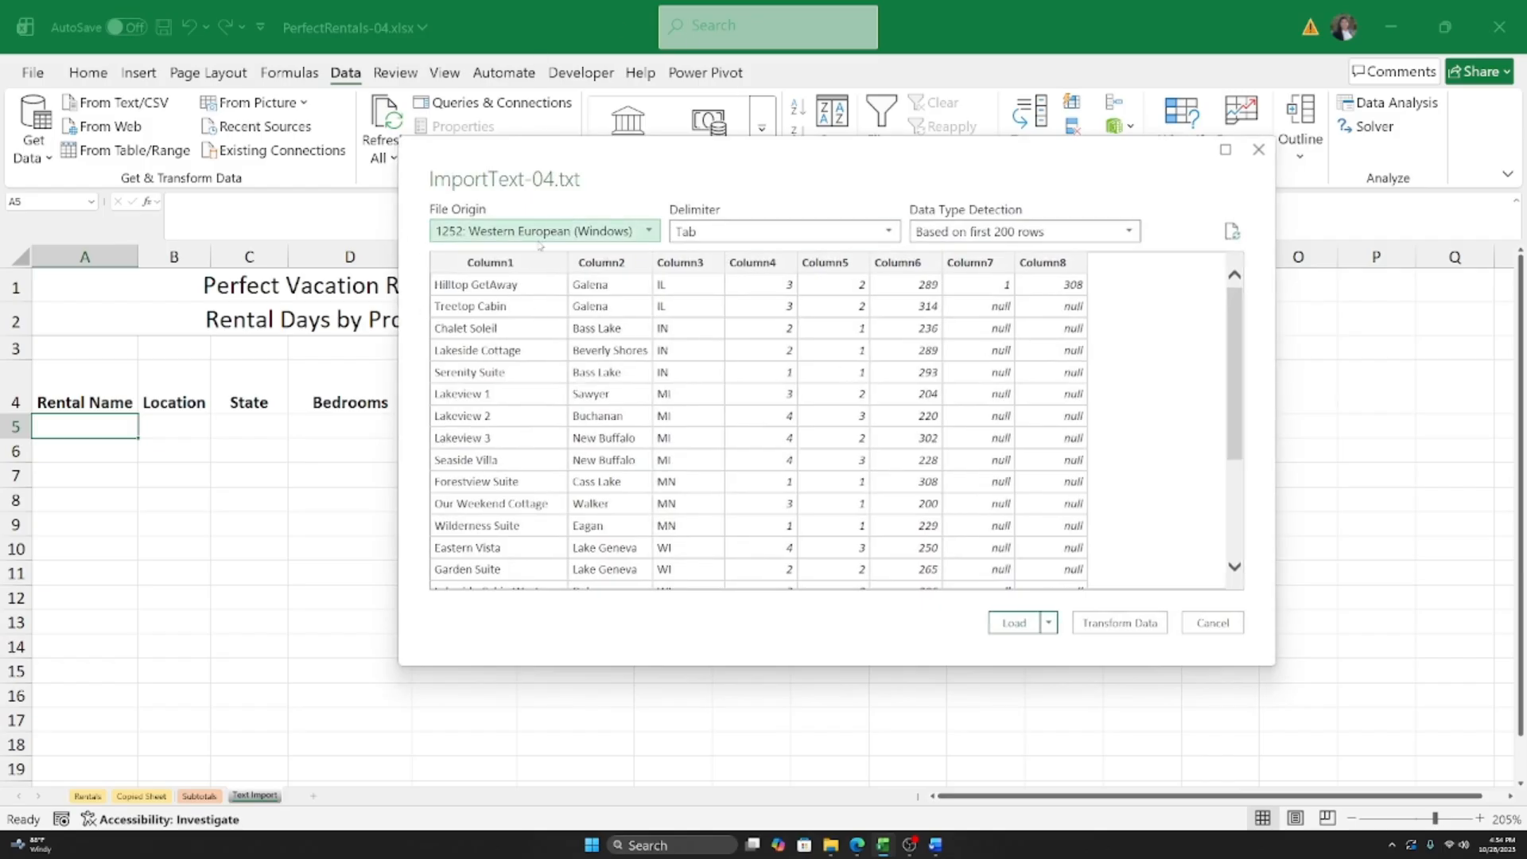
pyautogui.scroll(-5, 668, 453)
pyautogui.scroll(5, 668, 457)
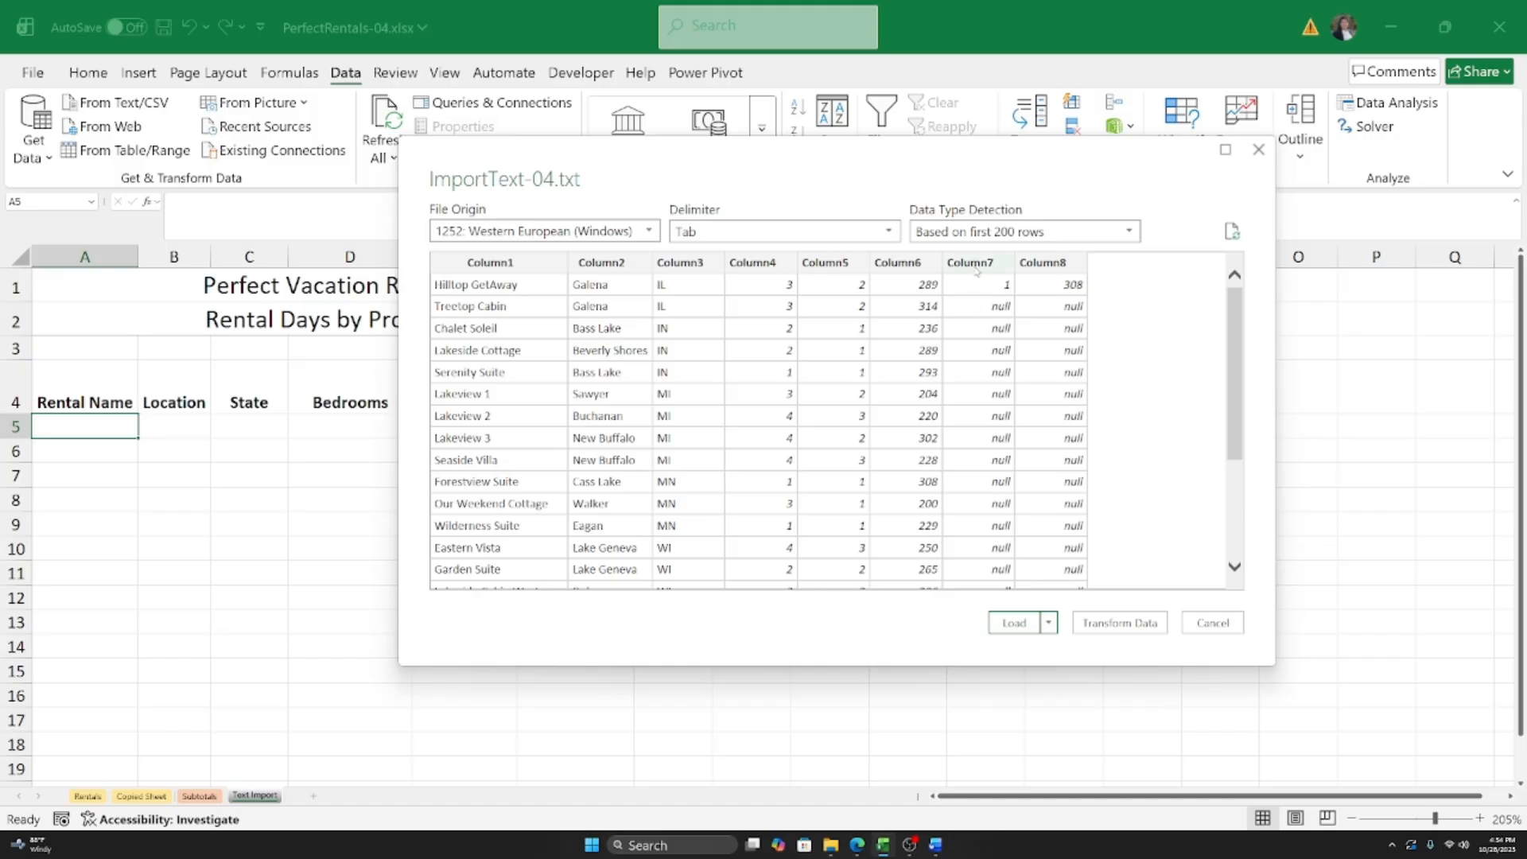
pyautogui.scroll(-3, 960, 470)
pyautogui.scroll(10, 960, 470)
pyautogui.scroll(-10, 998, 509)
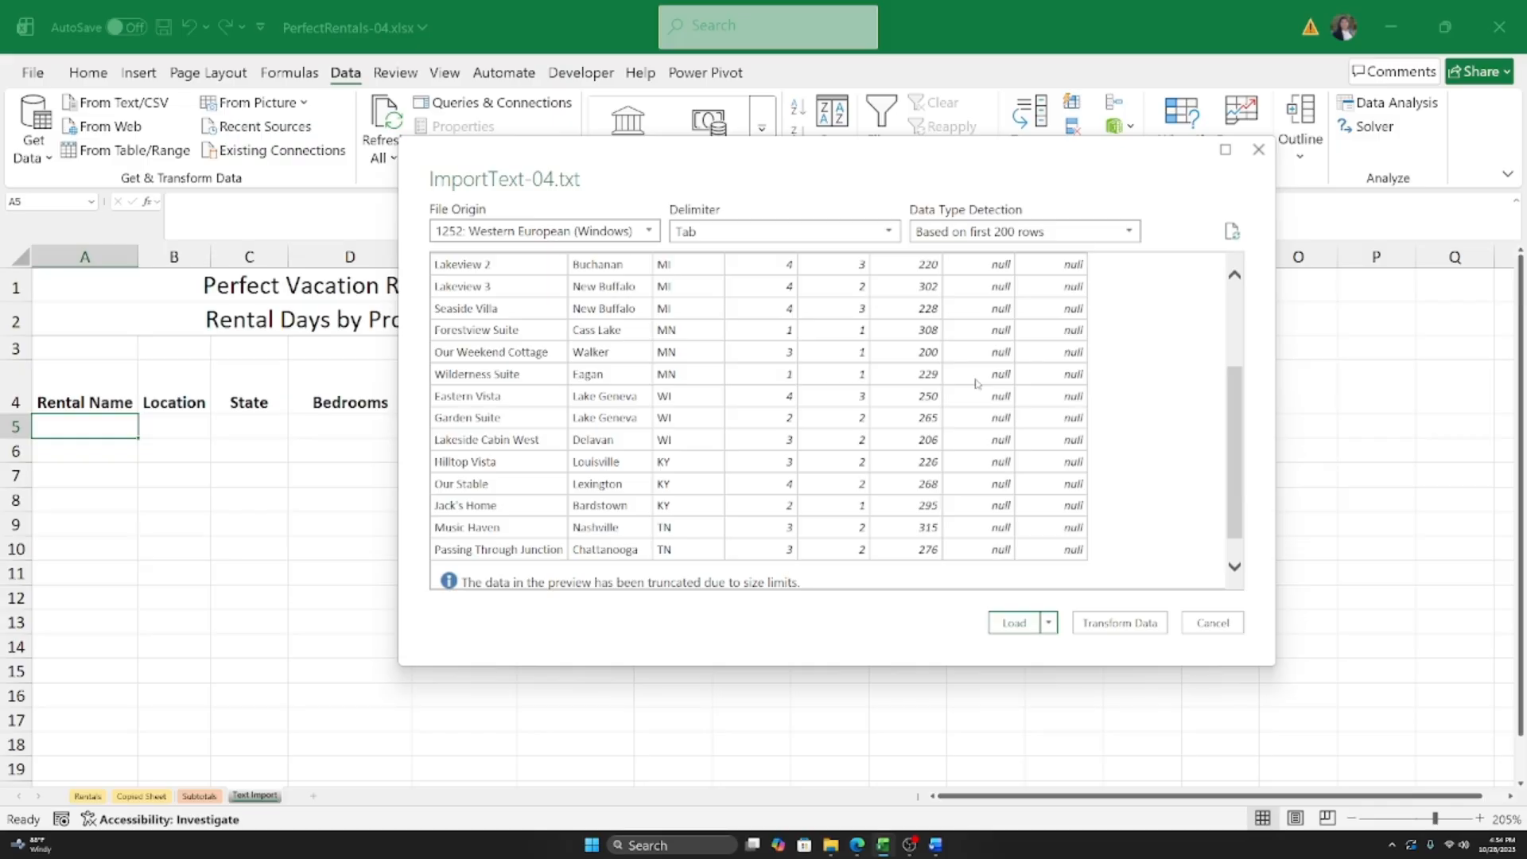
# Step: Check the null entries in Column7 and Column8 of the preview and open the data in Power Query Editor for transforming
pyautogui.scroll(5, 977, 384)
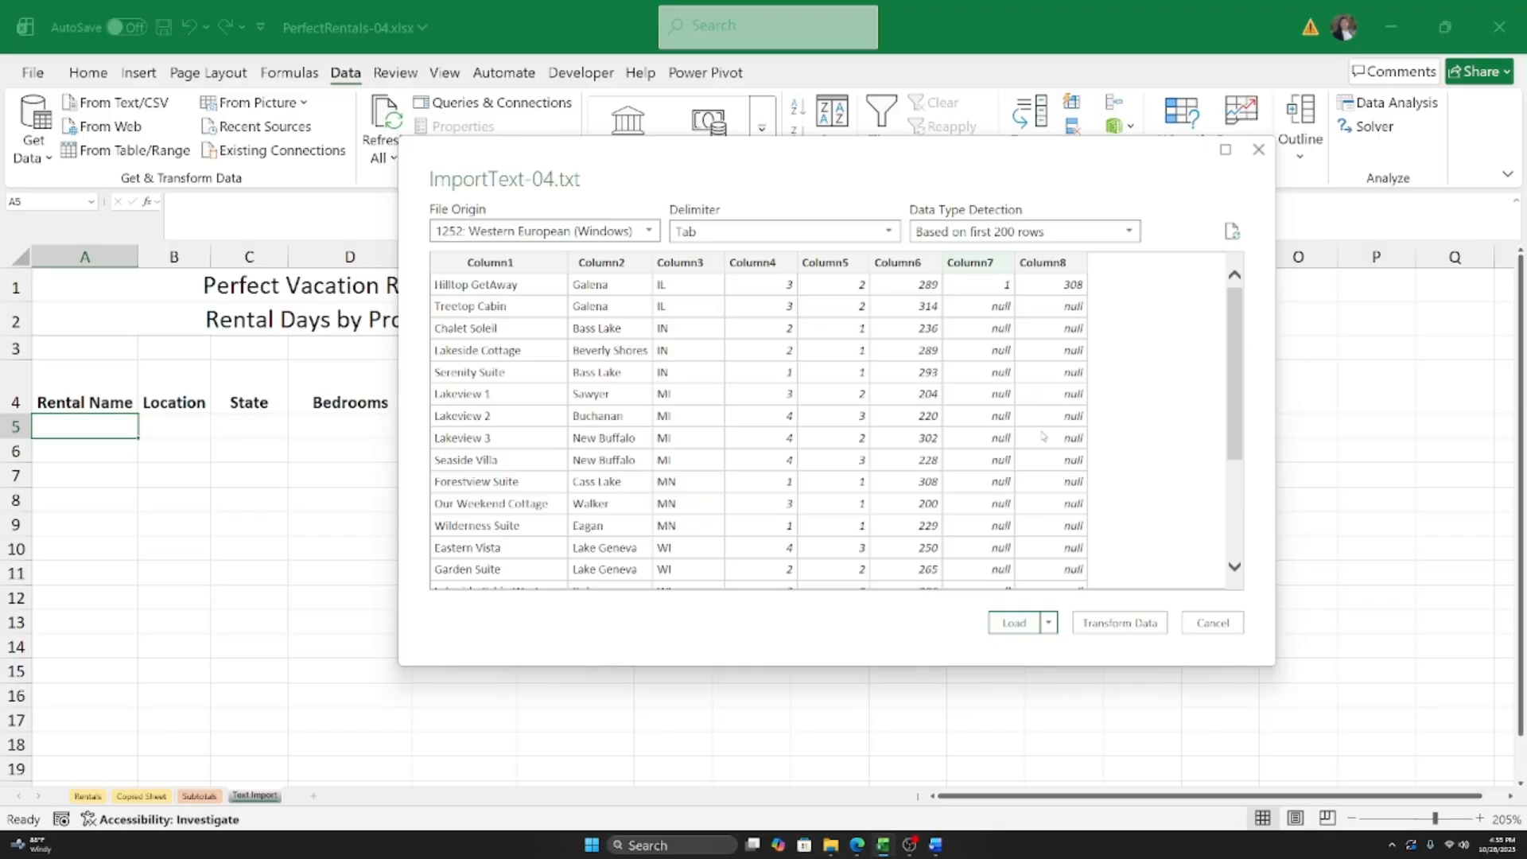
pyautogui.scroll(-5, 958, 469)
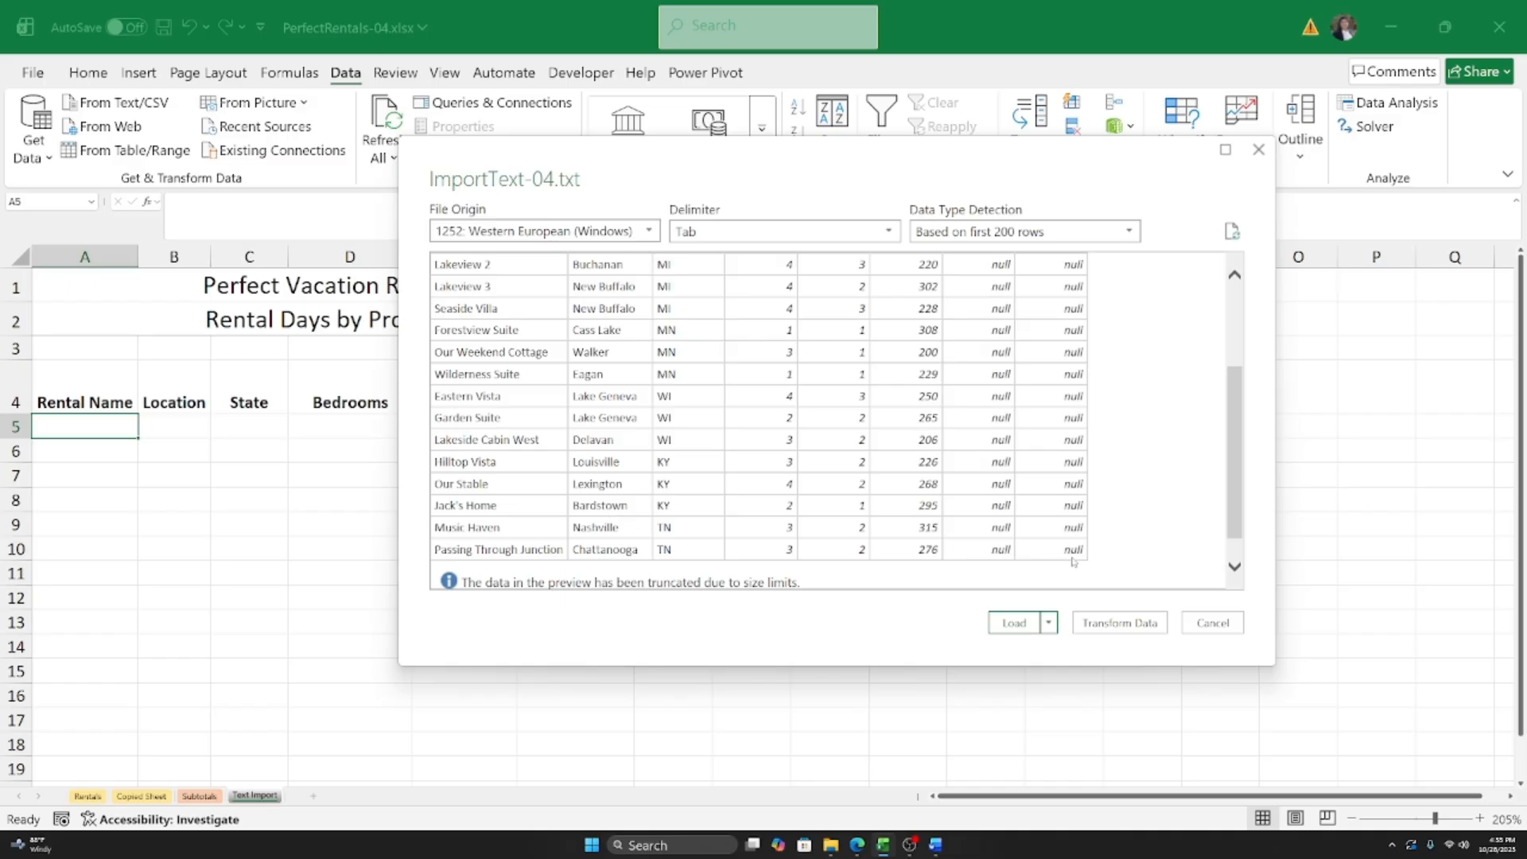
pyautogui.click(1112, 624)
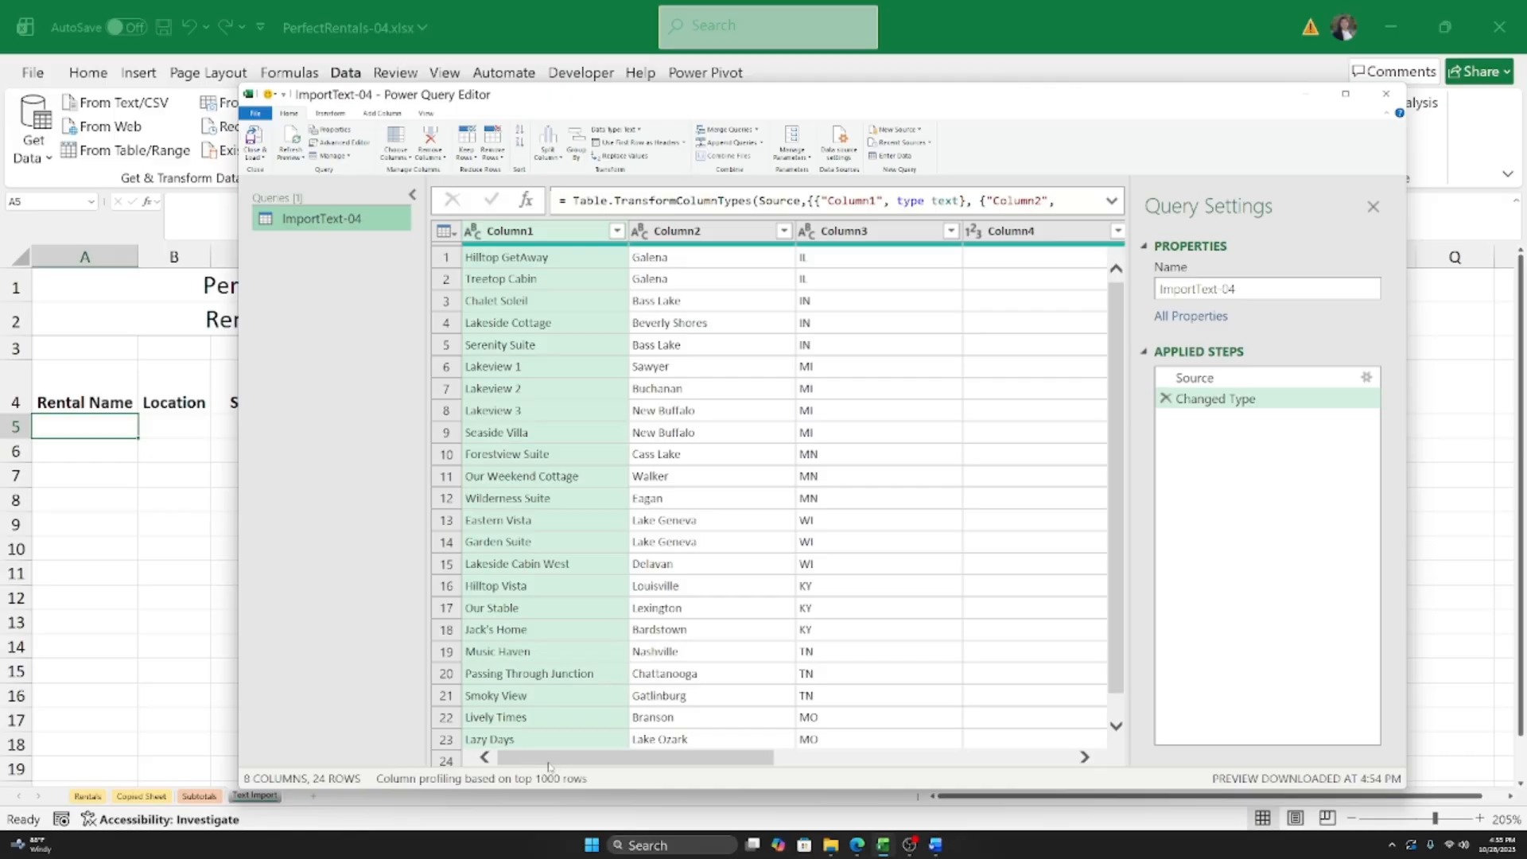
# Step: Remove Column7 and Column8 from the ImportText-04 query
pyautogui.moveTo(570, 762); pyautogui.dragTo(875, 762)
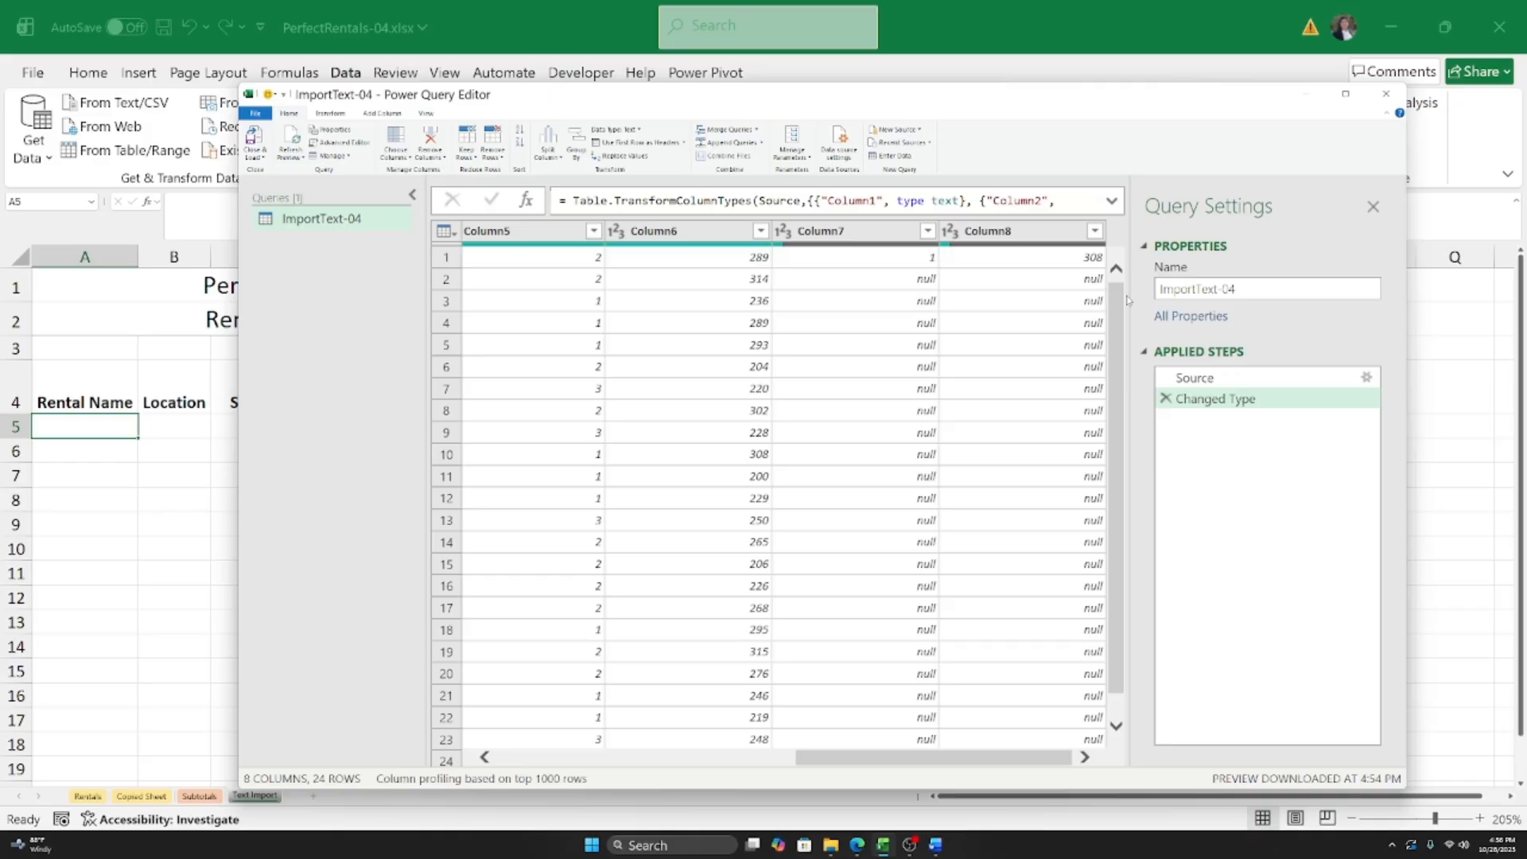
pyautogui.click(853, 229)
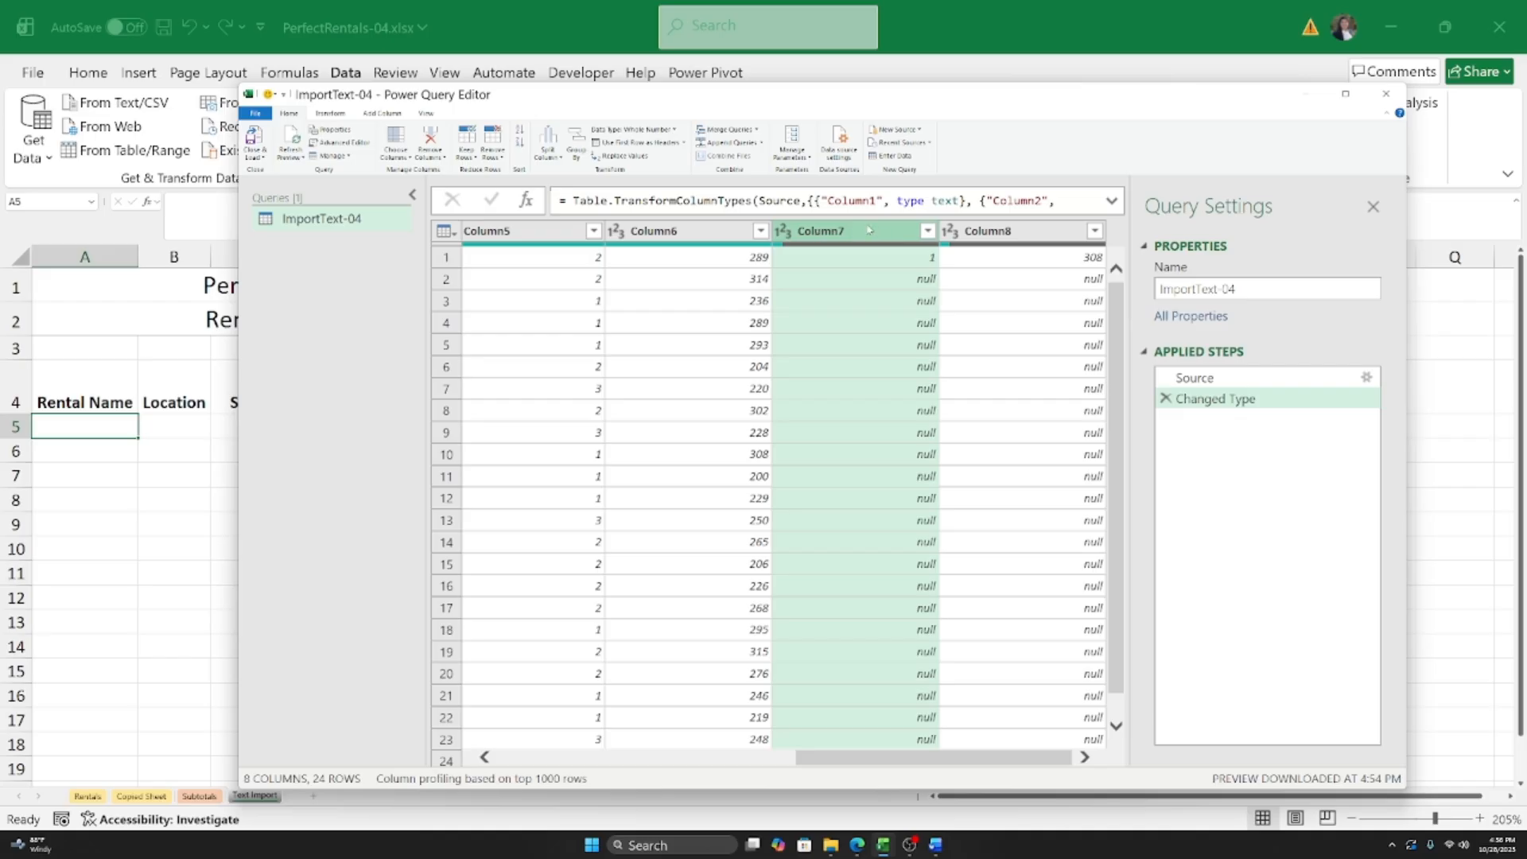
pyautogui.click(431, 159)
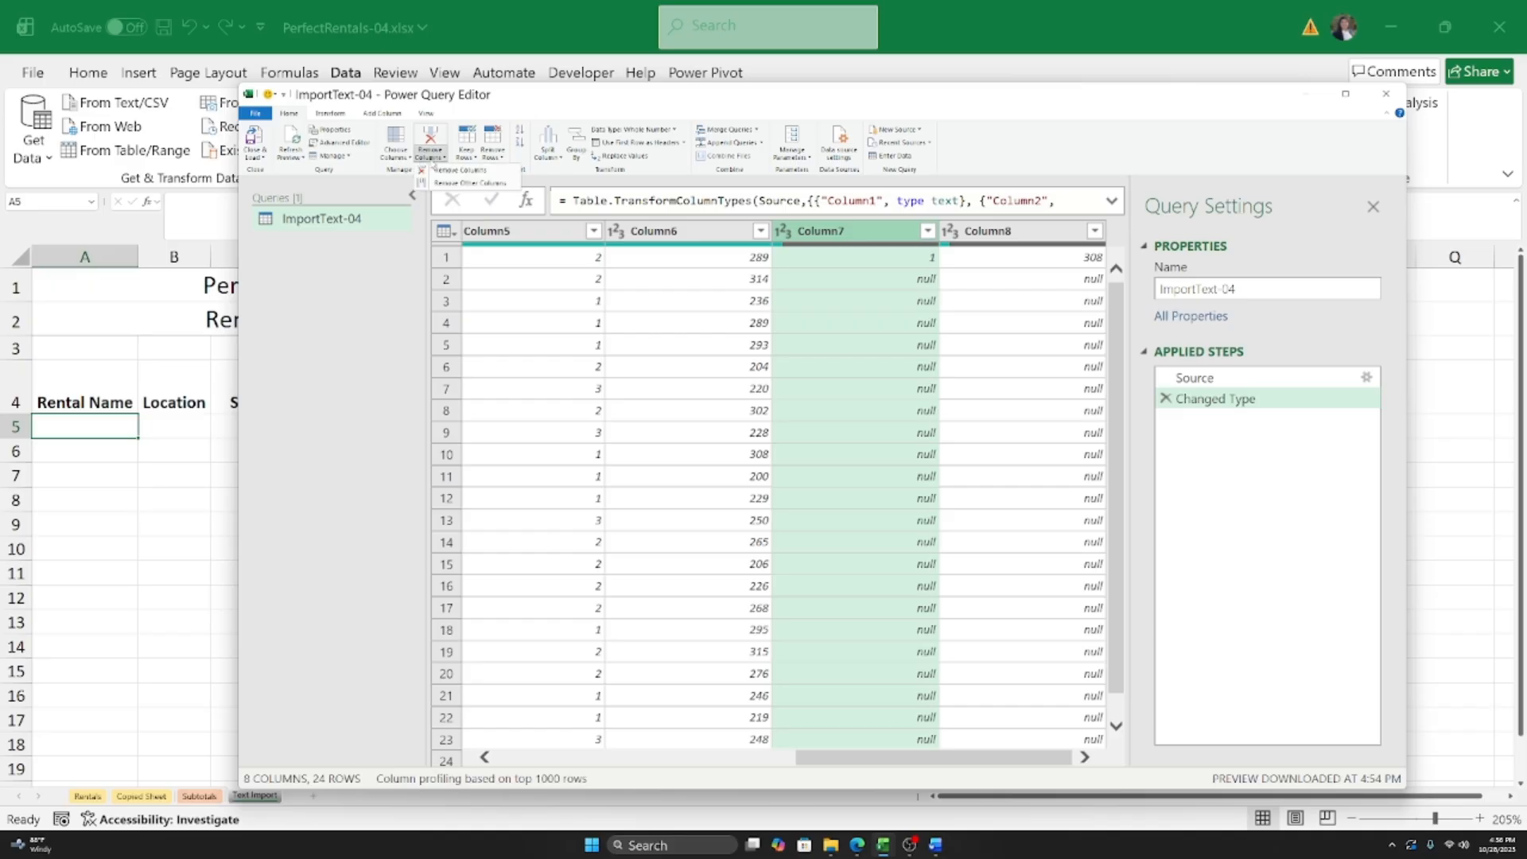
pyautogui.click(437, 170)
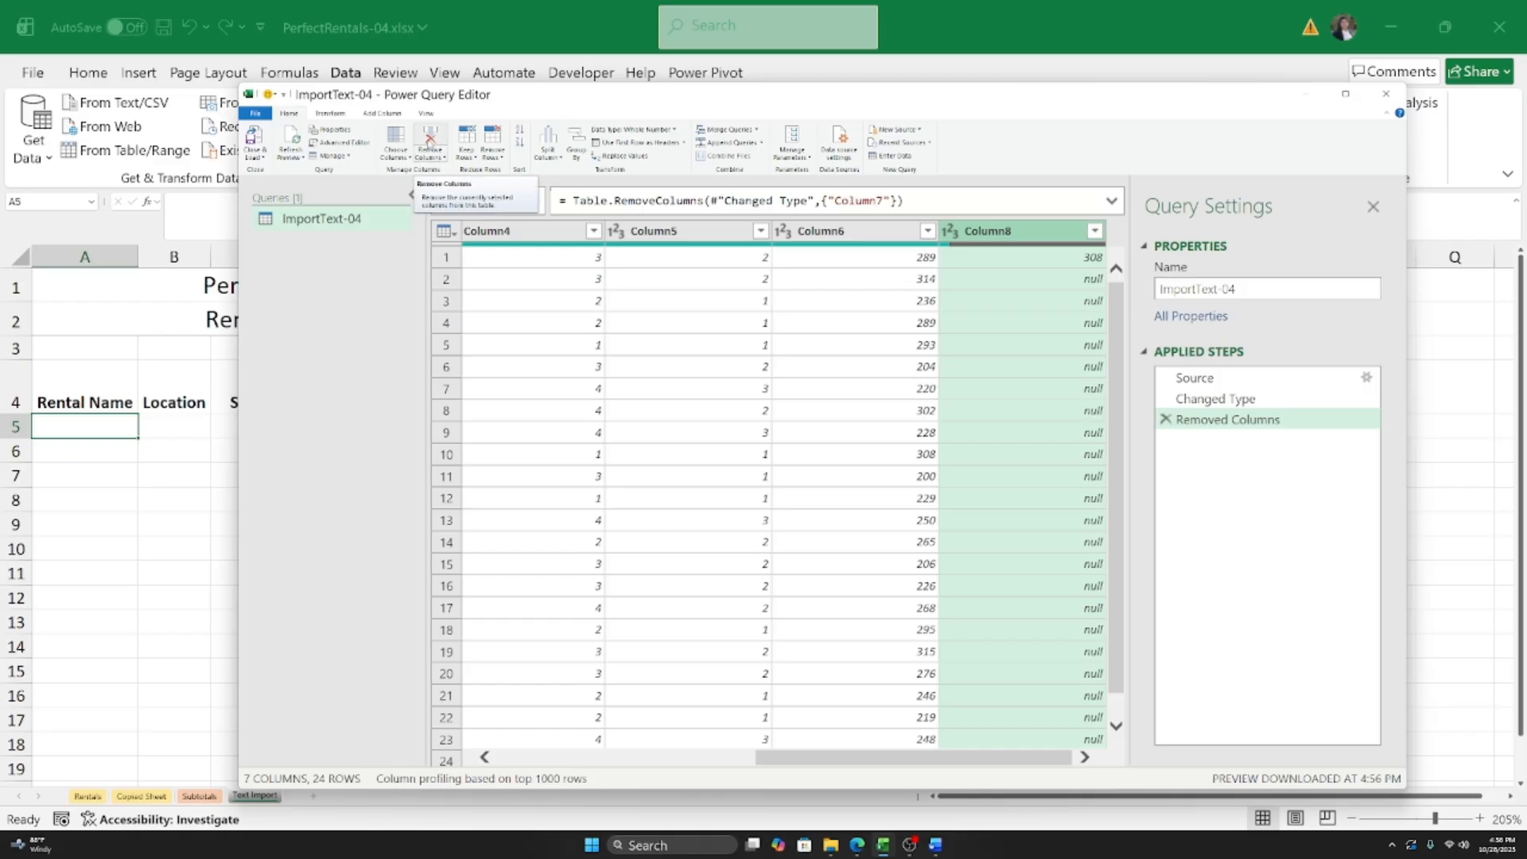
pyautogui.click(430, 139)
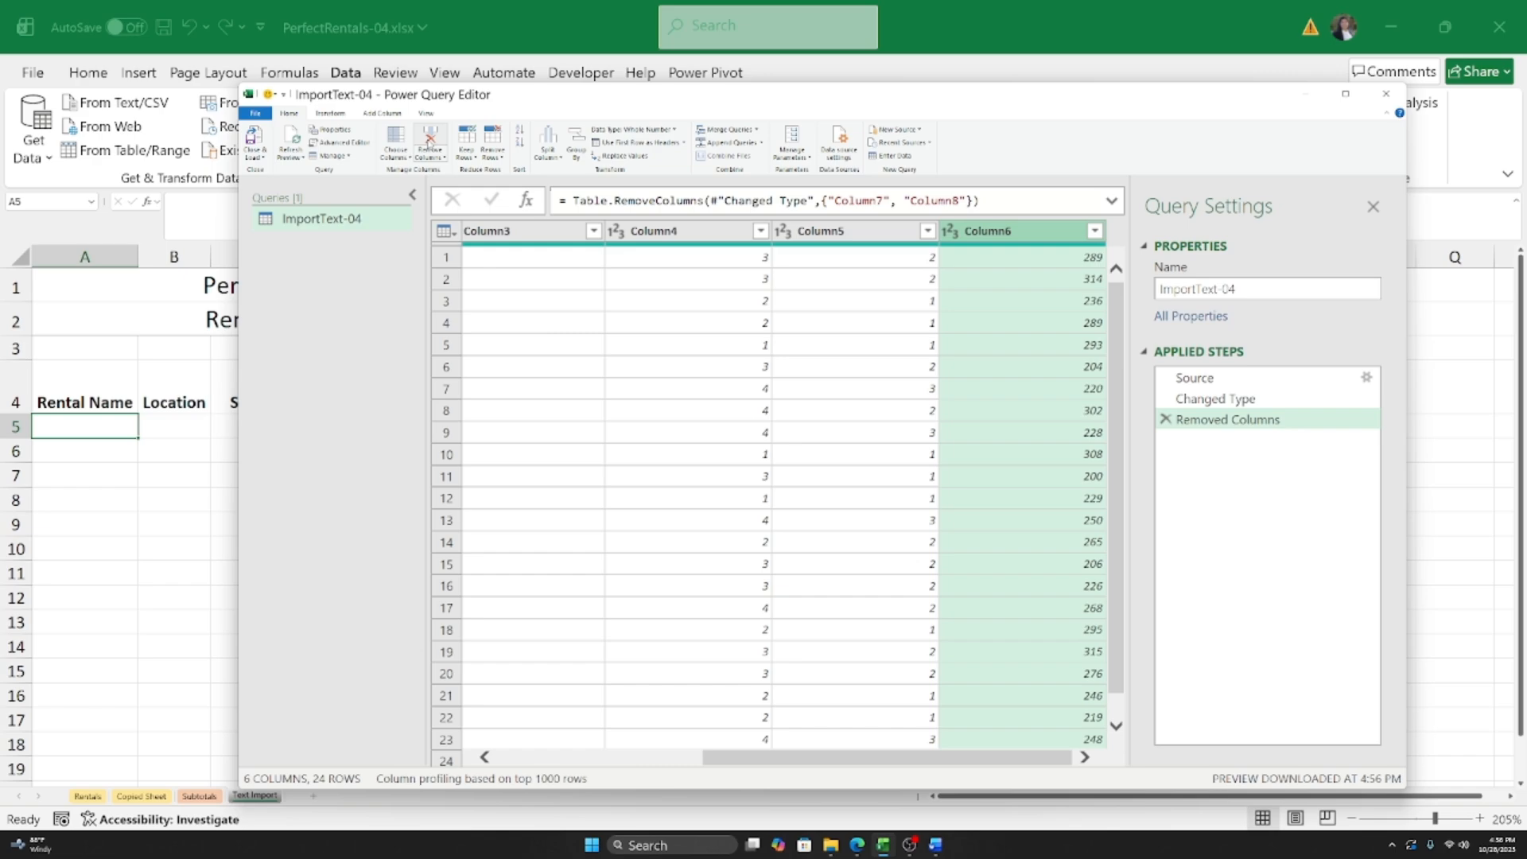
# Step: Examine the end of the query's rows, checking which records follow Lakeside Cabin West for the states KY, TN and MO
pyautogui.hscroll(-3, 552, 608)
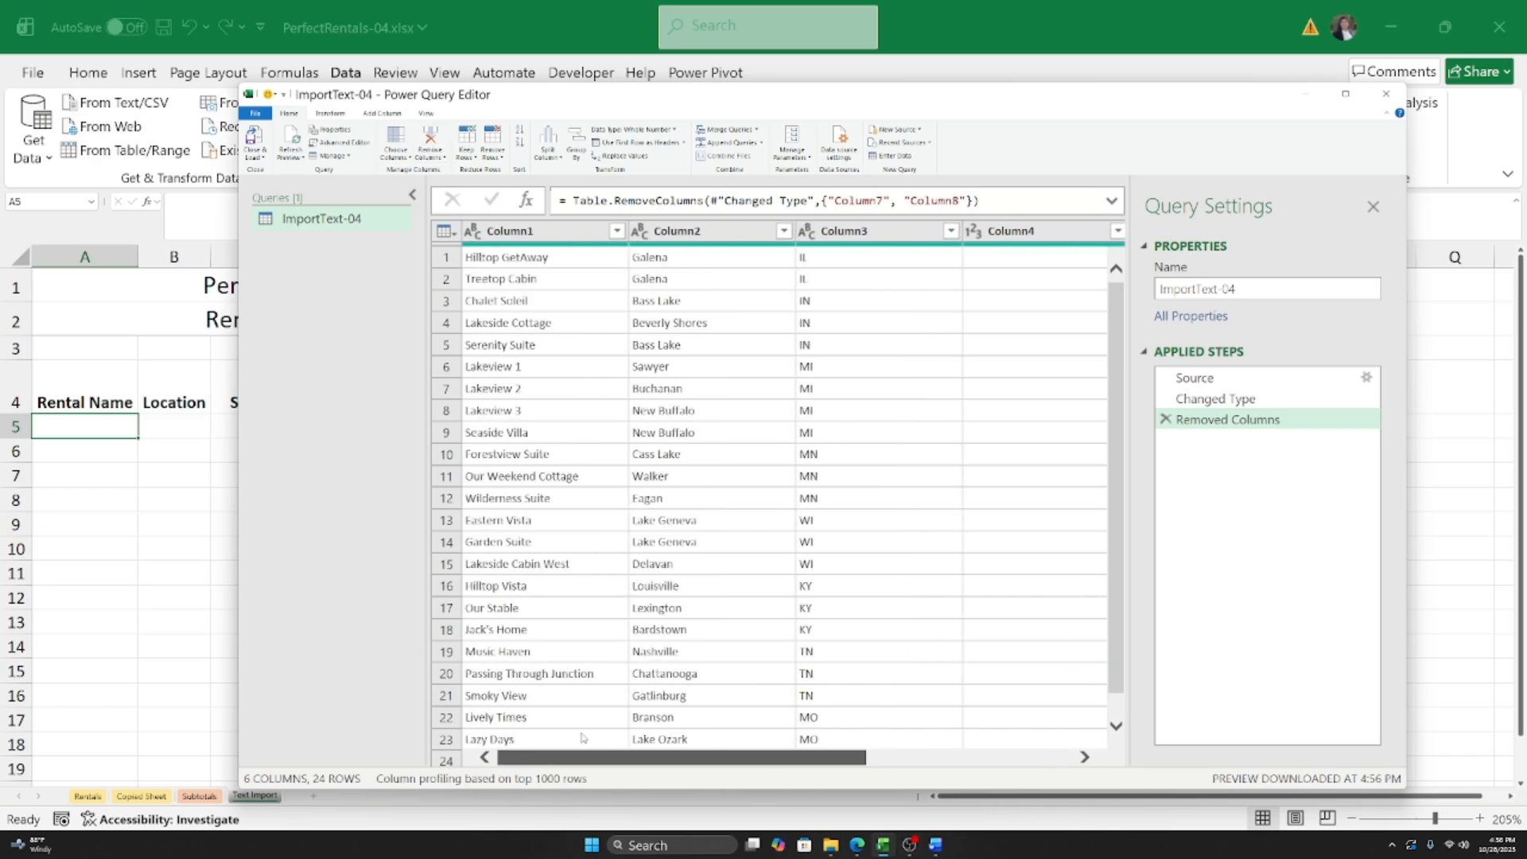
pyautogui.scroll(-1, 552, 608)
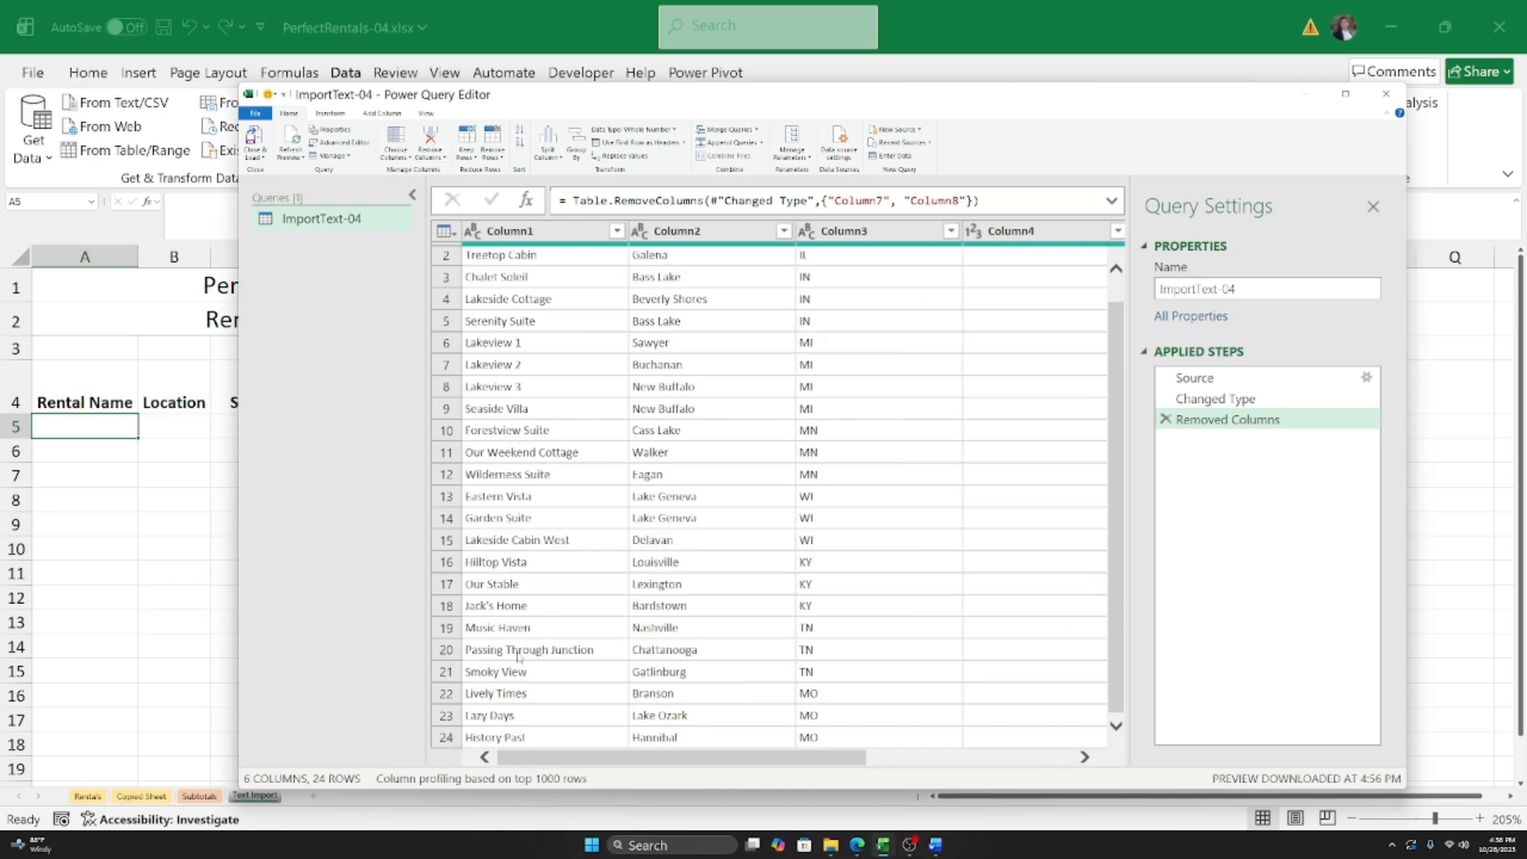
pyautogui.click(446, 584)
pyautogui.click(446, 627)
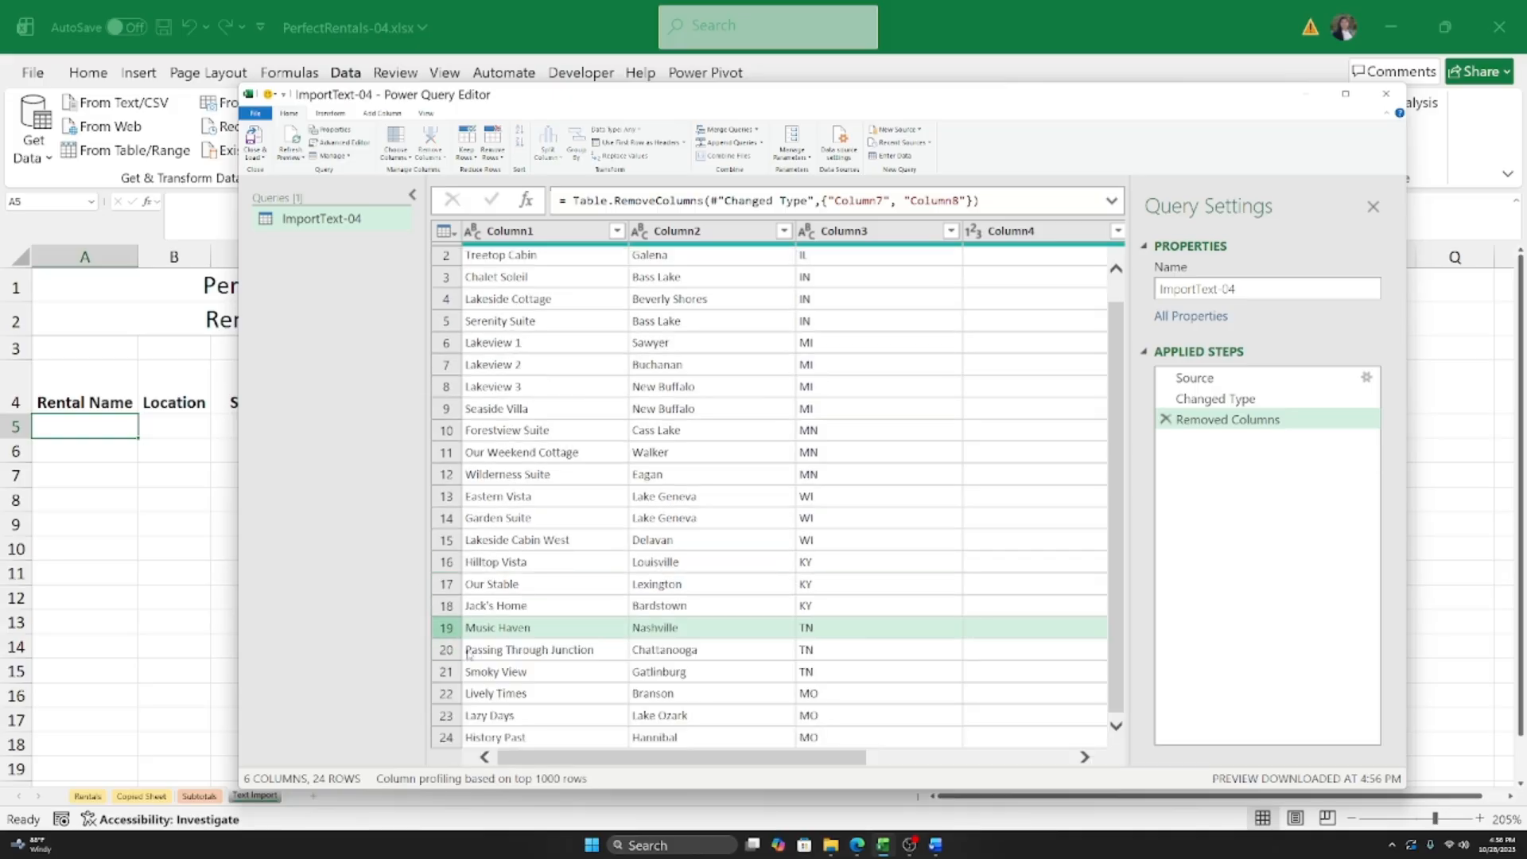
pyautogui.click(448, 652)
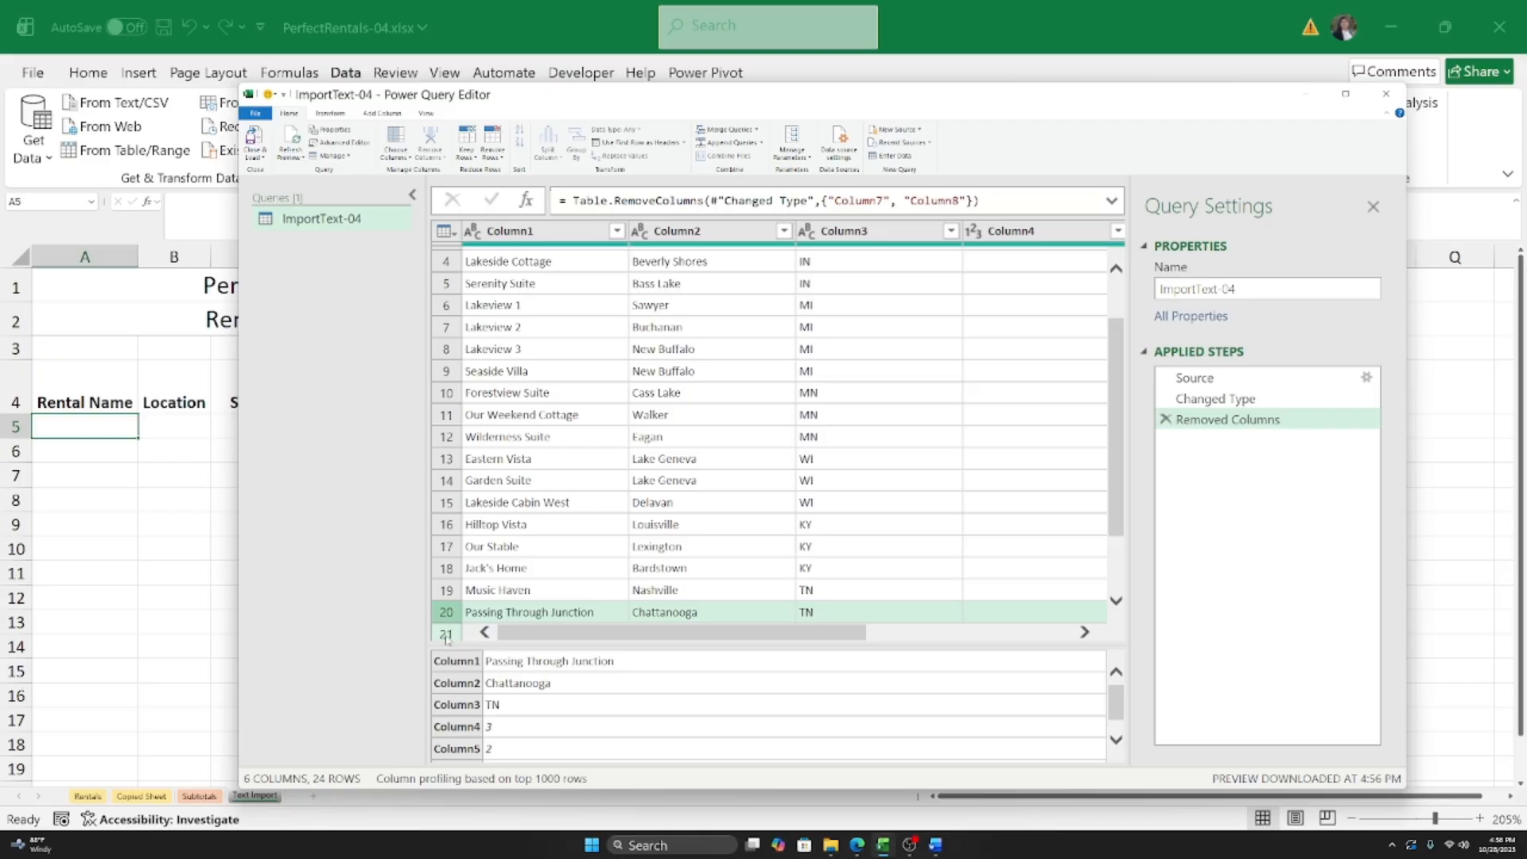
pyautogui.click(446, 641)
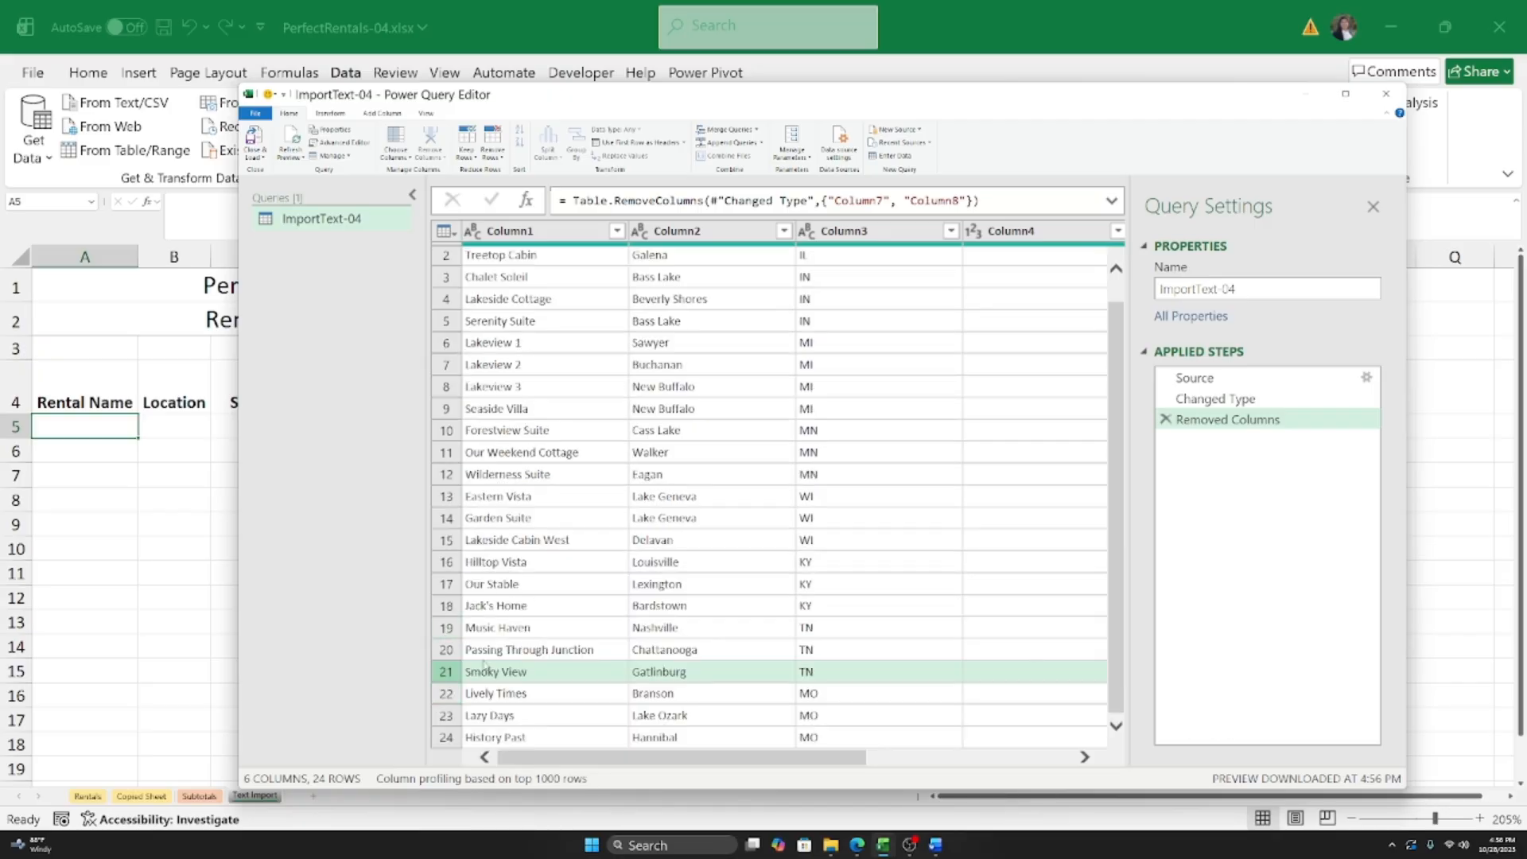
pyautogui.click(528, 745)
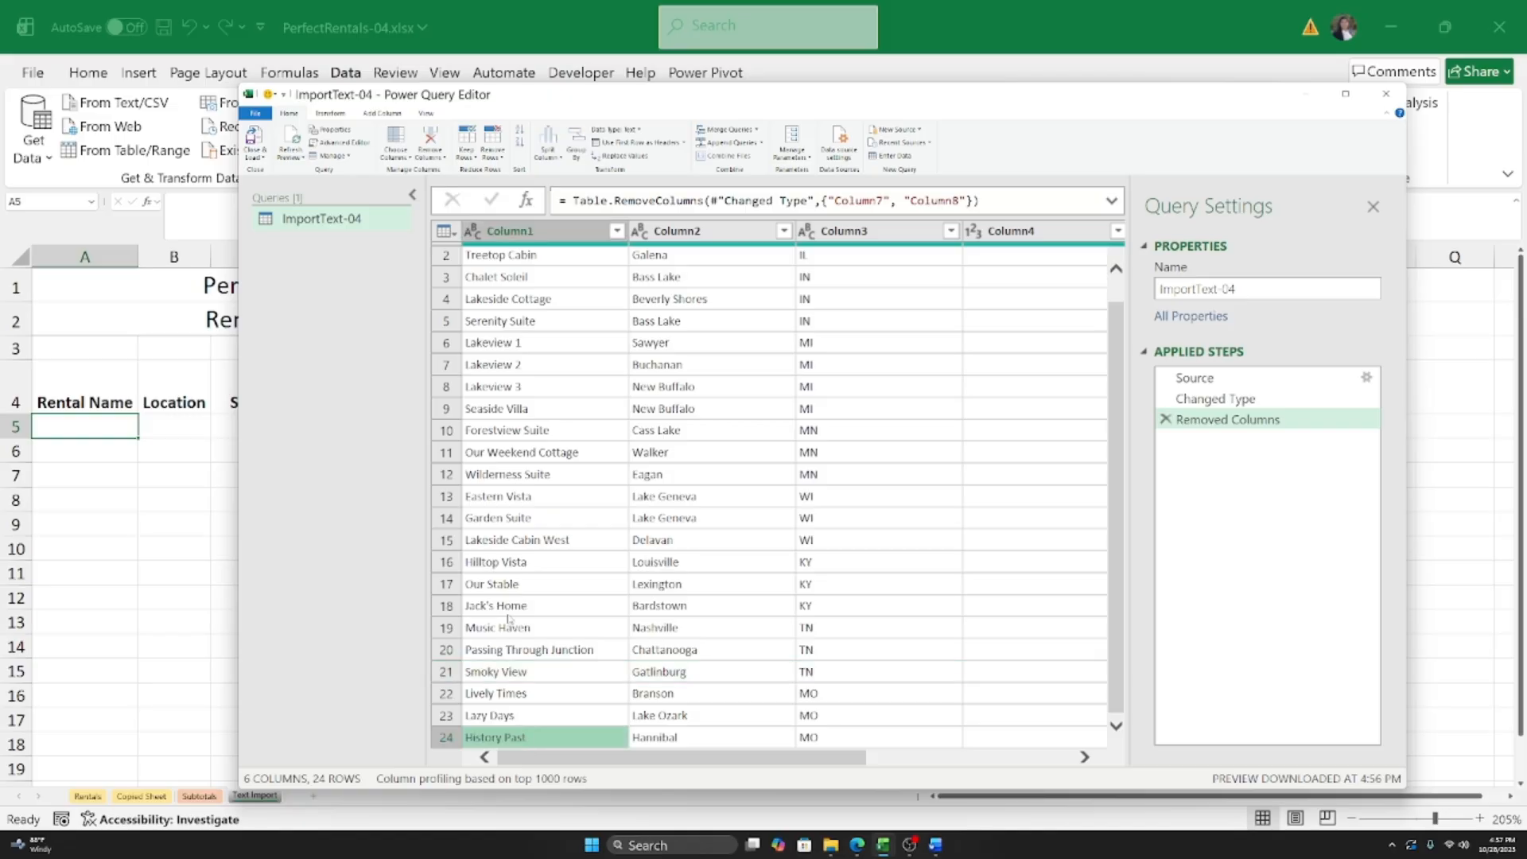
pyautogui.click(573, 543)
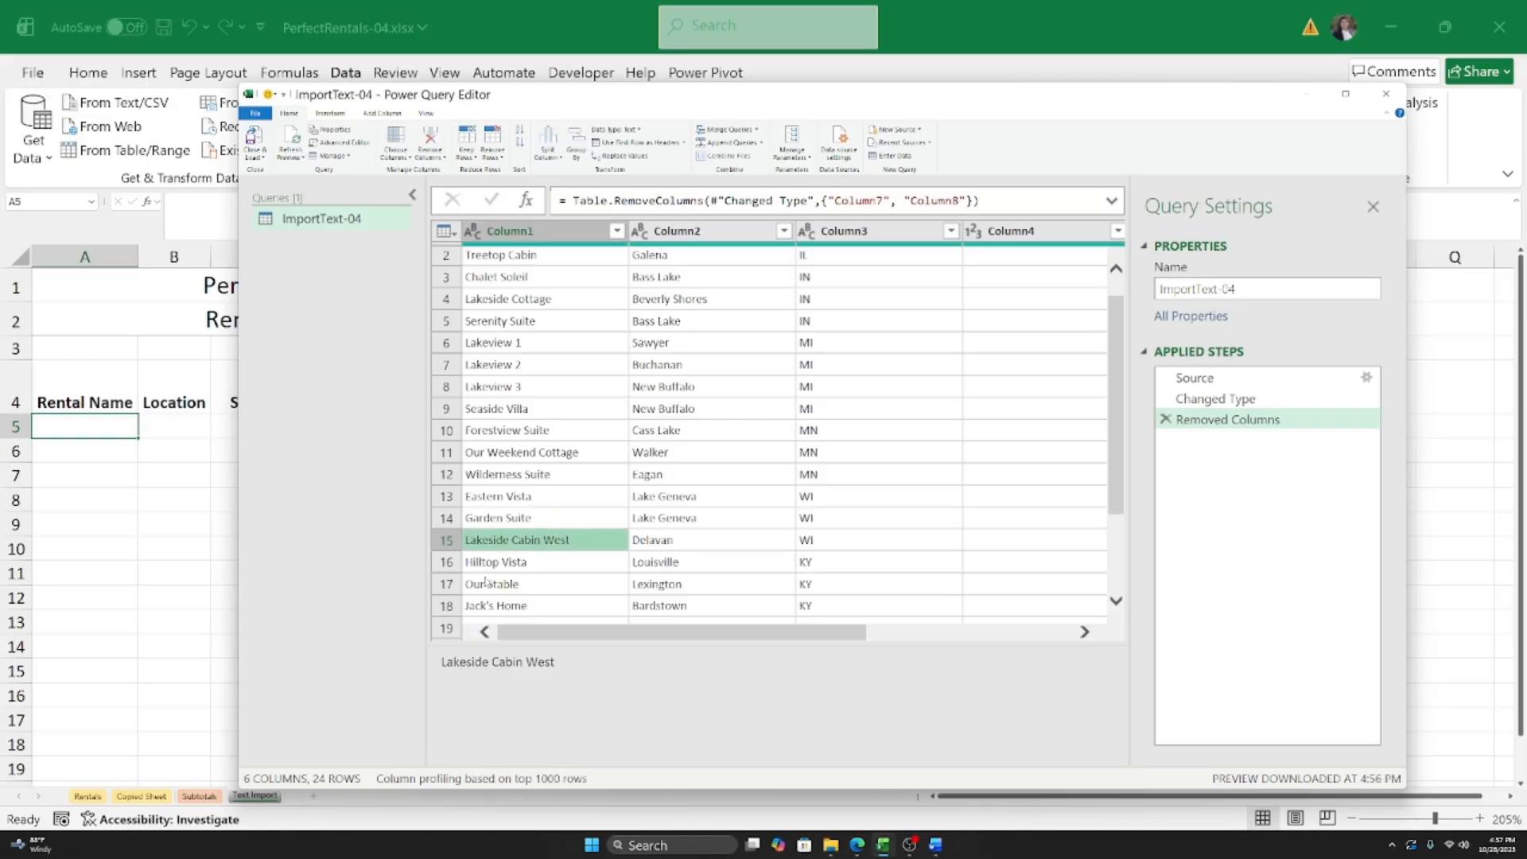
pyautogui.moveTo(534, 644); pyautogui.dragTo(539, 742)
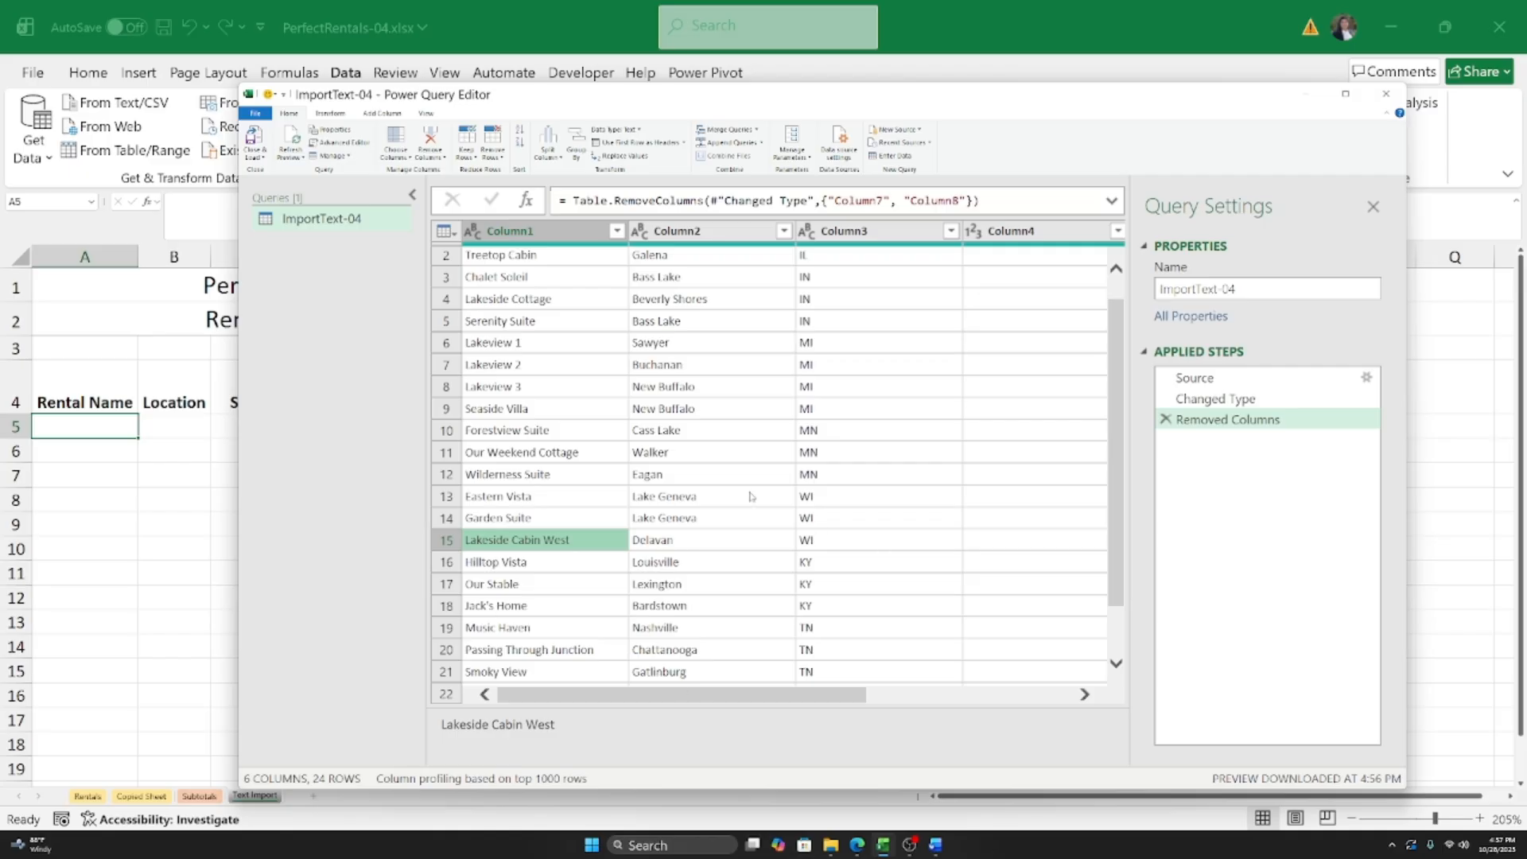
# Step: Remove the bottom 9 rows from the ImportText-04 query
pyautogui.click(499, 159)
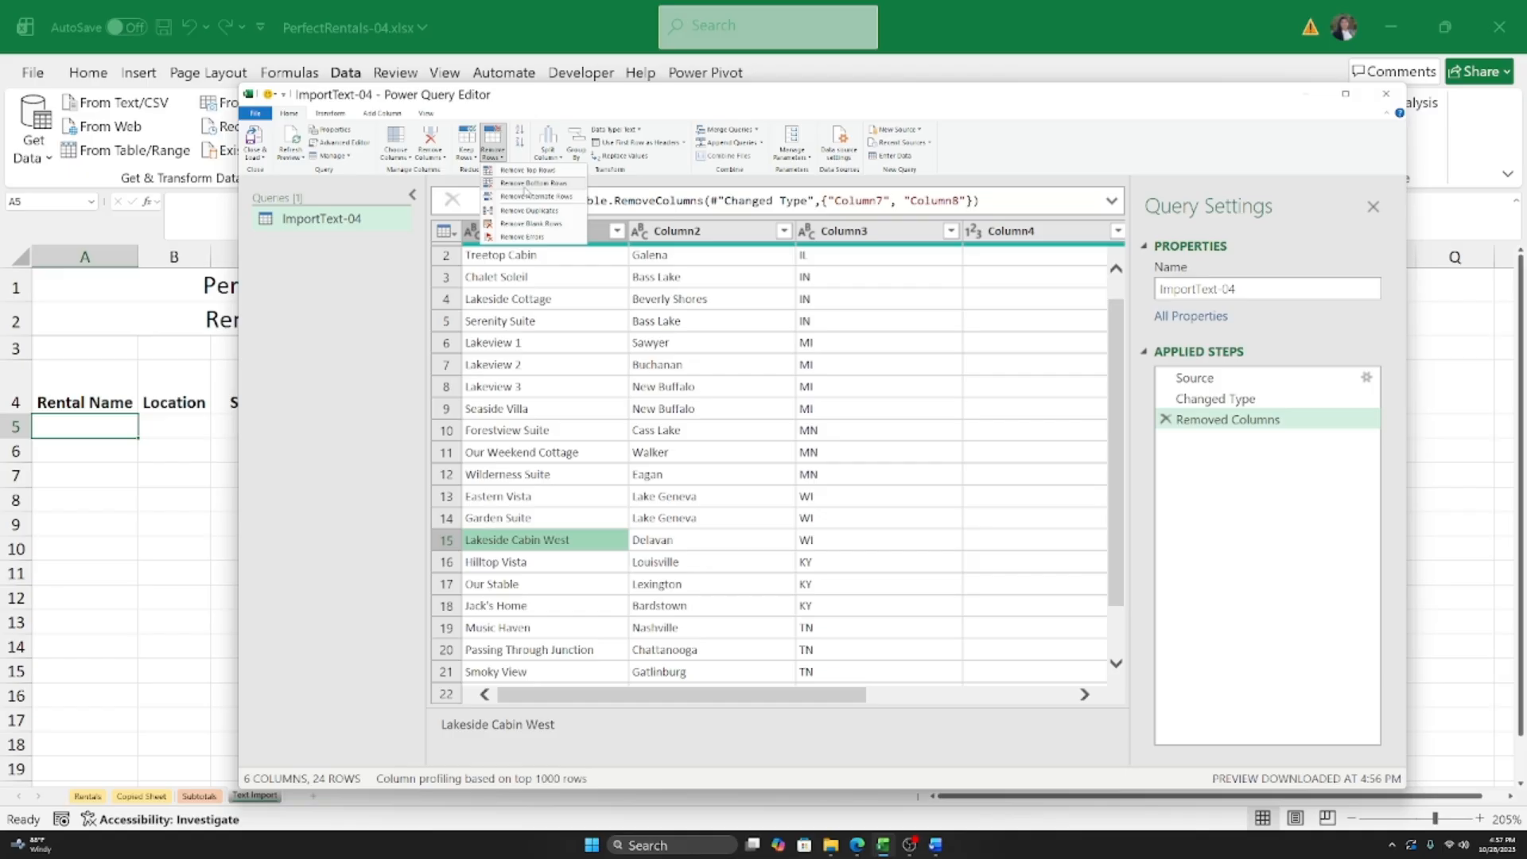
pyautogui.click(524, 185)
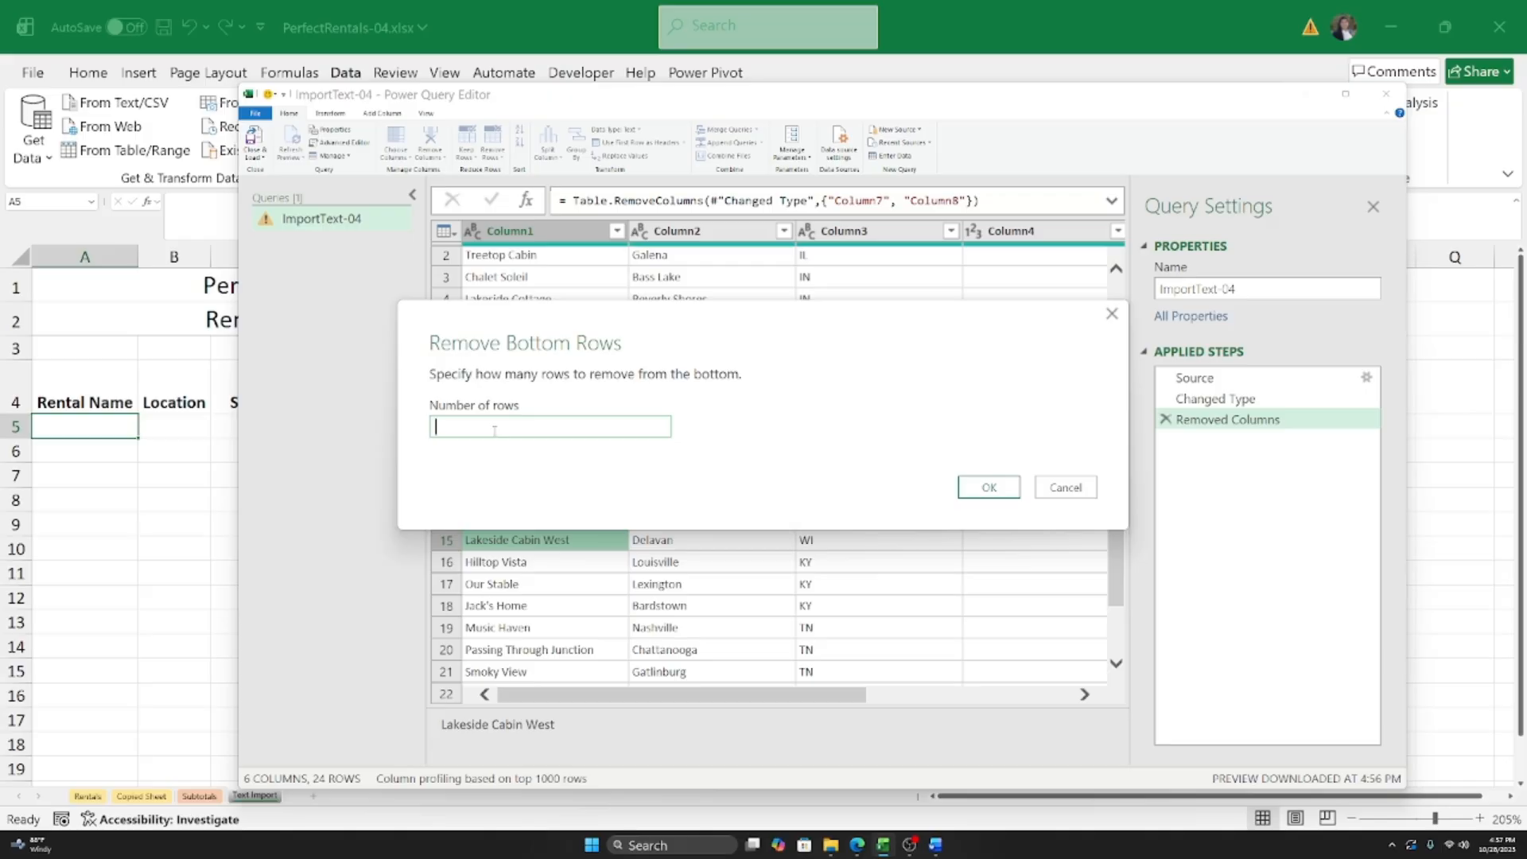
pyautogui.write('9')
pyautogui.click(1003, 492)
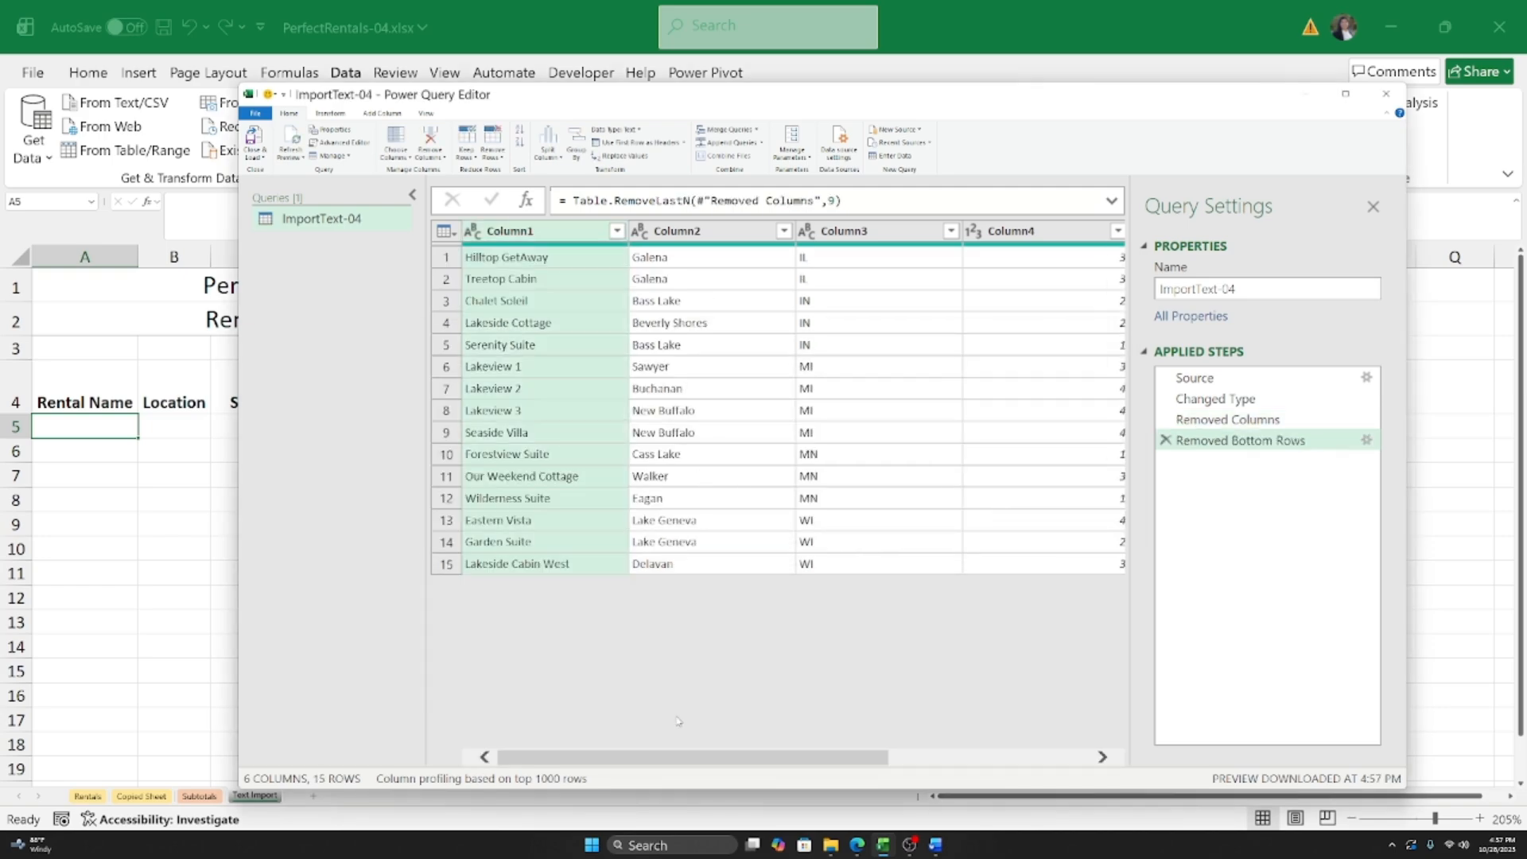
# Step: Close the query and load it as a table into the existing Text Import worksheet, starting at cell A5
pyautogui.moveTo(688, 758); pyautogui.dragTo(393, 751)
pyautogui.click(253, 158)
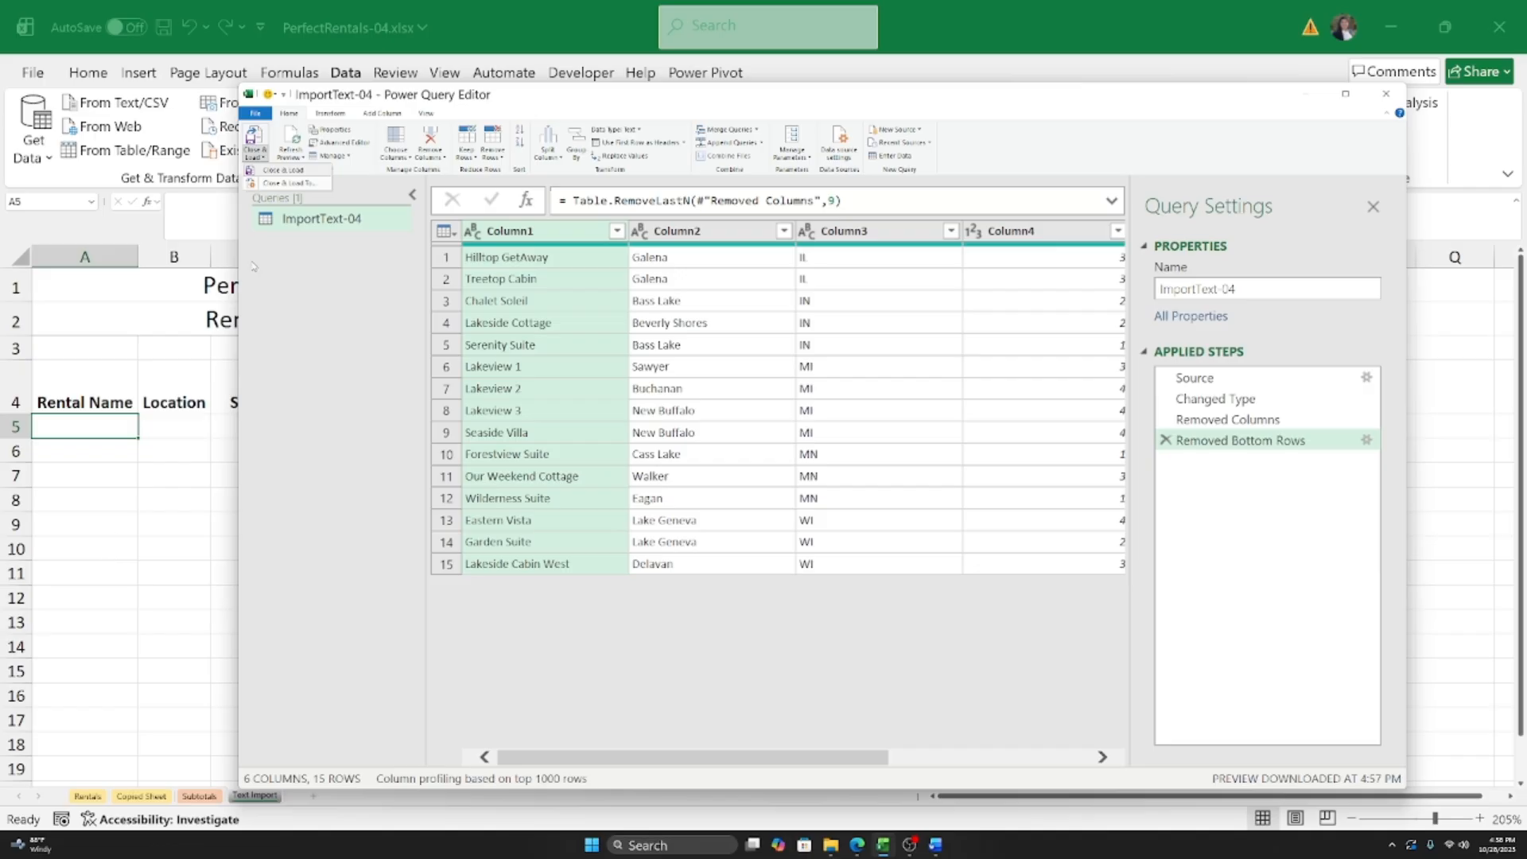
pyautogui.click(284, 185)
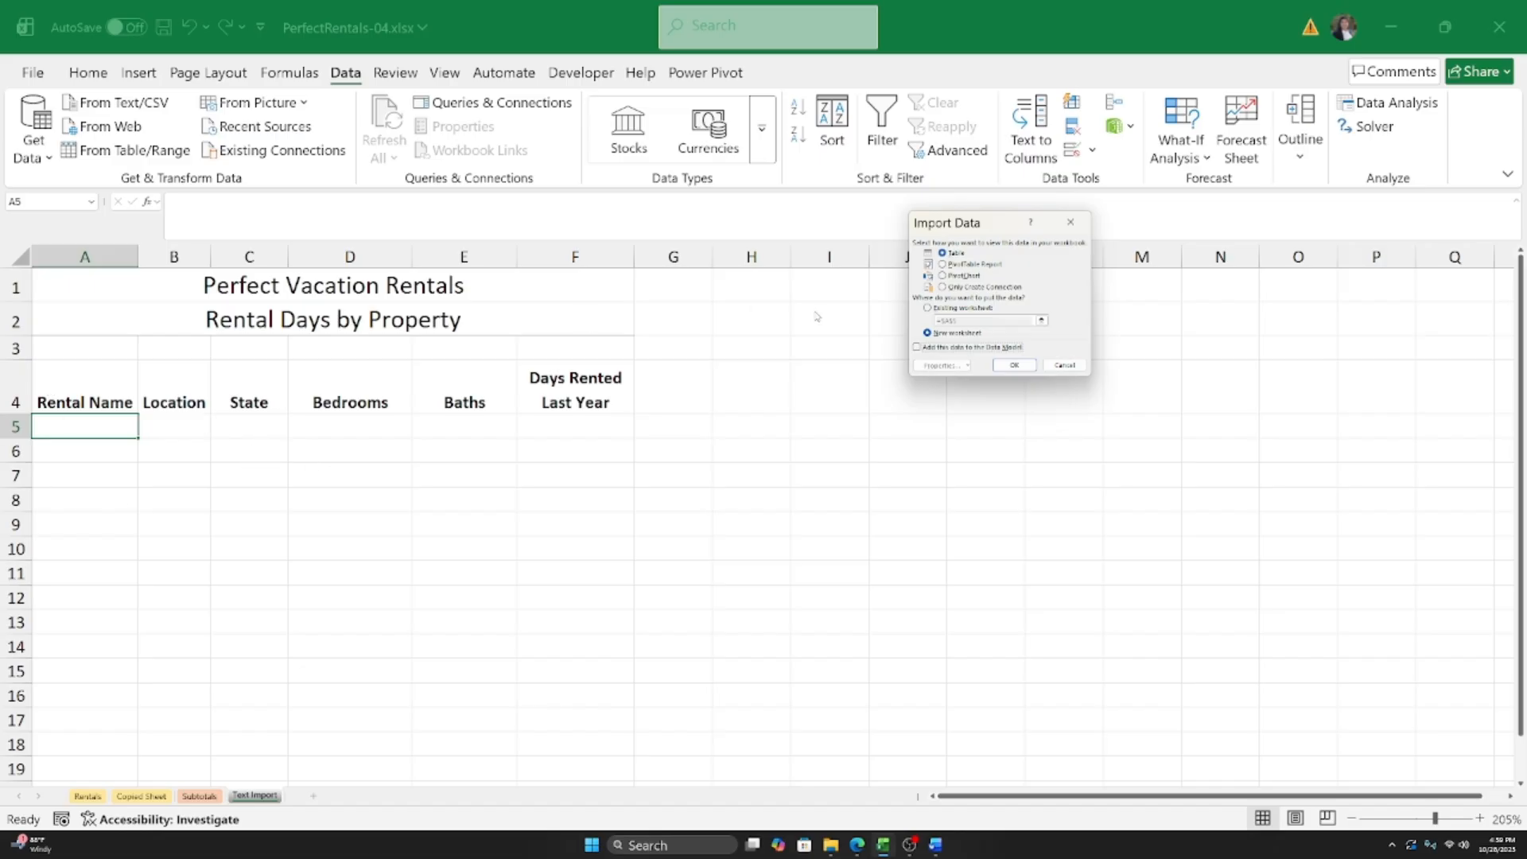
pyautogui.click(927, 309)
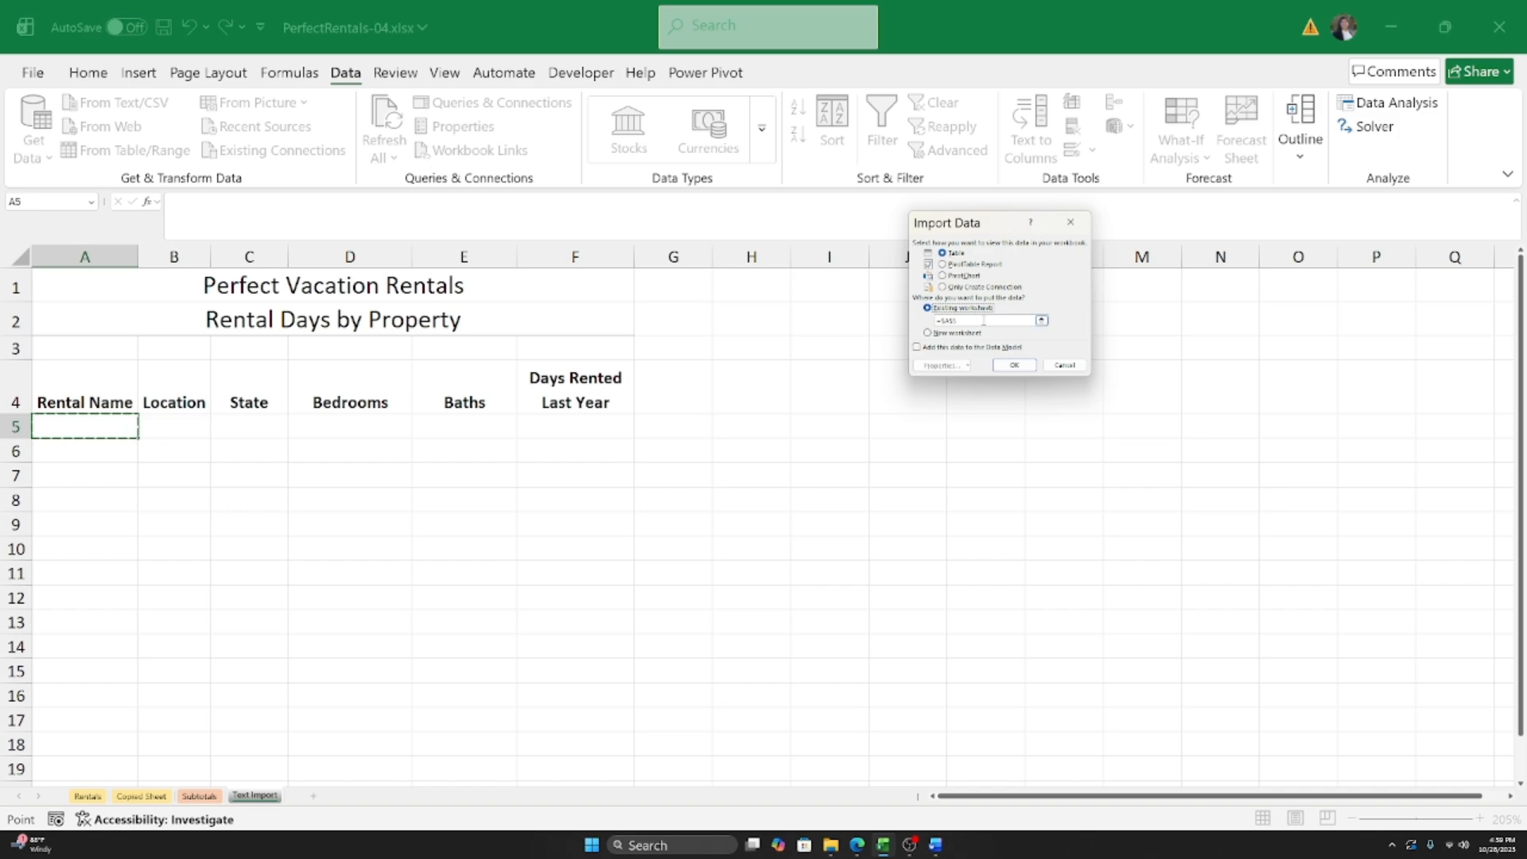
pyautogui.click(983, 320)
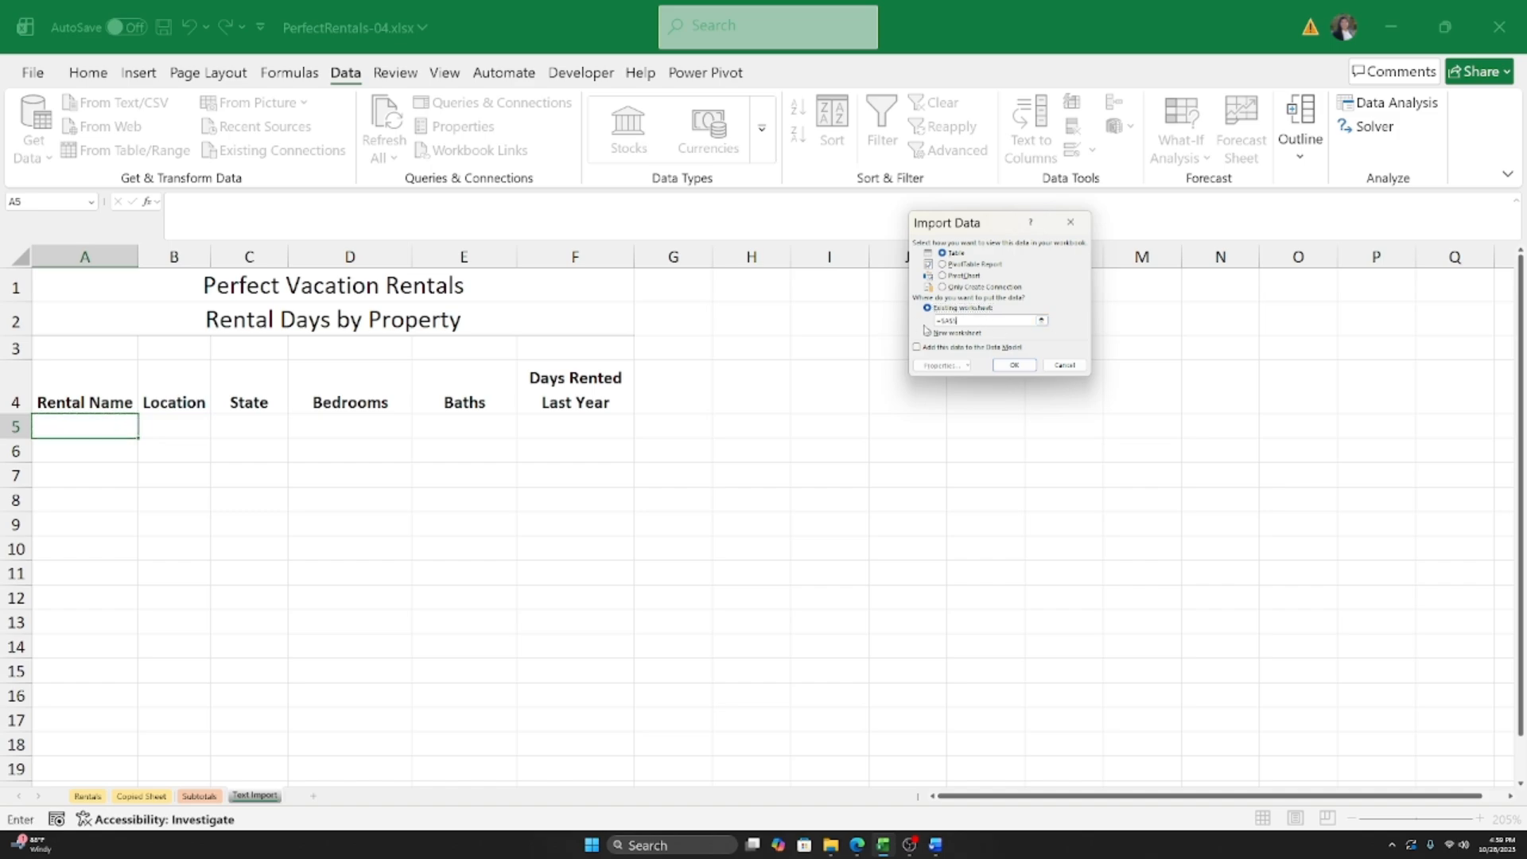
pyautogui.doubleClick(953, 322)
pyautogui.press('BackSpace')
pyautogui.click(76, 427)
pyautogui.click(1020, 365)
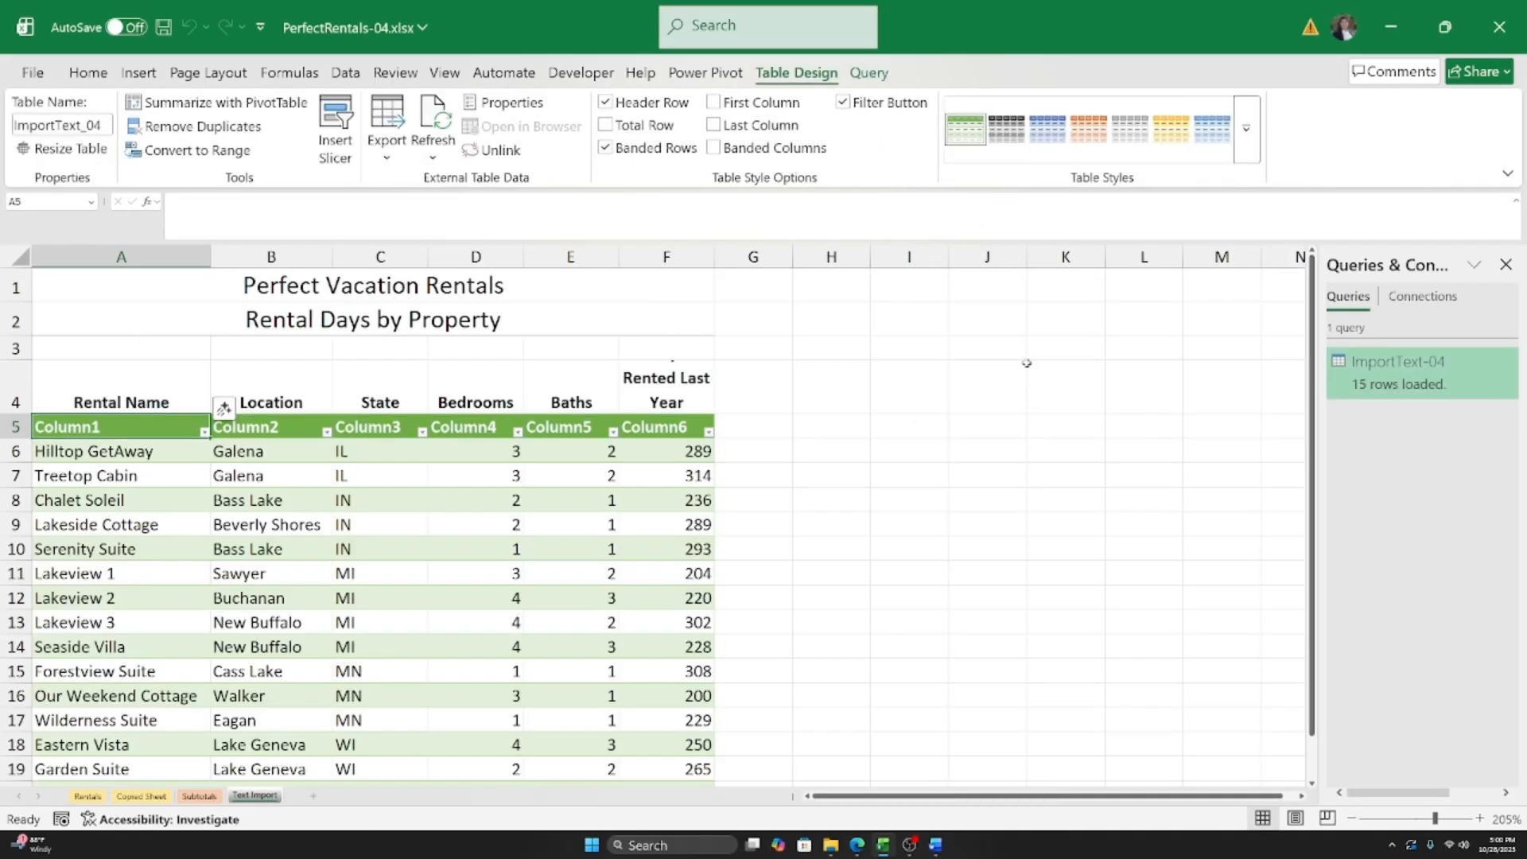
# Step: Close the Queries & Connections pane and review the imported table down to its last row
pyautogui.click(1507, 266)
pyautogui.scroll(-1, 349, 609)
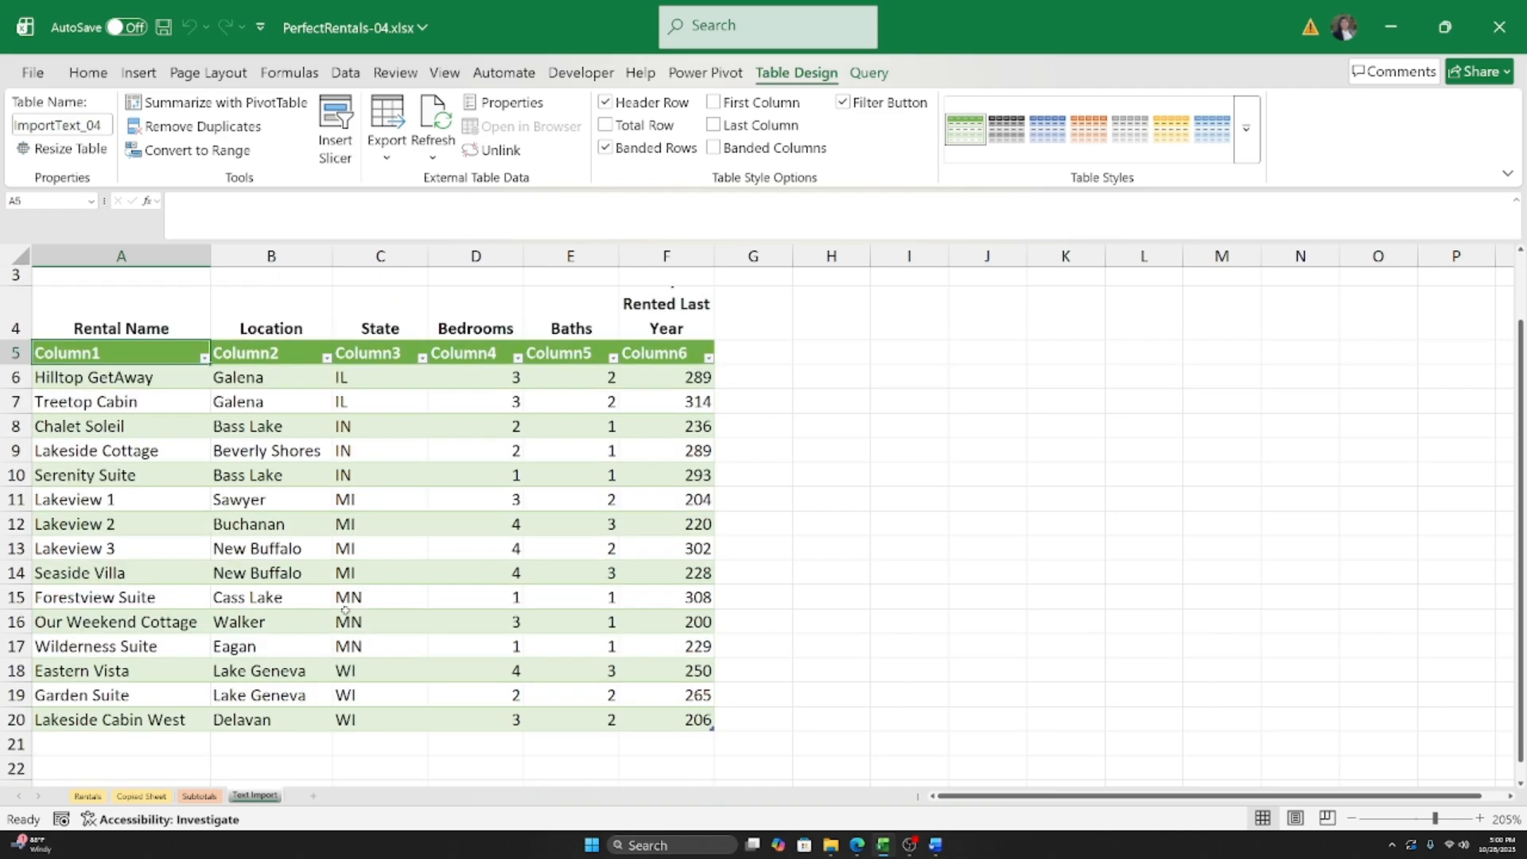
pyautogui.click(398, 523)
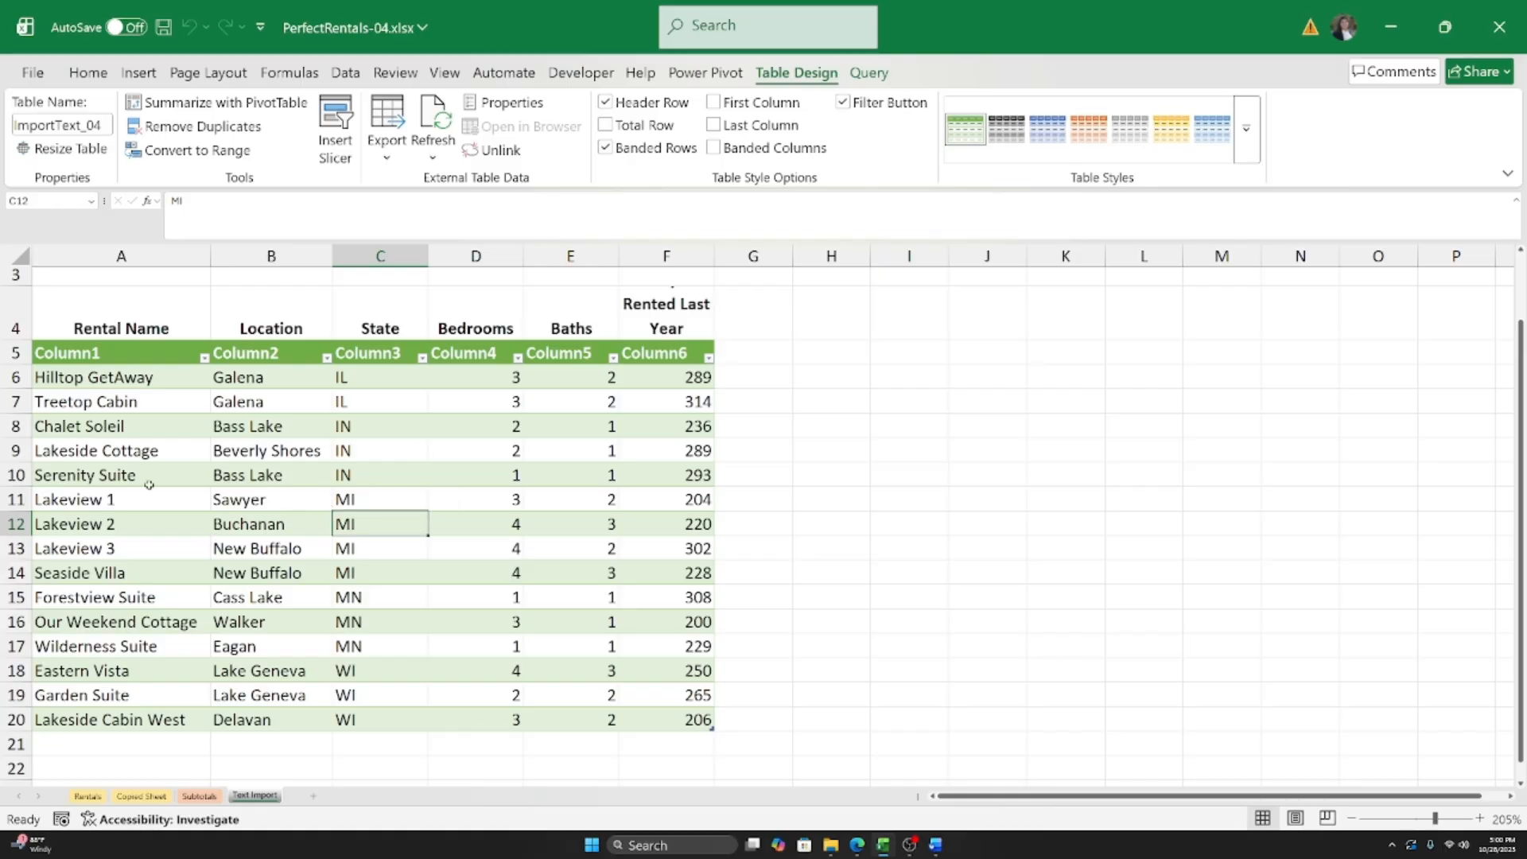
pyautogui.scroll(1, 149, 484)
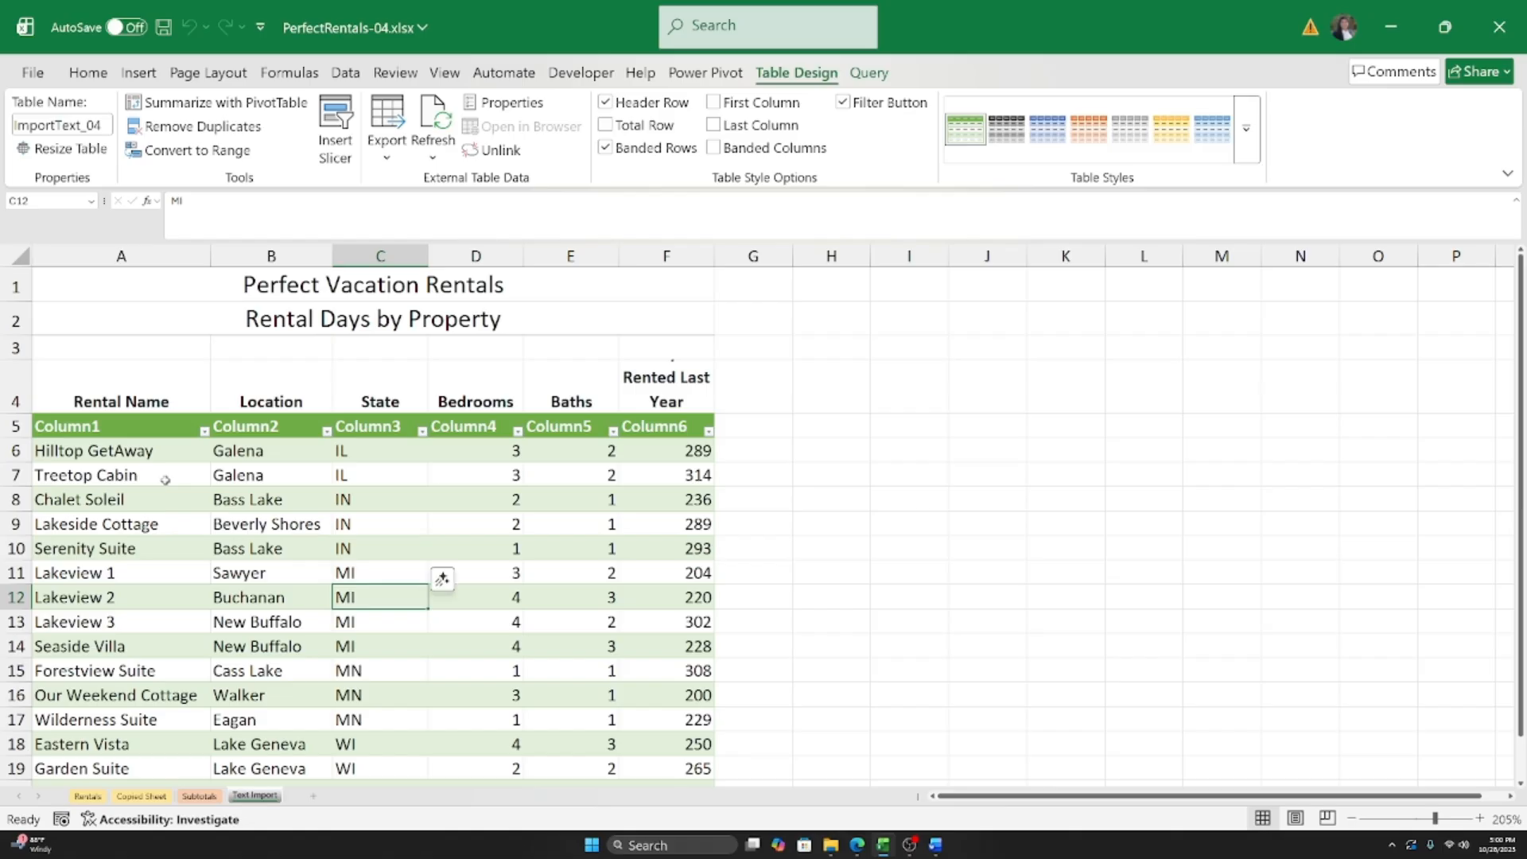
# Step: Compare the worksheet headings in A4:F4 with the generic Column1 to Column6 headers in A5:F5
pyautogui.moveTo(101, 399); pyautogui.dragTo(639, 401)
pyautogui.click(146, 432)
pyautogui.moveTo(146, 432); pyautogui.dragTo(664, 427)
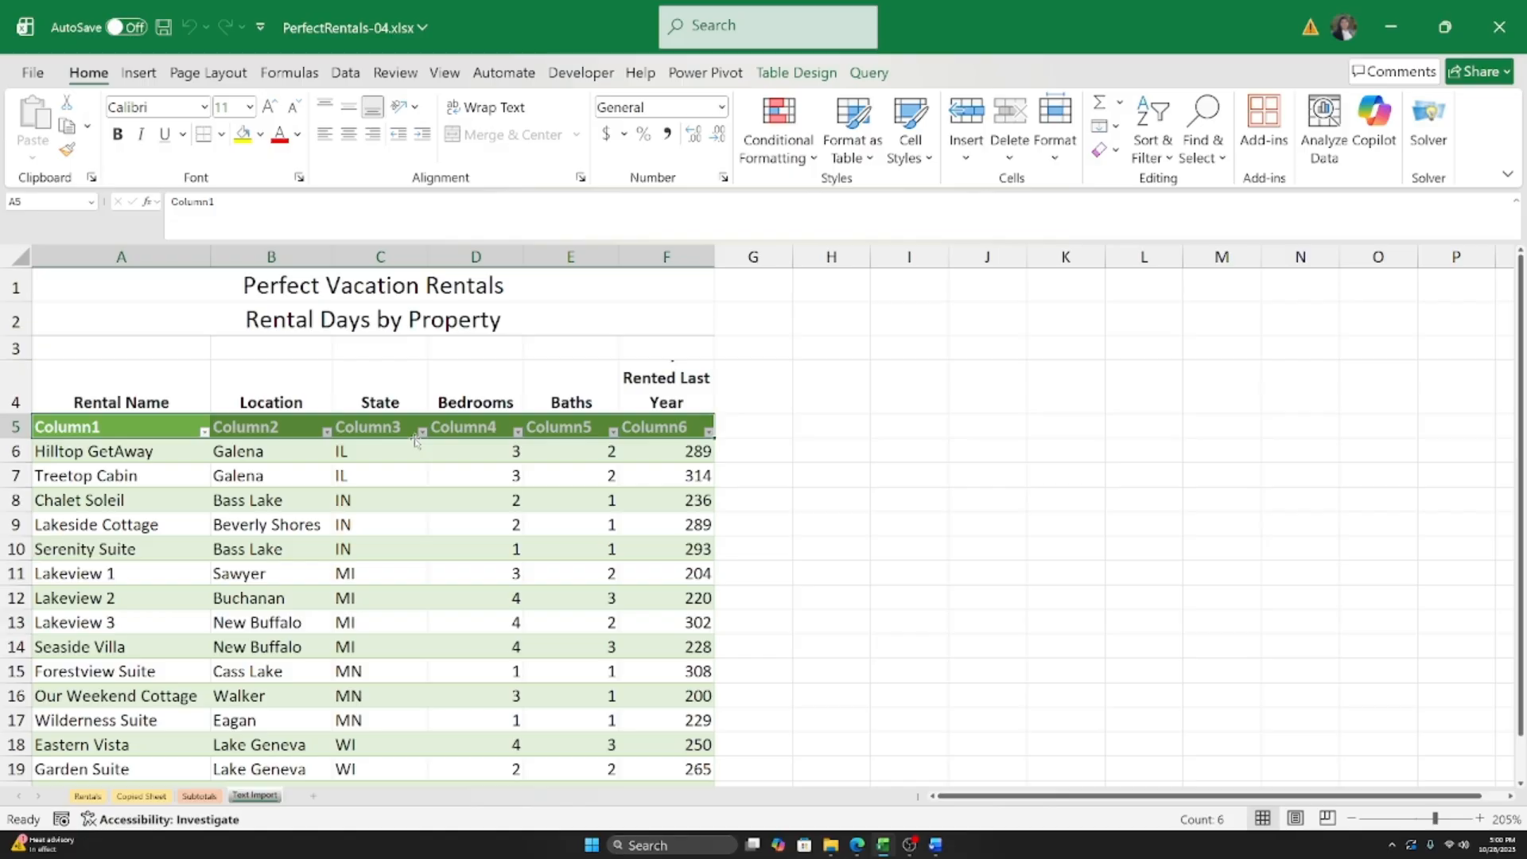
pyautogui.click(115, 395)
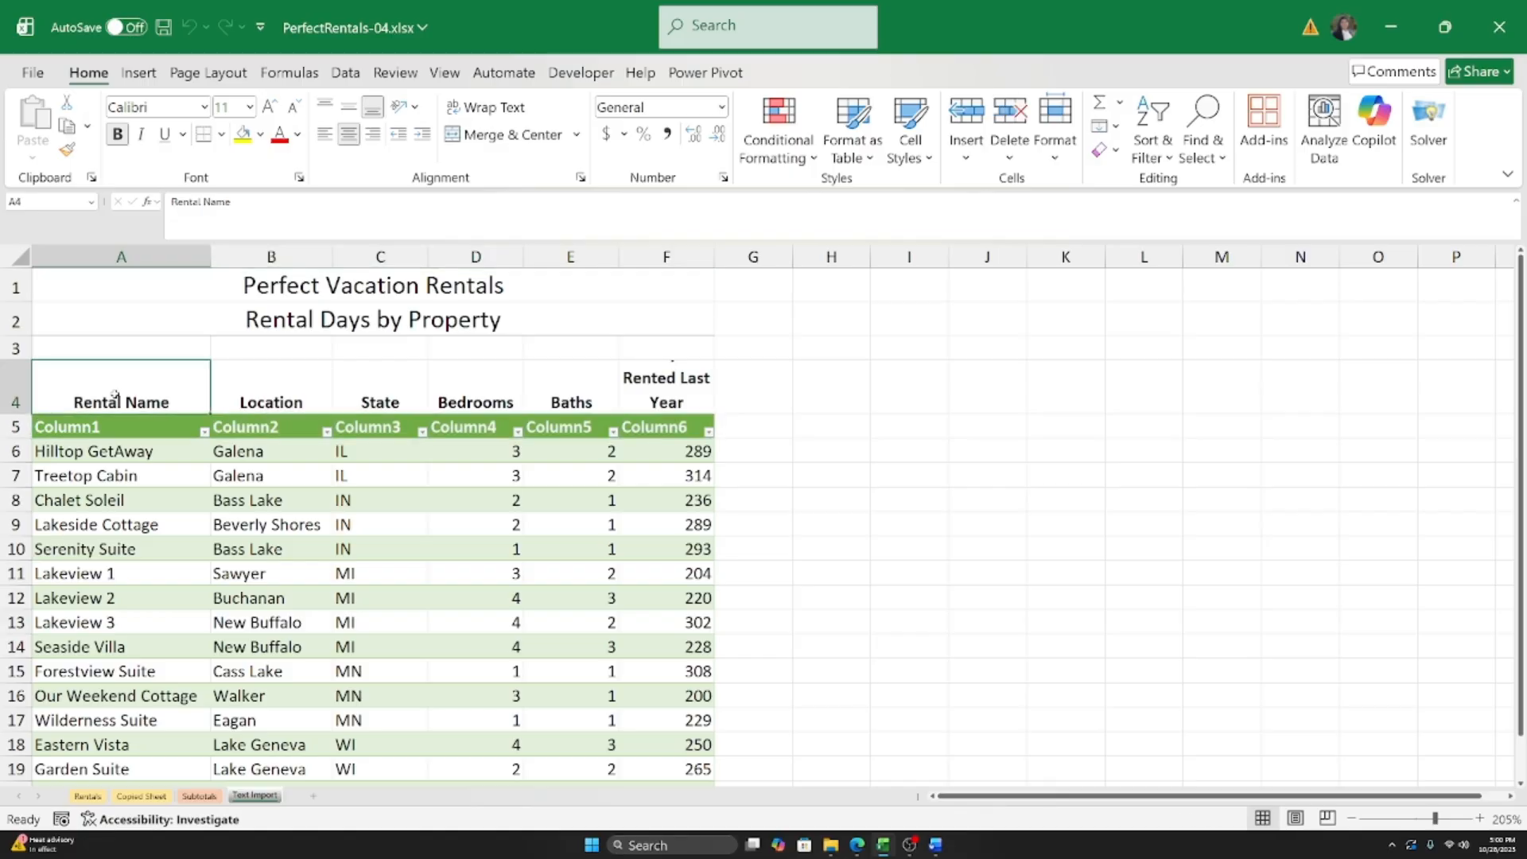
pyautogui.click(226, 429)
pyautogui.click(326, 431)
pyautogui.click(373, 433)
pyautogui.click(400, 427)
pyautogui.click(442, 422)
pyautogui.click(538, 421)
pyautogui.click(634, 421)
pyautogui.click(155, 440)
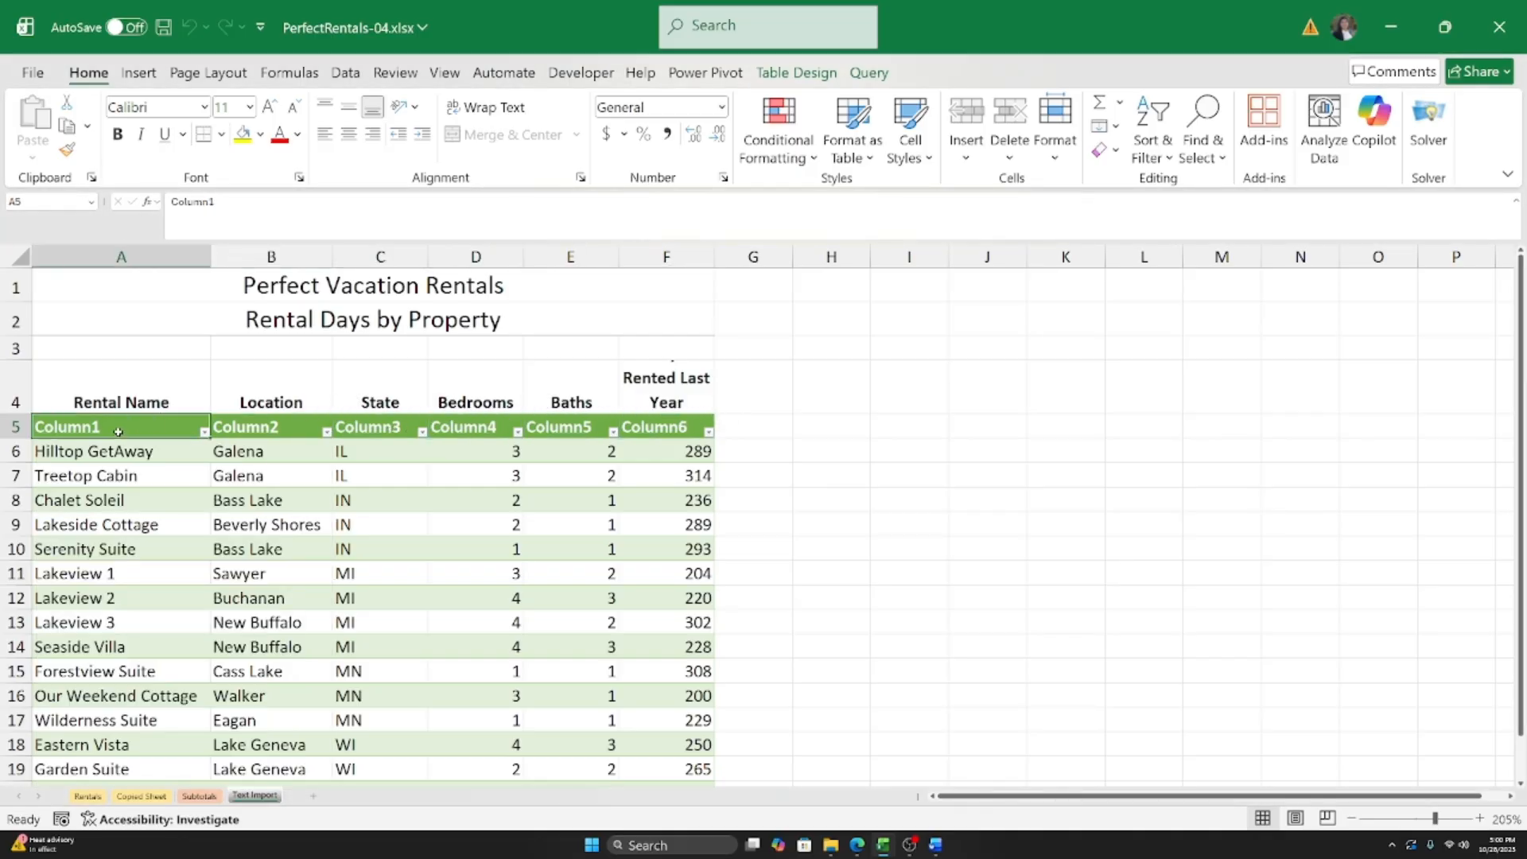
pyautogui.click(112, 385)
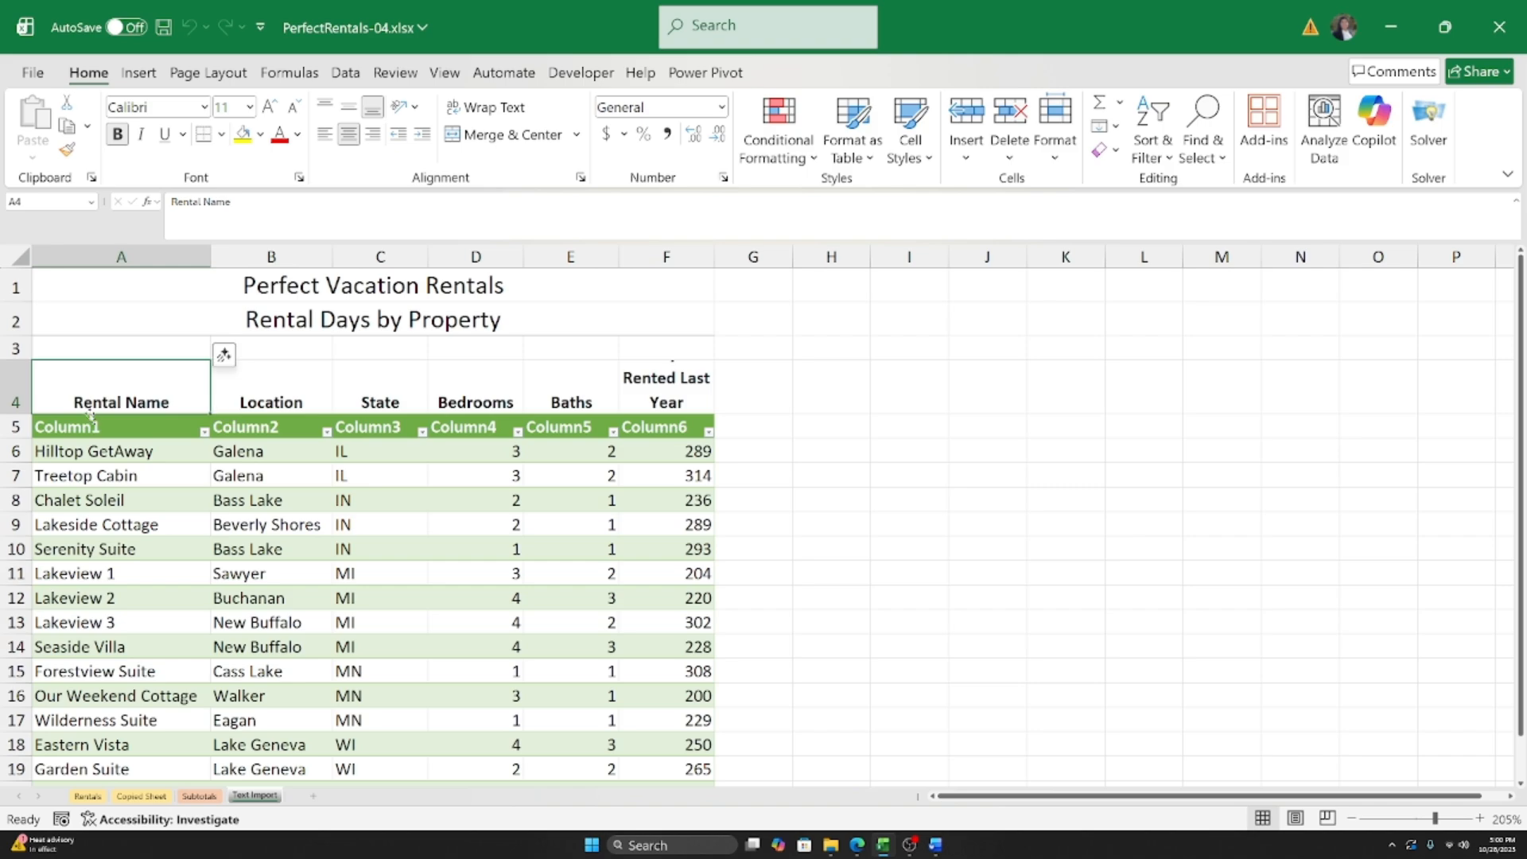
# Step: Move the headings from A4:F4 into the table's header row A5:F5, replacing Column1 through Column6
pyautogui.moveTo(88, 388); pyautogui.dragTo(703, 378)
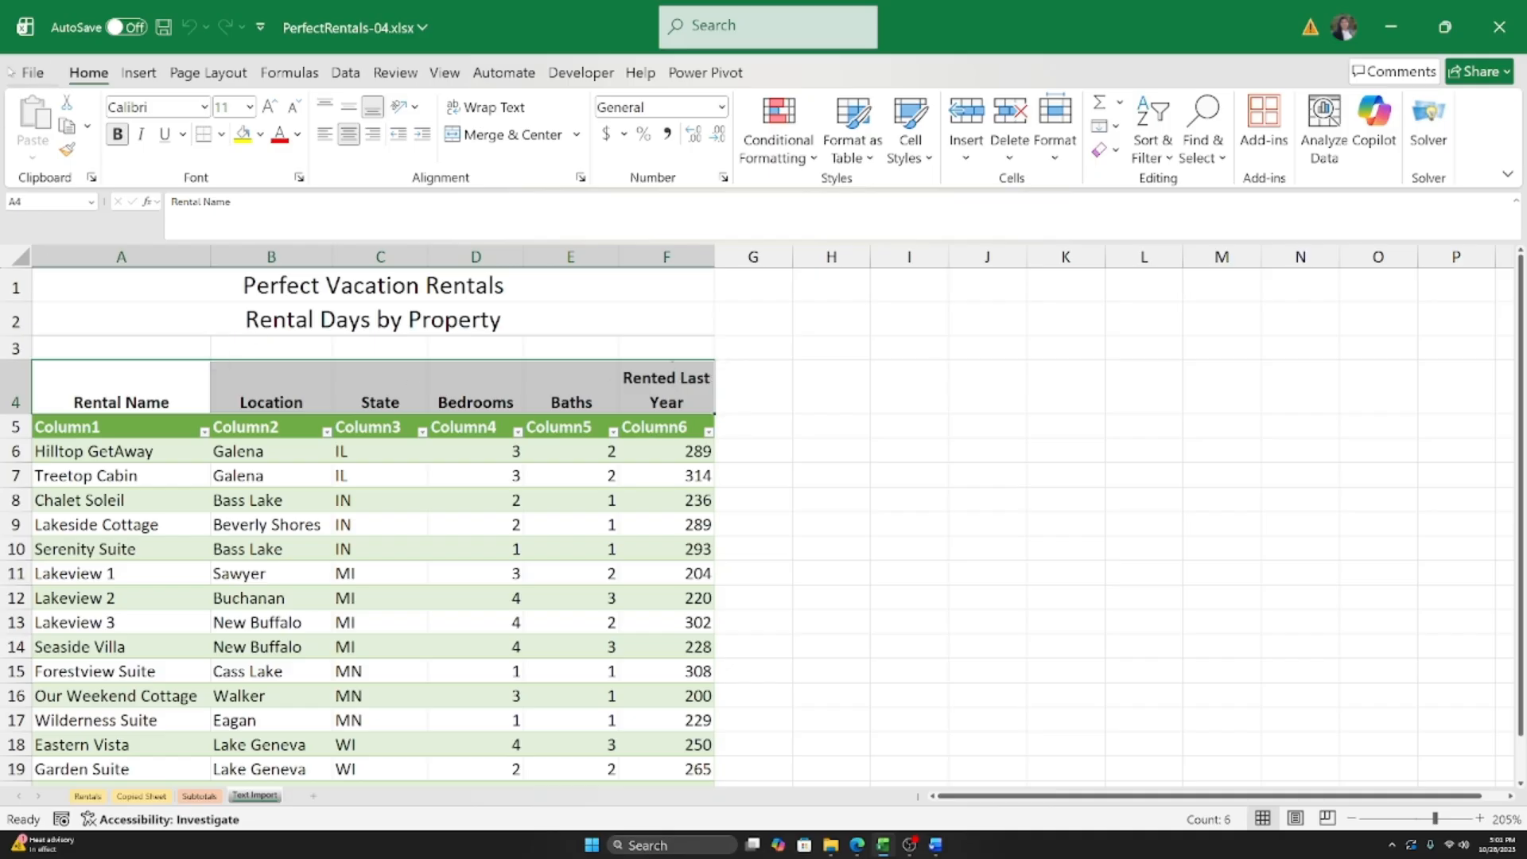
pyautogui.click(67, 106)
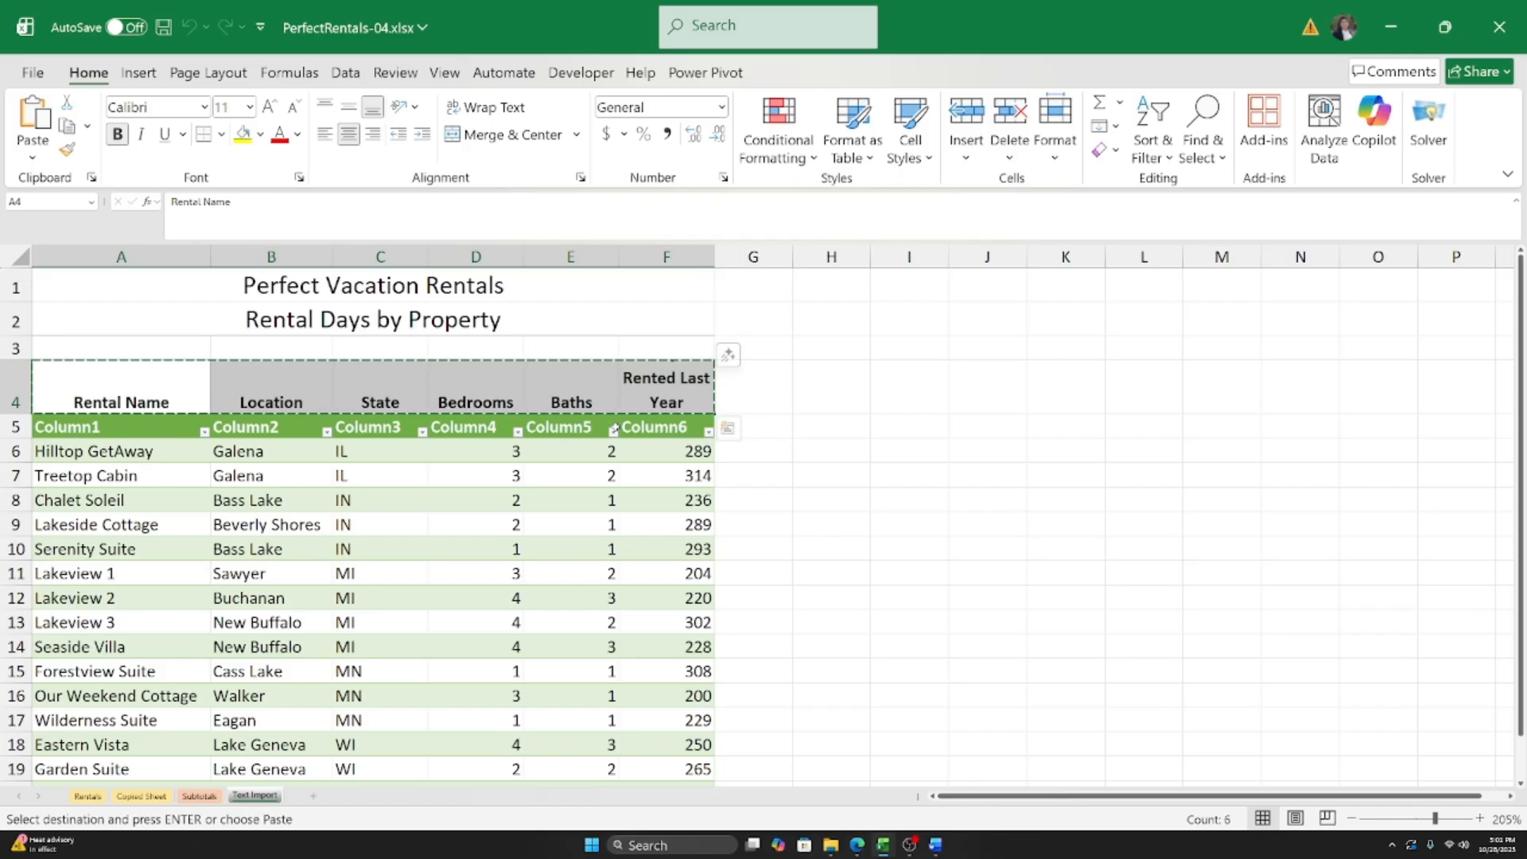
pyautogui.moveTo(86, 426); pyautogui.dragTo(690, 421)
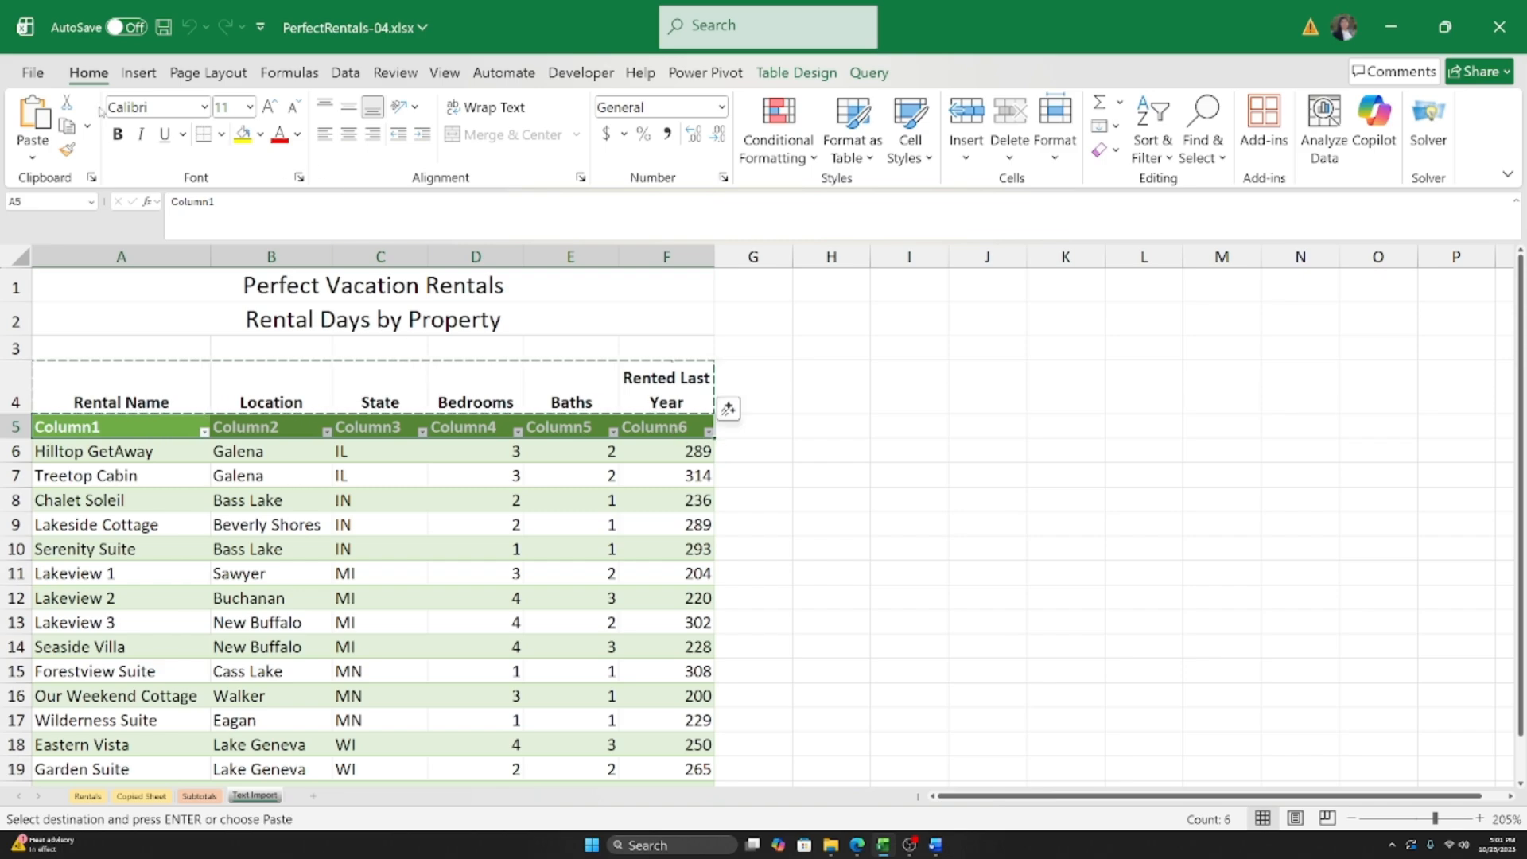
pyautogui.click(33, 119)
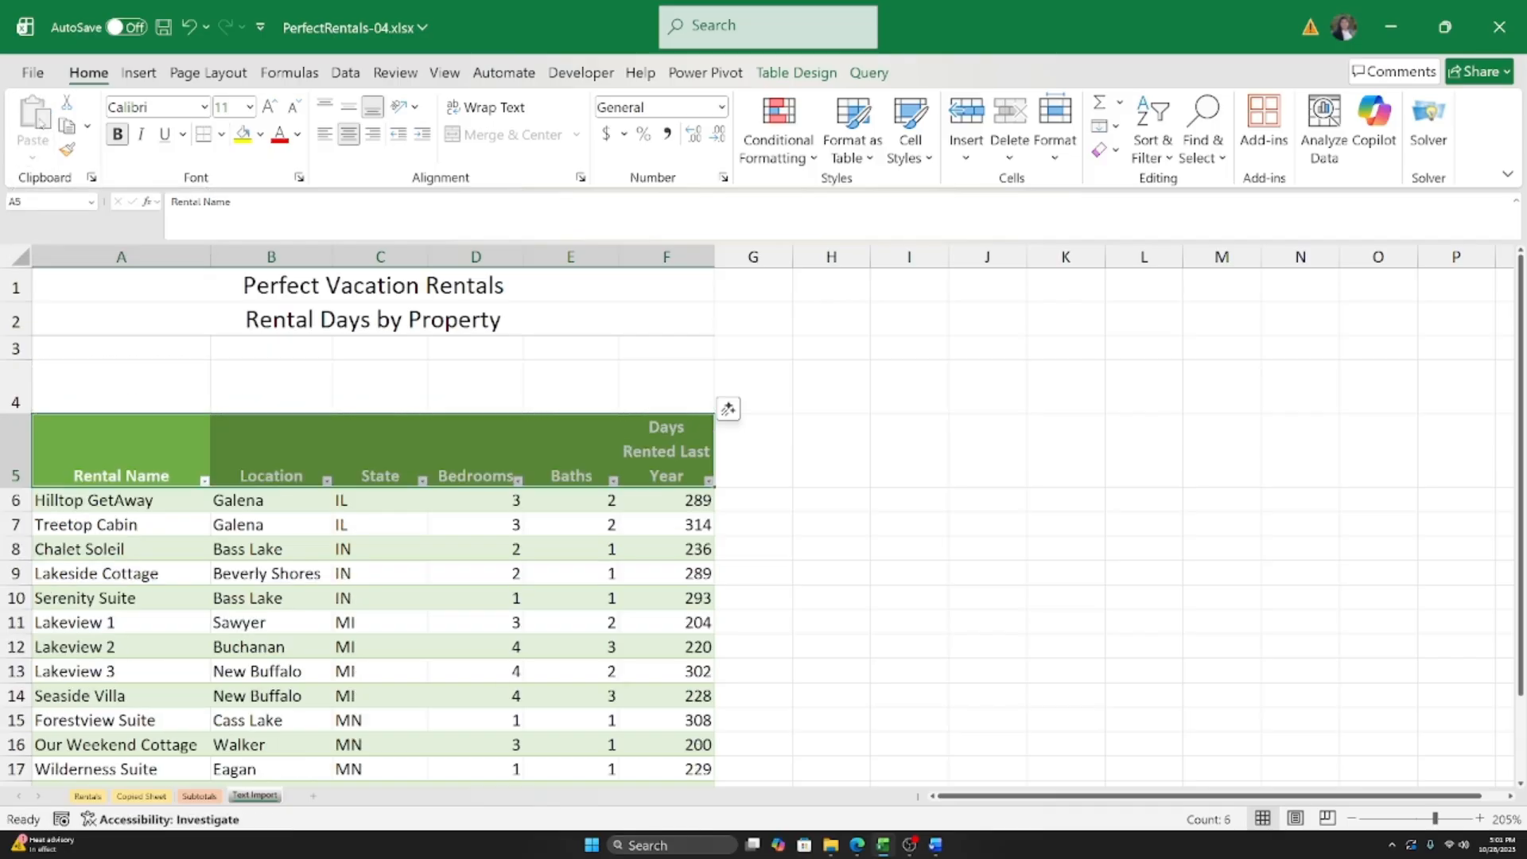
pyautogui.scroll(-2, 745, 494)
pyautogui.click(744, 497)
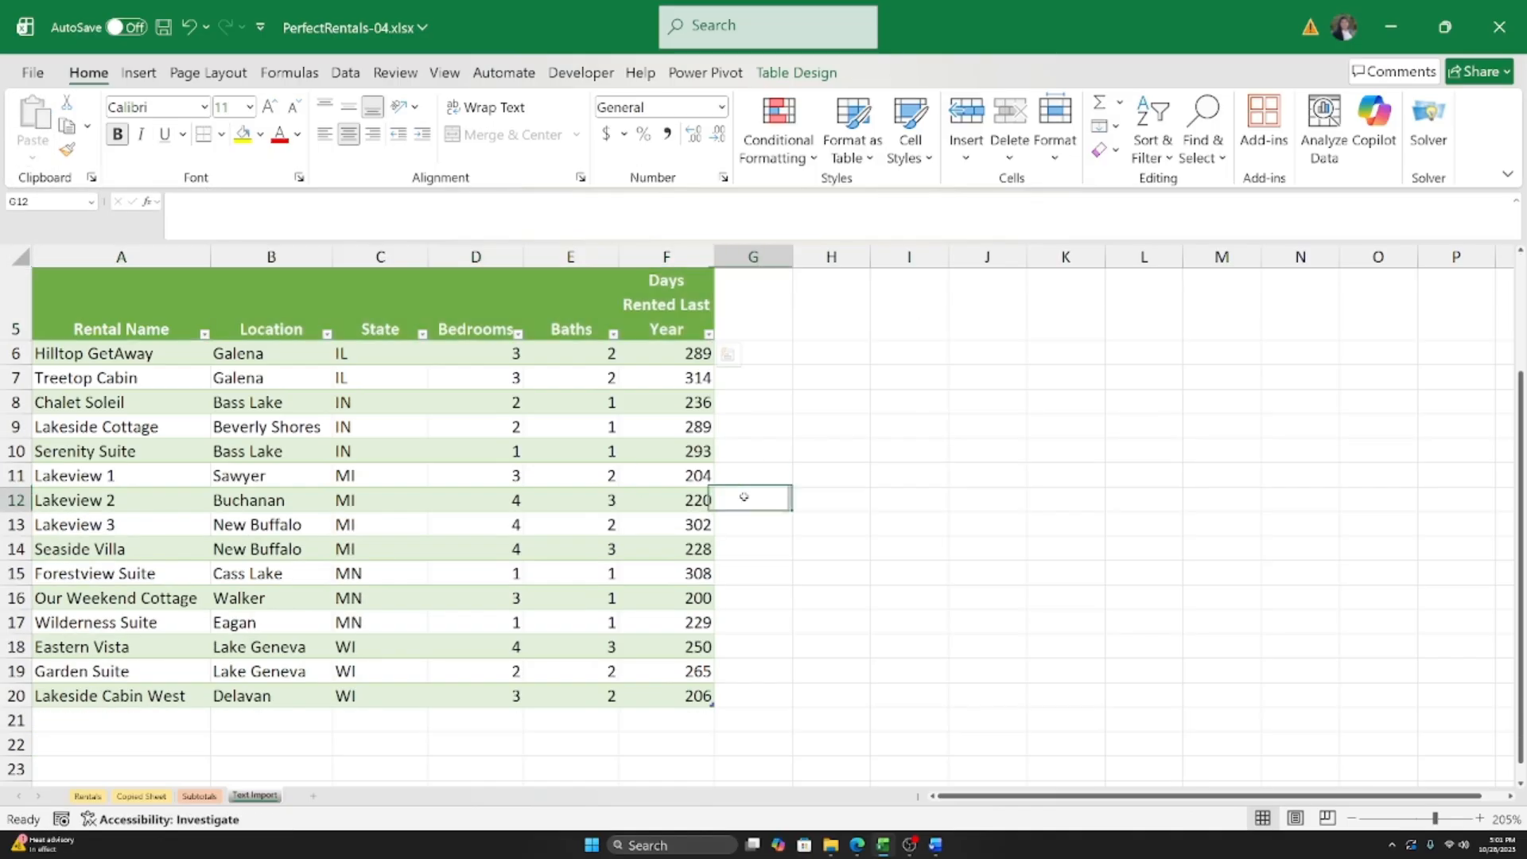
pyautogui.scroll(1, 602, 491)
pyautogui.click(401, 498)
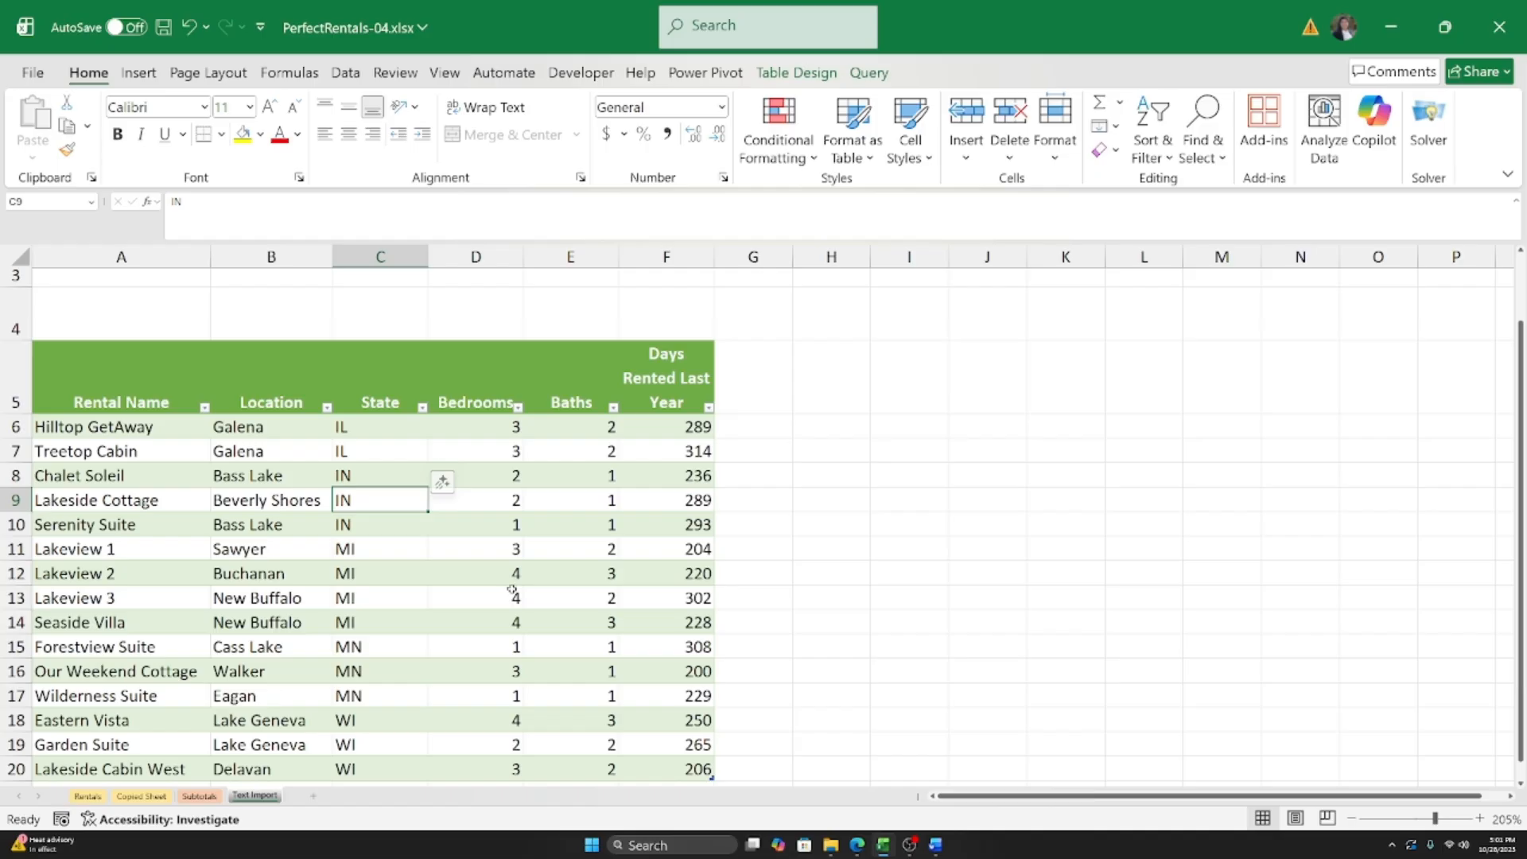
pyautogui.scroll(-1, 512, 590)
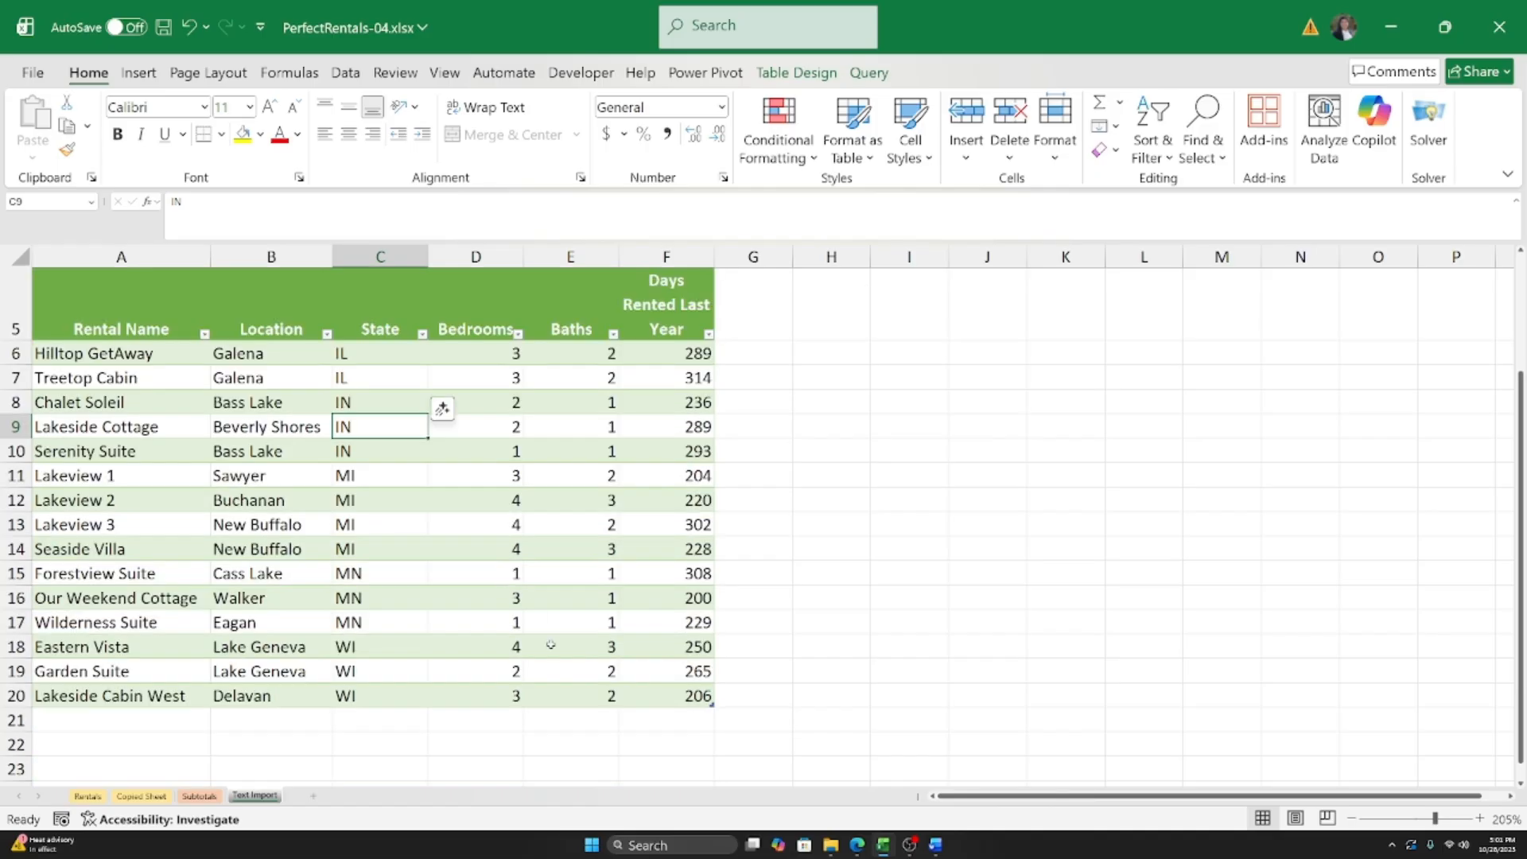
# Step: Add a table column headed New in G5 and fill it with the formula =[@[Days Rented Last Year]]*100
pyautogui.click(773, 318)
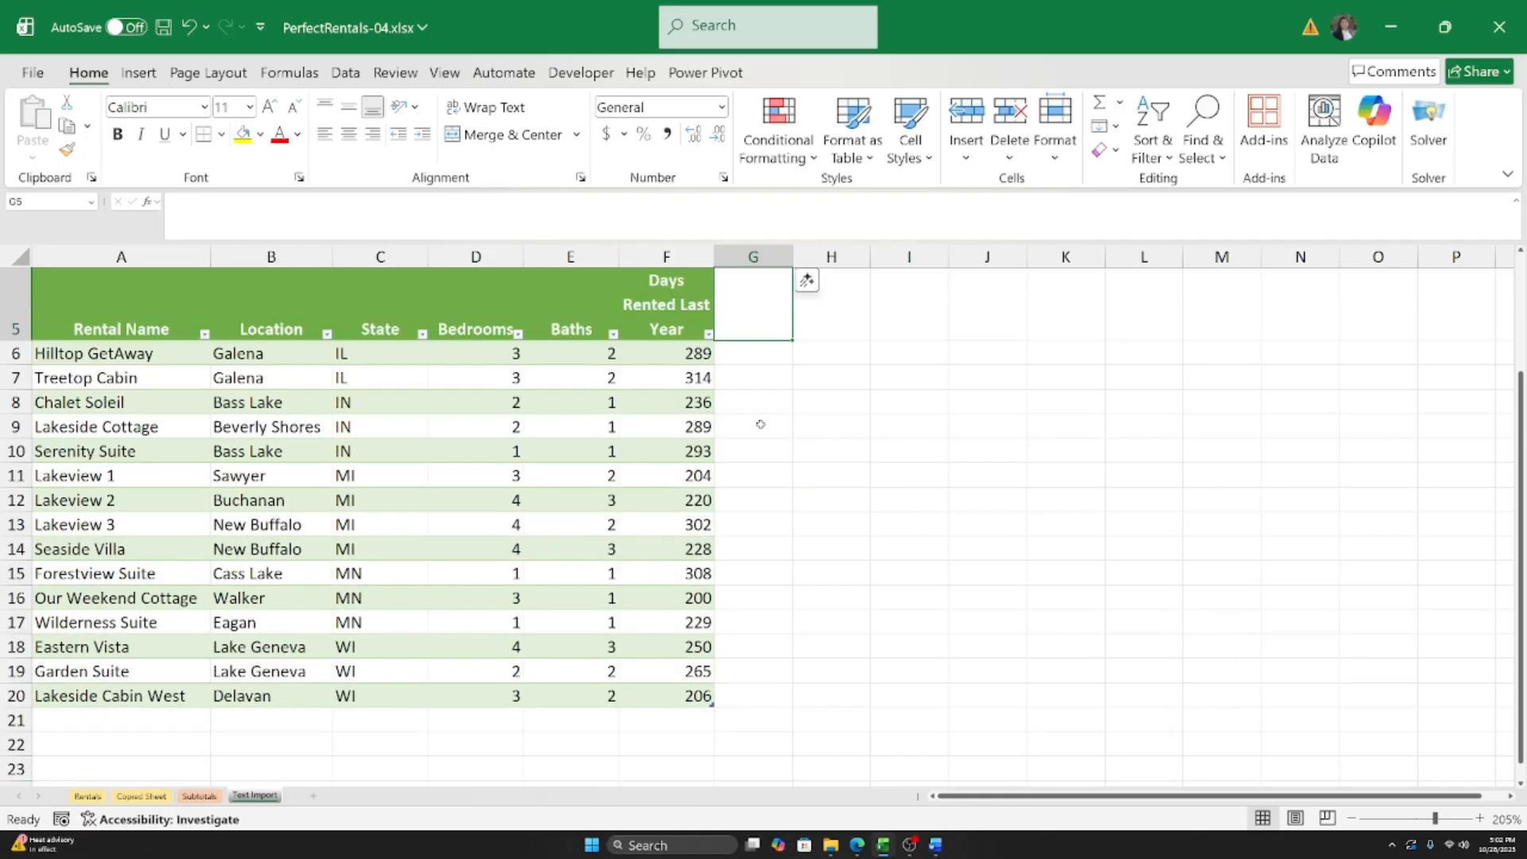
pyautogui.write('New')
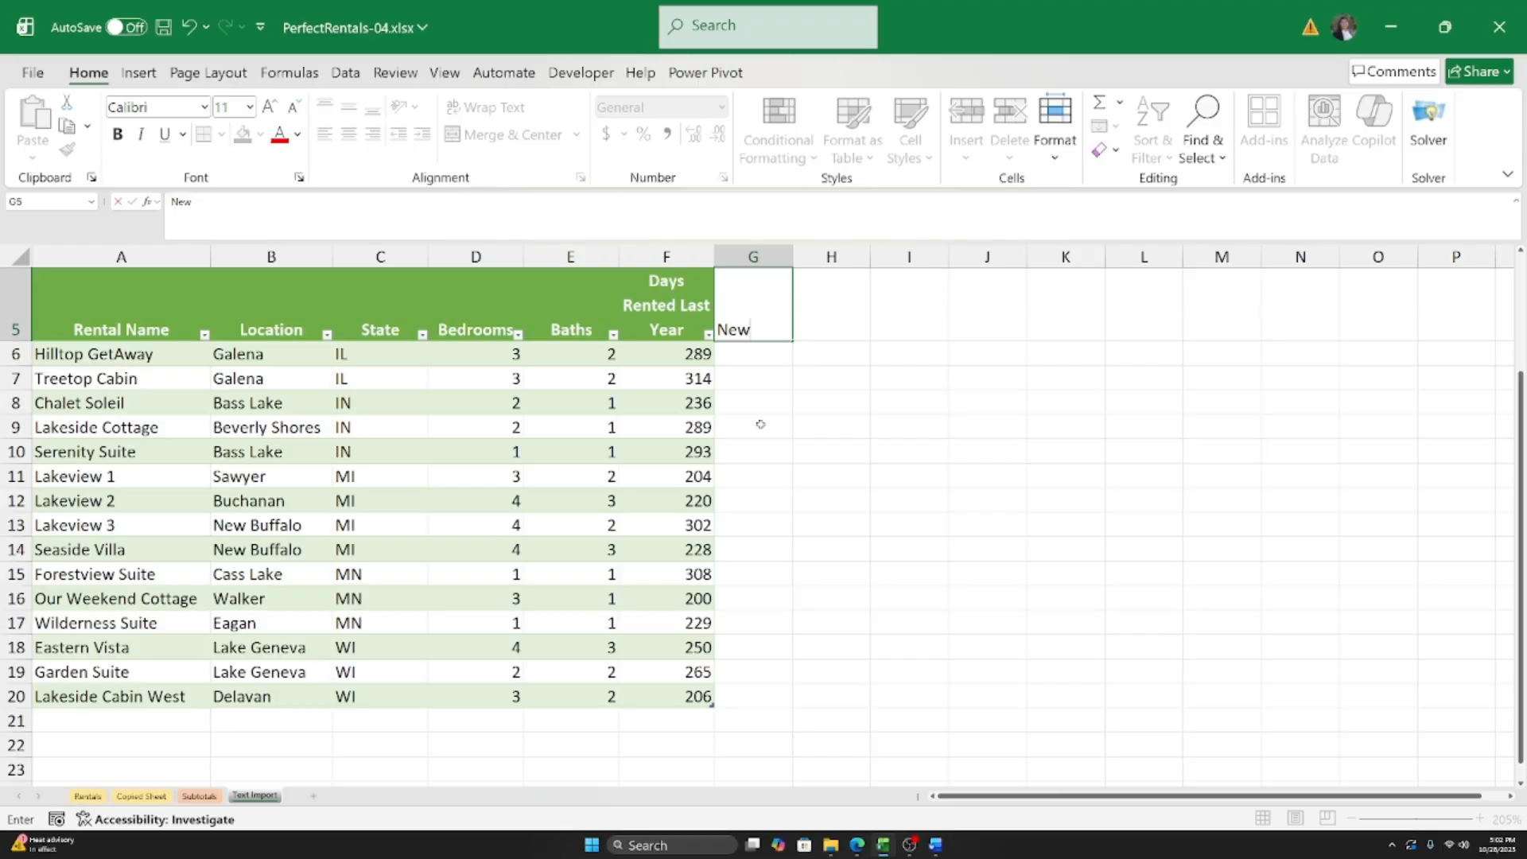
pyautogui.press('Return')
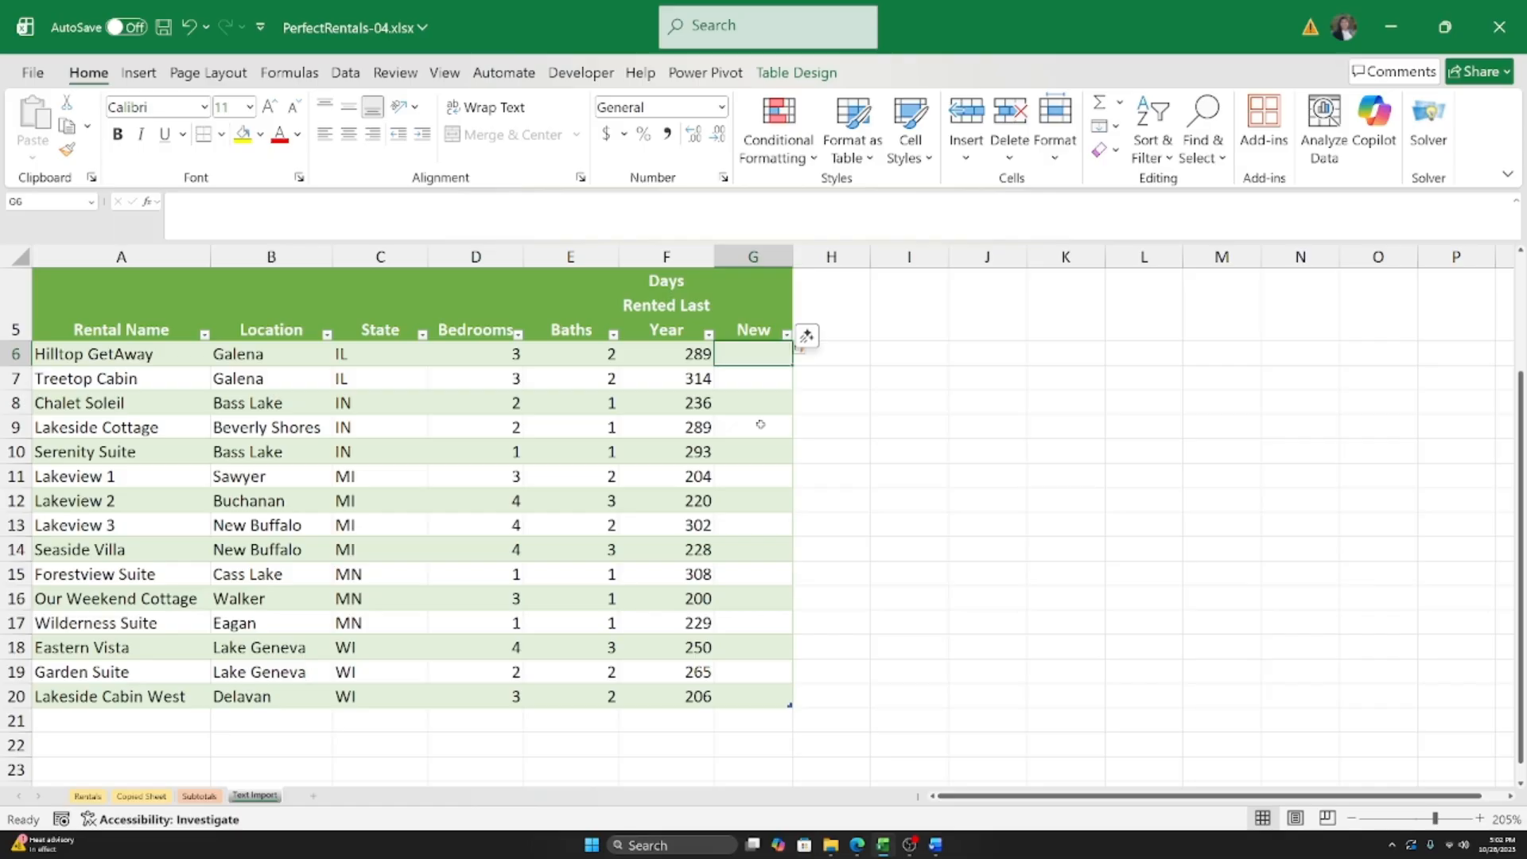
pyautogui.write('=')
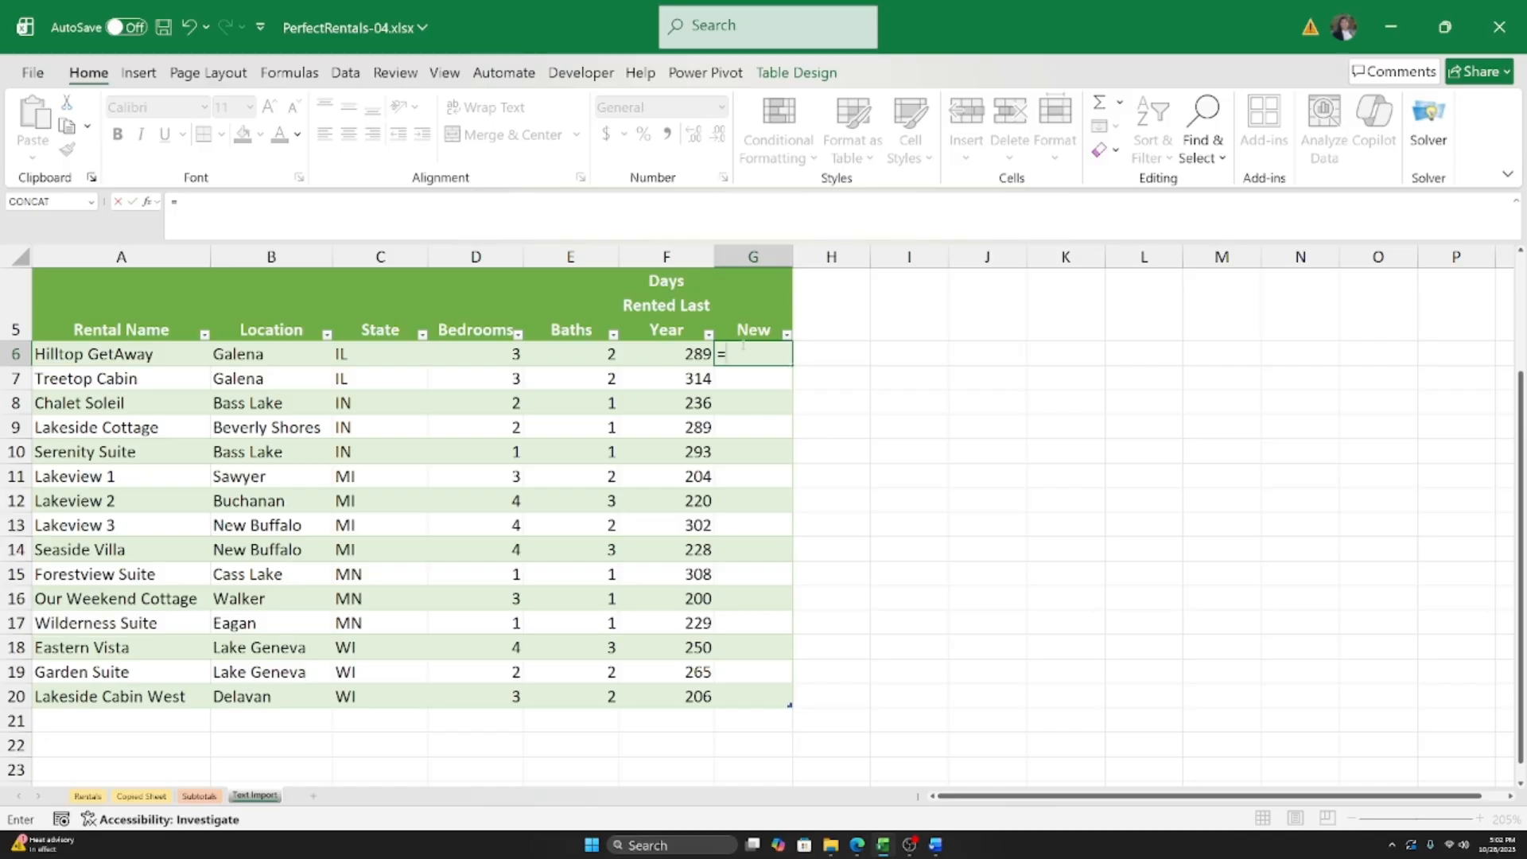
pyautogui.click(661, 354)
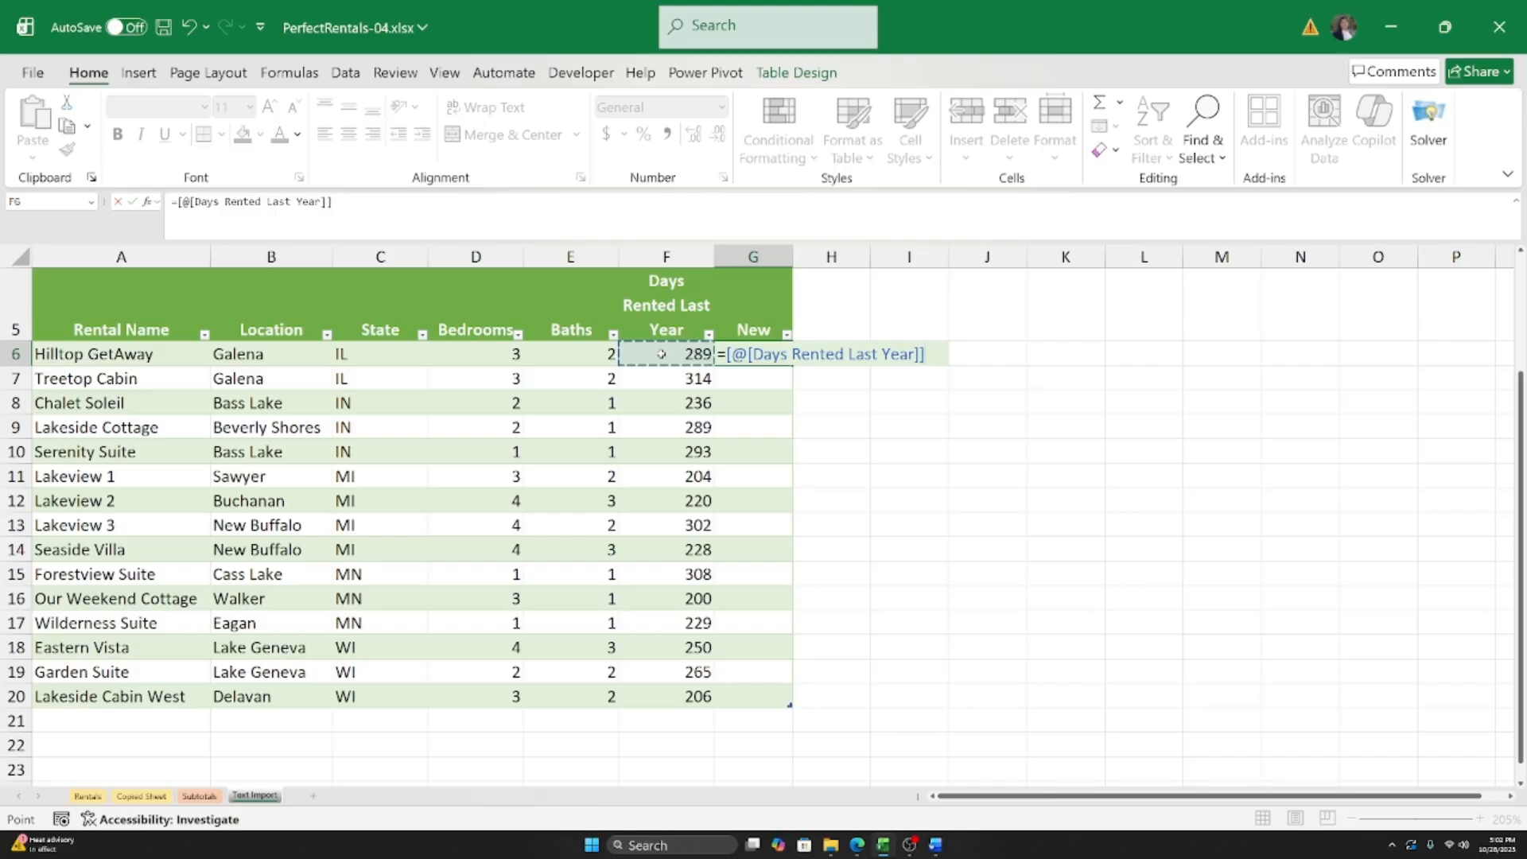
pyautogui.write('*100')
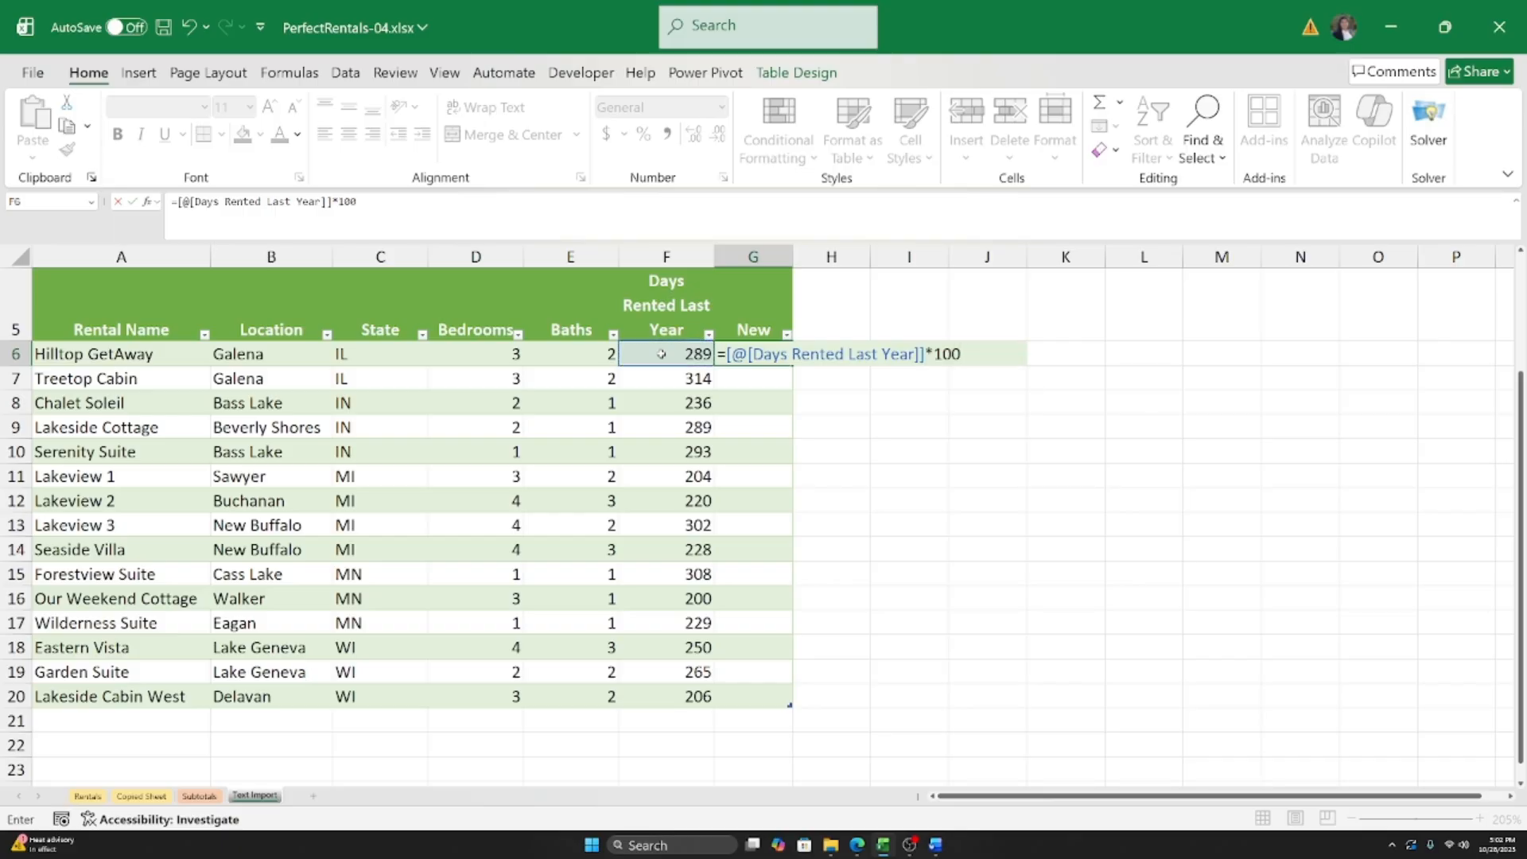
pyautogui.press('Return')
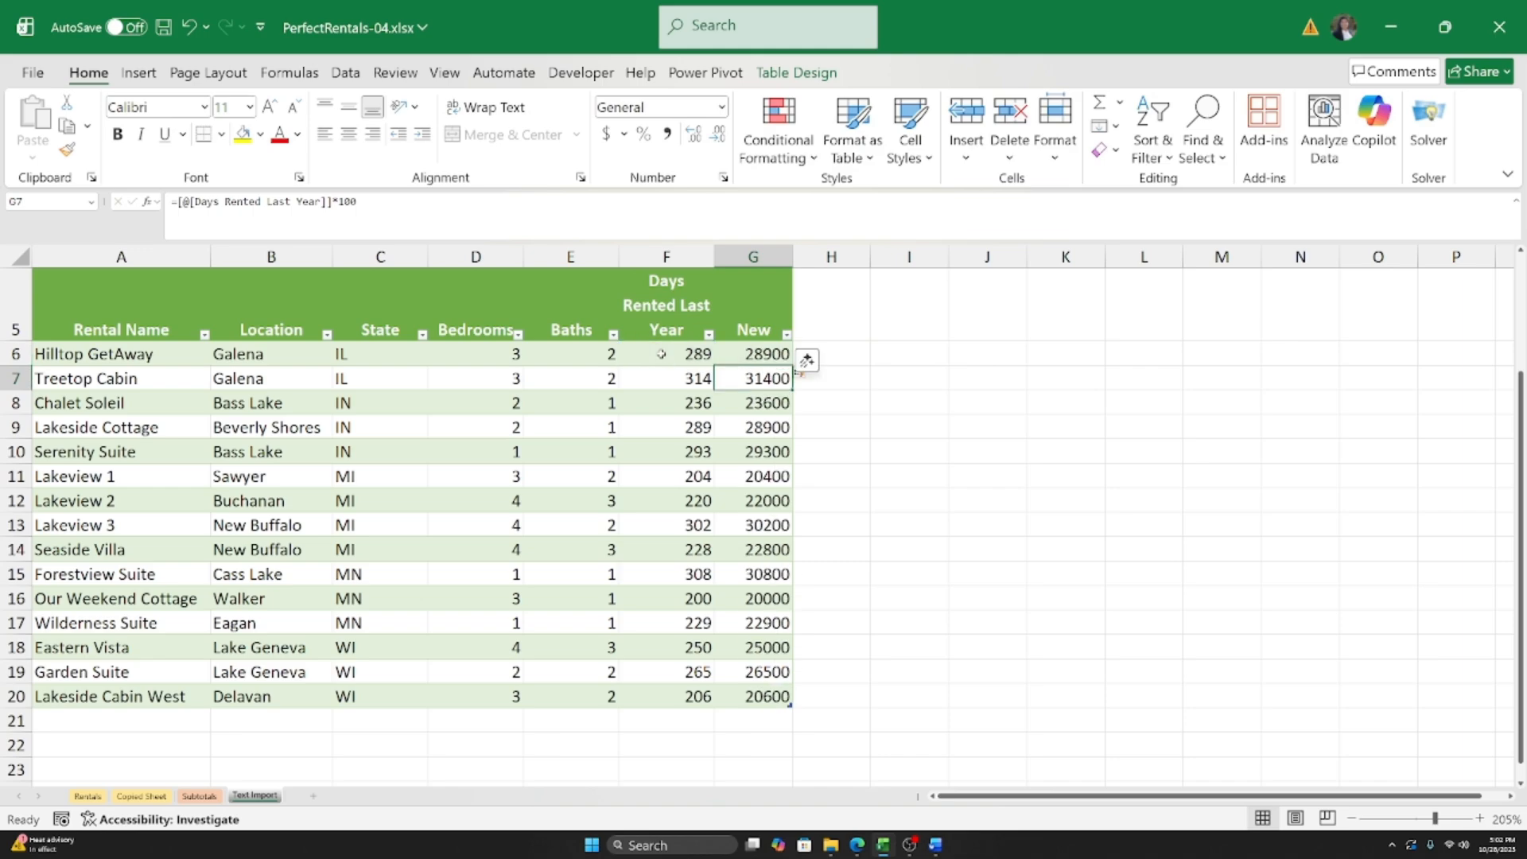
# Step: Examine the New column's cells from G6 down to the last table row, including column G as a whole
pyautogui.click(770, 344)
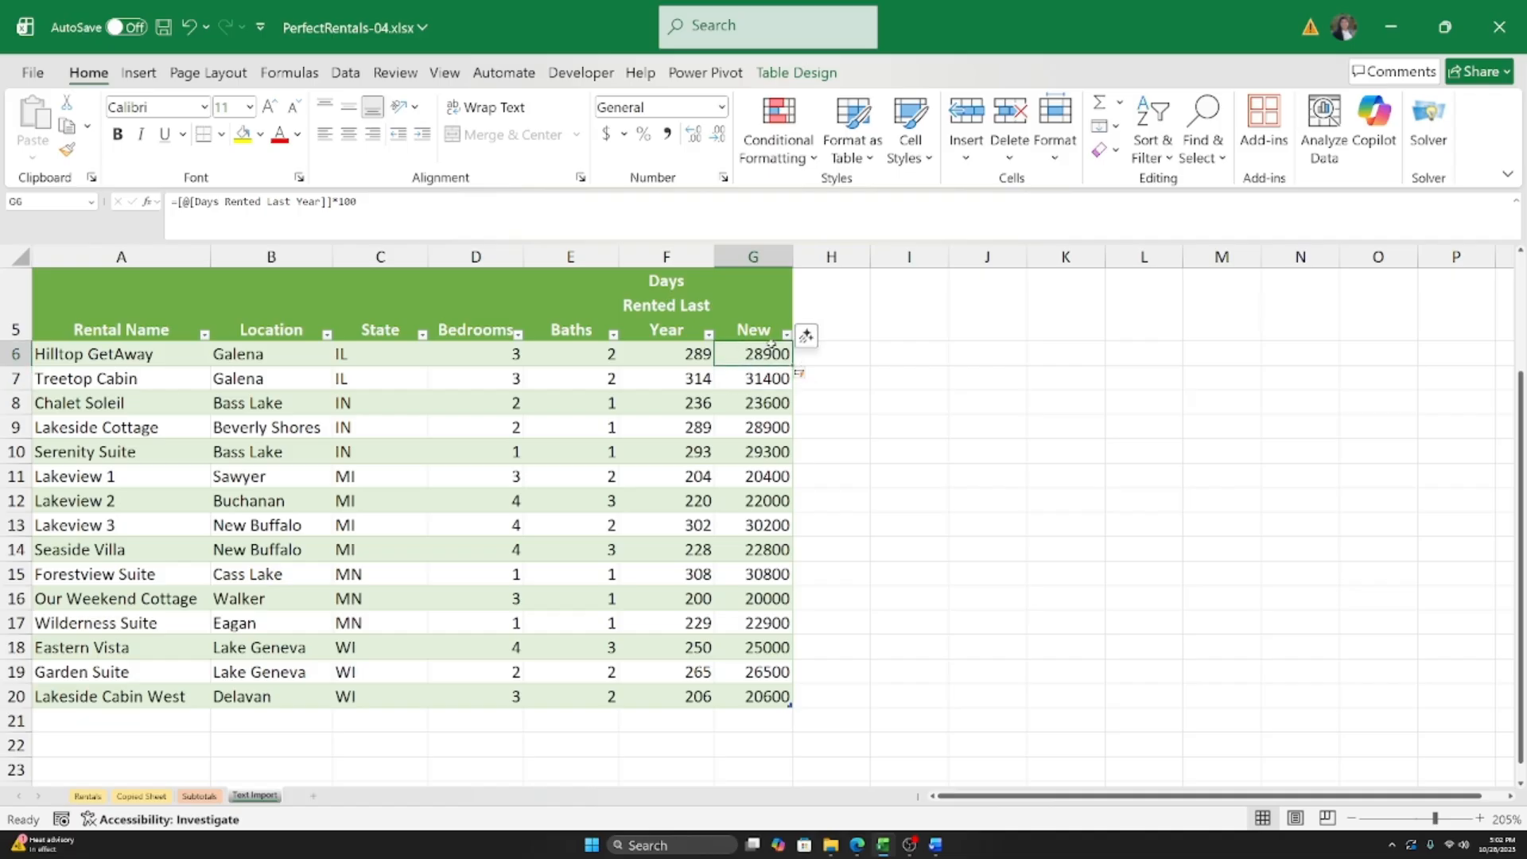
pyautogui.click(768, 402)
pyautogui.click(767, 451)
pyautogui.click(764, 525)
pyautogui.click(791, 598)
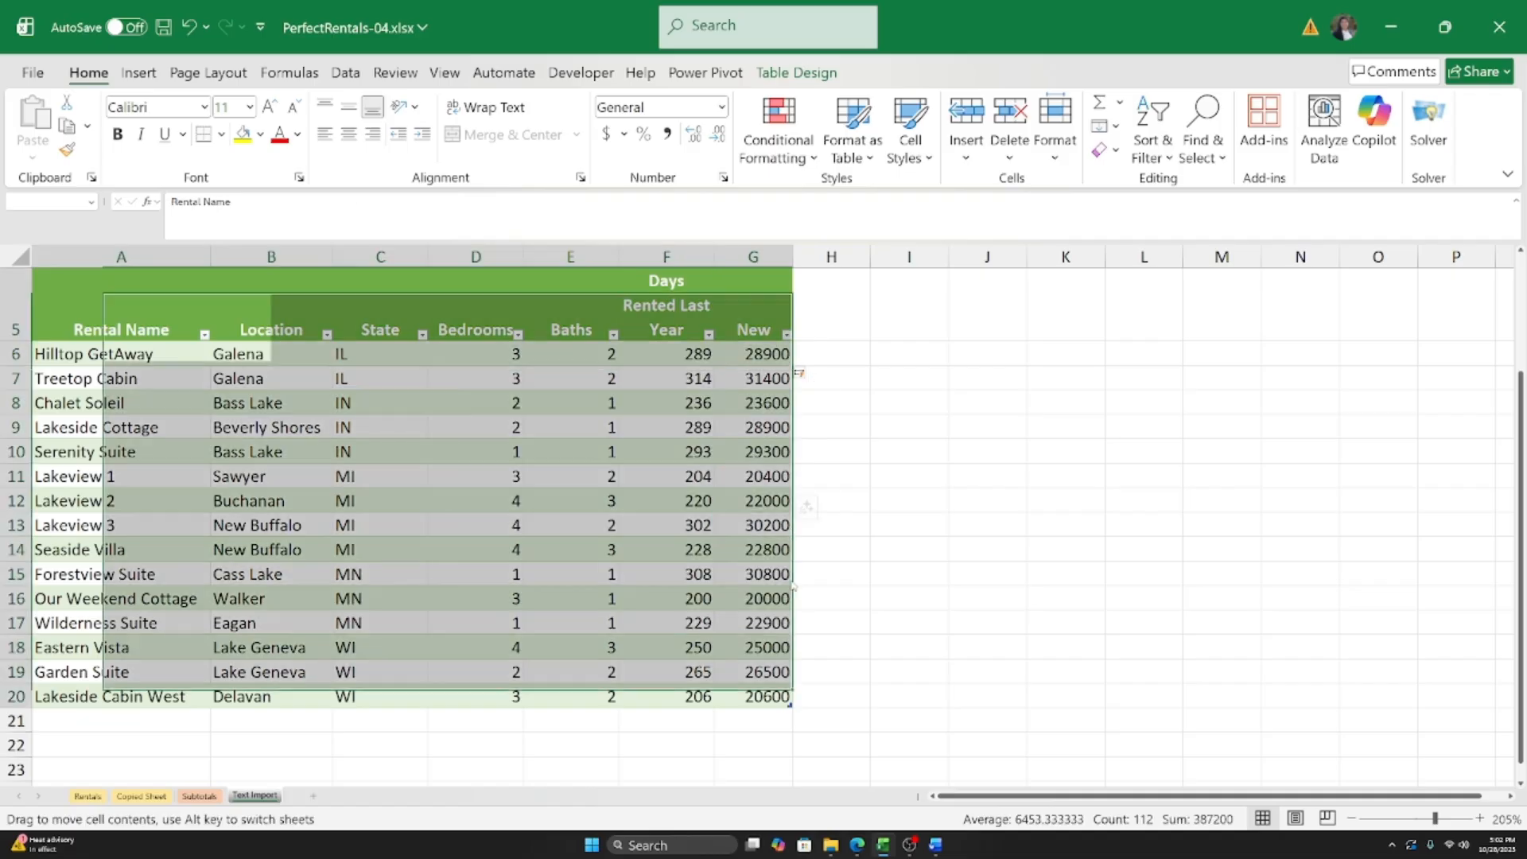
pyautogui.click(743, 604)
pyautogui.click(765, 693)
pyautogui.click(754, 380)
pyautogui.click(753, 256)
pyautogui.scroll(2, 670, 505)
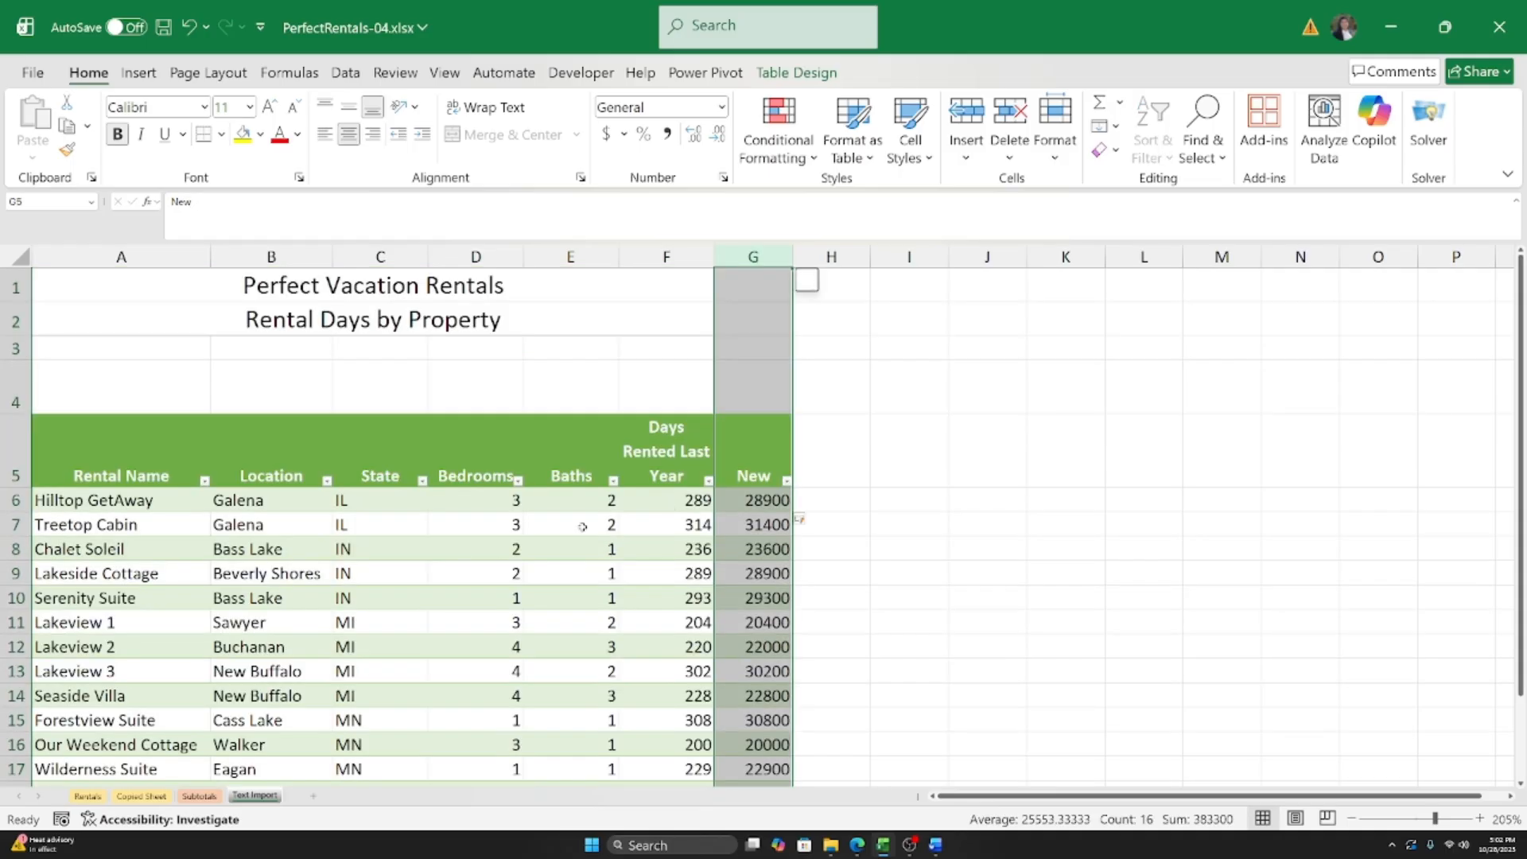
# Step: Check the New heading in G5 and step through the calculated cells from G6 to G18 to inspect their formula
pyautogui.click(375, 548)
pyautogui.click(752, 474)
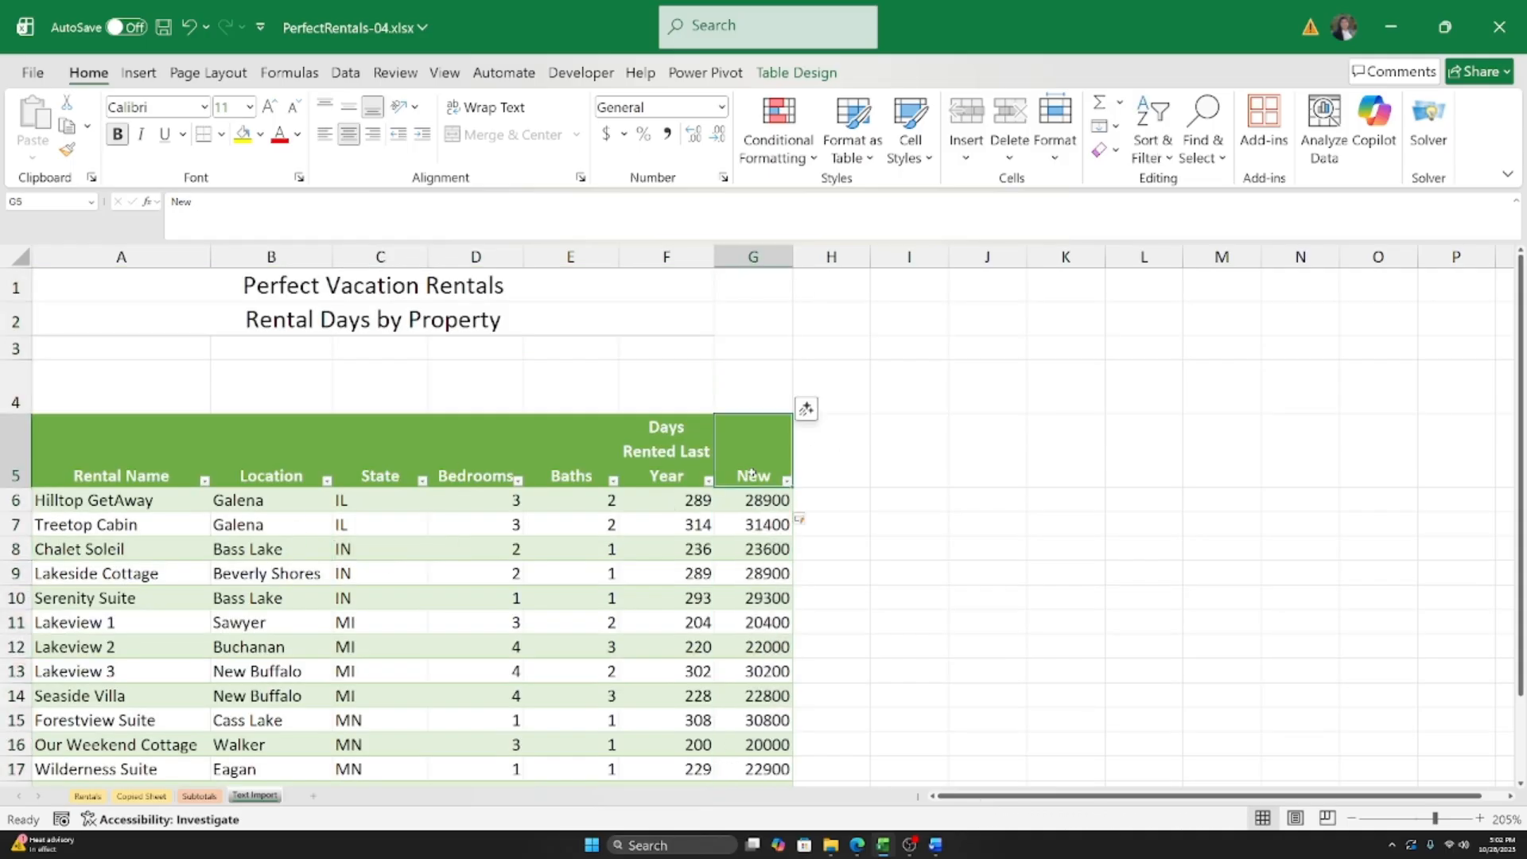
pyautogui.click(754, 499)
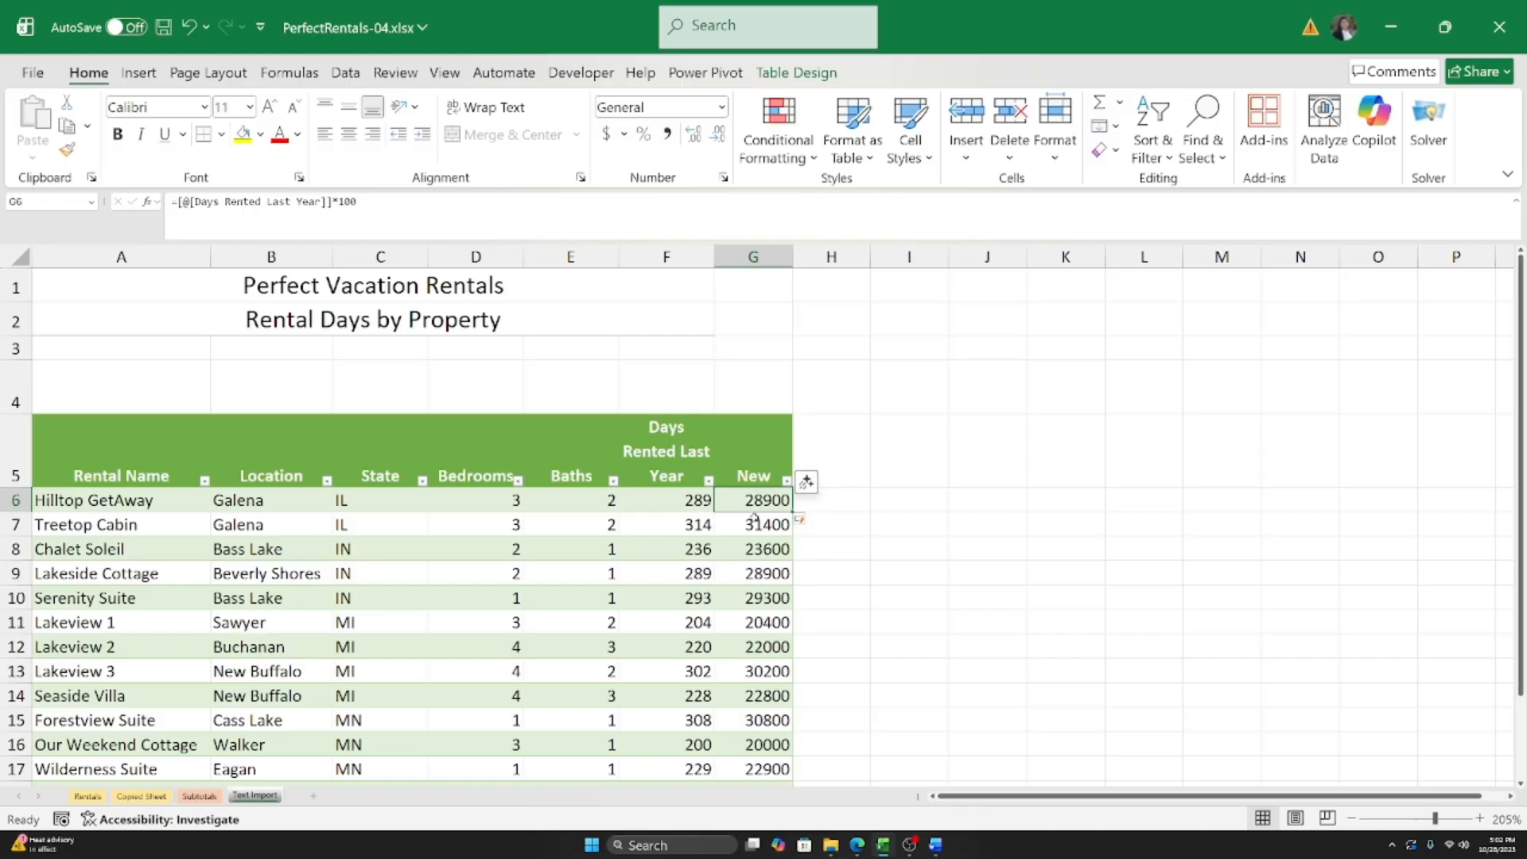
pyautogui.press('Down')
pyautogui.press('Down')
pyautogui.press('Down')
pyautogui.press('Down')
pyautogui.press('Down')
pyautogui.press('Down')
pyautogui.press('Down')
pyautogui.press('Down')
pyautogui.press('Down')
pyautogui.press('Down')
pyautogui.press('Down')
pyautogui.press('Down')
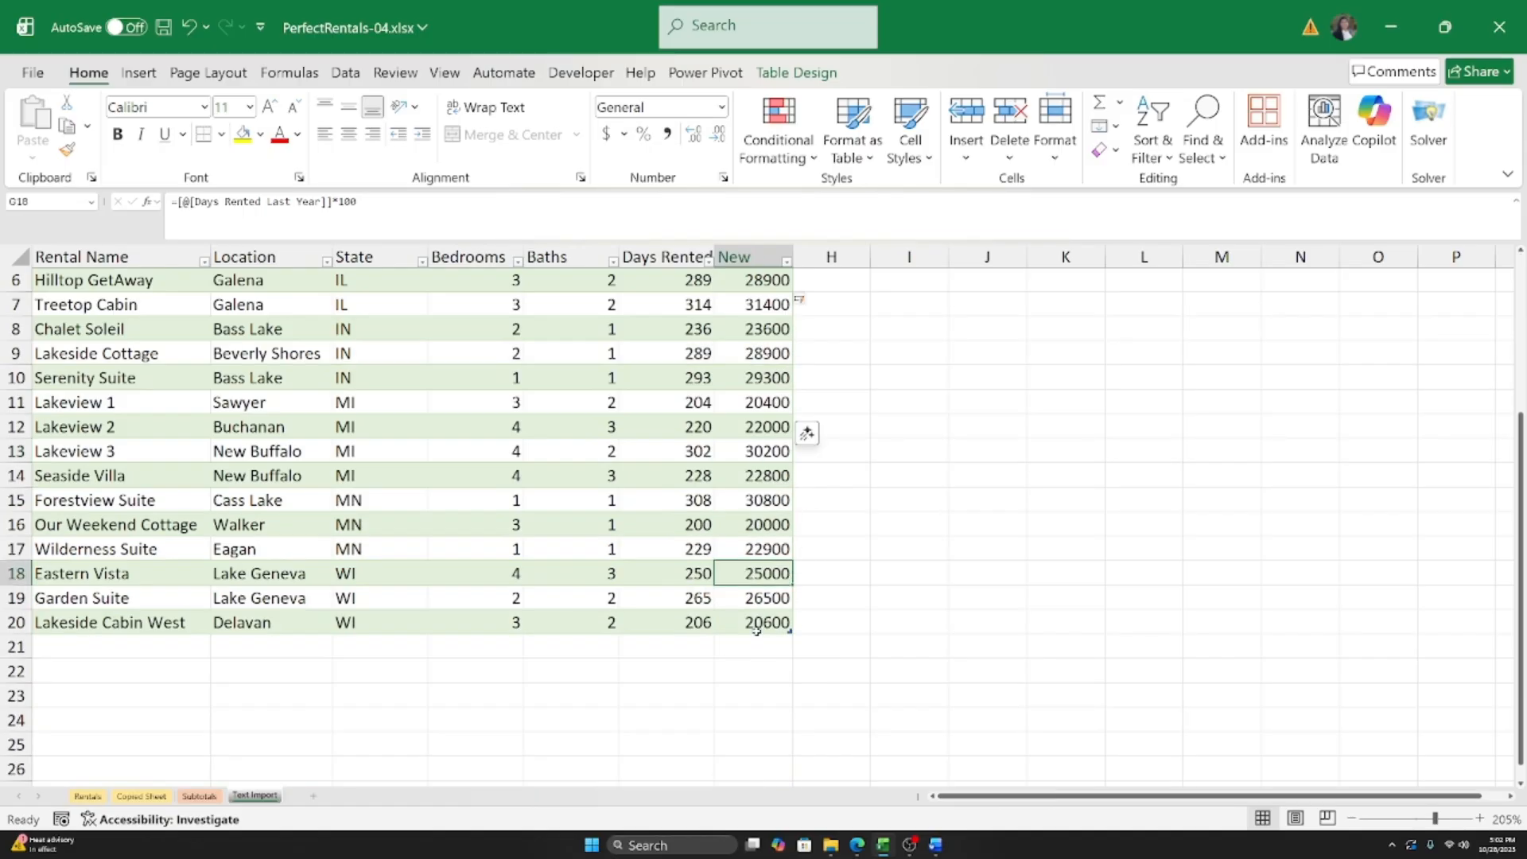
pyautogui.click(785, 305)
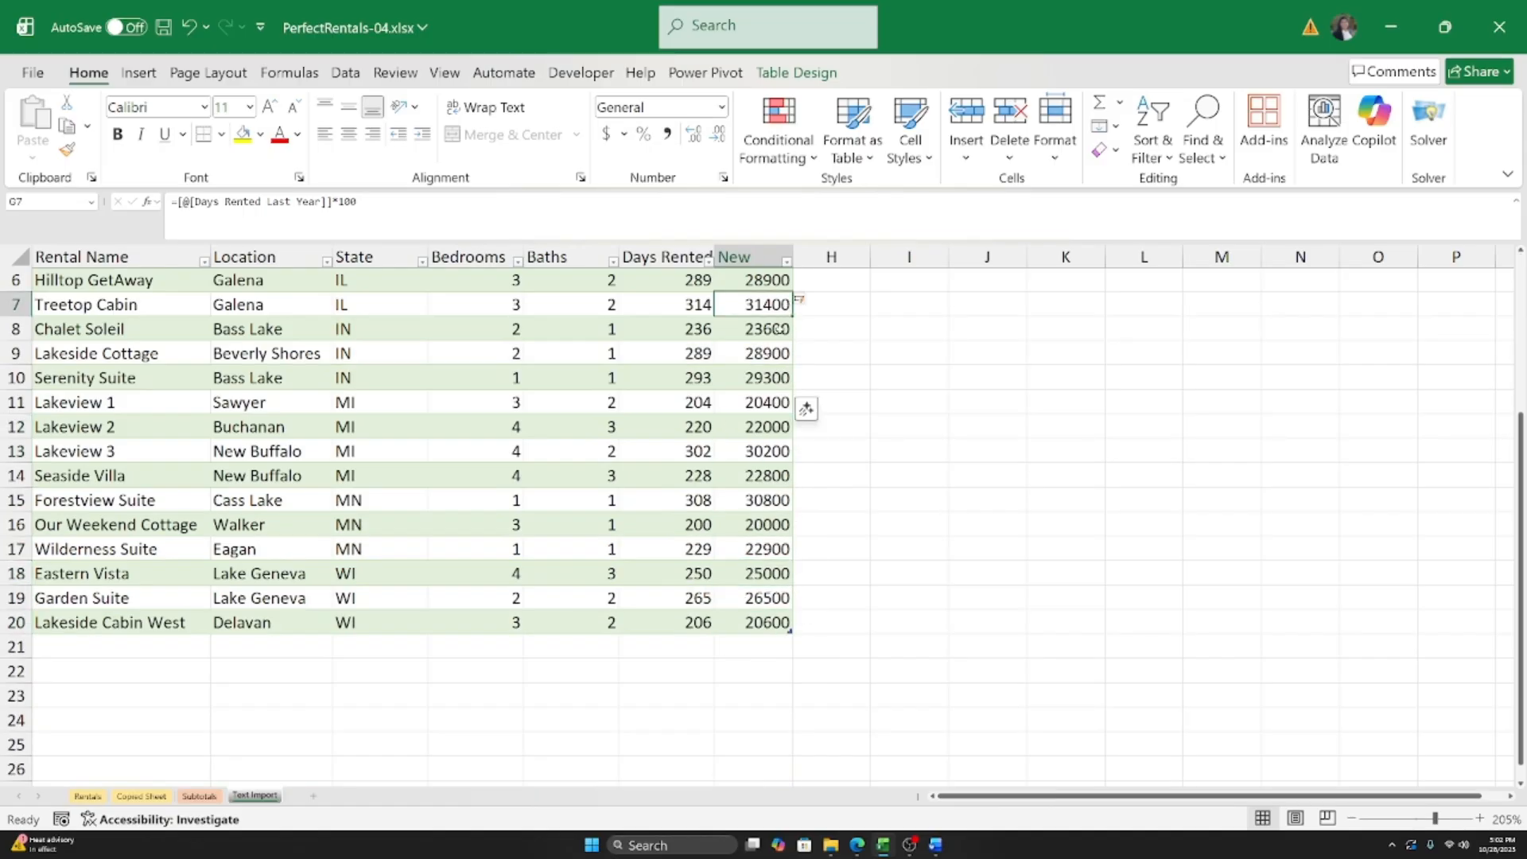
# Step: Browse the Conditional Formatting options for Baths cell E10, including Data Bars and the 3 Stars icon set, without applying any
pyautogui.scroll(2, 786, 305)
pyautogui.click(566, 592)
pyautogui.scroll(-2, 556, 549)
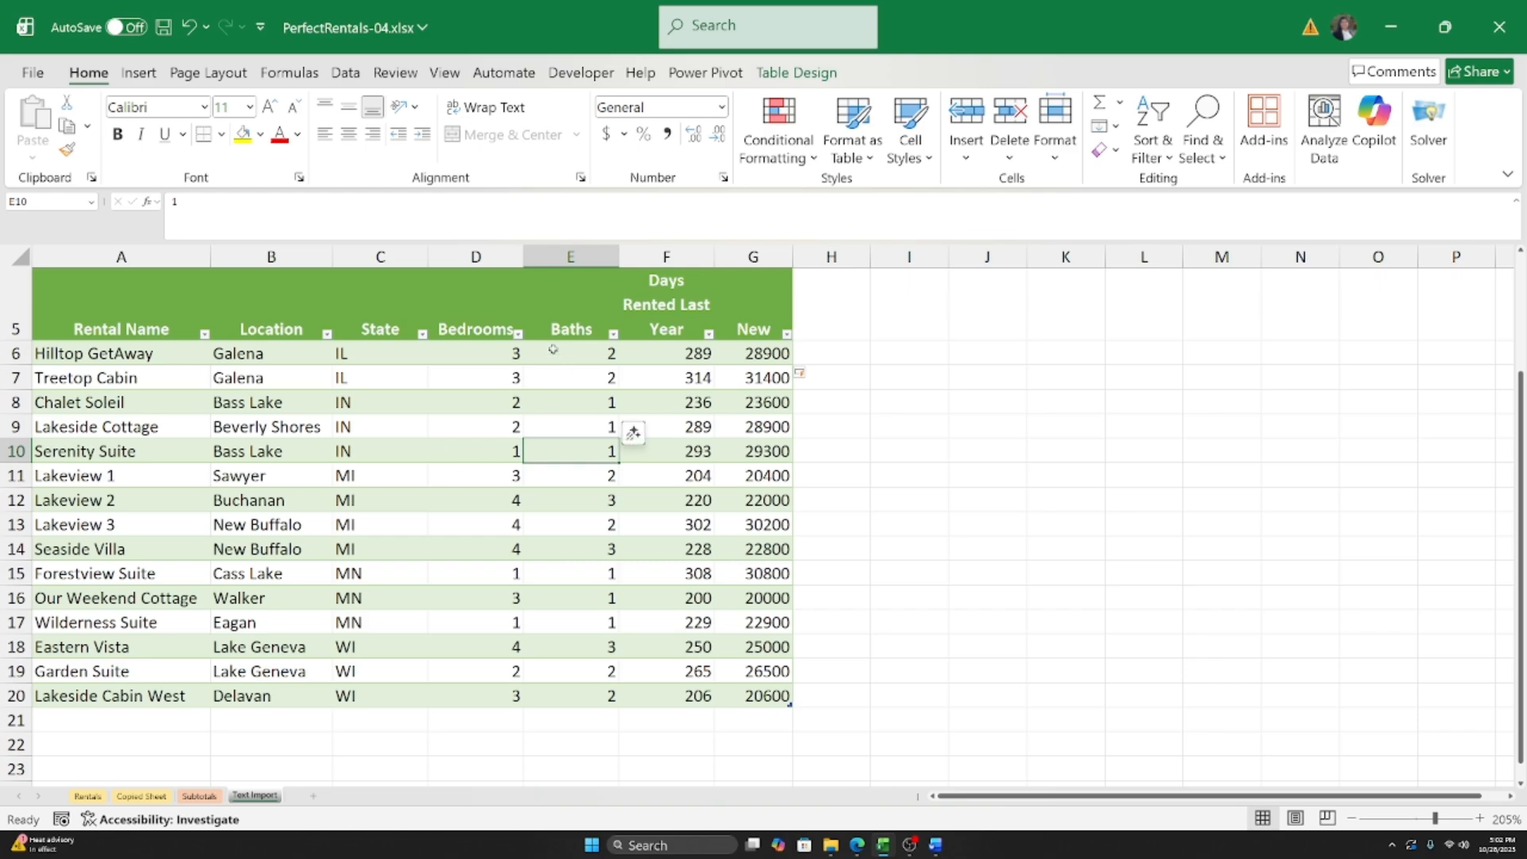
pyautogui.click(779, 159)
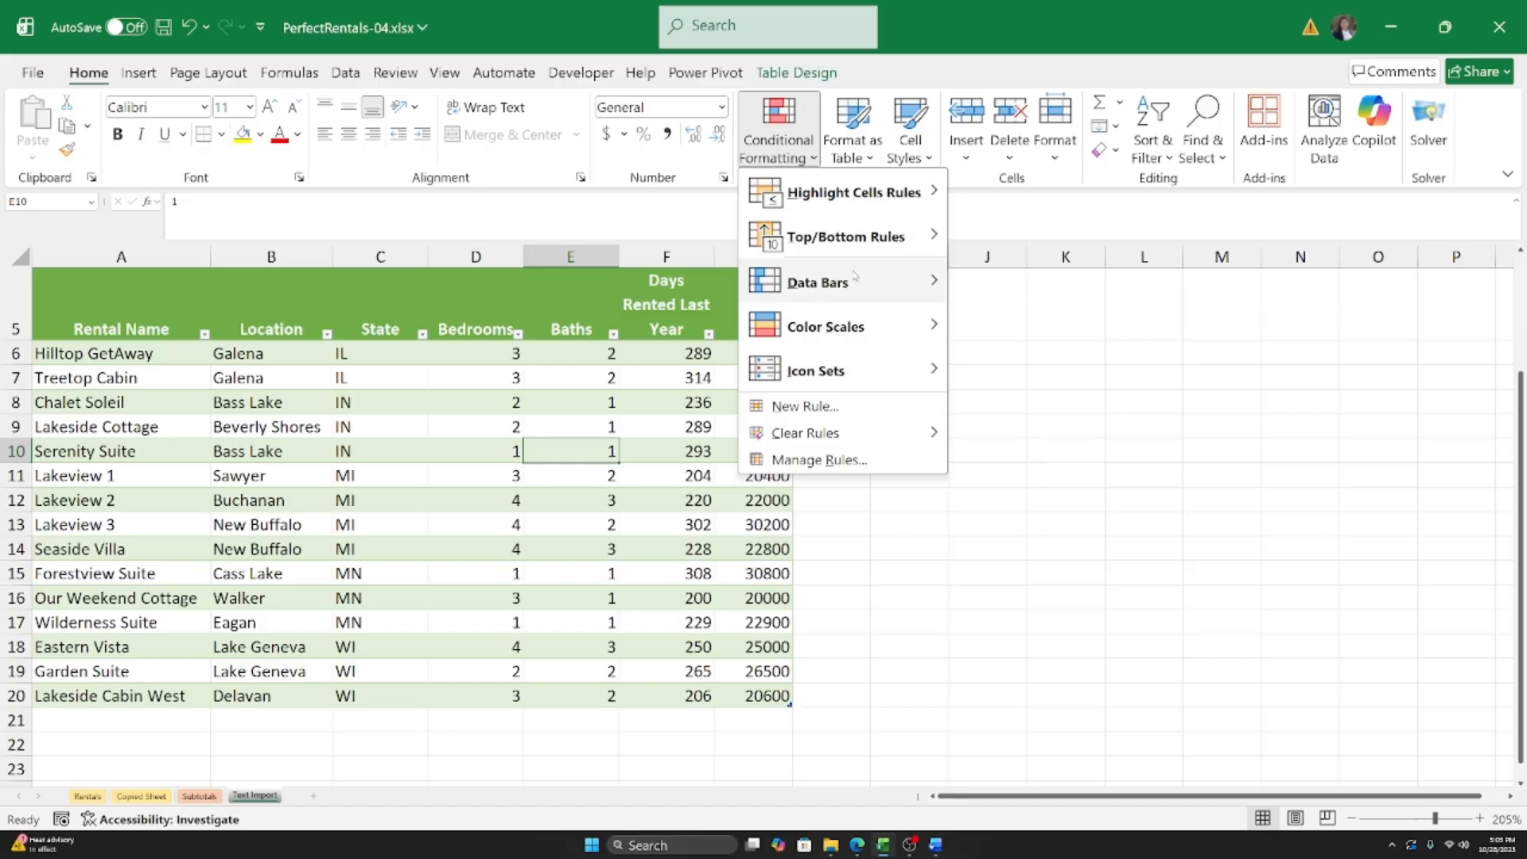
pyautogui.moveTo(869, 363)
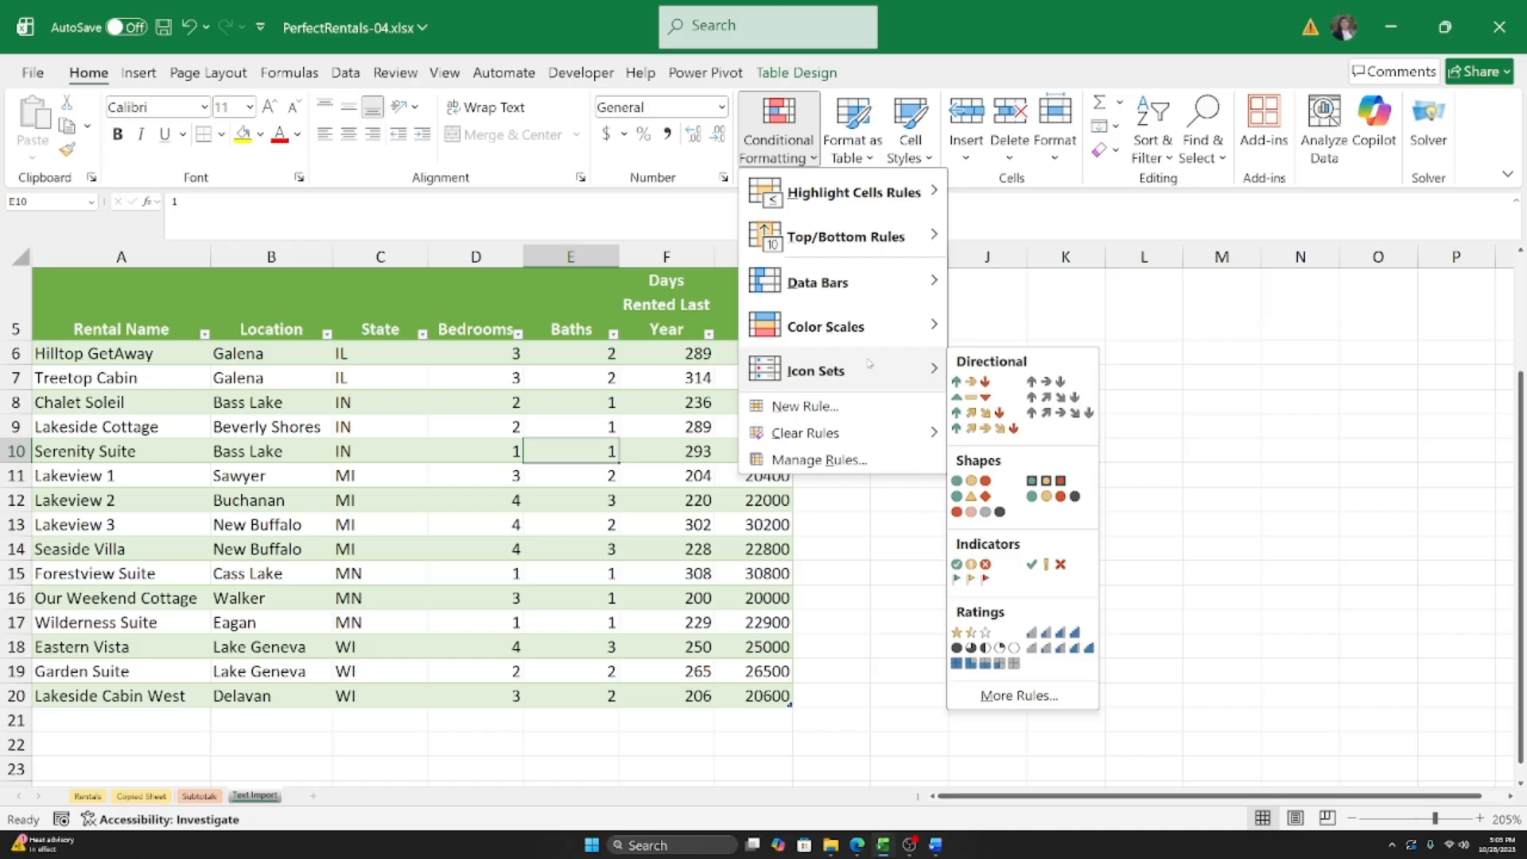
pyautogui.moveTo(856, 283)
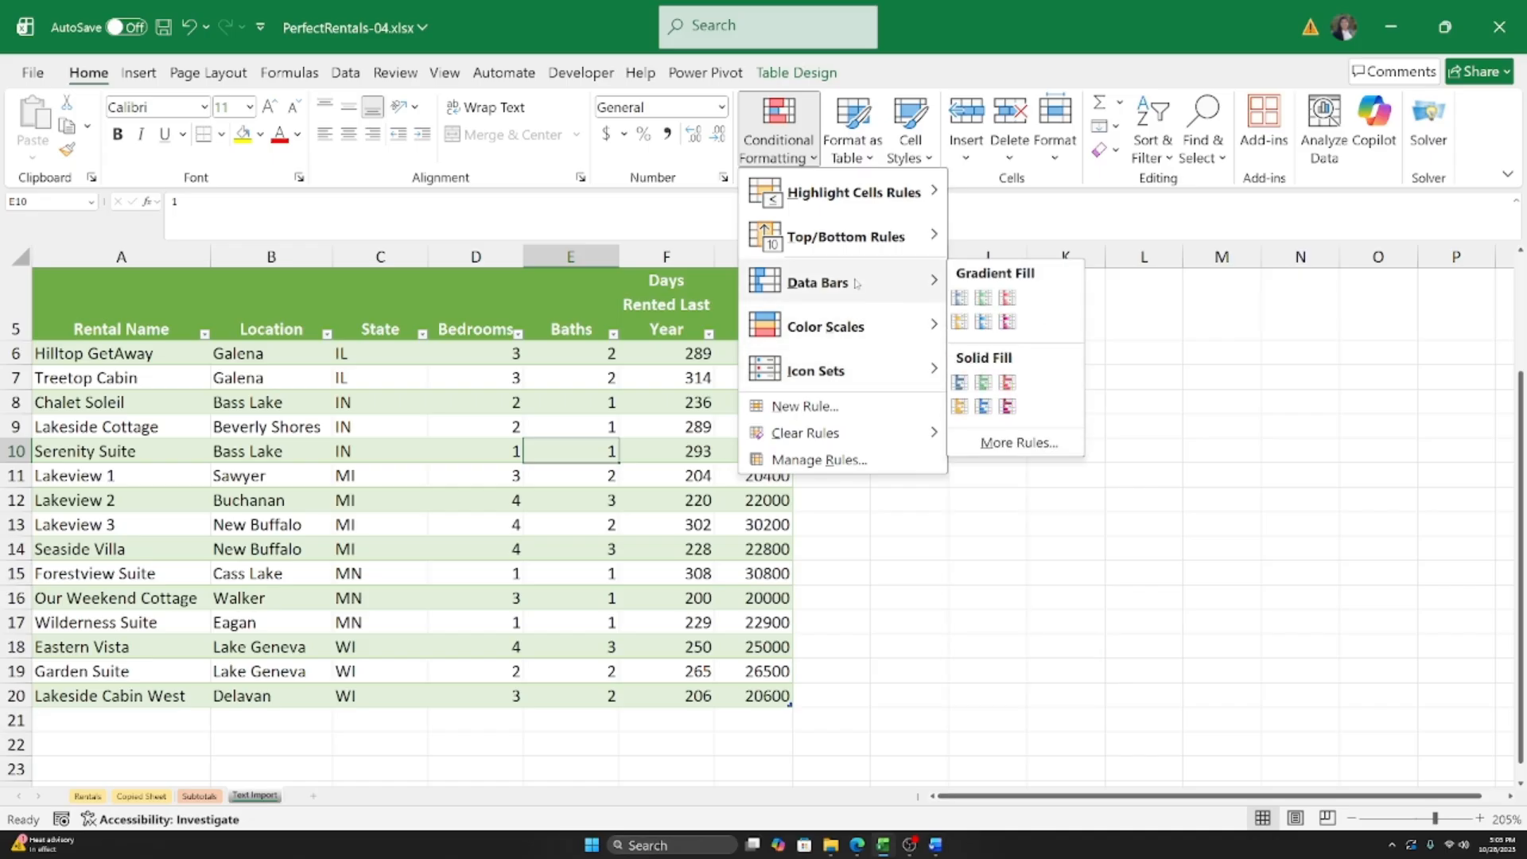
pyautogui.moveTo(844, 241)
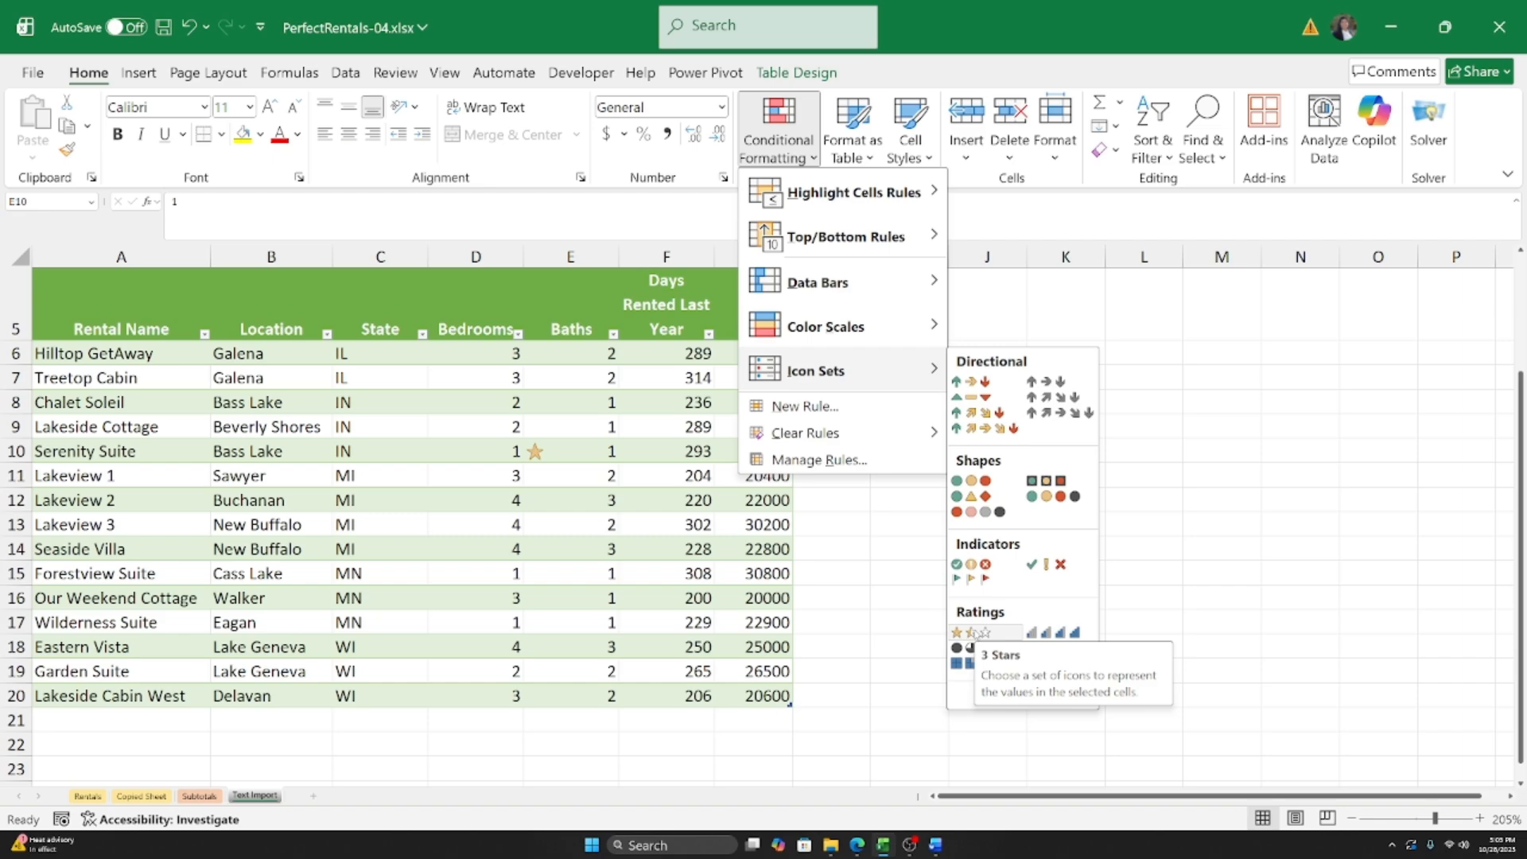
pyautogui.click(671, 368)
pyautogui.click(743, 376)
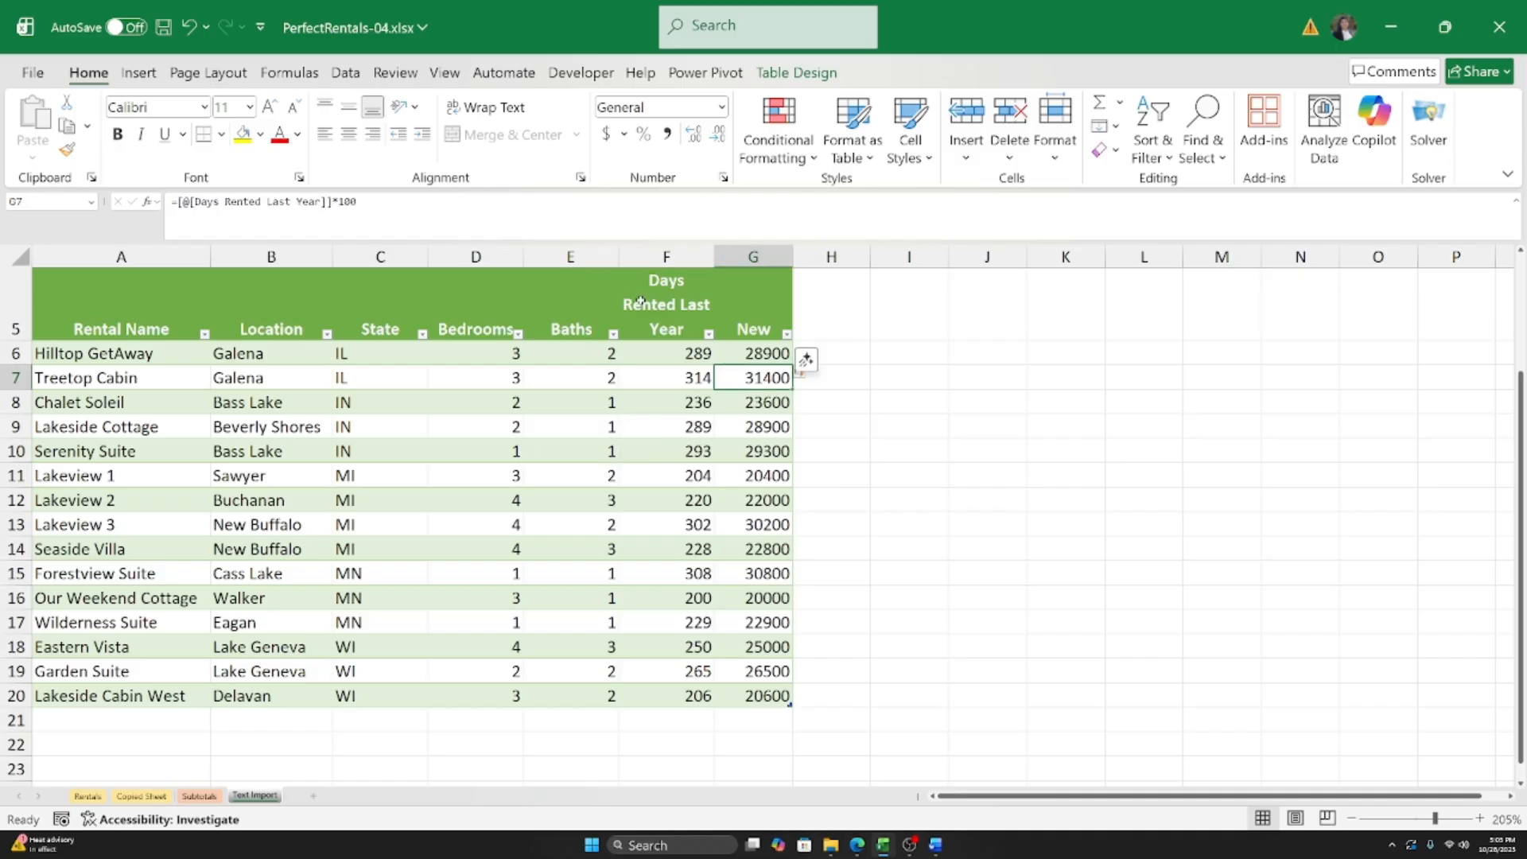
pyautogui.click(640, 301)
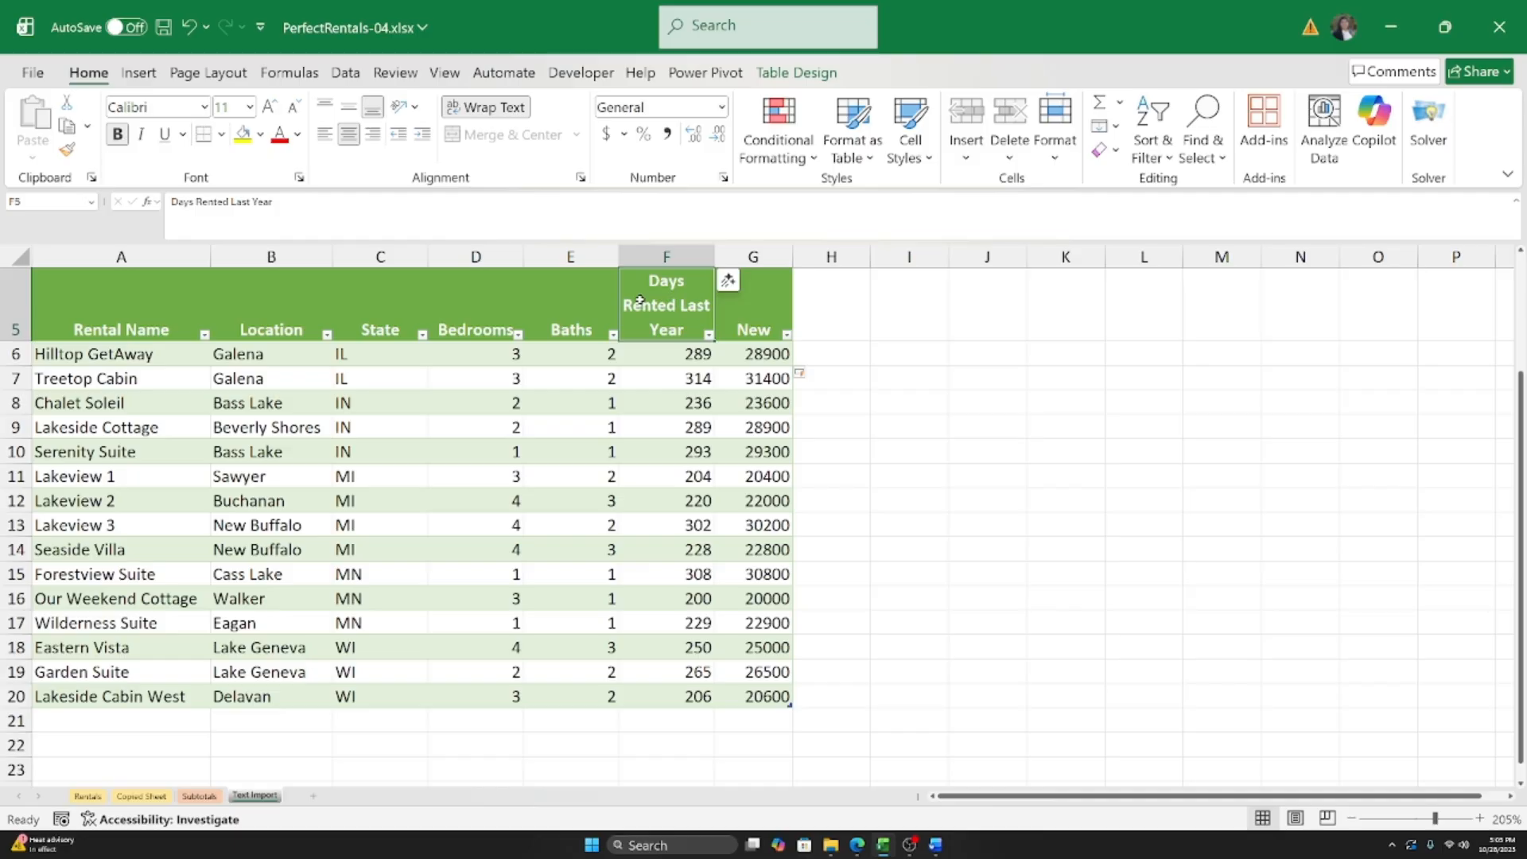
pyautogui.click(914, 850)
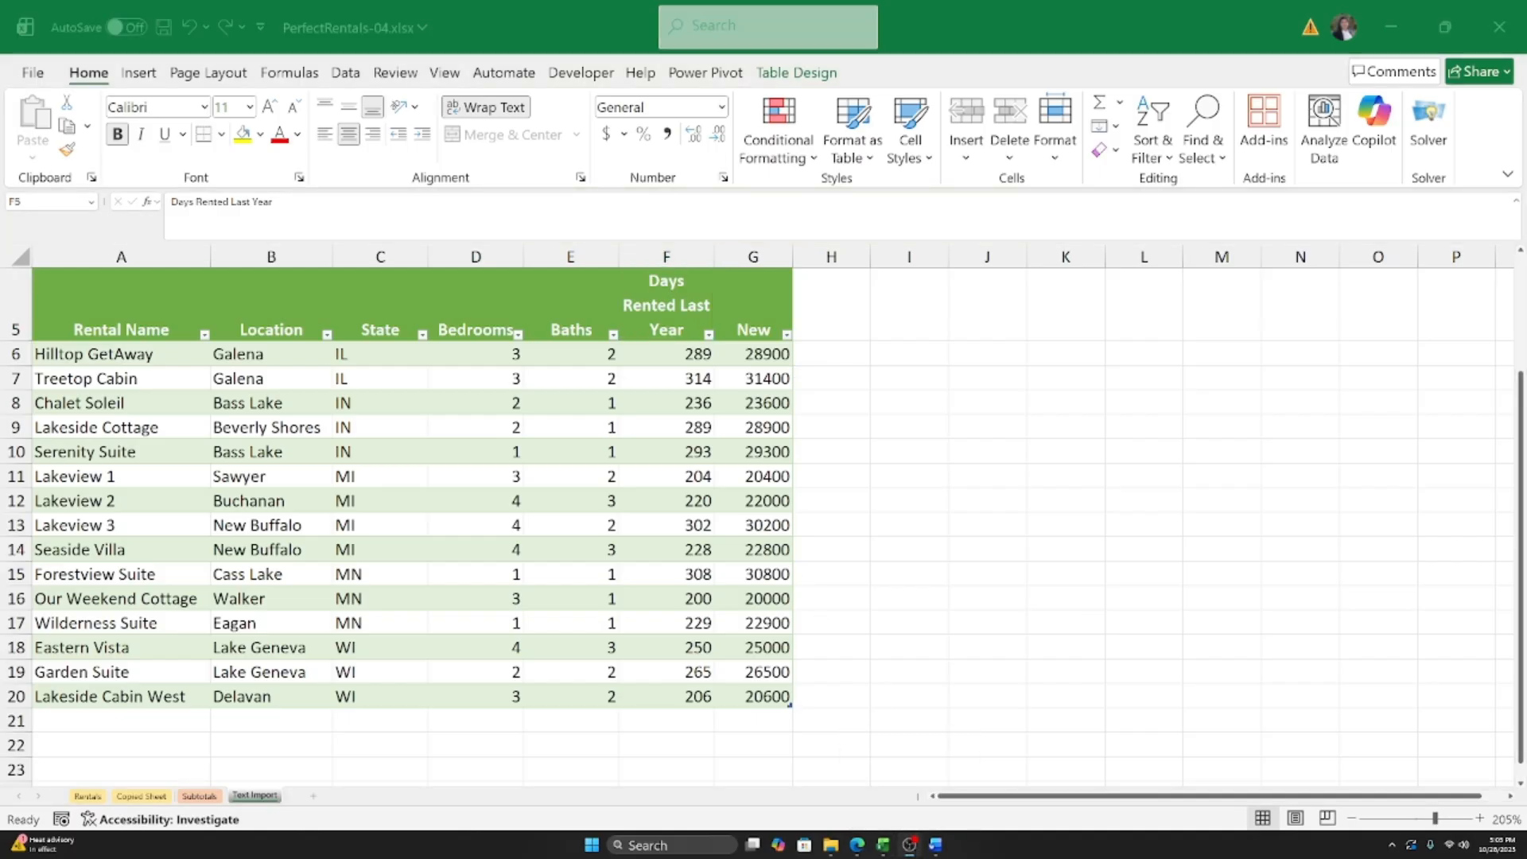